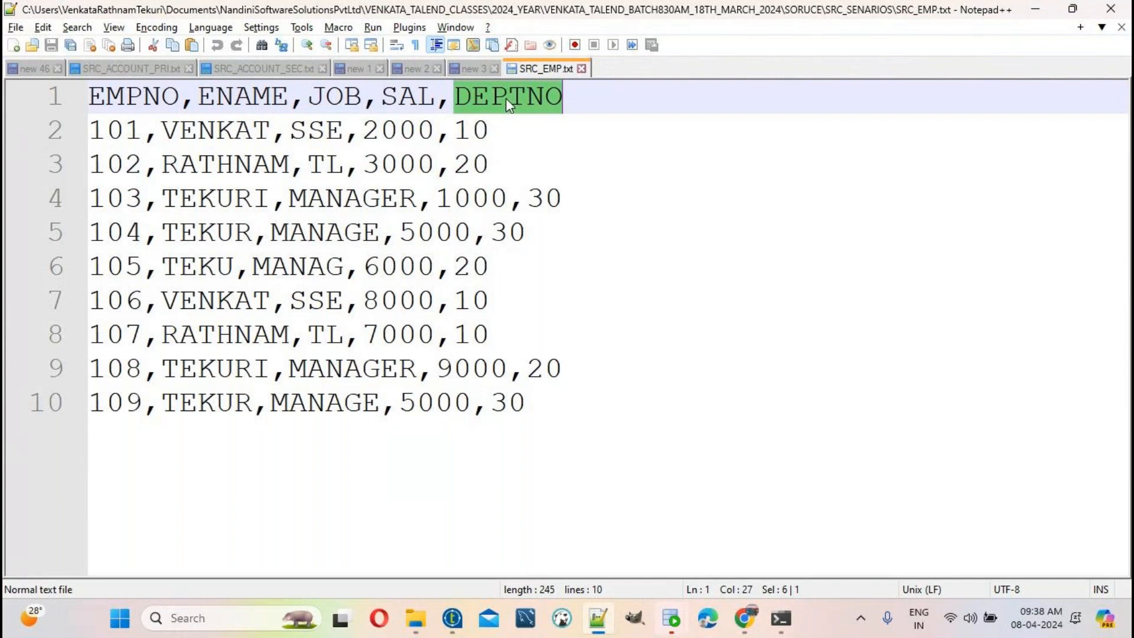
# Step: Highlight the header column names EMPNO, ENAME, JOB, SAL and DEPTNO in SRC_EMP.txt
pyautogui.click(143, 97)
pyautogui.doubleClick(143, 97)
pyautogui.click(233, 95)
pyautogui.doubleClick(234, 95)
pyautogui.click(329, 94)
pyautogui.doubleClick(329, 94)
pyautogui.doubleClick(407, 96)
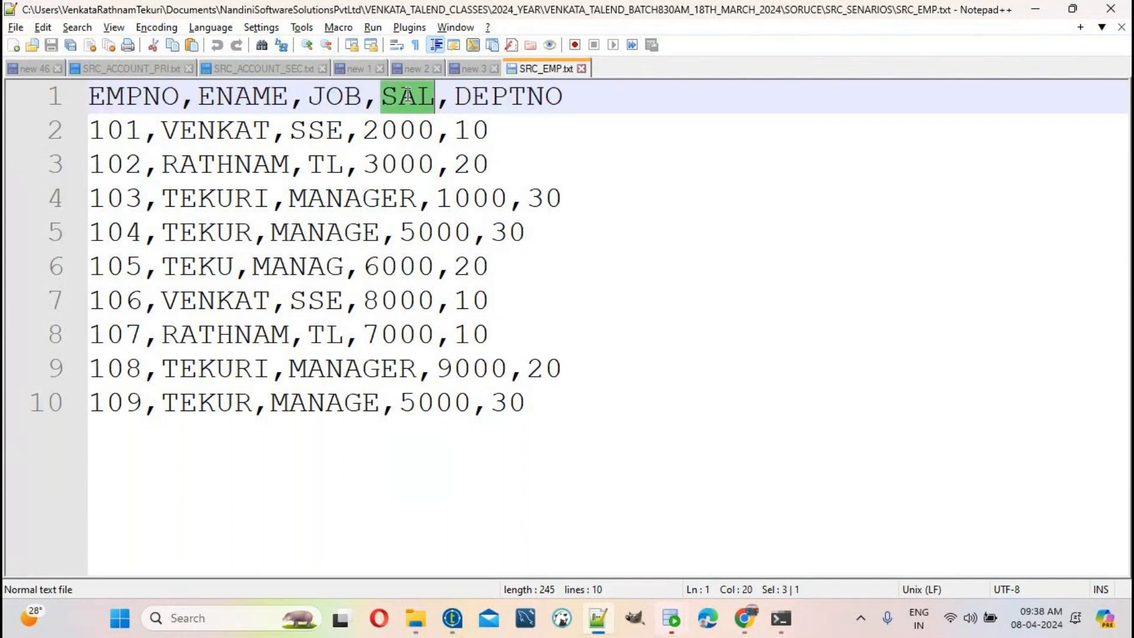
pyautogui.doubleClick(499, 100)
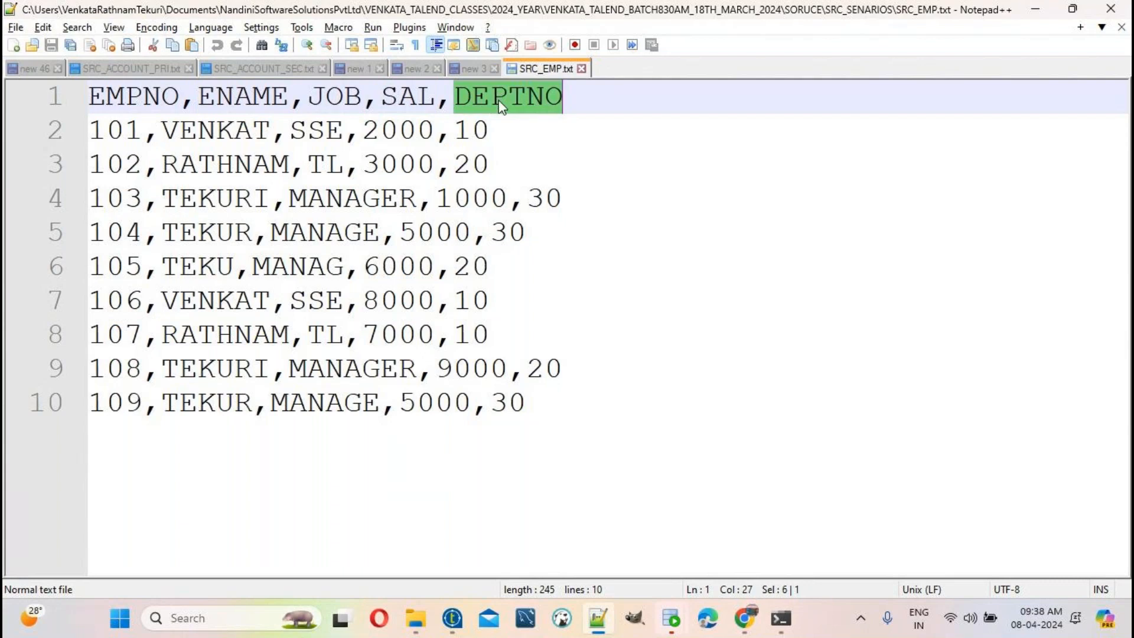
# Step: Highlight the whole file, then each data row for employees 101 through 109
pyautogui.moveTo(608, 424); pyautogui.dragTo(17, 87)
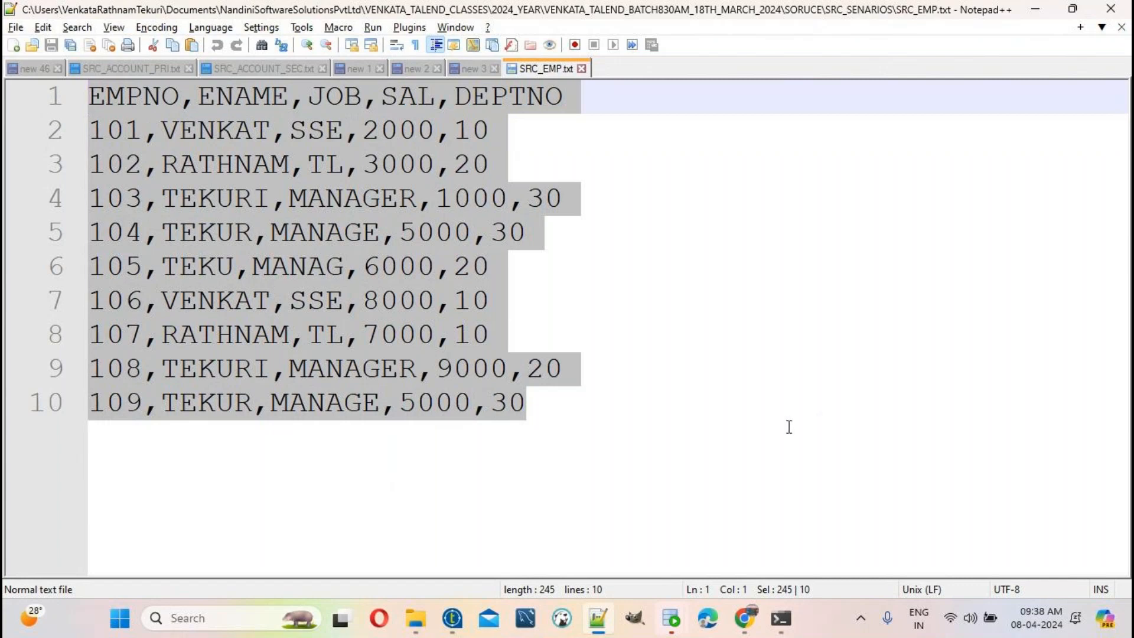
pyautogui.click(762, 424)
pyautogui.moveTo(549, 137); pyautogui.dragTo(62, 130)
pyautogui.moveTo(506, 161); pyautogui.dragTo(32, 164)
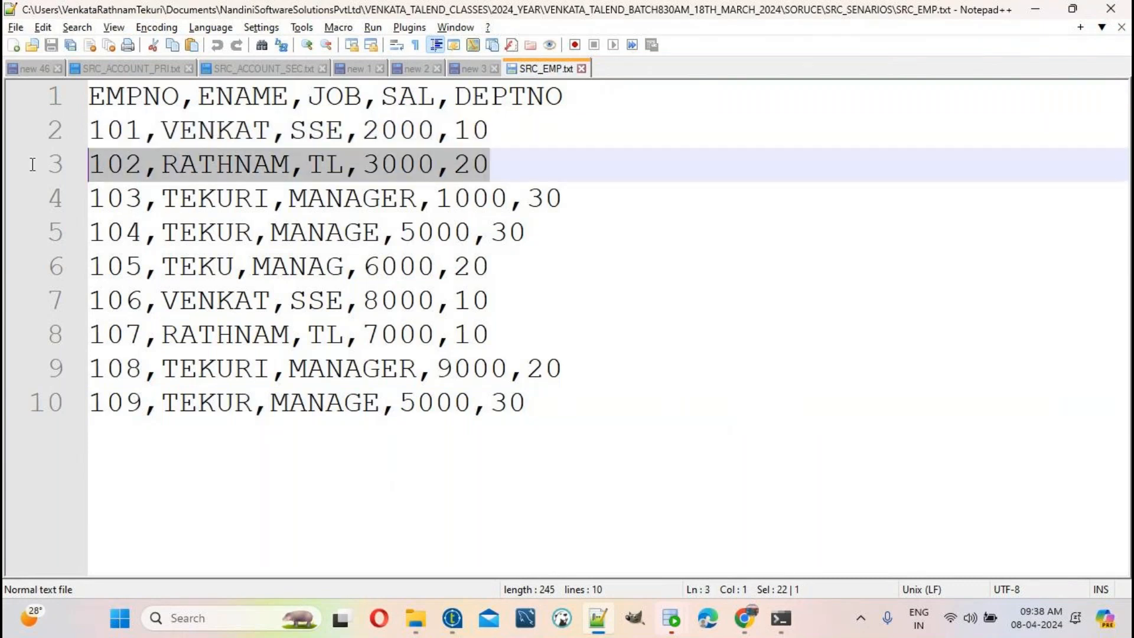
pyautogui.moveTo(566, 198); pyautogui.dragTo(86, 190)
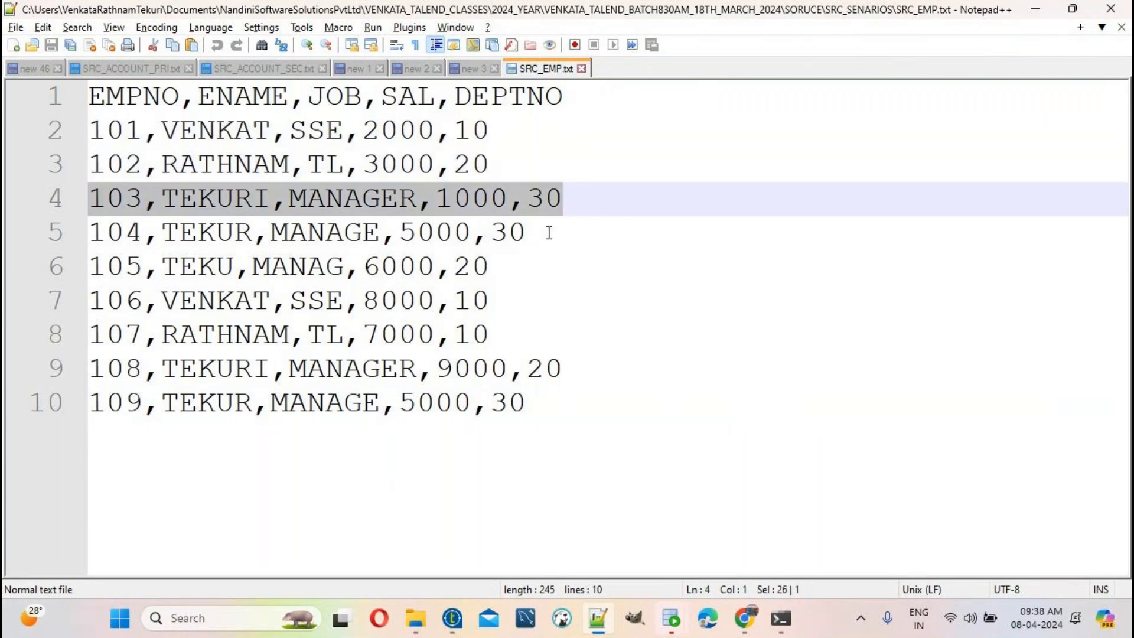
pyautogui.moveTo(547, 233); pyautogui.dragTo(89, 234)
pyautogui.moveTo(548, 262); pyautogui.dragTo(31, 263)
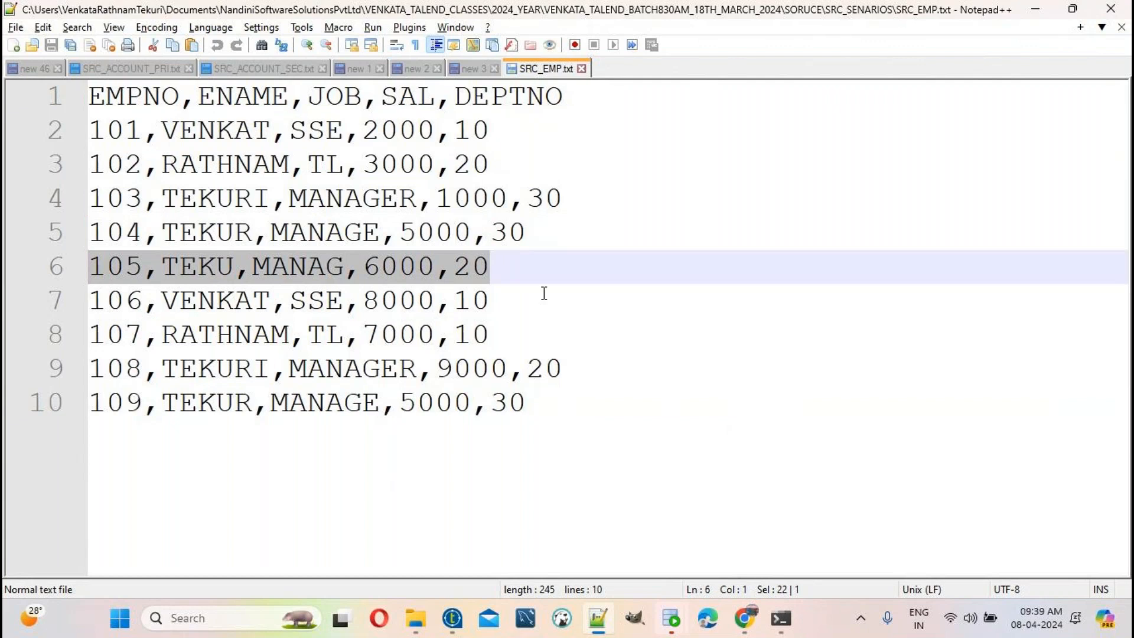
pyautogui.moveTo(544, 298); pyautogui.dragTo(48, 299)
pyautogui.click(541, 330)
pyautogui.hotkey('shift', 'Home')
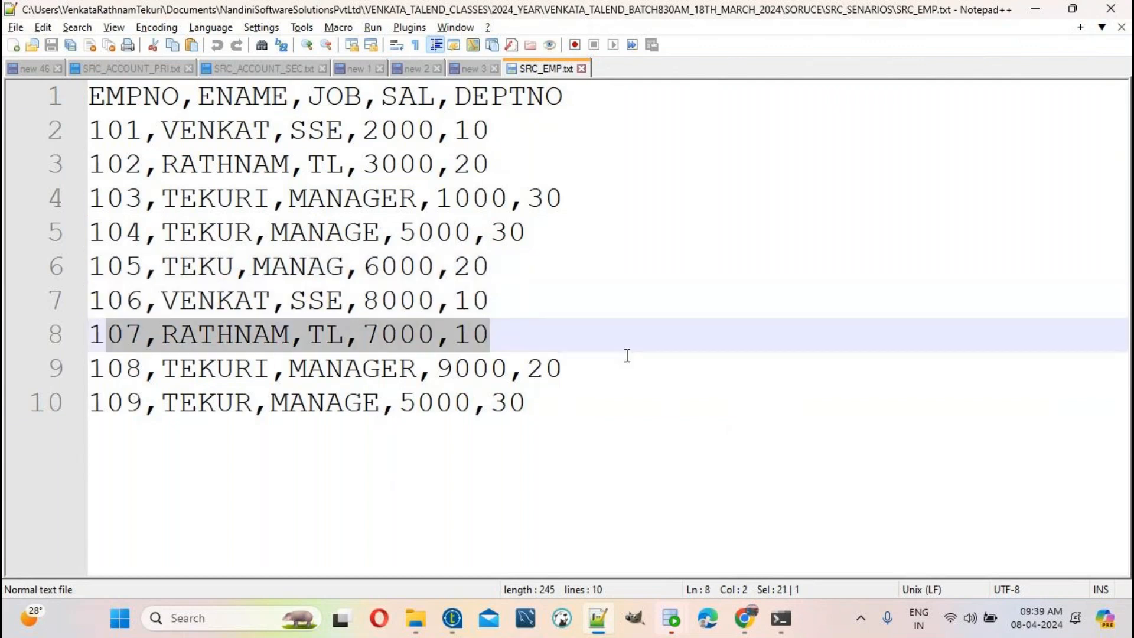
pyautogui.click(624, 356)
pyautogui.hotkey('shift', 'Home')
pyautogui.moveTo(620, 403); pyautogui.dragTo(26, 398)
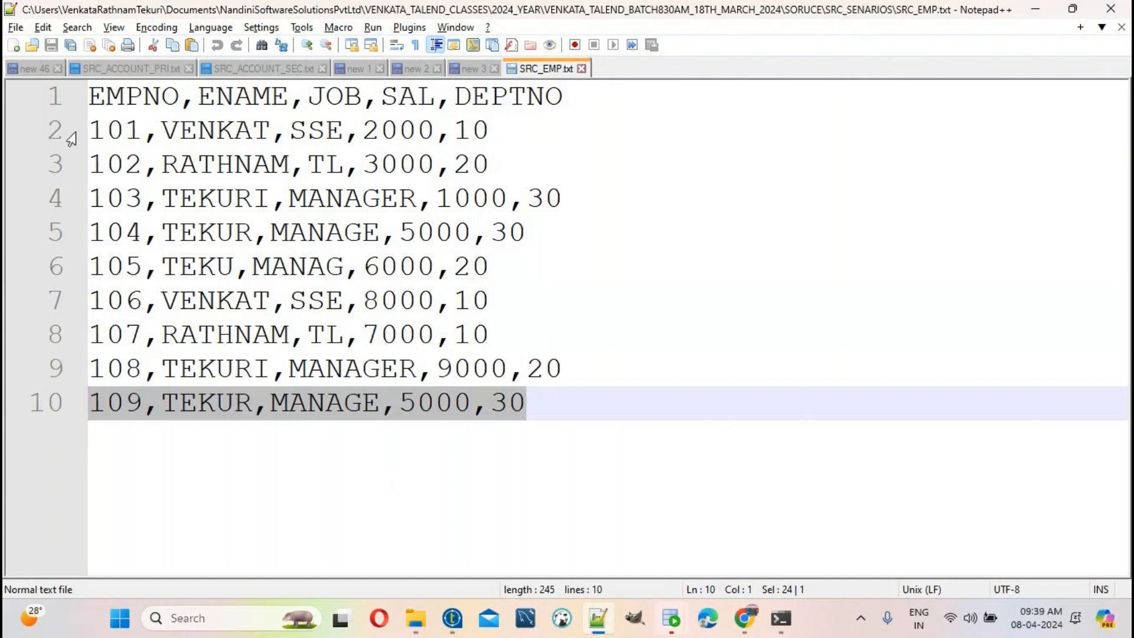
# Step: Copy the nine data rows below the header line into a new document
pyautogui.doubleClick(114, 93)
pyautogui.moveTo(570, 96); pyautogui.dragTo(4, 80)
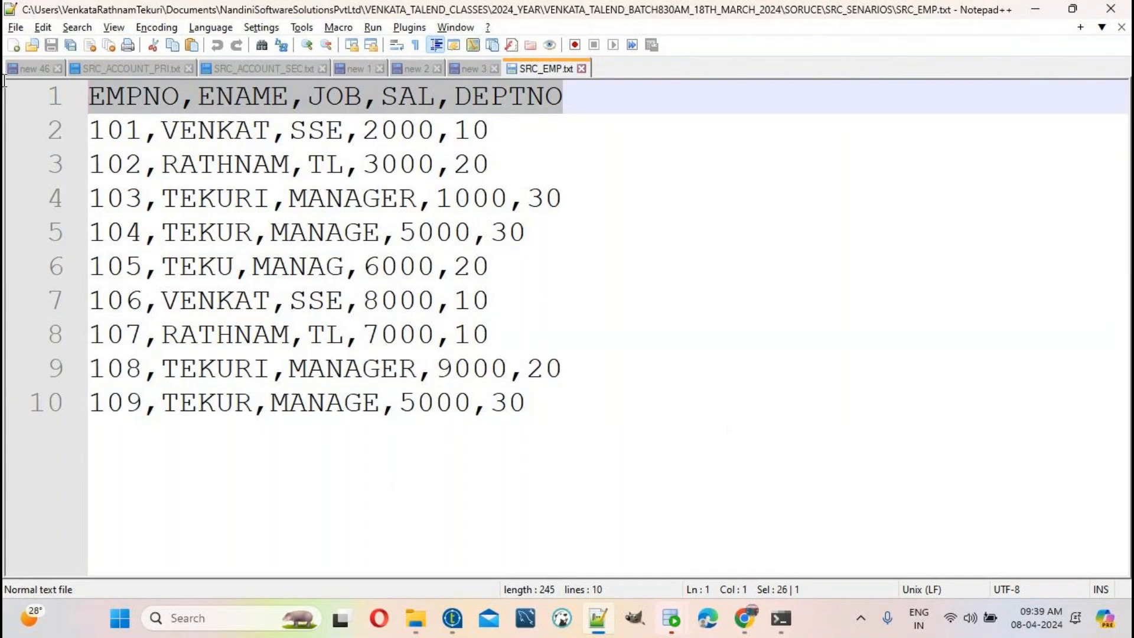
pyautogui.moveTo(90, 129); pyautogui.dragTo(568, 399)
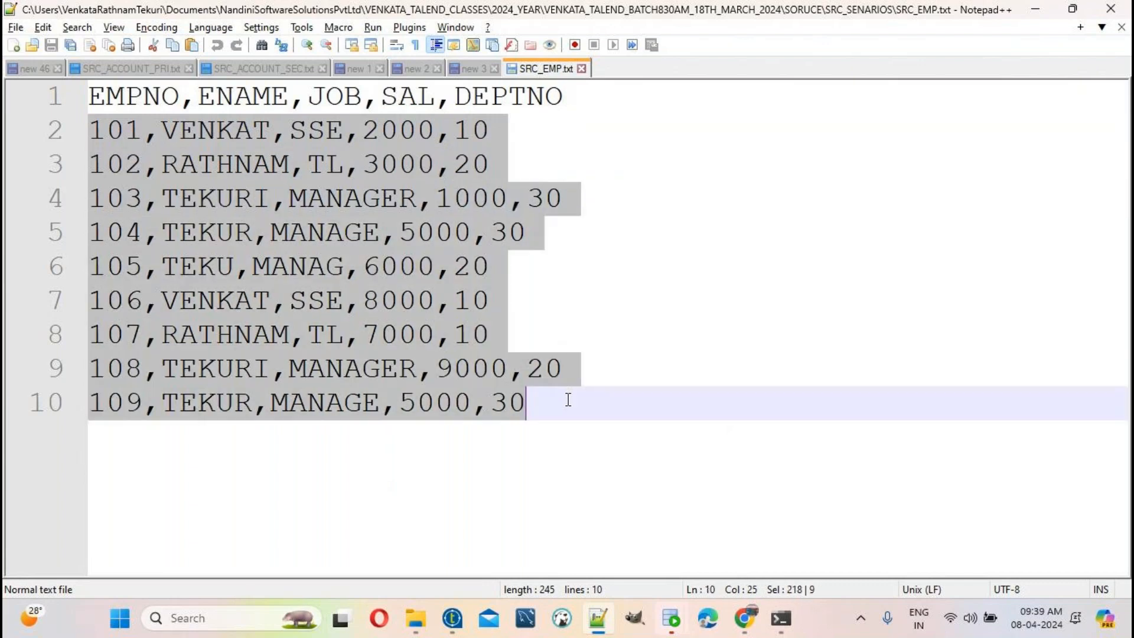
pyautogui.hotkey('ctrl', 'c')
pyautogui.hotkey('ctrl', 'n')
pyautogui.hotkey('ctrl', 'v')
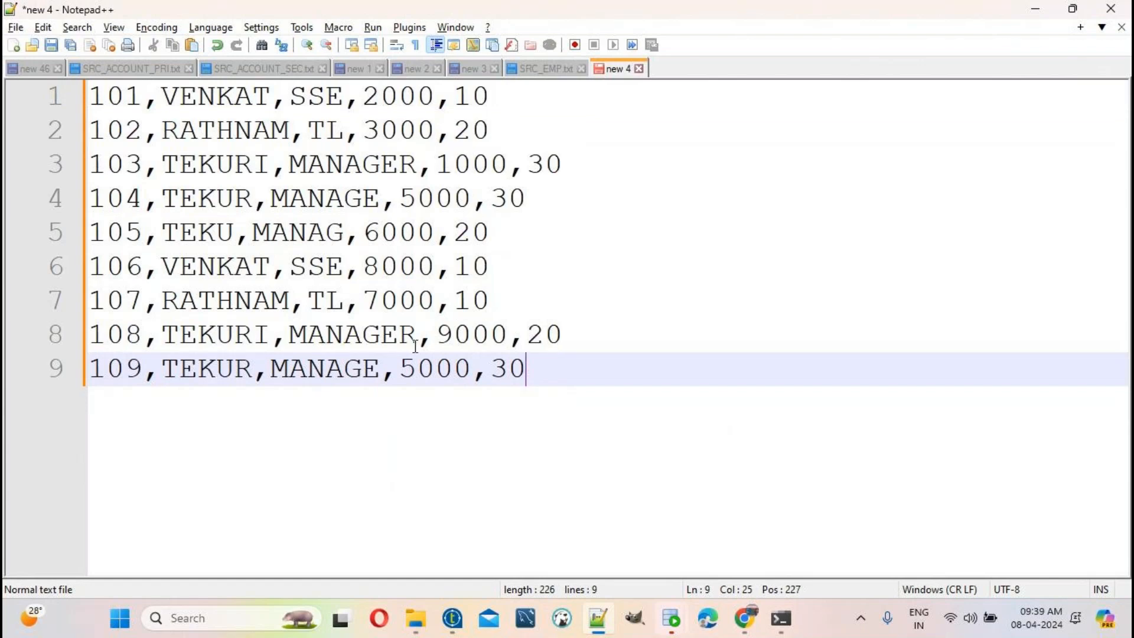
pyautogui.moveTo(671, 404); pyautogui.dragTo(88, 96)
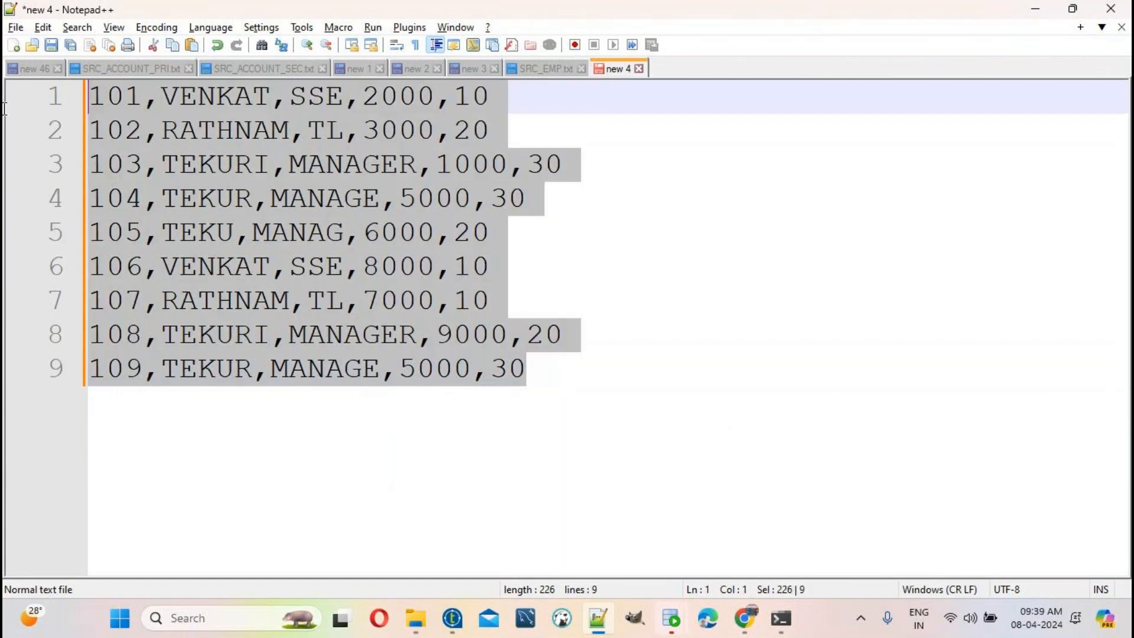
pyautogui.click(516, 70)
pyautogui.click(142, 96)
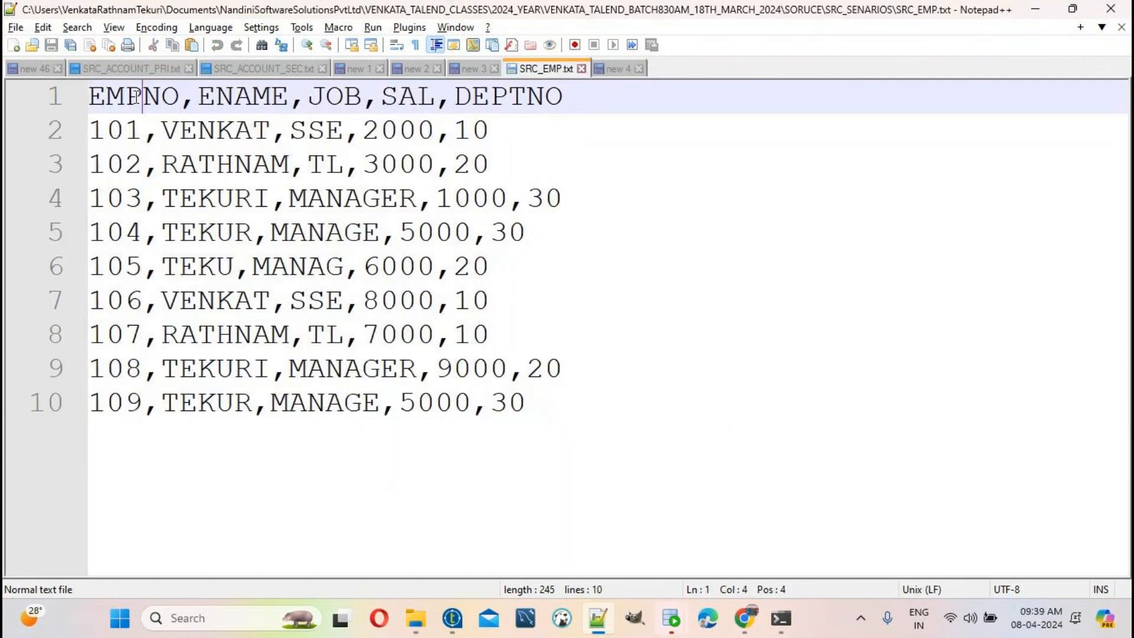
pyautogui.doubleClick(141, 96)
pyautogui.click(224, 96)
pyautogui.click(197, 96)
pyautogui.moveTo(197, 96); pyautogui.dragTo(181, 98)
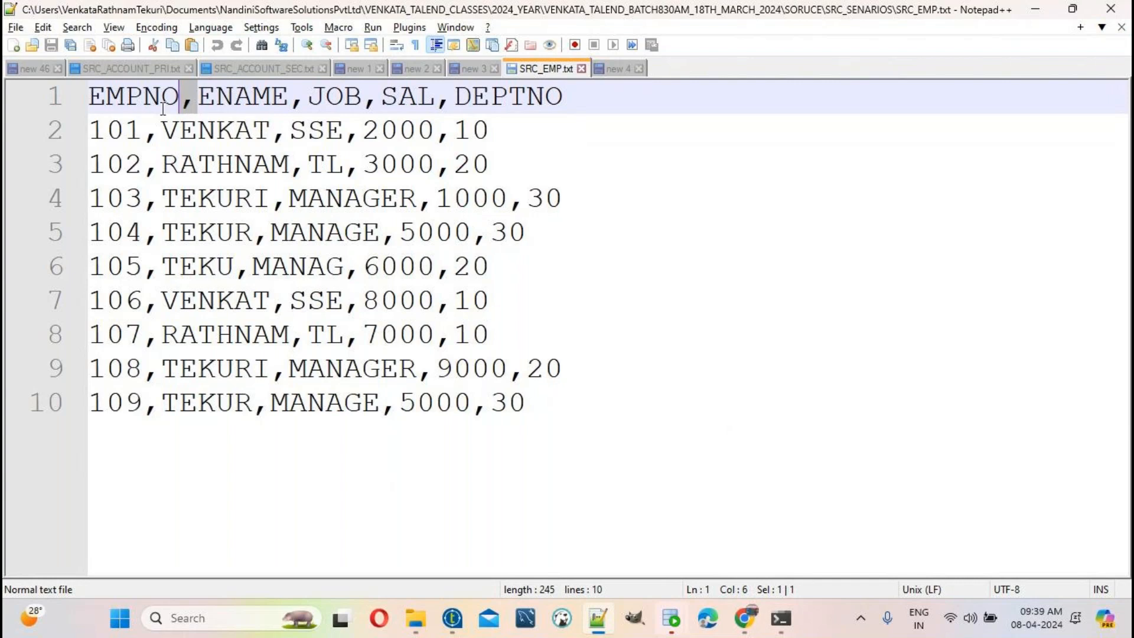
pyautogui.click(148, 98)
pyautogui.moveTo(180, 97); pyautogui.dragTo(195, 98)
pyautogui.click(225, 97)
pyautogui.click(148, 100)
pyautogui.click(189, 104)
pyautogui.click(248, 100)
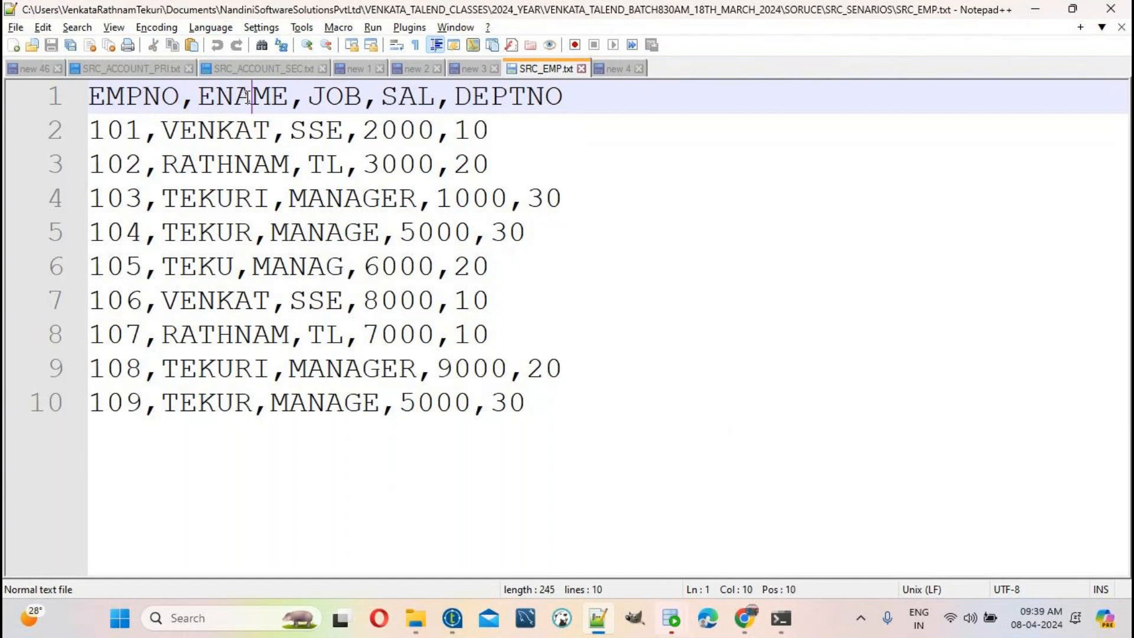
pyautogui.click(184, 102)
pyautogui.click(626, 71)
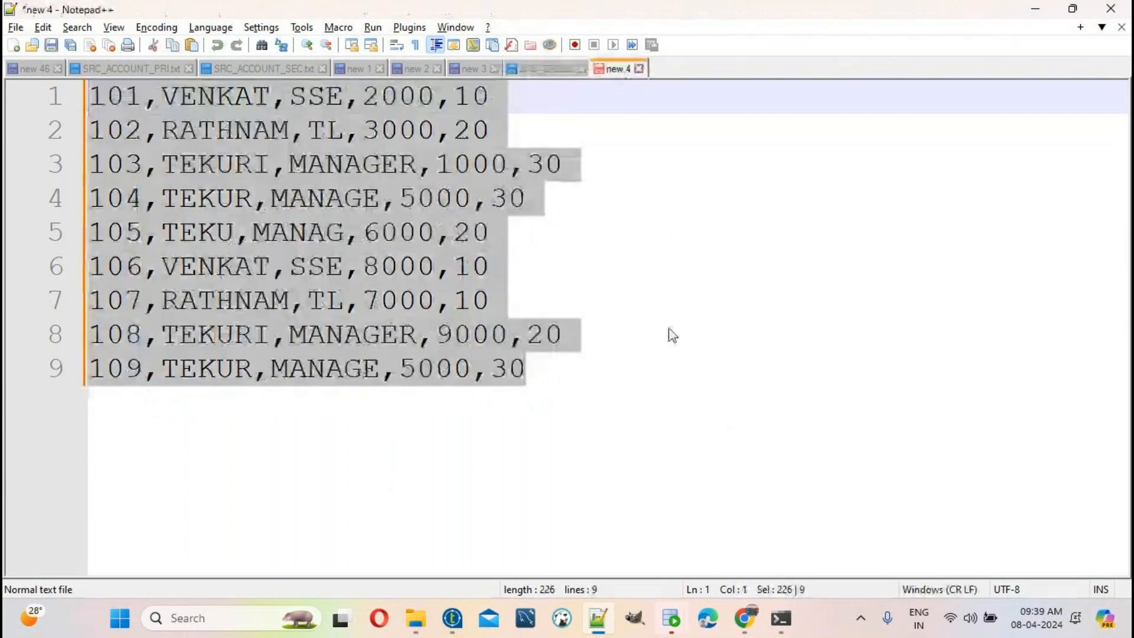
pyautogui.click(618, 373)
# Step: Add a 'filed separator' note below the employee rows
pyautogui.press('Return')
pyautogui.press('Return')
pyautogui.write('fi')
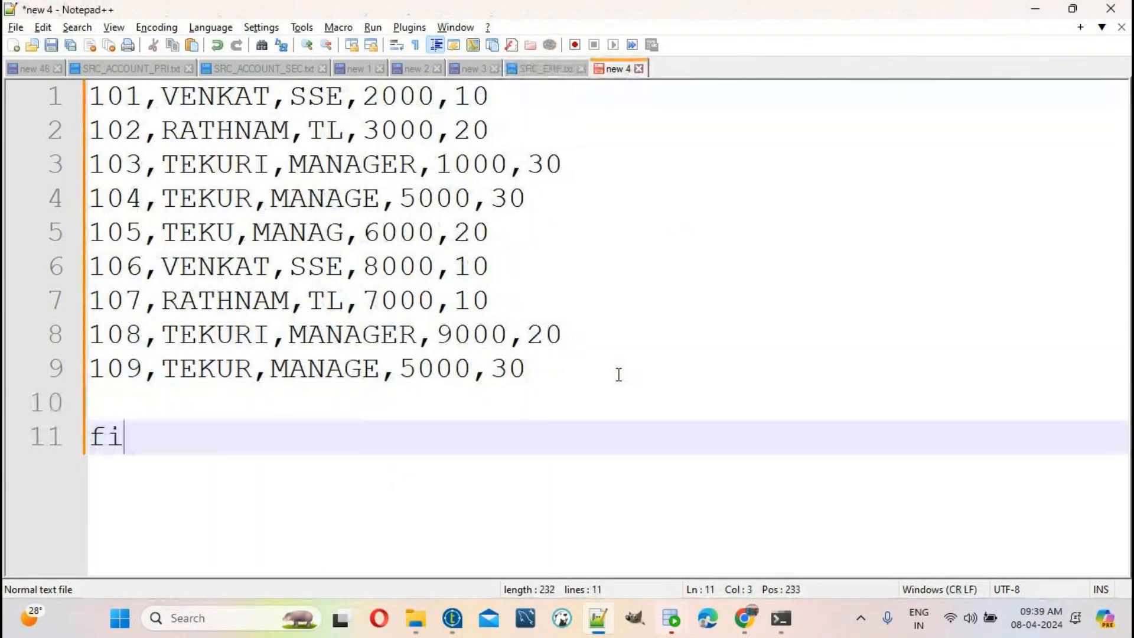
pyautogui.write('led sep')
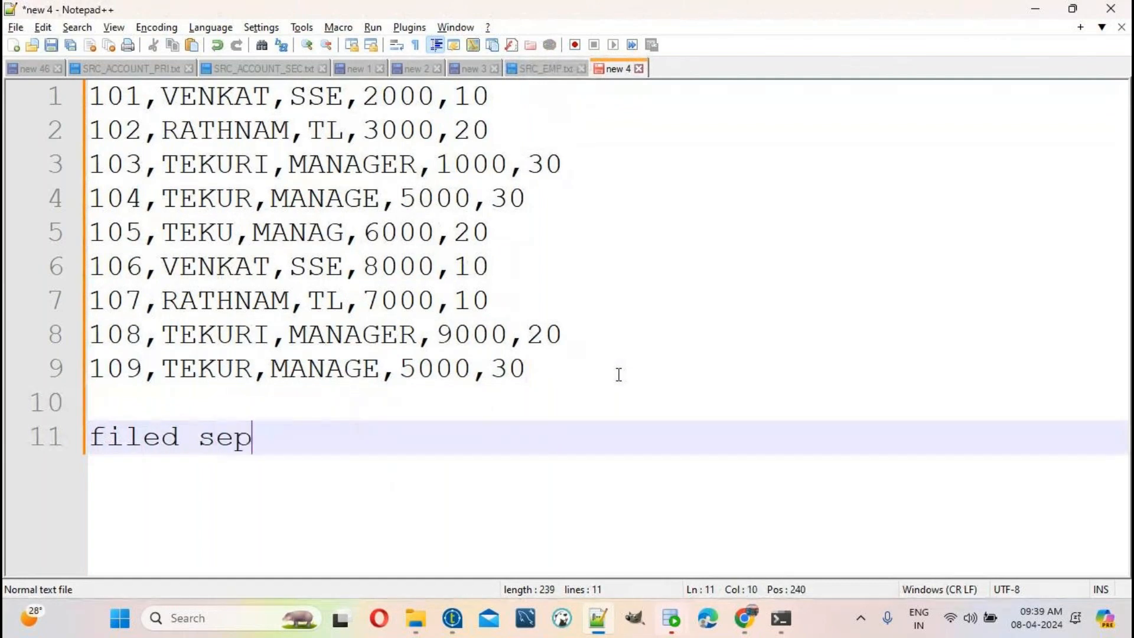
pyautogui.write('arator')
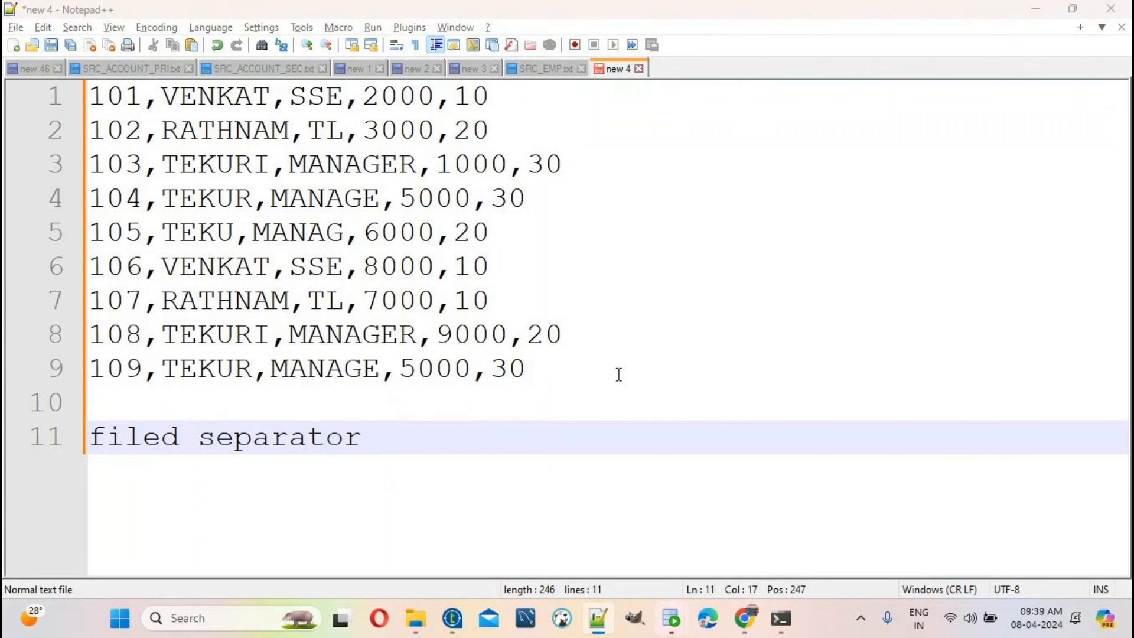
pyautogui.hotkey('alt', 'Tab')
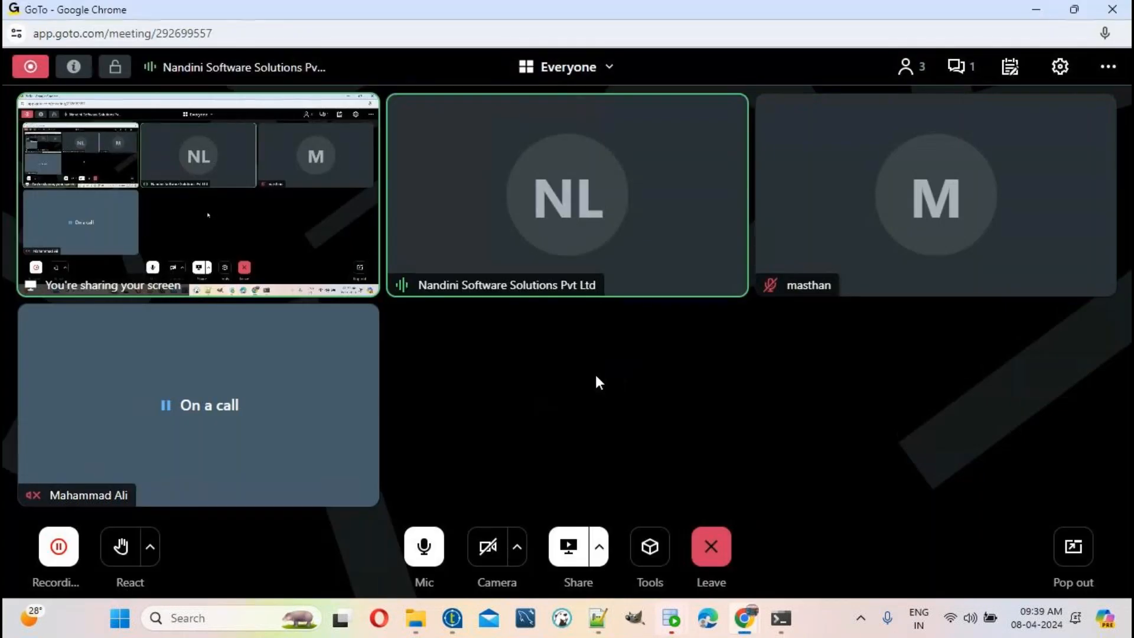
pyautogui.hotkey('alt', 'Tab')
# Step: Add the note 'tFileInputDelimted (read the data from text file)' under the data rows
pyautogui.click(572, 374)
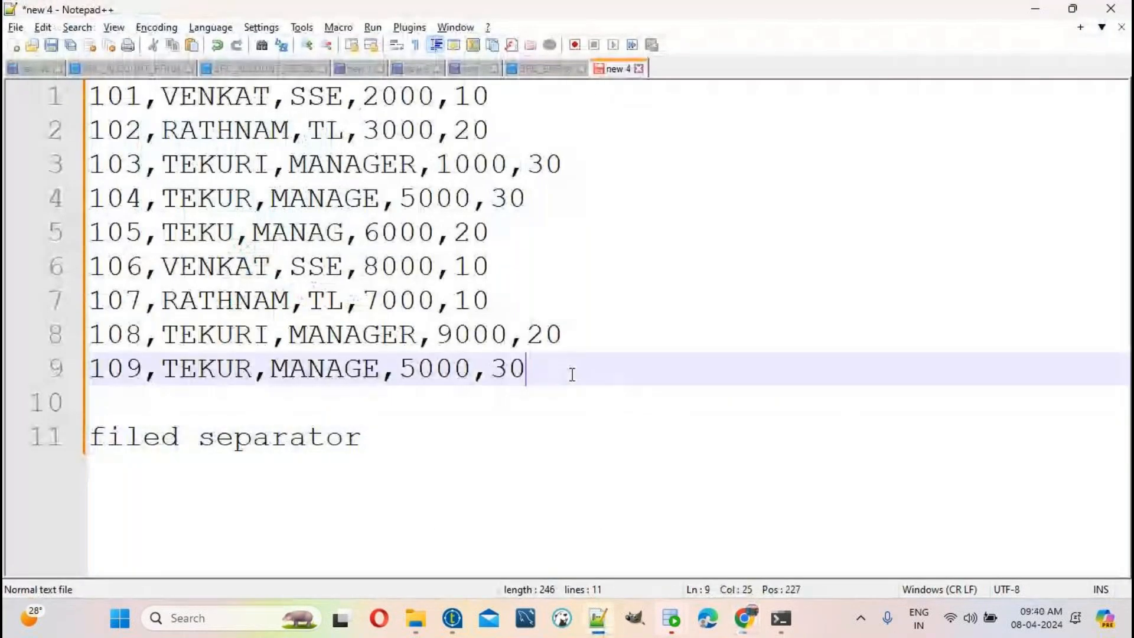
pyautogui.press('Return')
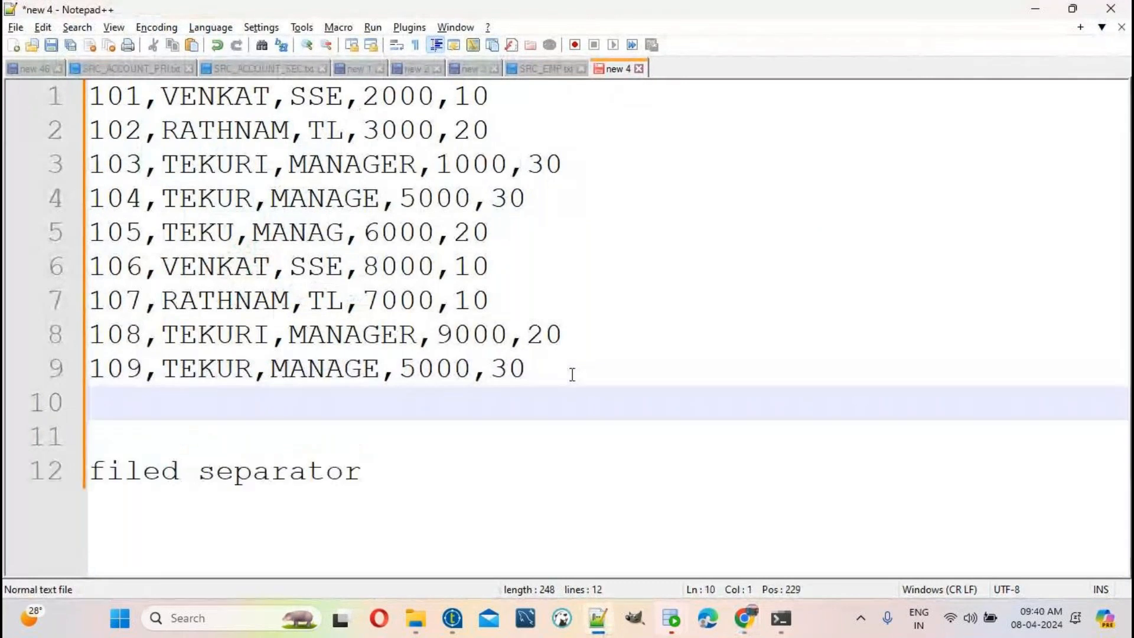
pyautogui.write('tFileInputDelimted')
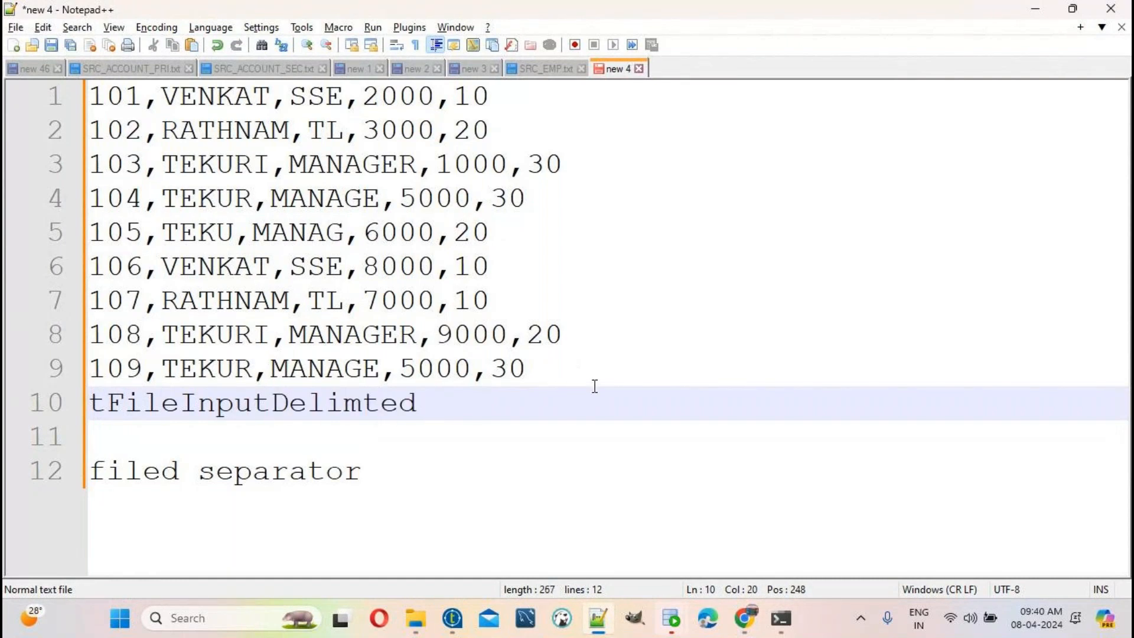
pyautogui.click(93, 397)
pyautogui.click(446, 409)
pyautogui.write('(read ')
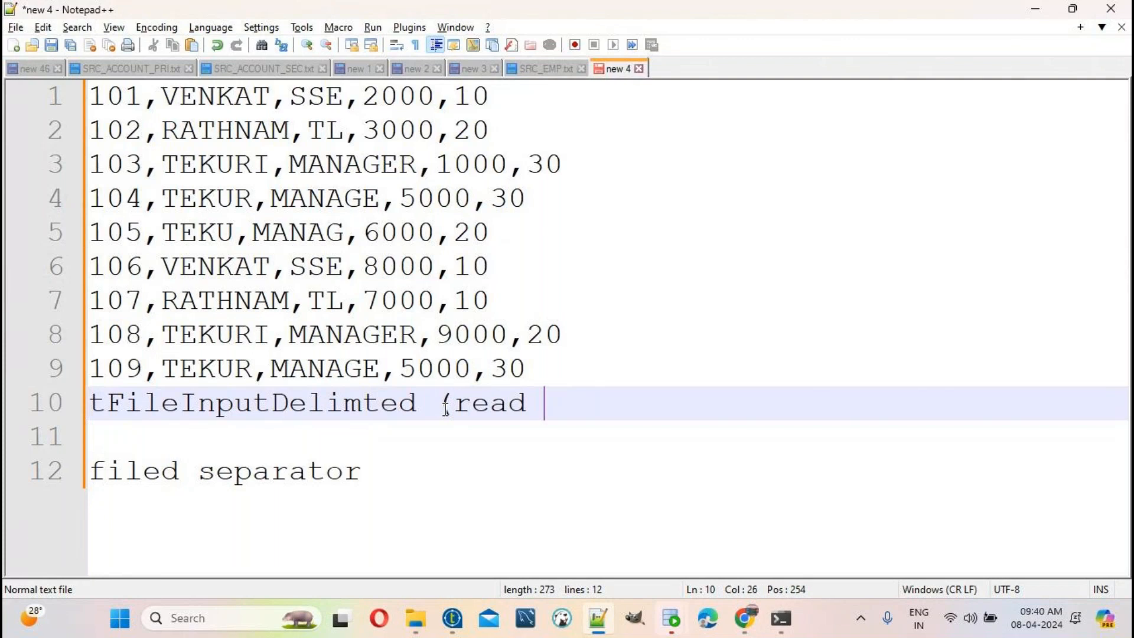
pyautogui.write('the data fro')
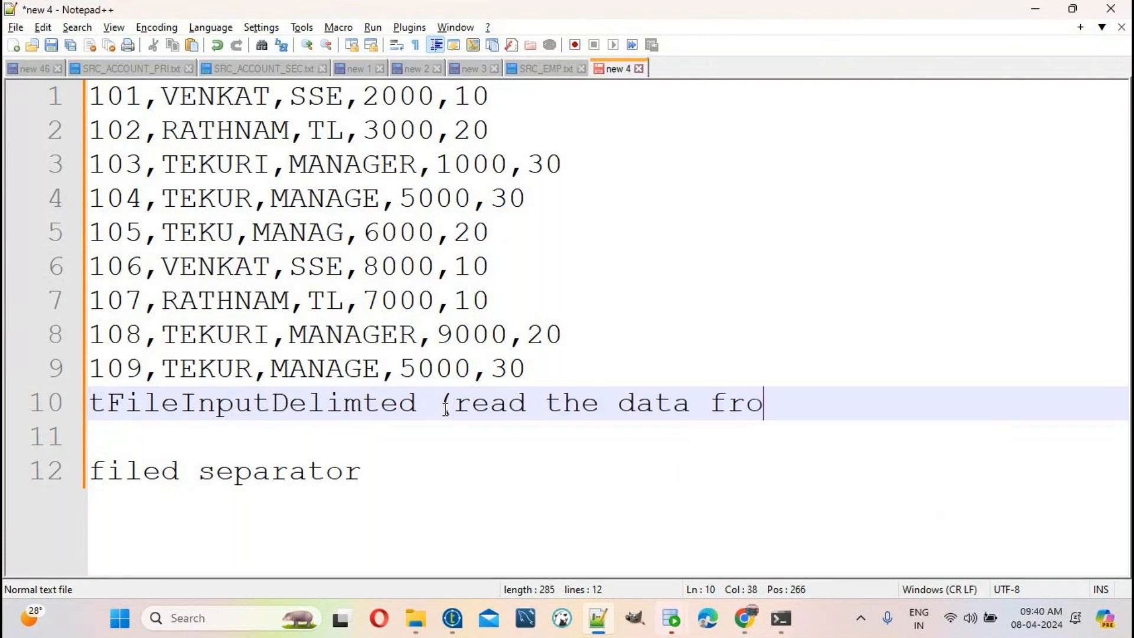
pyautogui.write('m text file)')
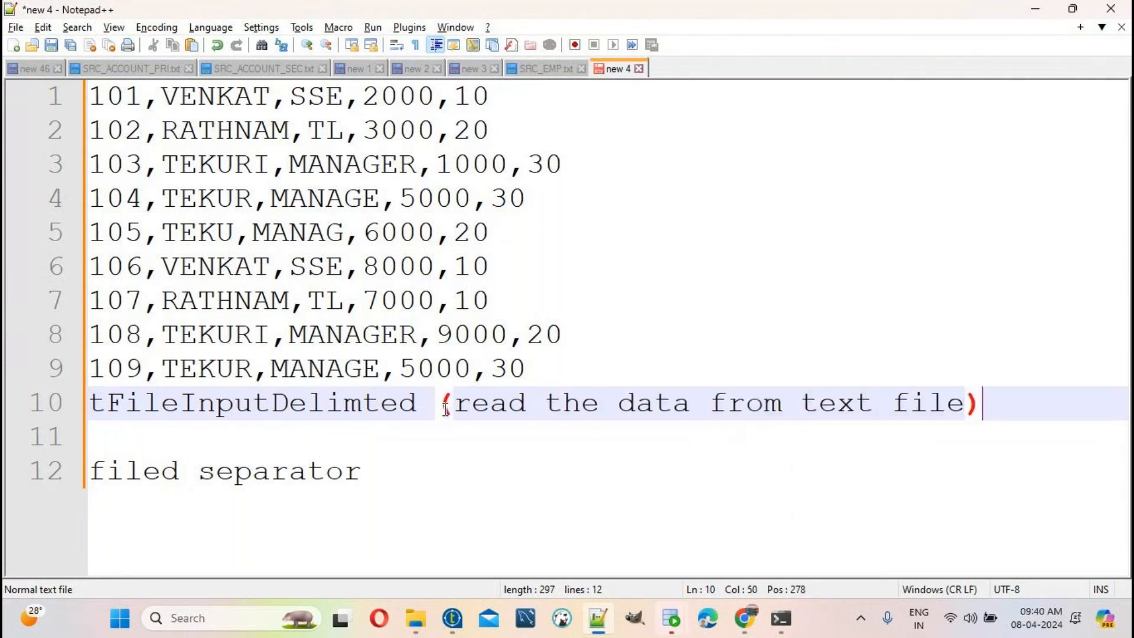
pyautogui.press('Return')
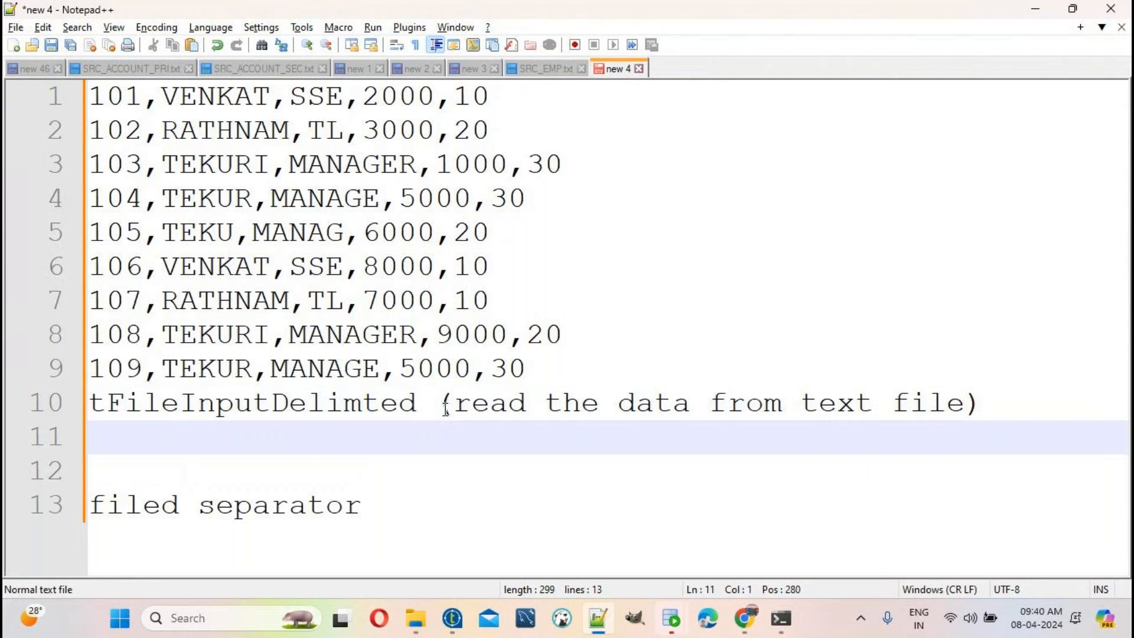
# Step: Delete the 'filed separator' line and start a 'txt file' note further down
pyautogui.doubleClick(300, 406)
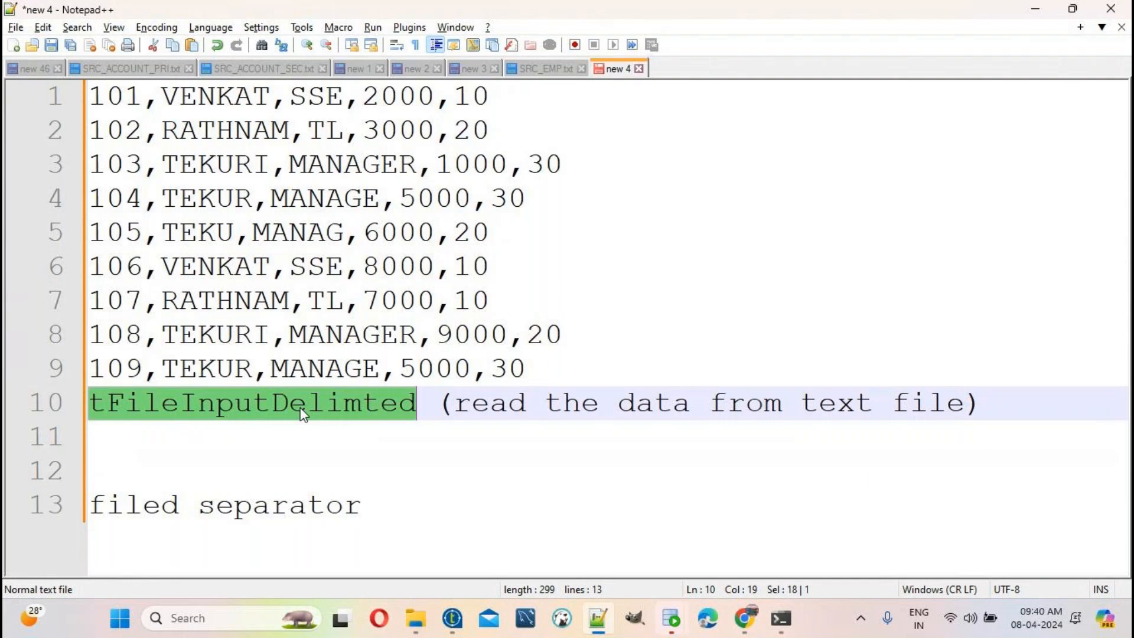
pyautogui.click(393, 506)
pyautogui.moveTo(393, 506); pyautogui.dragTo(90, 507)
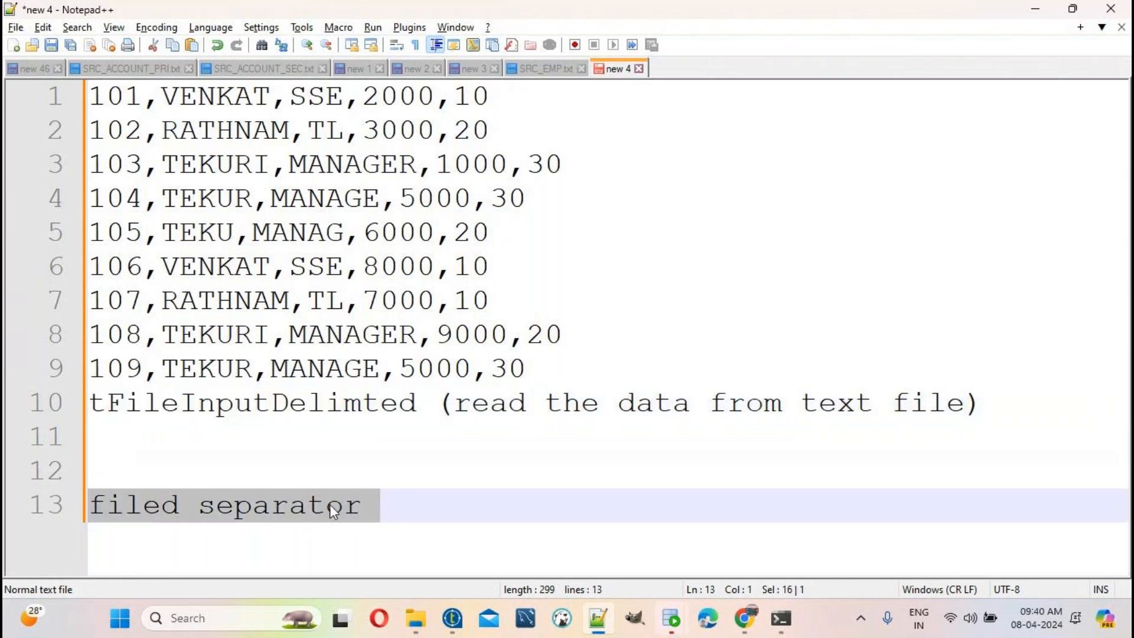
pyautogui.press('BackSpace')
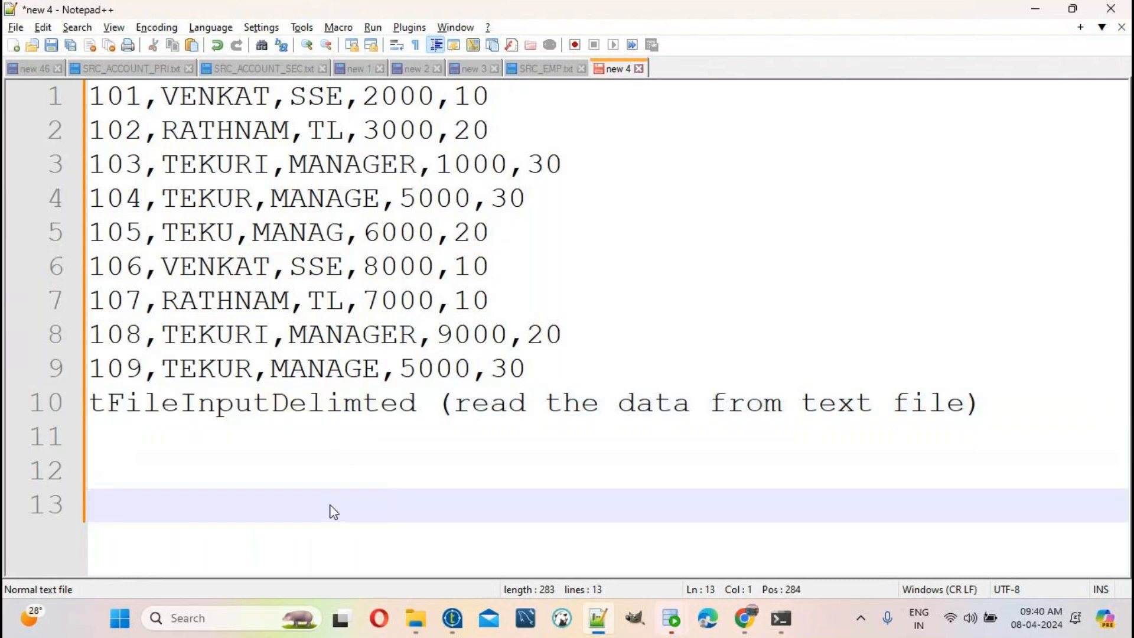
pyautogui.press('Return')
pyautogui.press('Return')
pyautogui.write('txt file')
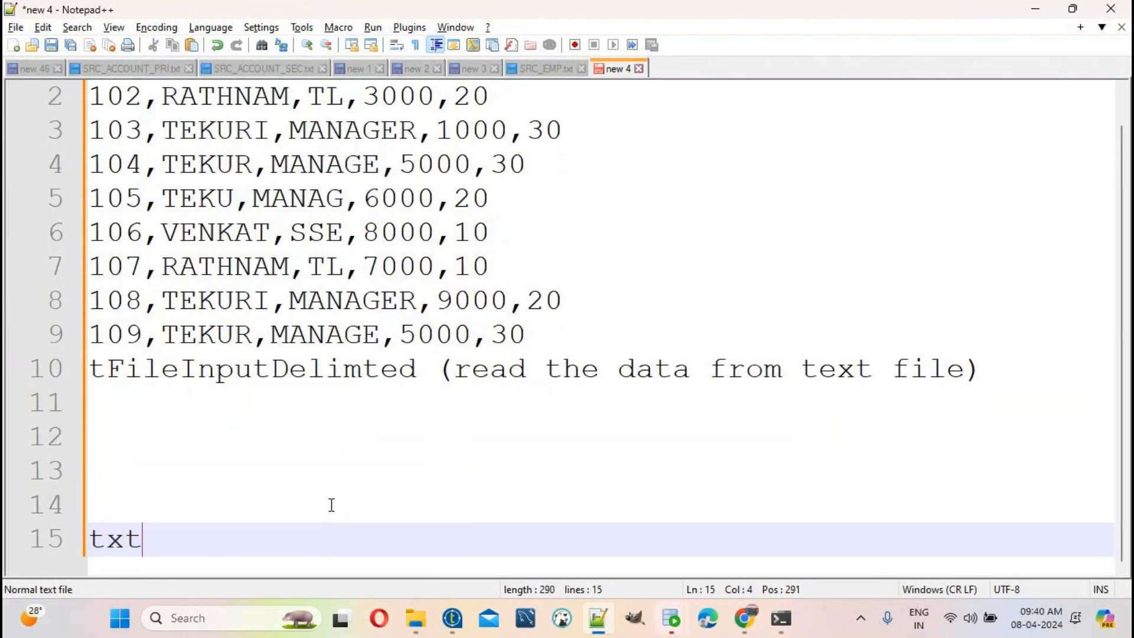
# Step: Add a 'tFileOutputDelimted' line under 'txt file' by copying tFileInputDelimted and changing In to Out
pyautogui.press('Return')
pyautogui.press('Return')
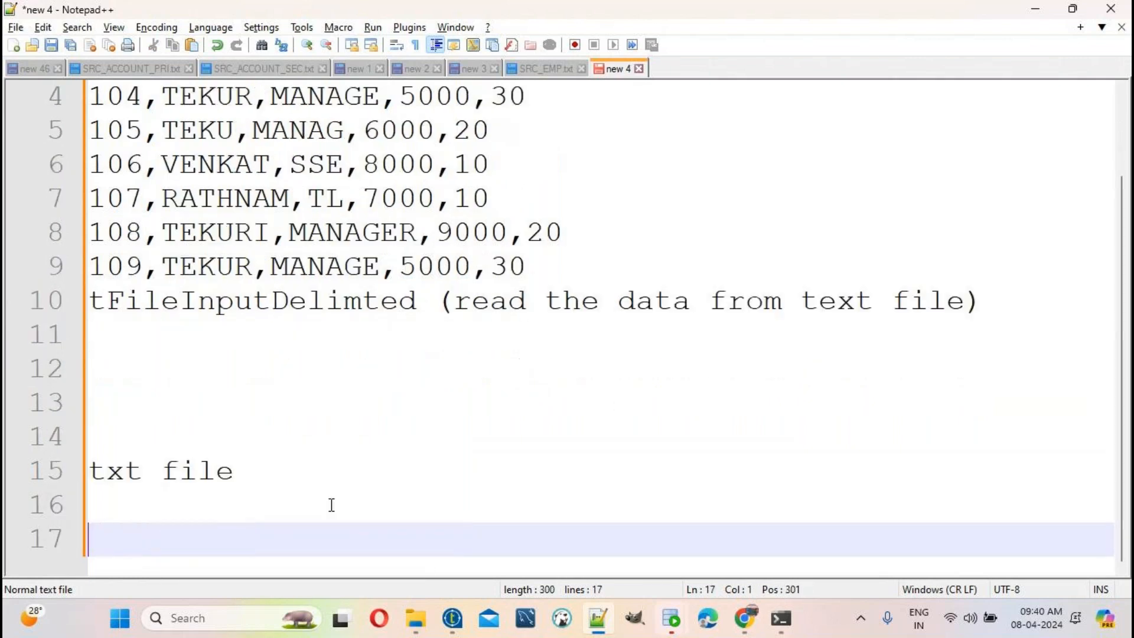
pyautogui.doubleClick(259, 301)
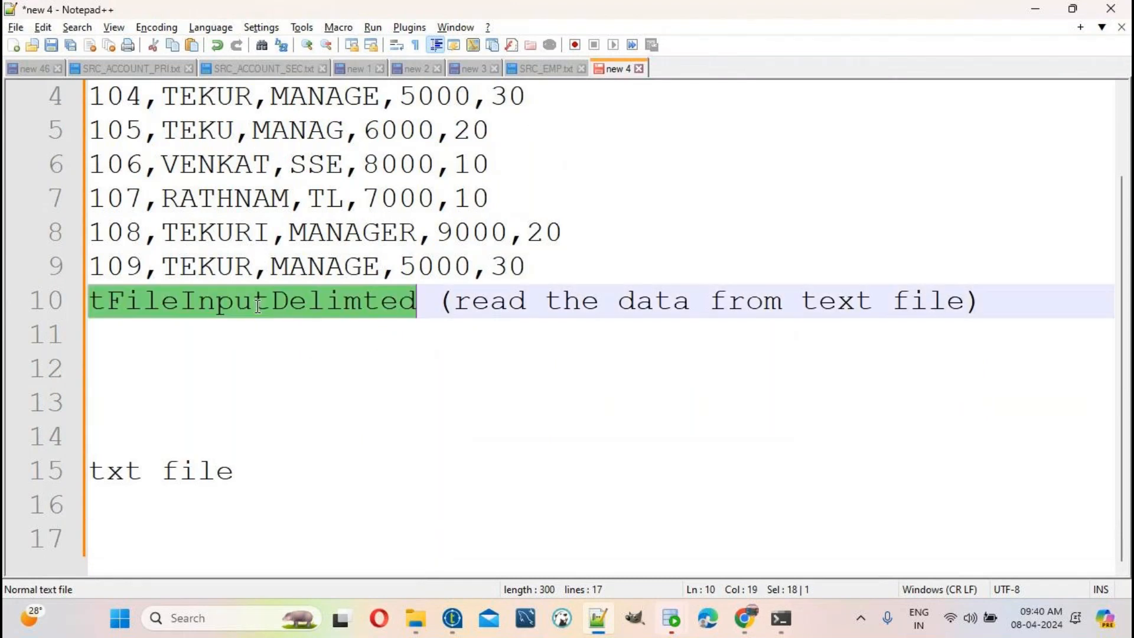
pyautogui.hotkey('ctrl', 'c')
pyautogui.click(260, 471)
pyautogui.press('Return')
pyautogui.hotkey('ctrl', 'v')
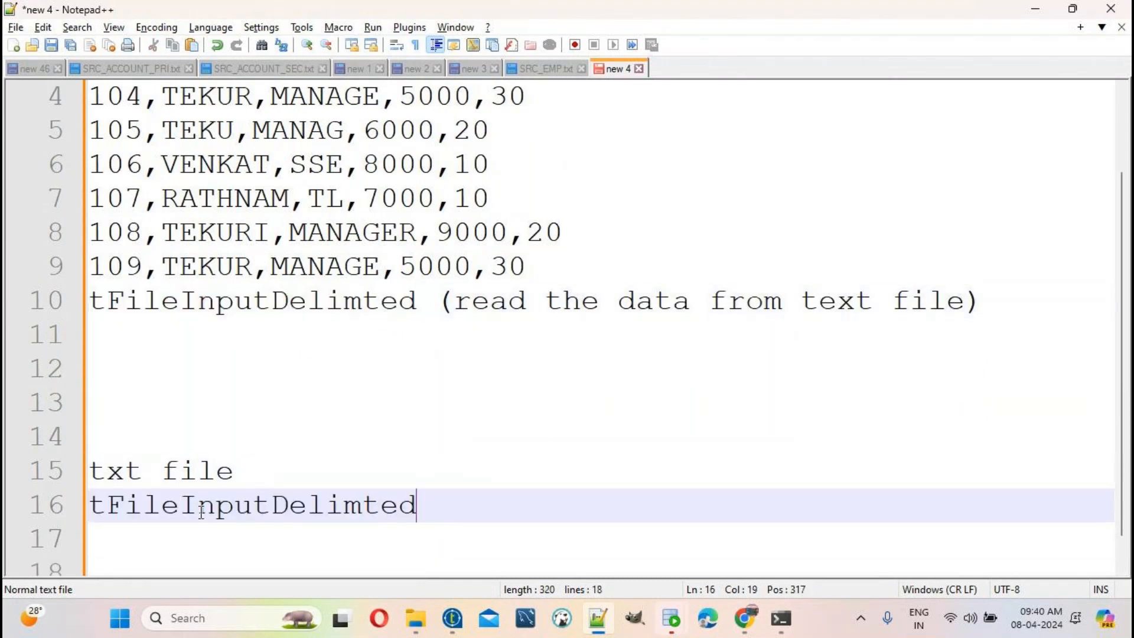
pyautogui.click(222, 511)
pyautogui.press('BackSpace')
pyautogui.press('BackSpace')
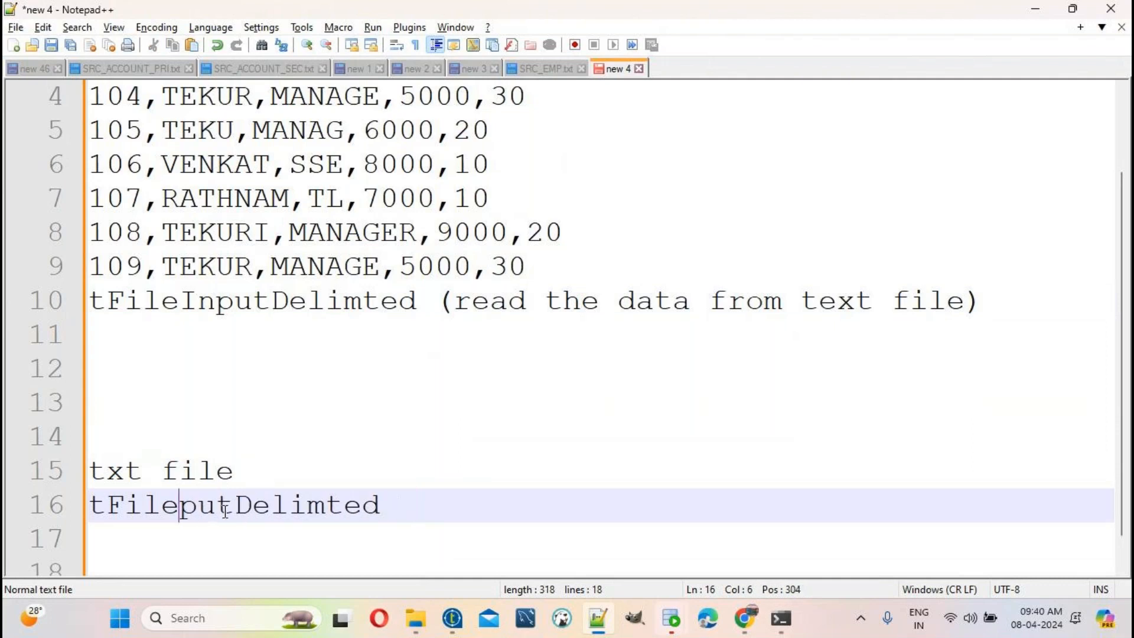
pyautogui.write('Out')
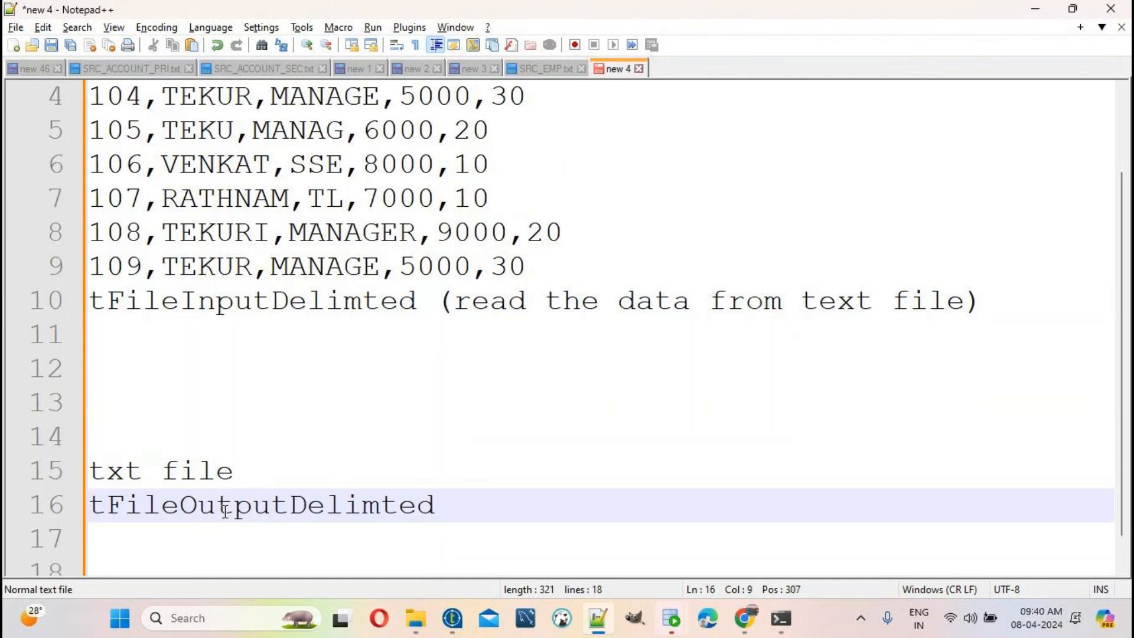
# Step: Select the nine employee data rows at the top of the document
pyautogui.doubleClick(228, 511)
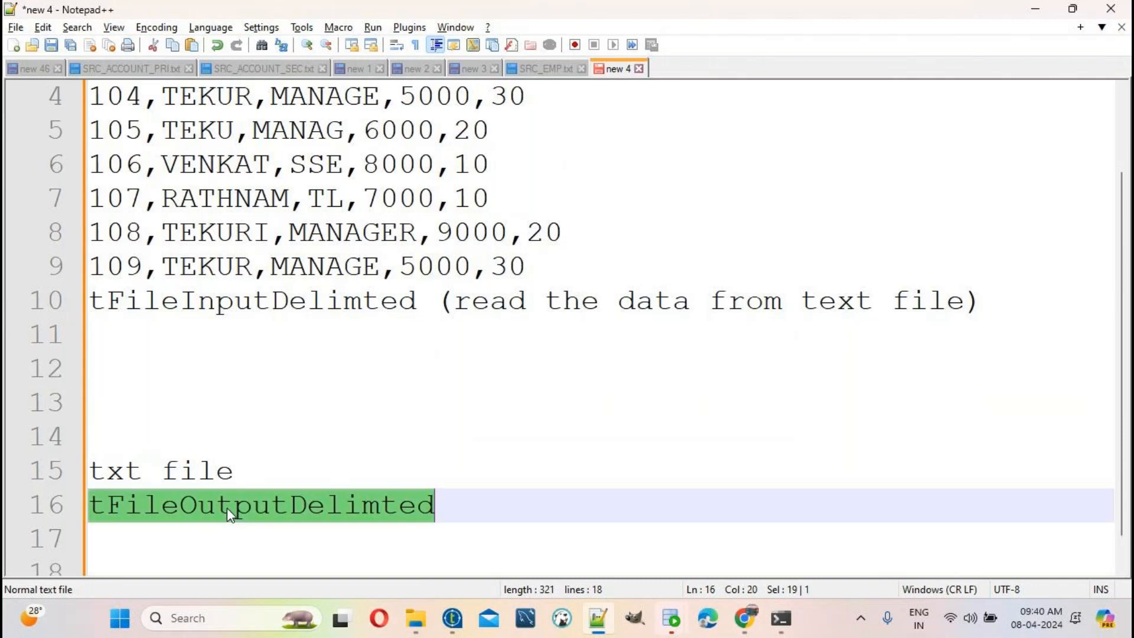
pyautogui.click(182, 378)
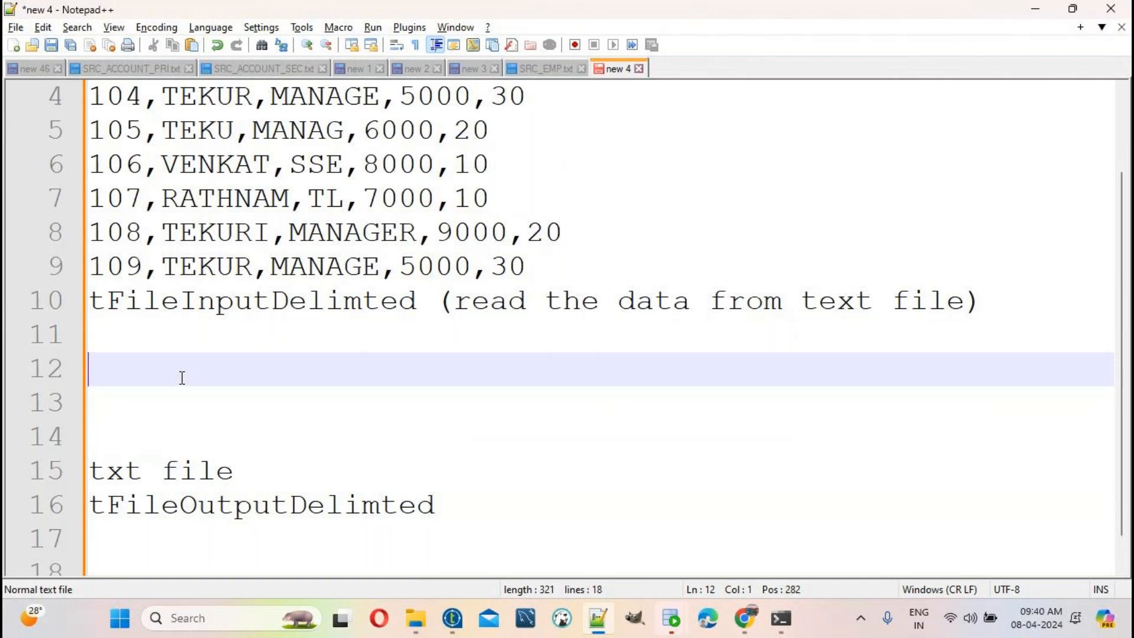
pyautogui.scroll(1, 327, 494)
pyautogui.moveTo(528, 369); pyautogui.dragTo(8, 101)
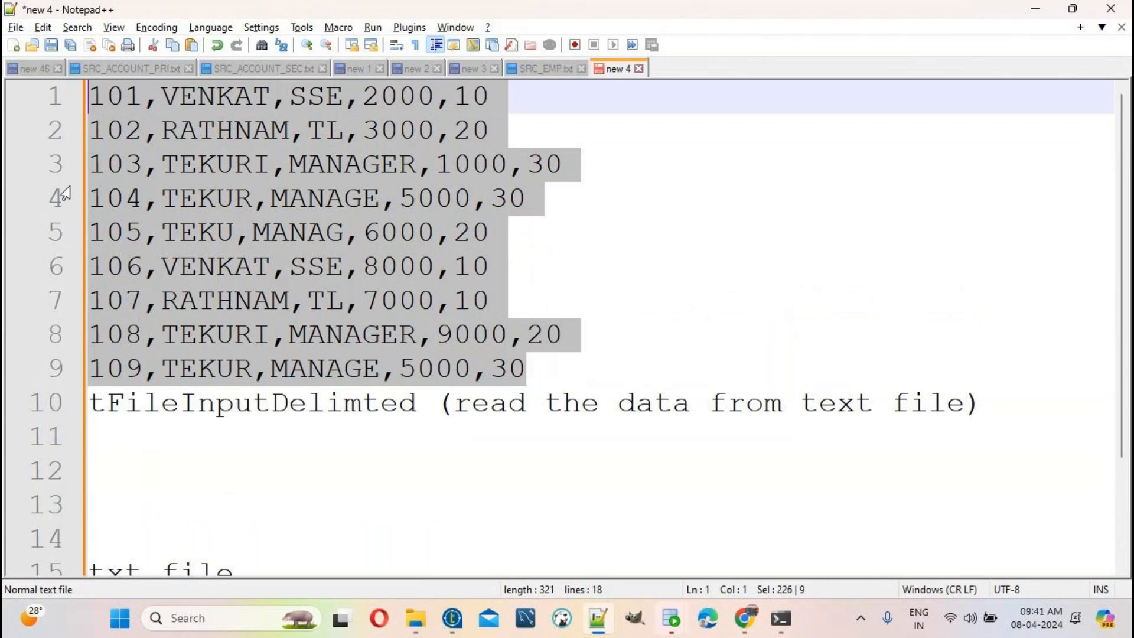
# Step: Paste the employee rows into a new document and add notes 'desc order' and 'high to lower'
pyautogui.hotkey('ctrl', 'n')
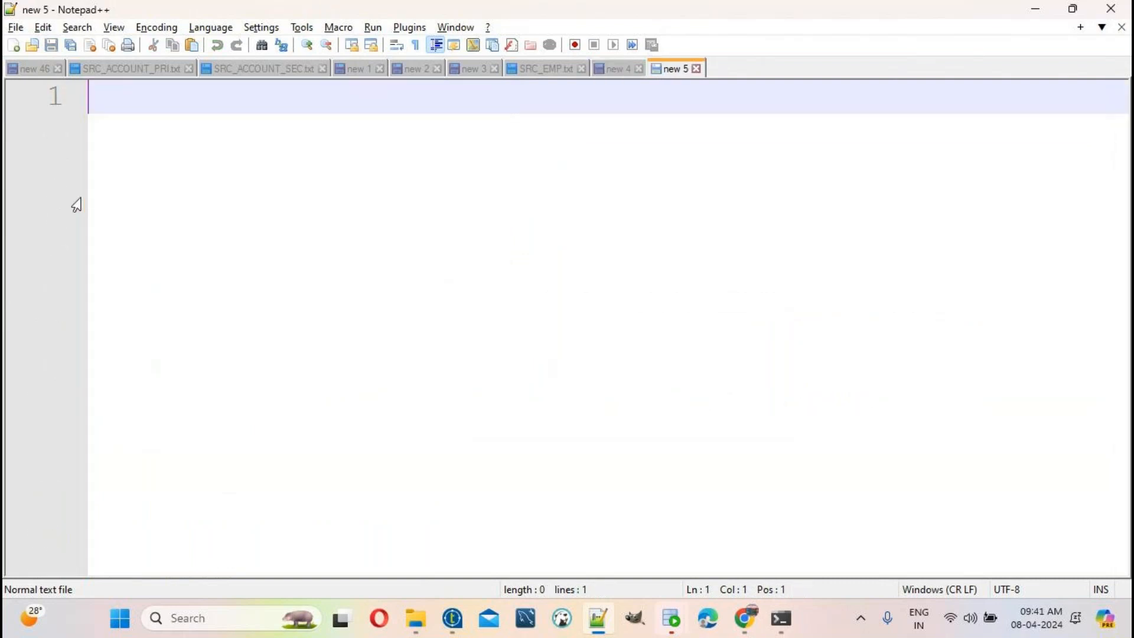
pyautogui.hotkey('ctrl', 'v')
pyautogui.doubleClick(407, 98)
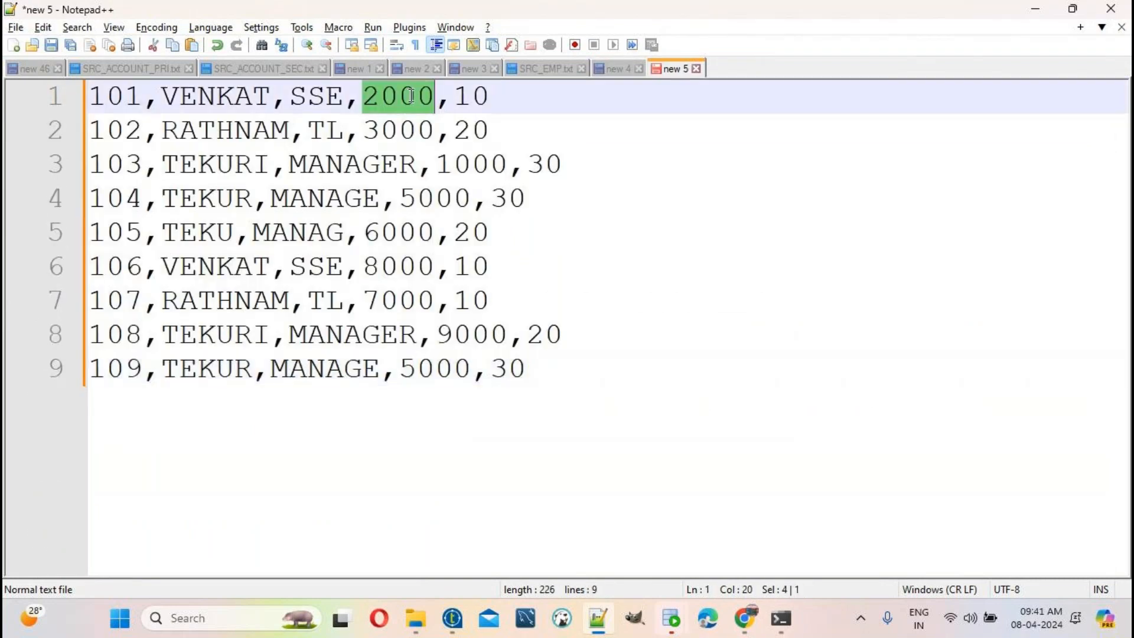
pyautogui.click(534, 370)
pyautogui.press('Return')
pyautogui.press('Return')
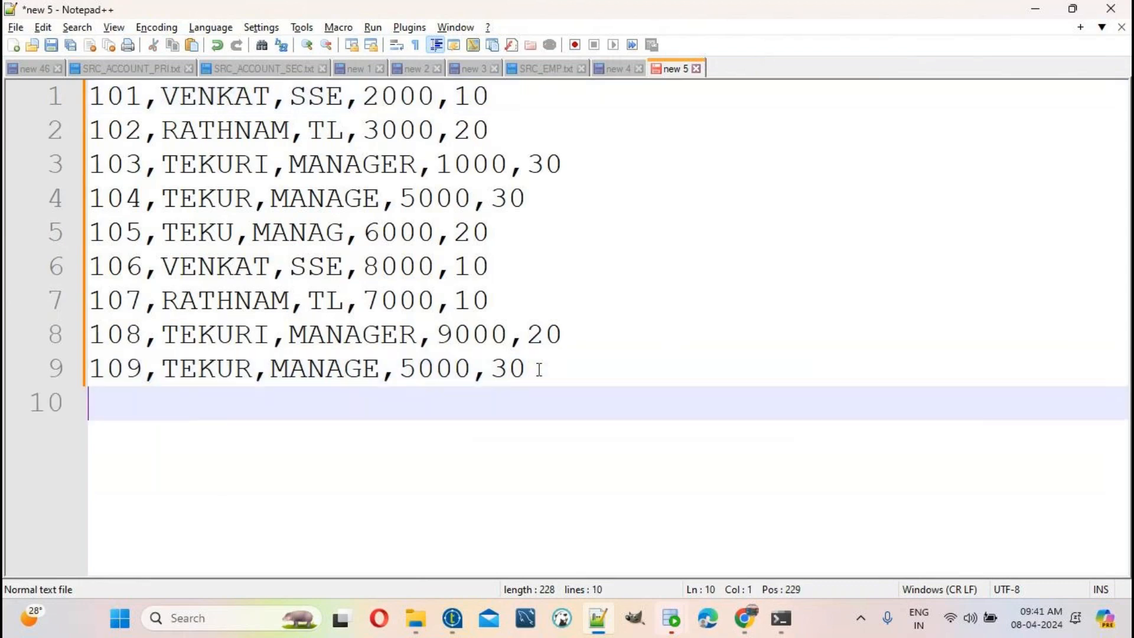
pyautogui.write('desc order')
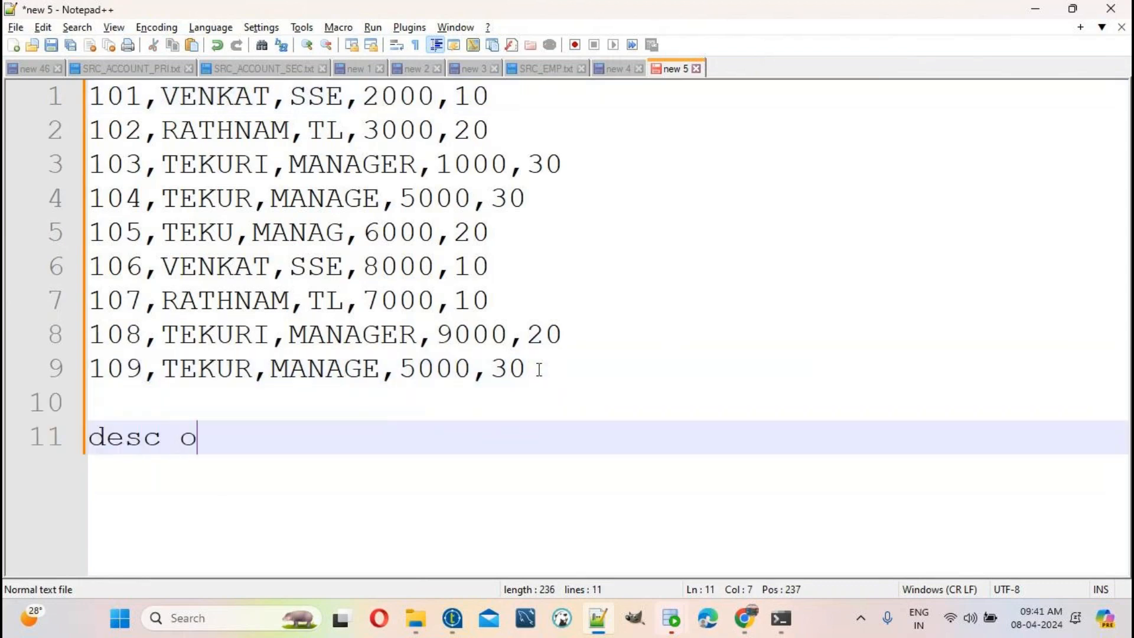
pyautogui.press('Return')
pyautogui.press('Return')
pyautogui.write('h')
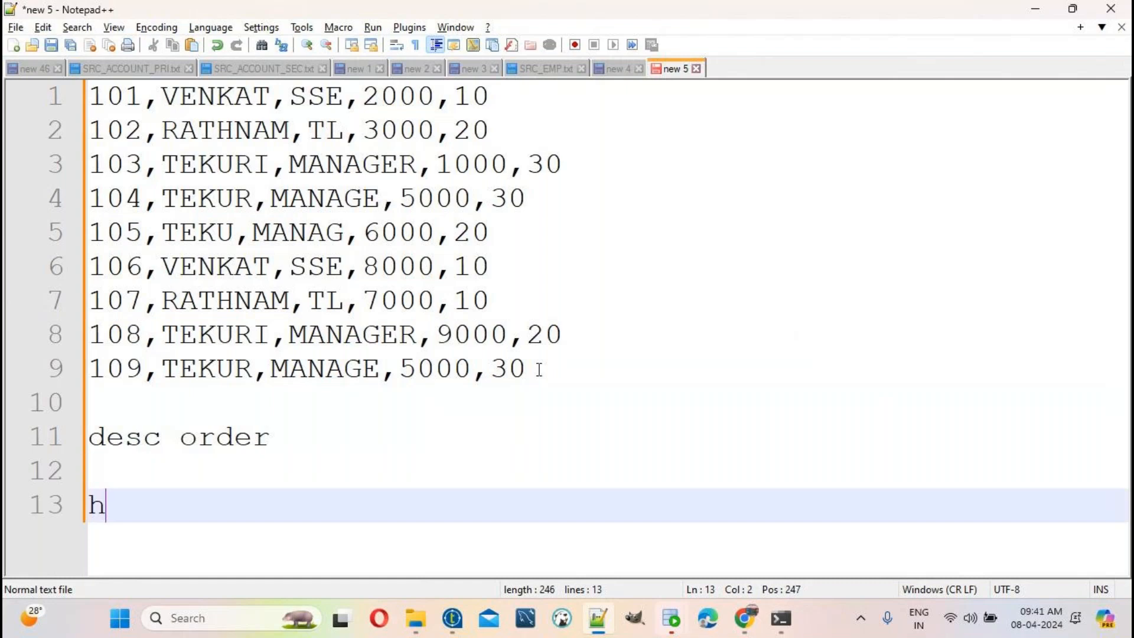
pyautogui.write('igh to lower')
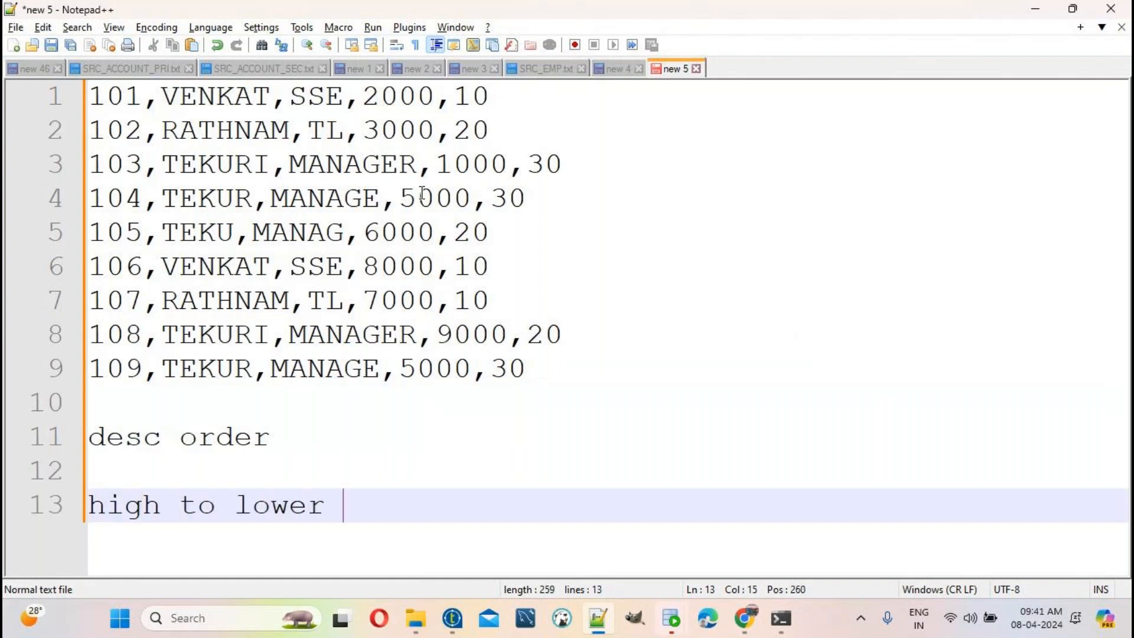
# Step: Select all of SRC_EMP.txt, then select the nine employee rows in new 5
pyautogui.click(550, 67)
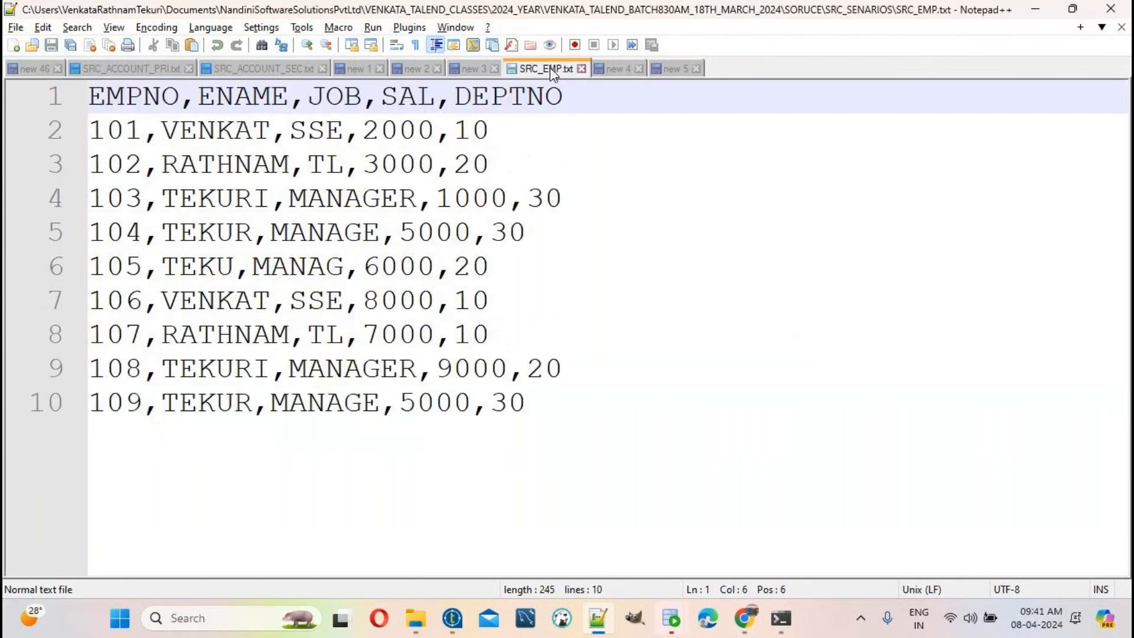
pyautogui.click(547, 416)
pyautogui.hotkey('ctrl', 'a')
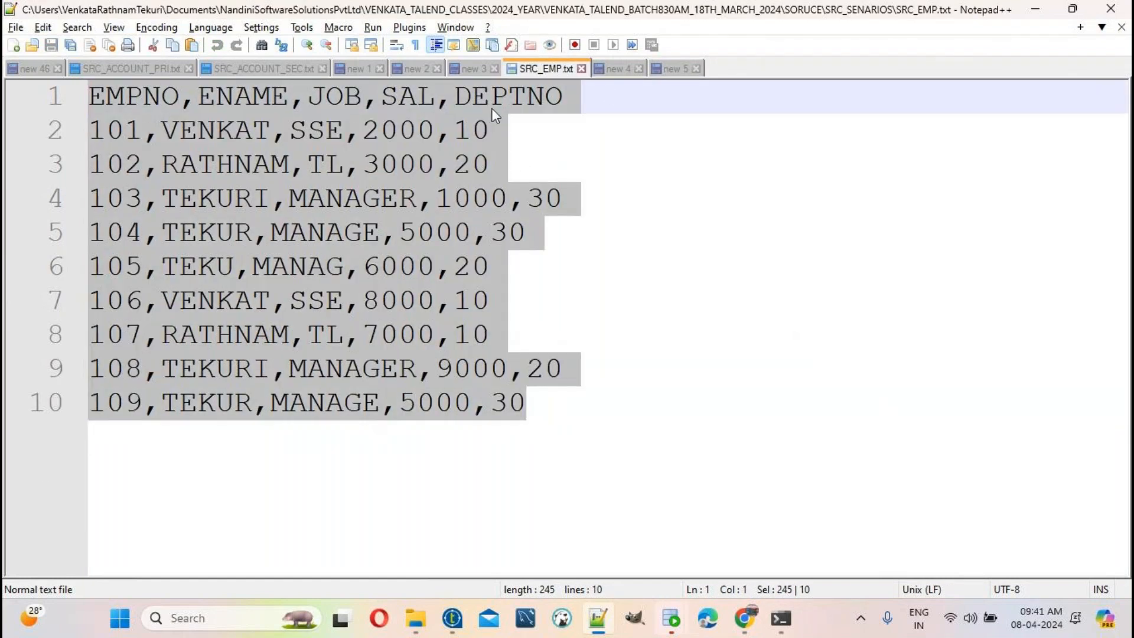
pyautogui.click(680, 69)
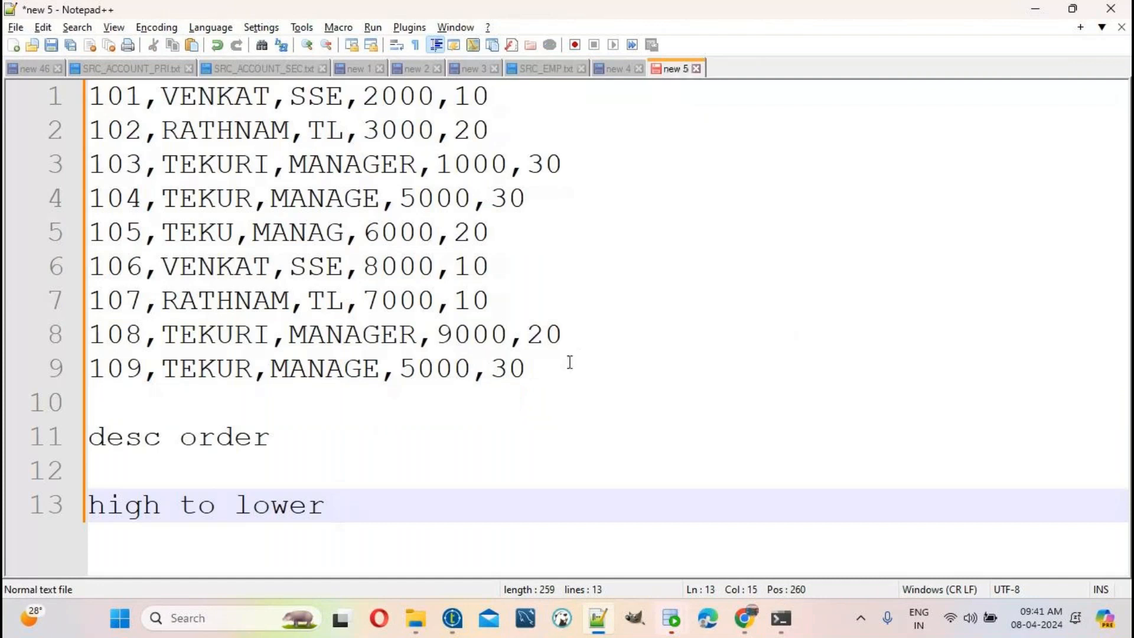
pyautogui.moveTo(570, 363); pyautogui.dragTo(89, 98)
# Step: Replace the rows with SRC_EMP's full contents and review each SAL value from 2000 to 5000
pyautogui.hotkey('ctrl', 'v')
pyautogui.doubleClick(407, 97)
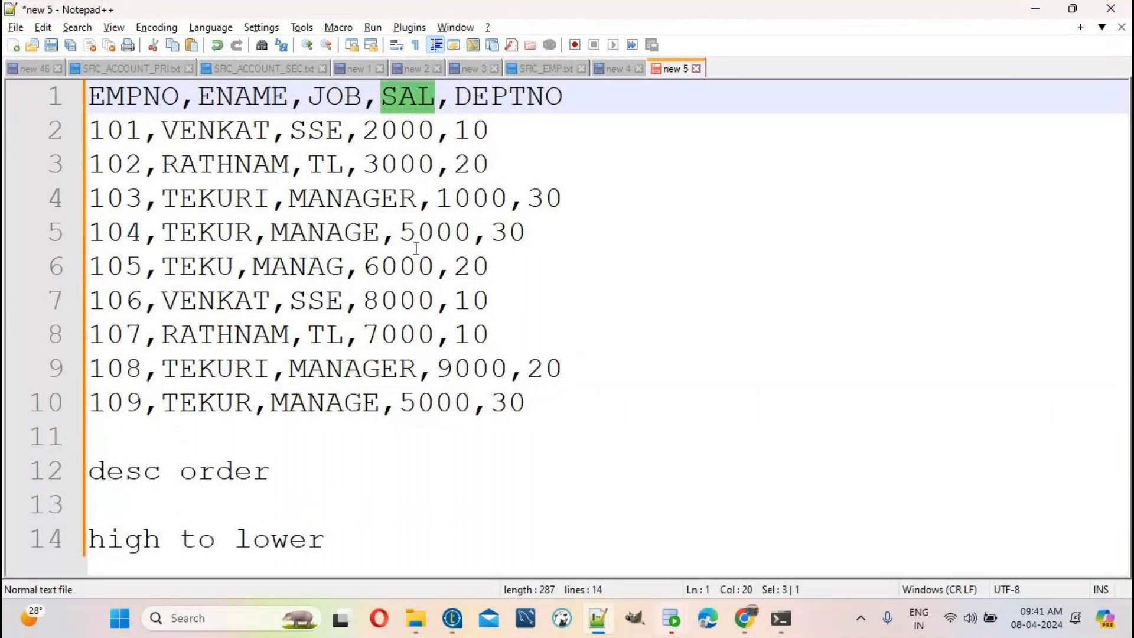
pyautogui.doubleClick(397, 130)
pyautogui.doubleClick(419, 176)
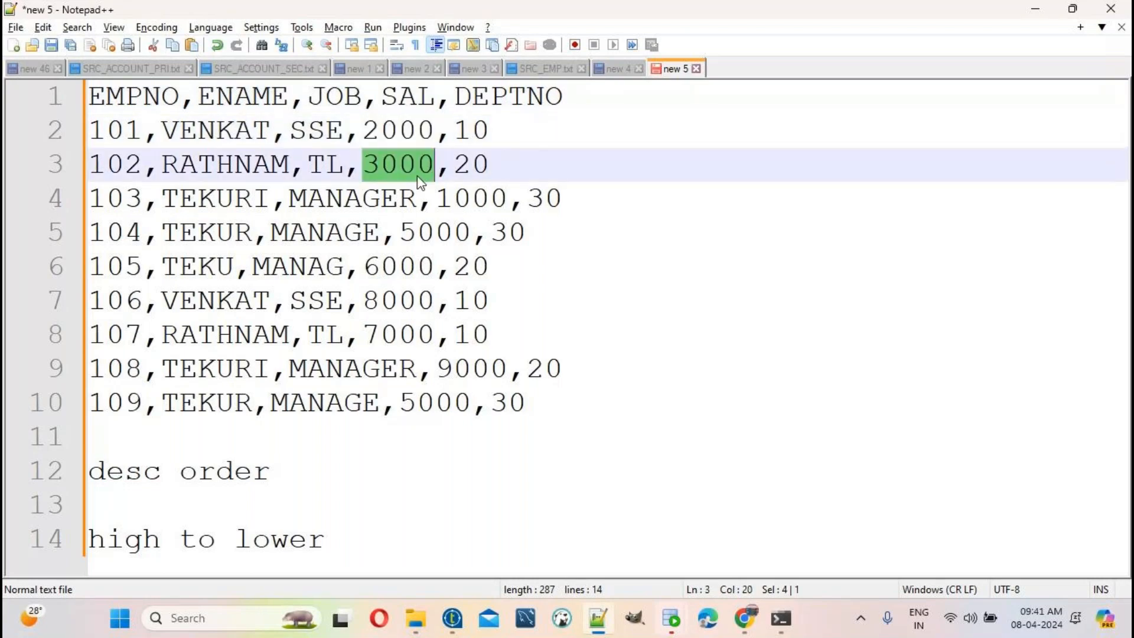
pyautogui.doubleClick(488, 201)
pyautogui.doubleClick(447, 227)
pyautogui.click(382, 266)
pyautogui.click(400, 300)
pyautogui.click(394, 334)
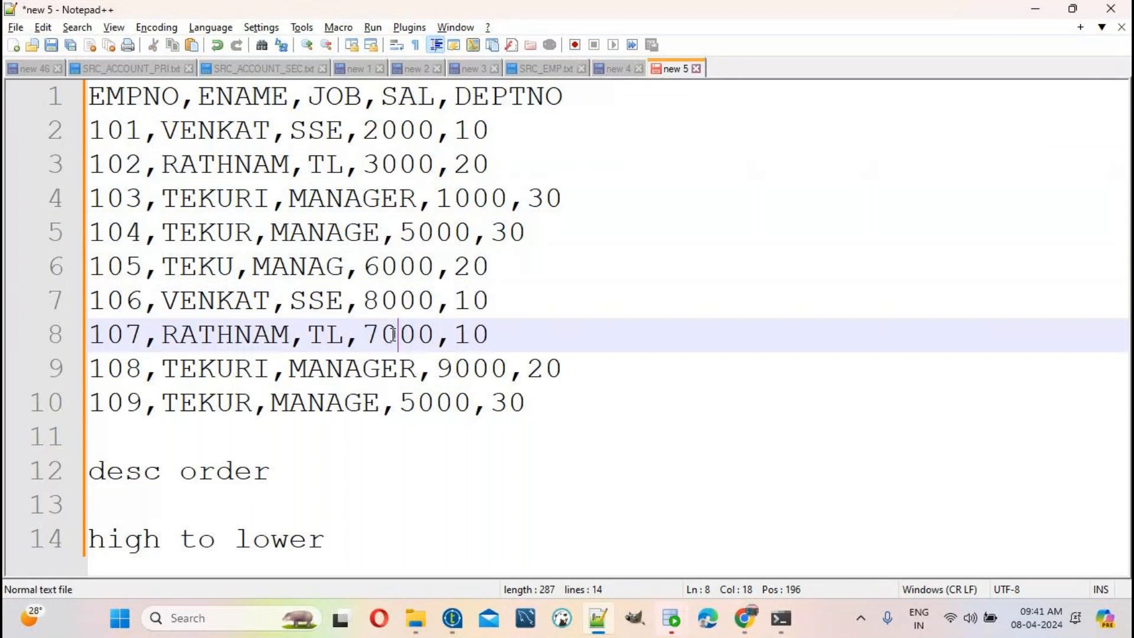
pyautogui.click(452, 371)
pyautogui.doubleClick(439, 403)
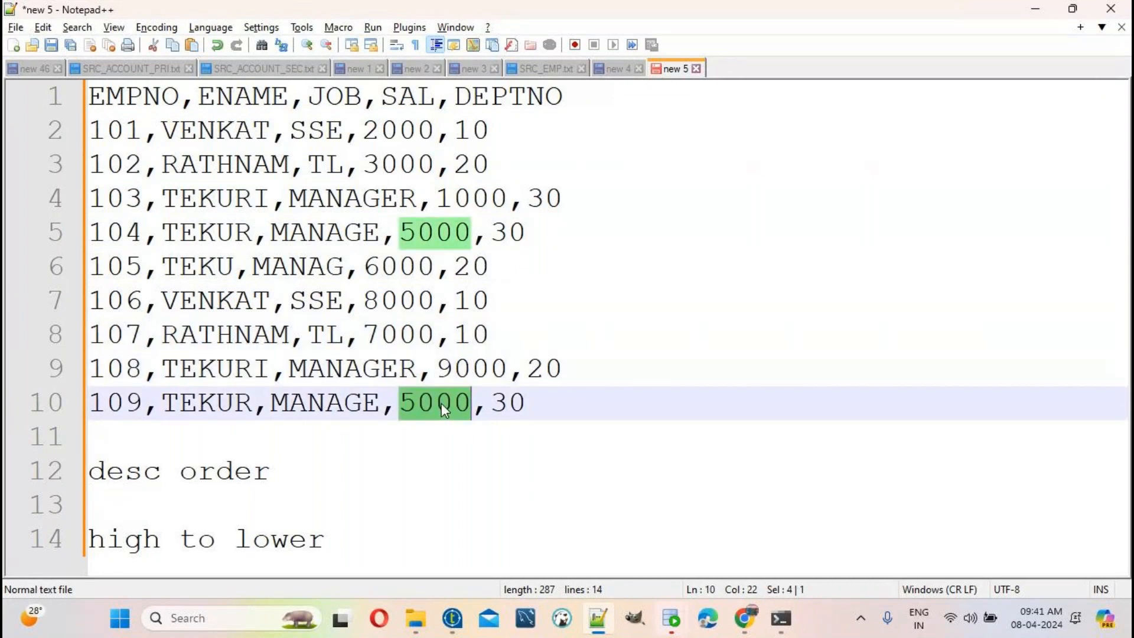
# Step: Mark 9000 as the highest salary, then select the EMPNO,ENAME,JOB,SAL,DEPTNO header line
pyautogui.click(490, 369)
pyautogui.doubleClick(499, 369)
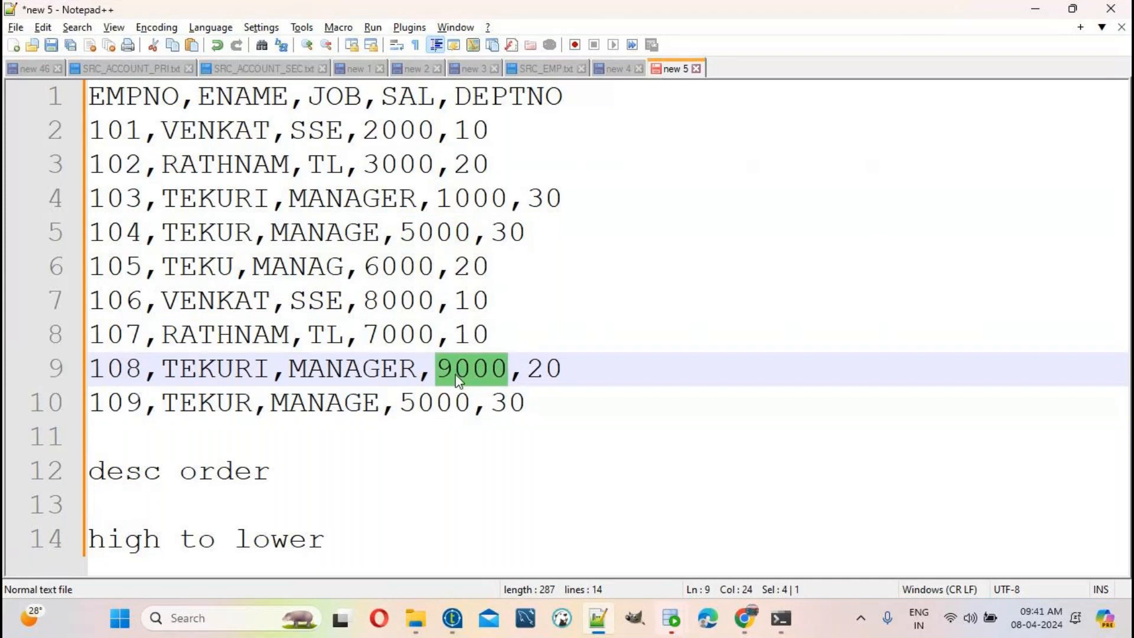
pyautogui.moveTo(554, 401); pyautogui.dragTo(4, 93)
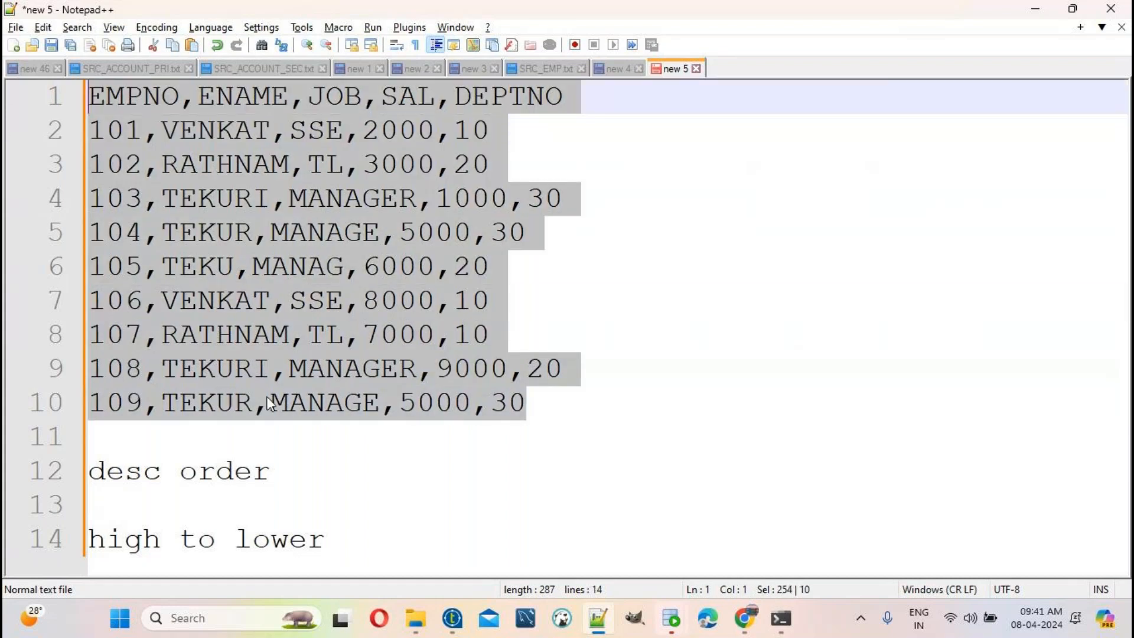
pyautogui.moveTo(632, 115); pyautogui.dragTo(6, 93)
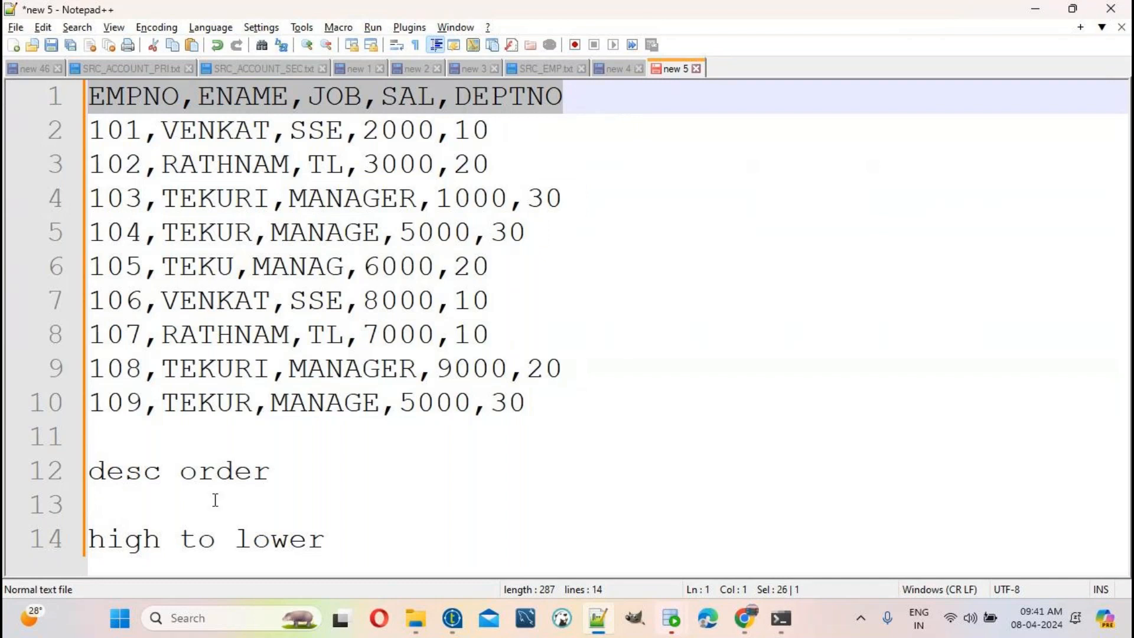
# Step: Paste the header line below the notes and join them into 'desc order high to lower'
pyautogui.hotkey('ctrl', 'c')
pyautogui.click(344, 539)
pyautogui.press('Return')
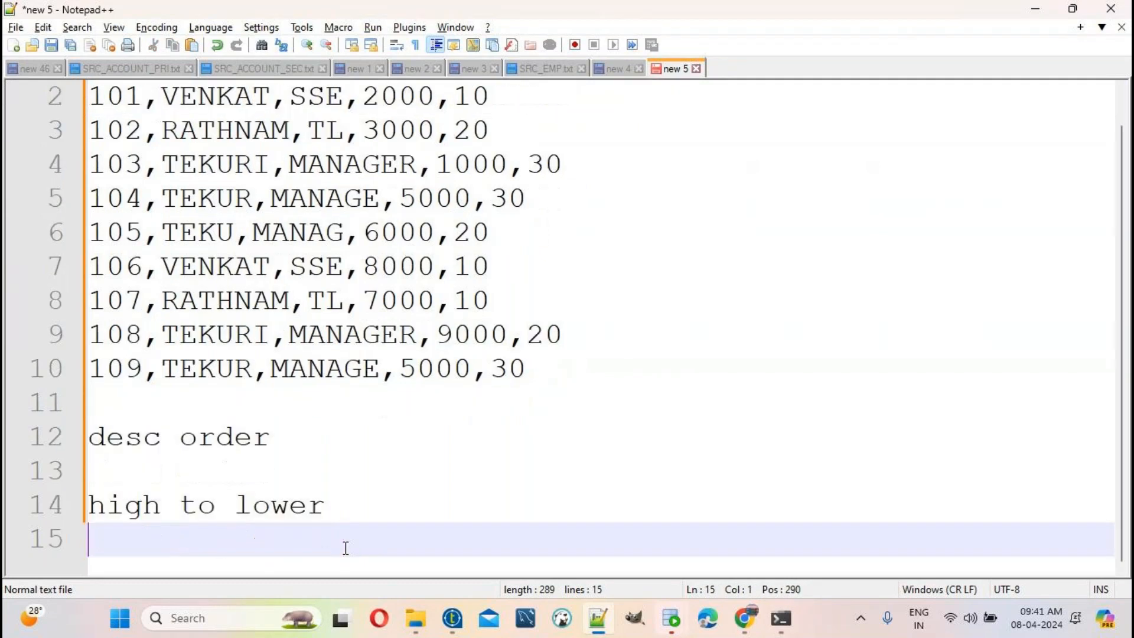
pyautogui.press('Return')
pyautogui.hotkey('ctrl', 'v')
pyautogui.click(290, 390)
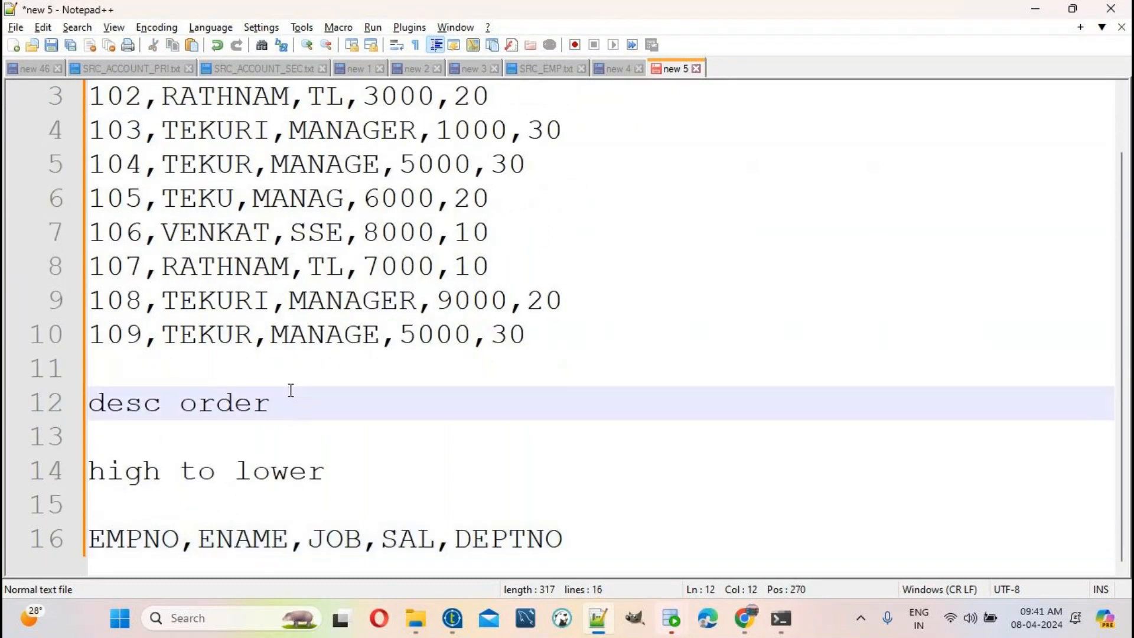
pyautogui.press('Delete')
pyautogui.press('Delete')
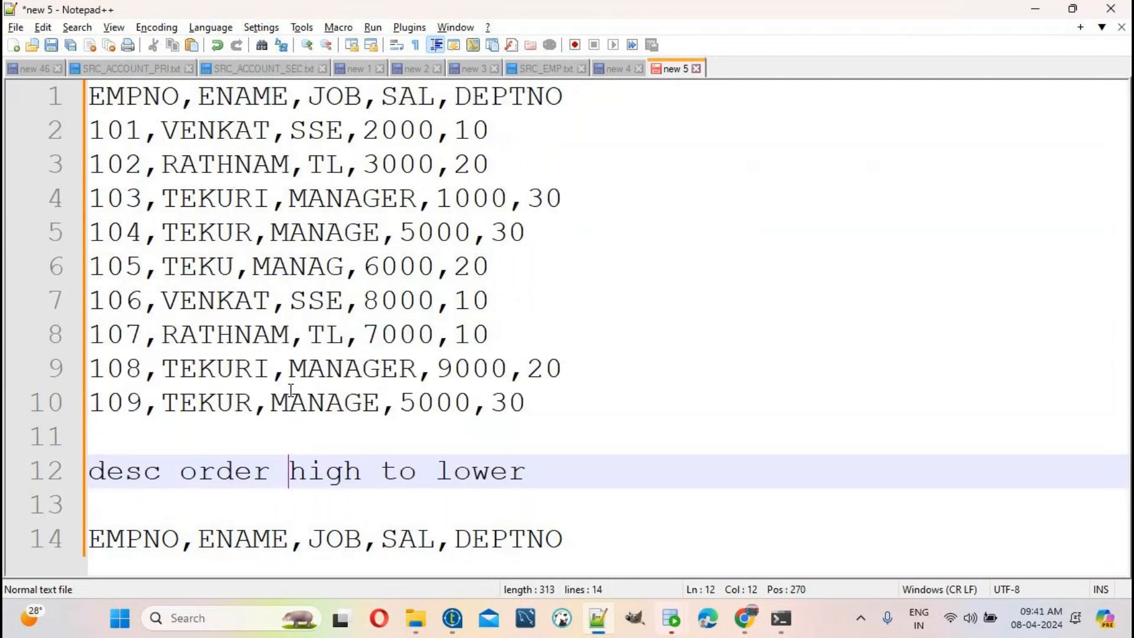
# Step: Select the 9000-salary row for employee 108 to move under the new header
pyautogui.doubleClick(490, 481)
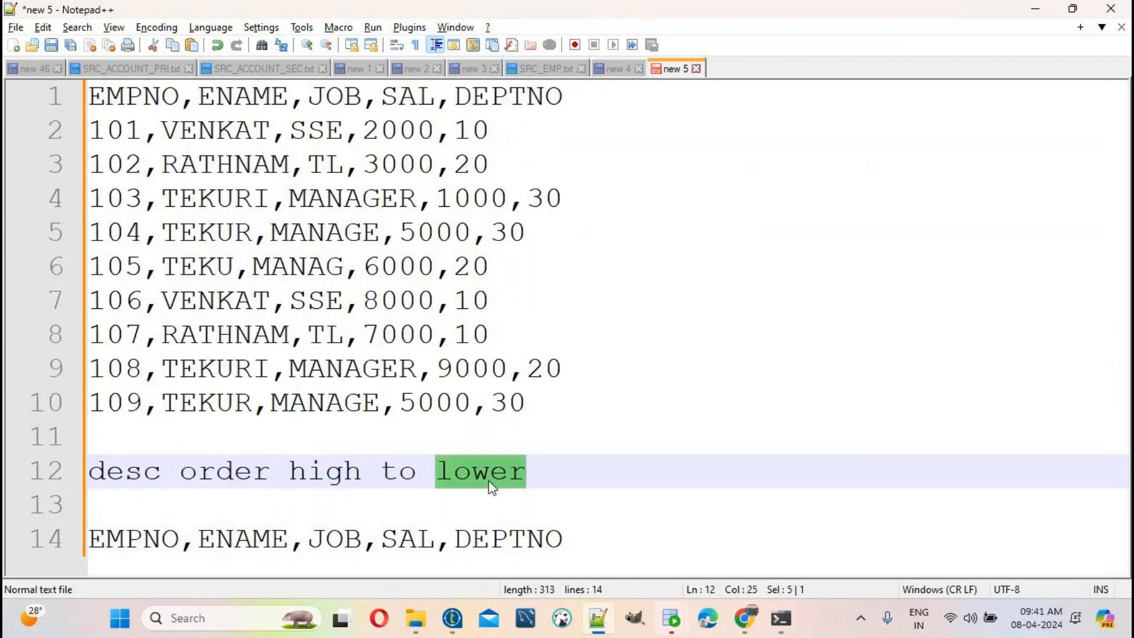
pyautogui.doubleClick(475, 369)
pyautogui.moveTo(591, 369); pyautogui.dragTo(56, 372)
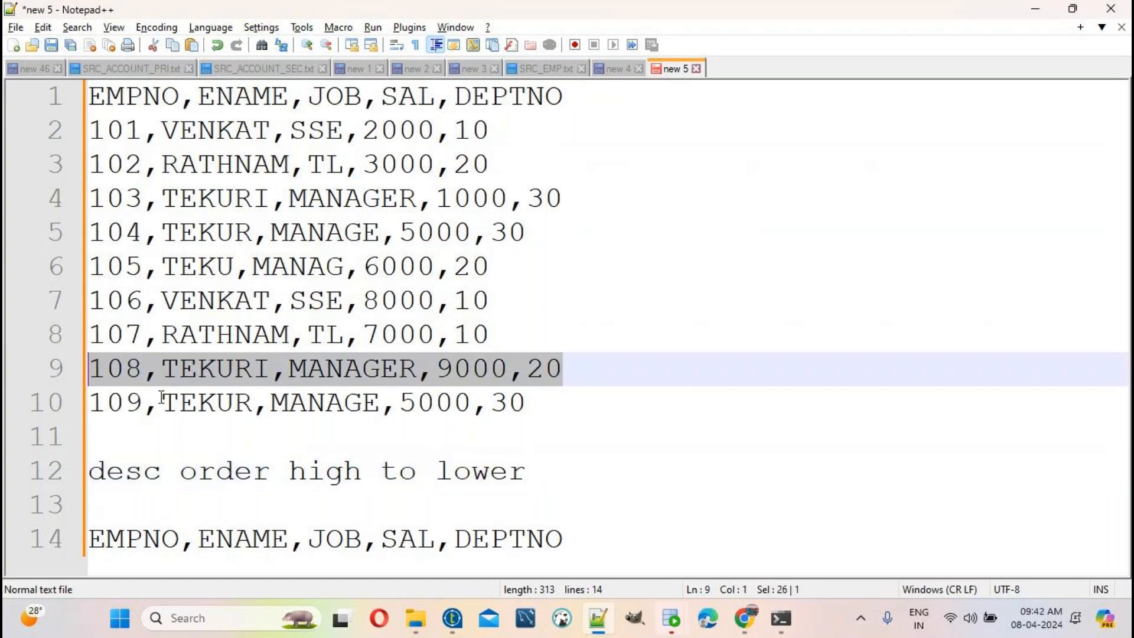
pyautogui.click(609, 540)
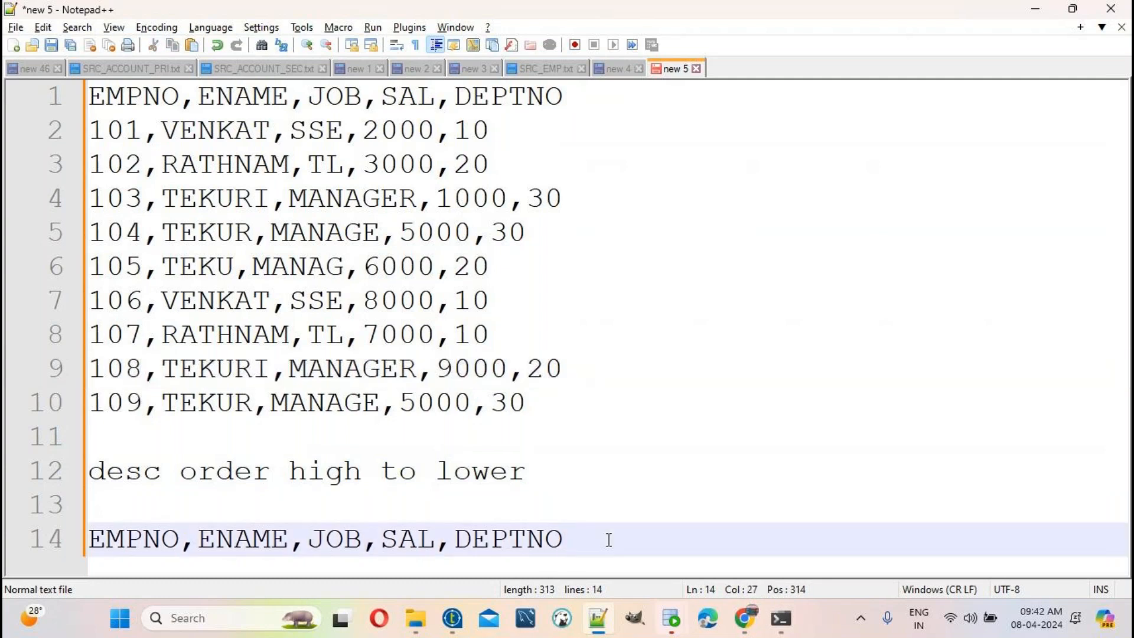
# Step: Paste row 108 under the header and remove it, with its blank line, from the source rows
pyautogui.press('Return')
pyautogui.hotkey('ctrl', 'v')
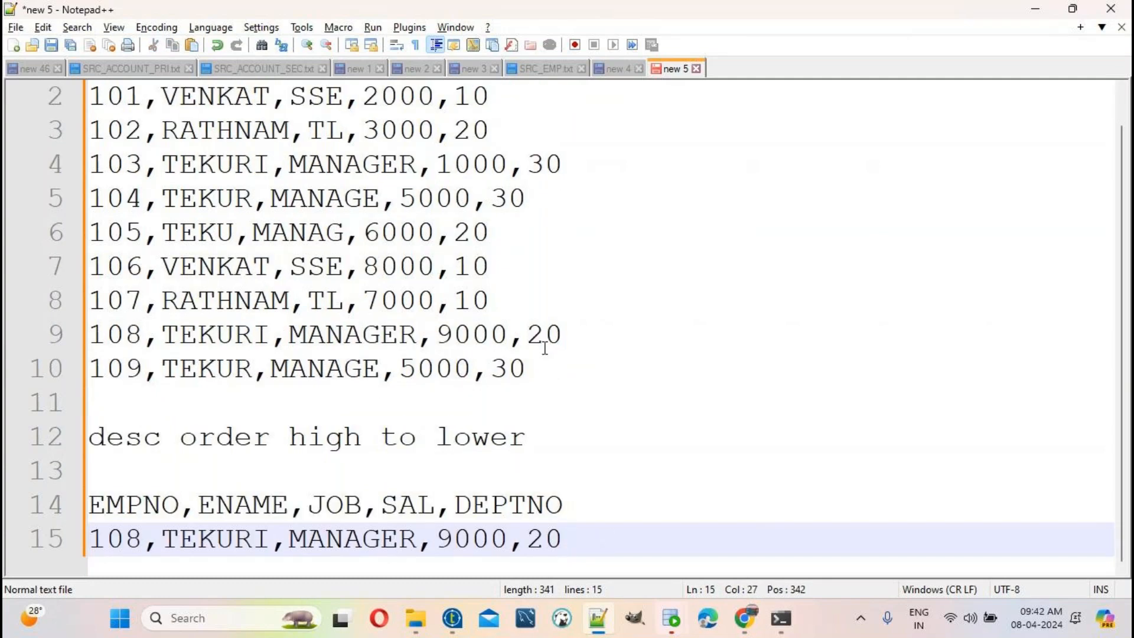
pyautogui.moveTo(567, 334); pyautogui.dragTo(4, 324)
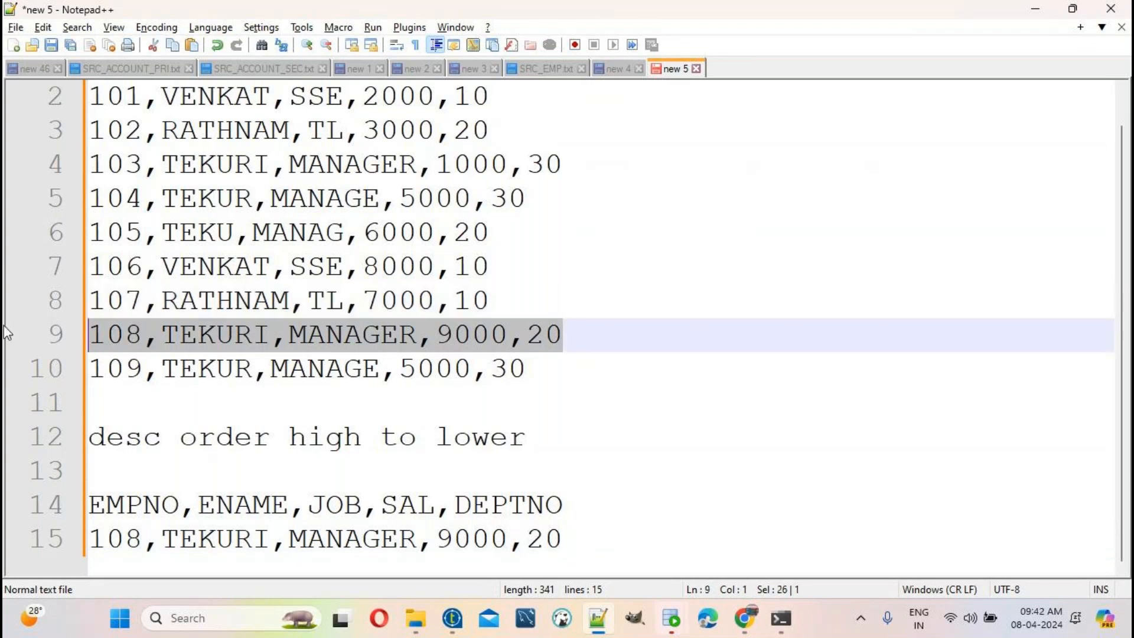
pyautogui.press('BackSpace')
pyautogui.scroll(1, 476, 296)
pyautogui.click(505, 335)
pyautogui.press('Delete')
pyautogui.moveTo(560, 369); pyautogui.dragTo(5, 74)
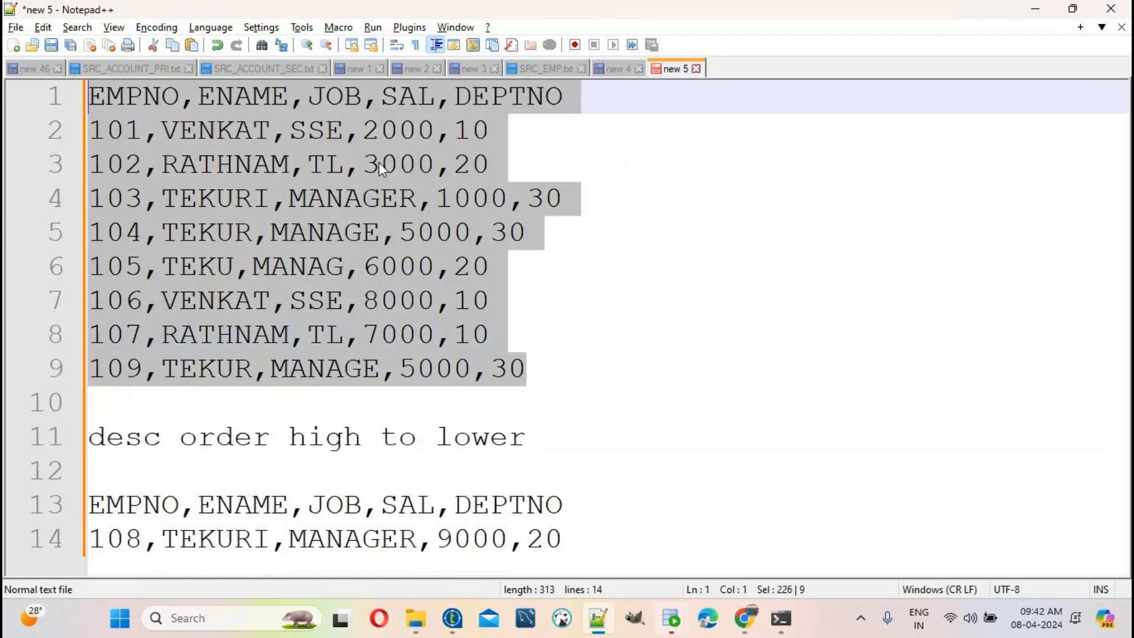
# Step: Compare the remaining salaries 2000, 3000, 1000, 5000, 6000, 8000, 7000 and 5000 to find the next highest
pyautogui.doubleClick(383, 141)
pyautogui.click(392, 155)
pyautogui.doubleClick(443, 198)
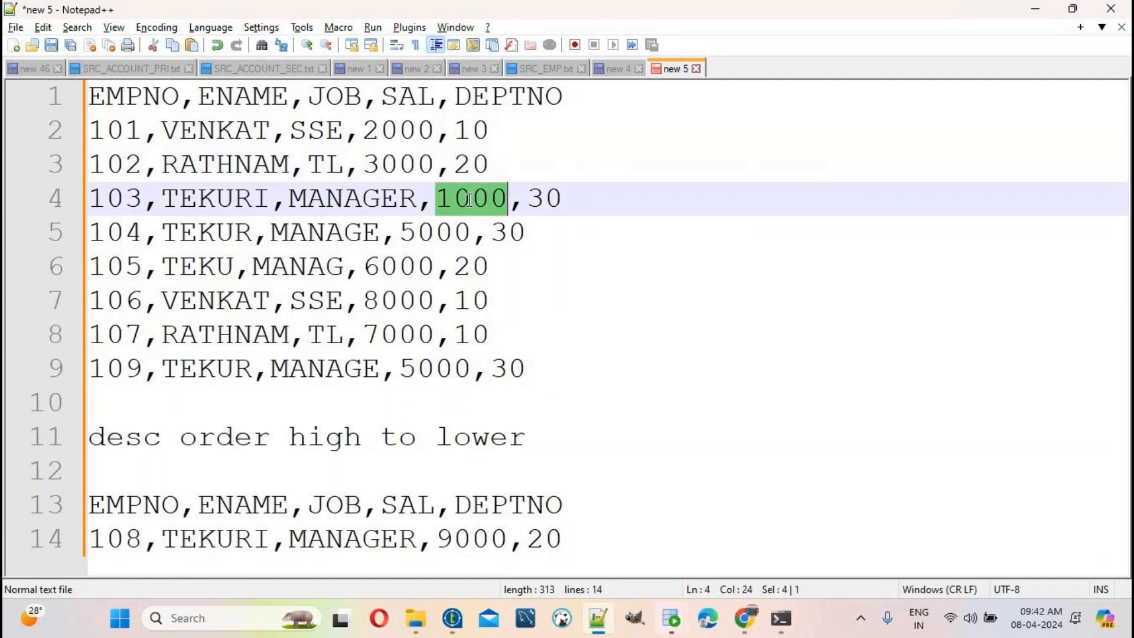
pyautogui.click(416, 236)
pyautogui.doubleClick(415, 236)
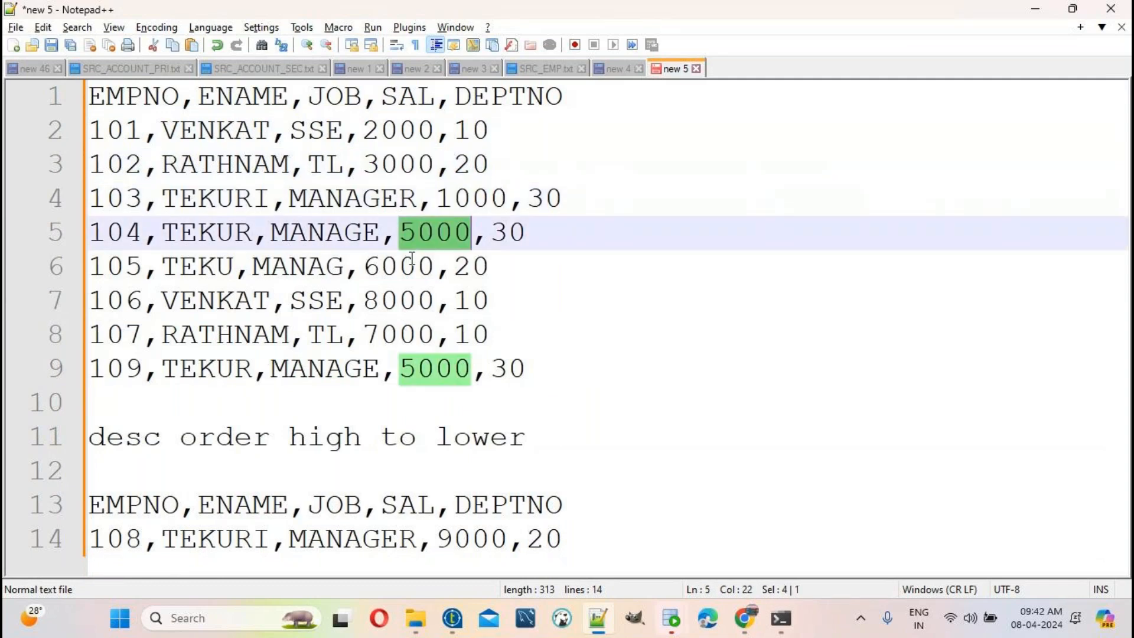
pyautogui.doubleClick(412, 261)
pyautogui.click(398, 302)
pyautogui.click(398, 330)
pyautogui.doubleClick(398, 334)
pyautogui.doubleClick(430, 369)
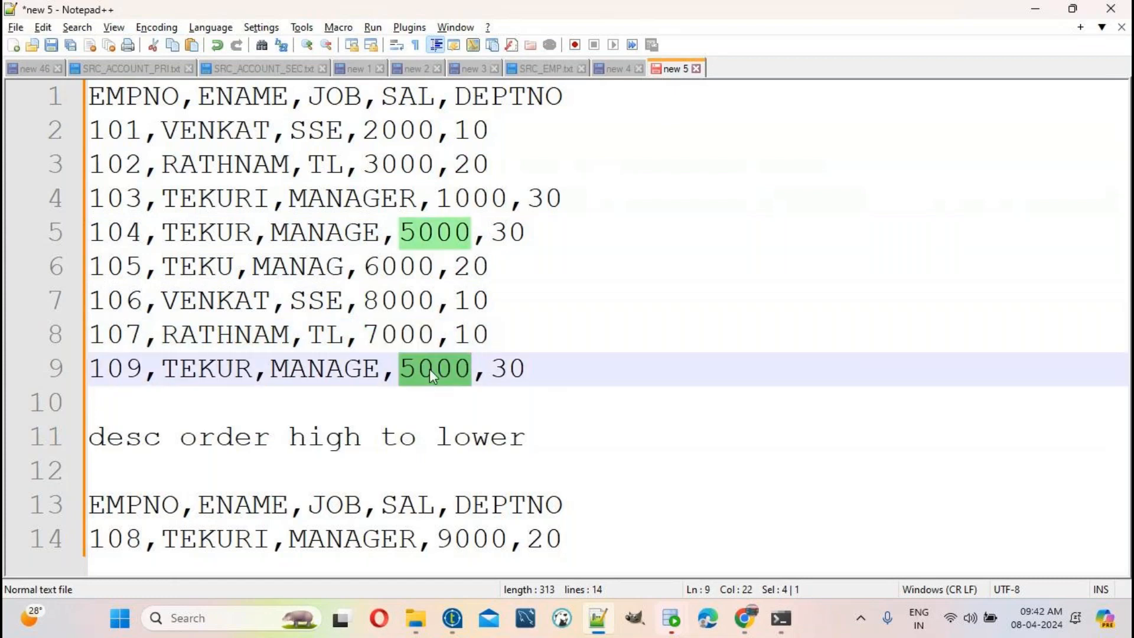
pyautogui.click(538, 374)
pyautogui.moveTo(538, 374); pyautogui.dragTo(6, 103)
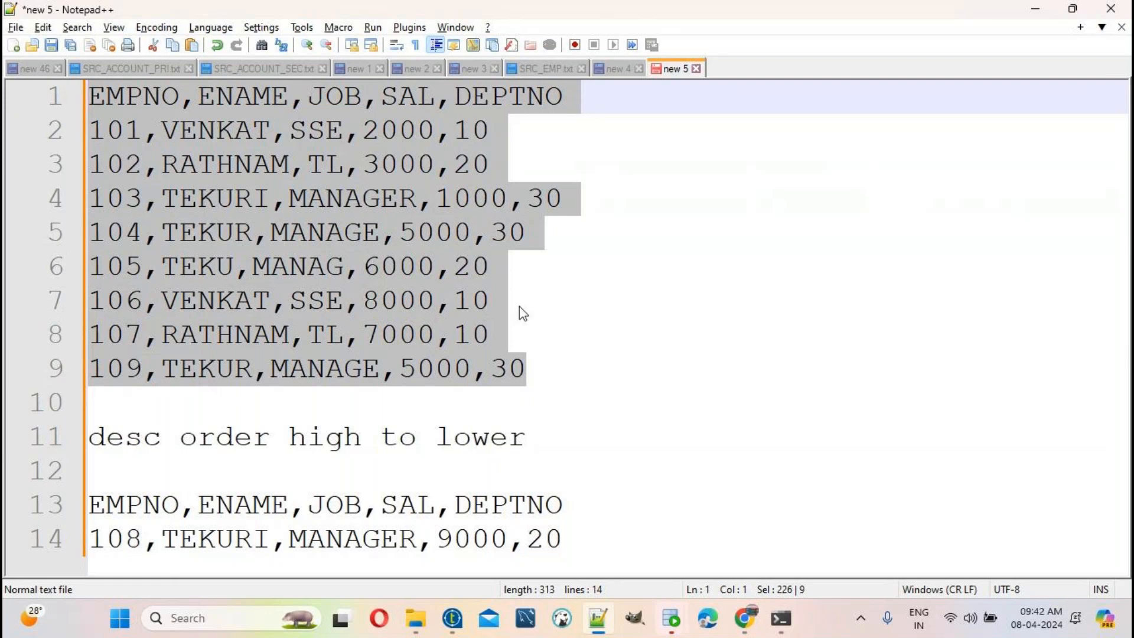
pyautogui.click(488, 299)
# Step: Move row 106 (salary 8000) from the source rows to after row 108 in the sorted list
pyautogui.moveTo(519, 299); pyautogui.dragTo(61, 299)
pyautogui.press('Delete')
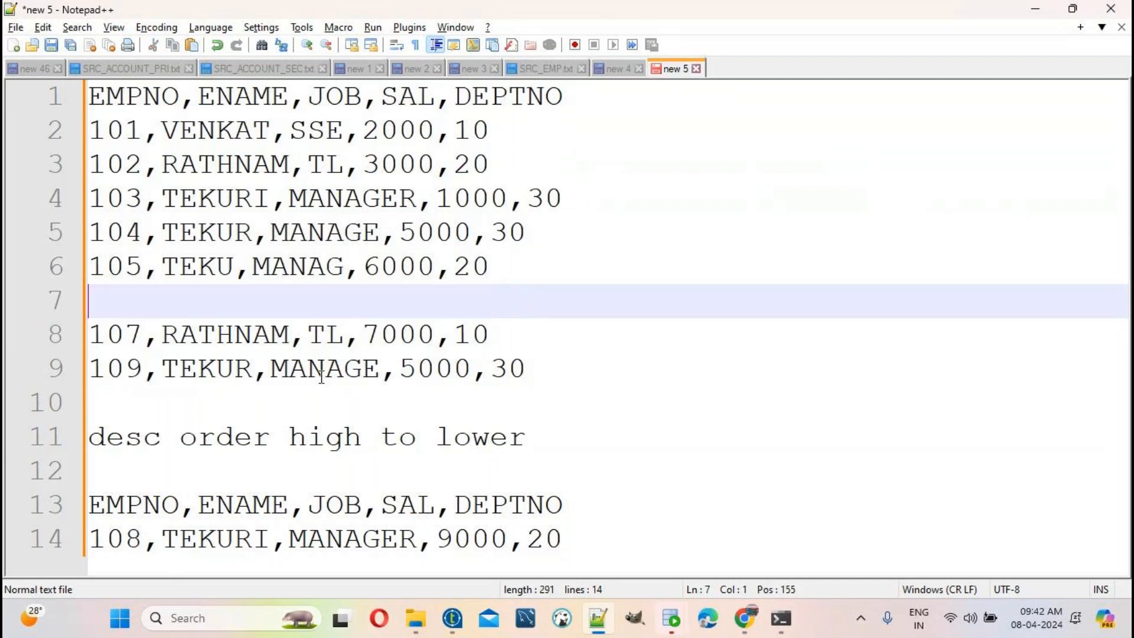
pyautogui.click(583, 533)
pyautogui.press('Return')
pyautogui.hotkey('ctrl', 'v')
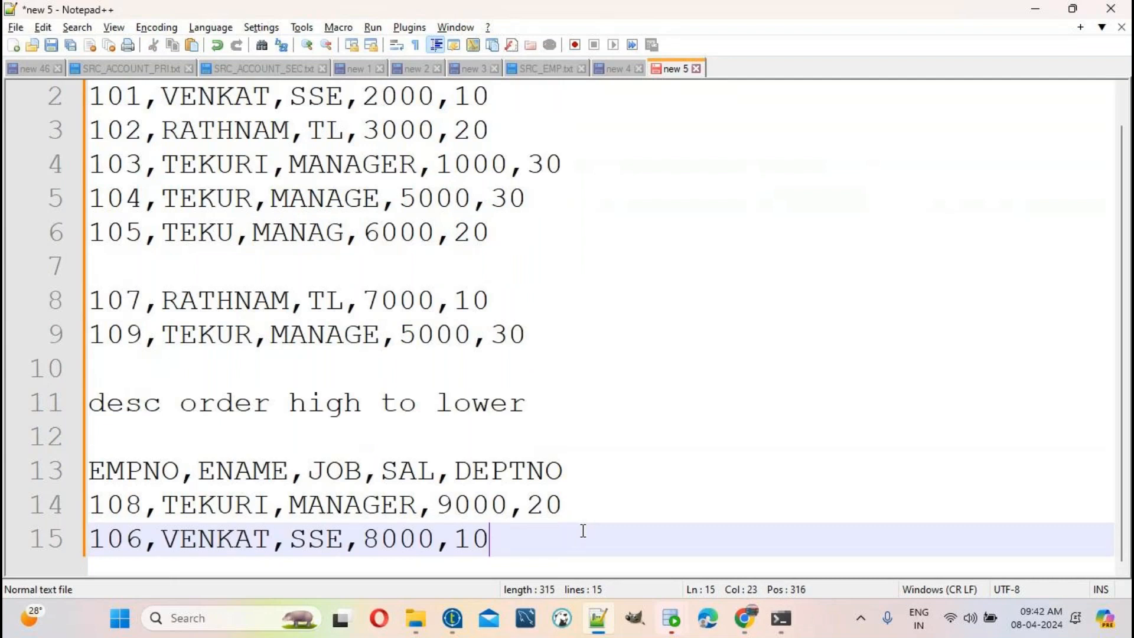
pyautogui.click(504, 238)
pyautogui.press('Delete')
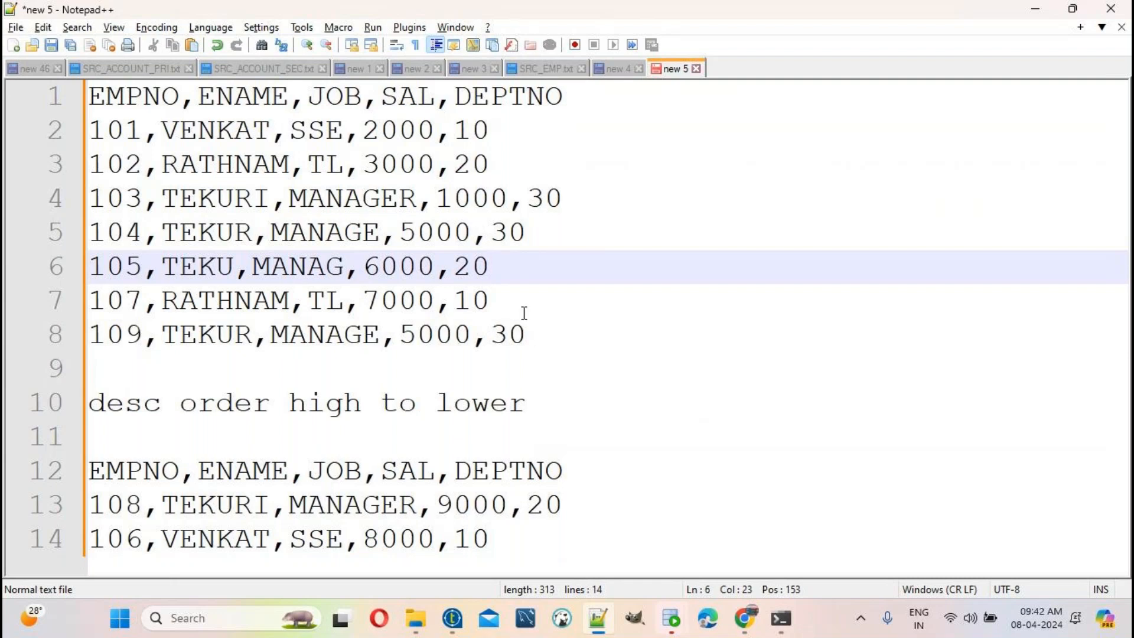
# Step: Move row 107 (salary 7000) from the source rows to after row 106
pyautogui.click(509, 302)
pyautogui.moveTo(508, 302); pyautogui.dragTo(31, 309)
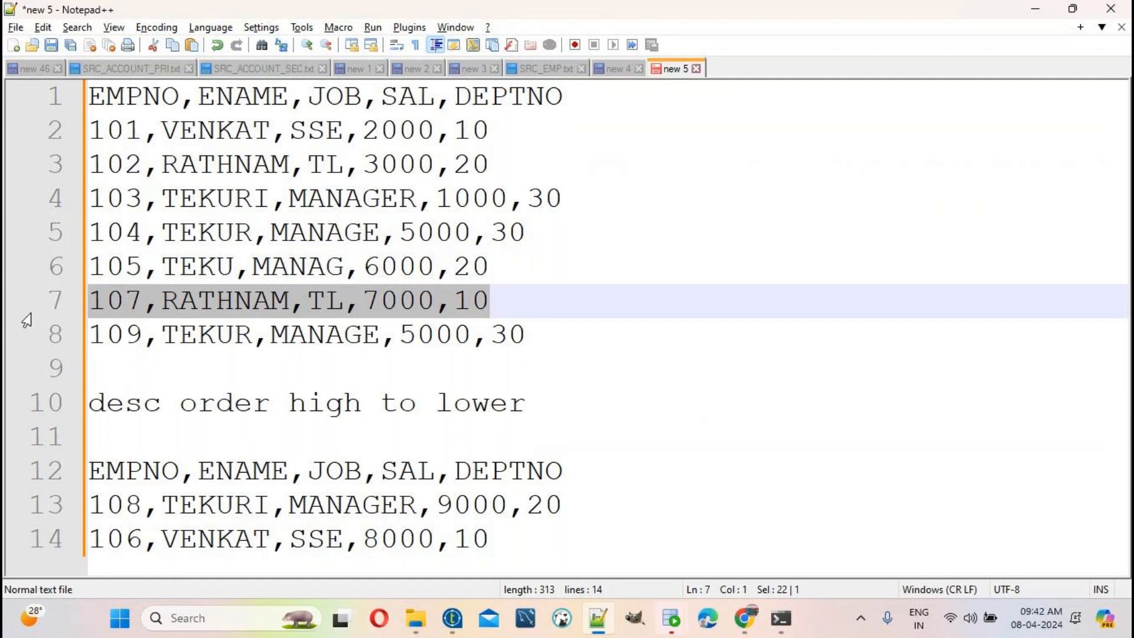
pyautogui.press('Delete')
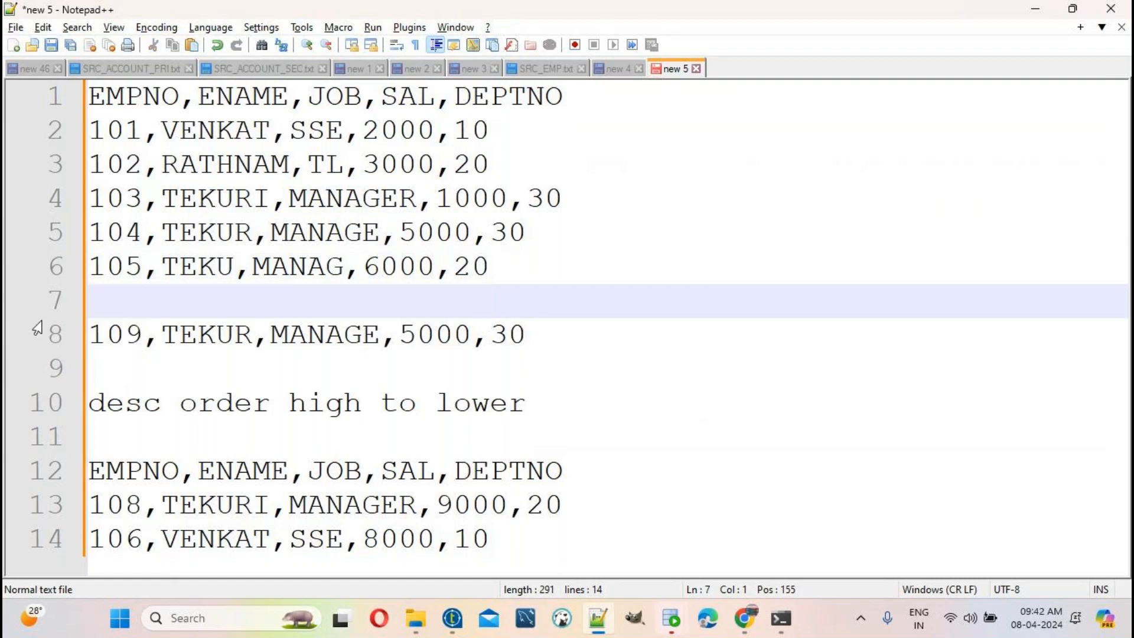
pyautogui.click(520, 542)
pyautogui.press('Return')
pyautogui.hotkey('ctrl', 'v')
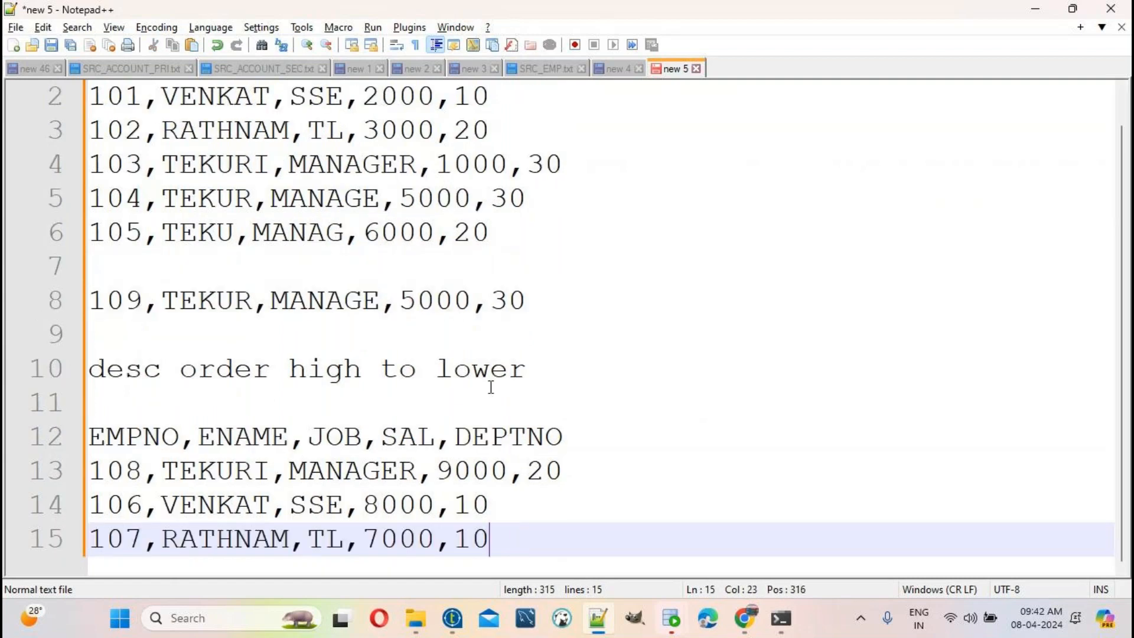
pyautogui.click(514, 226)
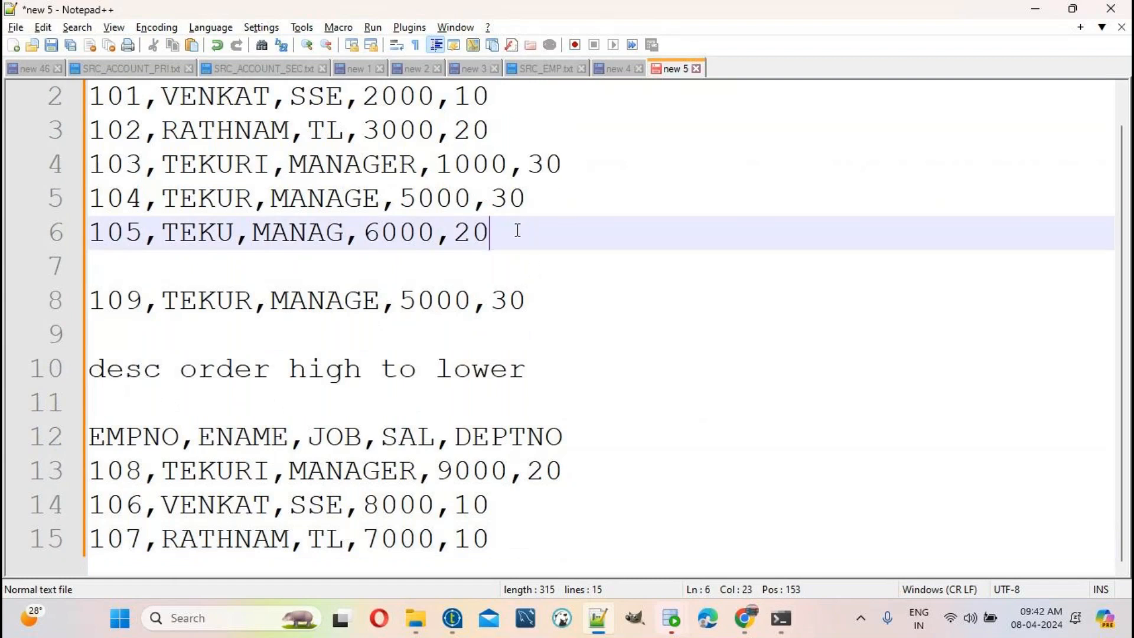
pyautogui.press('Delete')
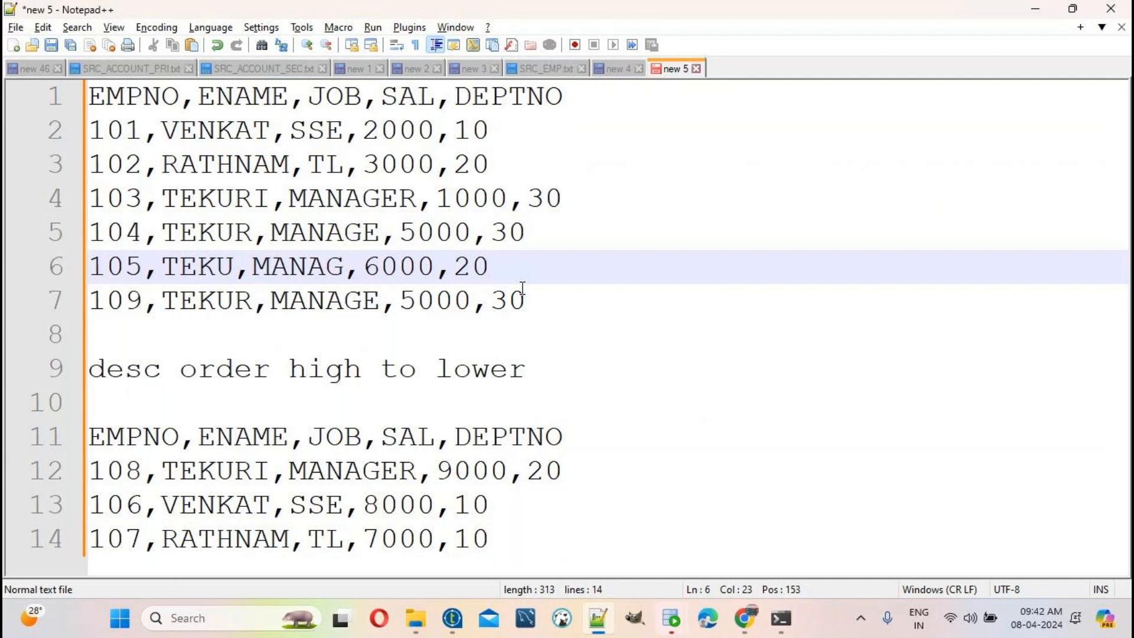
# Step: Move the 105 row (salary 6000) to the end of the sorted list and remove the leftover blank line
pyautogui.moveTo(534, 302); pyautogui.dragTo(4, 83)
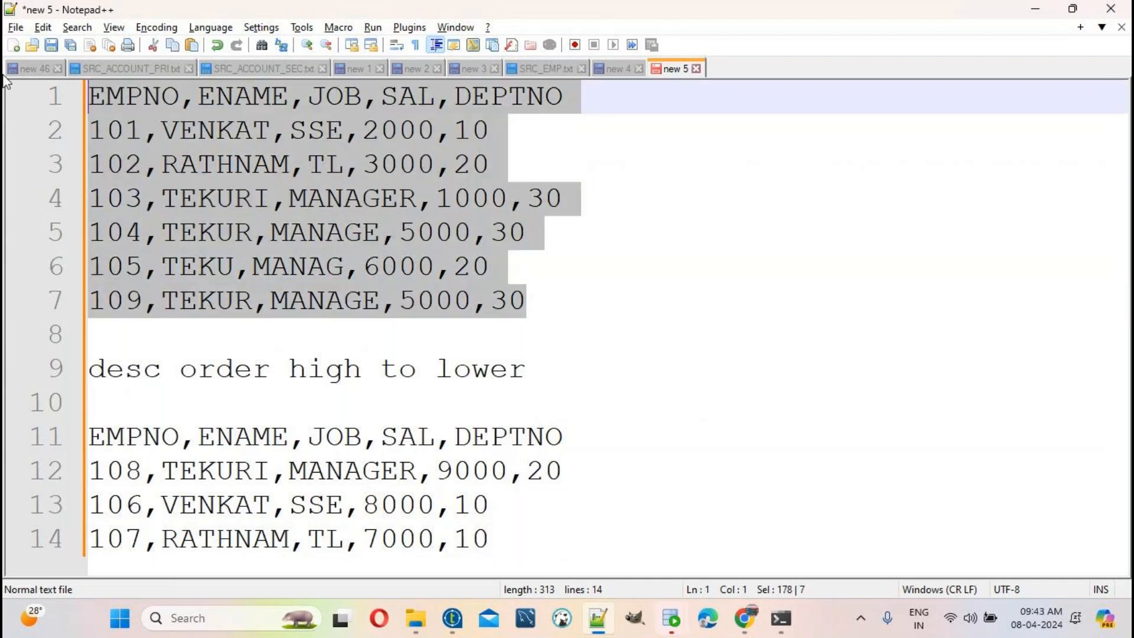
pyautogui.moveTo(543, 272); pyautogui.dragTo(53, 277)
pyautogui.hotkey('ctrl', 'c')
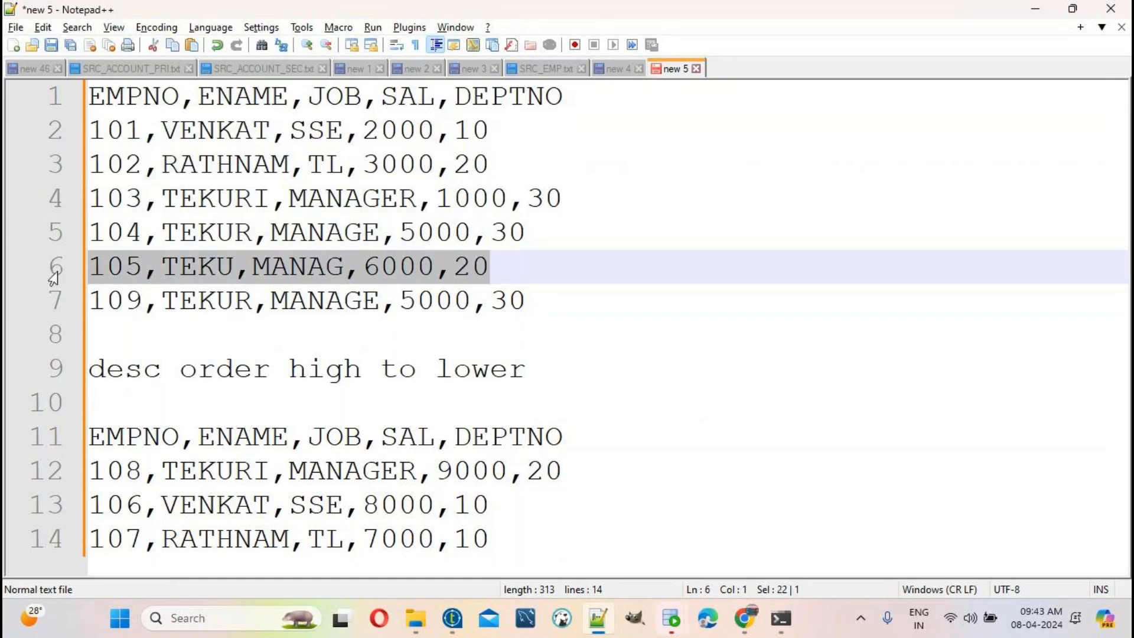
pyautogui.press('Delete')
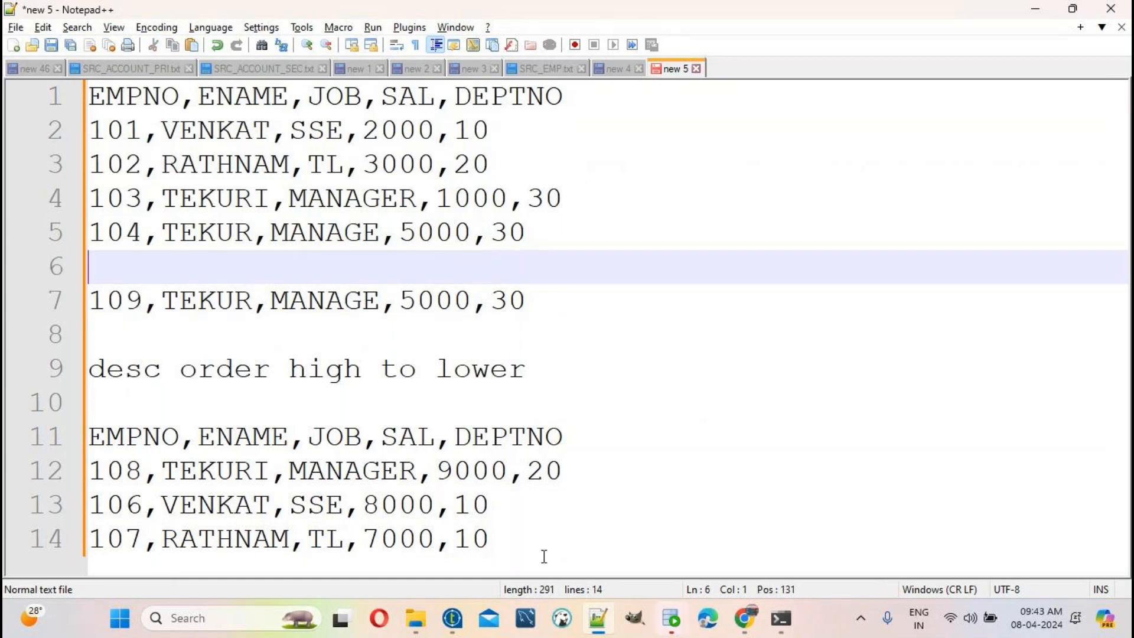
pyautogui.click(533, 542)
pyautogui.press('Return')
pyautogui.hotkey('ctrl', 'v')
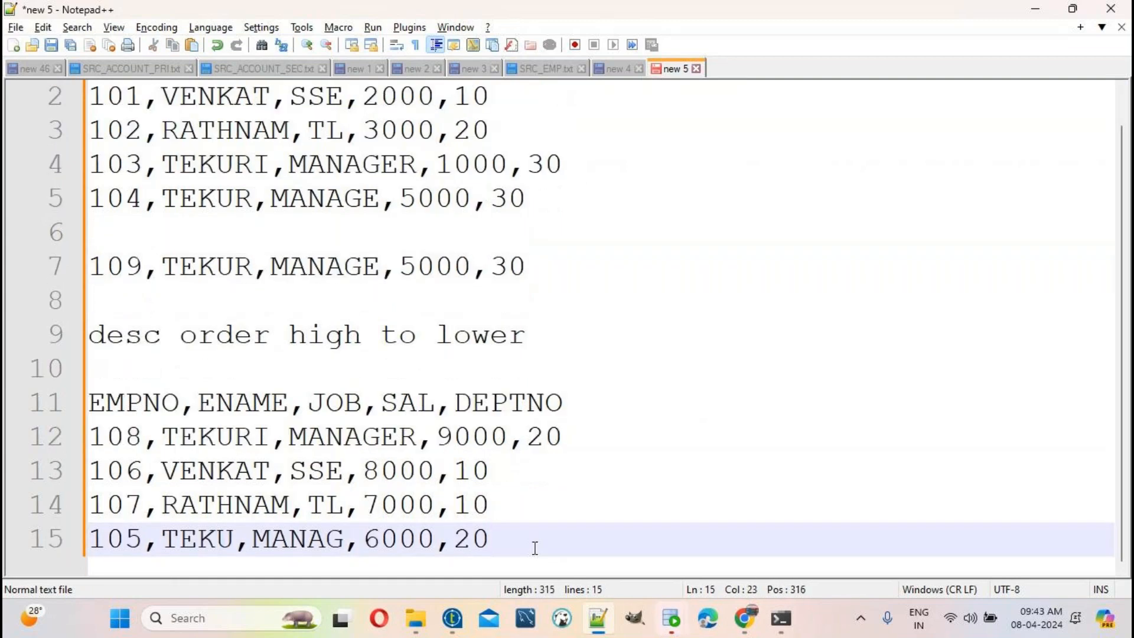
pyautogui.click(555, 201)
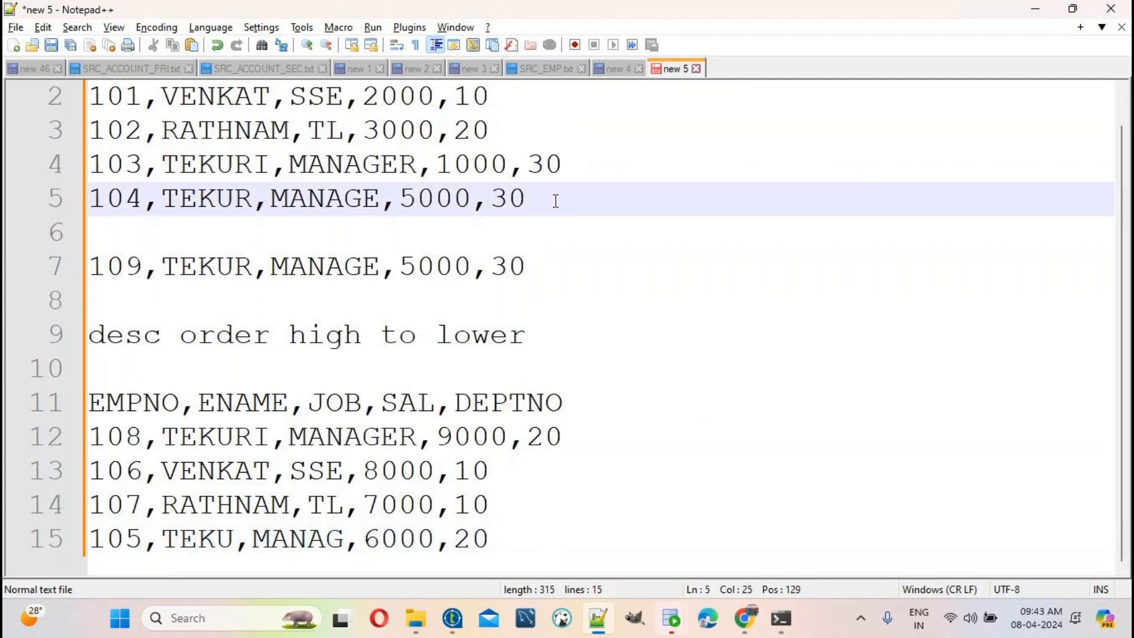
pyautogui.press('Delete')
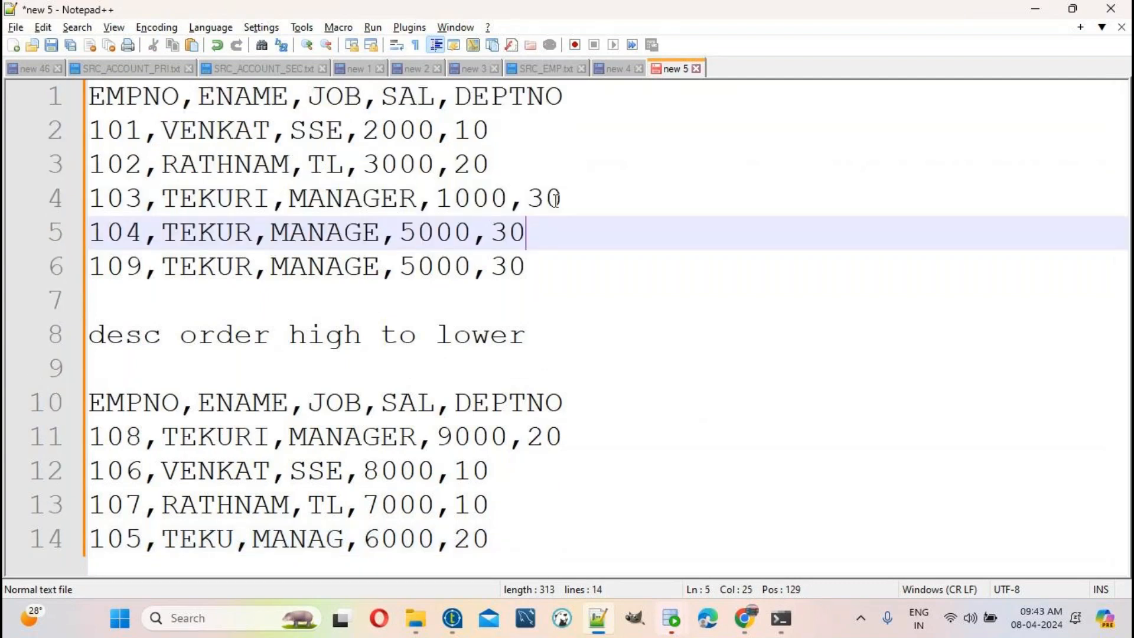
# Step: Move the 104 and 109 rows, both salary 5000, to the end of the sorted list
pyautogui.doubleClick(440, 232)
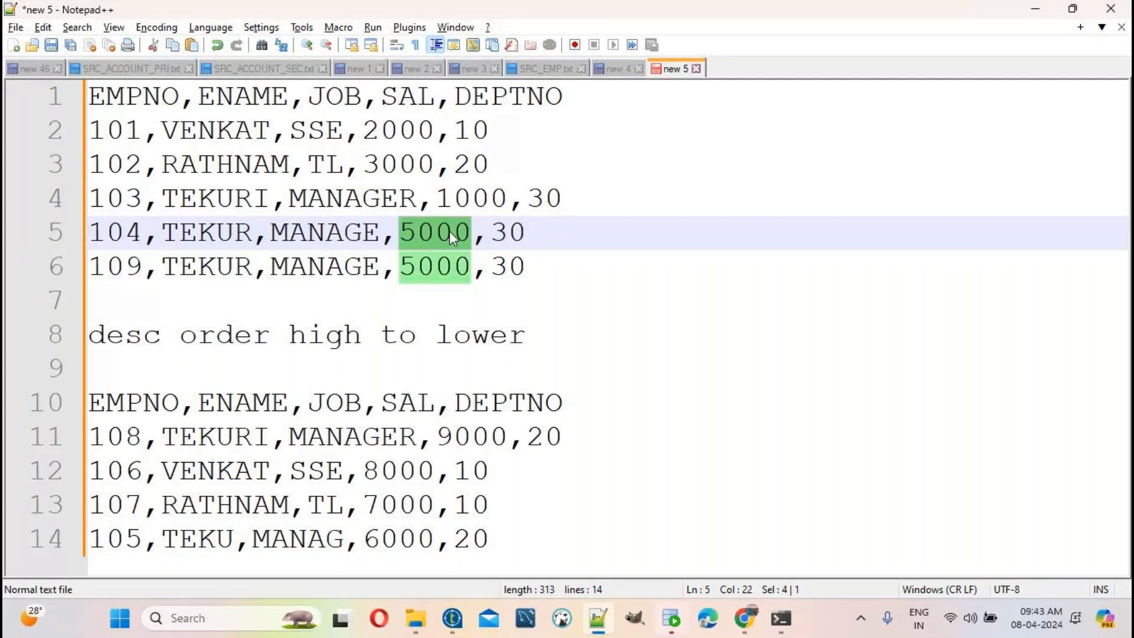
pyautogui.moveTo(566, 265); pyautogui.dragTo(63, 251)
pyautogui.hotkey('ctrl', 'c')
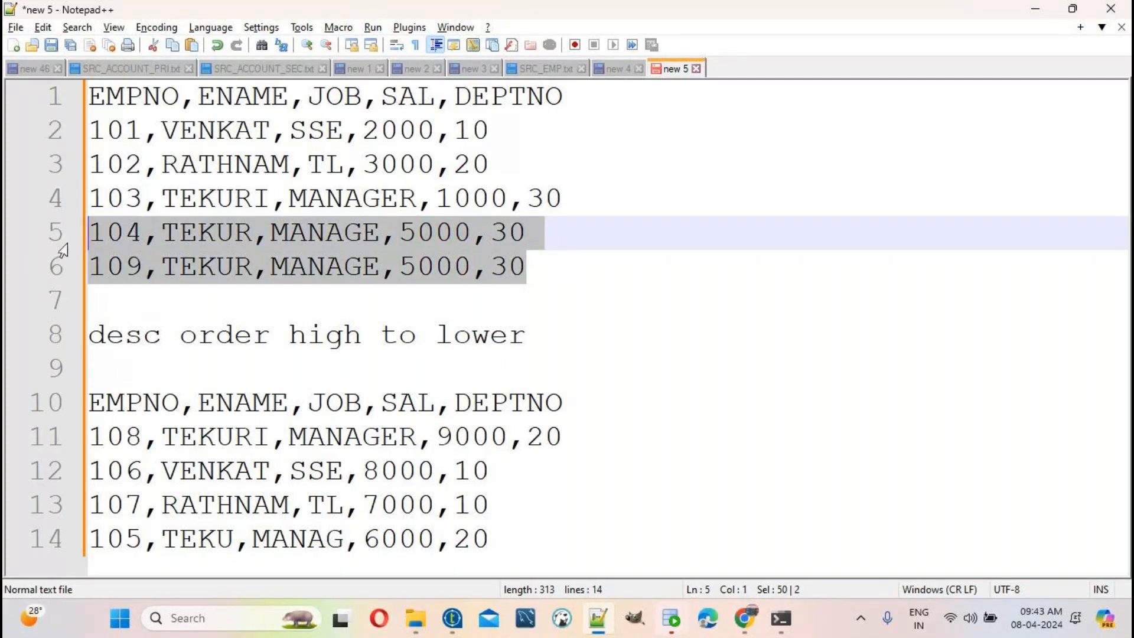
pyautogui.press('Delete')
pyautogui.click(530, 511)
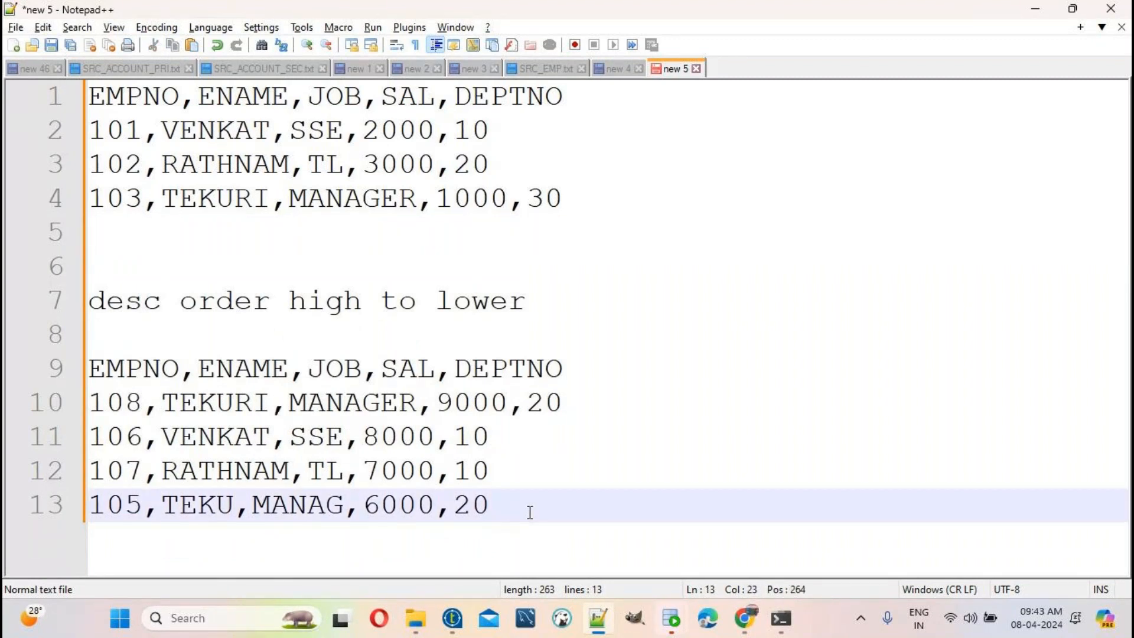
pyautogui.press('Return')
pyautogui.hotkey('ctrl', 'v')
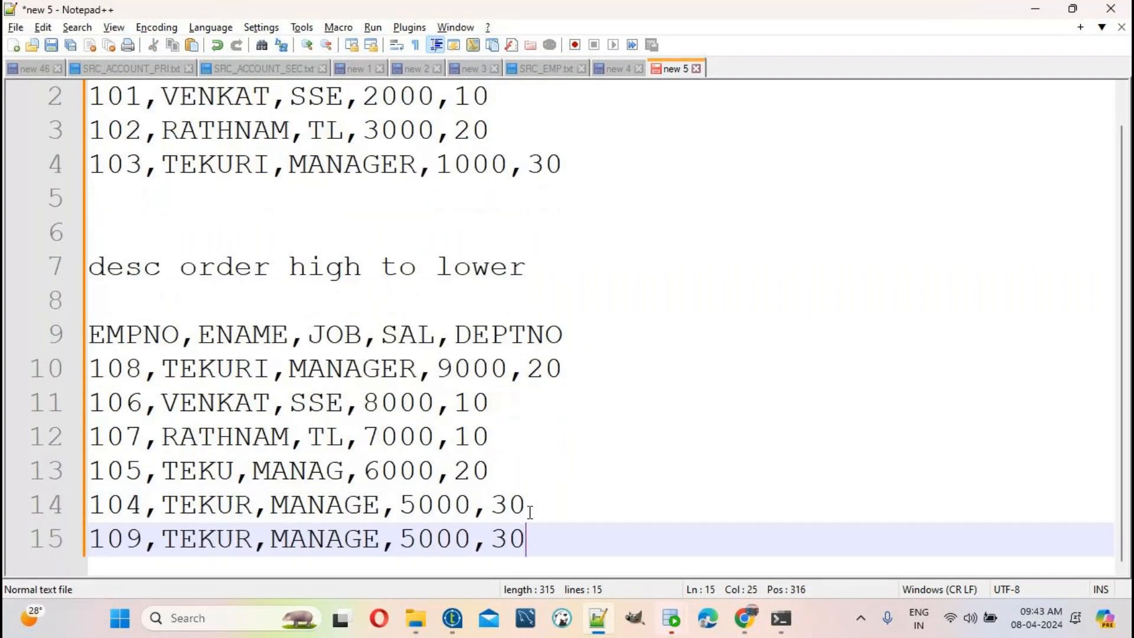
# Step: Move the 102 RATHNAM row (salary 3000) to a new line at the bottom
pyautogui.scroll(1, 362, 260)
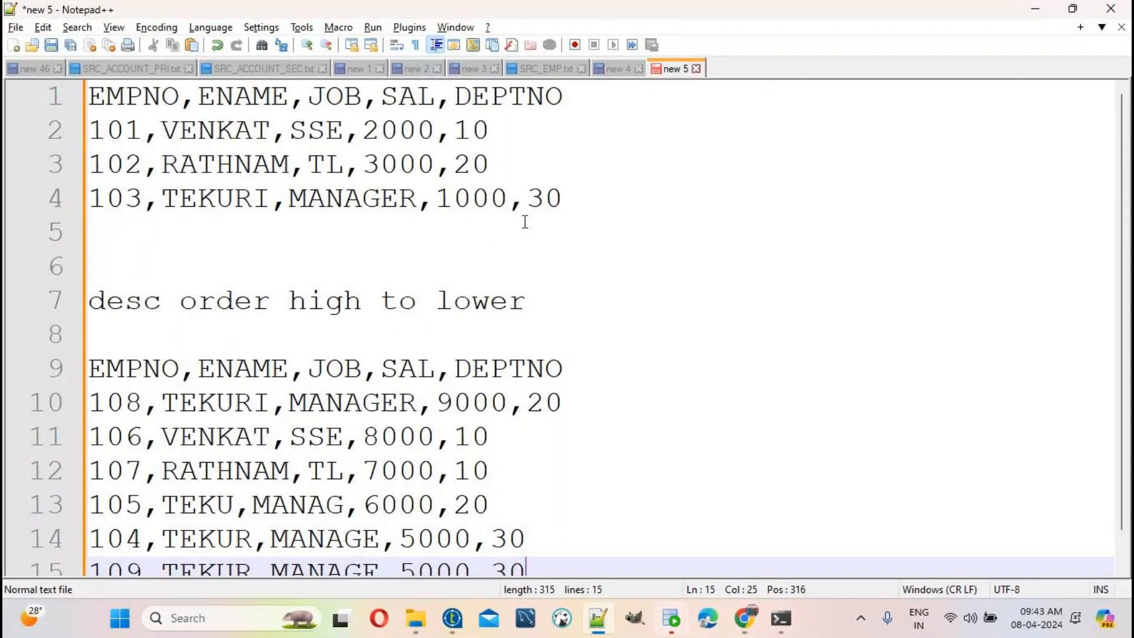
pyautogui.moveTo(517, 167); pyautogui.dragTo(89, 167)
pyautogui.hotkey('ctrl', 'c')
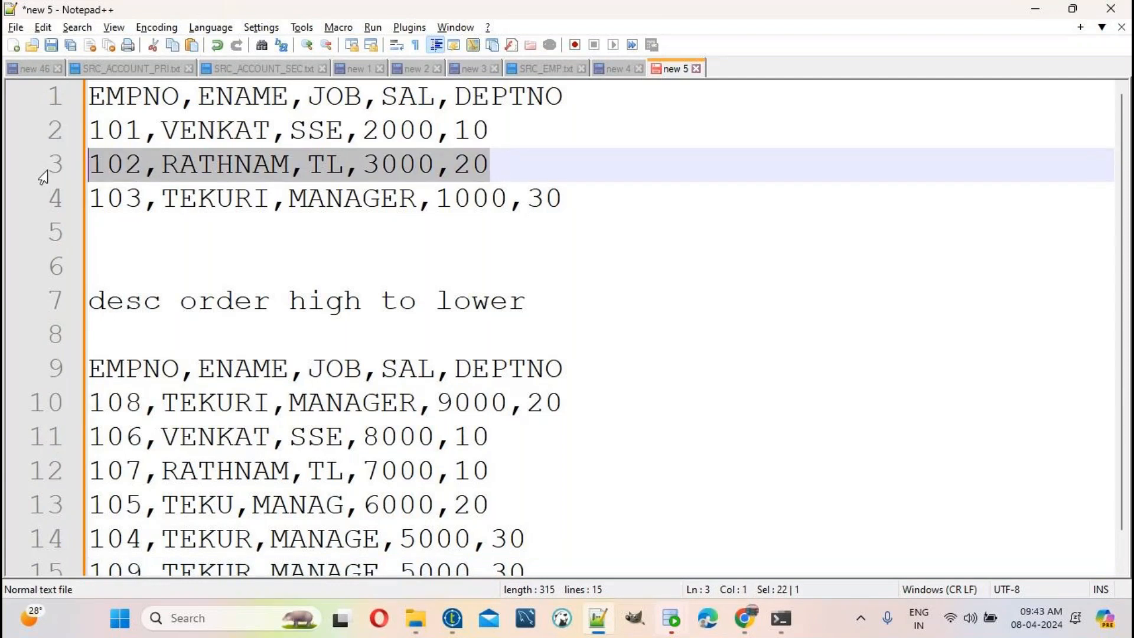
pyautogui.press('Delete')
pyautogui.scroll(-1, 557, 402)
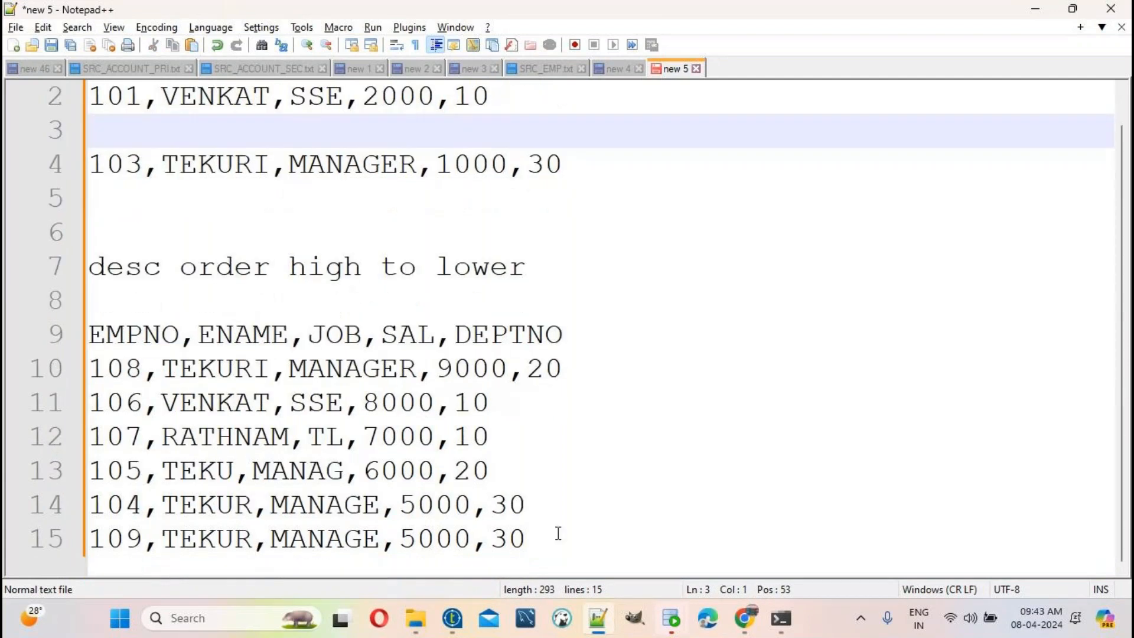
pyautogui.click(558, 534)
pyautogui.press('Return')
pyautogui.hotkey('ctrl', 'v')
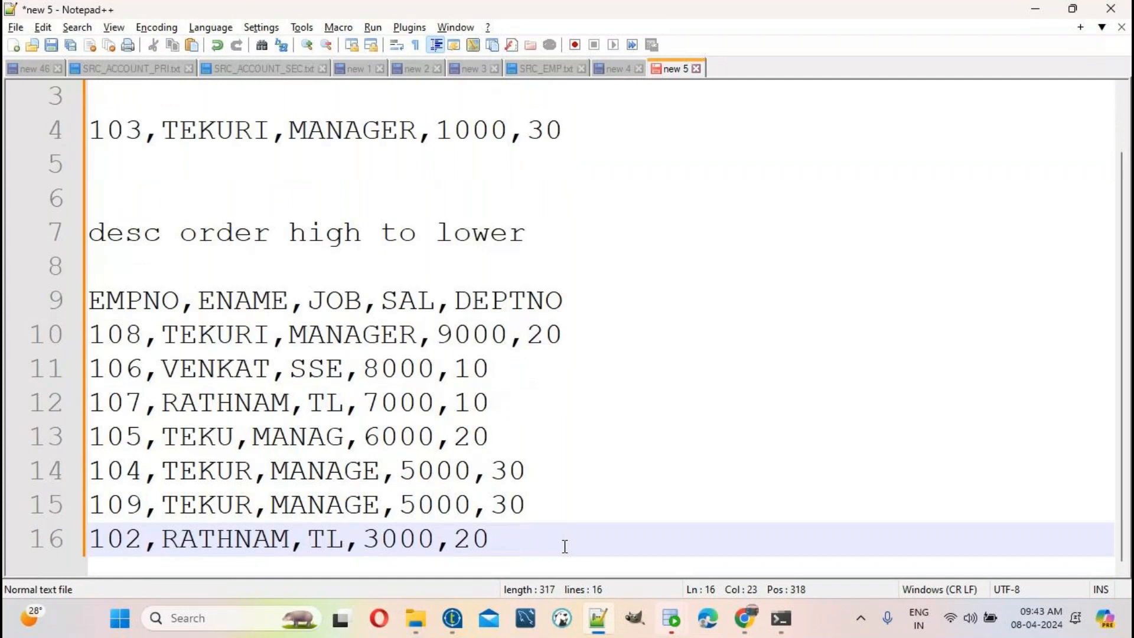
# Step: Move the 101 VENKAT row to a new line at the bottom
pyautogui.scroll(1, 565, 544)
pyautogui.moveTo(503, 130); pyautogui.dragTo(63, 149)
pyautogui.hotkey('ctrl', 'c')
pyautogui.press('Delete')
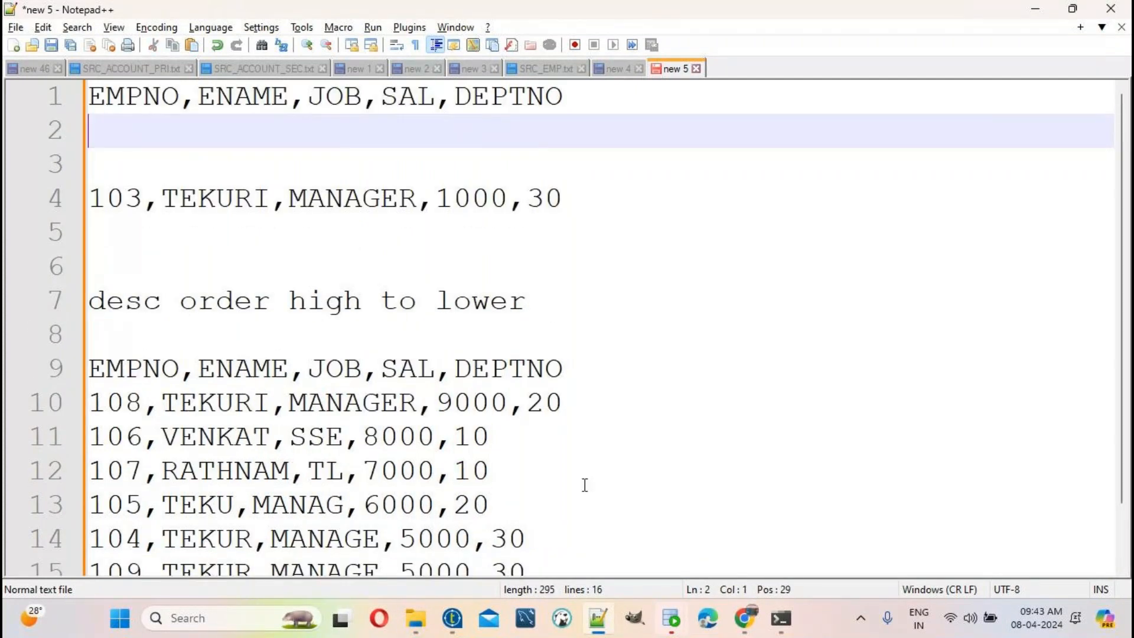
pyautogui.scroll(-1, 605, 493)
pyautogui.click(532, 541)
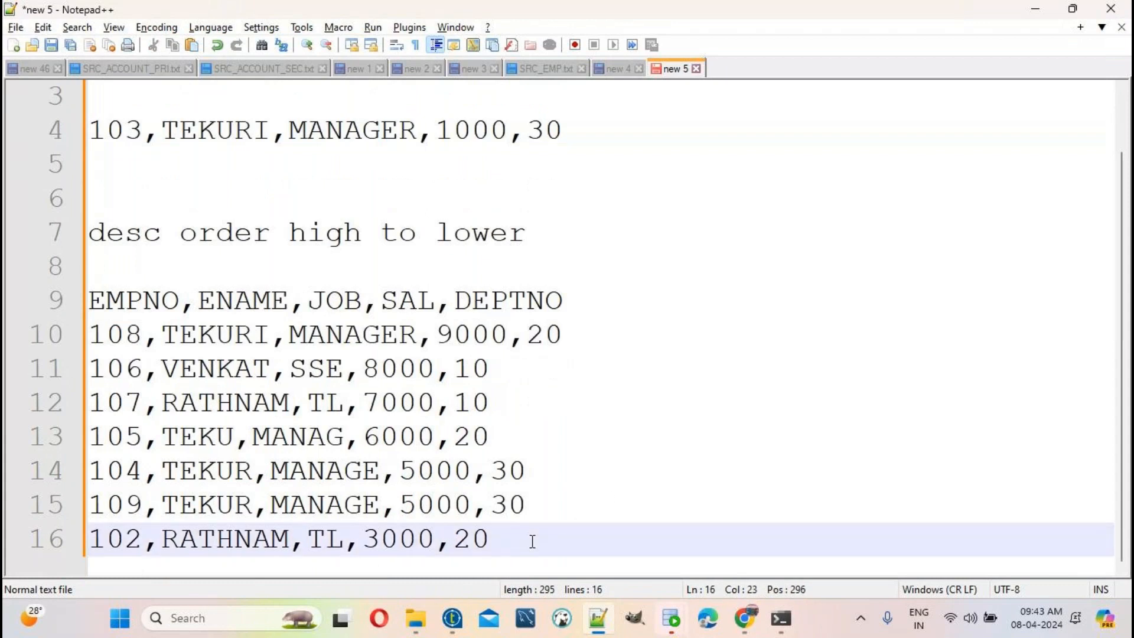
pyautogui.press('Return')
pyautogui.hotkey('ctrl', 'v')
# Step: Cut the 103 TEKURI row and paste it as the last line
pyautogui.scroll(1, 532, 542)
pyautogui.moveTo(565, 199); pyautogui.dragTo(92, 190)
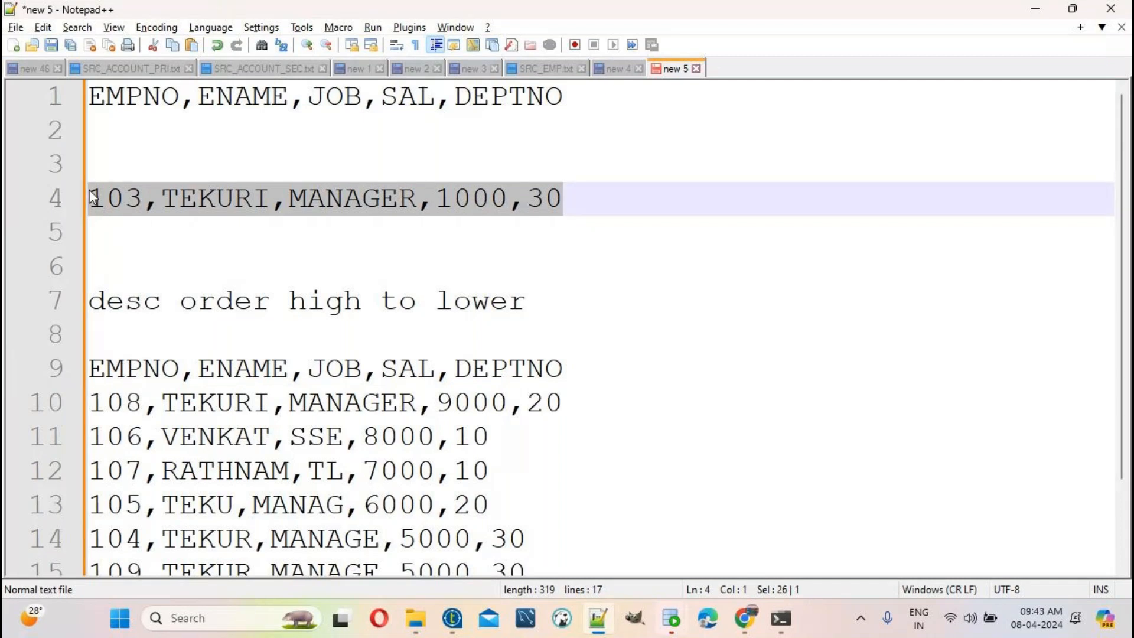
pyautogui.hotkey('ctrl', 'x')
pyautogui.scroll(-1, 529, 537)
pyautogui.click(529, 537)
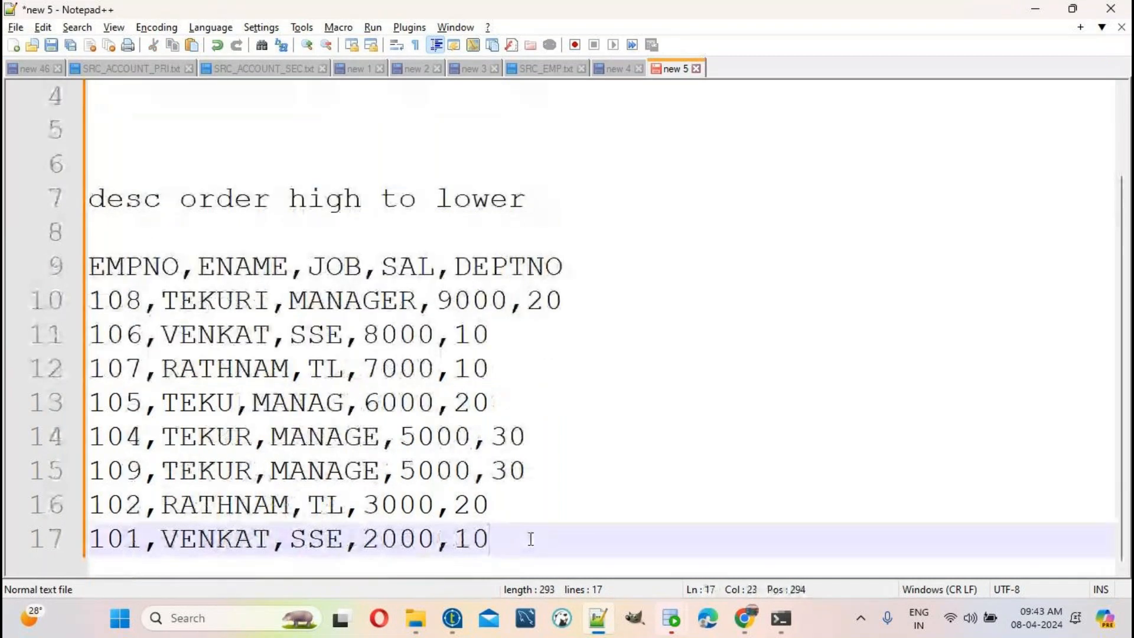
pyautogui.press('Return')
pyautogui.hotkey('ctrl', 'v')
pyautogui.scroll(2, 422, 378)
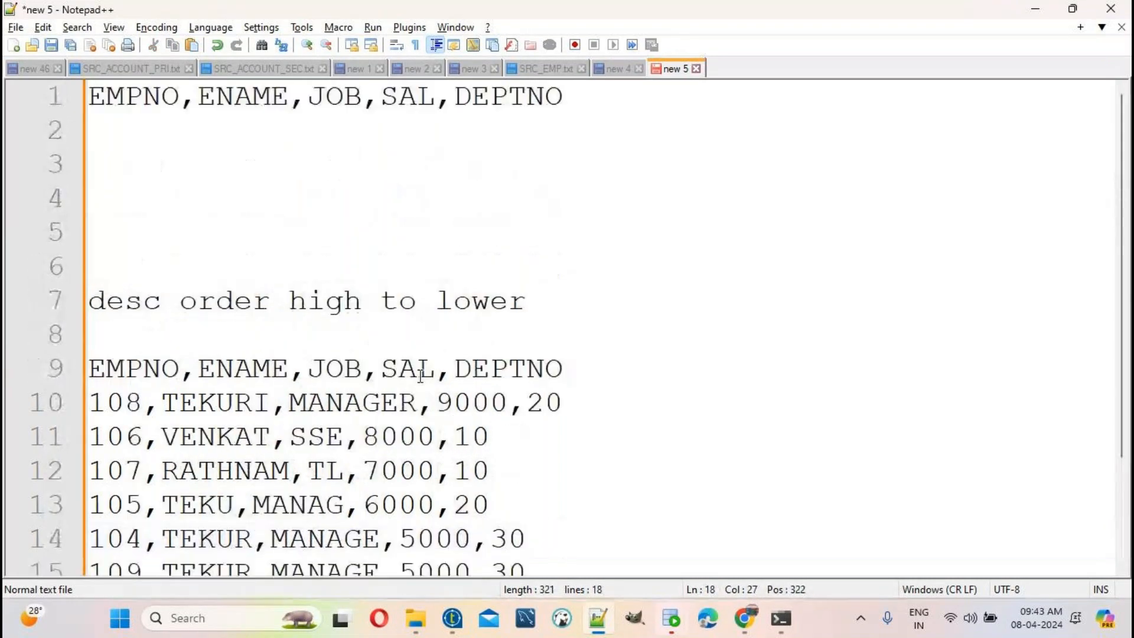
# Step: Highlight the desc order note and the 9000, 8000, 7000, 6000 salaries, then go to new 4
pyautogui.click(127, 301)
pyautogui.doubleClick(243, 298)
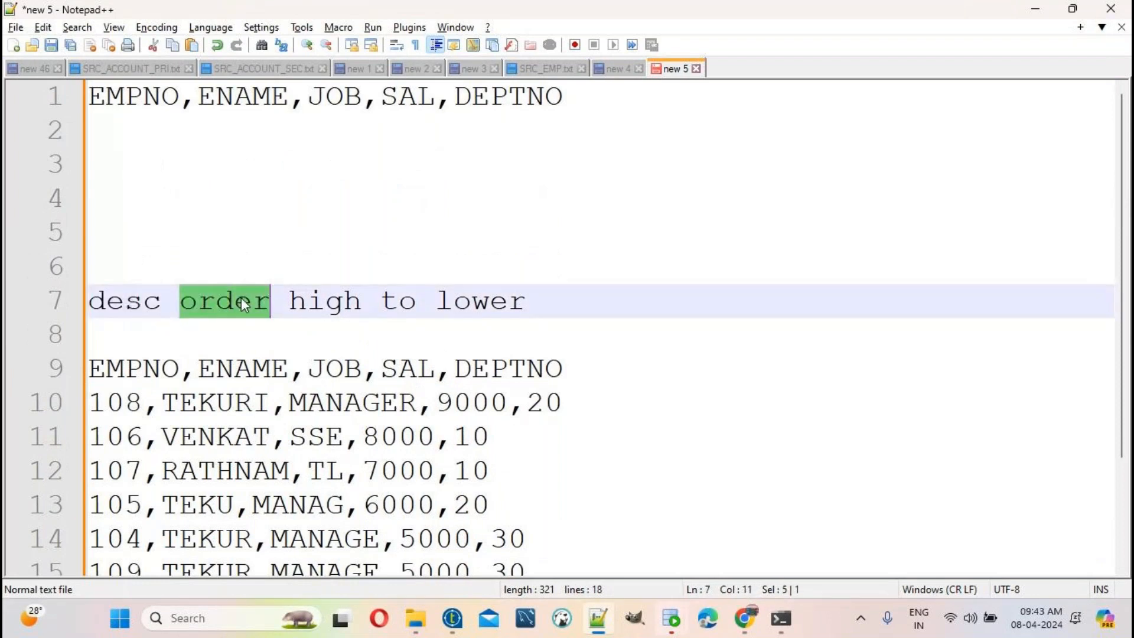
pyautogui.click(287, 288)
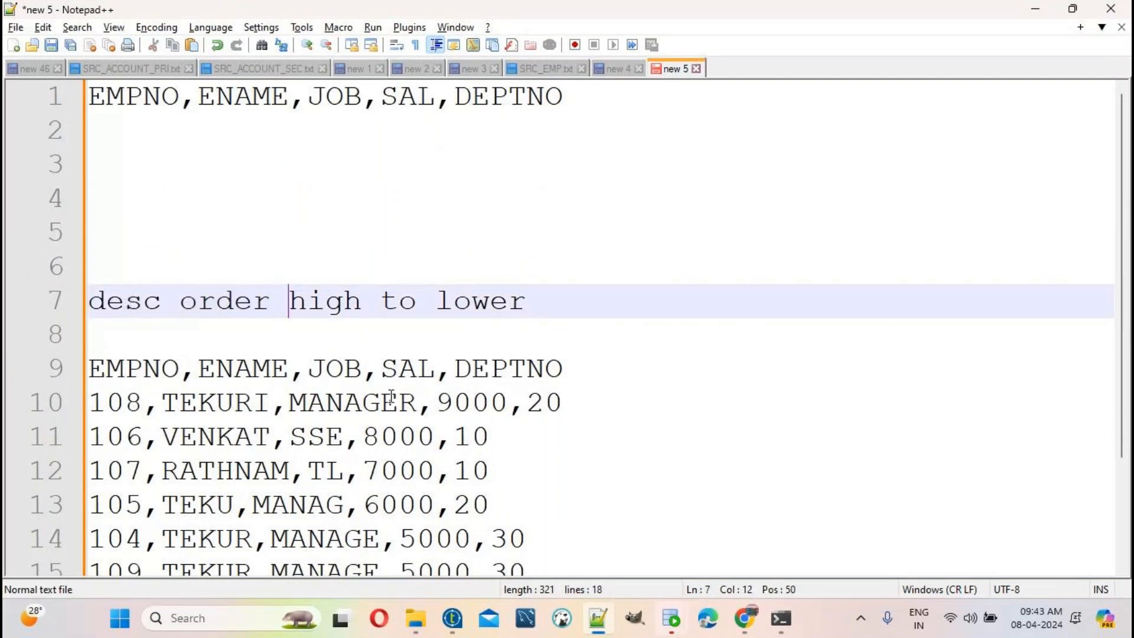
pyautogui.doubleClick(458, 407)
pyautogui.click(414, 438)
pyautogui.doubleClick(411, 441)
pyautogui.click(406, 471)
pyautogui.doubleClick(406, 471)
pyautogui.doubleClick(401, 497)
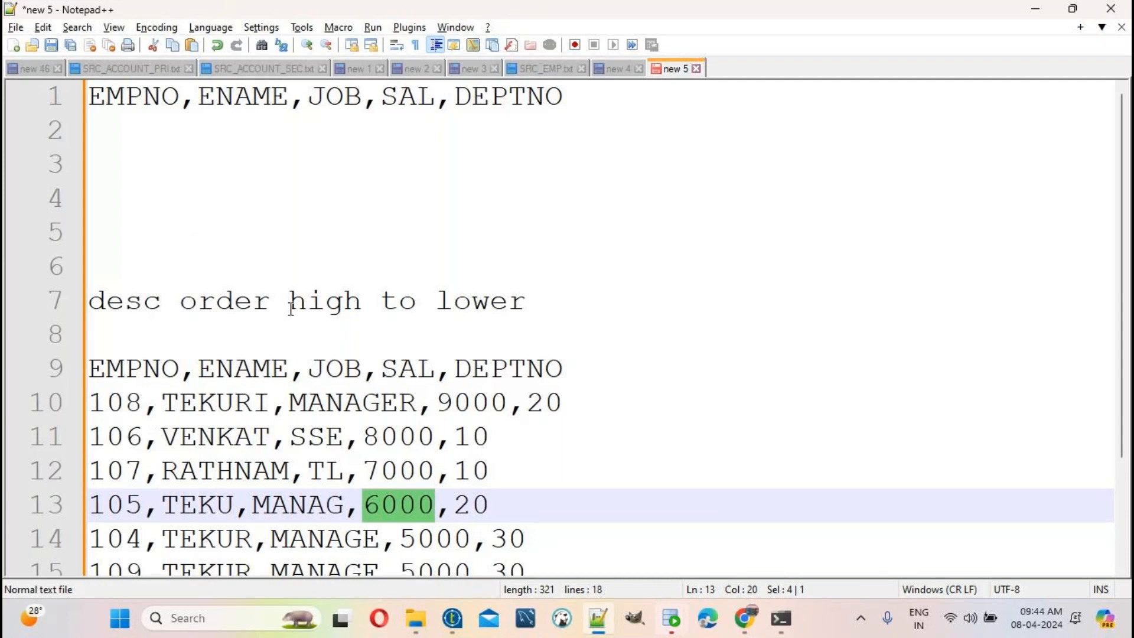
pyautogui.click(612, 70)
# Step: Write 'high to lower (desc)' on line 12 and insert a blank line above it
pyautogui.click(199, 480)
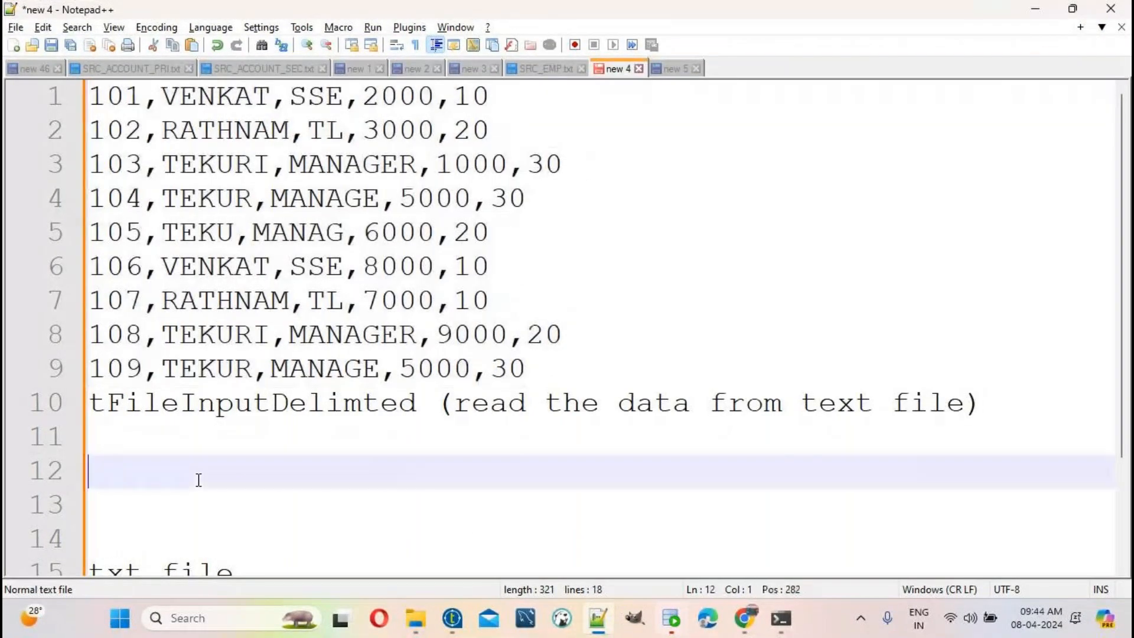
pyautogui.scroll(-2, 196, 478)
pyautogui.write('h')
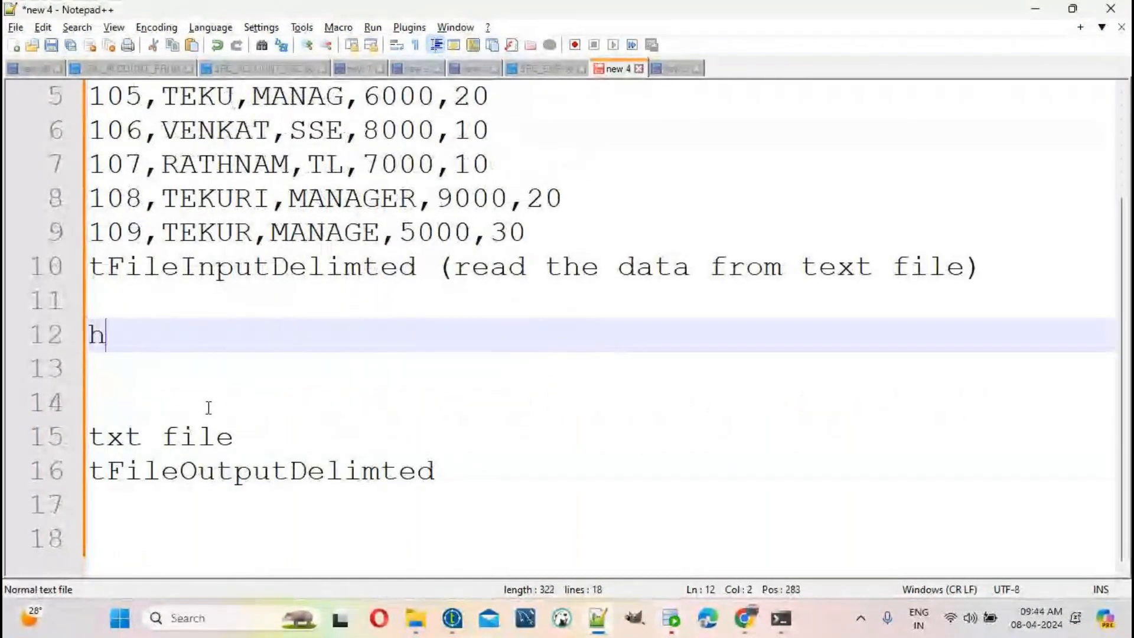
pyautogui.write('igh to ')
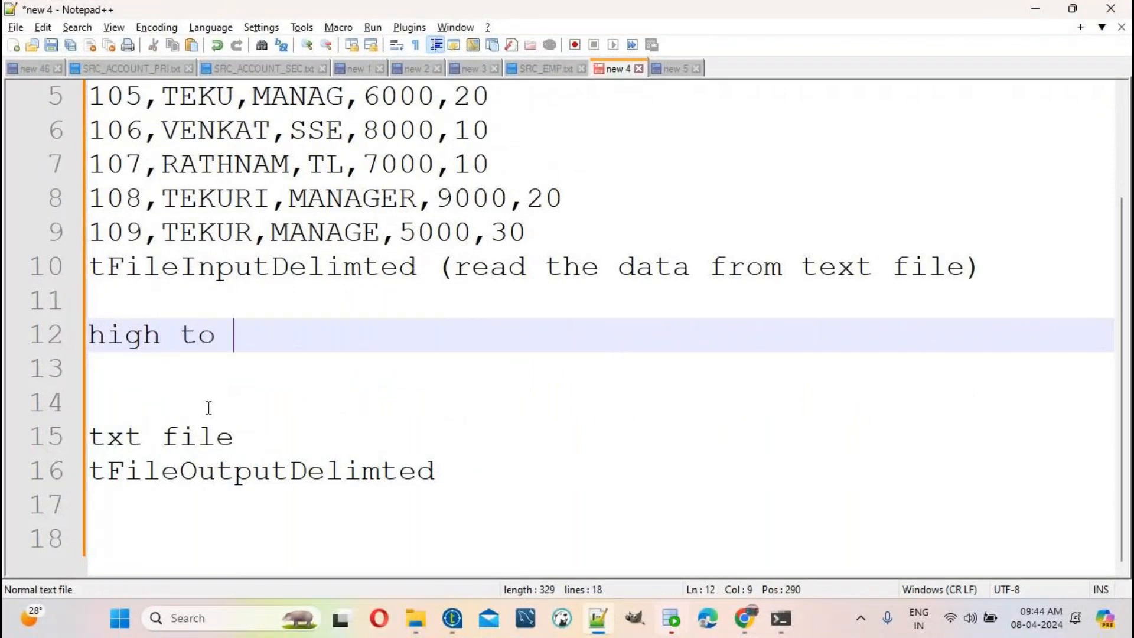
pyautogui.write('lower (des')
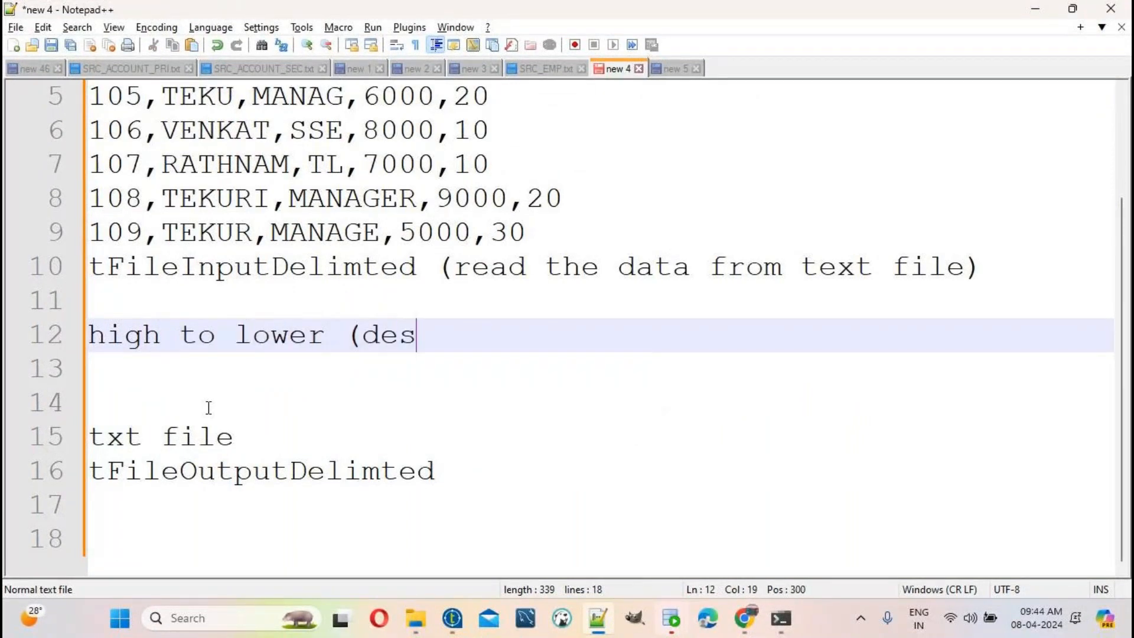
pyautogui.write('c)')
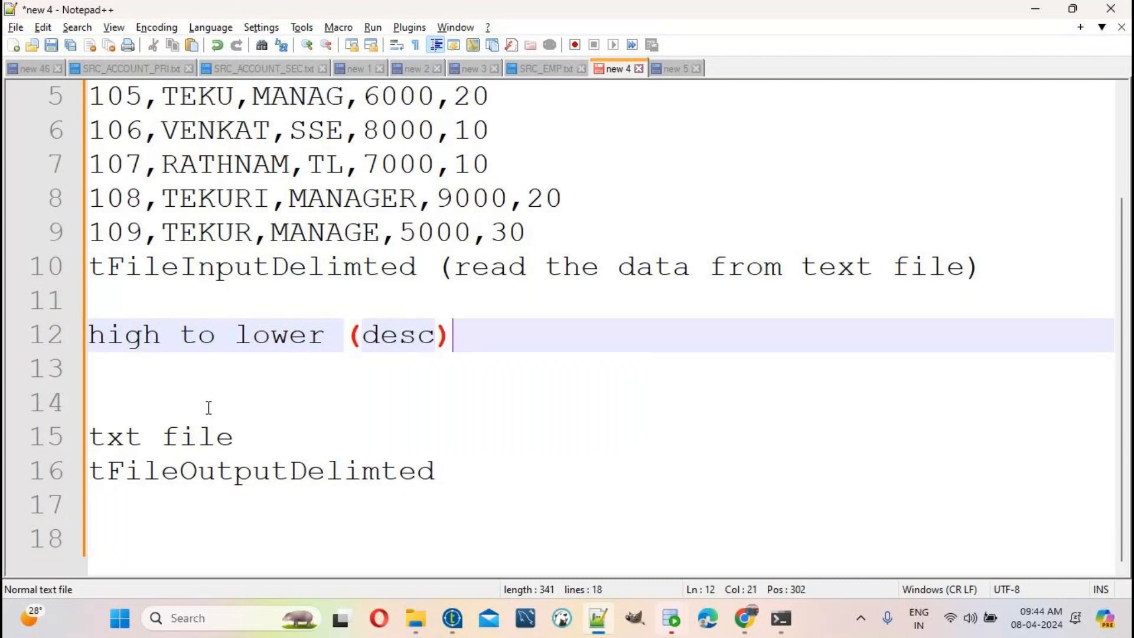
pyautogui.doubleClick(426, 336)
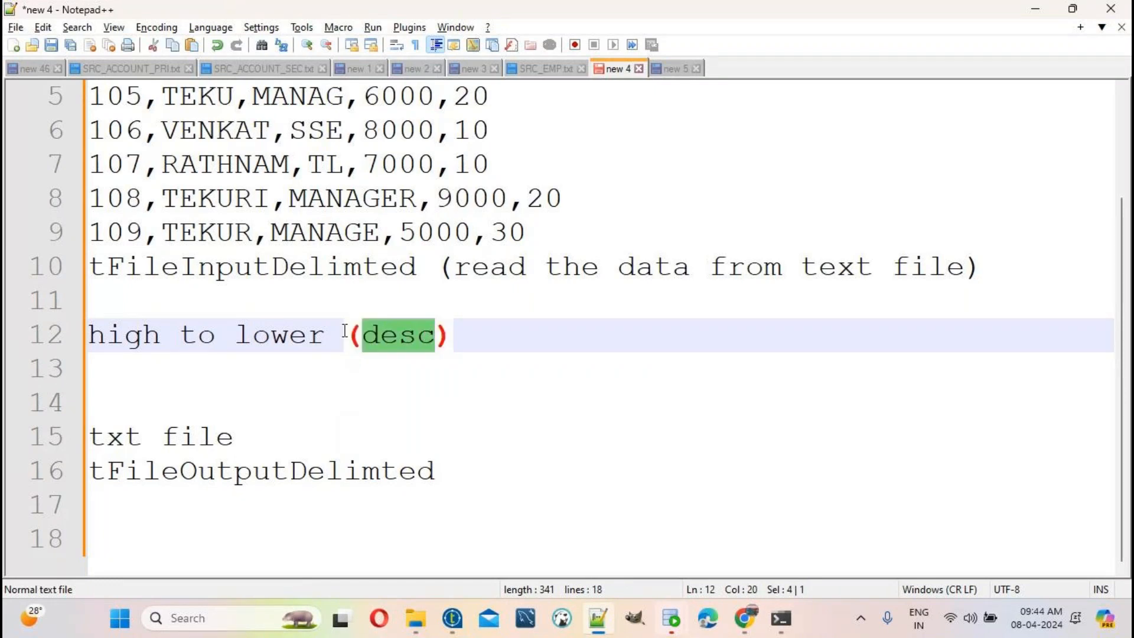
pyautogui.click(130, 303)
pyautogui.press('Return')
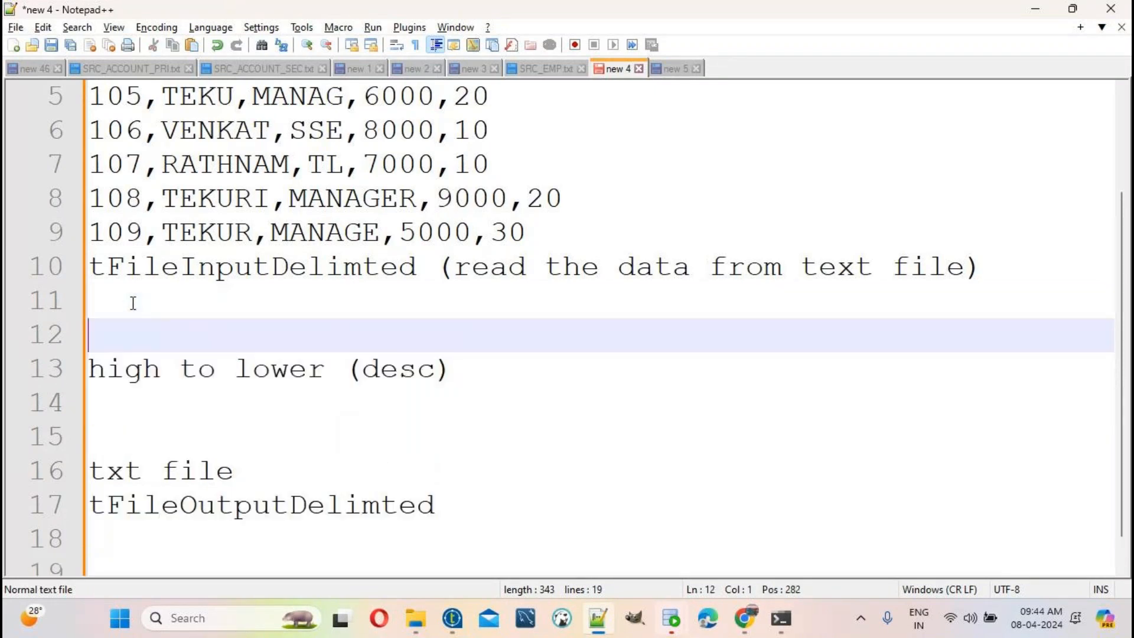
# Step: Type the heading 'tSortRow Componet' on line 12 above the desc note
pyautogui.write('tSortRow')
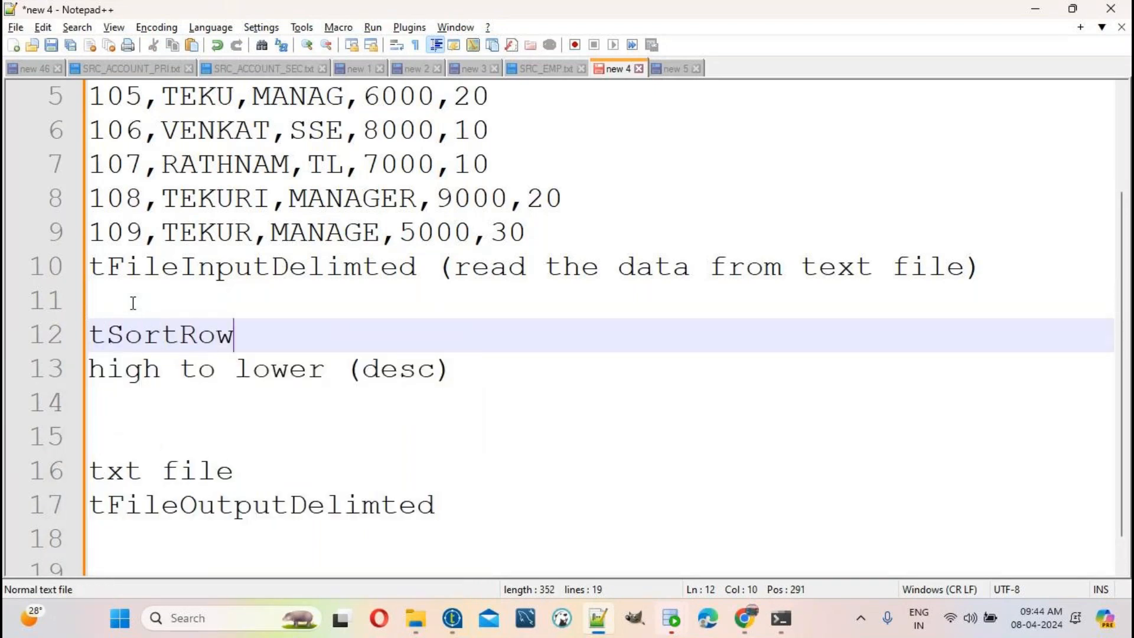
pyautogui.write(' Componet')
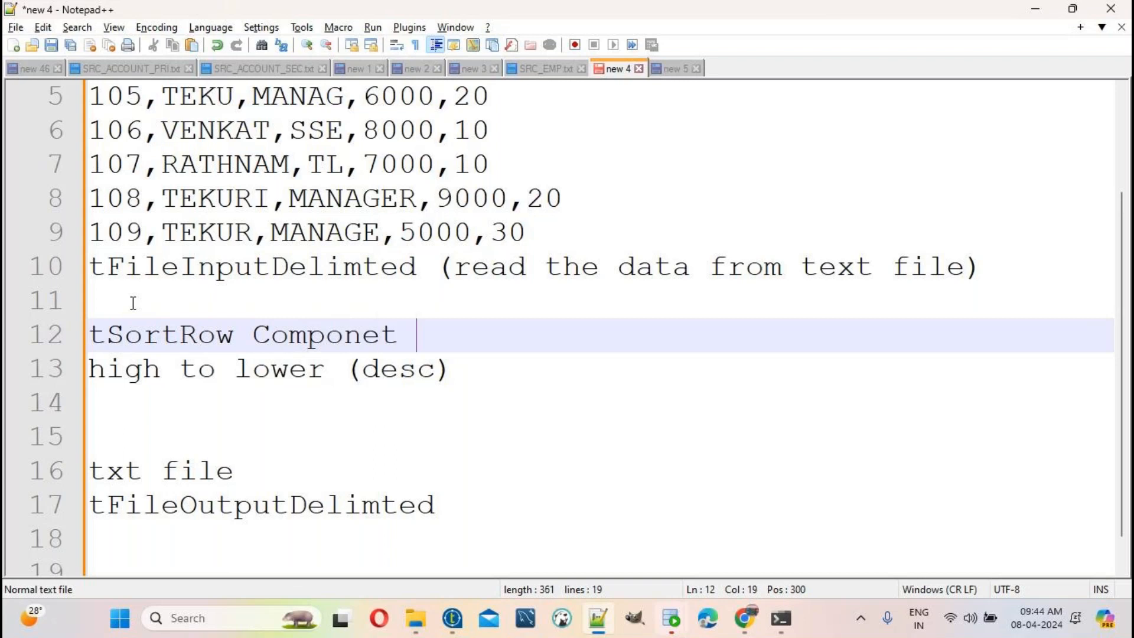
pyautogui.doubleClick(157, 336)
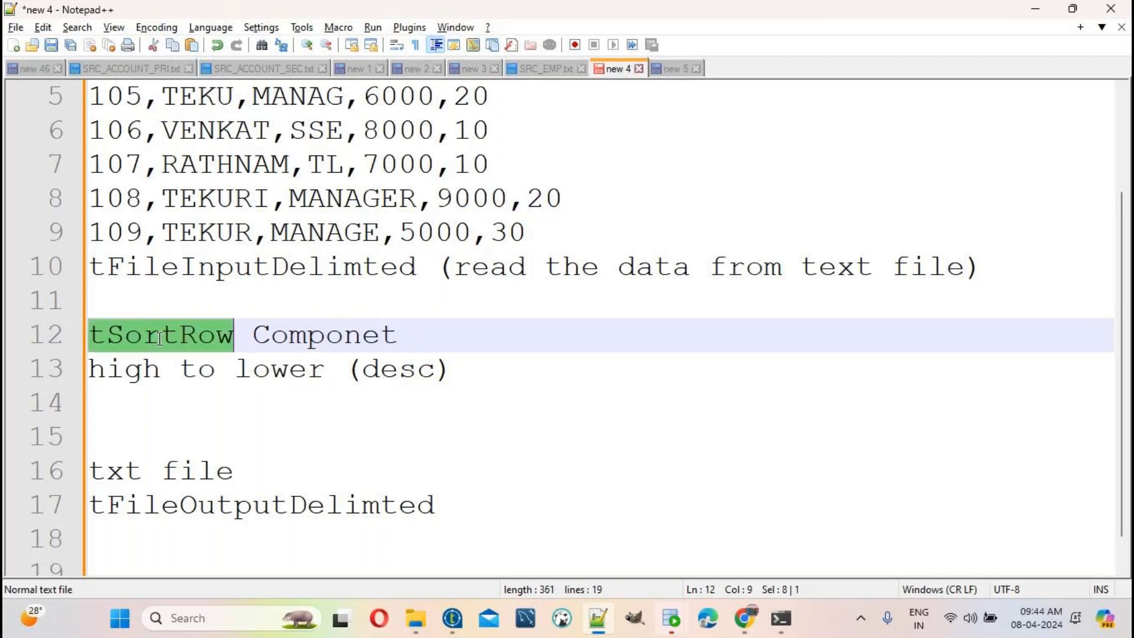
pyautogui.moveTo(468, 372); pyautogui.dragTo(6, 378)
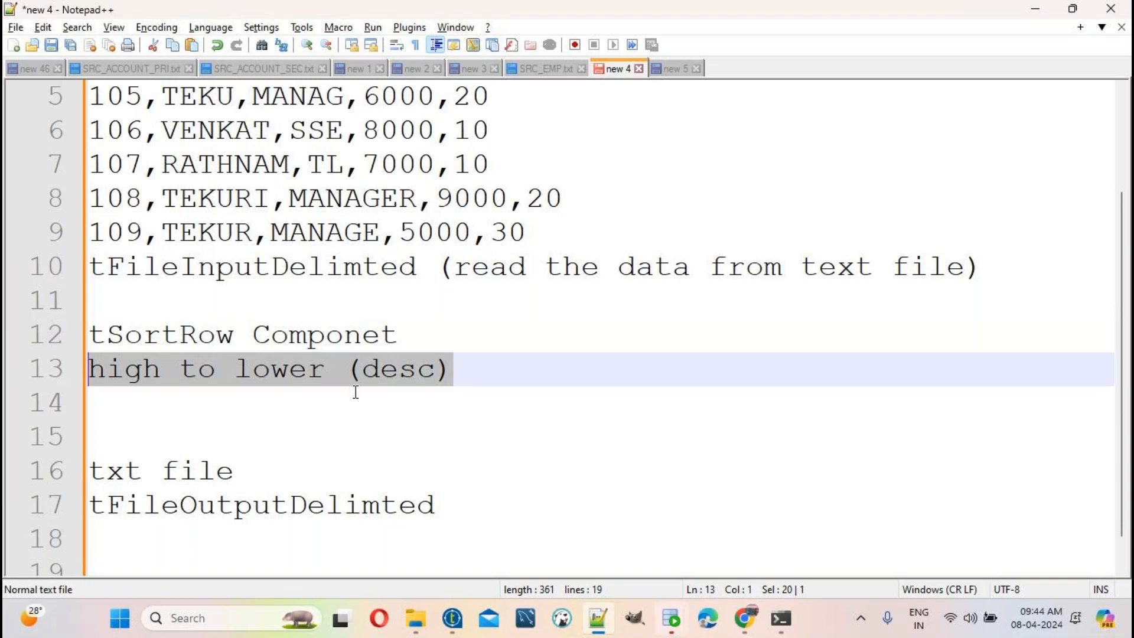
pyautogui.doubleClick(398, 370)
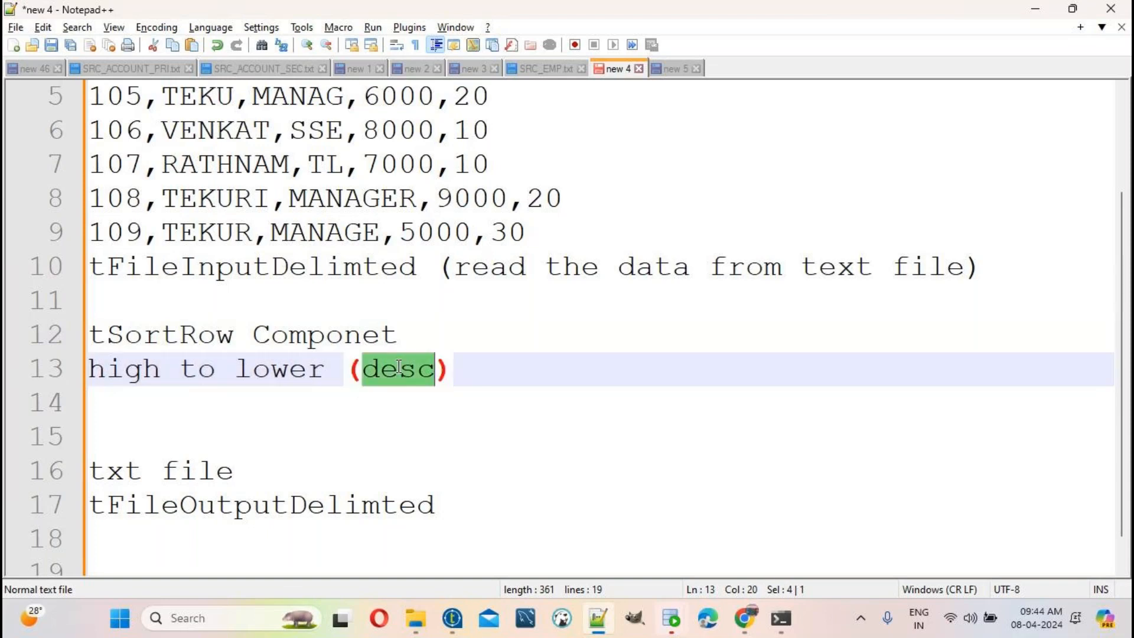
# Step: Add a 'lower to high (asc )' line below the desc note, then delete it again
pyautogui.click(465, 369)
pyautogui.press('Return')
pyautogui.write('asc')
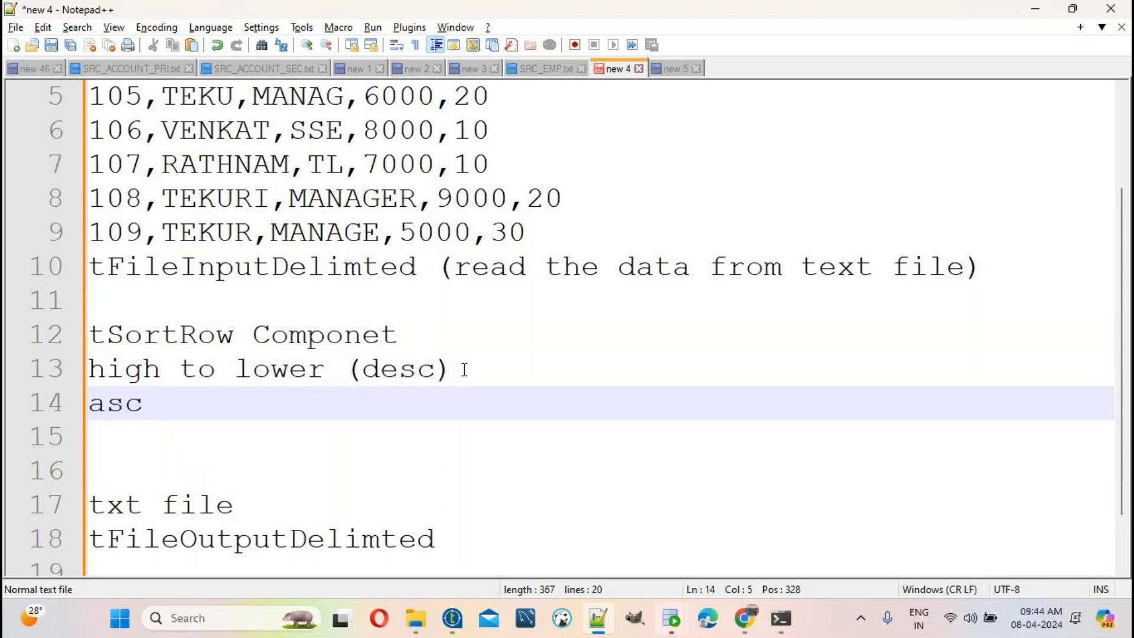
pyautogui.click(93, 404)
pyautogui.write('lower to ')
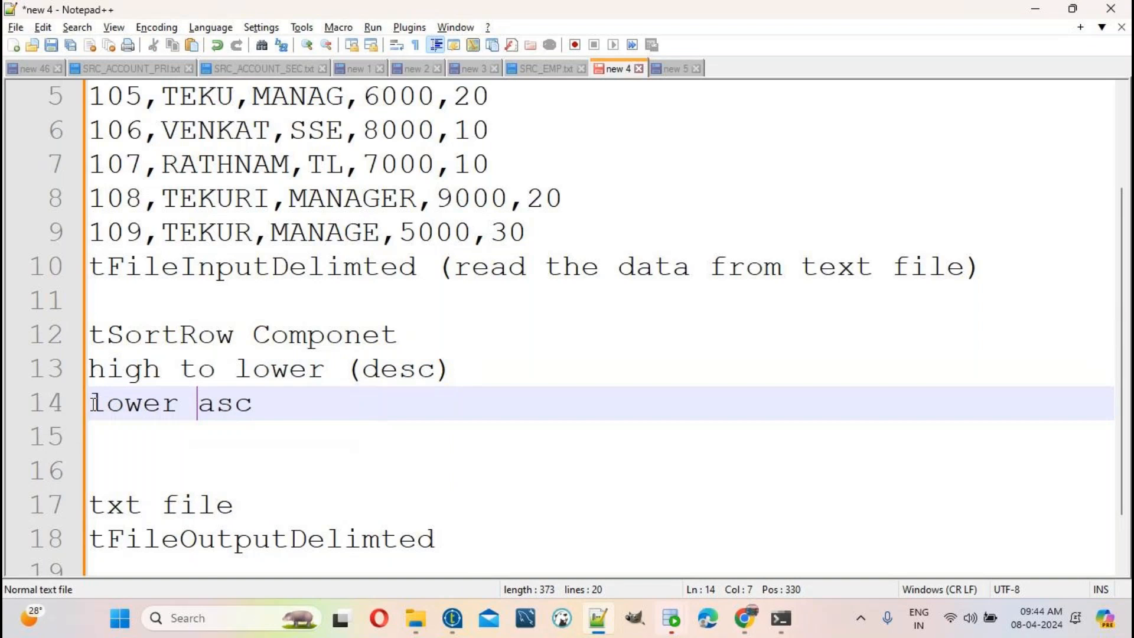
pyautogui.write('high ')
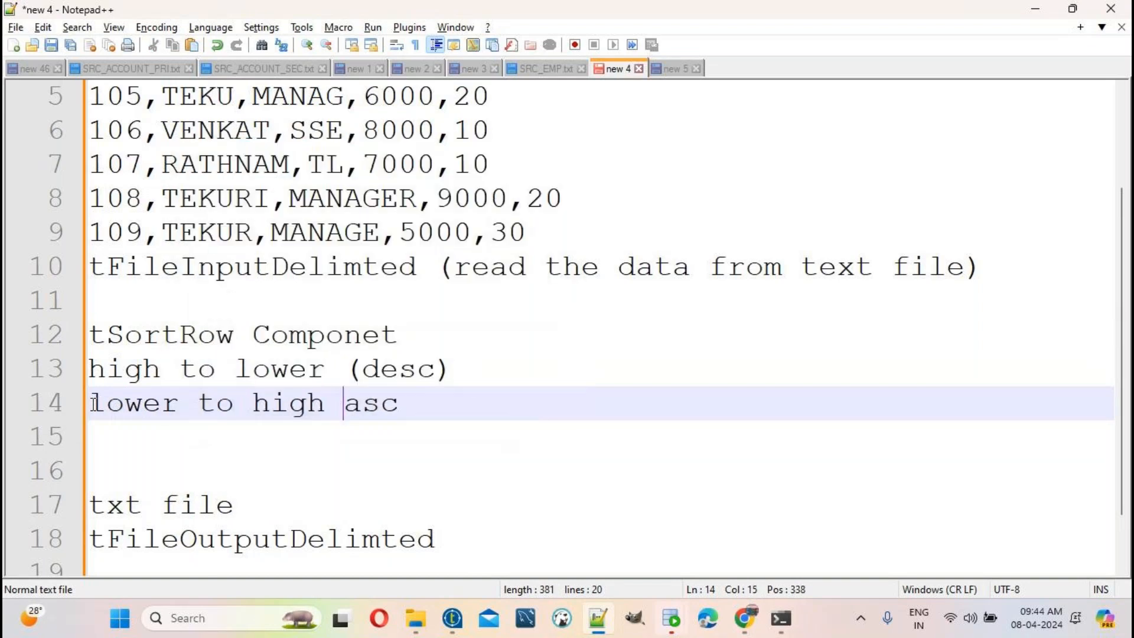
pyautogui.write('(')
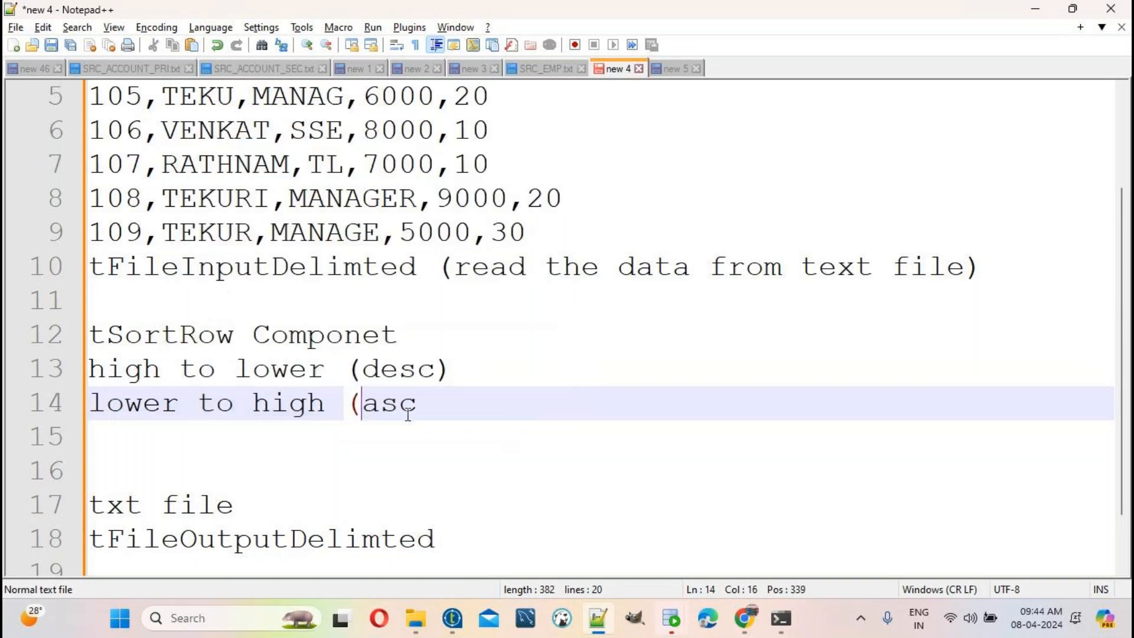
pyautogui.click(431, 408)
pyautogui.write(')')
pyautogui.moveTo(458, 403); pyautogui.dragTo(35, 401)
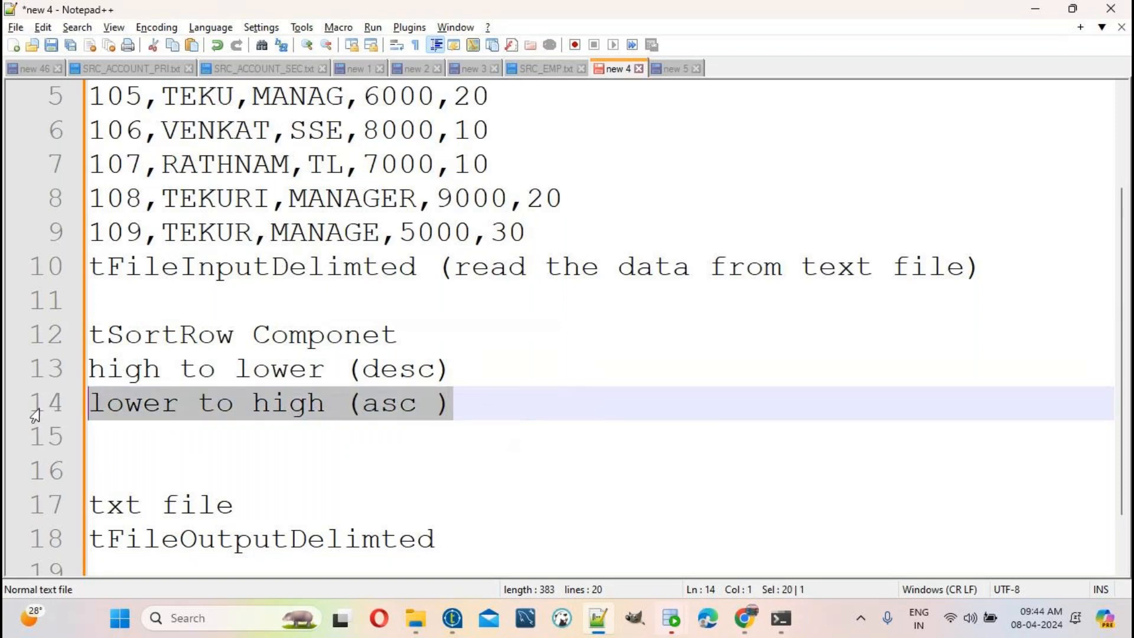
pyautogui.press('BackSpace')
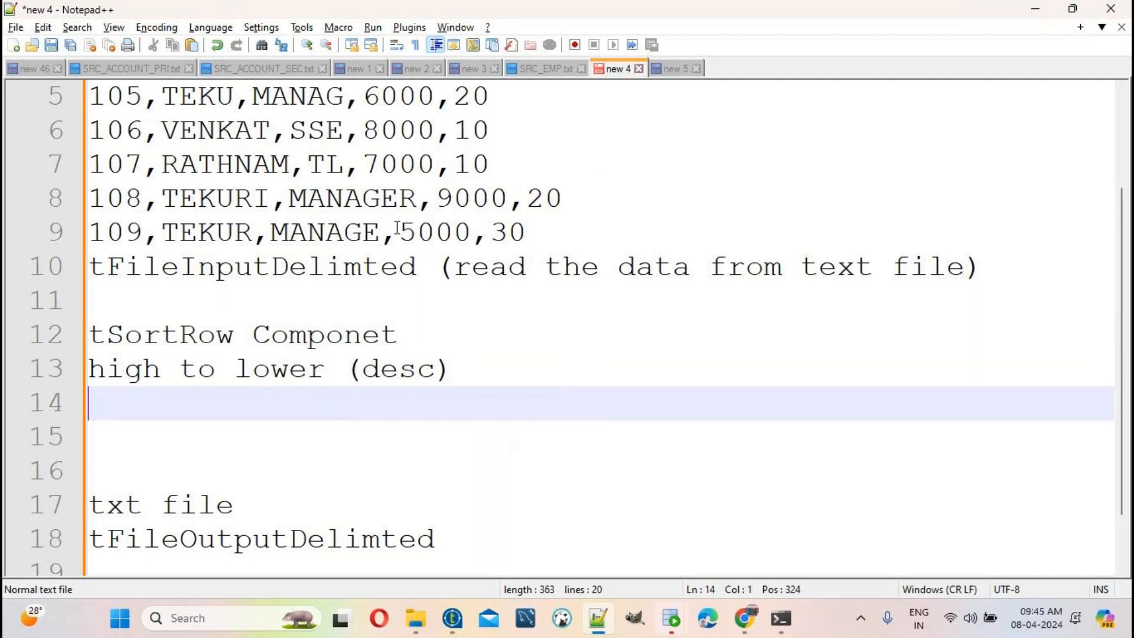
pyautogui.scroll(2, 414, 221)
# Step: Review the tFileInputDelimted, tSortRow and desc notes, then create the blank document new 6
pyautogui.moveTo(964, 402); pyautogui.dragTo(5, 106)
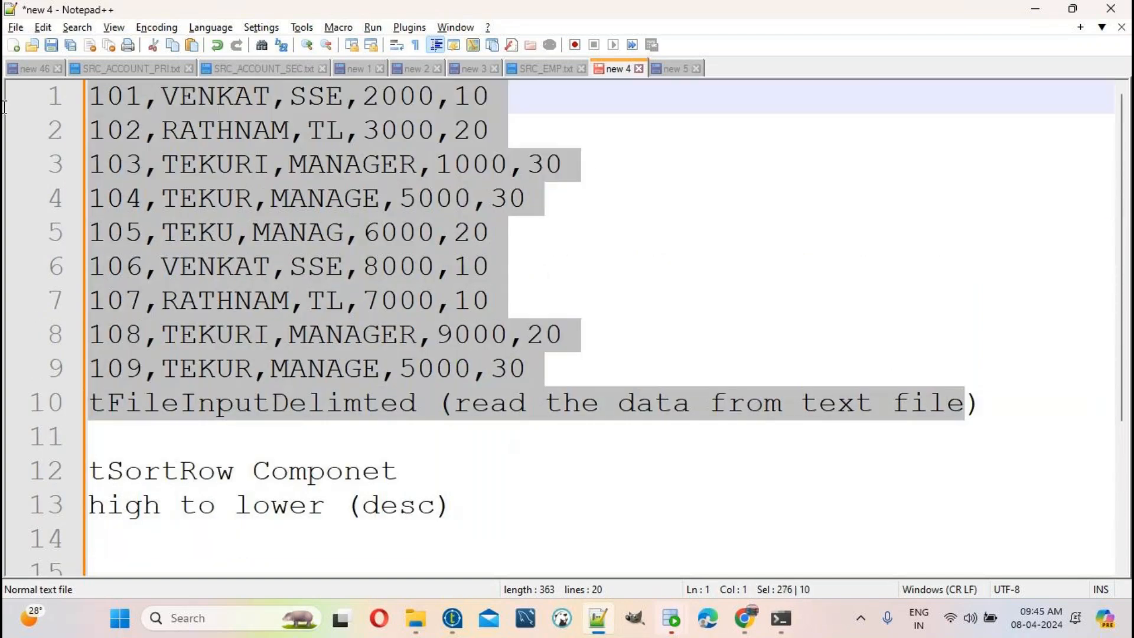
pyautogui.doubleClick(267, 414)
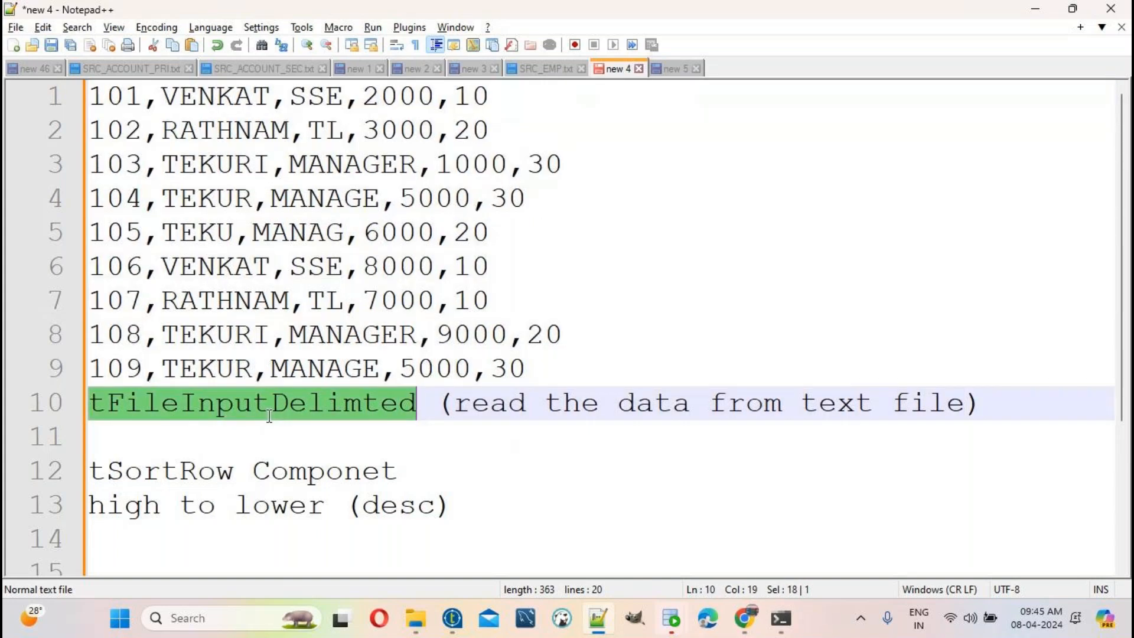
pyautogui.click(186, 474)
pyautogui.doubleClick(187, 474)
pyautogui.click(385, 512)
pyautogui.doubleClick(385, 511)
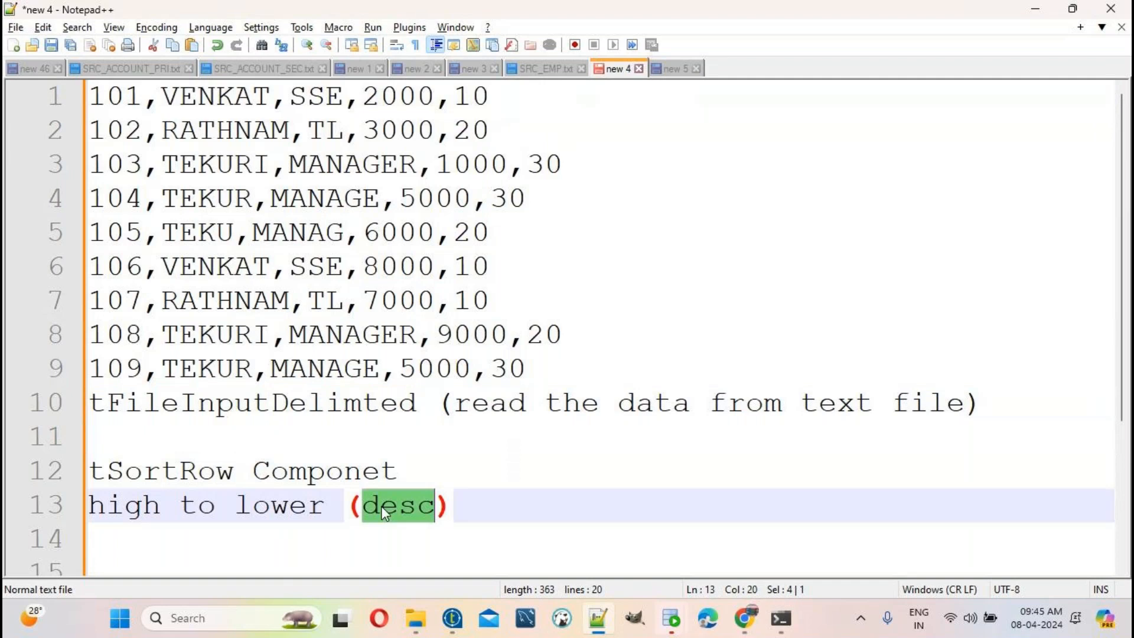
pyautogui.tripleClick(391, 510)
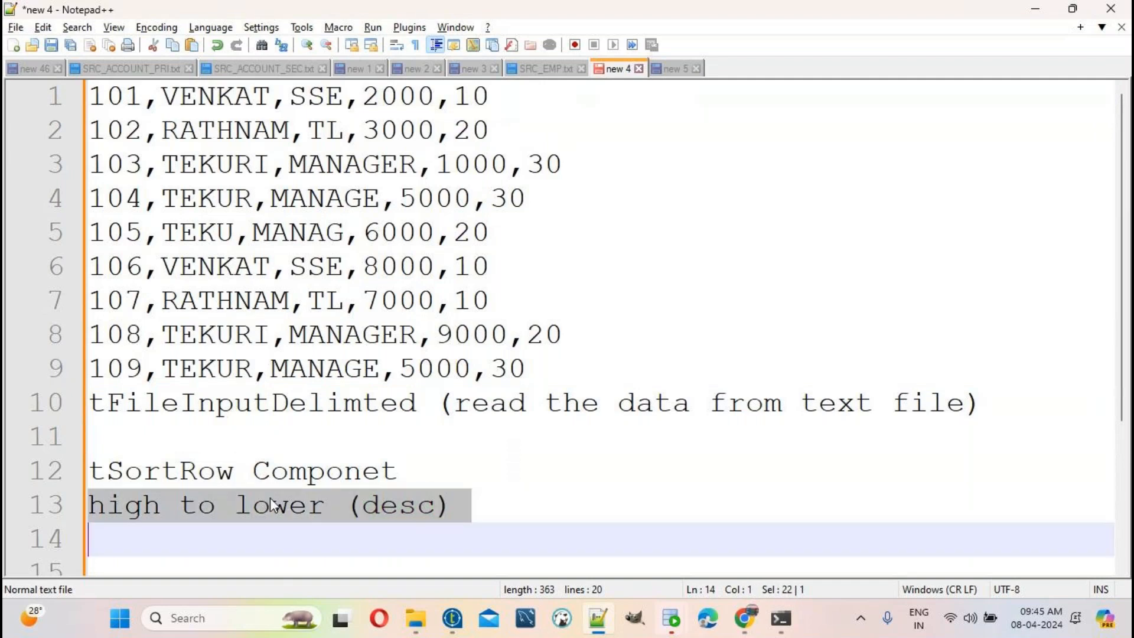
pyautogui.doubleClick(213, 476)
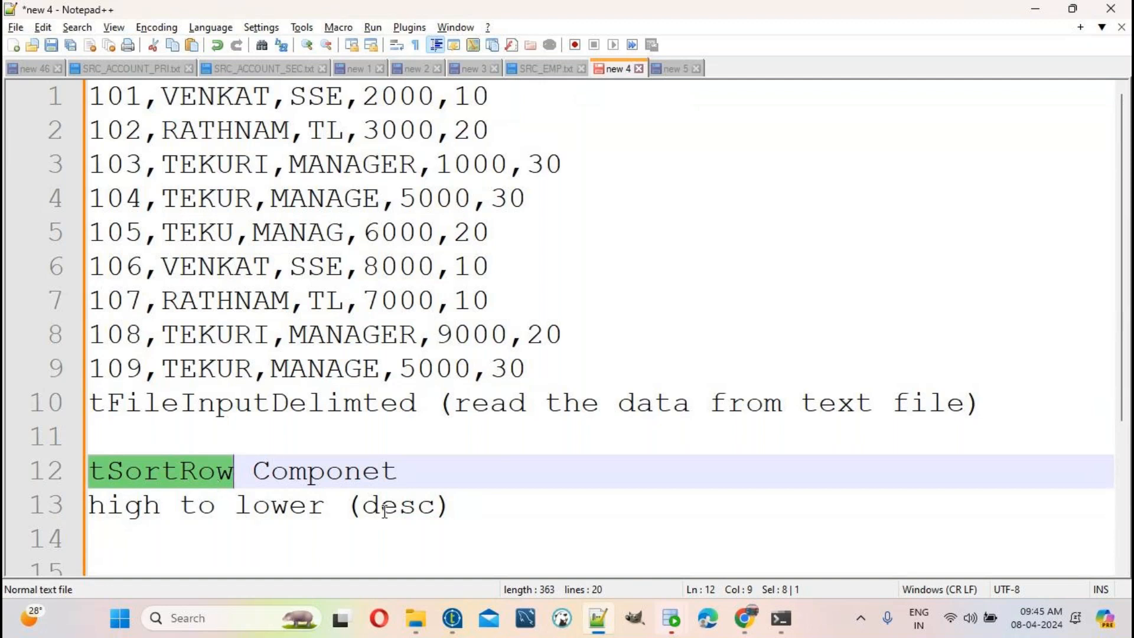
pyautogui.hotkey('ctrl', 'n')
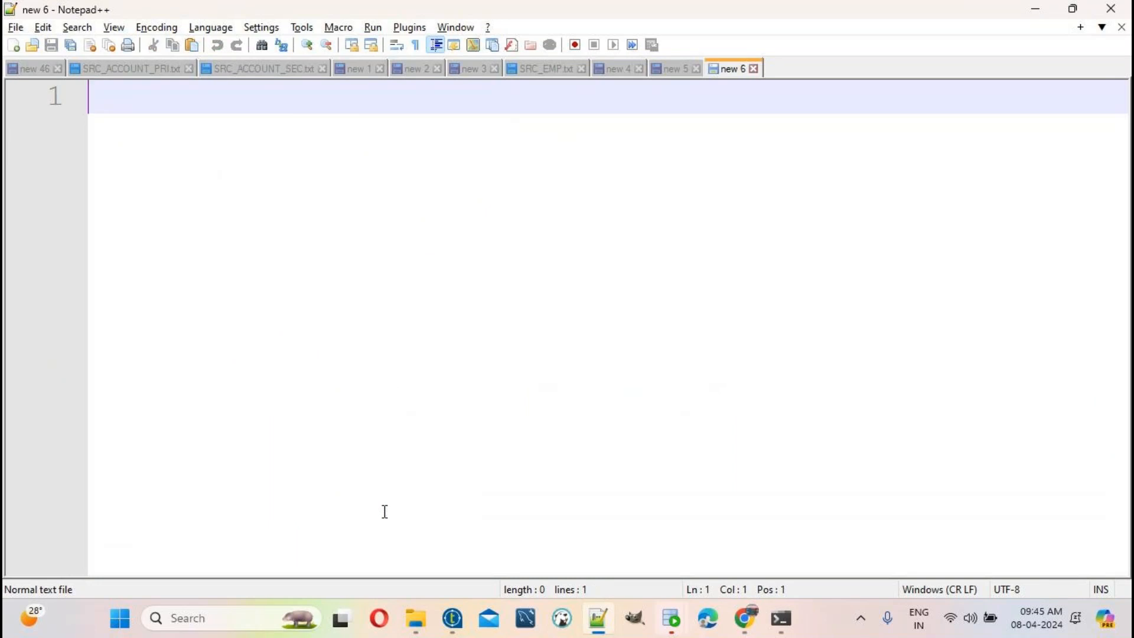
# Step: Ask which component sorts data in Talend and answer 'ans)tSortrow componet'
pyautogui.write('i')
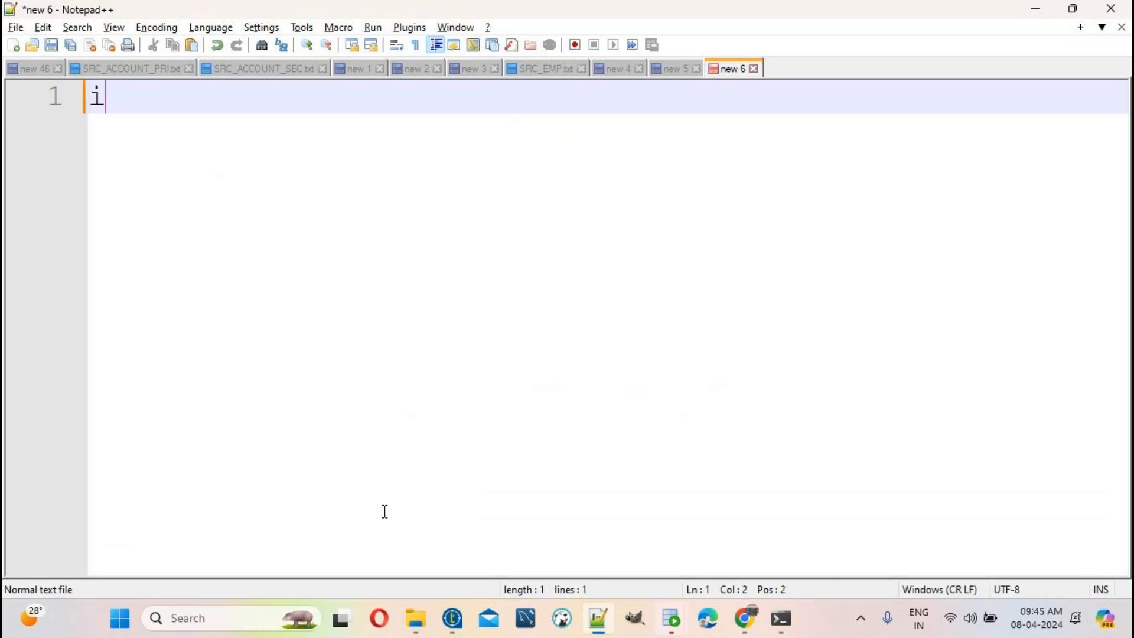
pyautogui.write(' want to sort t')
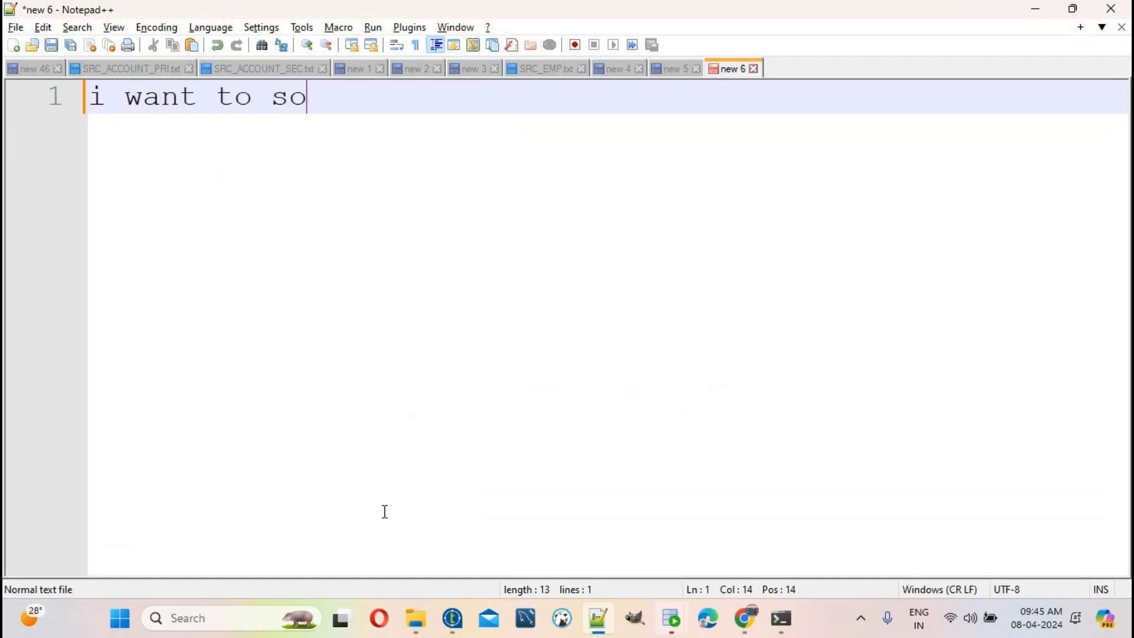
pyautogui.press('BackSpace')
pyautogui.press('BackSpace')
pyautogui.write('t the d')
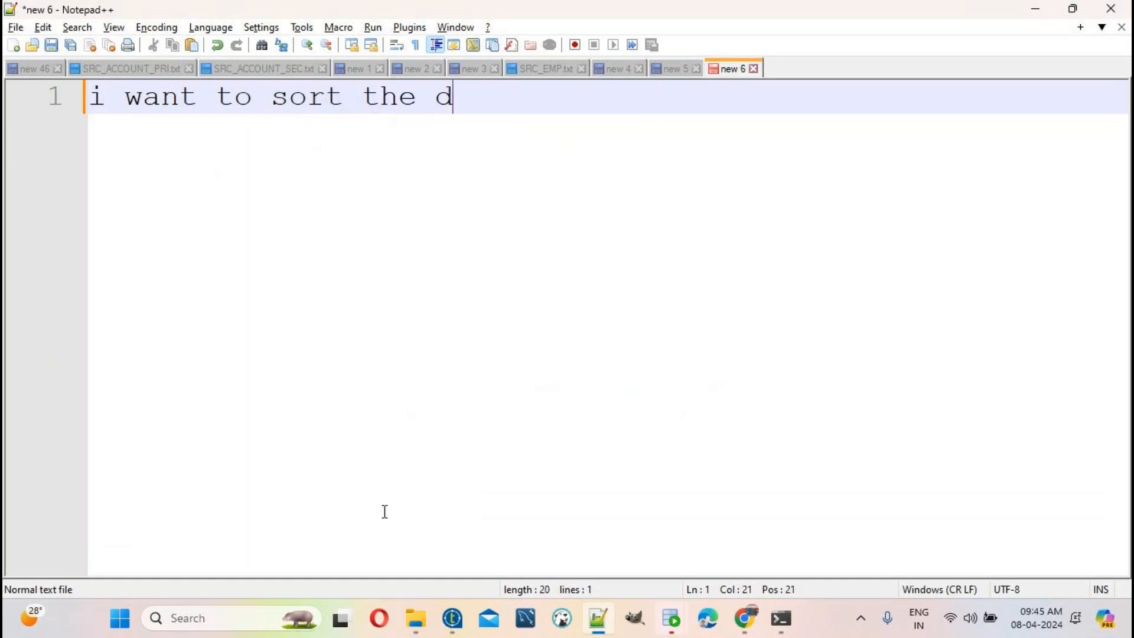
pyautogui.write('ata in tale')
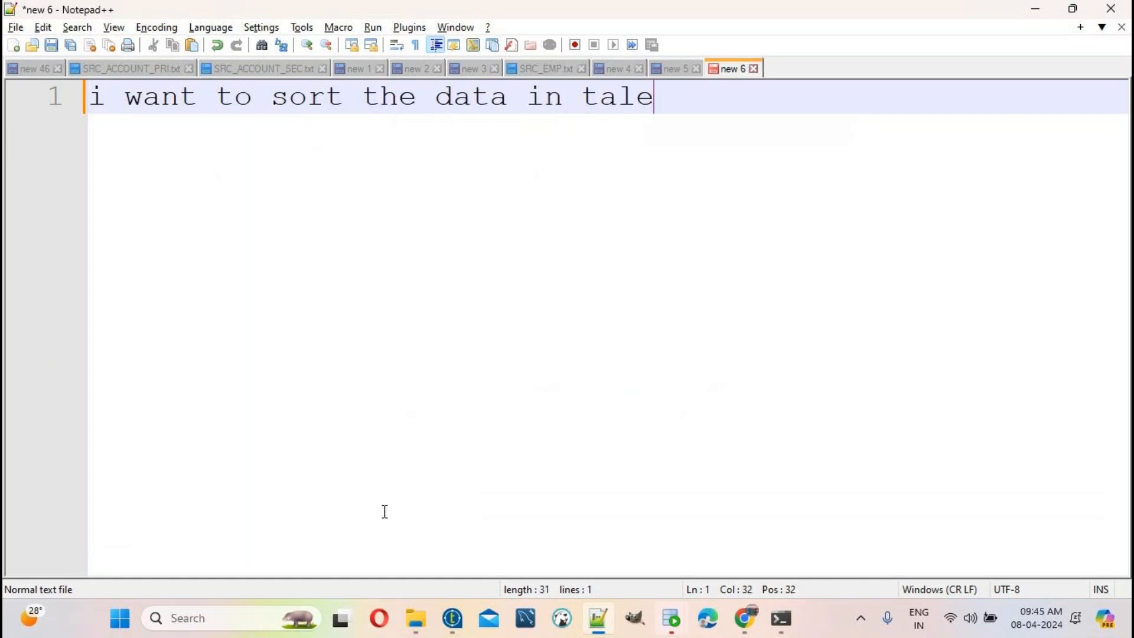
pyautogui.write('nd which ')
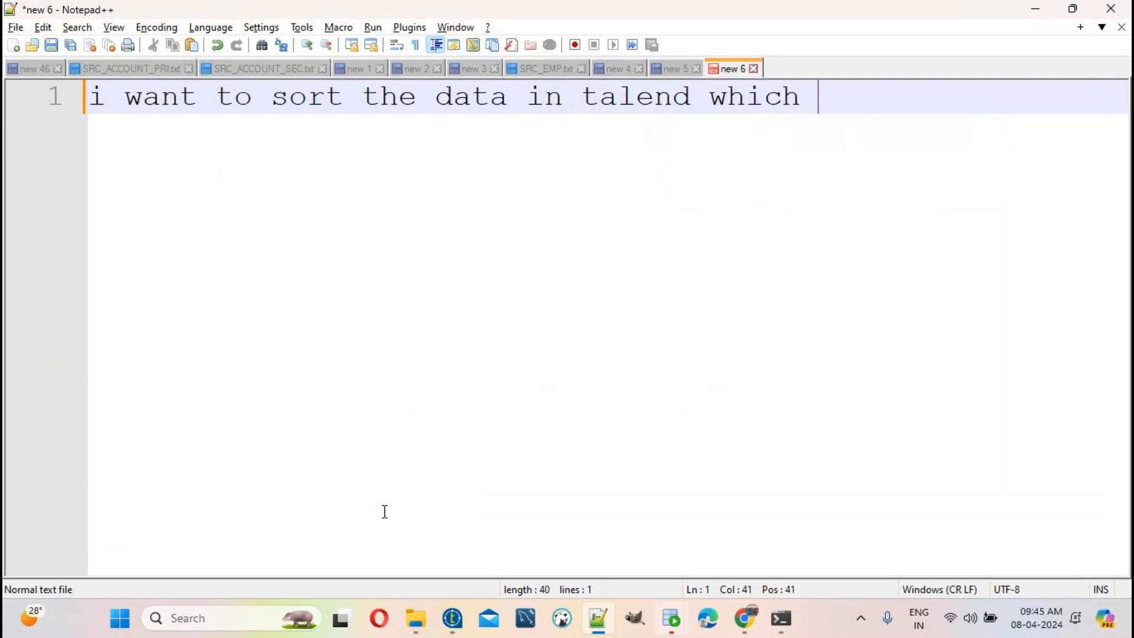
pyautogui.write('componet')
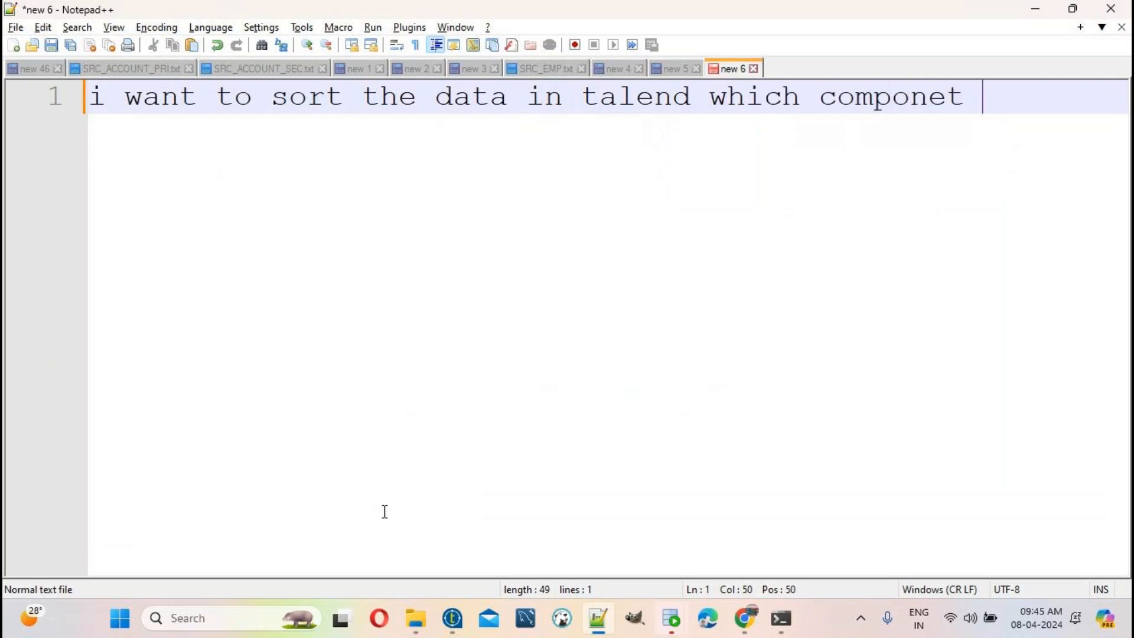
pyautogui.press('Return')
pyautogui.write('we have to use t')
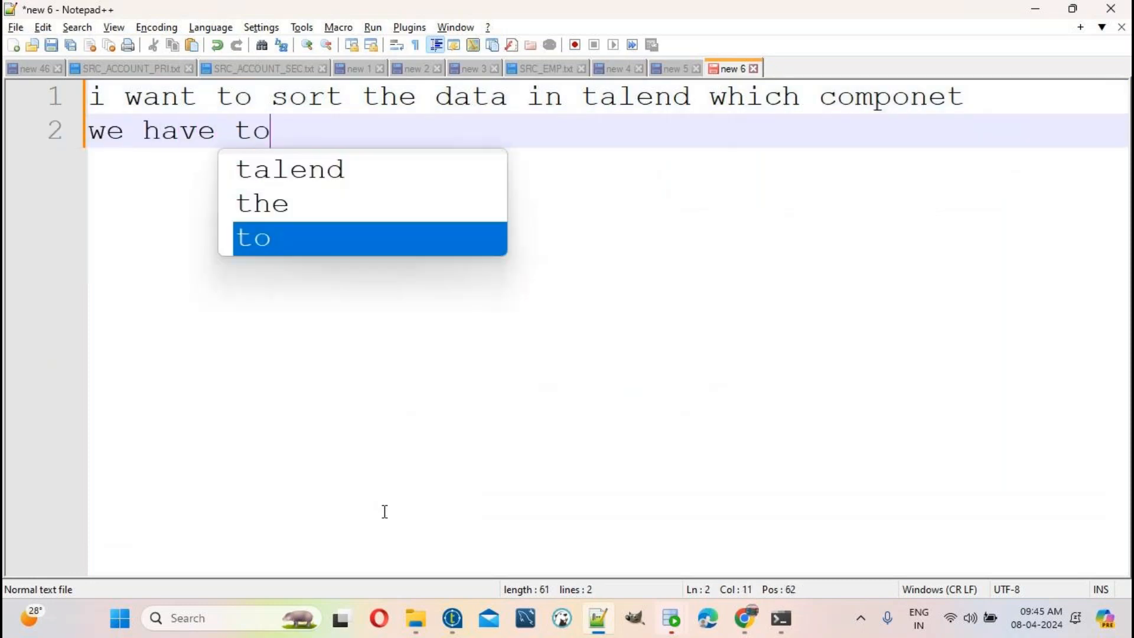
pyautogui.press('BackSpace')
pyautogui.press('BackSpace')
pyautogui.press('Return')
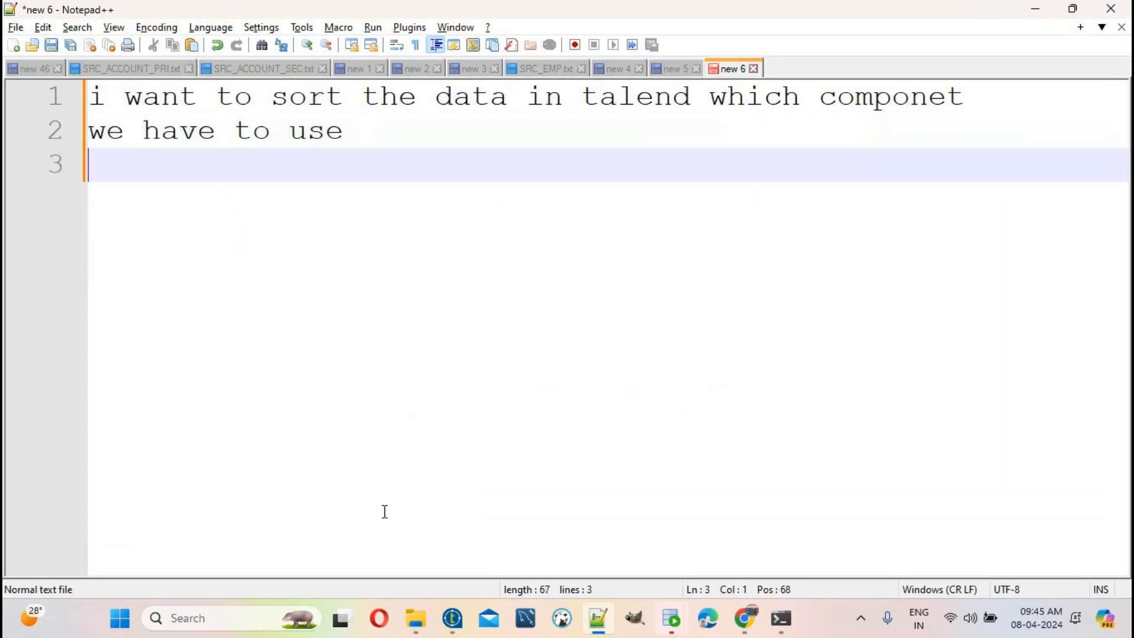
pyautogui.write('t')
pyautogui.press('BackSpace')
pyautogui.press('Return')
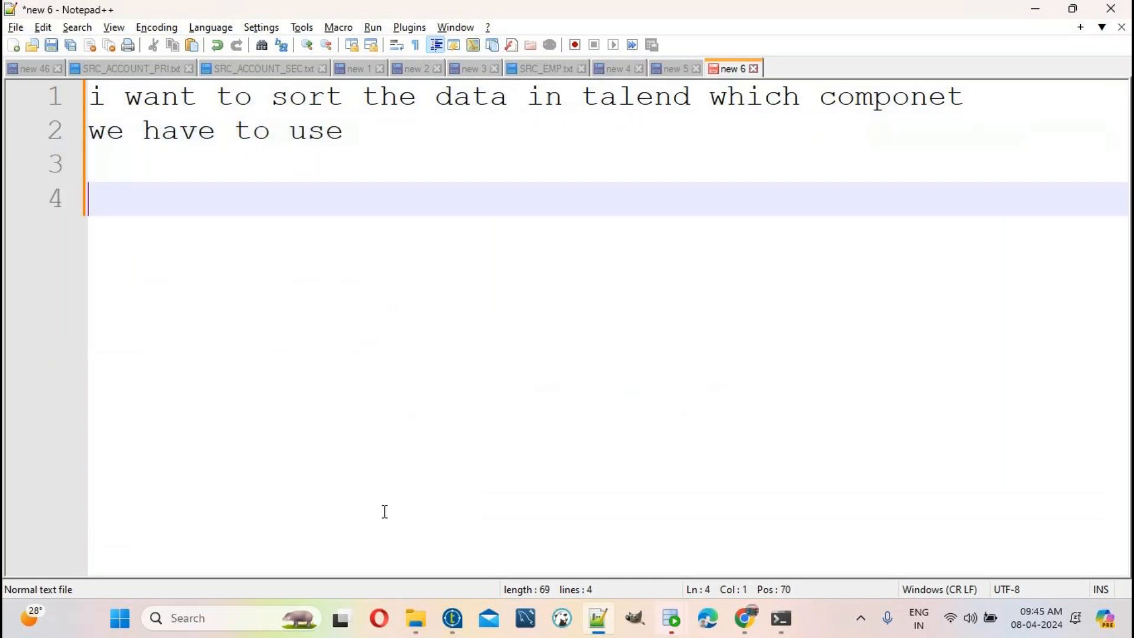
pyautogui.press('Return')
pyautogui.write('ans)t')
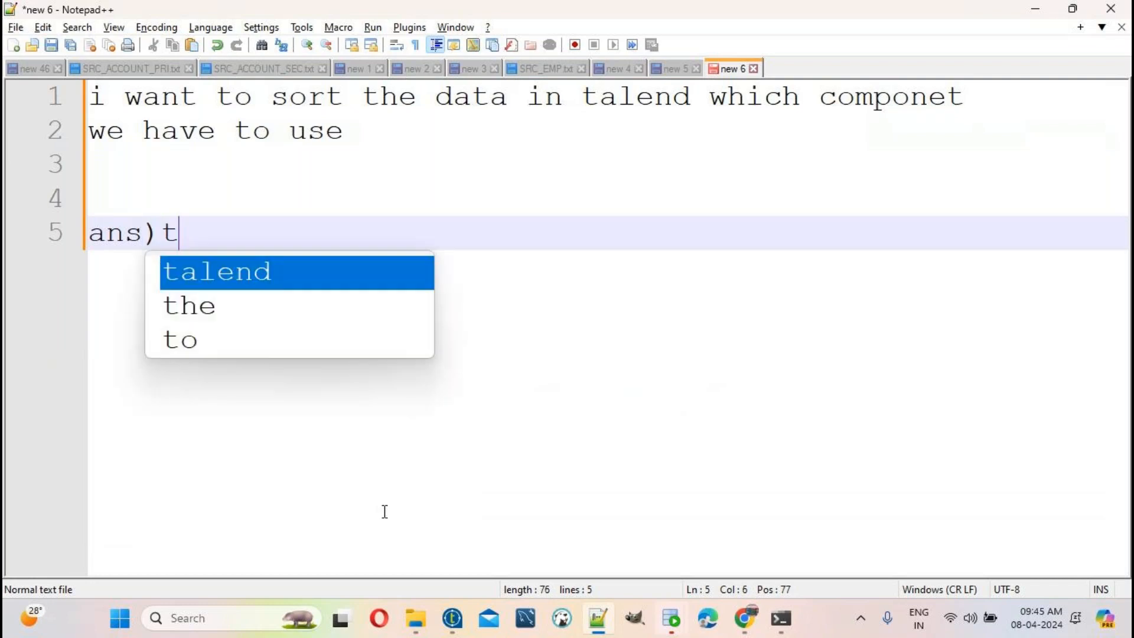
pyautogui.write('Sort')
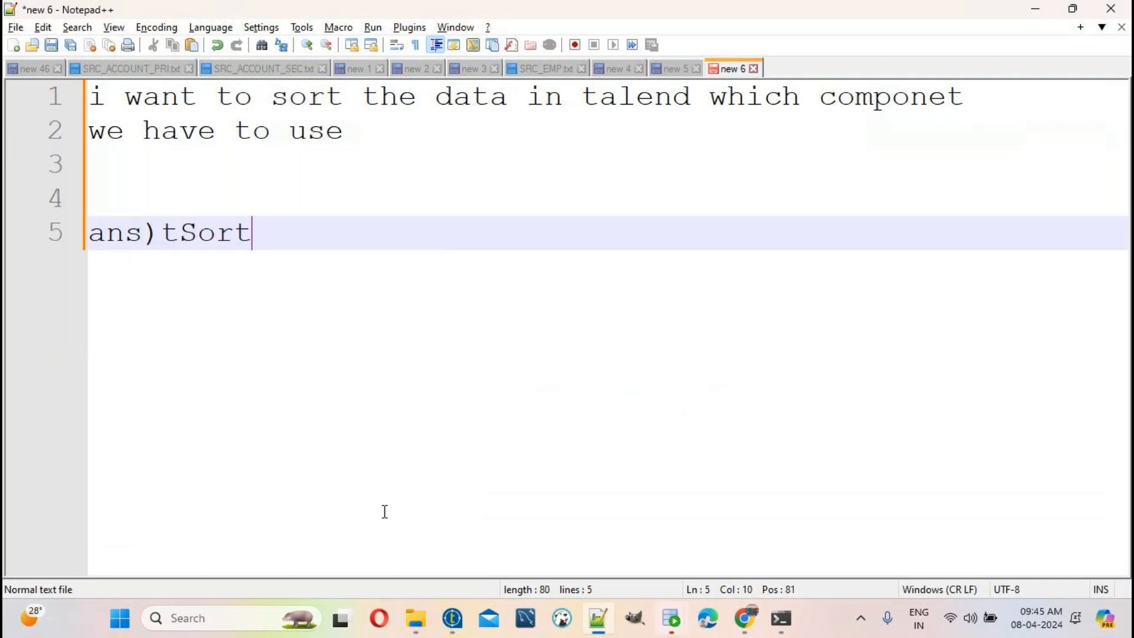
pyautogui.write('row com')
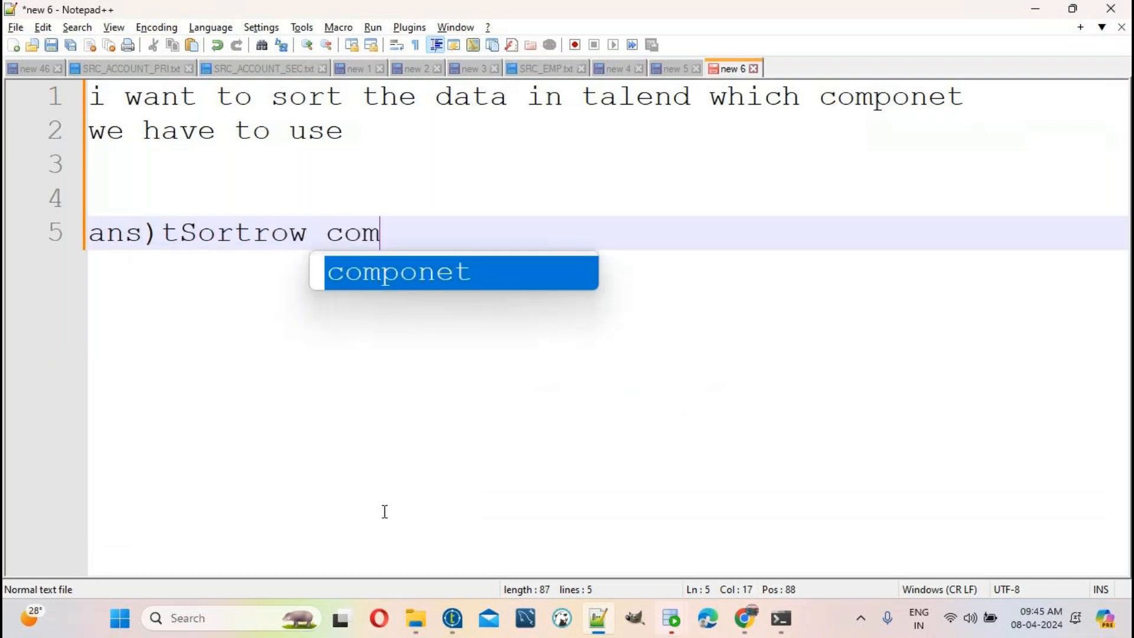
pyautogui.write('ponet')
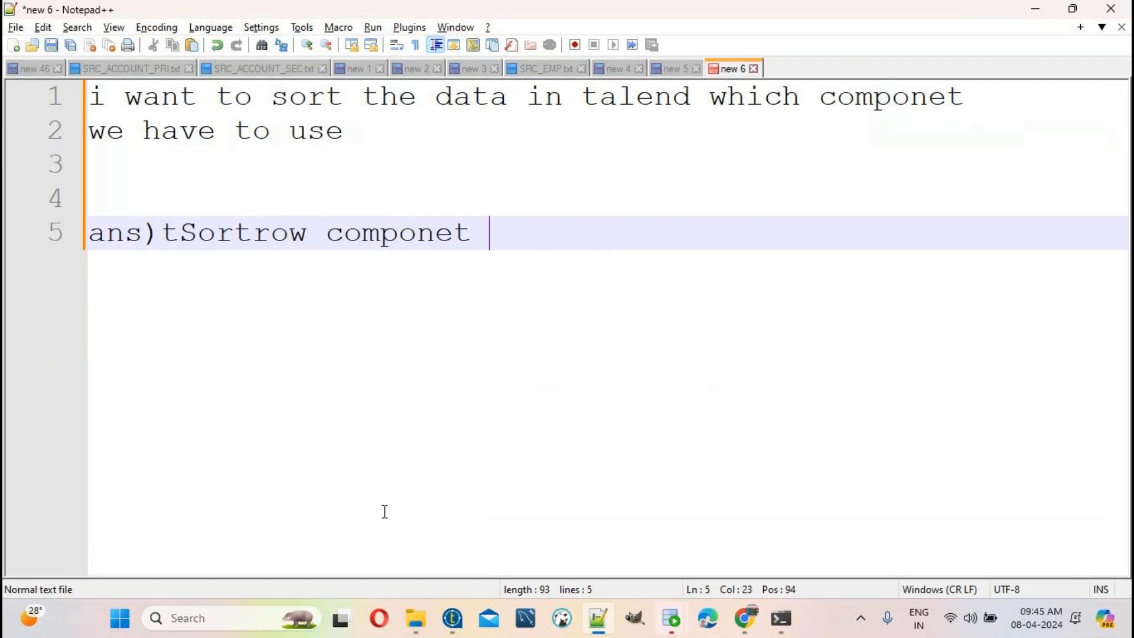
# Step: Add the question 'i want to perfrom the values in desc order which'
pyautogui.press('Return')
pyautogui.press('Return')
pyautogui.press('Return')
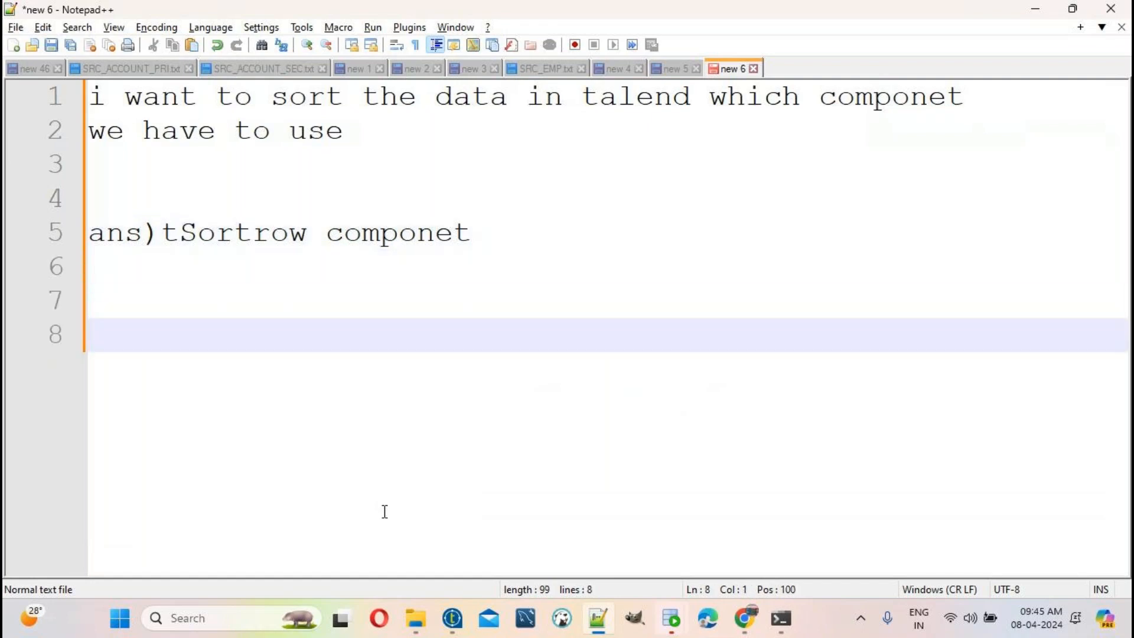
pyautogui.write('i wan t')
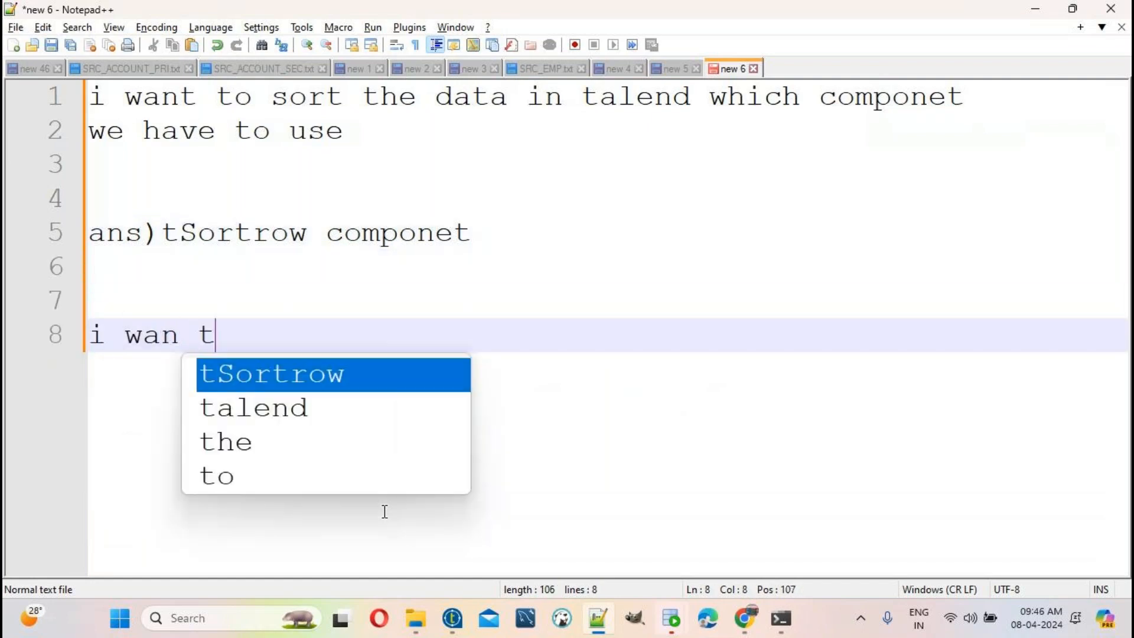
pyautogui.press('BackSpace')
pyautogui.press('BackSpace')
pyautogui.write('t to p')
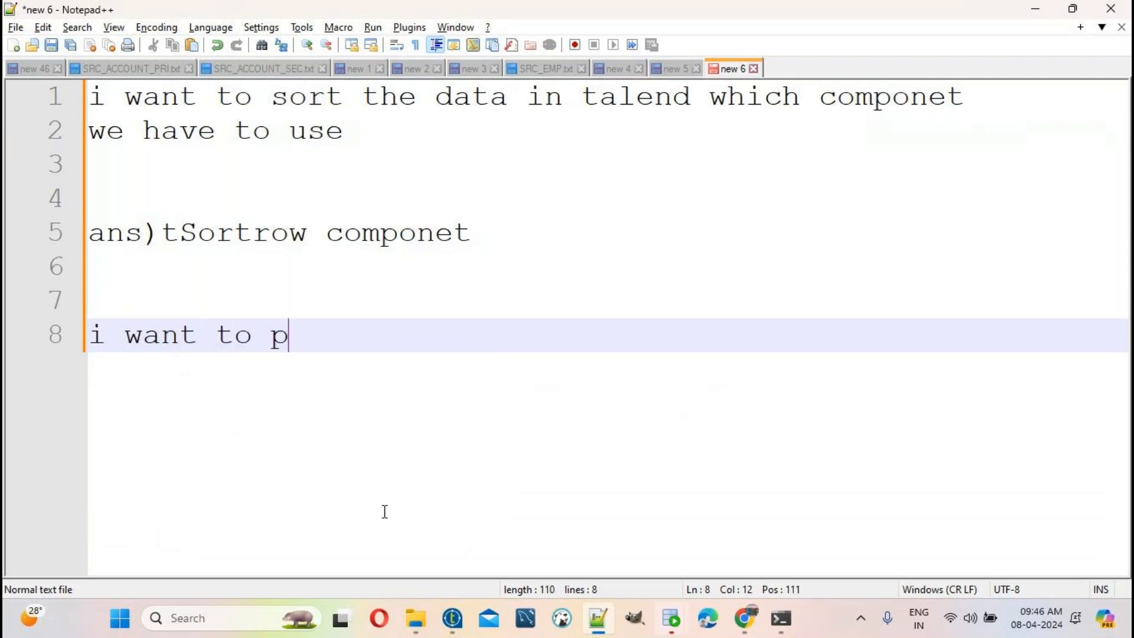
pyautogui.write('erfrom t')
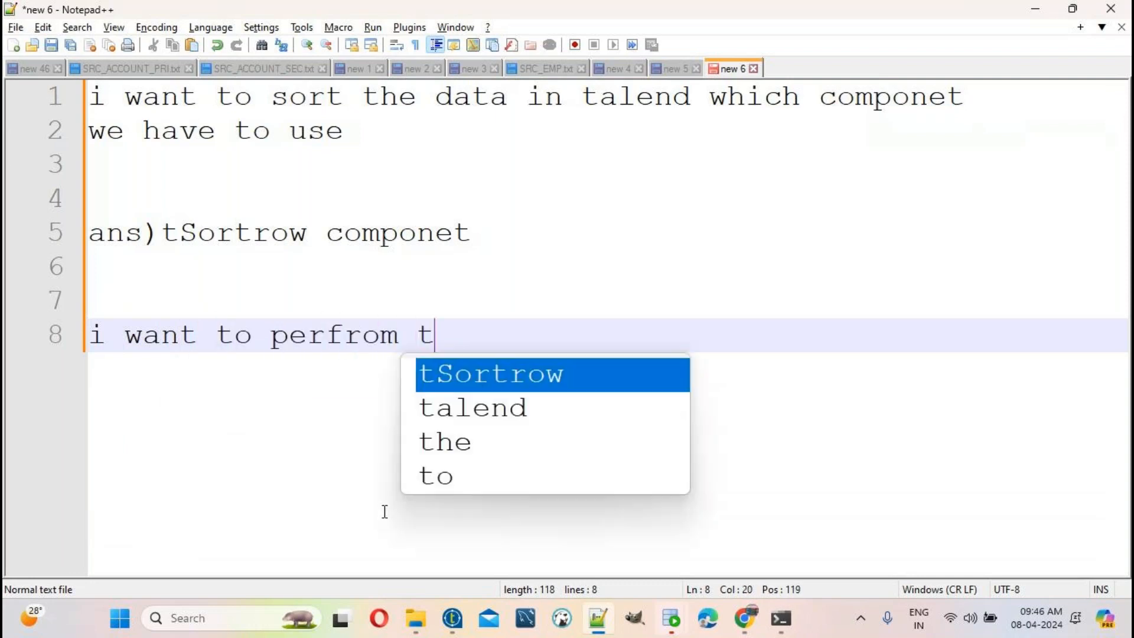
pyautogui.write('he values in ')
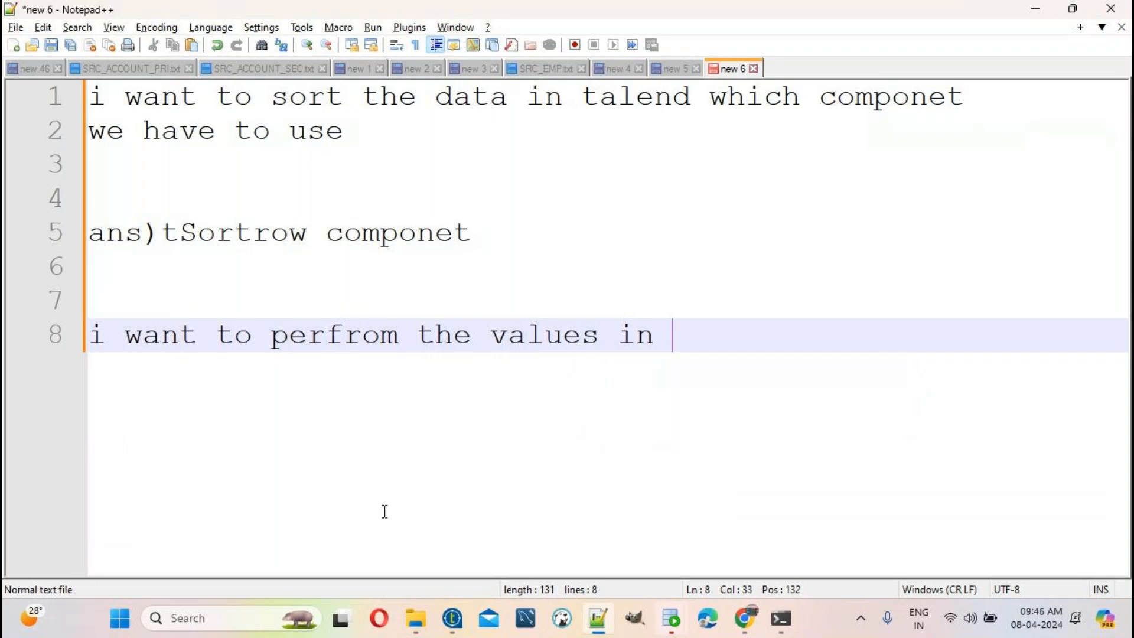
pyautogui.write('desc orde')
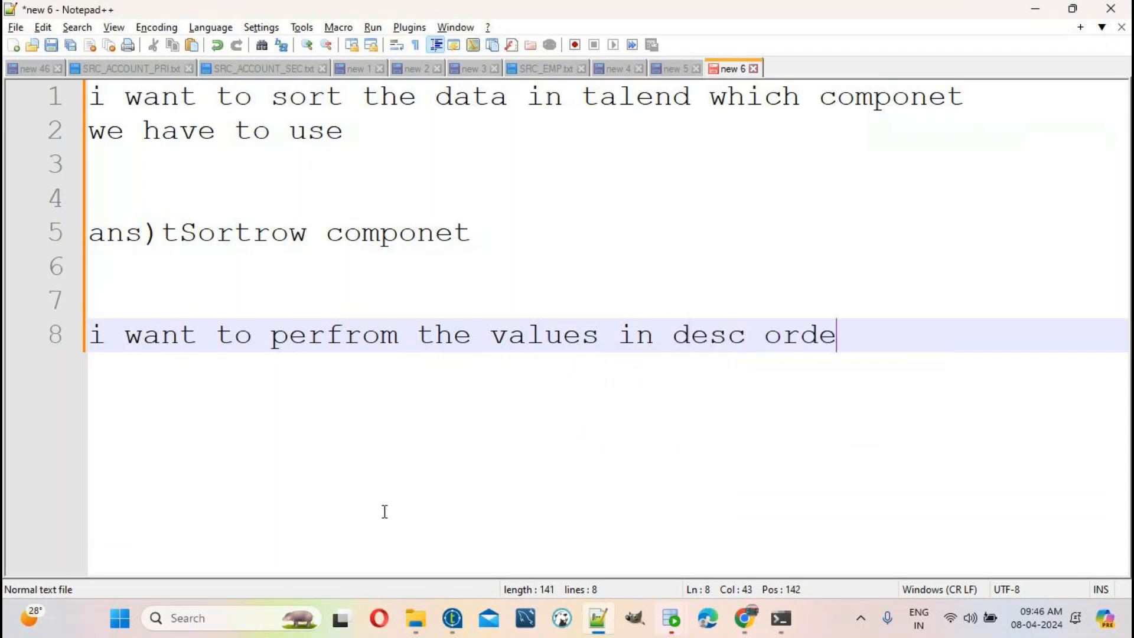
pyautogui.write('r which')
pyautogui.press('Return')
pyautogui.press('Return')
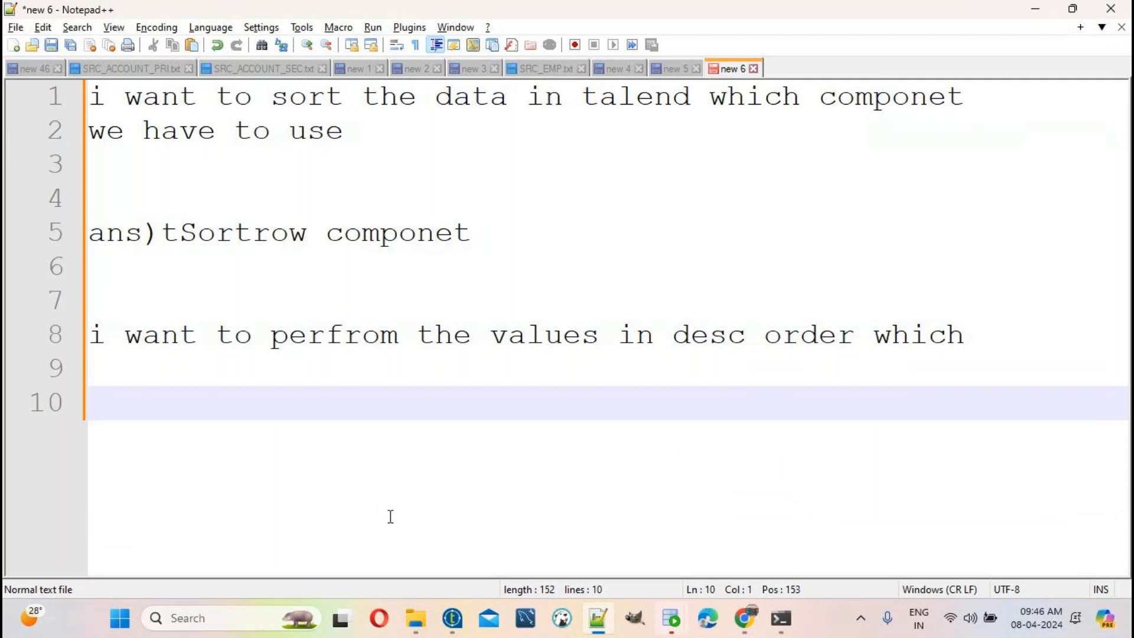
pyautogui.doubleClick(589, 336)
pyautogui.moveTo(994, 337); pyautogui.dragTo(78, 337)
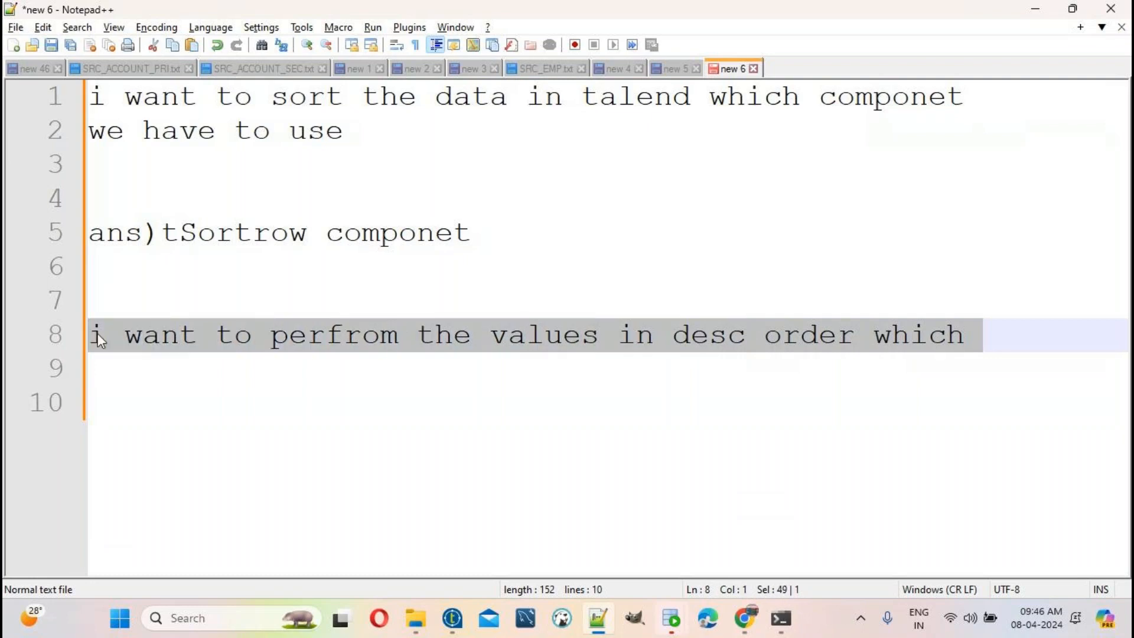
# Step: Answer the desc-order question with tSortrow on line 10
pyautogui.doubleClick(248, 230)
pyautogui.hotkey('ctrl', 'c')
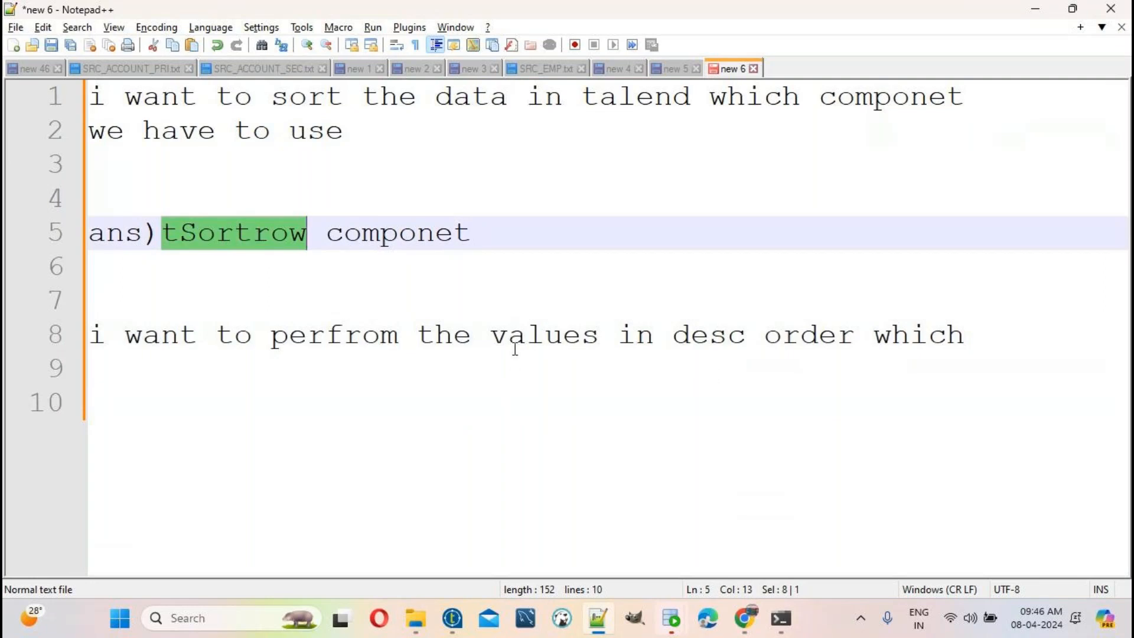
pyautogui.moveTo(687, 335); pyautogui.dragTo(875, 333)
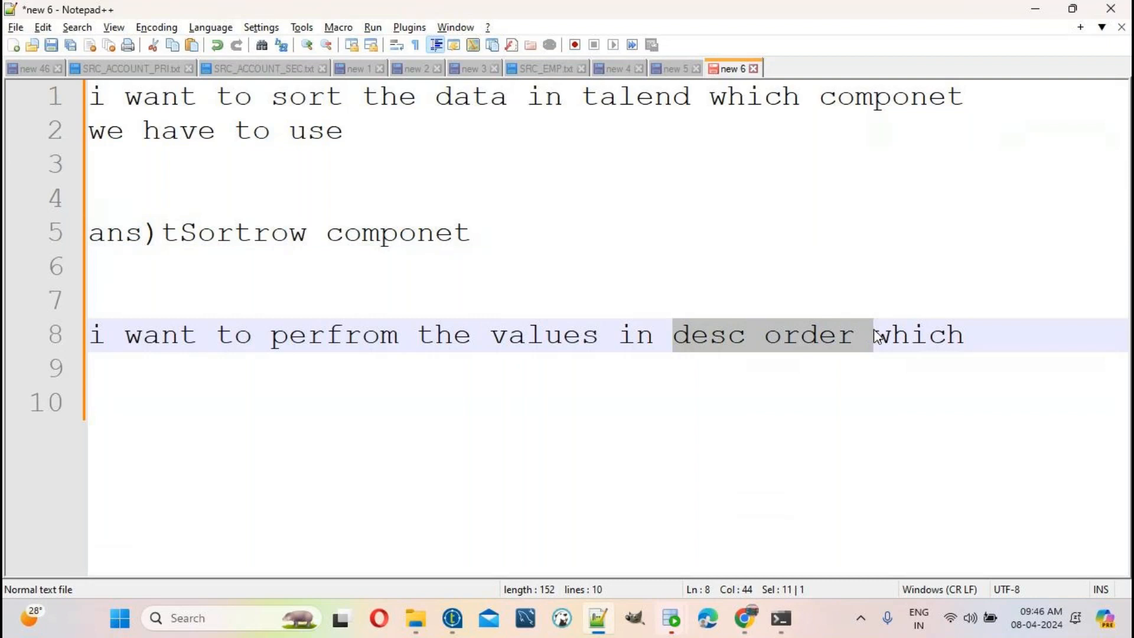
pyautogui.click(1002, 334)
pyautogui.press('Return')
pyautogui.press('Return')
pyautogui.hotkey('ctrl', 'v')
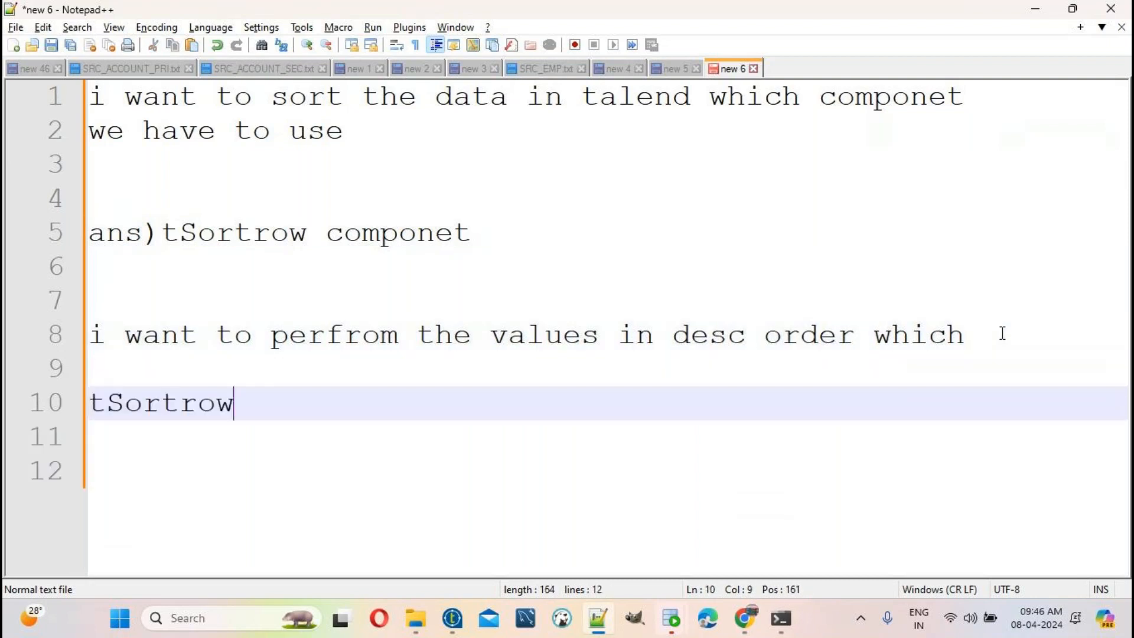
pyautogui.press('Return')
pyautogui.press('Return')
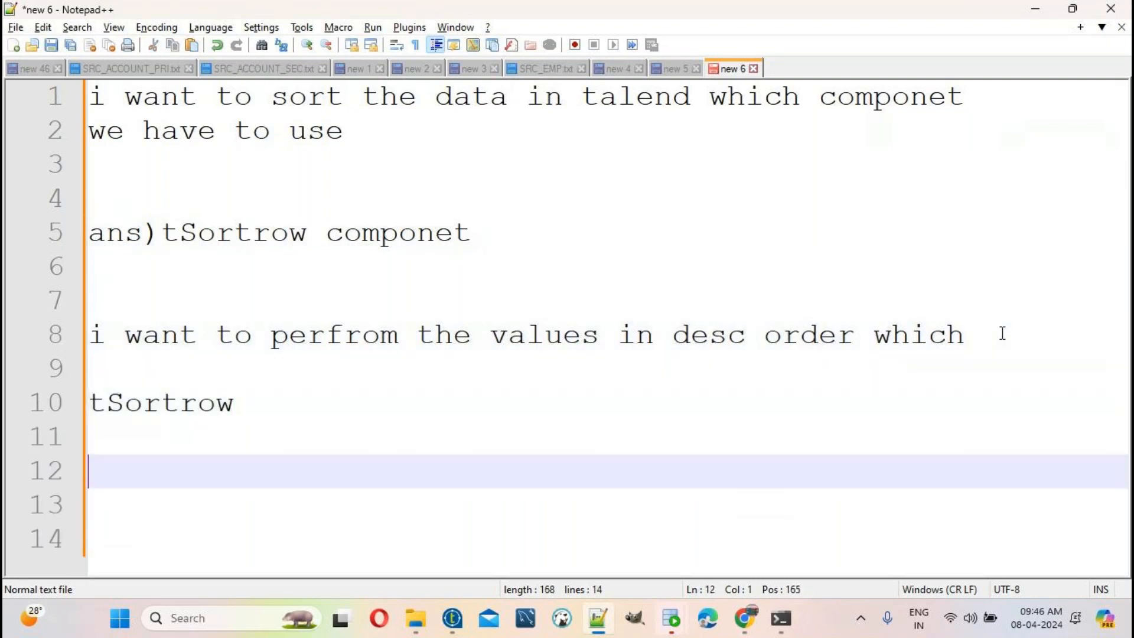
# Step: Add 'i want to perfrom the values in asc order in talend', answered tSortrow on line 13
pyautogui.write('i want')
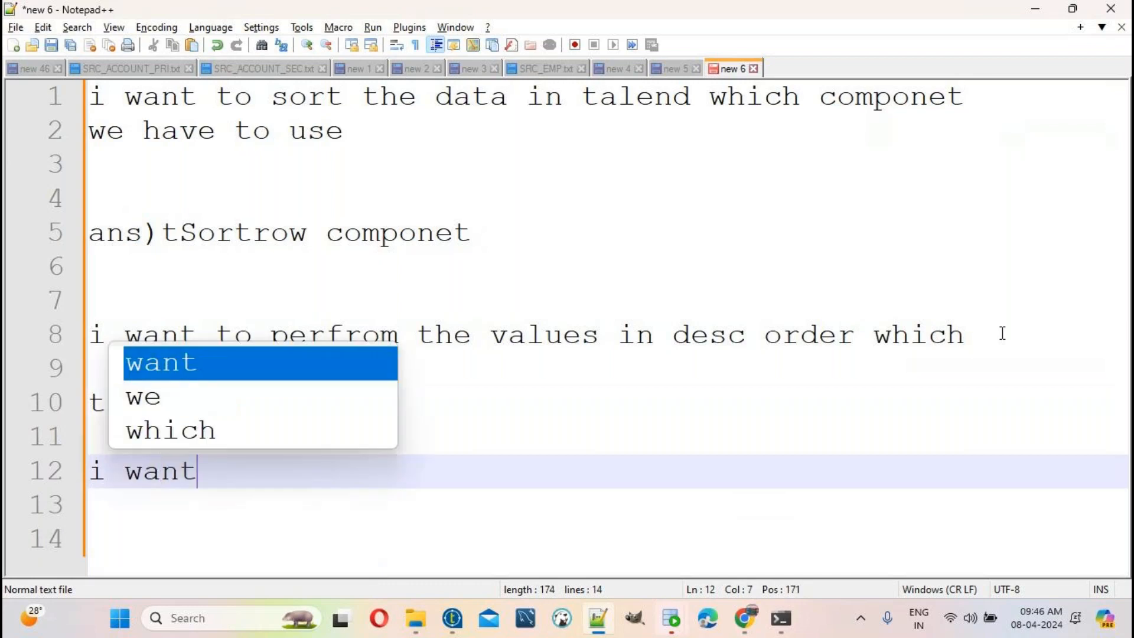
pyautogui.write(' to perfr')
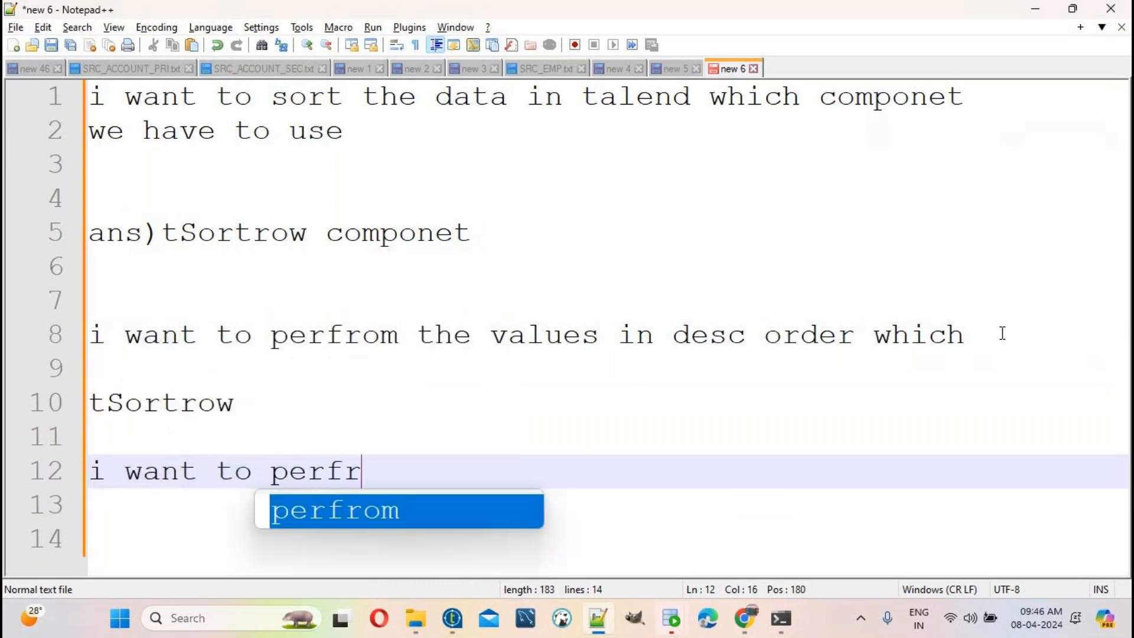
pyautogui.write('om the val')
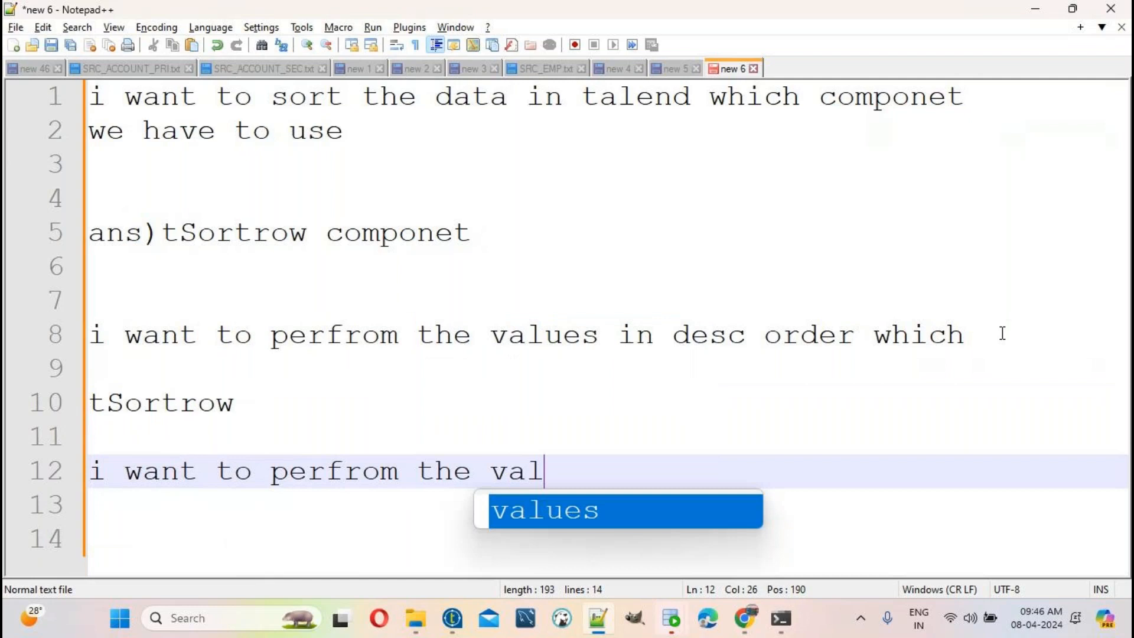
pyautogui.write('ues in asc ')
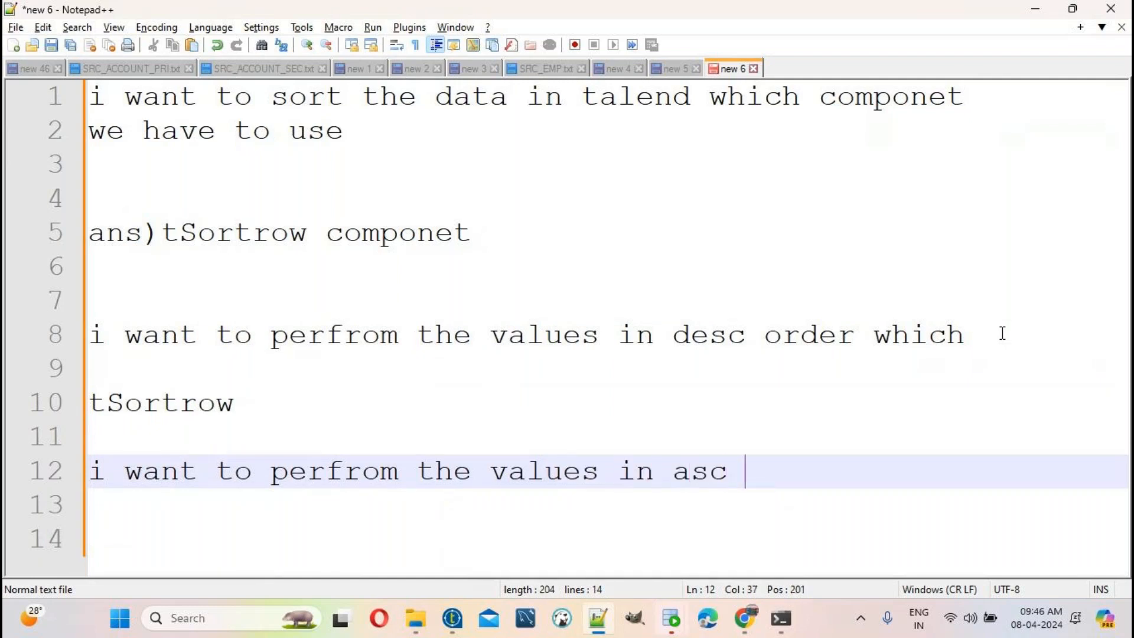
pyautogui.write('order in talend')
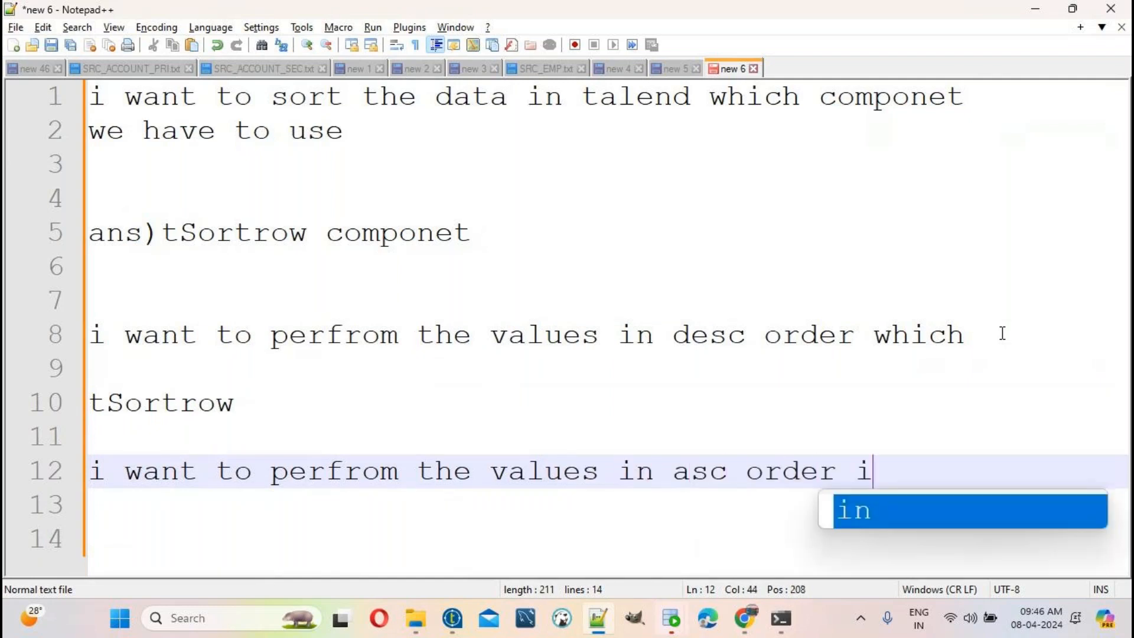
pyautogui.press('Return')
pyautogui.press('Return')
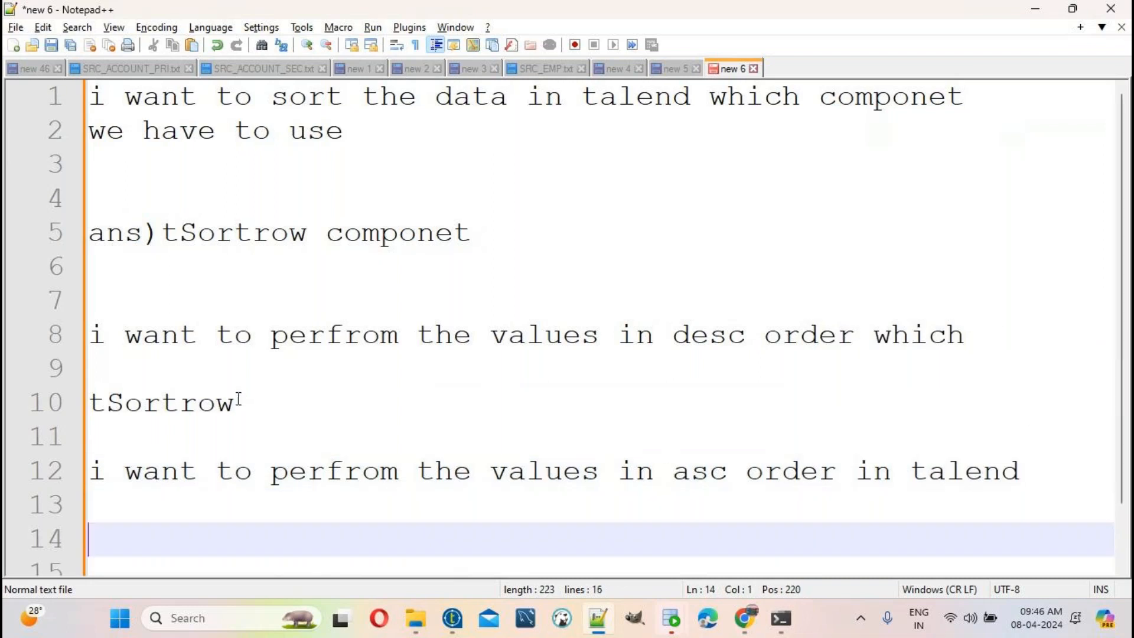
pyautogui.doubleClick(187, 401)
pyautogui.hotkey('ctrl', 'c')
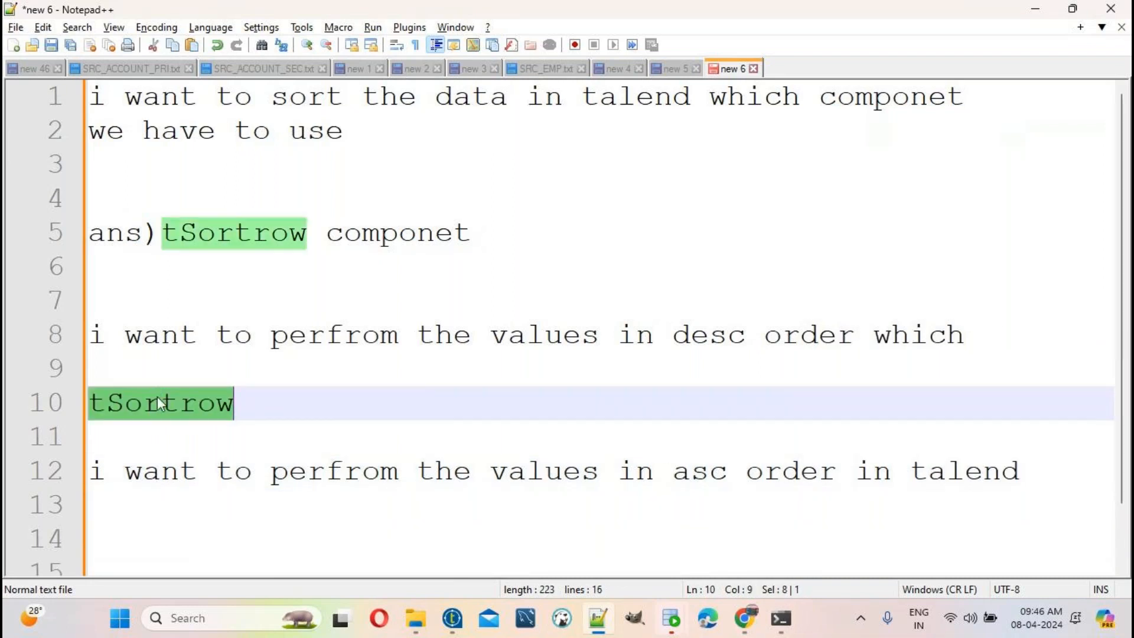
pyautogui.click(159, 509)
pyautogui.hotkey('ctrl', 'v')
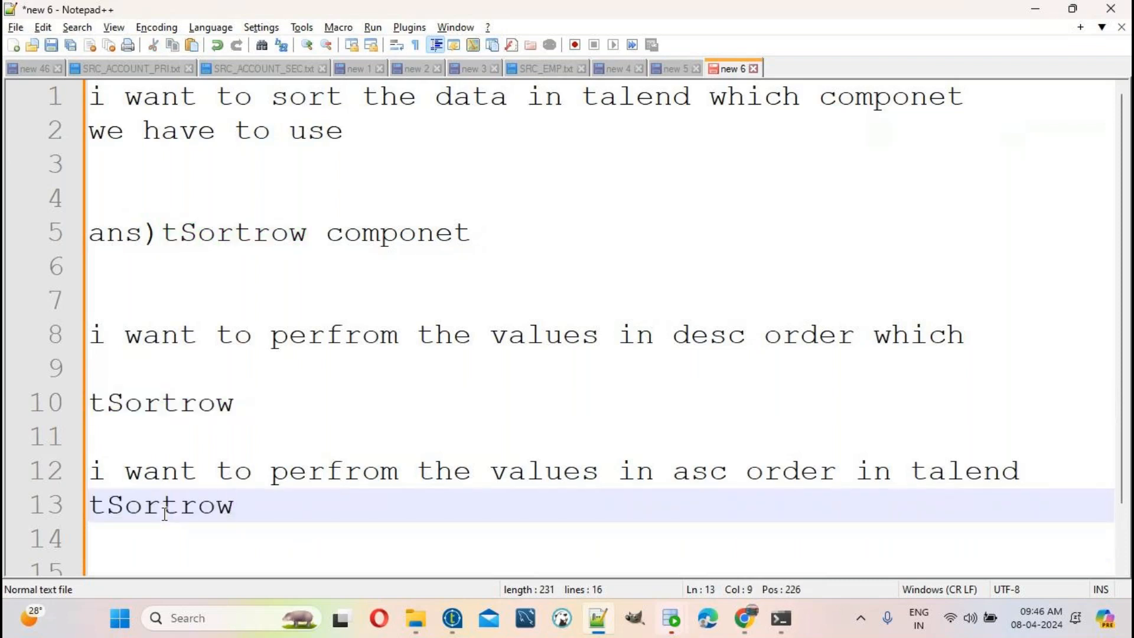
pyautogui.moveTo(235, 406); pyautogui.dragTo(62, 418)
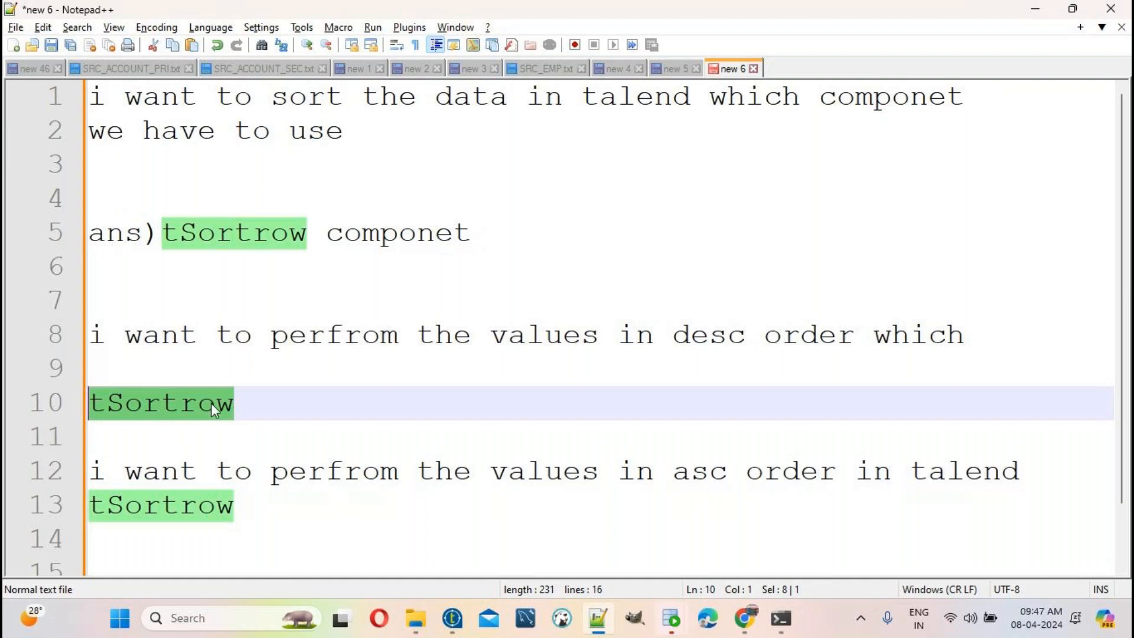
pyautogui.click(458, 628)
pyautogui.click(459, 628)
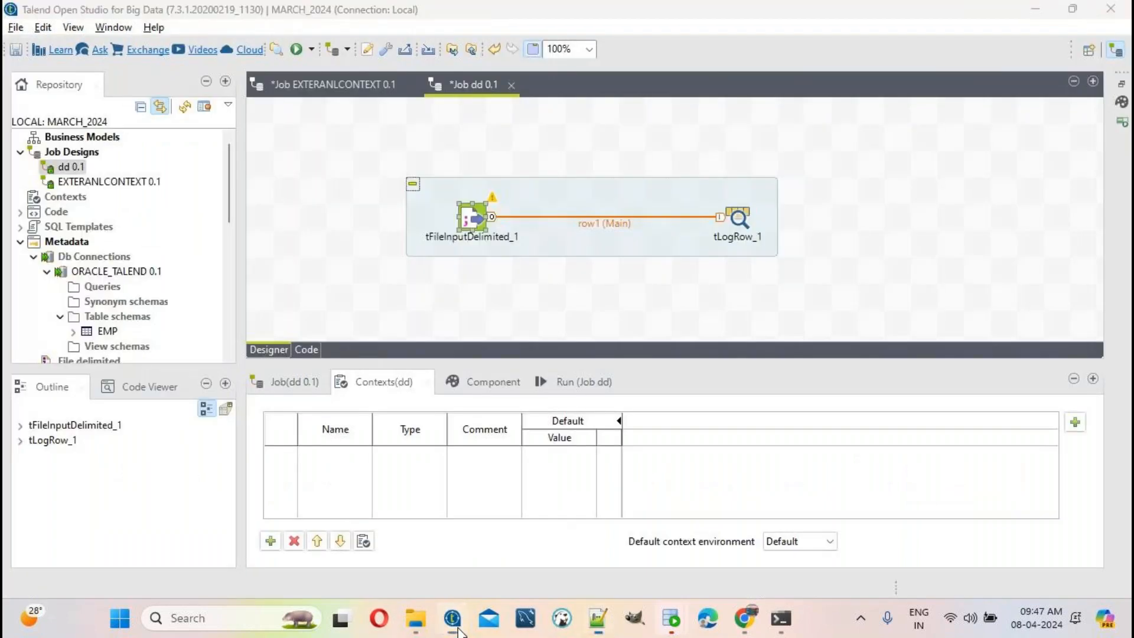
pyautogui.click(296, 451)
pyautogui.press('Return')
pyautogui.press('Return')
# Step: Note 'i want to read the data from text file' with the answer tFileInputDelitmed
pyautogui.write('i wan')
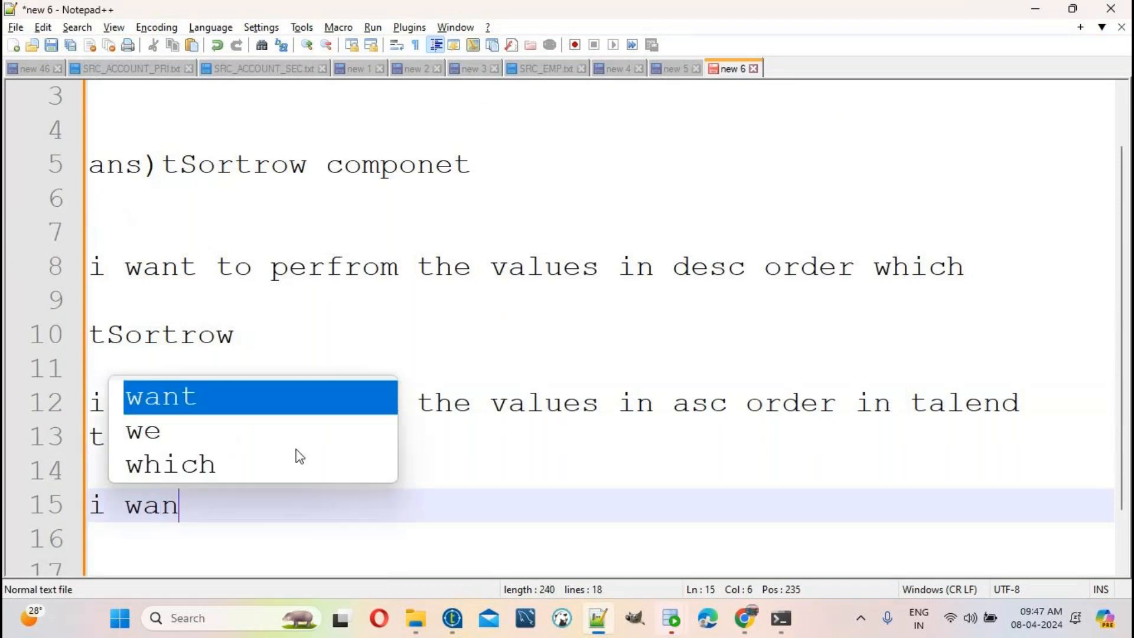
pyautogui.write('t to read the ')
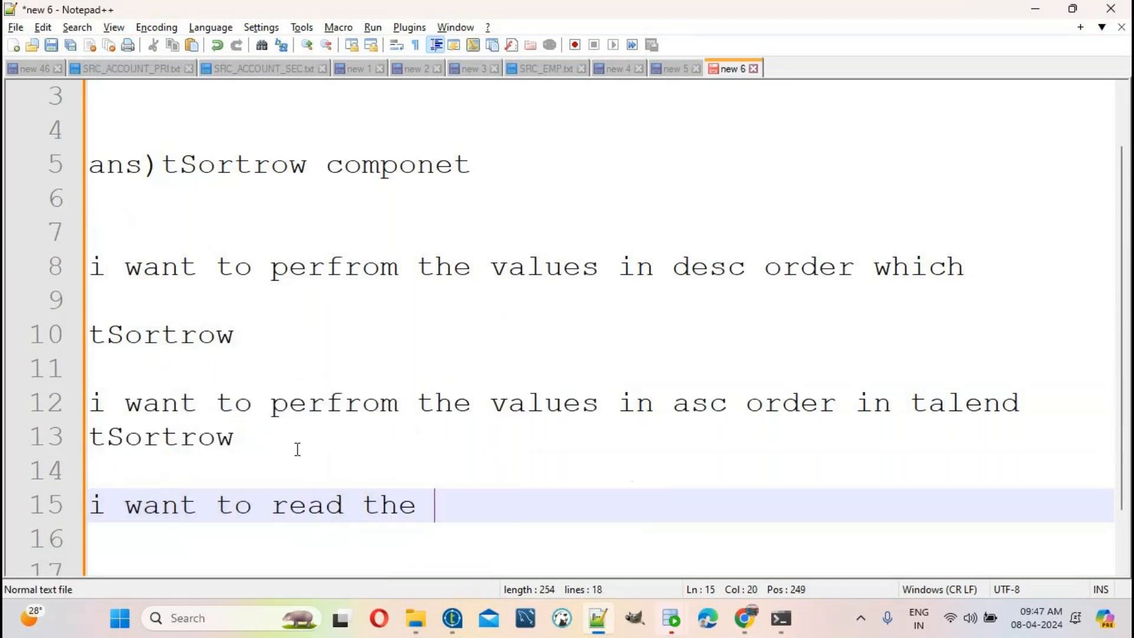
pyautogui.write('data from text file')
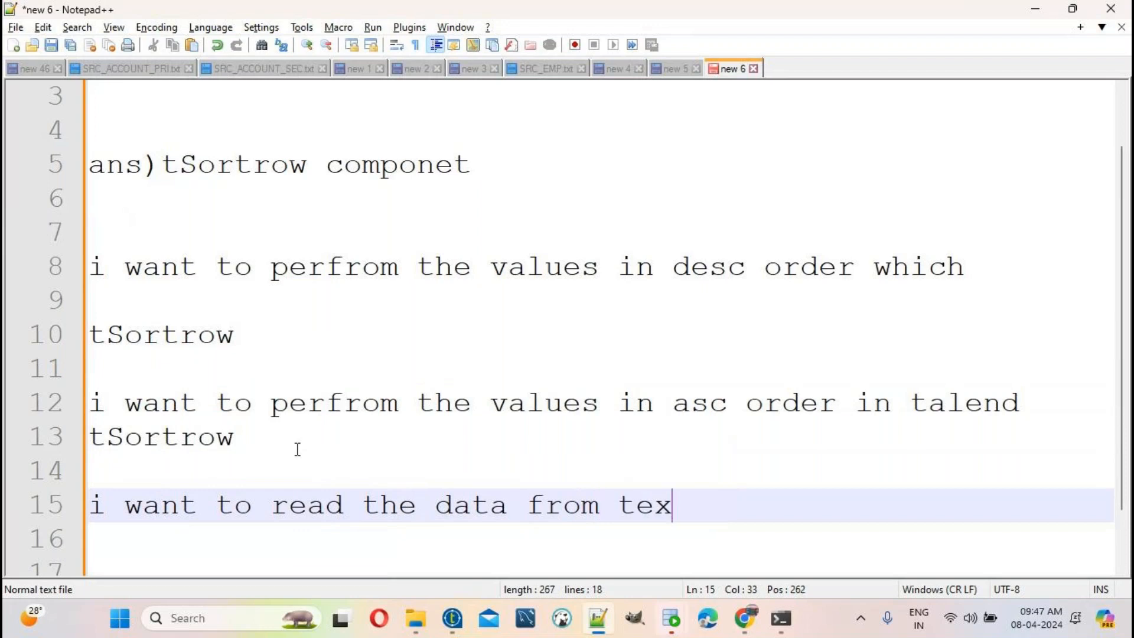
pyautogui.press('Return')
pyautogui.press('Return')
pyautogui.press('Return')
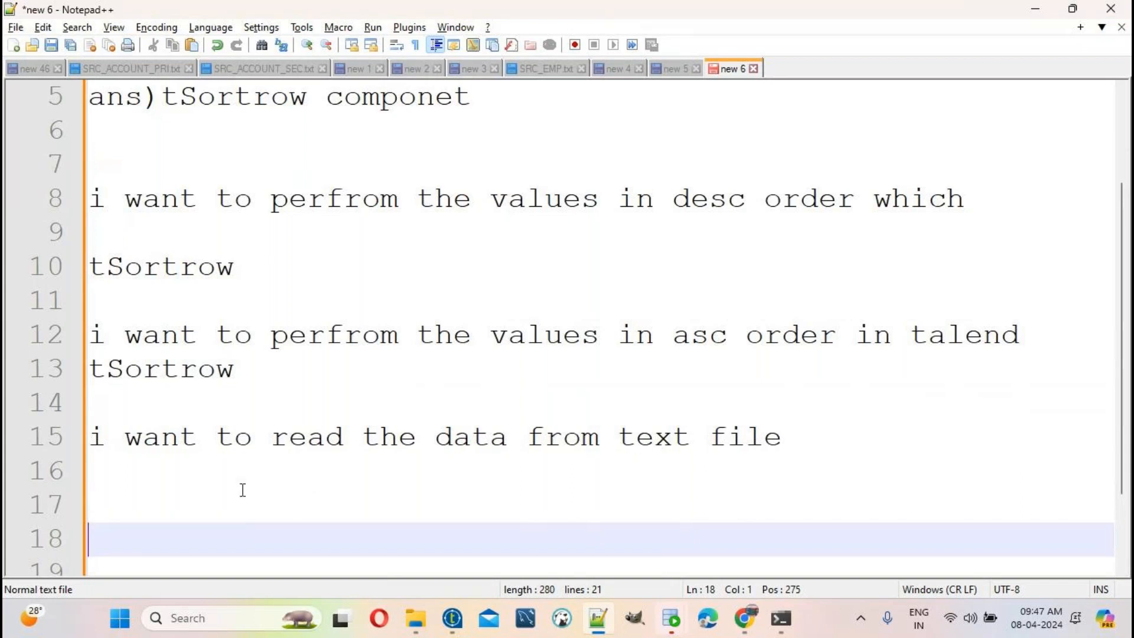
pyautogui.click(183, 500)
pyautogui.write('tFi')
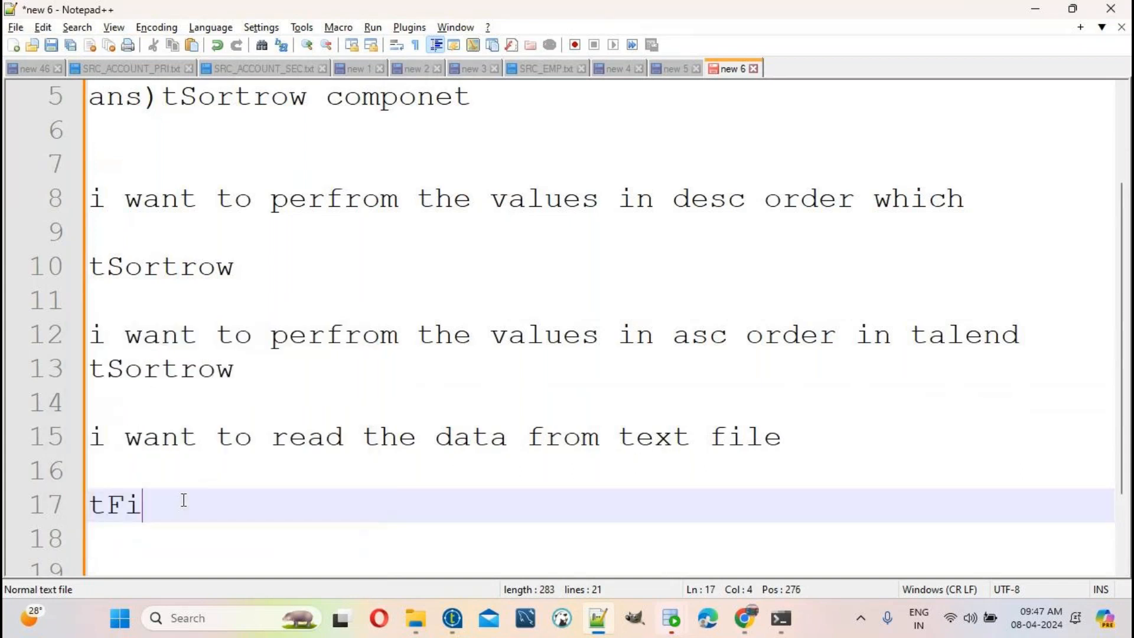
pyautogui.write('leInputDelitmed')
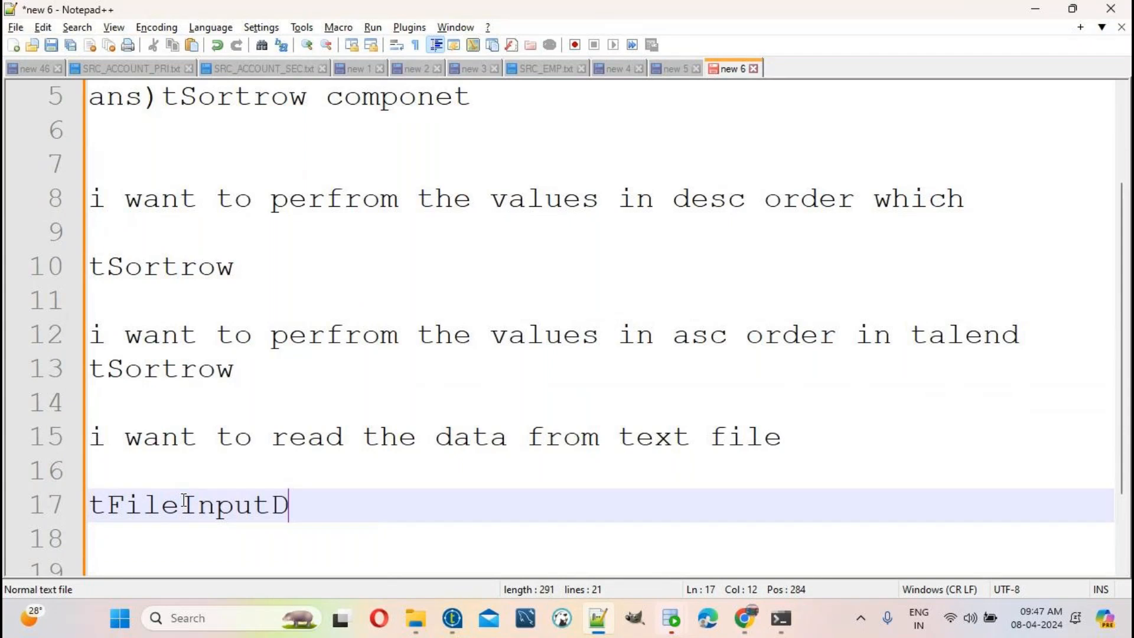
pyautogui.press('Return')
pyautogui.press('Return')
pyautogui.press('Return')
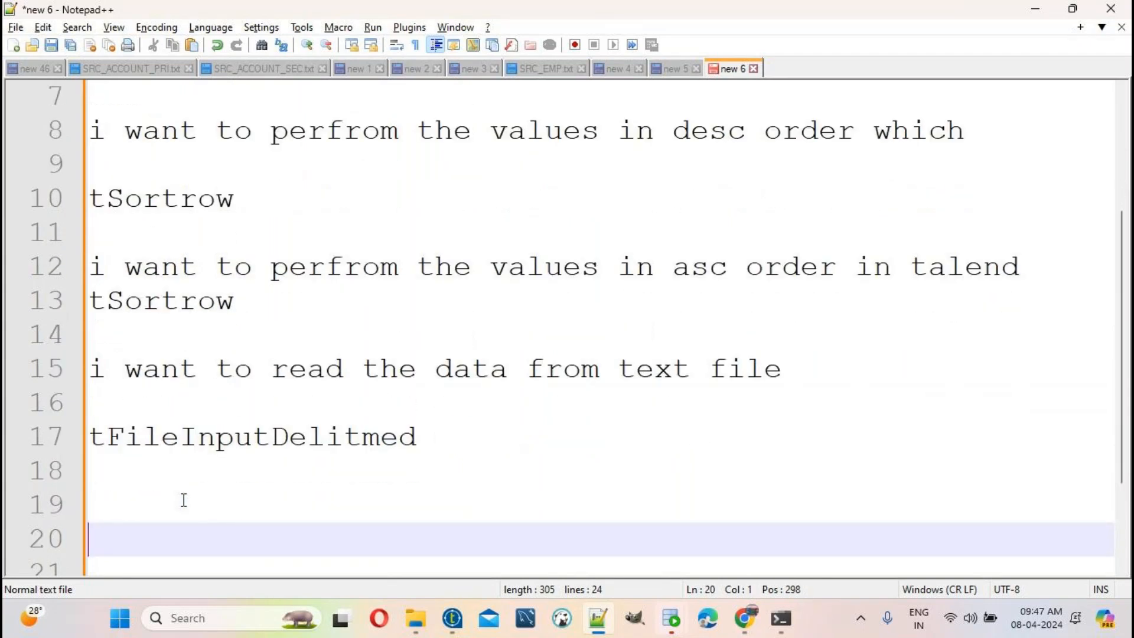
# Step: Add 'i want to load the data into text file', answered tFileoutputDelitmed
pyautogui.write('i want to load the data into text file')
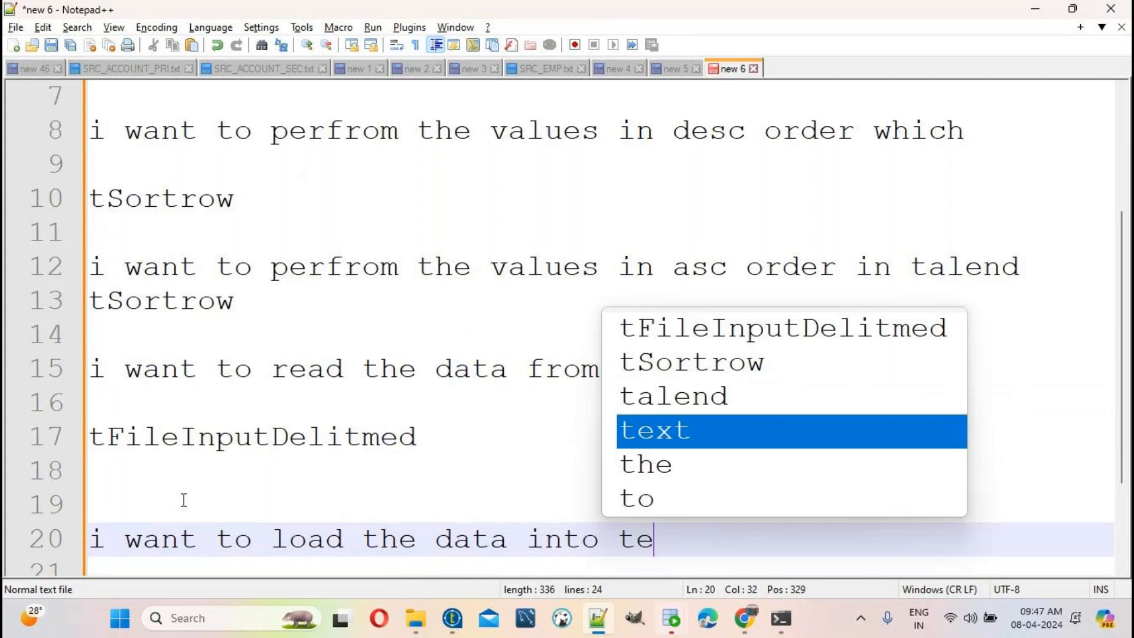
pyautogui.press('Return')
pyautogui.press('Return')
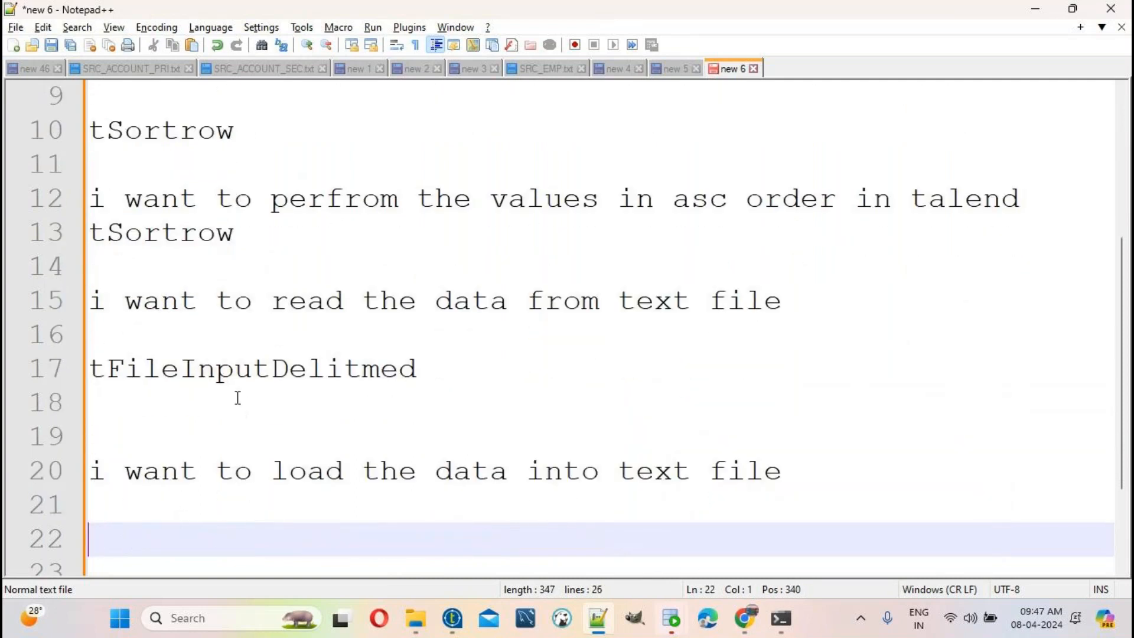
pyautogui.doubleClick(232, 373)
pyautogui.hotkey('ctrl', 'c')
pyautogui.click(226, 507)
pyautogui.hotkey('ctrl', 'v')
pyautogui.click(216, 505)
pyautogui.press('BackSpace')
pyautogui.press('BackSpace')
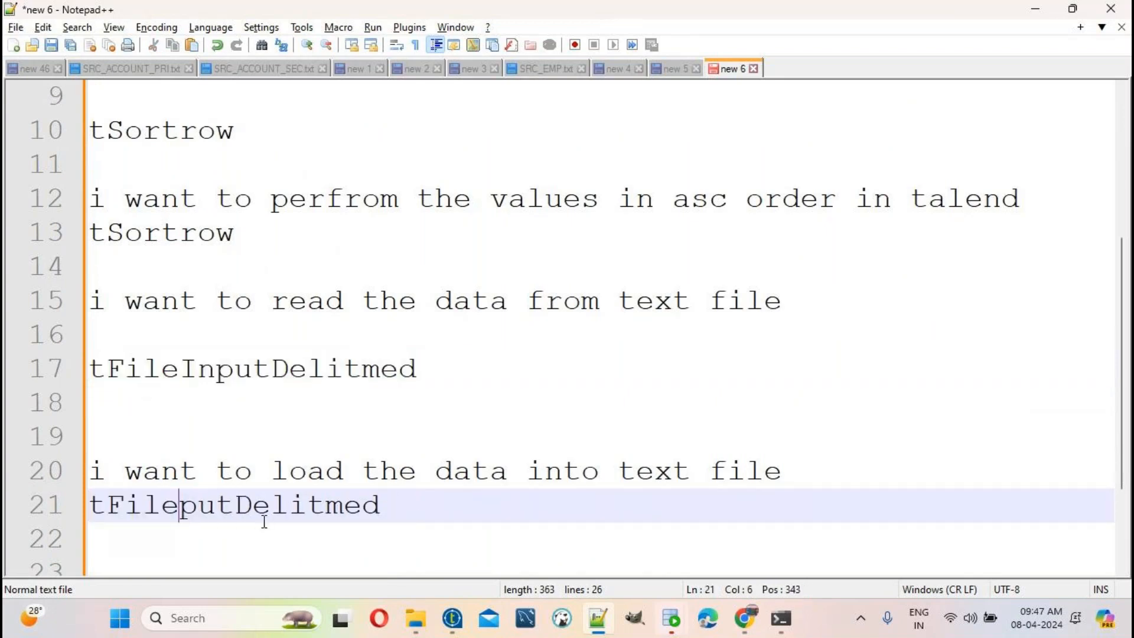
pyautogui.write('out')
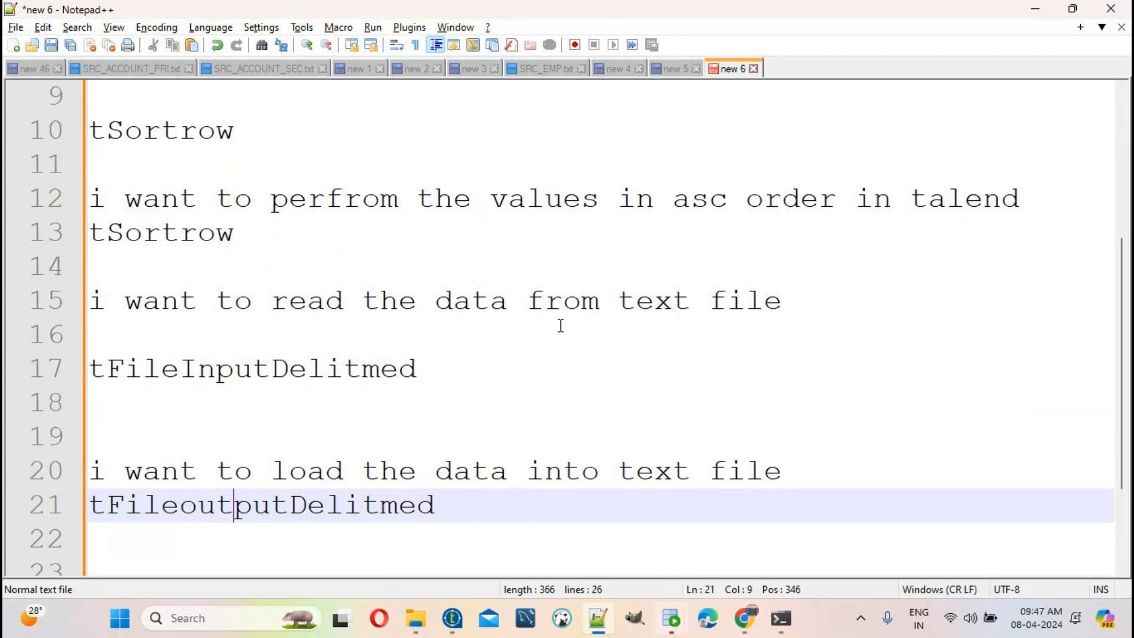
pyautogui.click(289, 369)
pyautogui.doubleClick(289, 369)
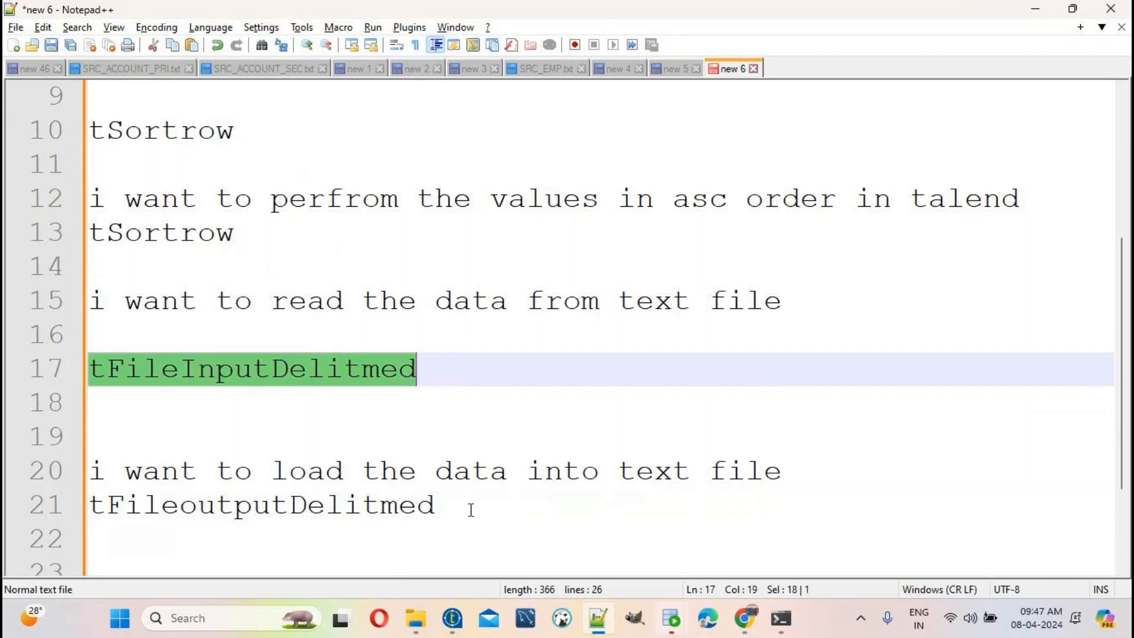
pyautogui.doubleClick(181, 499)
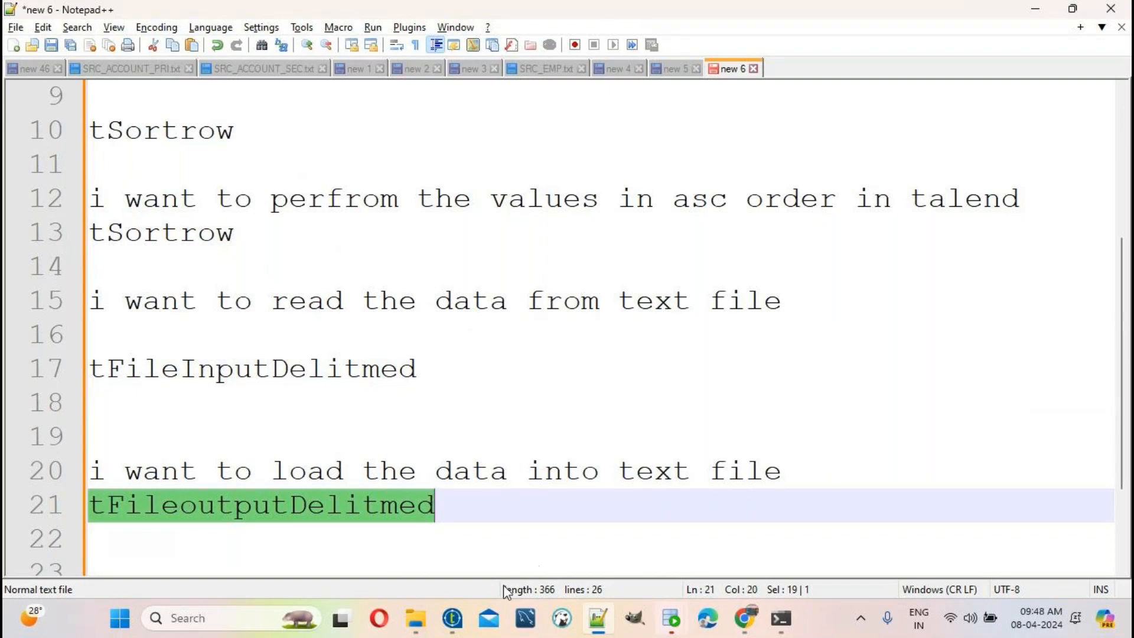
# Step: Save and close the dd and EXTERANLCONTEXT jobs, then start a new job under Job Designs
pyautogui.click(454, 618)
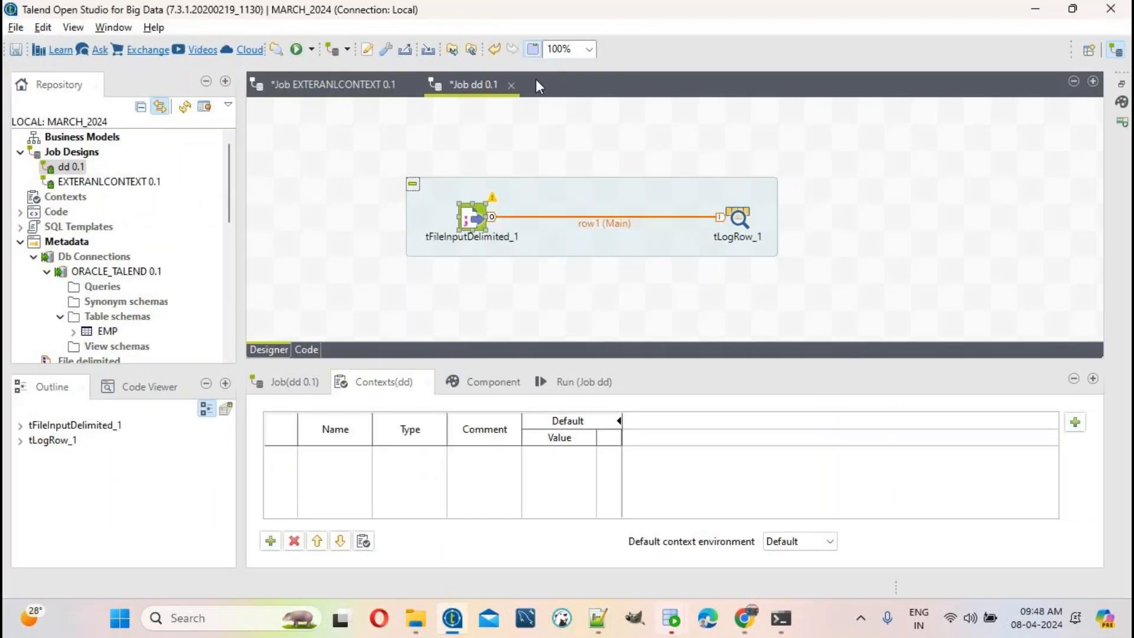
pyautogui.click(512, 85)
pyautogui.click(576, 316)
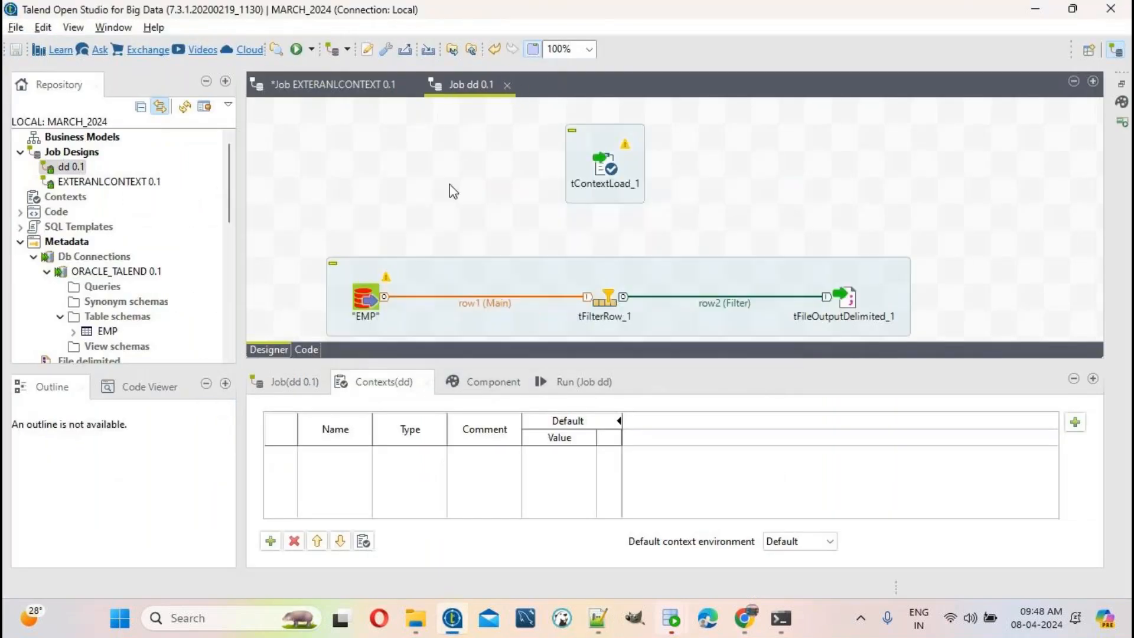
pyautogui.click(409, 86)
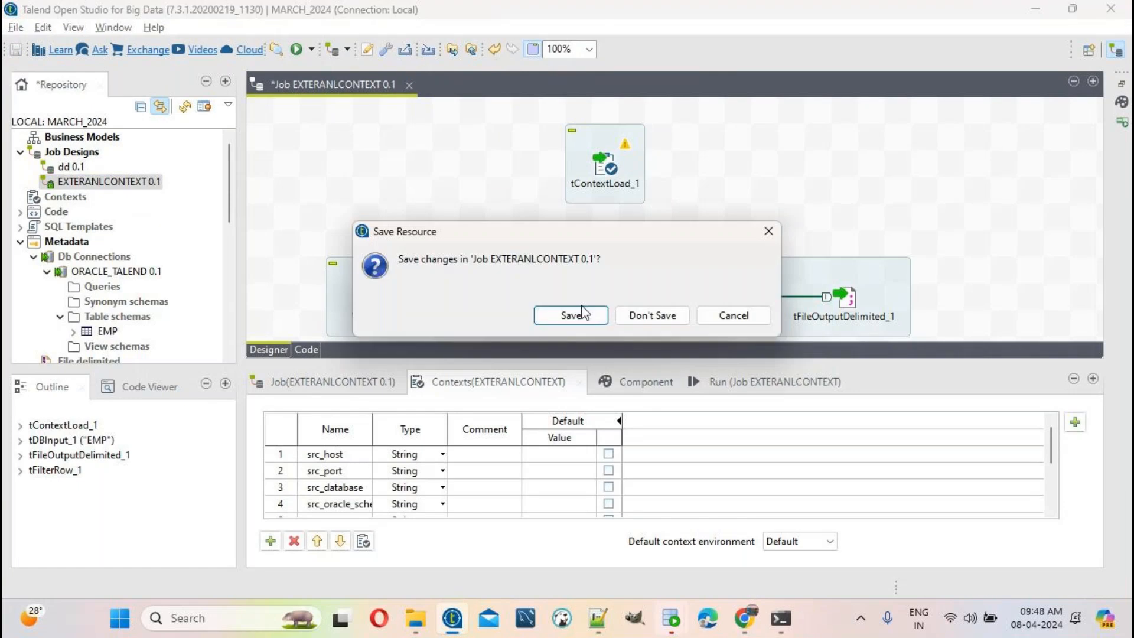
pyautogui.click(583, 319)
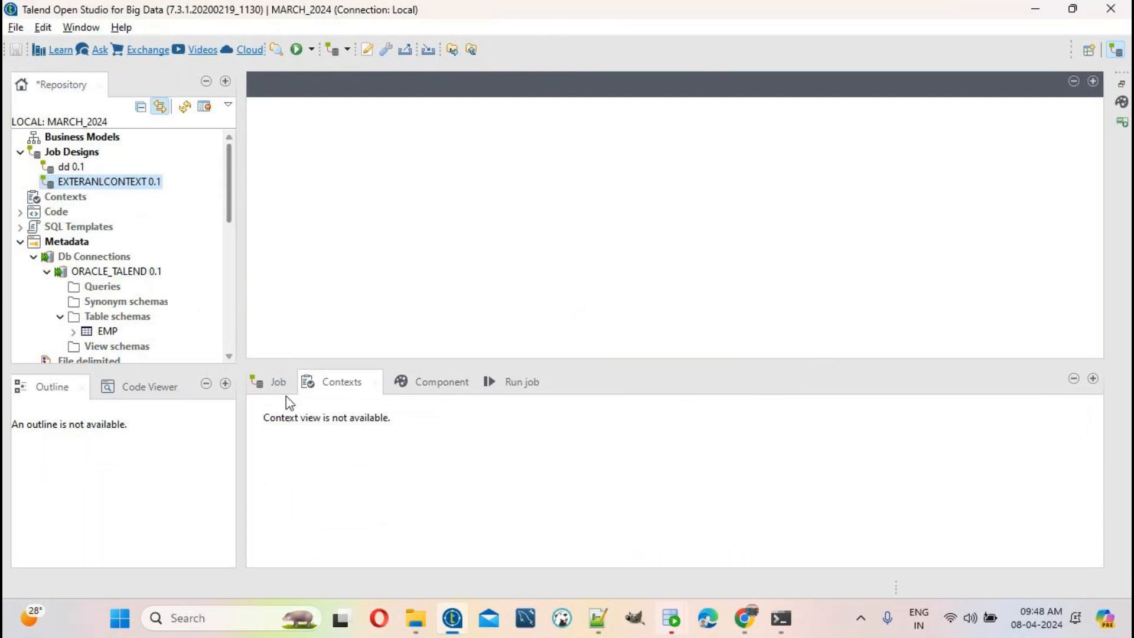
pyautogui.rightClick(86, 155)
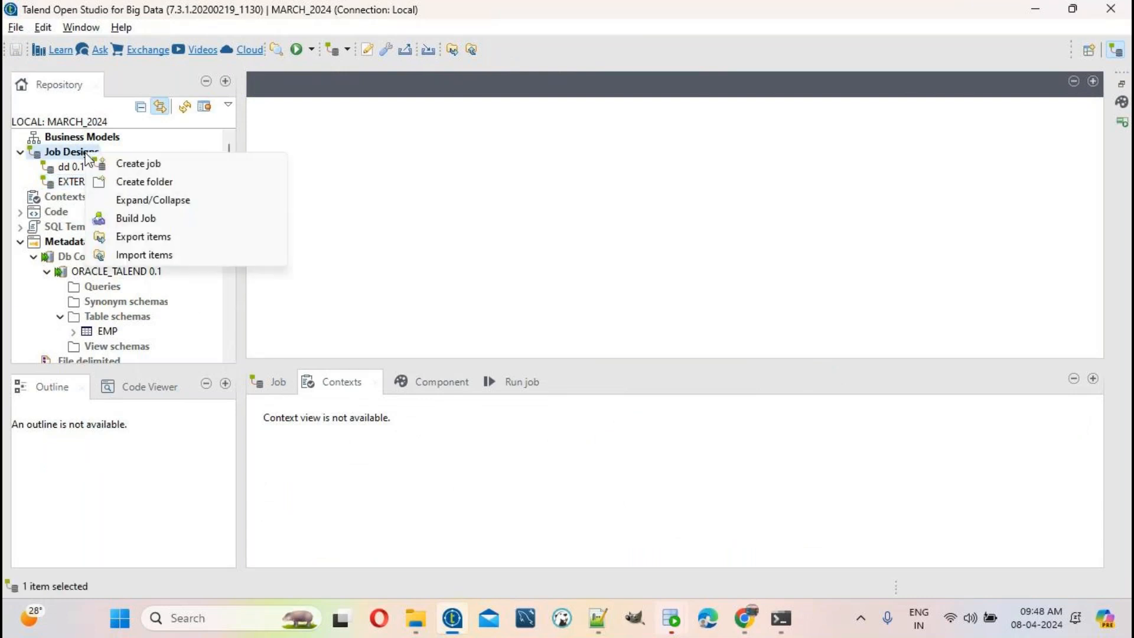
pyautogui.click(136, 165)
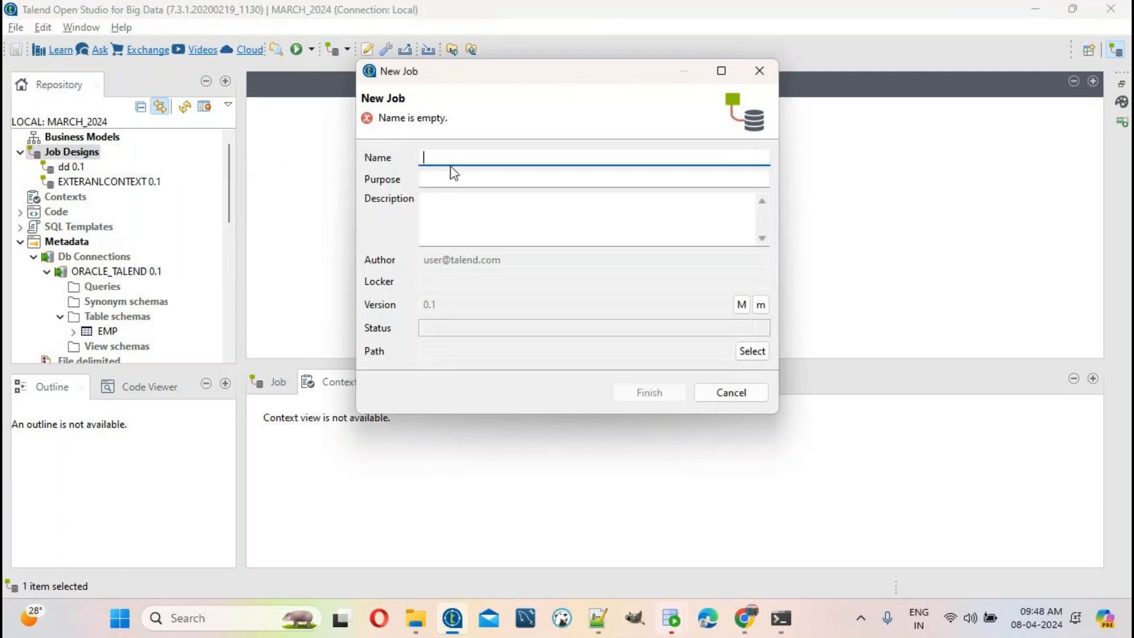
# Step: Name the new job tSortRowex1 and confirm it
pyautogui.write('tSortRowex1')
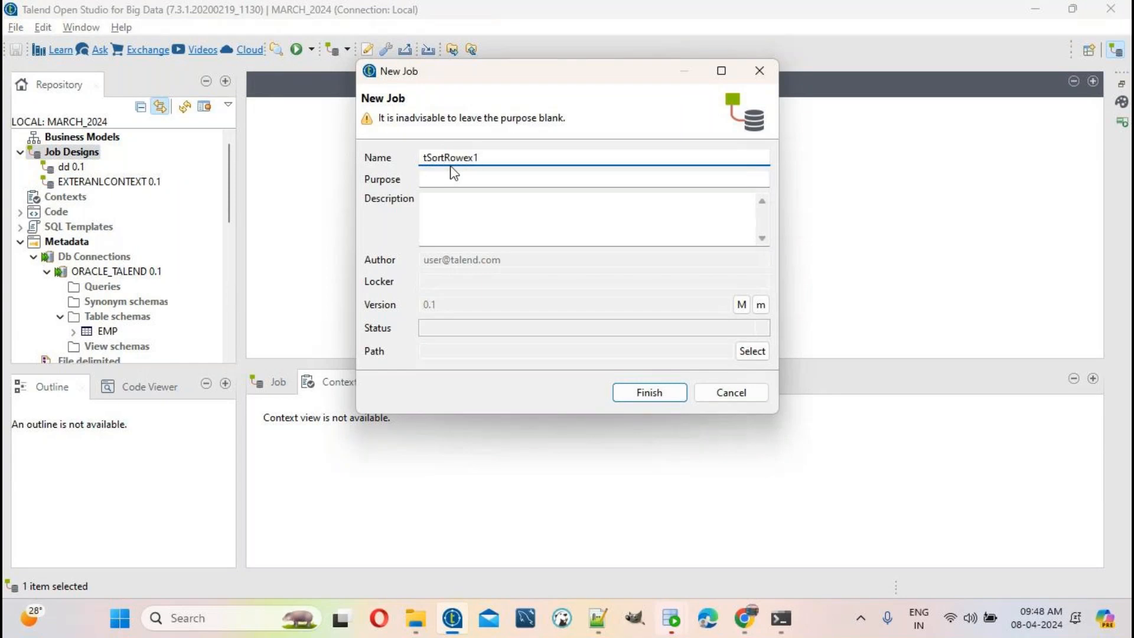
pyautogui.press('Return')
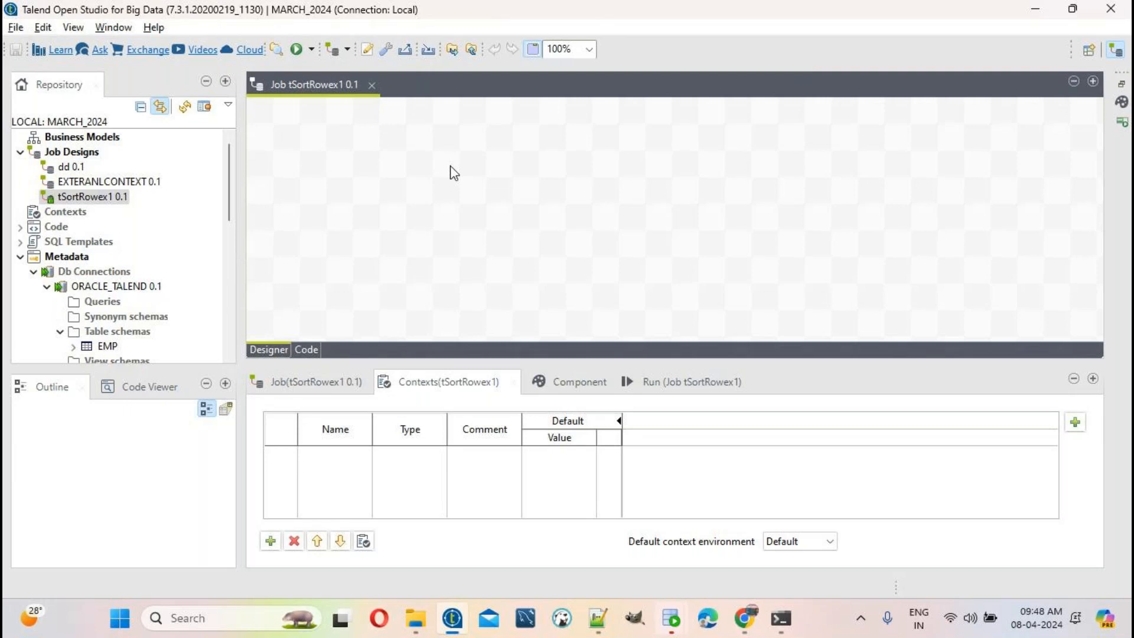
pyautogui.moveTo(396, 254); pyautogui.dragTo(434, 268)
pyautogui.click(357, 198)
pyautogui.write('tFileinpu')
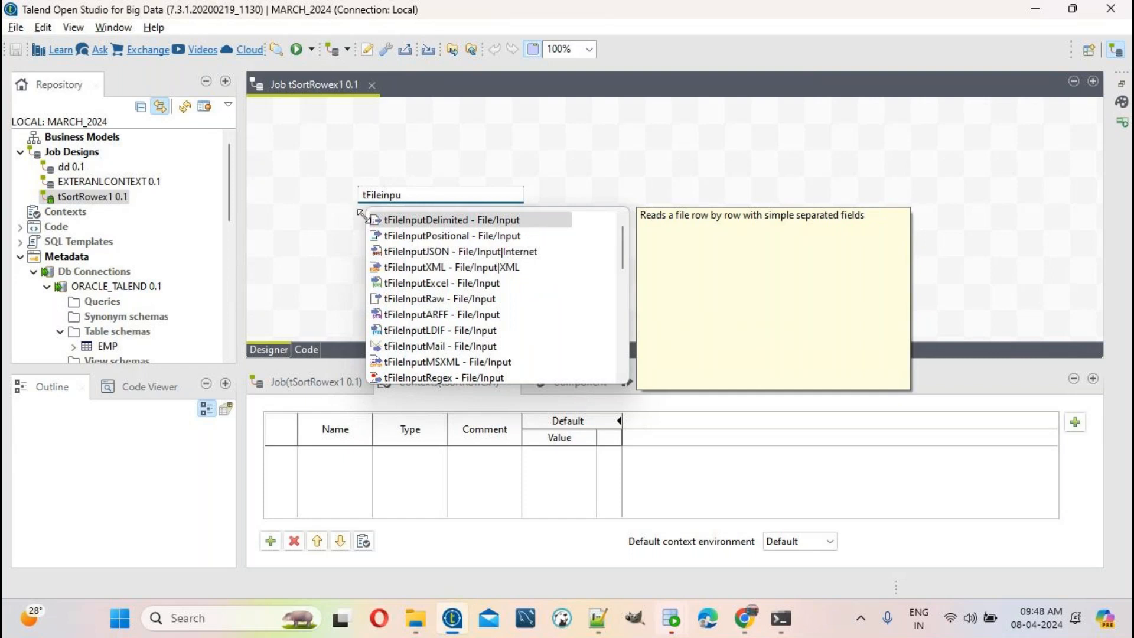
pyautogui.doubleClick(417, 220)
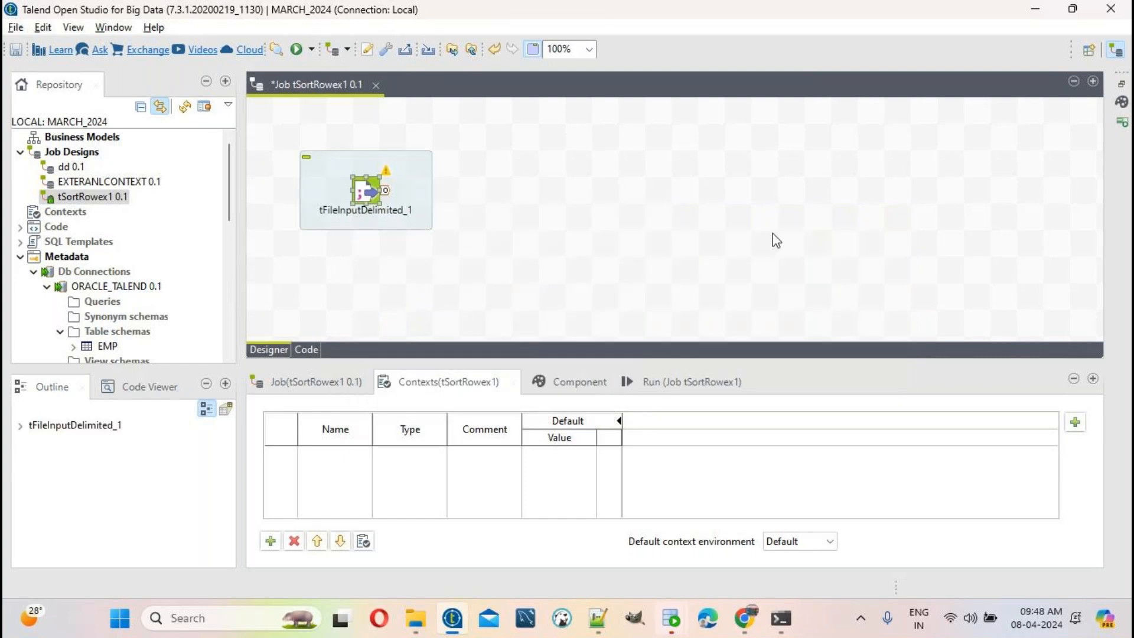
pyautogui.click(817, 190)
pyautogui.write('t')
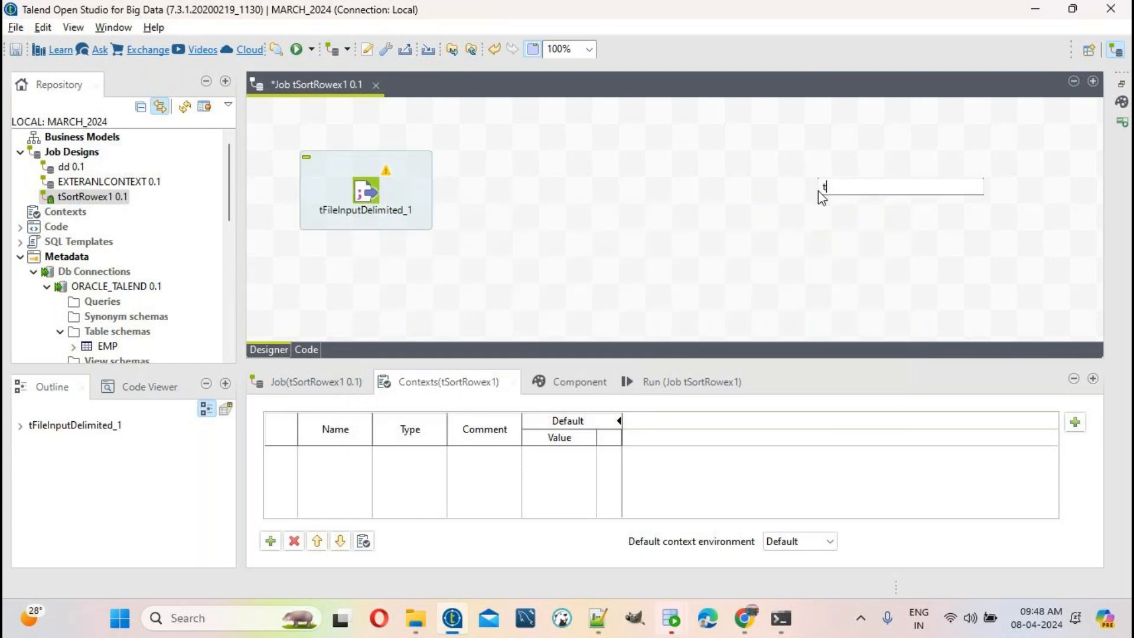
pyautogui.write('fileou')
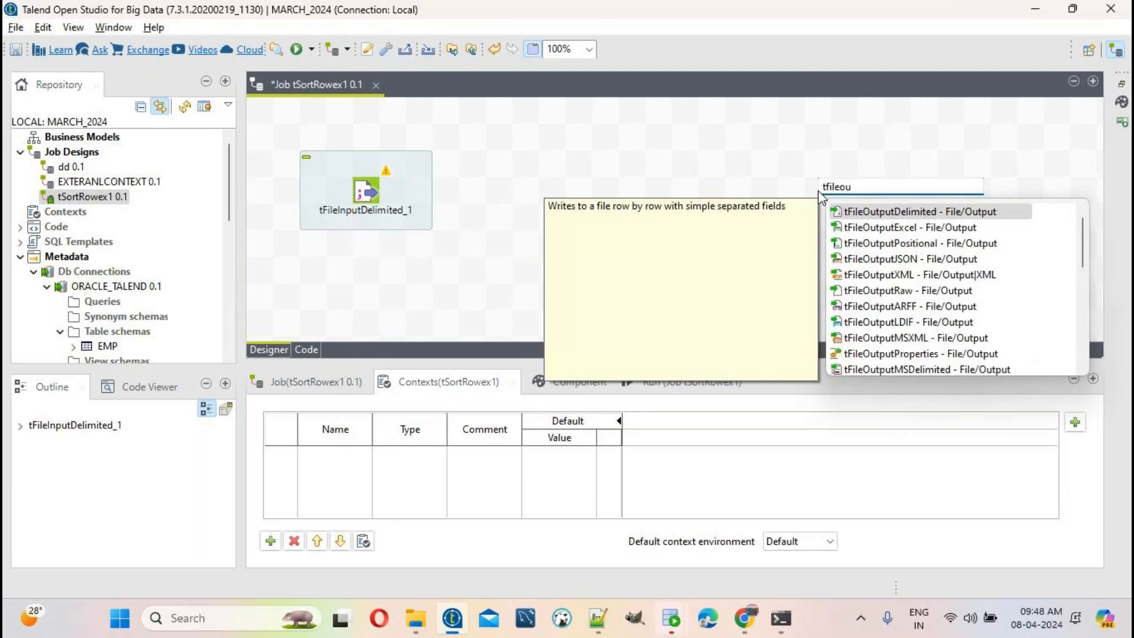
pyautogui.doubleClick(875, 212)
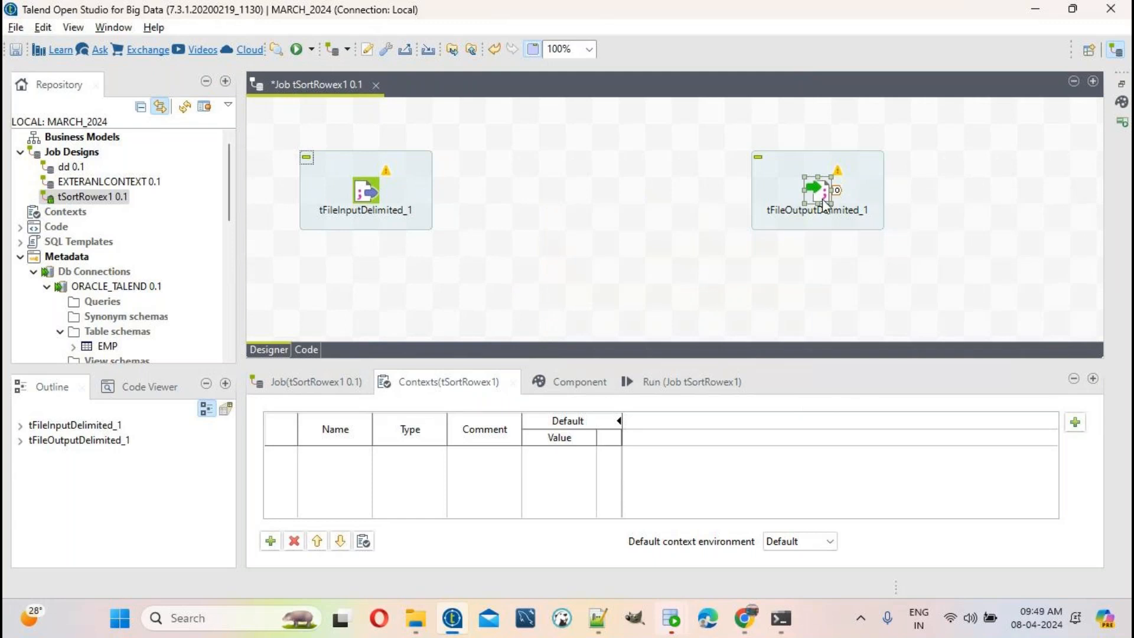
pyautogui.press('Delete')
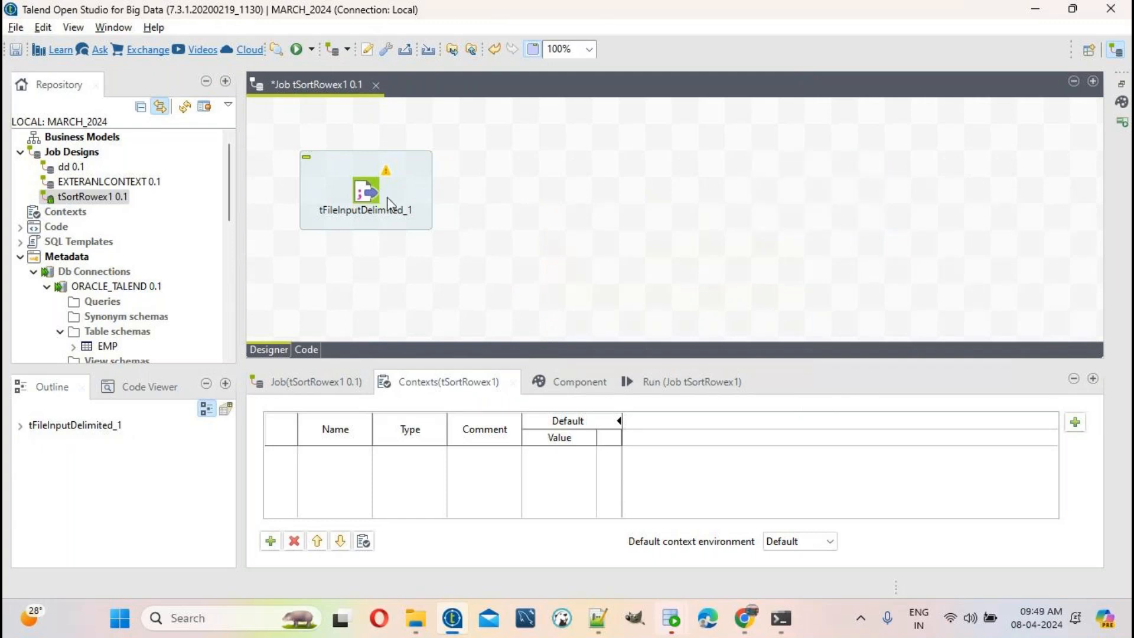
pyautogui.click(387, 202)
pyautogui.press('Delete')
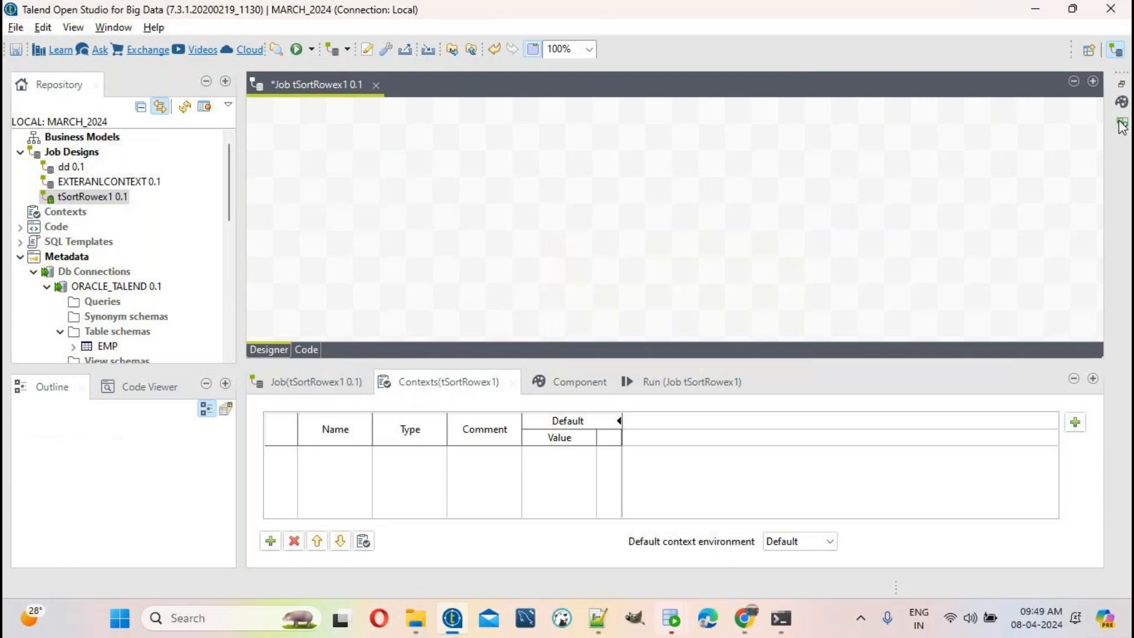
# Step: Drag tFileInputDelimited from the palette's File Input group onto the left of the canvas
pyautogui.click(1123, 104)
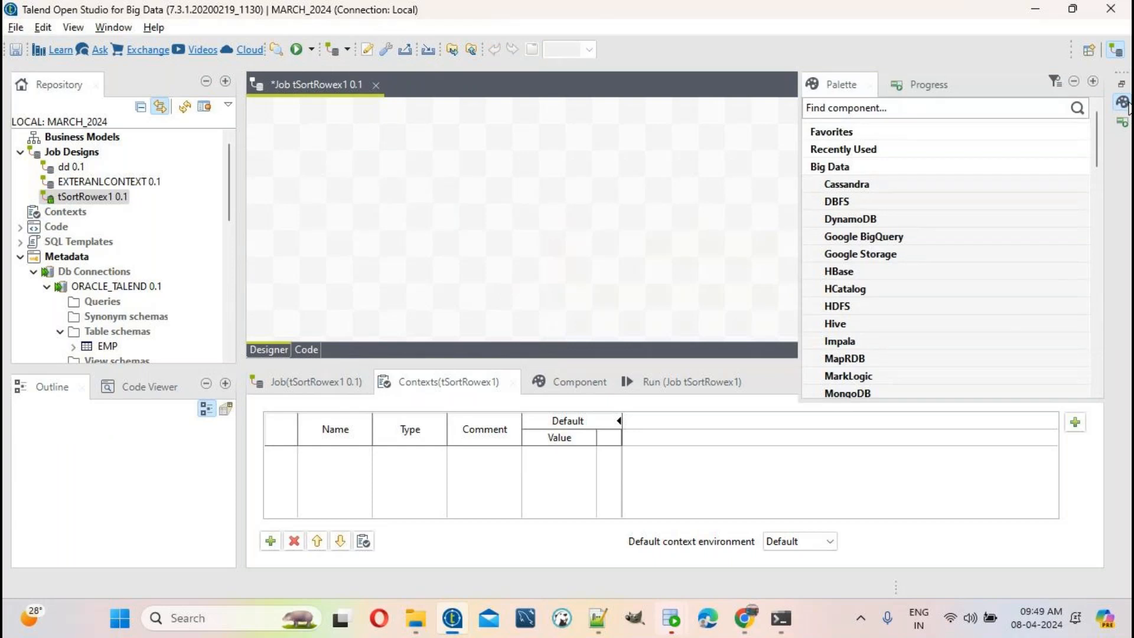
pyautogui.scroll(-2, 888, 346)
pyautogui.scroll(-4, 888, 347)
pyautogui.scroll(-5, 882, 317)
pyautogui.scroll(-2, 883, 317)
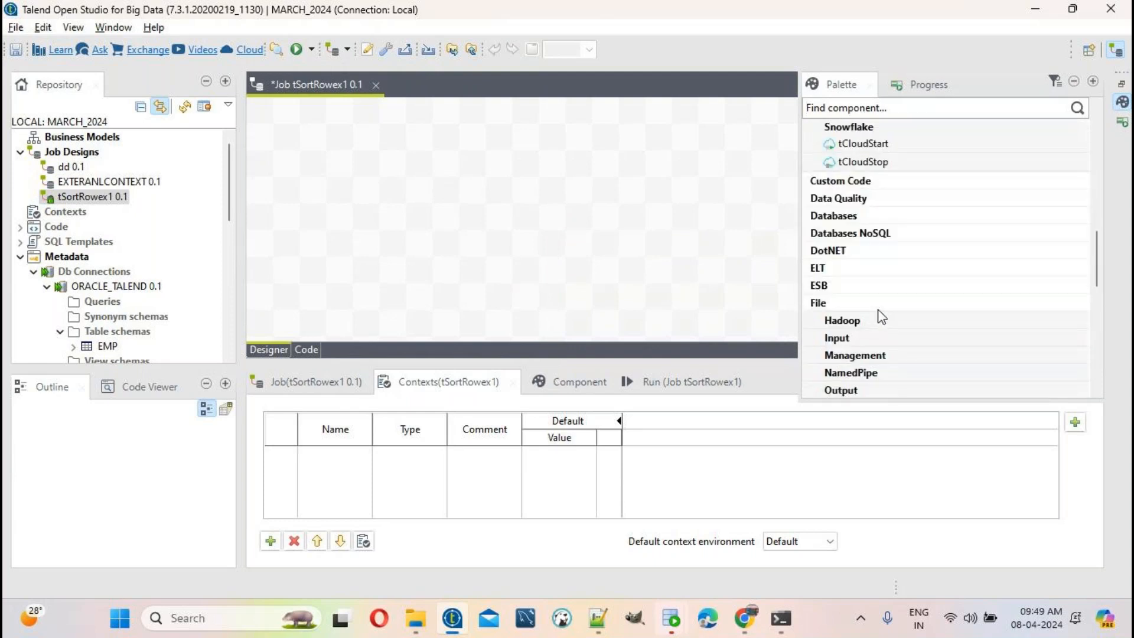
pyautogui.click(828, 302)
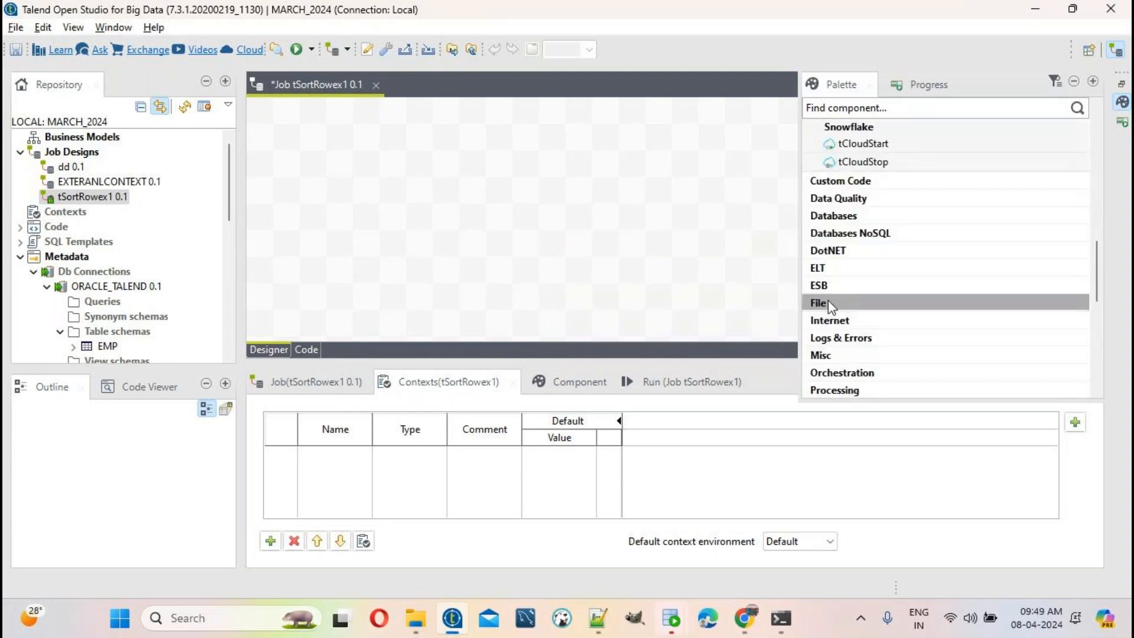
pyautogui.click(829, 302)
pyautogui.scroll(-2, 833, 293)
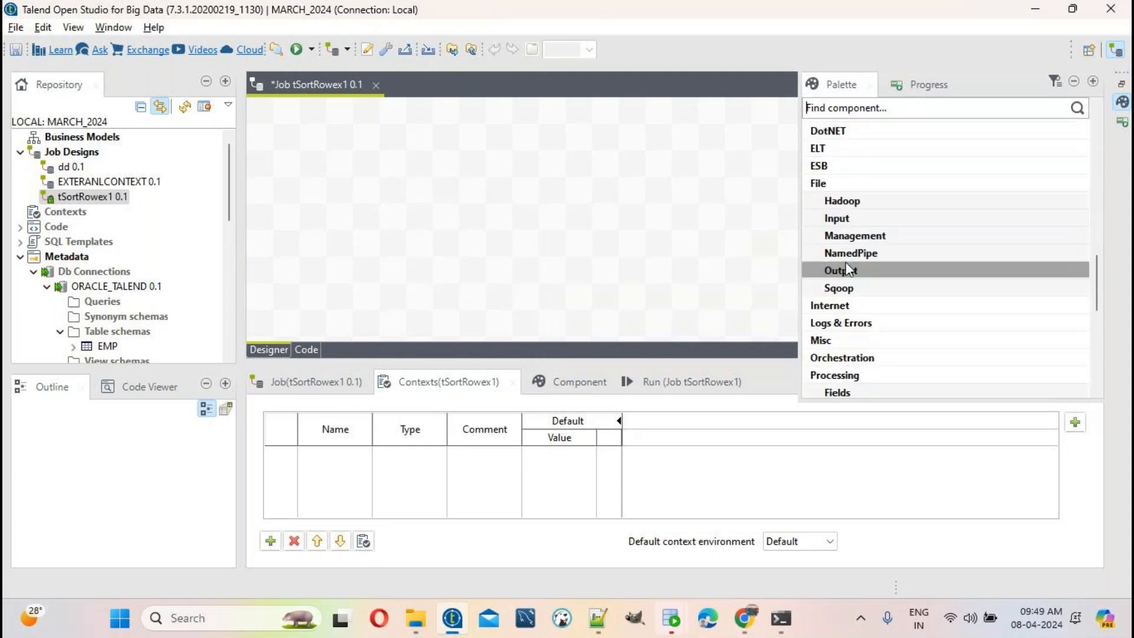
pyautogui.click(849, 220)
pyautogui.click(895, 271)
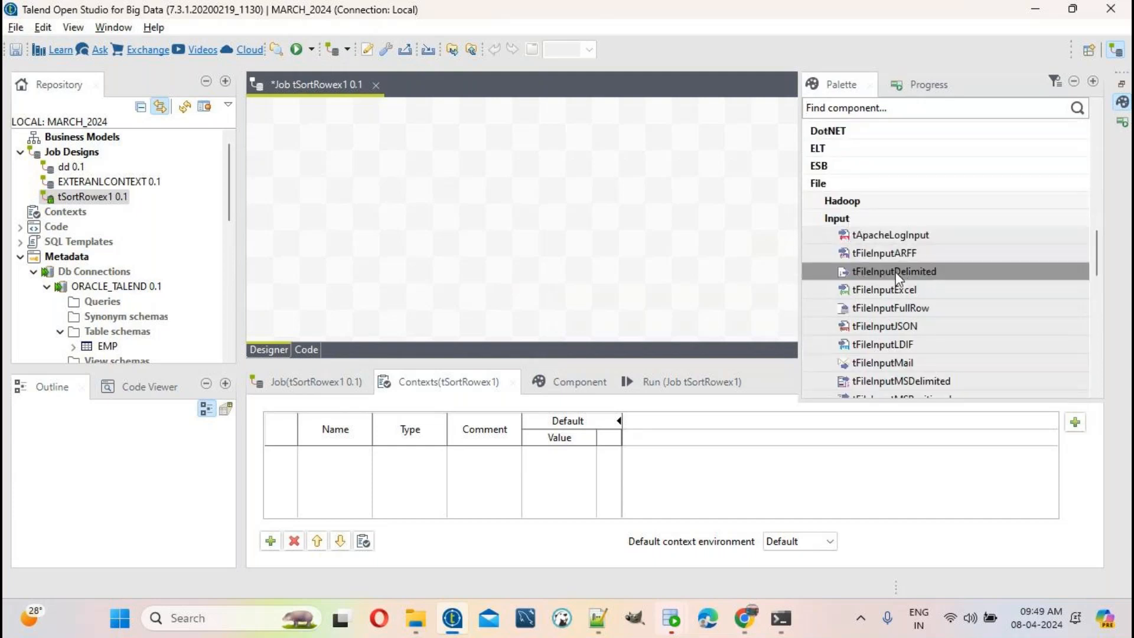
pyautogui.moveTo(891, 280); pyautogui.dragTo(491, 248)
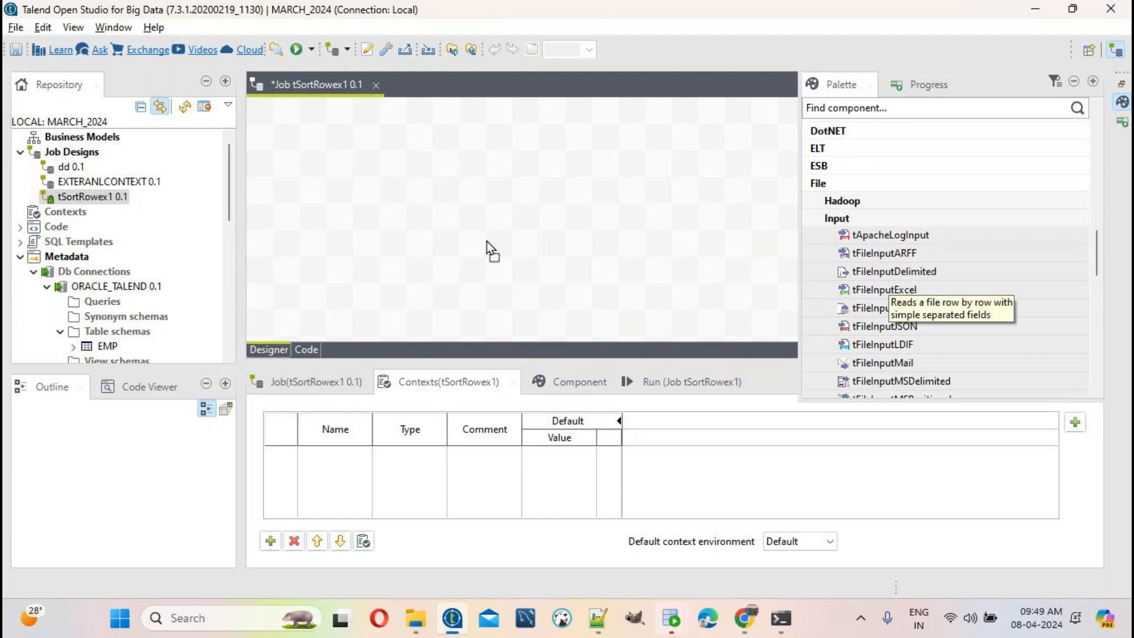
pyautogui.moveTo(347, 195); pyautogui.dragTo(345, 193)
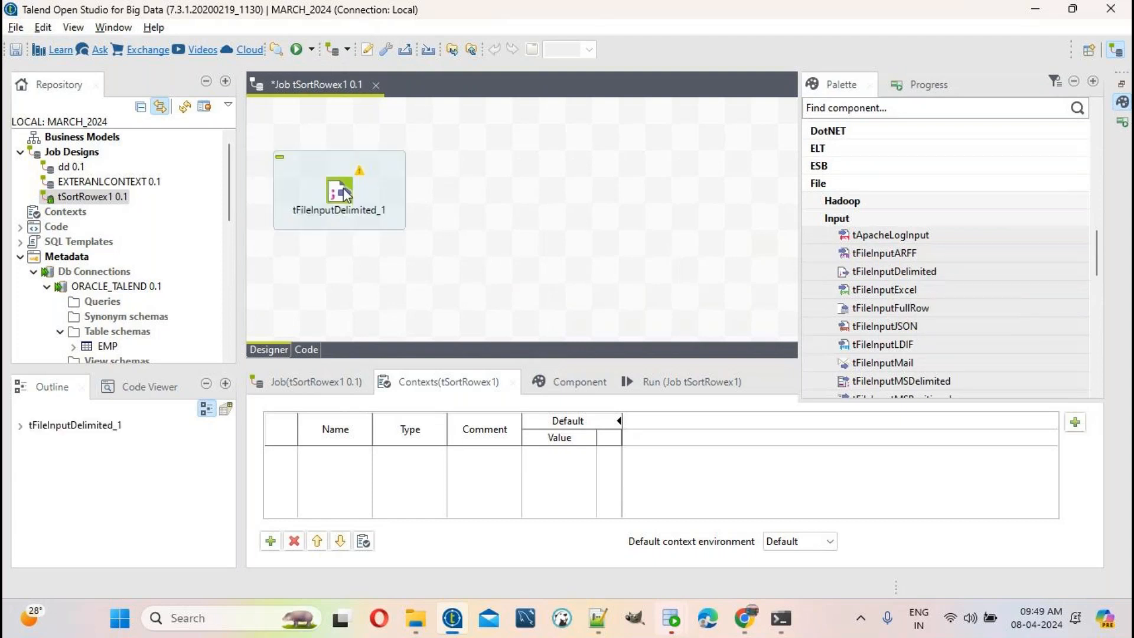
# Step: Place tFileOutputDelimited from the File Output group at the right of the canvas
pyautogui.click(860, 183)
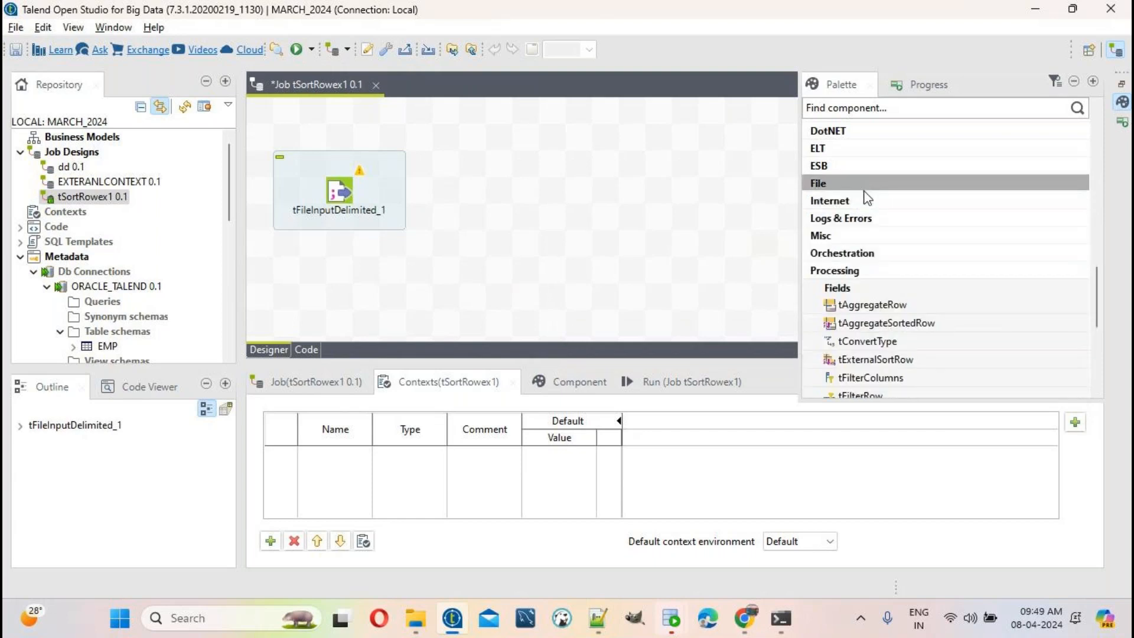
pyautogui.click(857, 185)
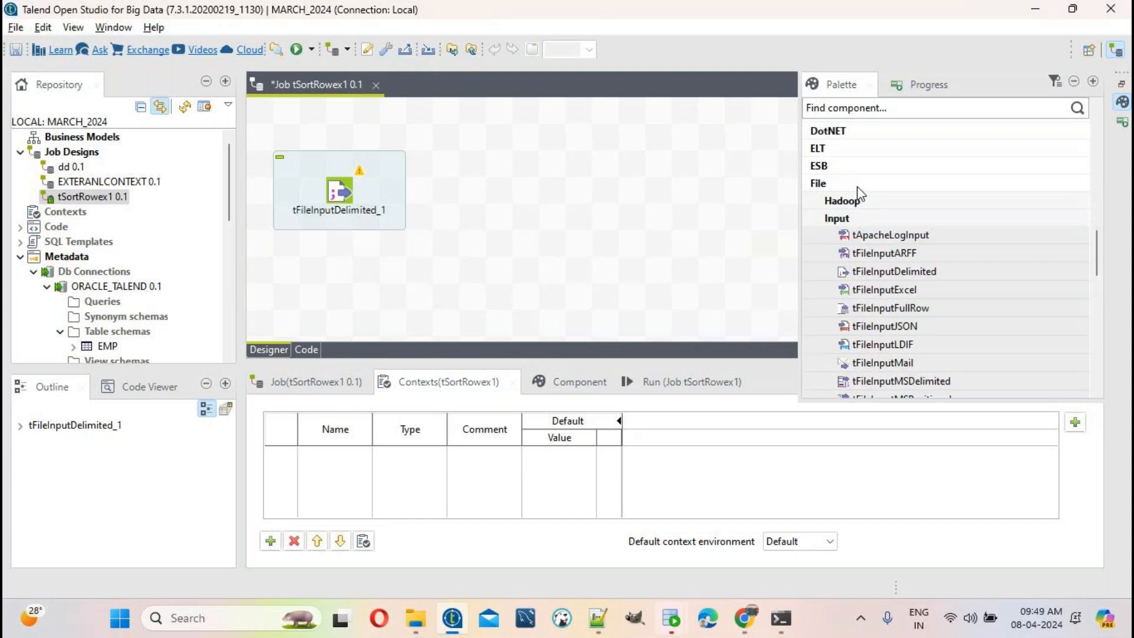
pyautogui.click(862, 221)
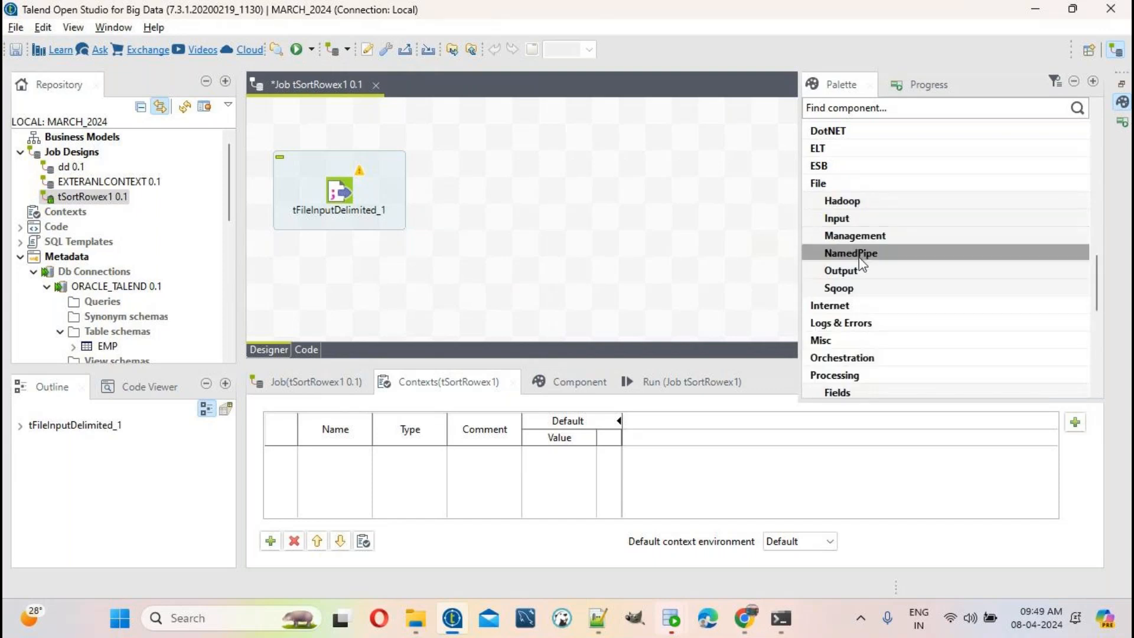
pyautogui.click(860, 270)
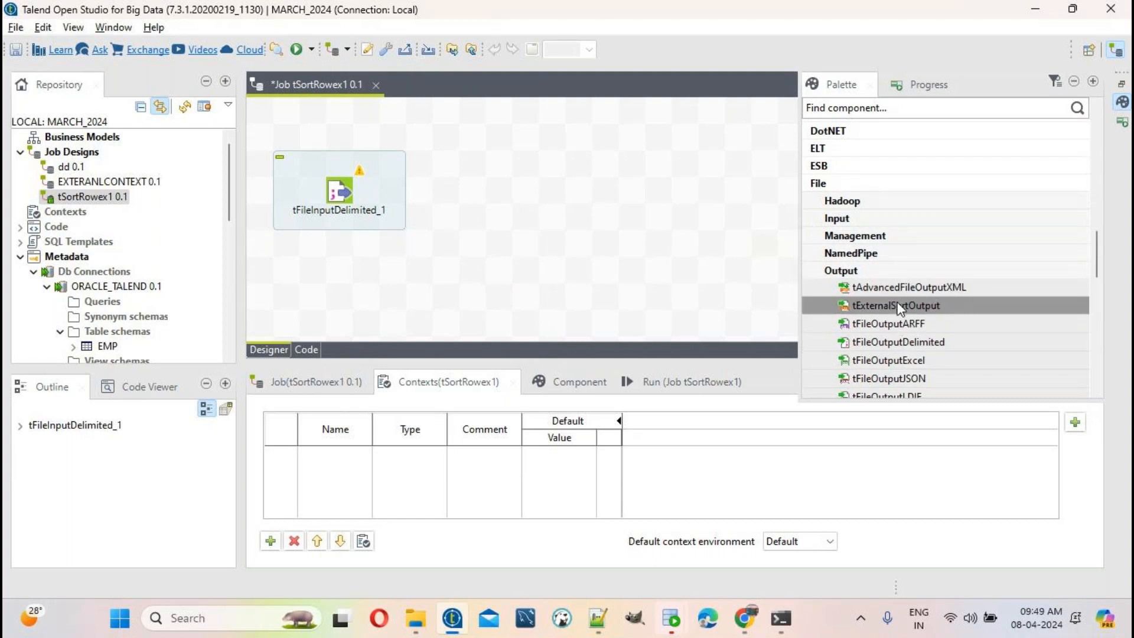
pyautogui.moveTo(902, 346); pyautogui.dragTo(716, 239)
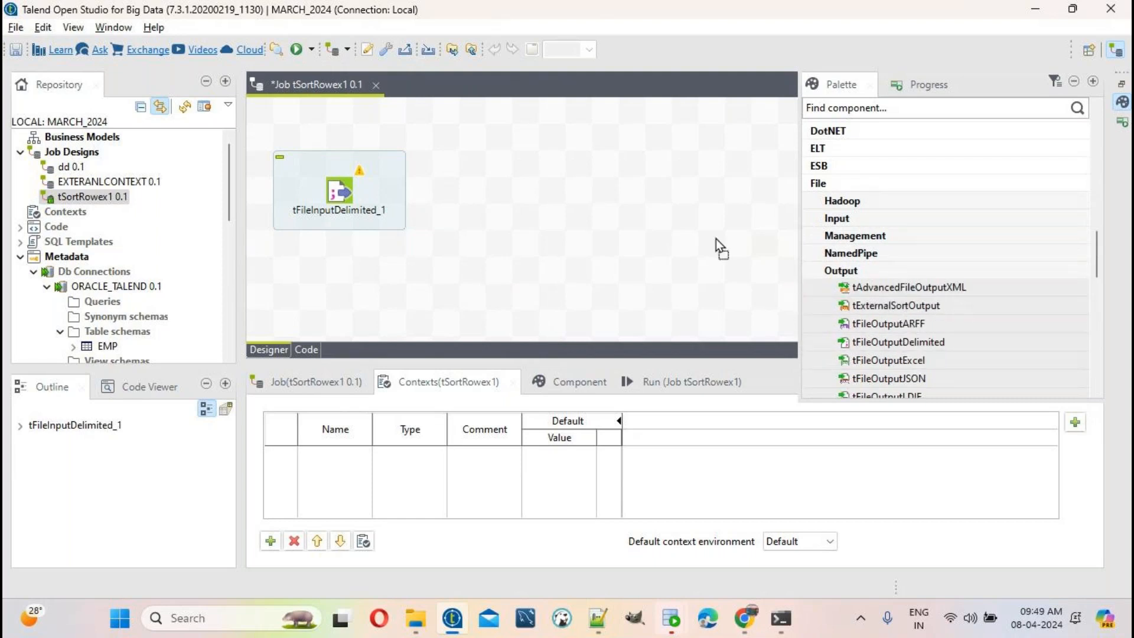
pyautogui.moveTo(689, 180); pyautogui.dragTo(691, 191)
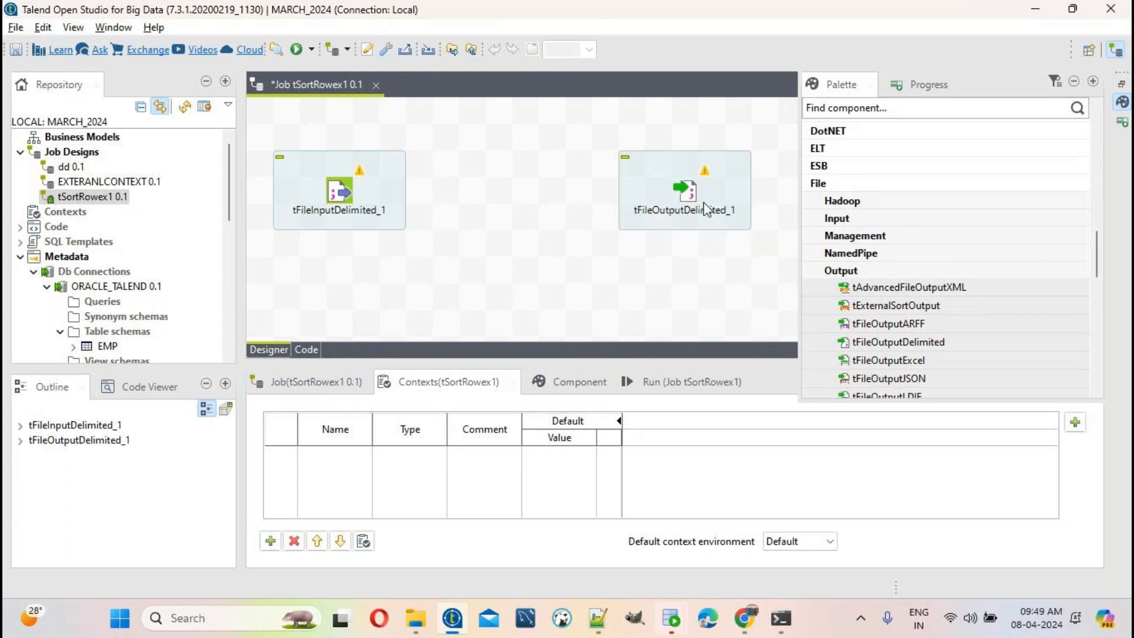
# Step: Place tSortRow between the input and output, then marquee-select all three components
pyautogui.scroll(-7, 996, 281)
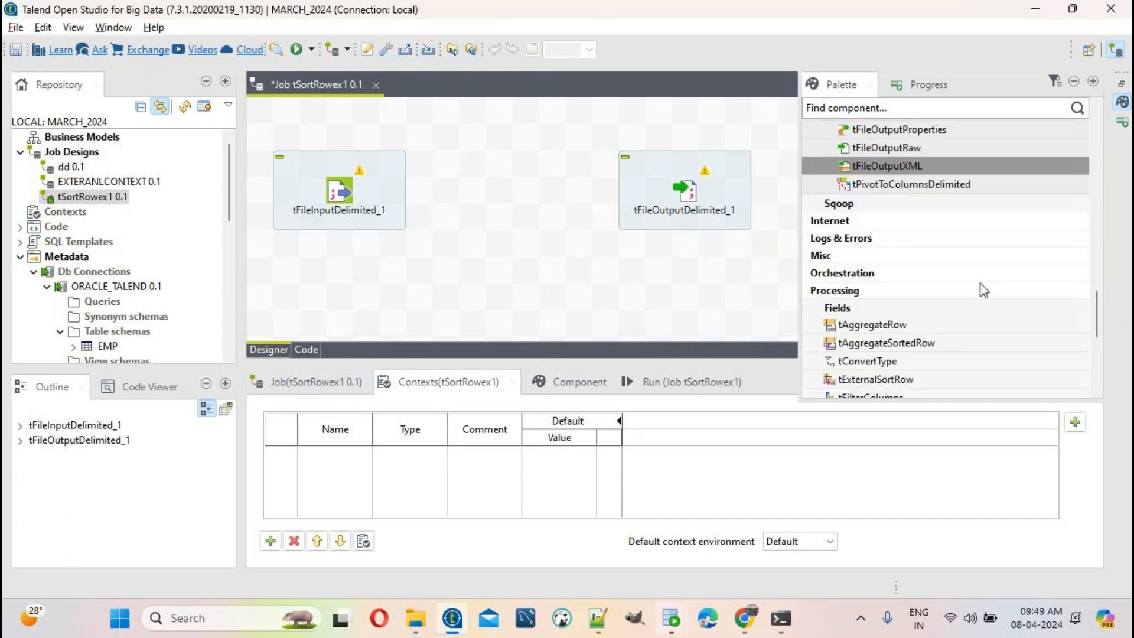
pyautogui.scroll(-3, 984, 290)
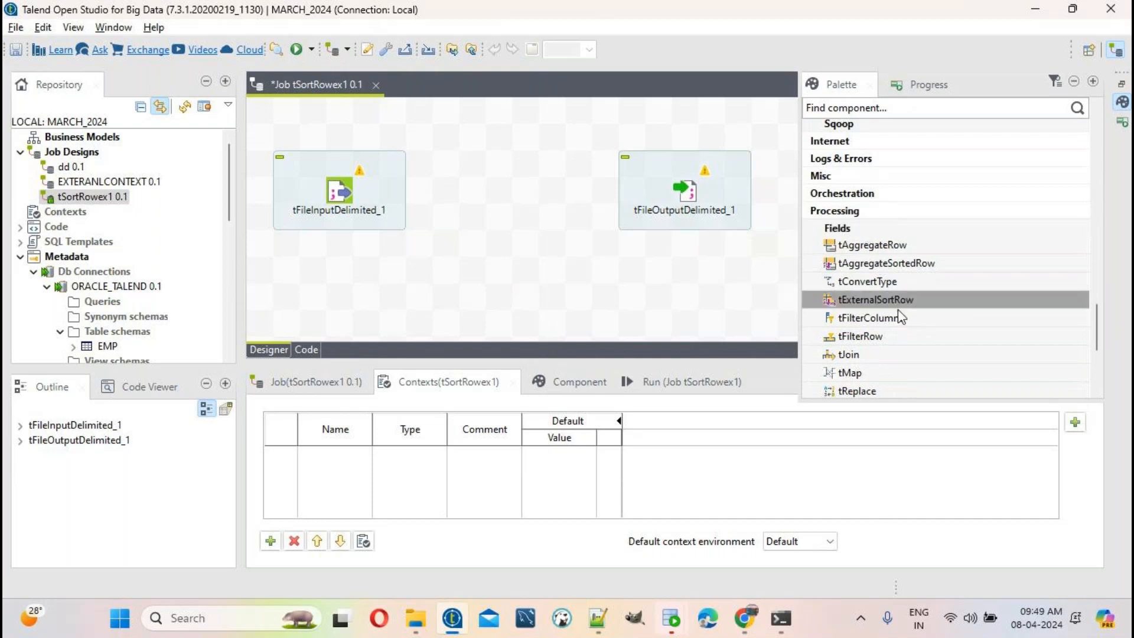
pyautogui.scroll(-1, 902, 332)
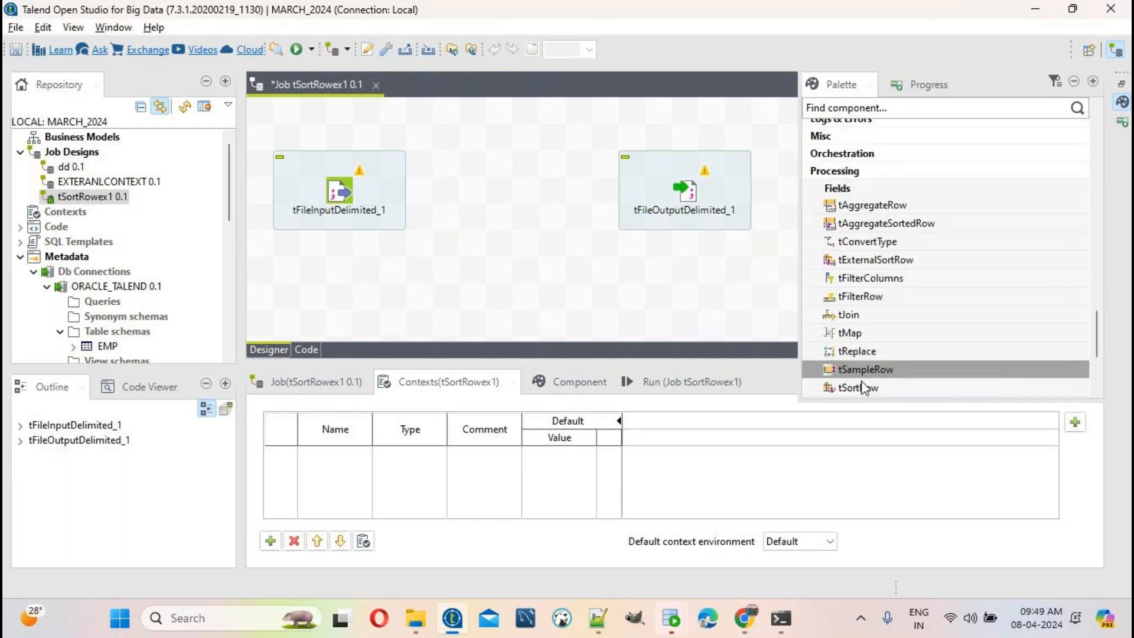
pyautogui.moveTo(861, 387); pyautogui.dragTo(506, 187)
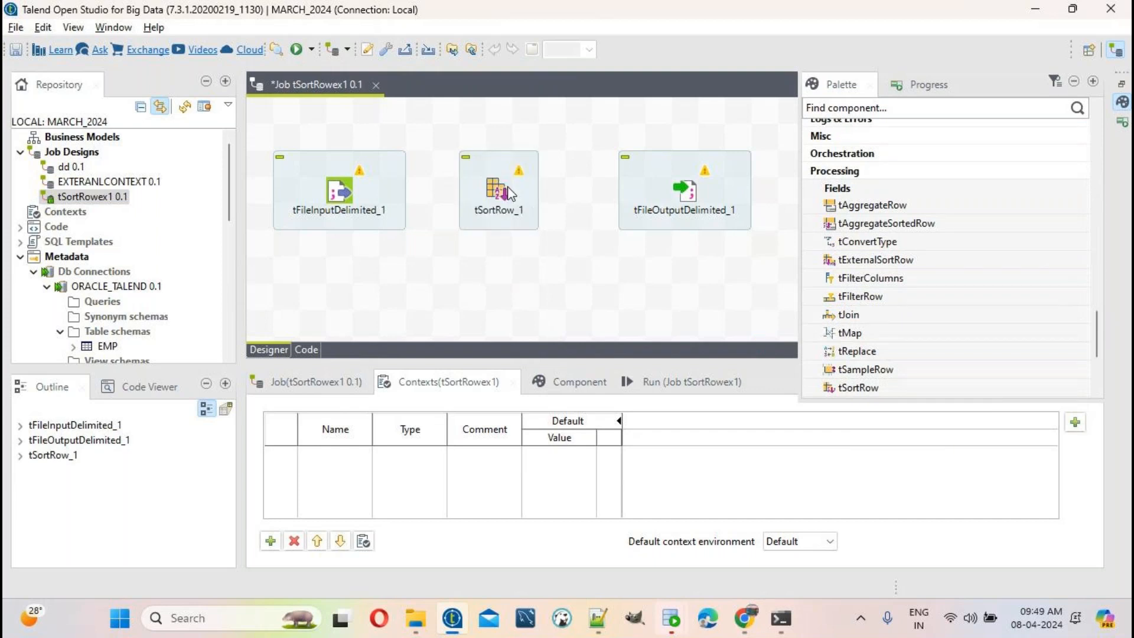
pyautogui.click(643, 284)
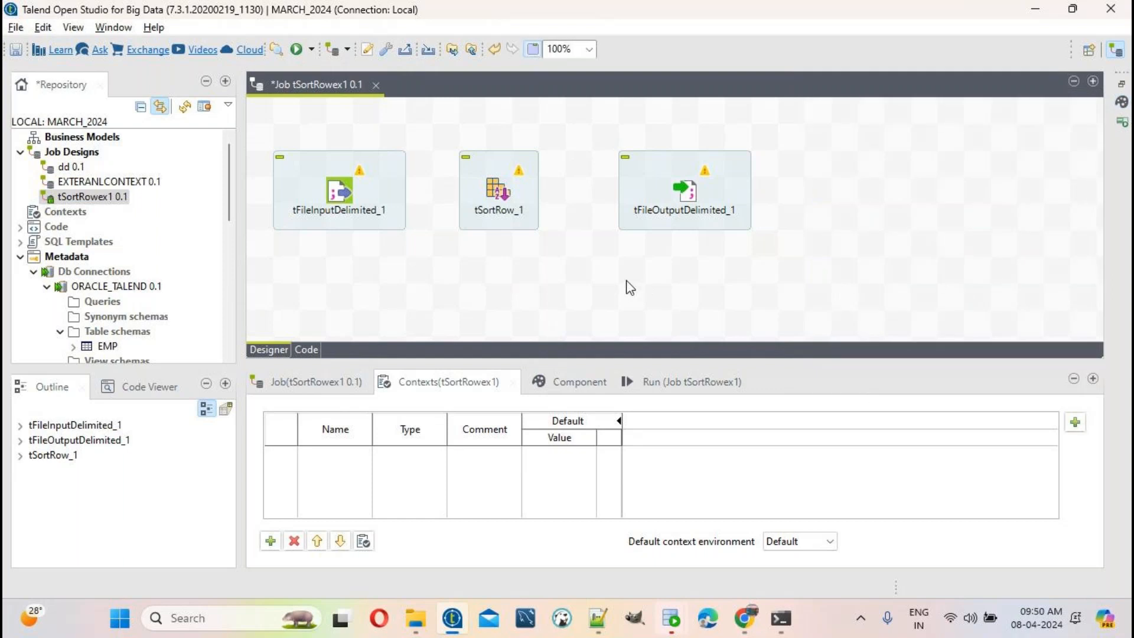
pyautogui.moveTo(286, 108); pyautogui.dragTo(841, 268)
# Step: Delete the three components, then re-add tFileInputDelimited and tFileOutputDelimited by typing their names on the canvas
pyautogui.press('Delete')
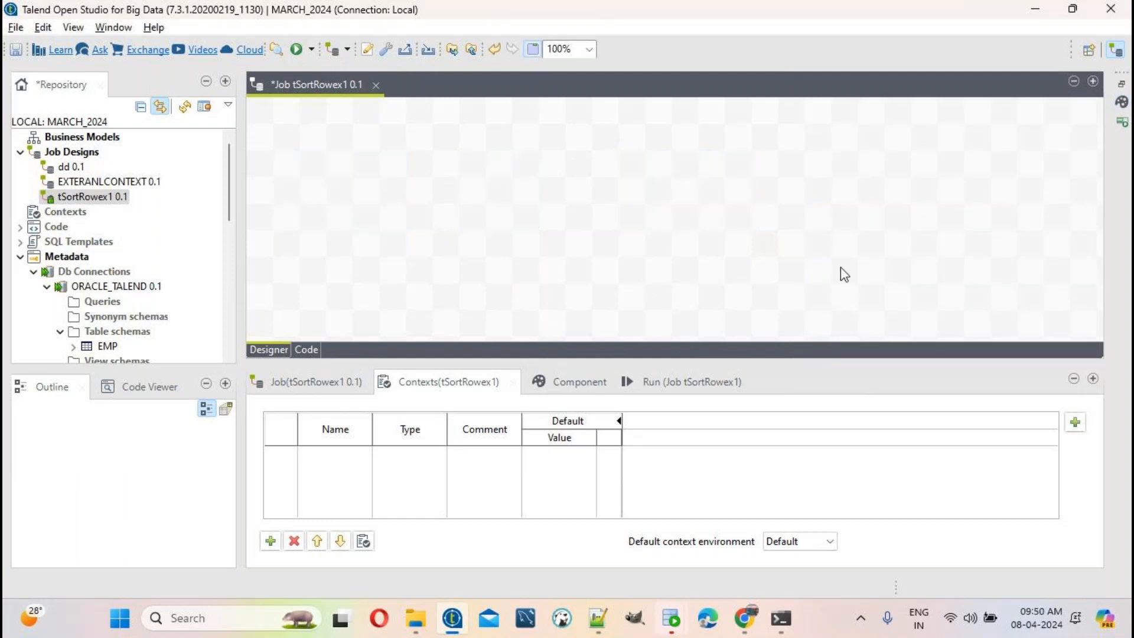
pyautogui.write('tfileinpu')
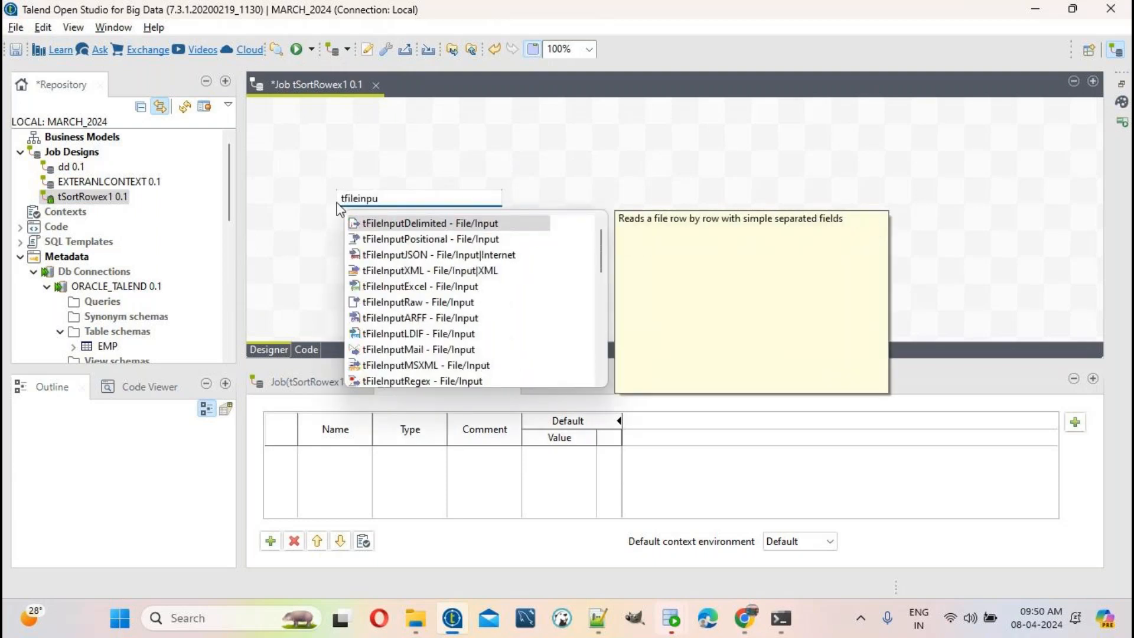
pyautogui.doubleClick(395, 218)
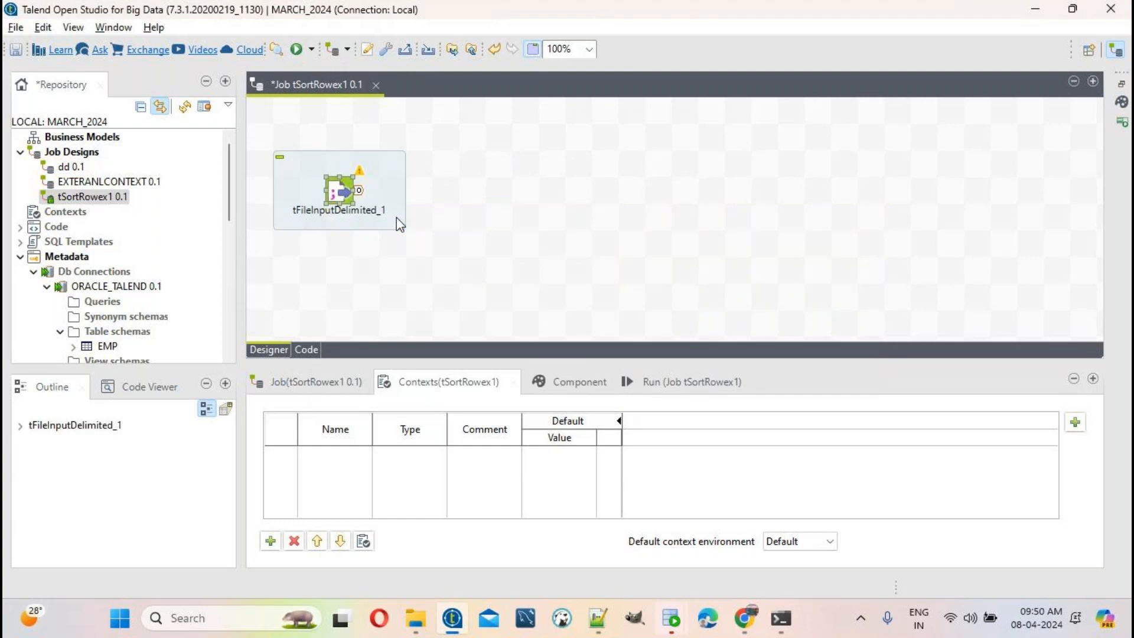
pyautogui.moveTo(789, 171); pyautogui.dragTo(898, 248)
pyautogui.write('tfileou')
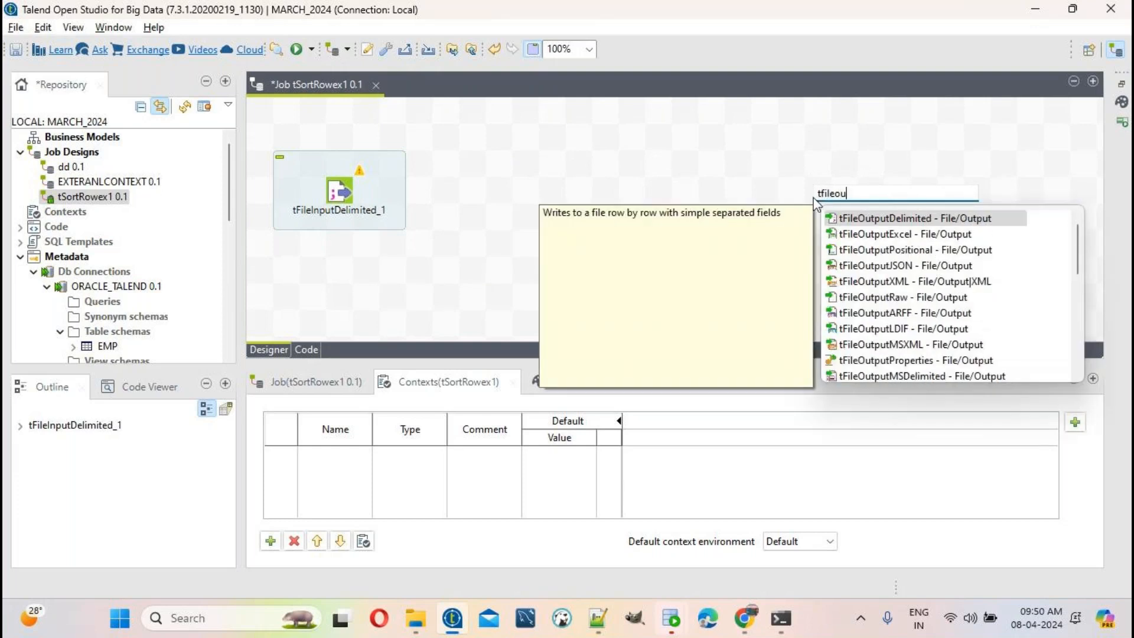
pyautogui.doubleClick(879, 223)
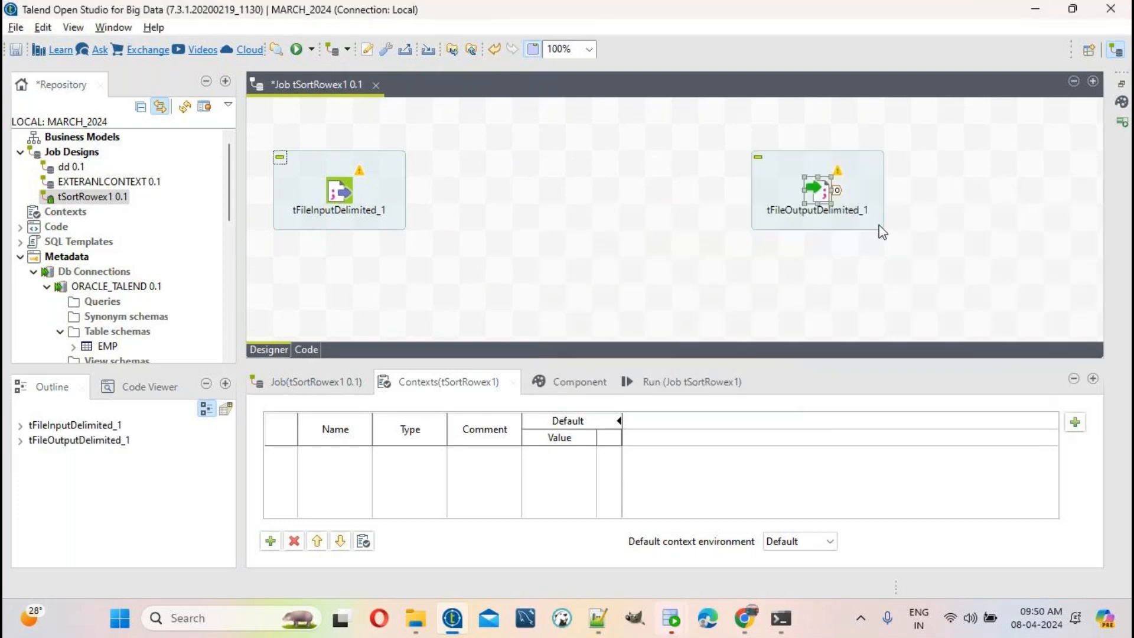
pyautogui.moveTo(516, 154); pyautogui.dragTo(609, 260)
# Step: Add tSortRow_1 by typing 'tsort' and check the placement of each component
pyautogui.write('t')
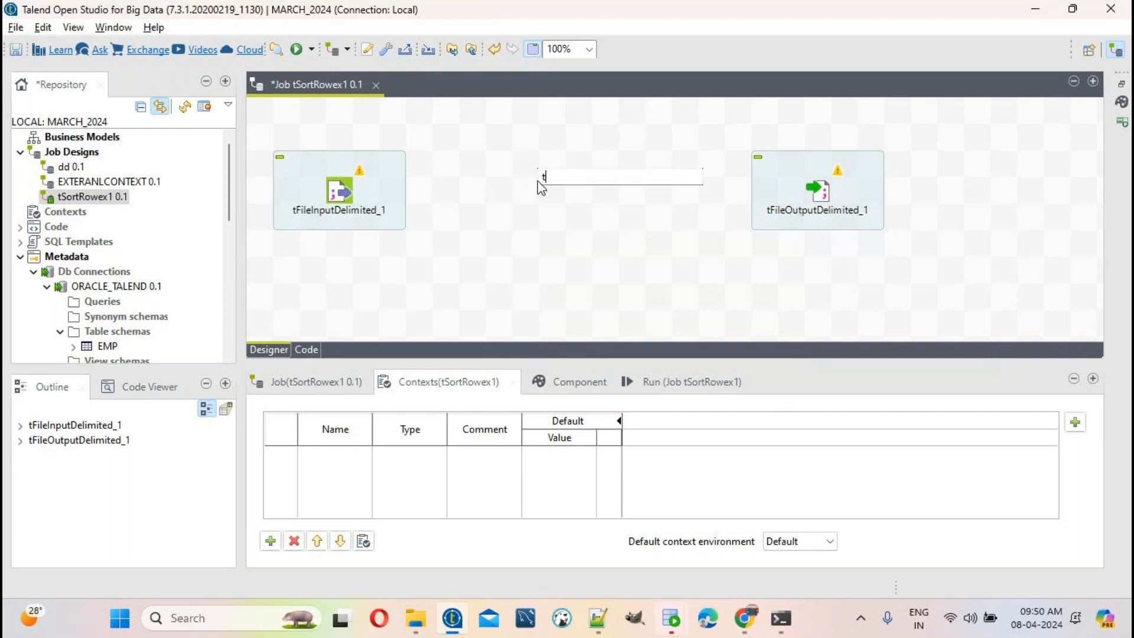
pyautogui.write('sort')
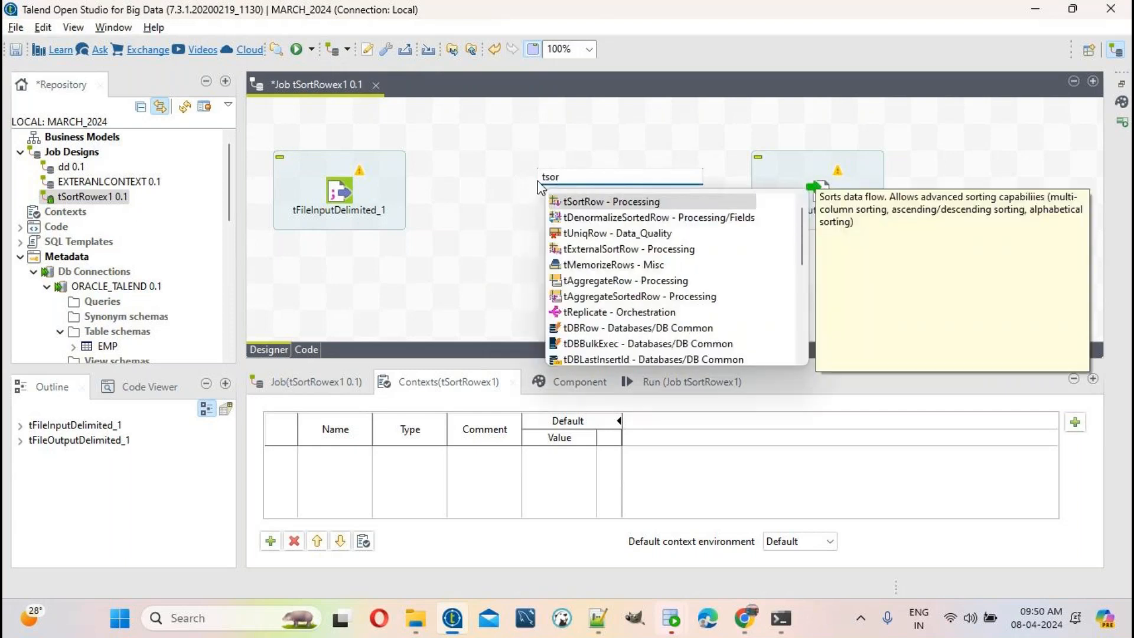
pyautogui.doubleClick(590, 202)
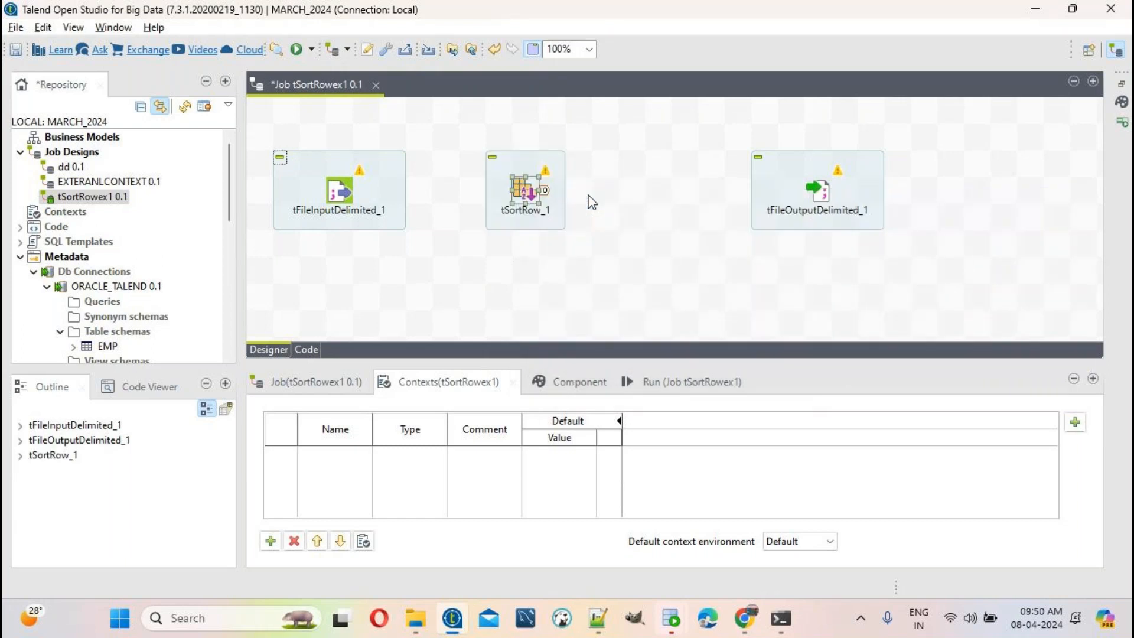
pyautogui.moveTo(319, 117); pyautogui.dragTo(982, 266)
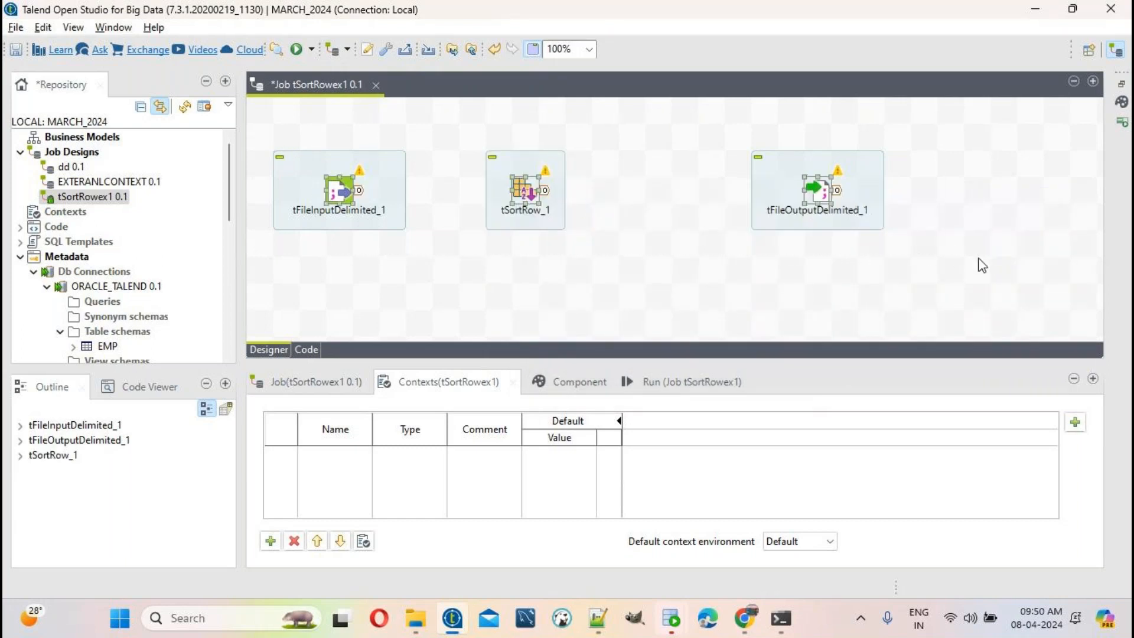
pyautogui.click(345, 195)
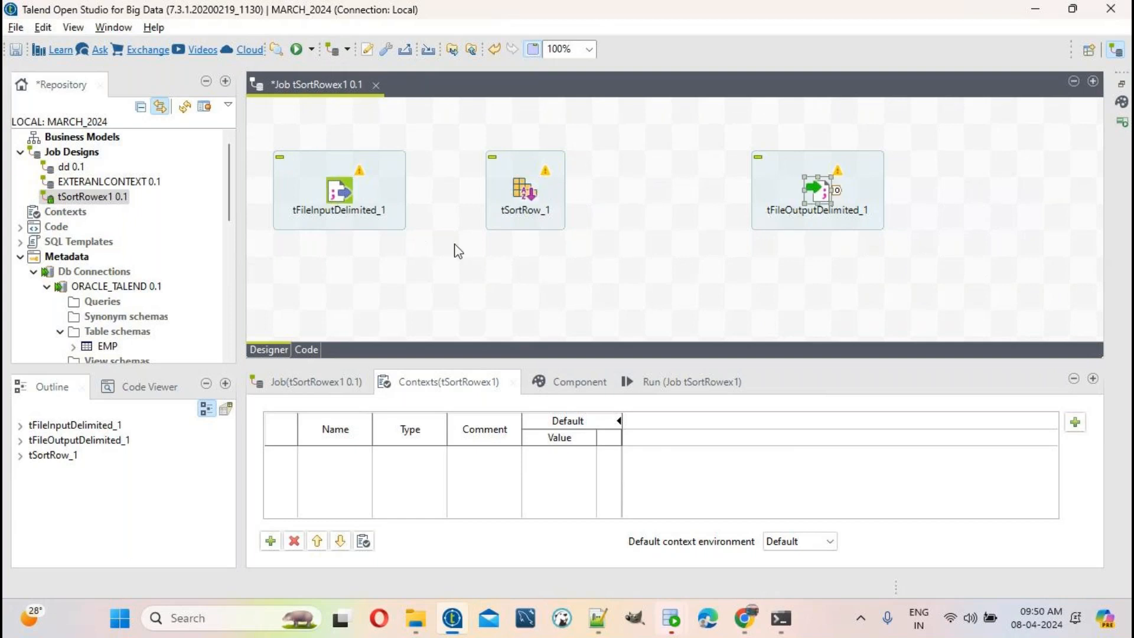
pyautogui.click(368, 195)
pyautogui.click(816, 189)
pyautogui.click(344, 194)
pyautogui.click(839, 200)
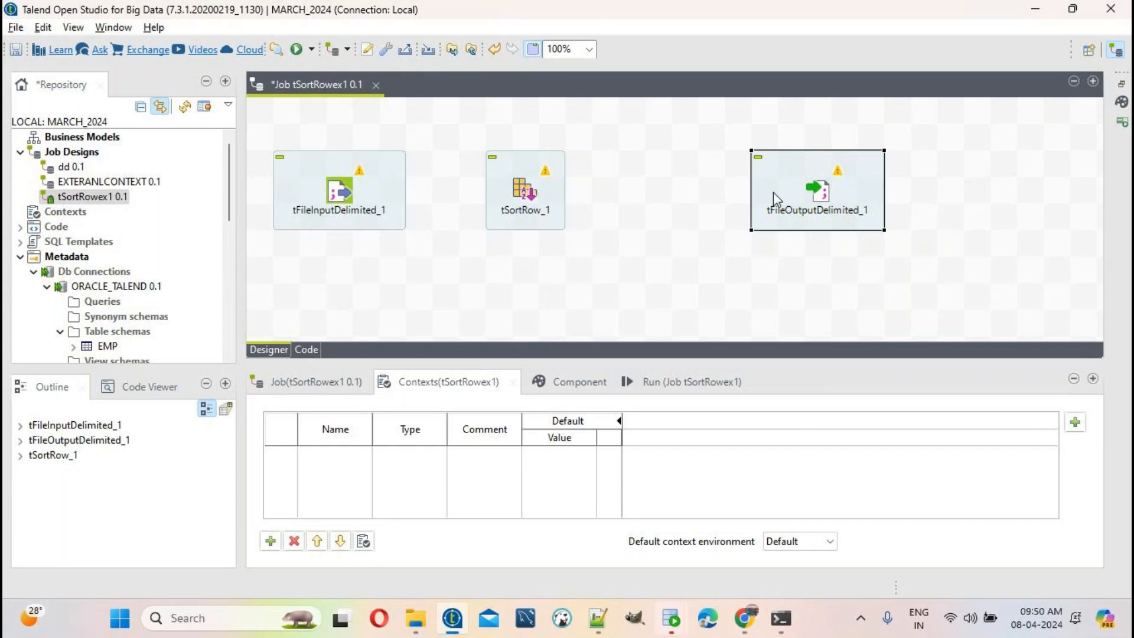
# Step: Link tFileInputDelimited_1 to tSortRow_1 and tSortRow_1 to tFileOutputDelimited_1 with Main rows
pyautogui.rightClick(344, 193)
pyautogui.moveTo(442, 204)
pyautogui.click(602, 203)
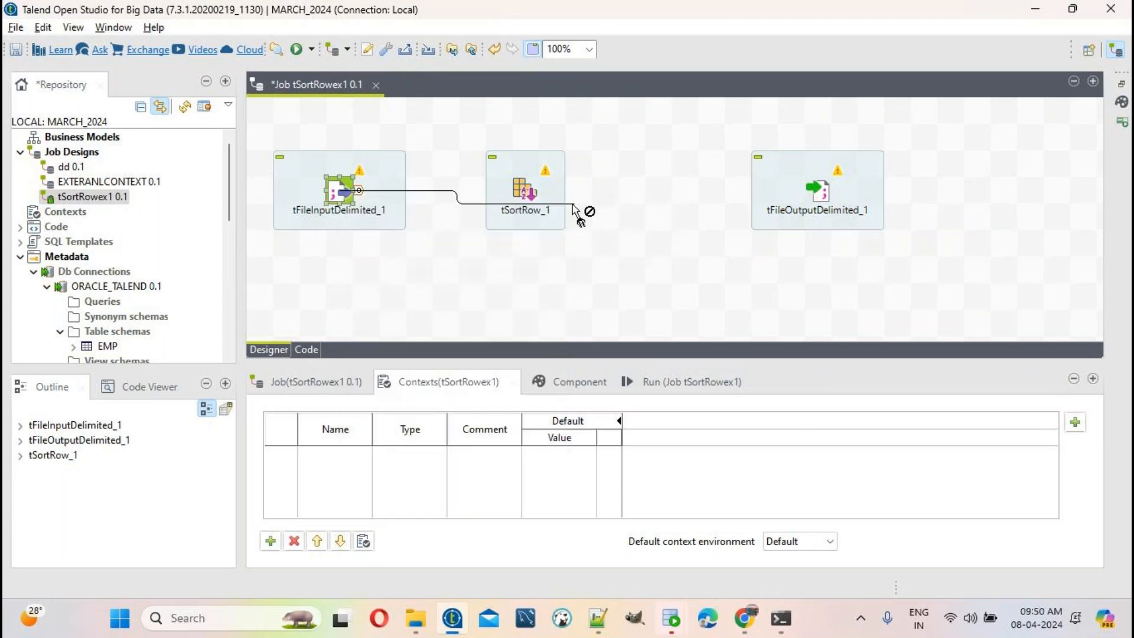
pyautogui.click(533, 204)
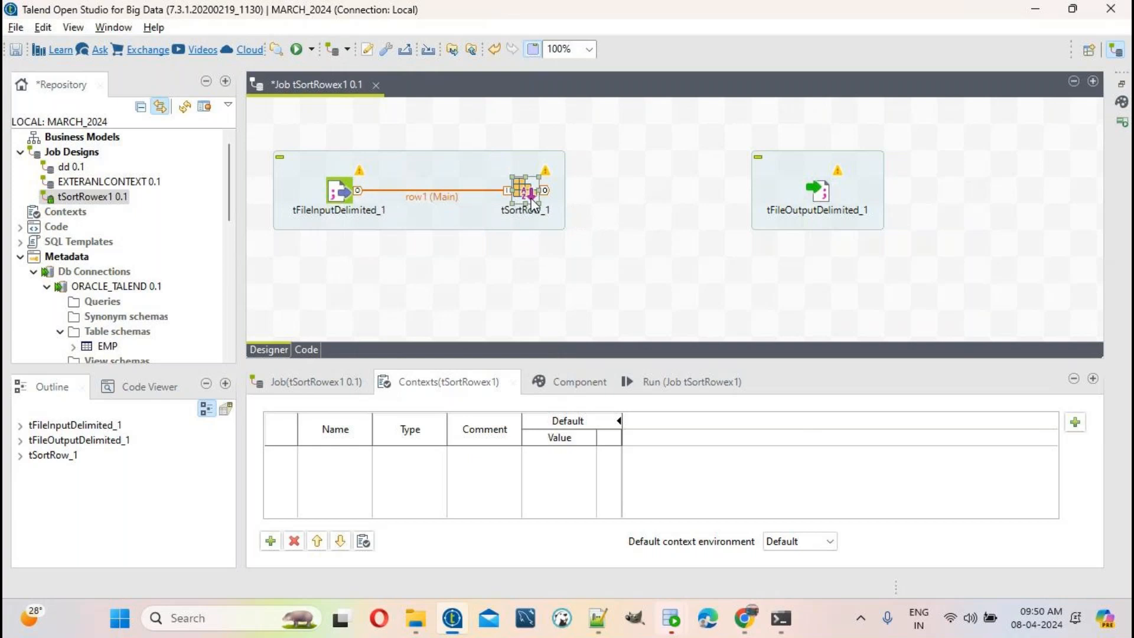
pyautogui.rightClick(533, 204)
pyautogui.moveTo(657, 213)
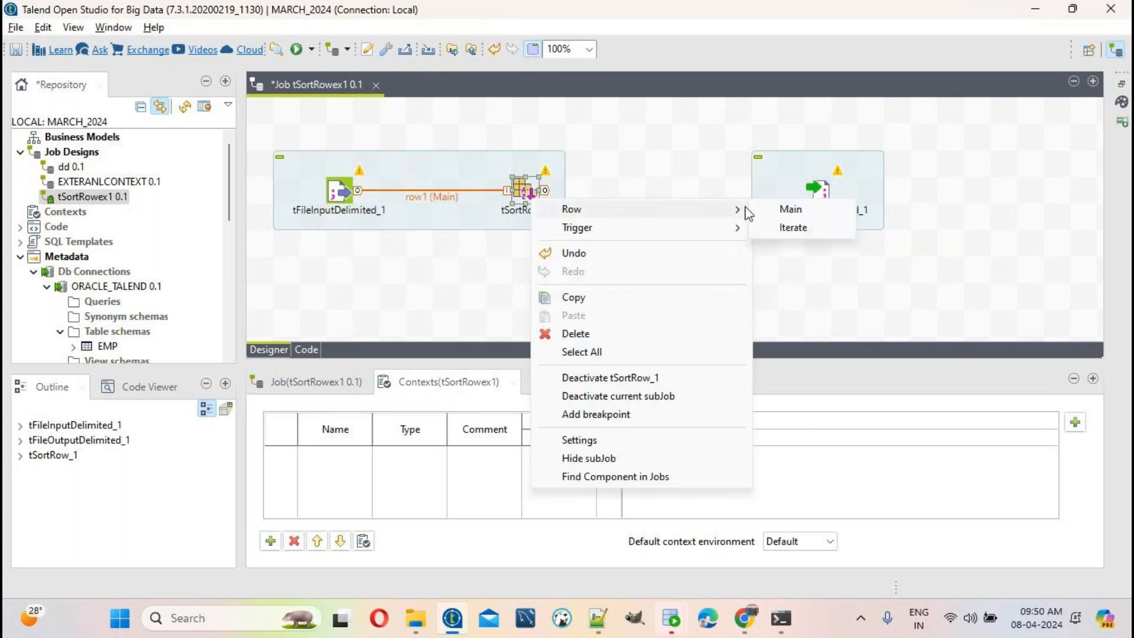
pyautogui.click(782, 210)
pyautogui.click(817, 192)
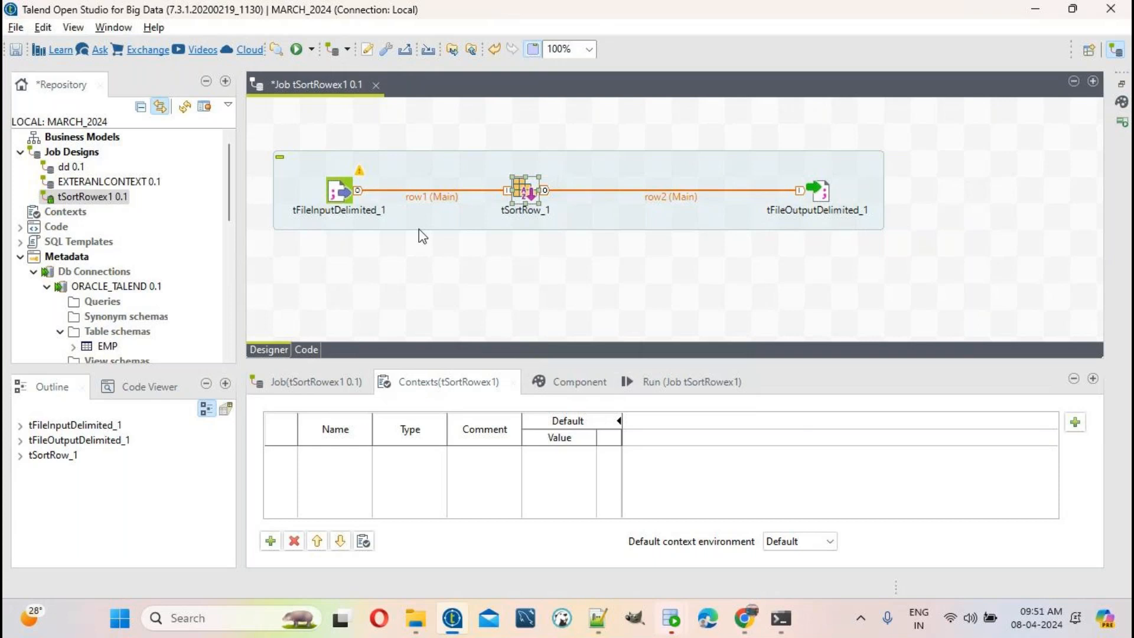
pyautogui.doubleClick(332, 195)
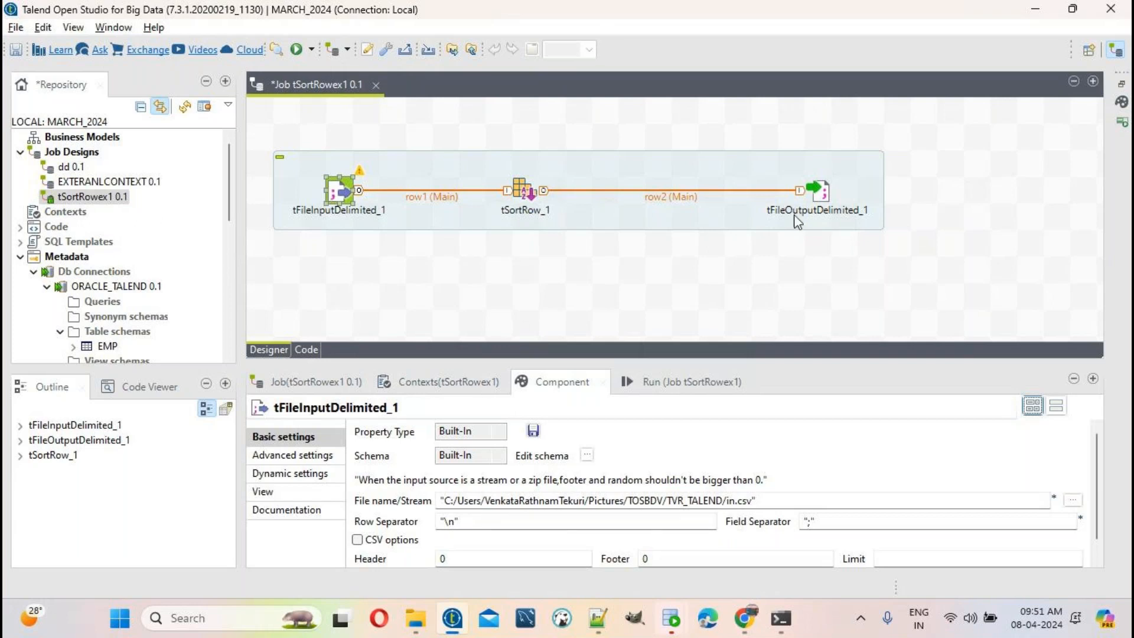
# Step: Review the output, tSortRow_1 and input component settings, then show the SRC_SENARIOS folder
pyautogui.click(818, 204)
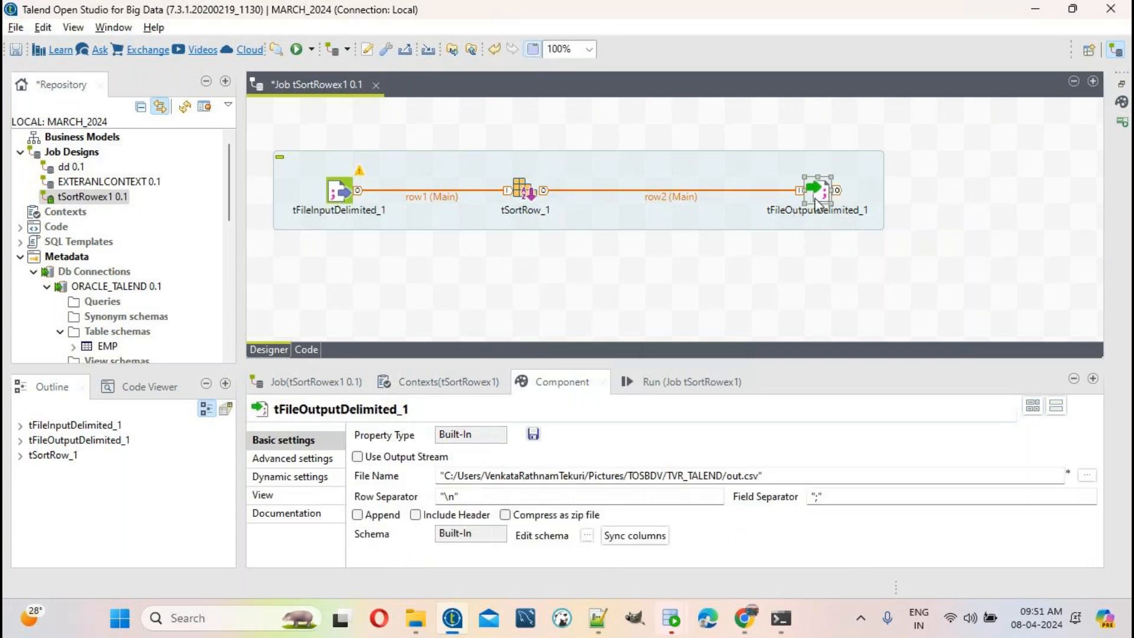
pyautogui.click(526, 195)
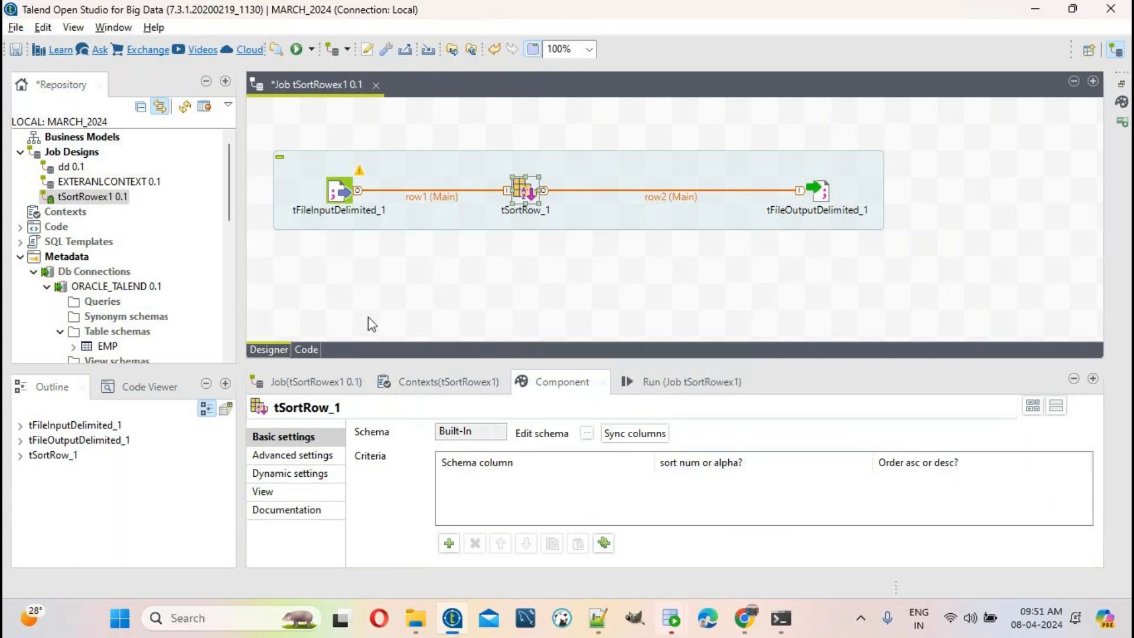
pyautogui.click(338, 194)
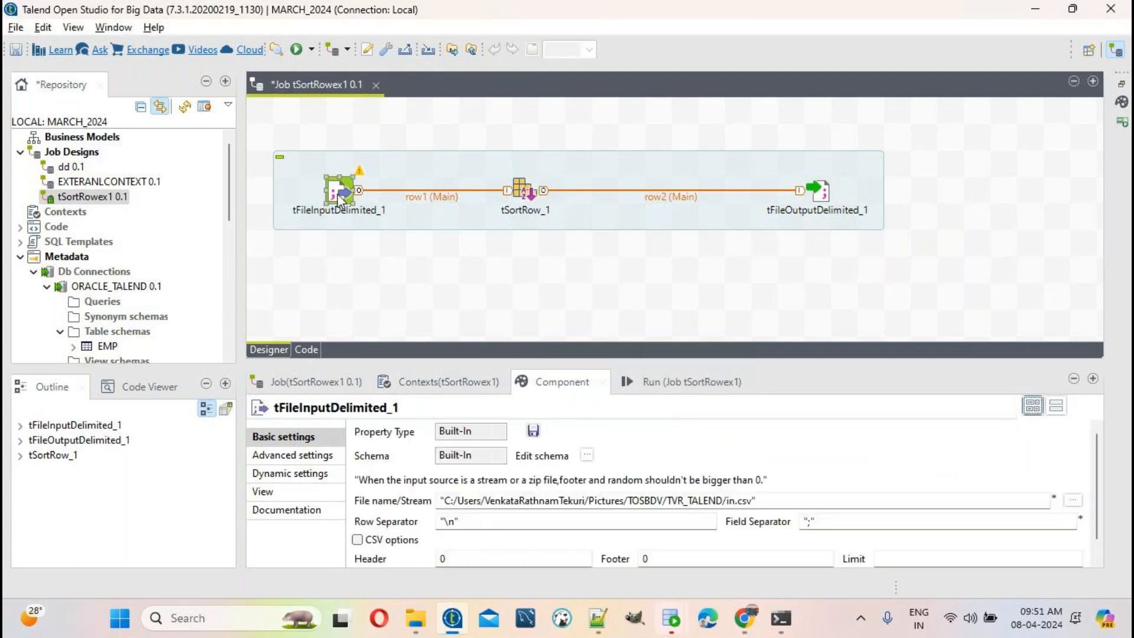
pyautogui.click(416, 629)
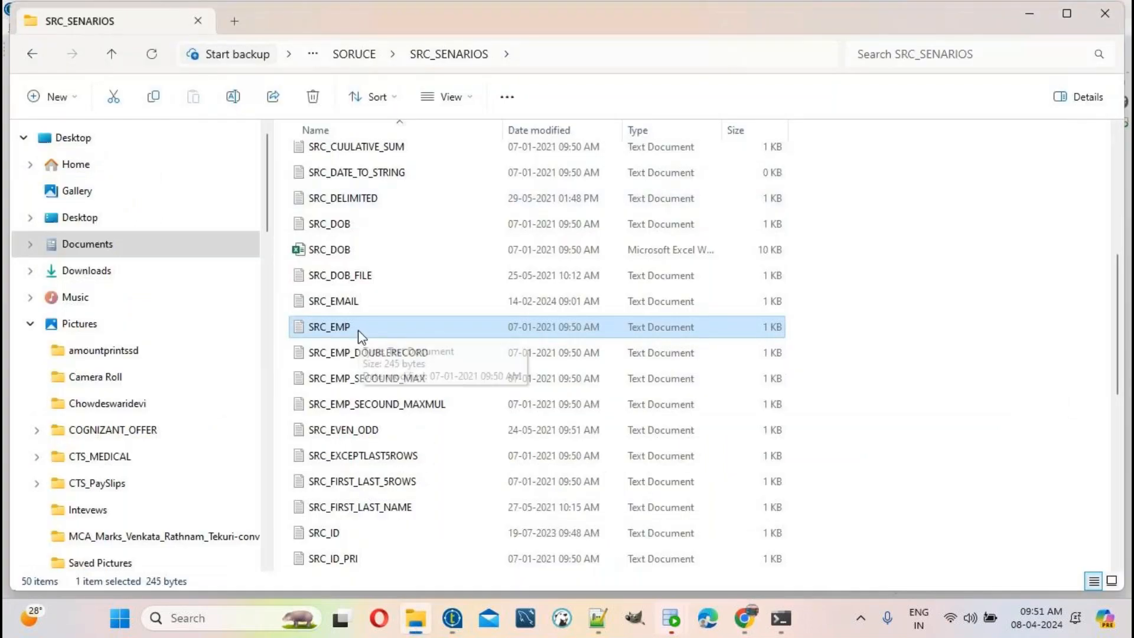
# Step: Check the SRC_SENARIOS folder's full path, then return to tFileInputDelimited_1's settings in Talend
pyautogui.click(539, 64)
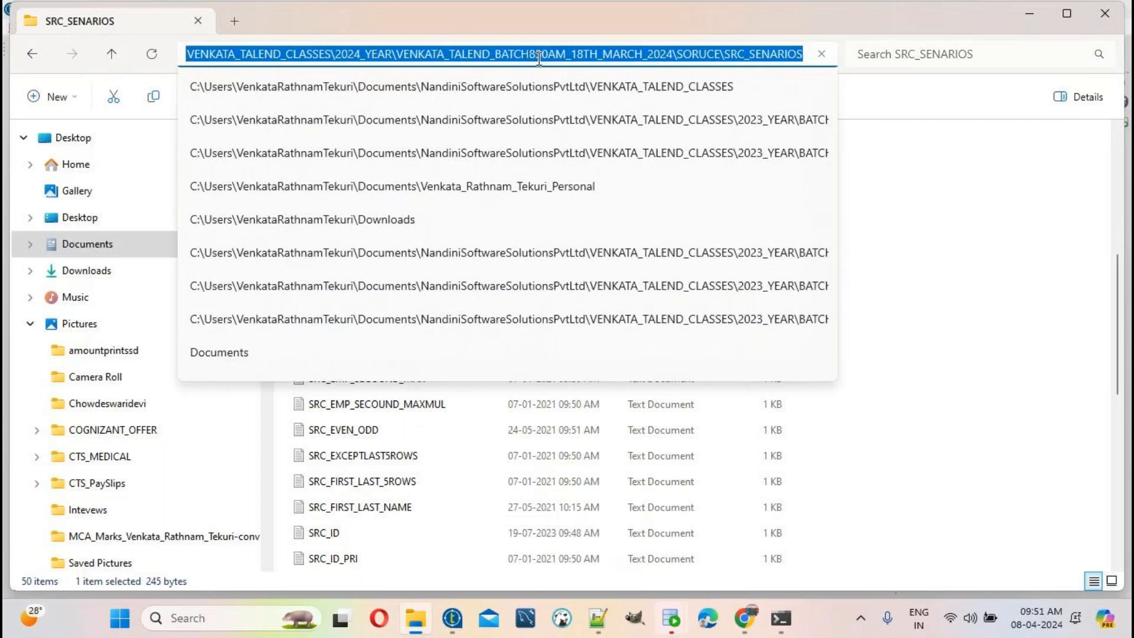
pyautogui.click(1000, 126)
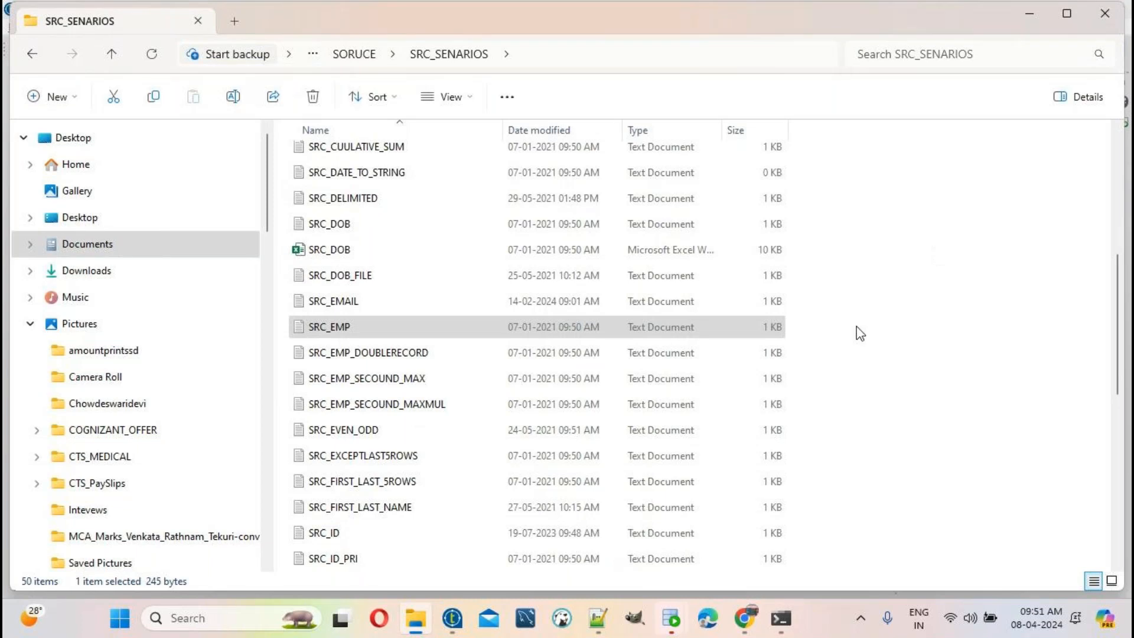
pyautogui.scroll(5, 451, 200)
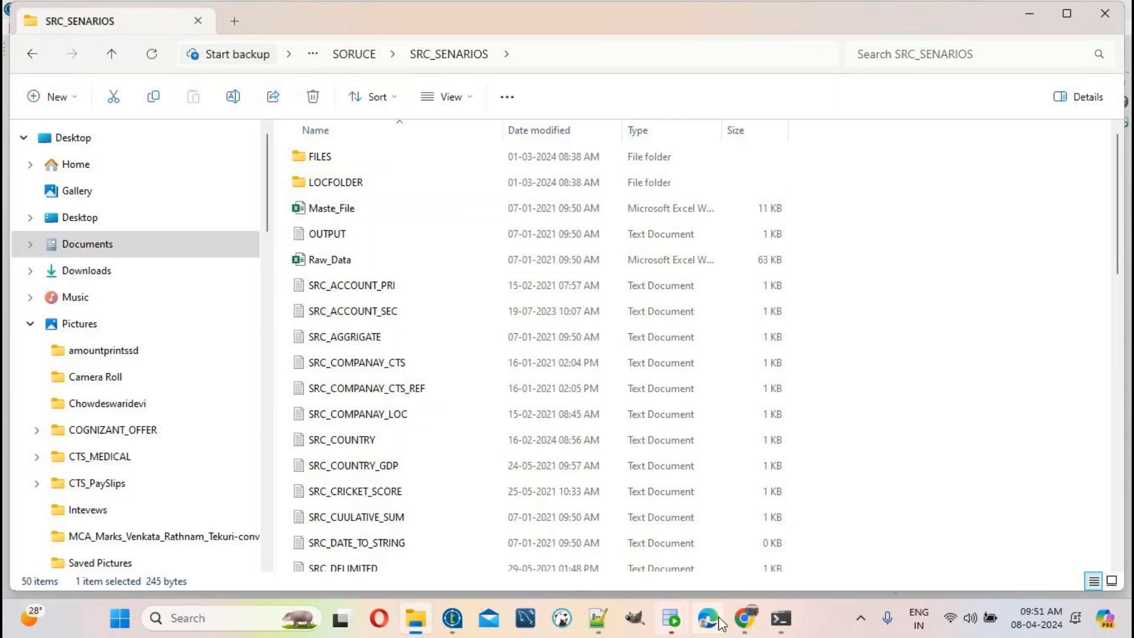
pyautogui.click(452, 618)
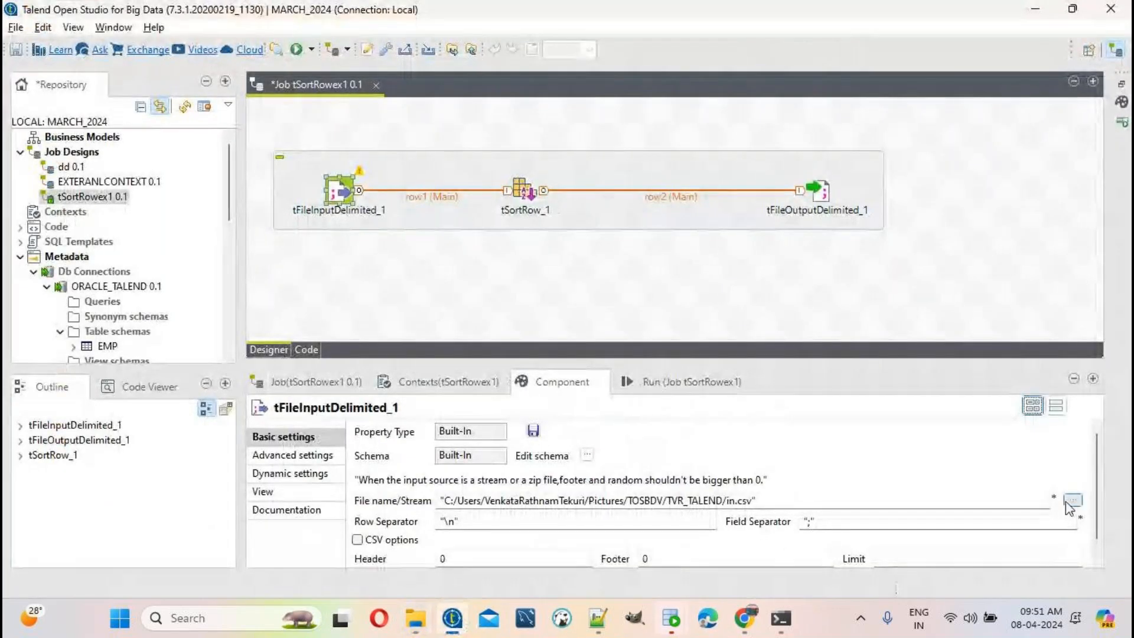
pyautogui.click(1070, 500)
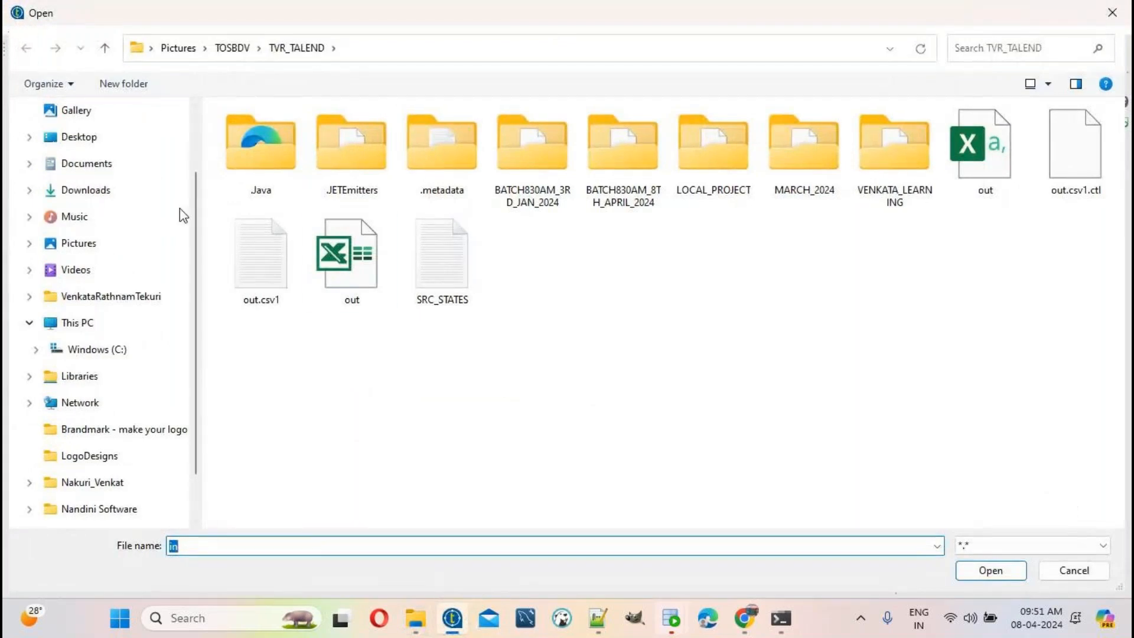
# Step: Browse from Documents through Talend classes, 2024_YEAR and the 18th March 2024 batch to SORUCE
pyautogui.click(112, 172)
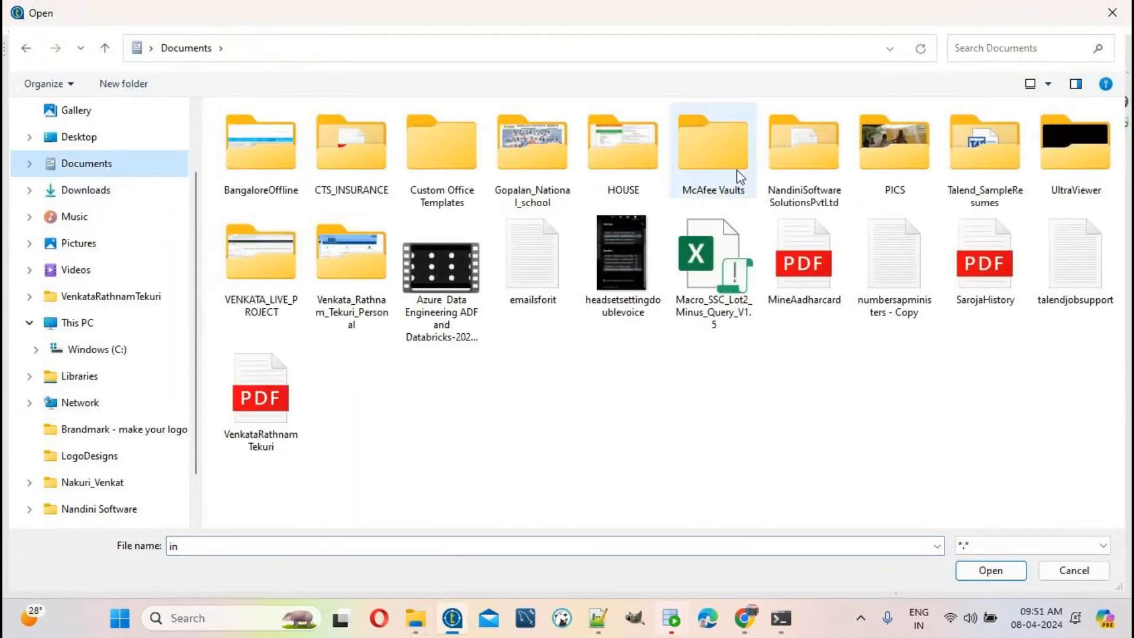
pyautogui.doubleClick(790, 157)
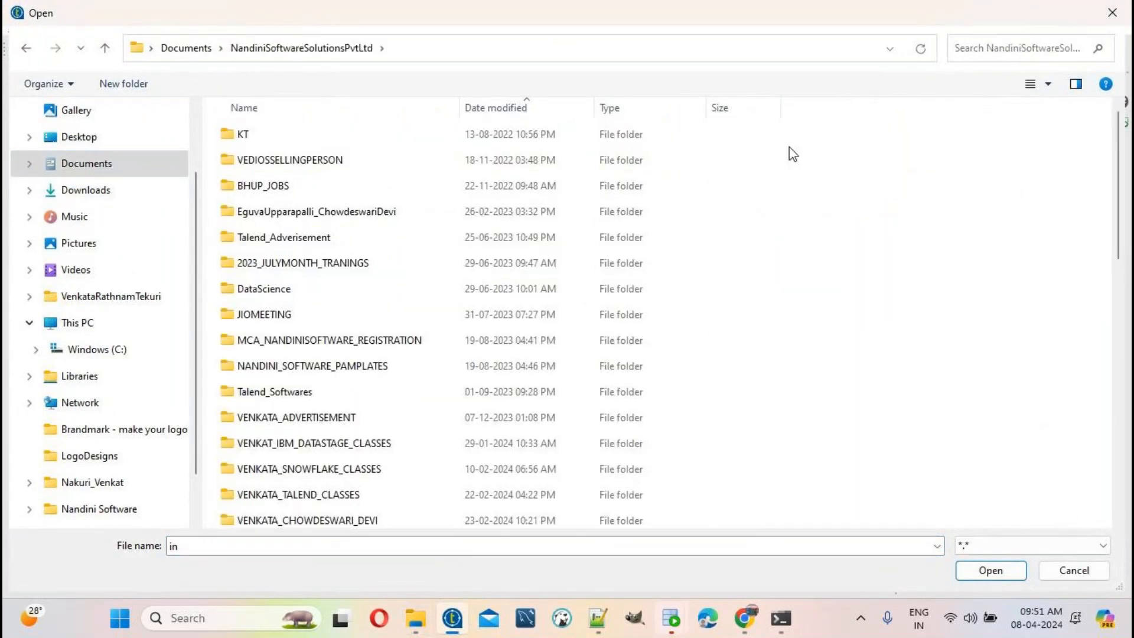
pyautogui.click(357, 493)
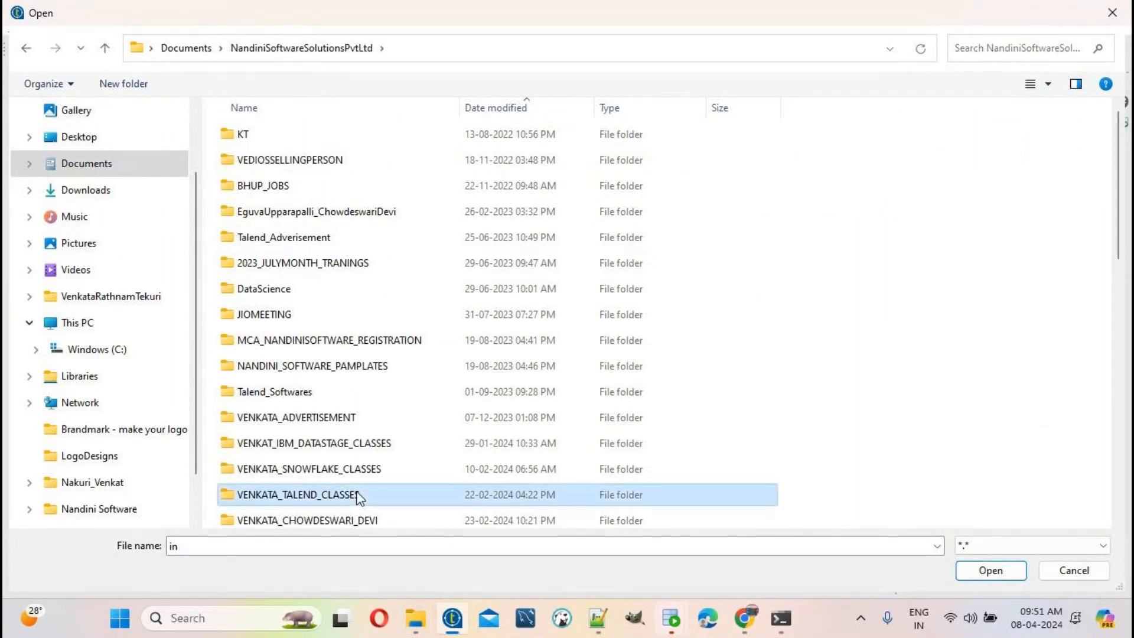
pyautogui.doubleClick(357, 495)
pyautogui.click(302, 242)
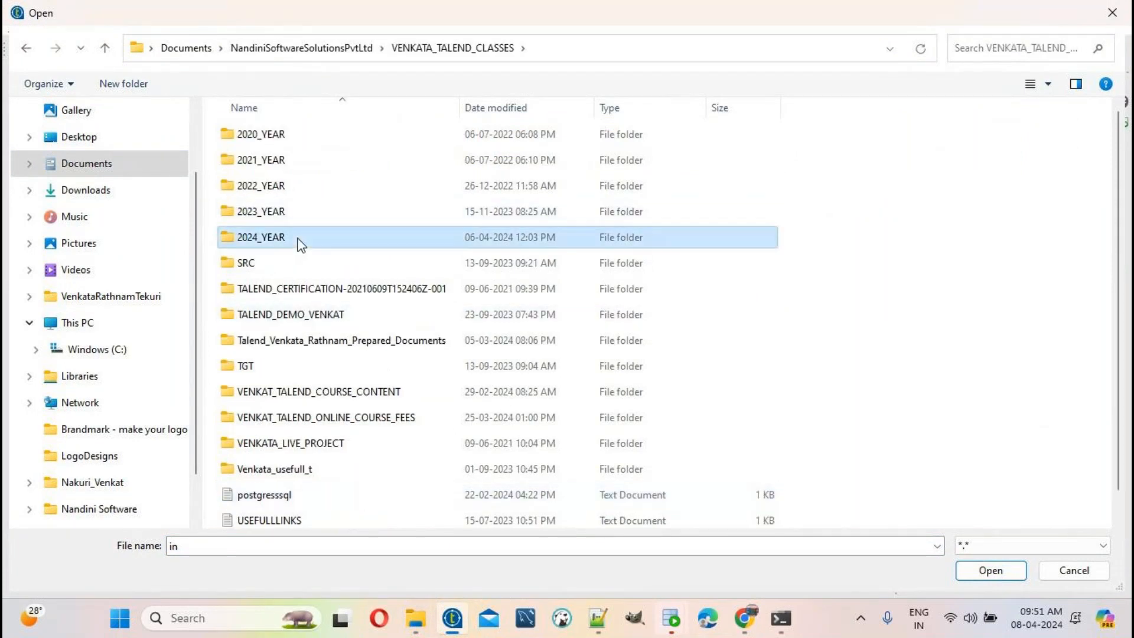
pyautogui.doubleClick(301, 242)
pyautogui.doubleClick(378, 161)
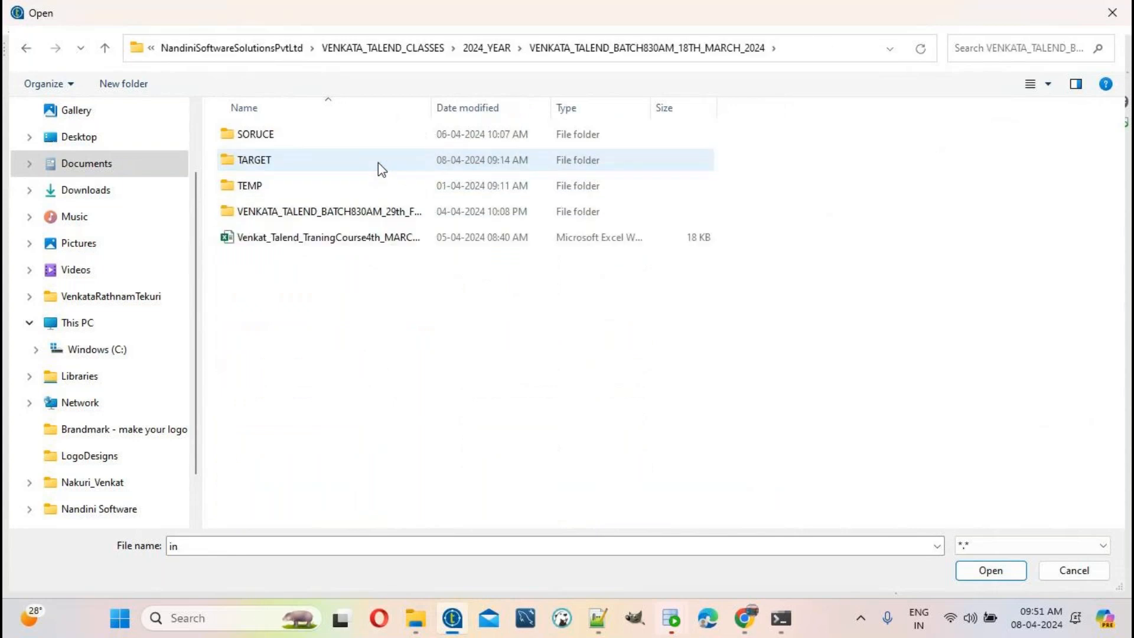
pyautogui.doubleClick(268, 135)
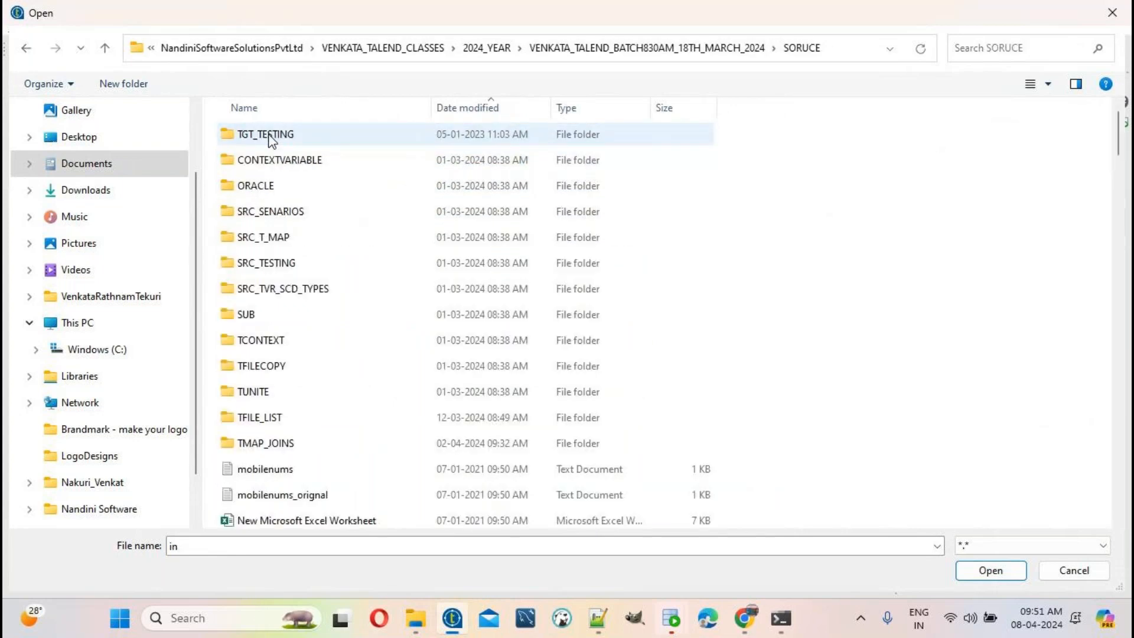
# Step: Sort the SORUCE folder by date modified and pick SRC_EMP as the input file
pyautogui.scroll(-5, 432, 470)
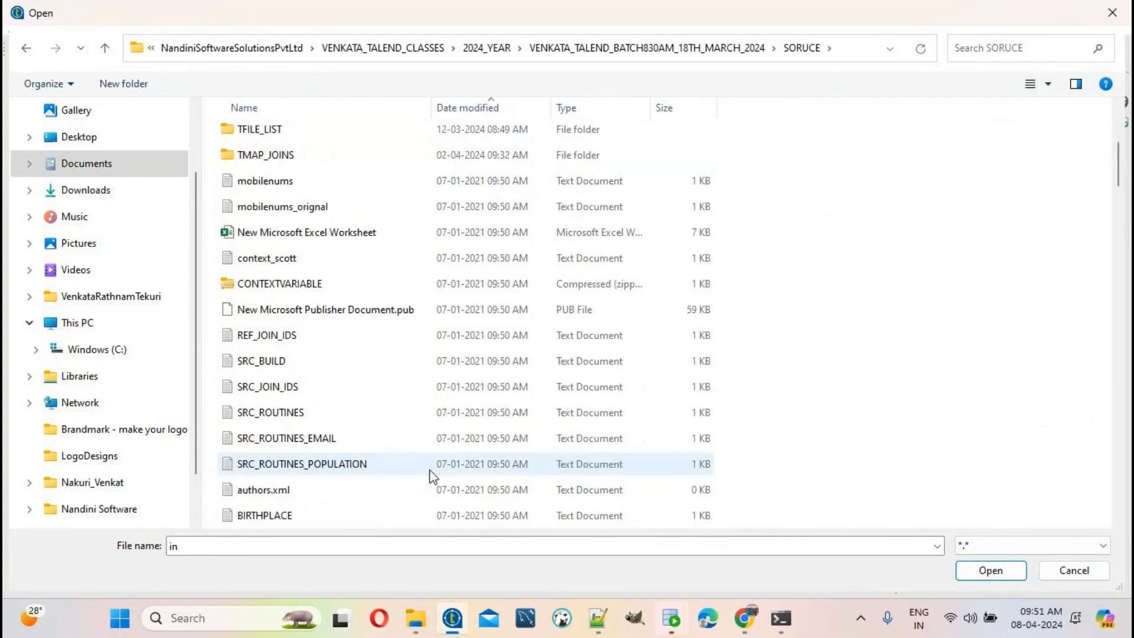
pyautogui.scroll(-2, 436, 449)
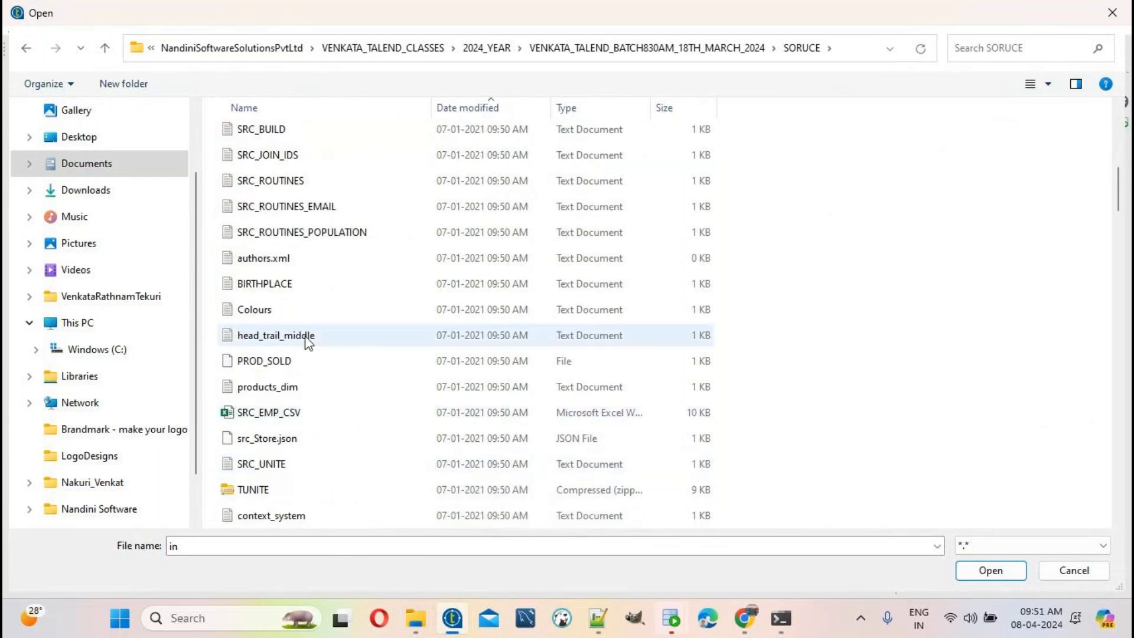
pyautogui.scroll(6, 408, 308)
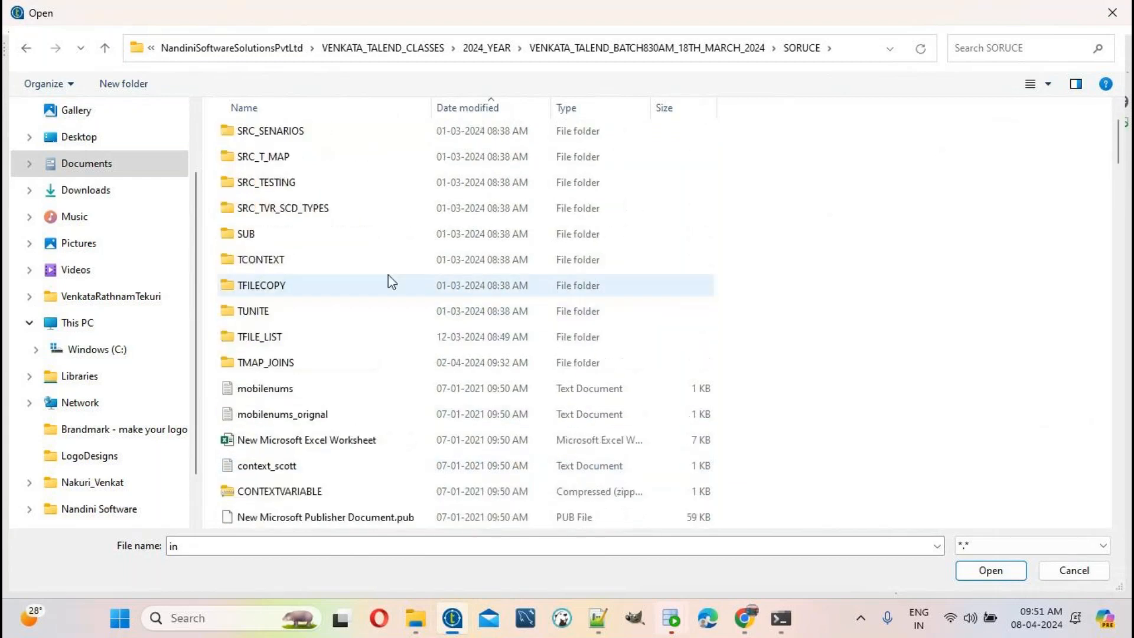
pyautogui.click(485, 107)
pyautogui.click(289, 169)
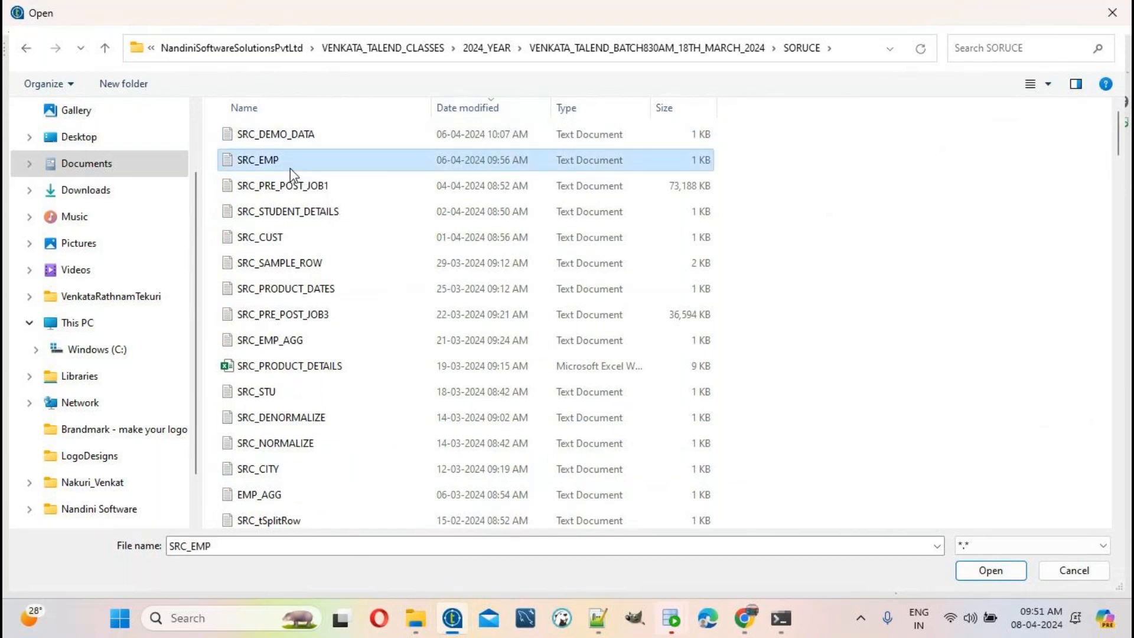
pyautogui.doubleClick(290, 168)
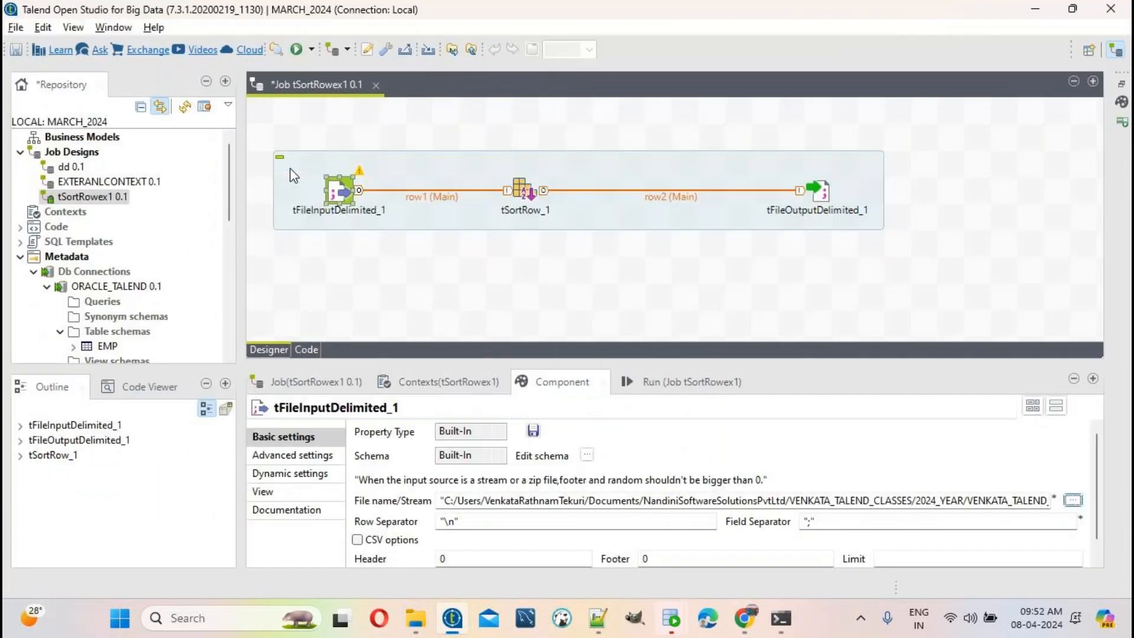
# Step: Check SRC_EMP.txt's delimiter in Notepad++ and change the Field Separator from semicolon to comma
pyautogui.tripleClick(480, 508)
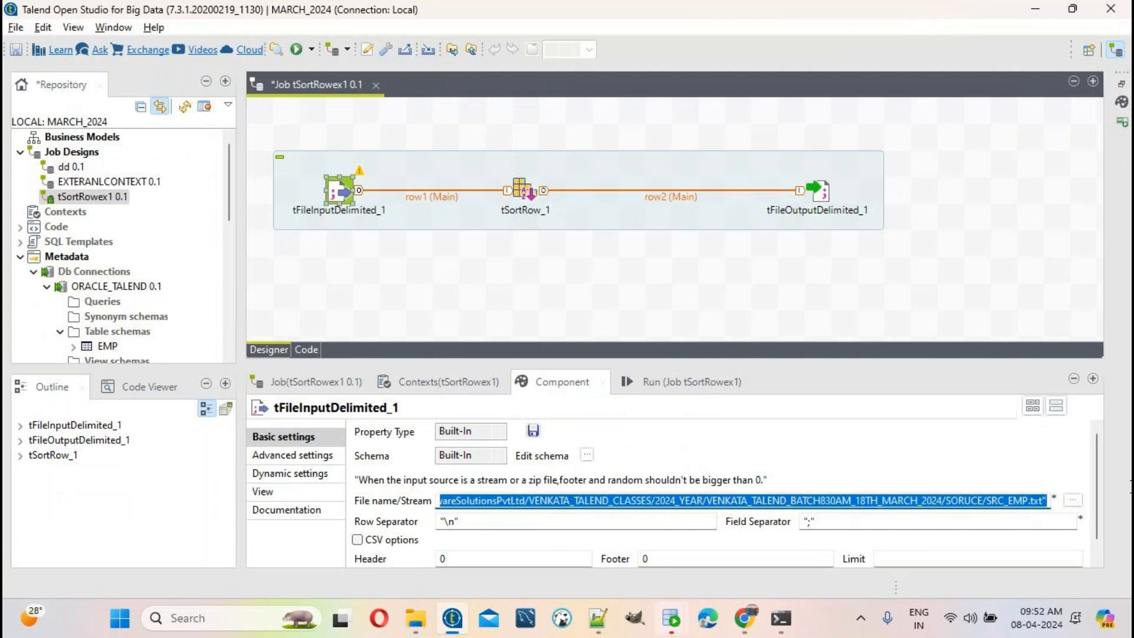
pyautogui.click(599, 619)
pyautogui.click(539, 68)
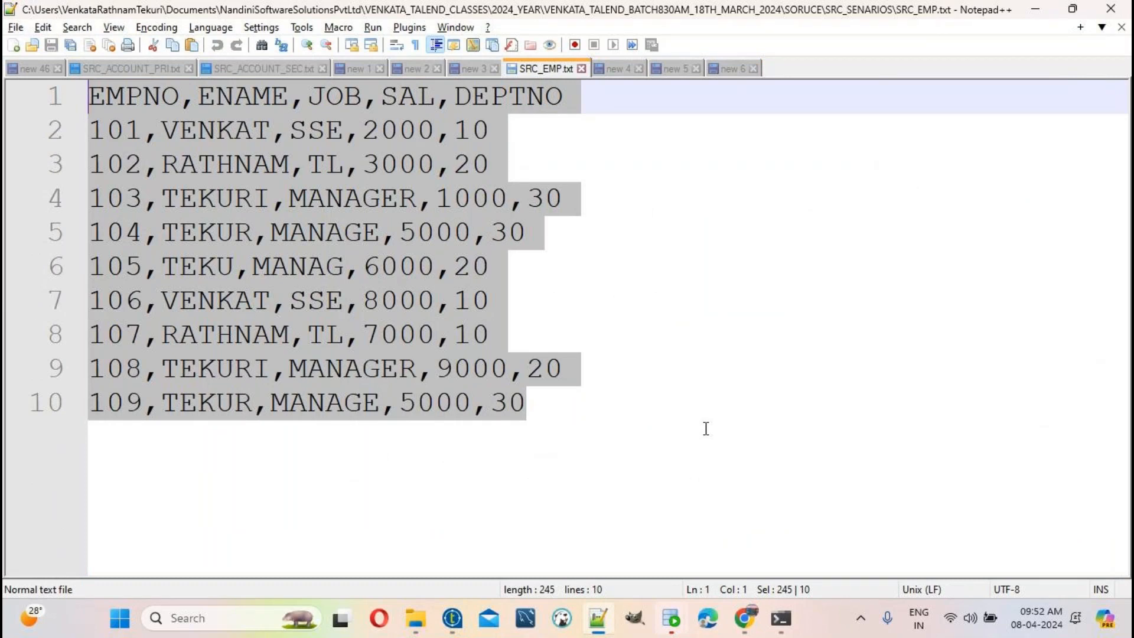
pyautogui.click(452, 618)
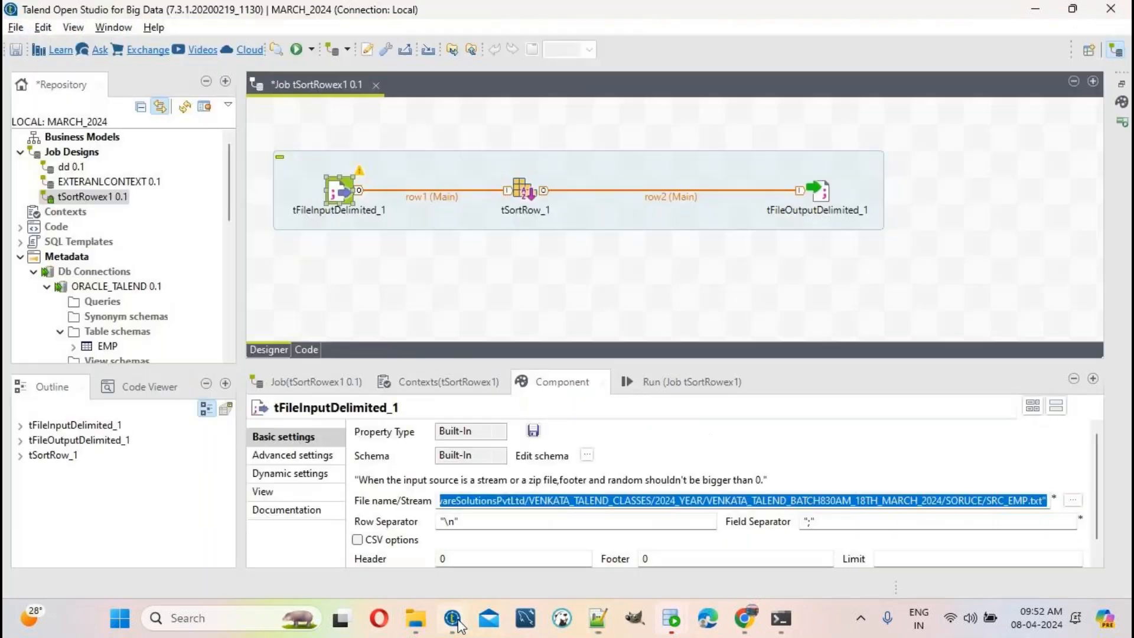
pyautogui.click(830, 522)
pyautogui.press('BackSpace')
pyautogui.press('BackSpace')
pyautogui.write(',')
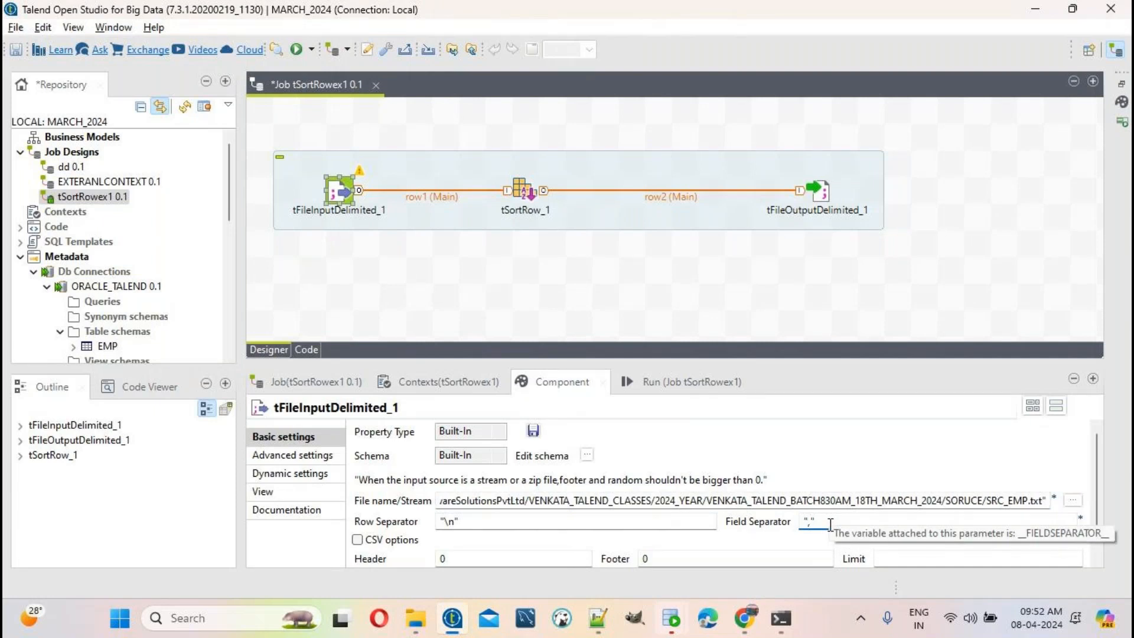
# Step: Confirm SRC_EMP.txt has one header line of column names and set Header to 1
pyautogui.click(598, 618)
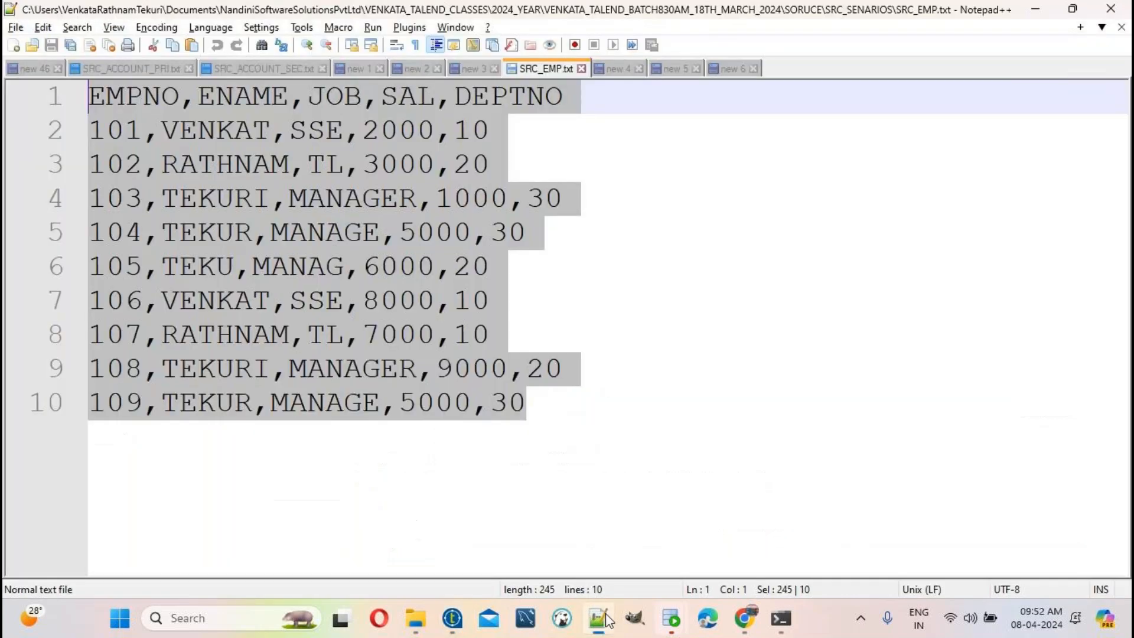
pyautogui.click(453, 617)
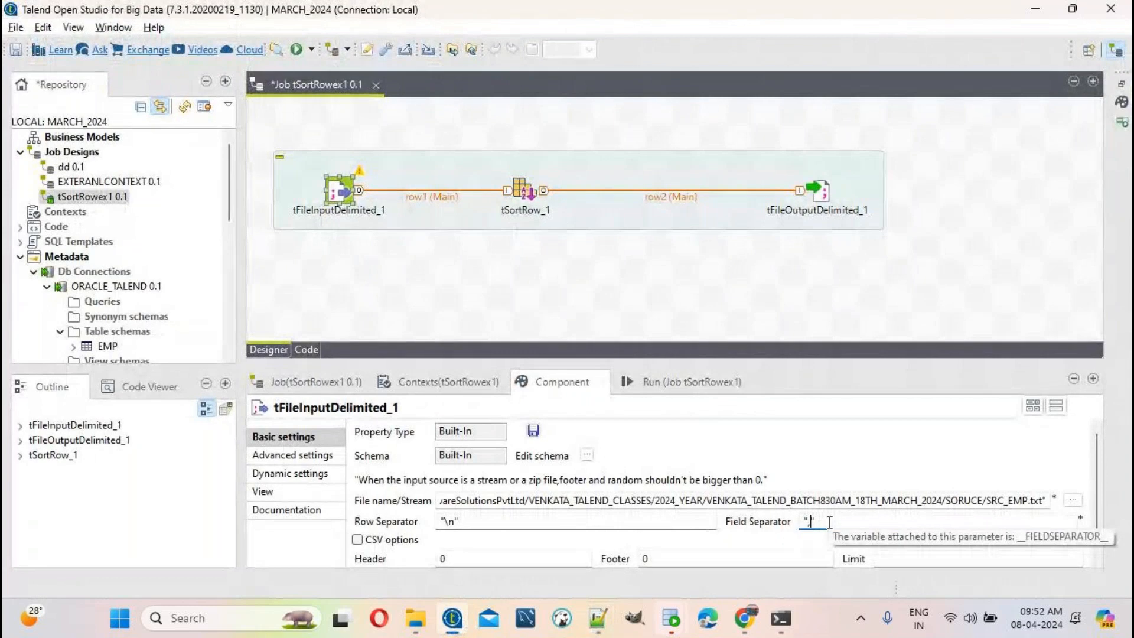
pyautogui.click(598, 617)
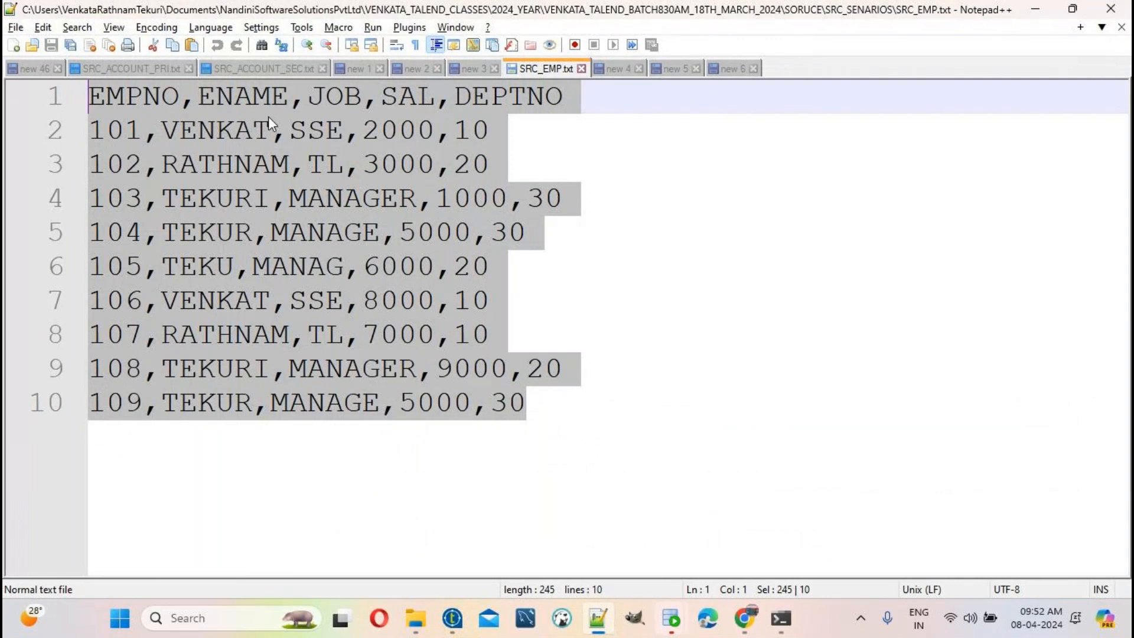
pyautogui.click(651, 115)
pyautogui.moveTo(618, 106); pyautogui.dragTo(147, 81)
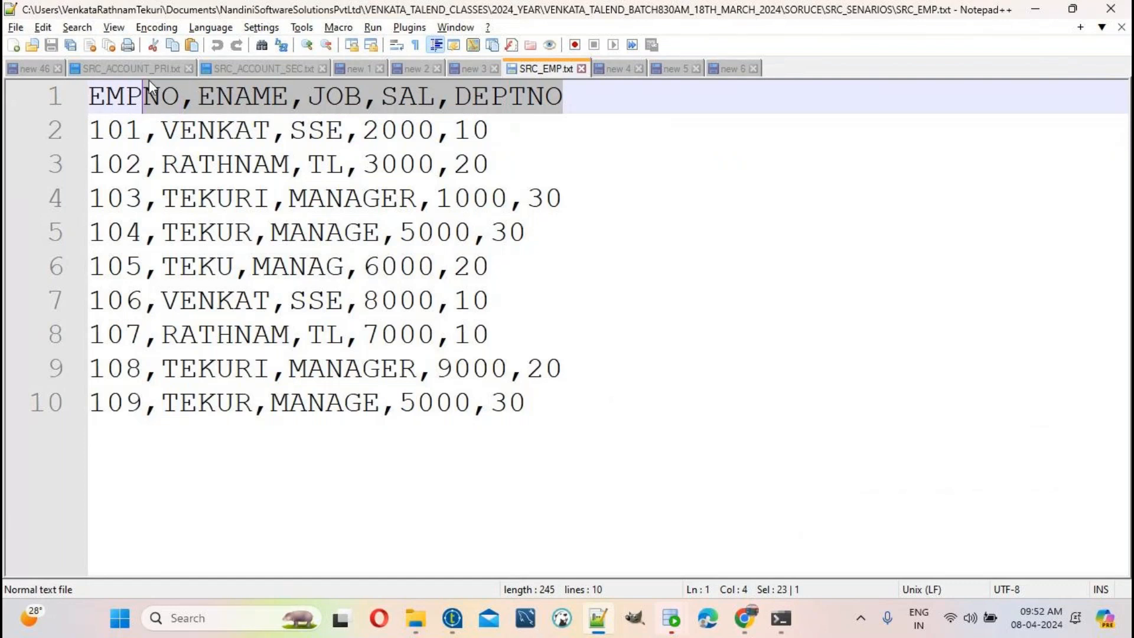
pyautogui.click(461, 443)
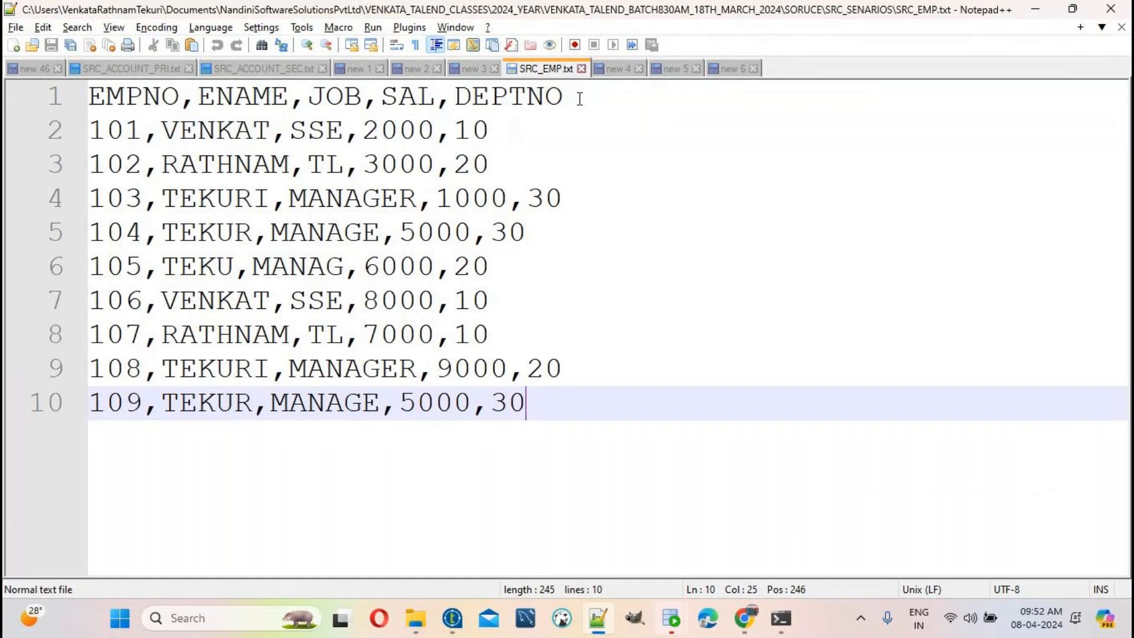
pyautogui.moveTo(580, 98); pyautogui.dragTo(89, 96)
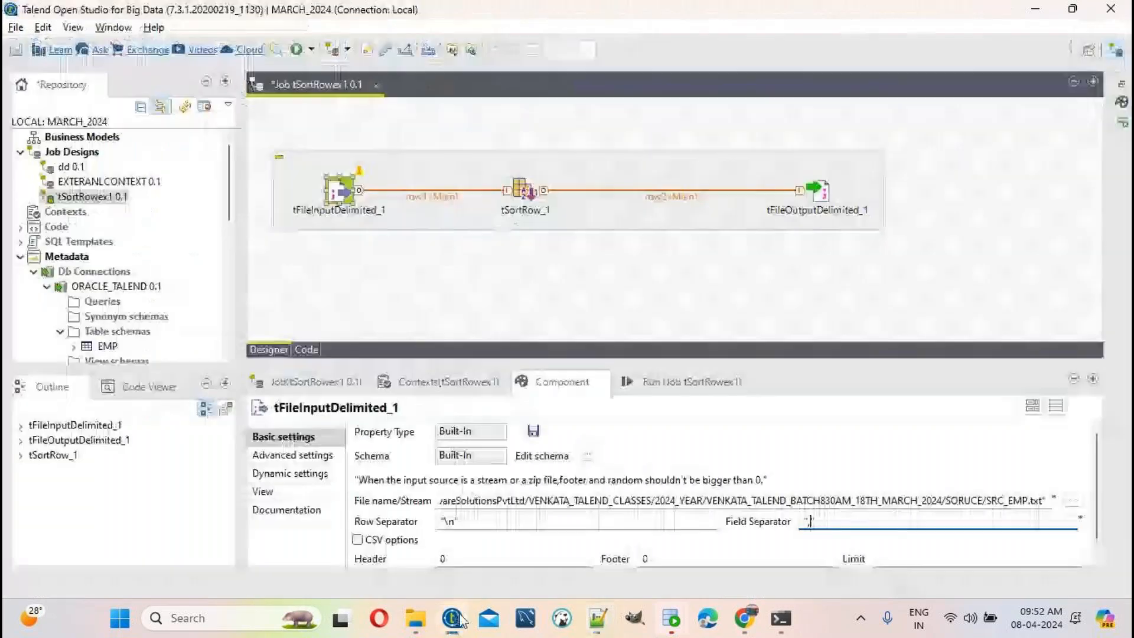
pyautogui.click(451, 618)
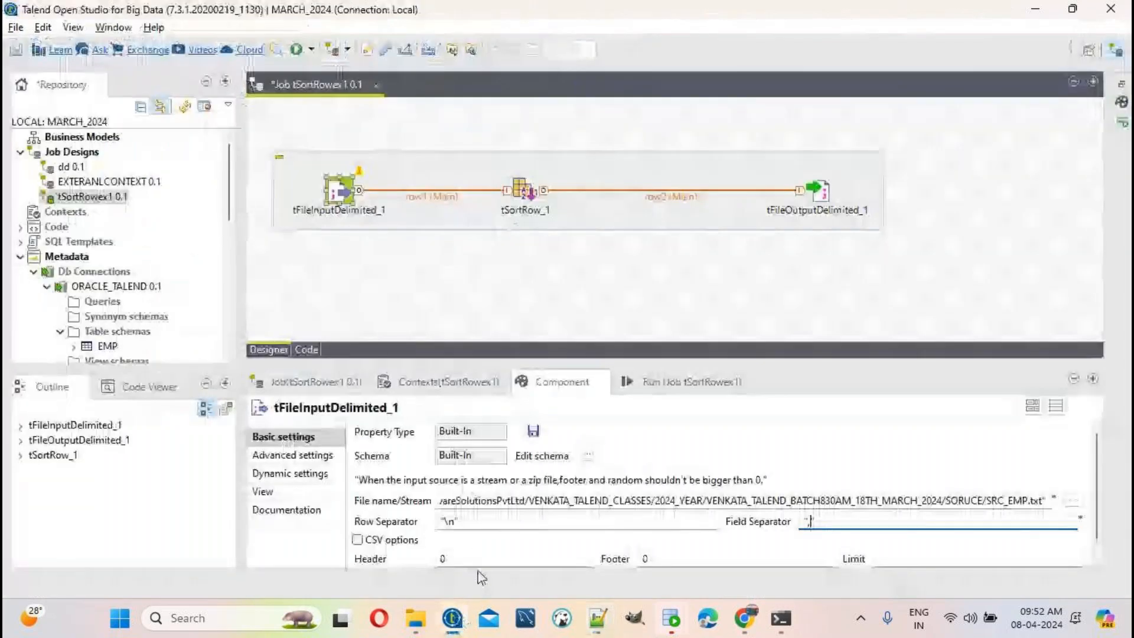
pyautogui.moveTo(473, 558); pyautogui.dragTo(354, 558)
pyautogui.write('1')
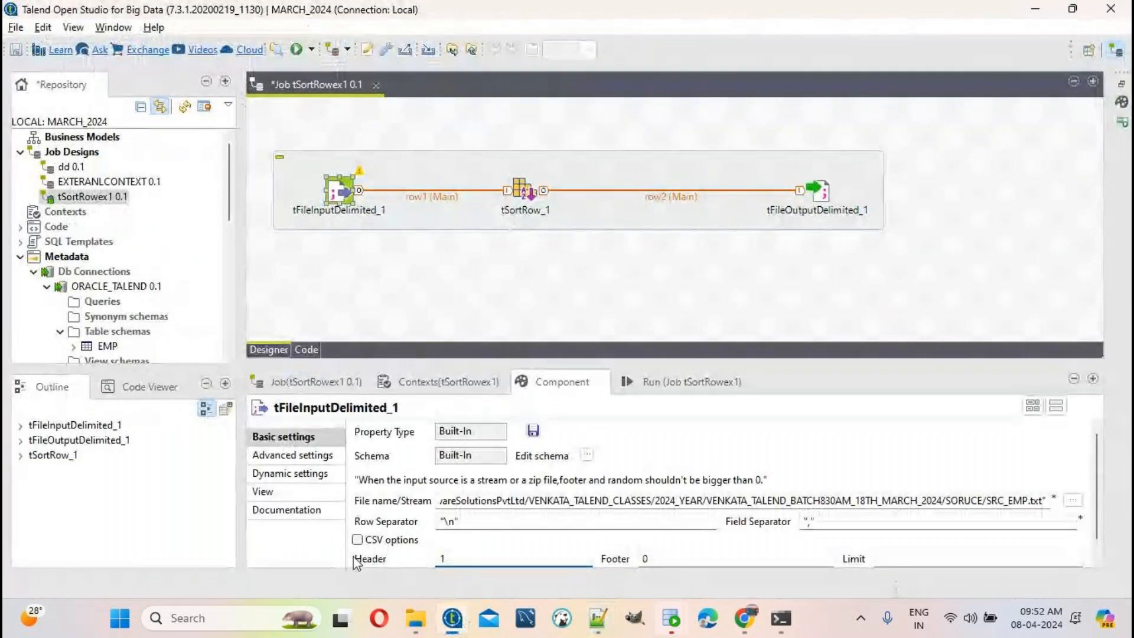
pyautogui.click(588, 455)
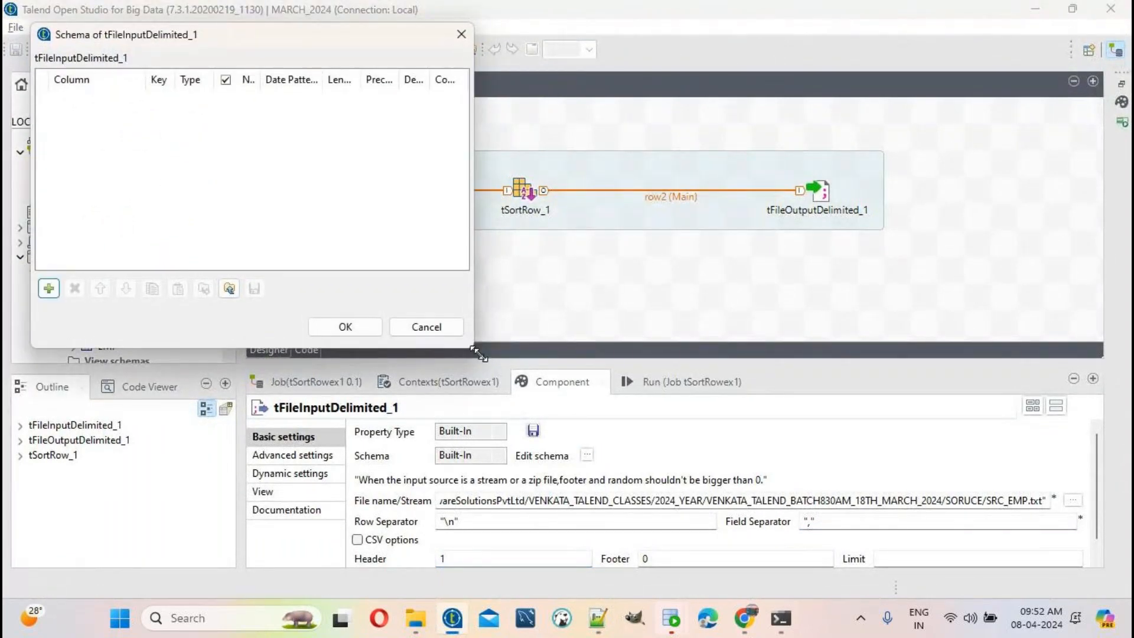
# Step: Enlarge the schema editor and add an EMPNO column of type Integer, length 5
pyautogui.moveTo(479, 354); pyautogui.dragTo(880, 438)
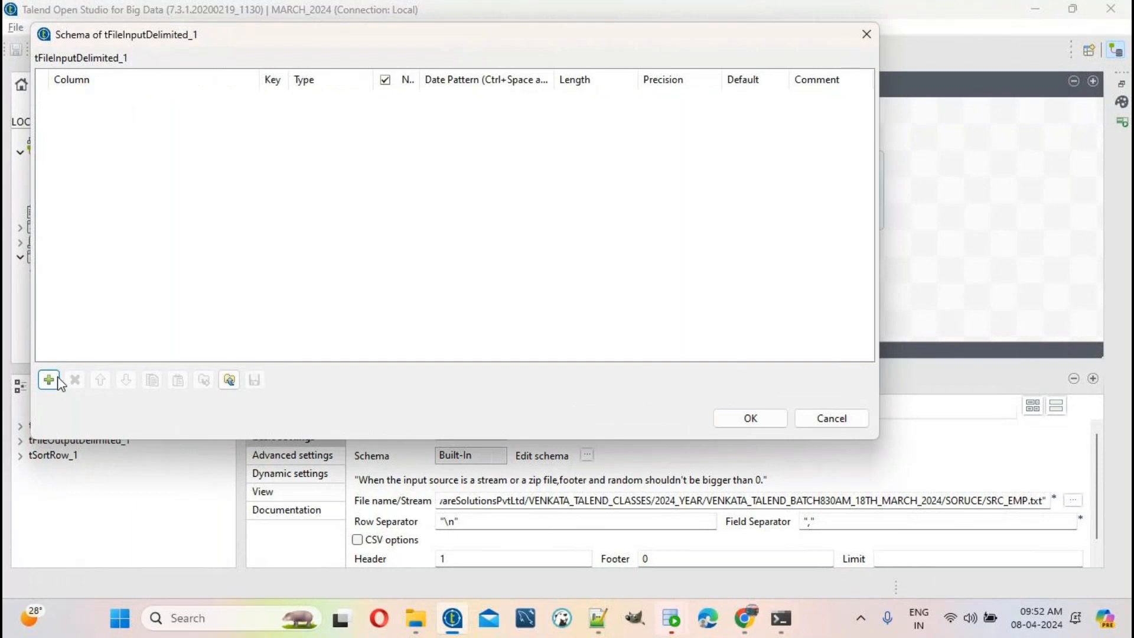
pyautogui.click(598, 617)
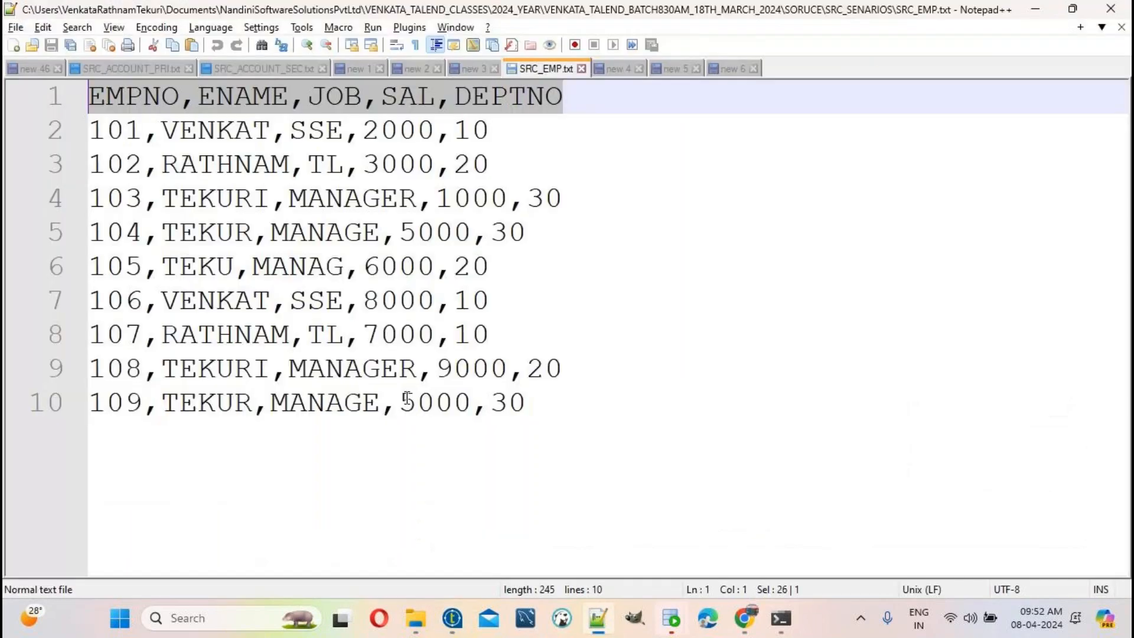
pyautogui.doubleClick(145, 101)
pyautogui.hotkey('ctrl', 'c')
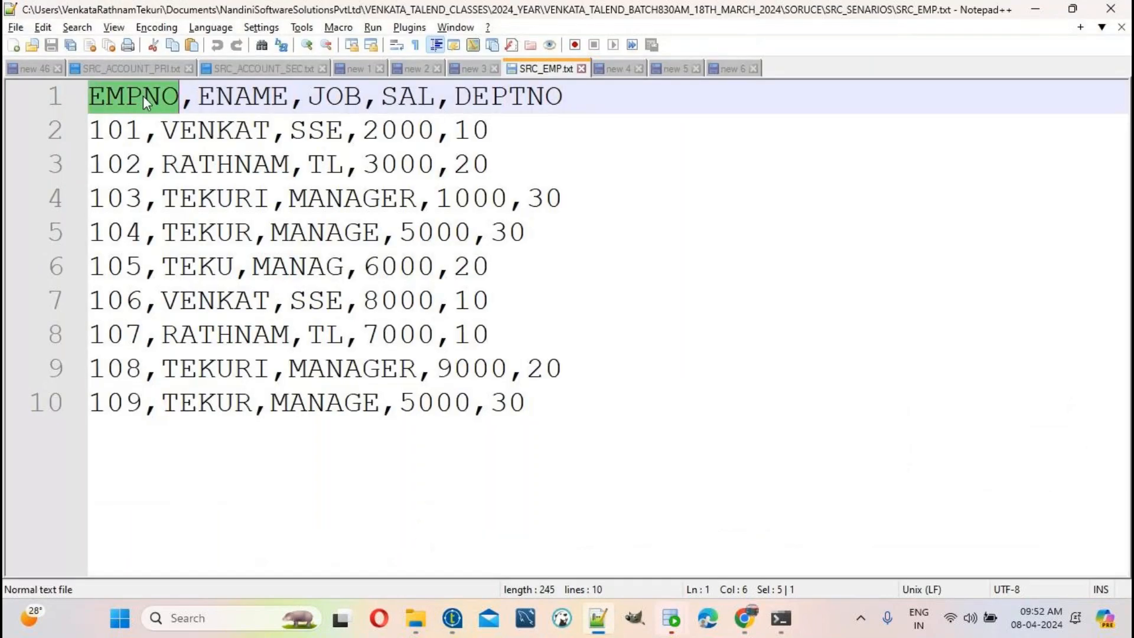
pyautogui.hotkey('alt', 'Tab')
pyautogui.click(48, 380)
pyautogui.click(103, 99)
pyautogui.hotkey('ctrl', 'v')
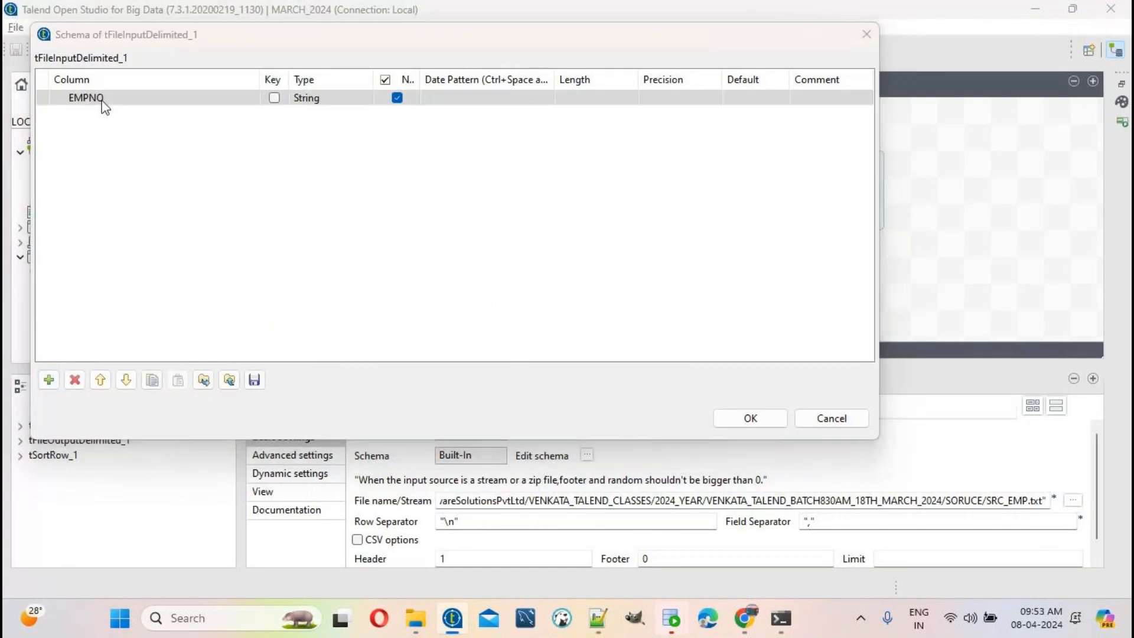
pyautogui.hotkey('alt', 'Tab')
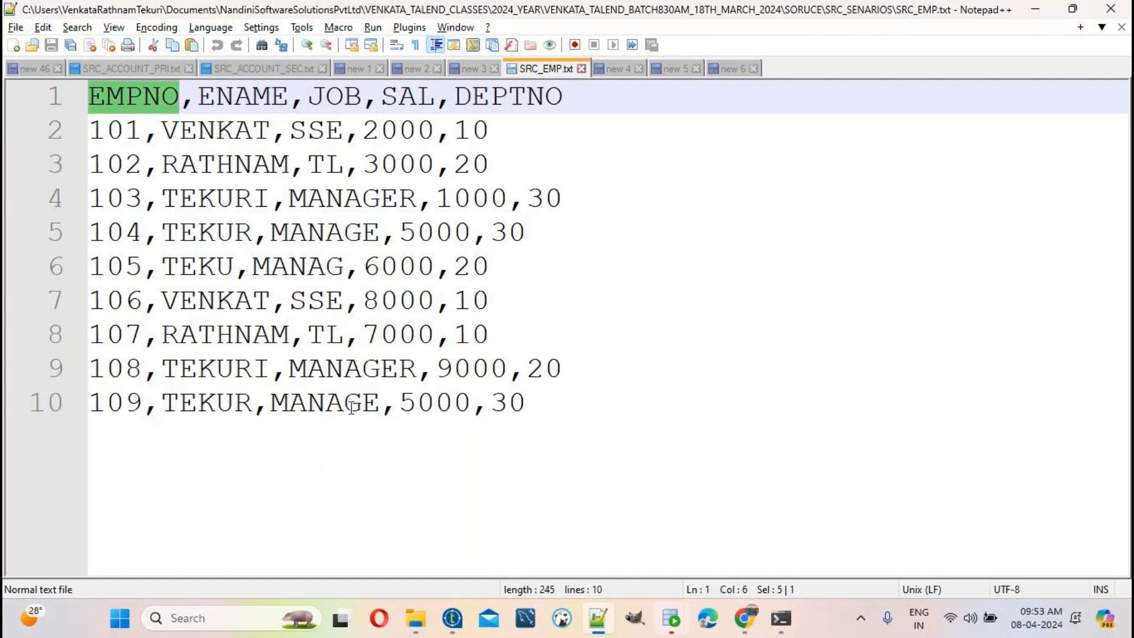
pyautogui.click(466, 621)
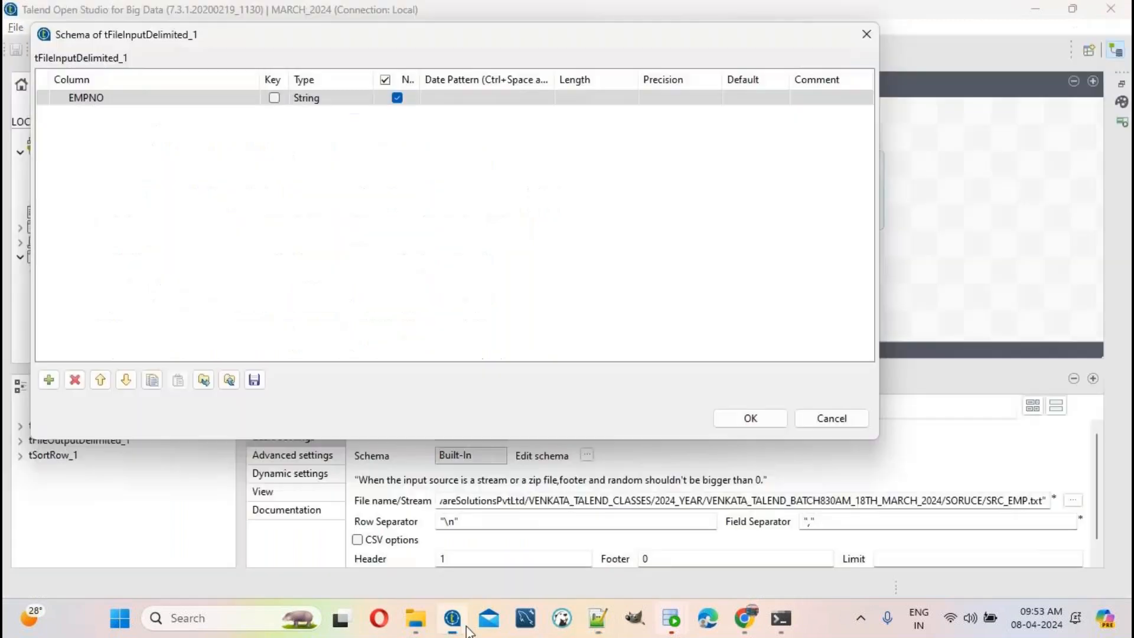
pyautogui.click(322, 98)
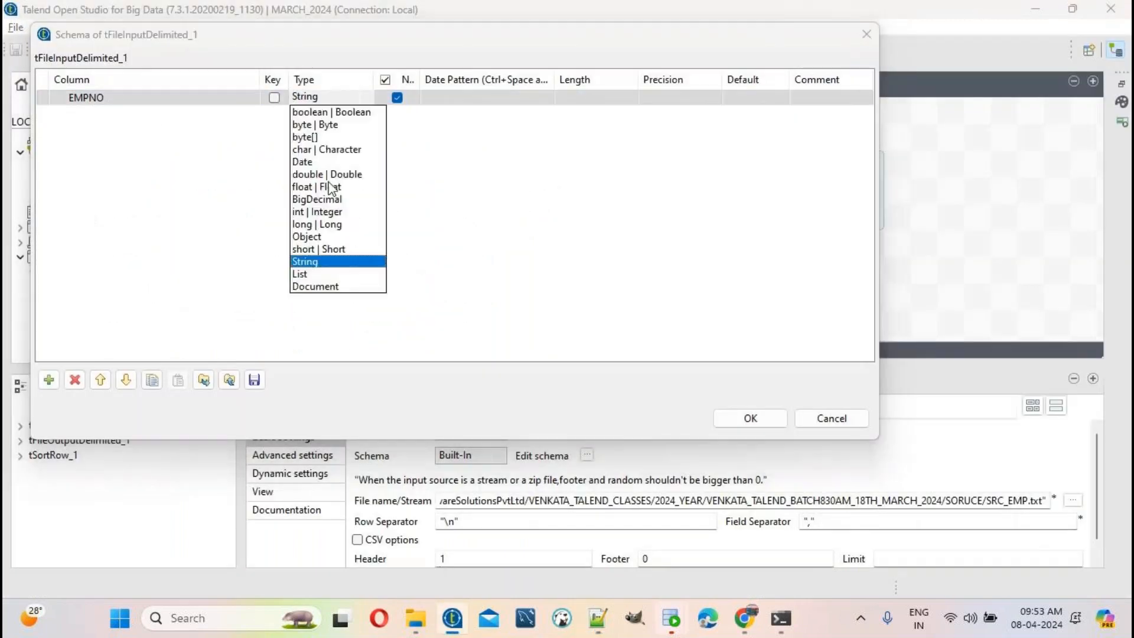
pyautogui.click(328, 211)
pyautogui.click(575, 96)
pyautogui.write('5')
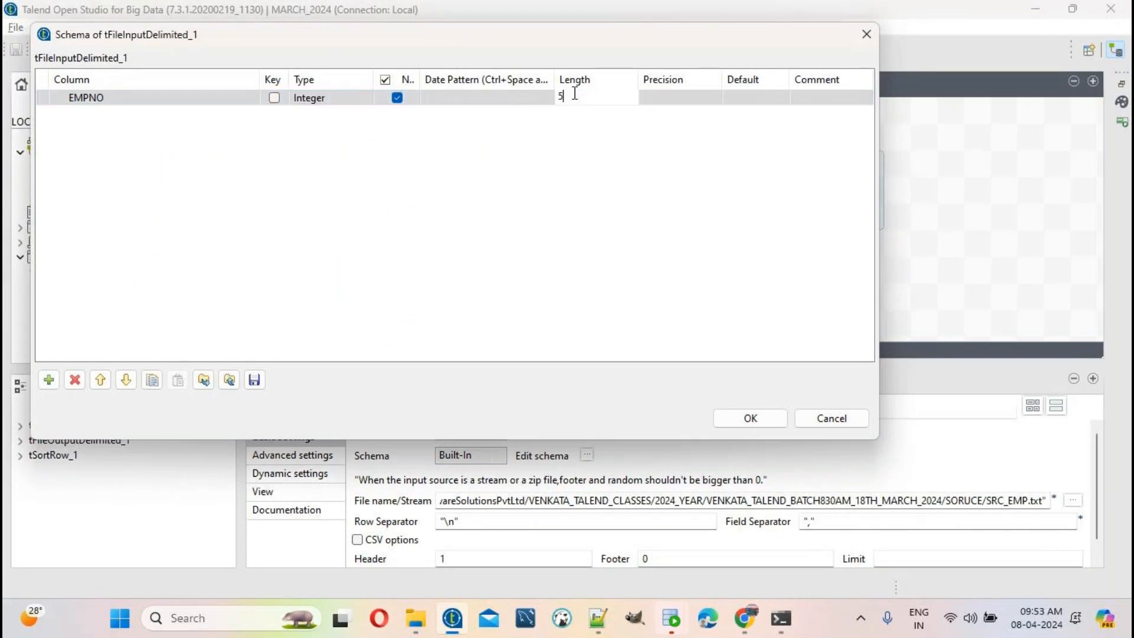
# Step: Add a second column named ENAME, copying the name from SRC_EMP.txt
pyautogui.click(598, 618)
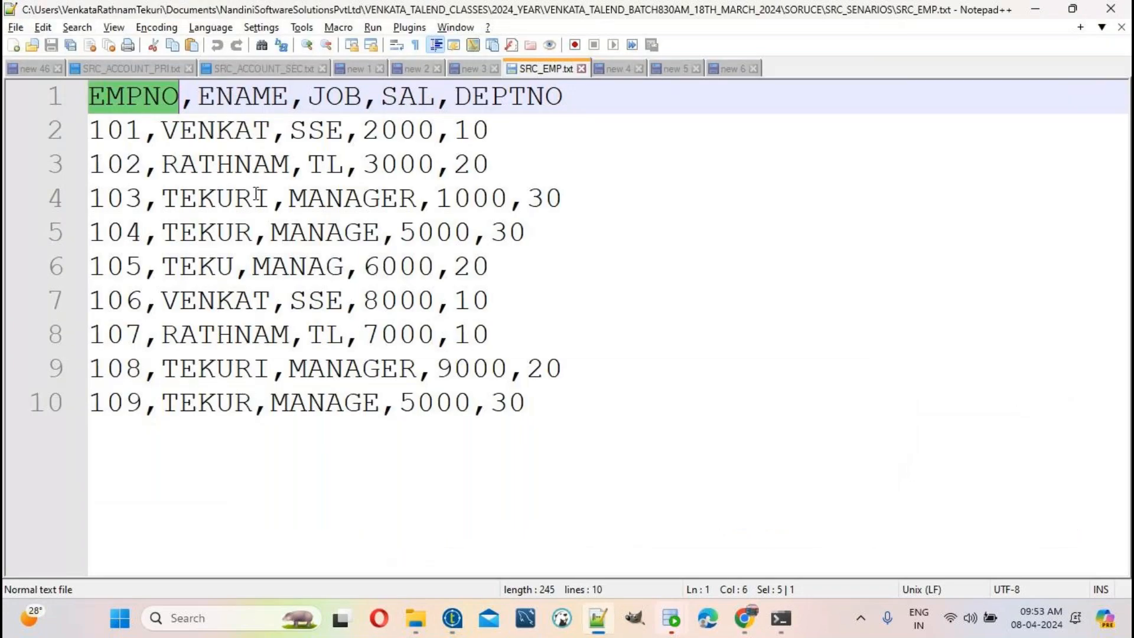
pyautogui.doubleClick(251, 96)
pyautogui.hotkey('ctrl', 'c')
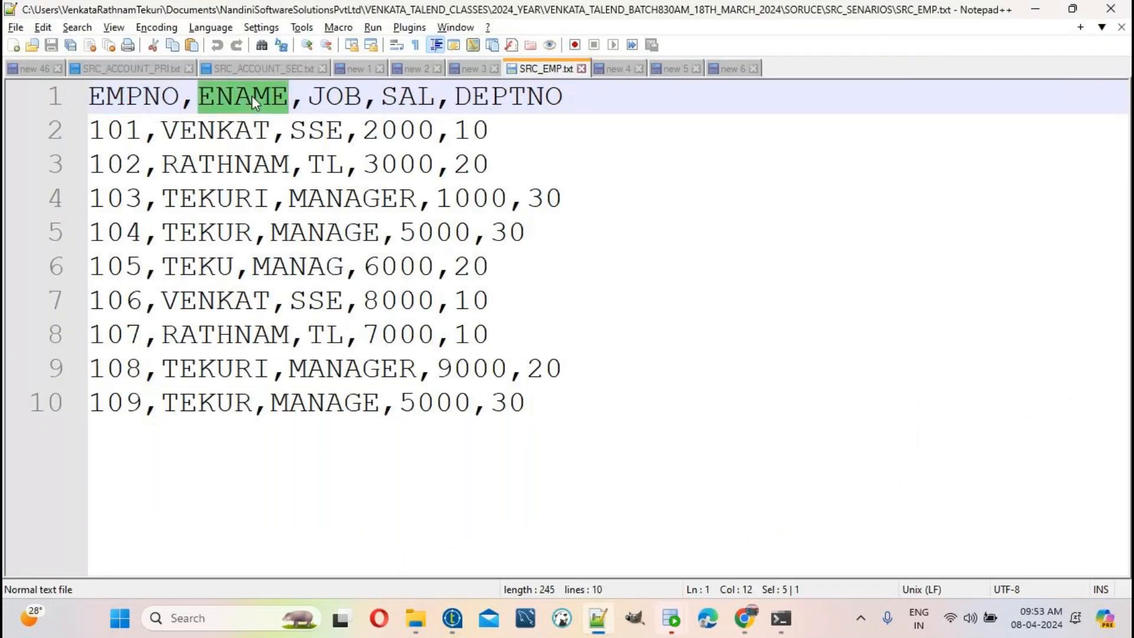
pyautogui.hotkey('alt', 'Tab')
pyautogui.click(49, 379)
pyautogui.click(135, 114)
pyautogui.hotkey('ctrl', 'v')
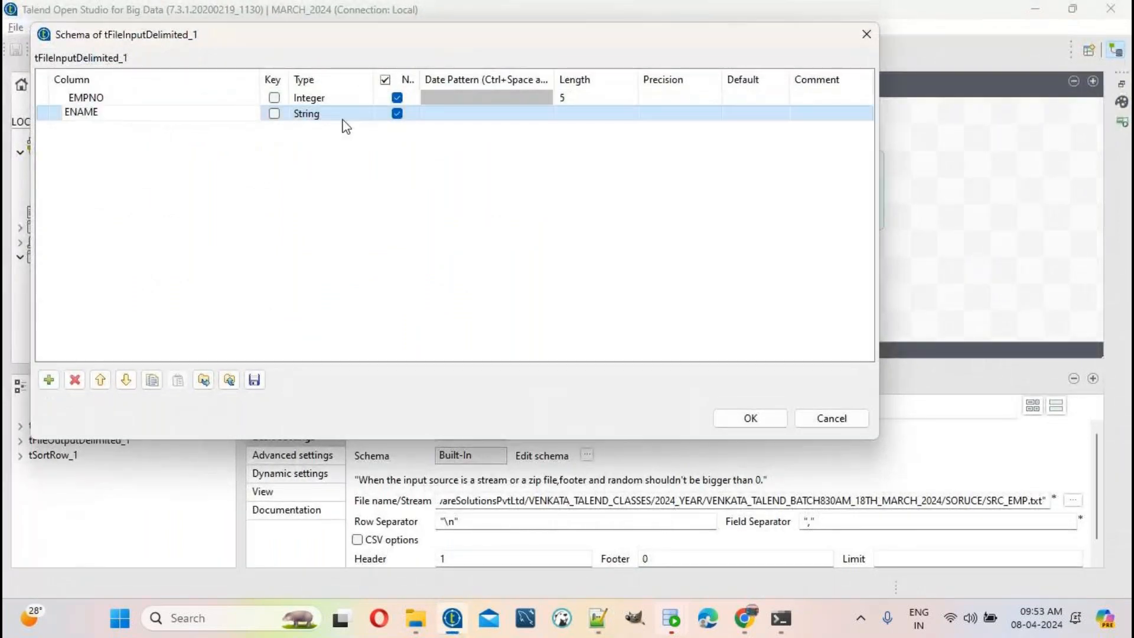
pyautogui.click(352, 117)
pyautogui.hotkey('alt', 'Tab')
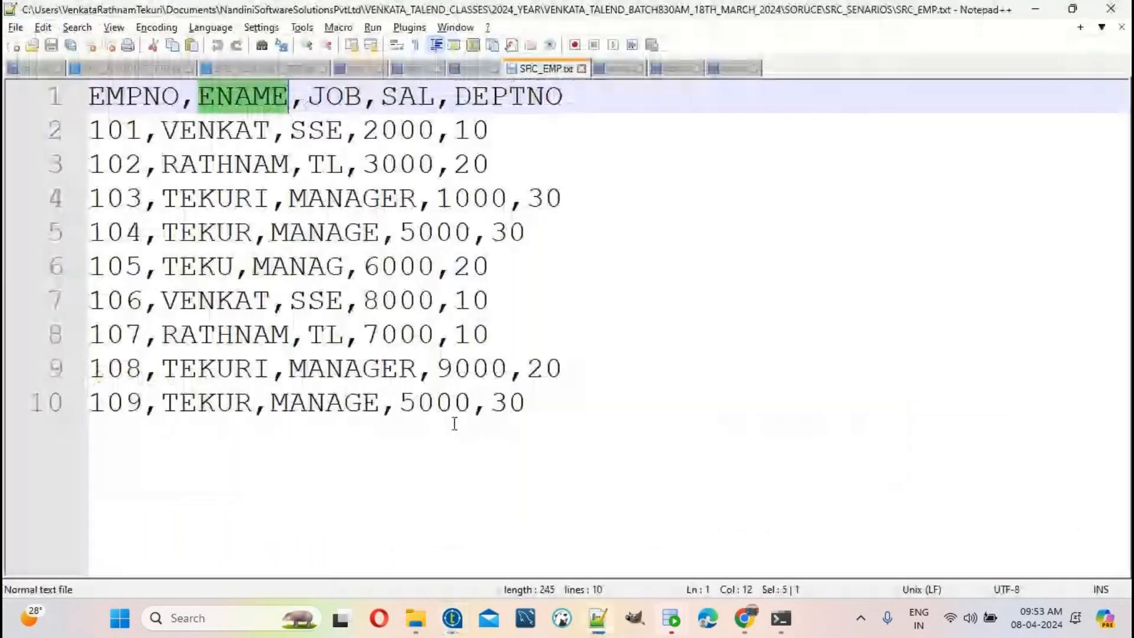
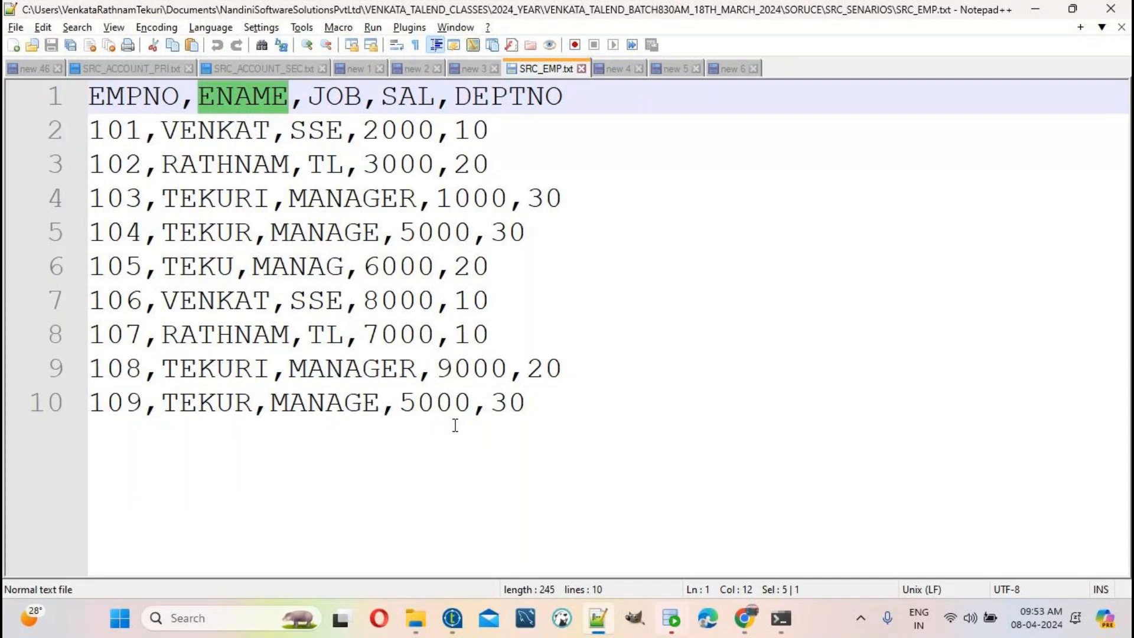
# Step: Set the ENAME column's length to 25
pyautogui.hotkey('alt', 'Tab')
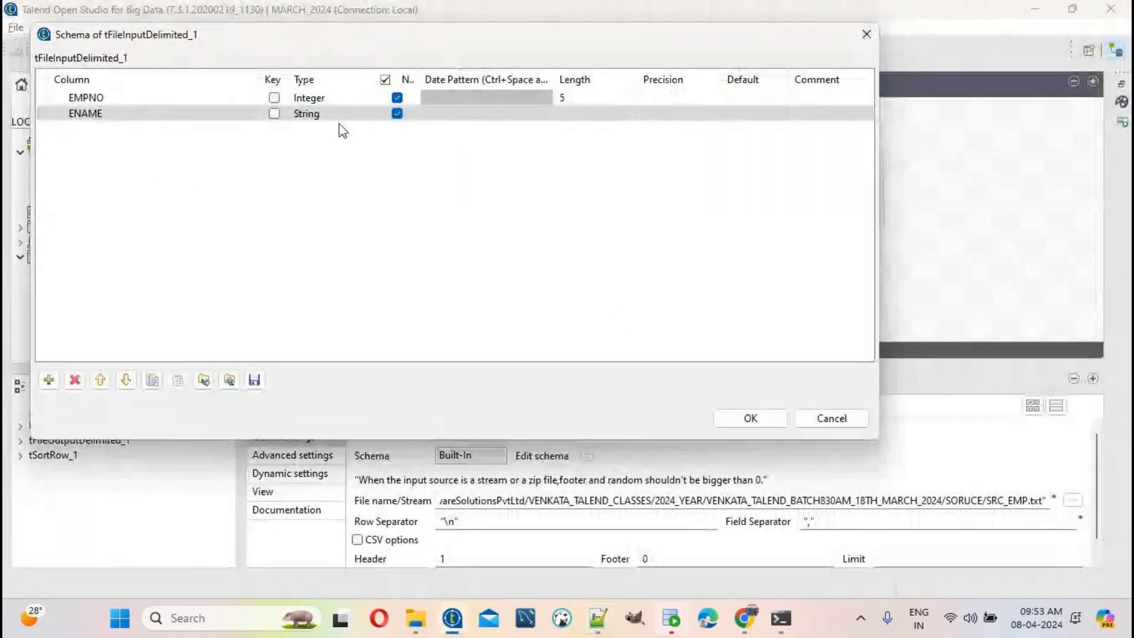
pyautogui.click(338, 116)
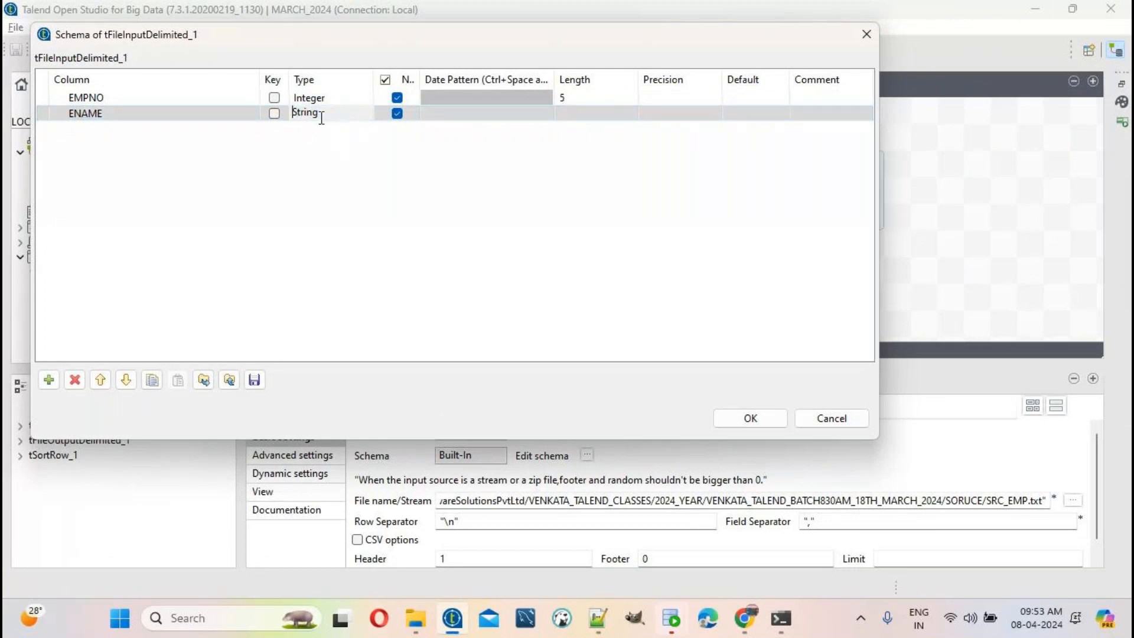
pyautogui.click(569, 114)
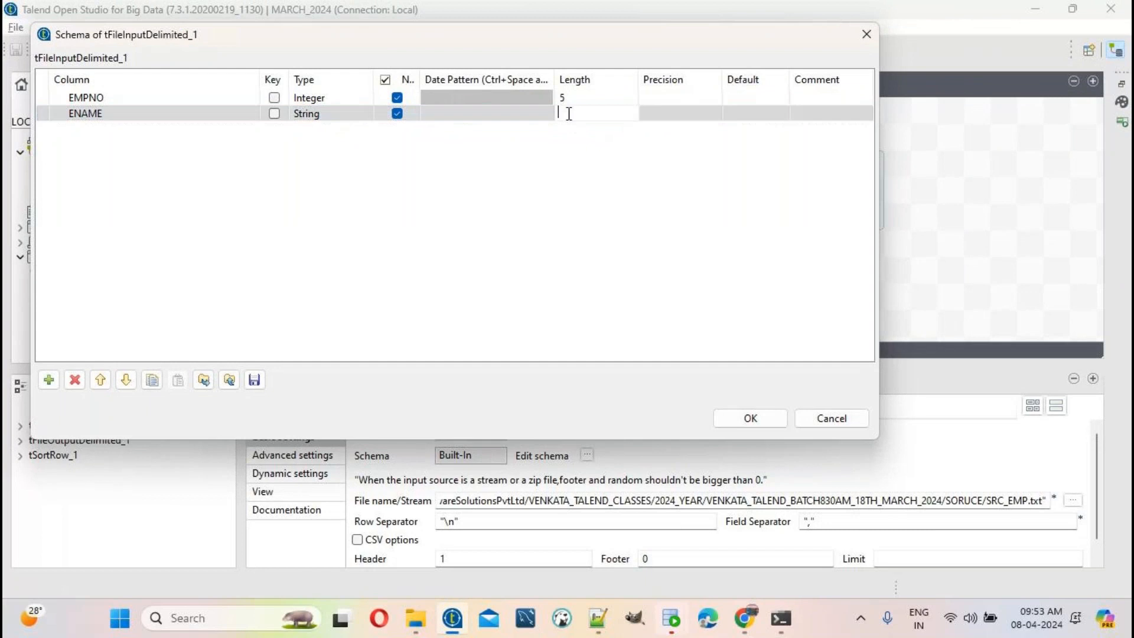
pyautogui.write('25')
# Step: Add a JOB column with length 25, checking names and values against SRC_EMP.txt
pyautogui.hotkey('alt', 'Tab')
pyautogui.doubleClick(335, 96)
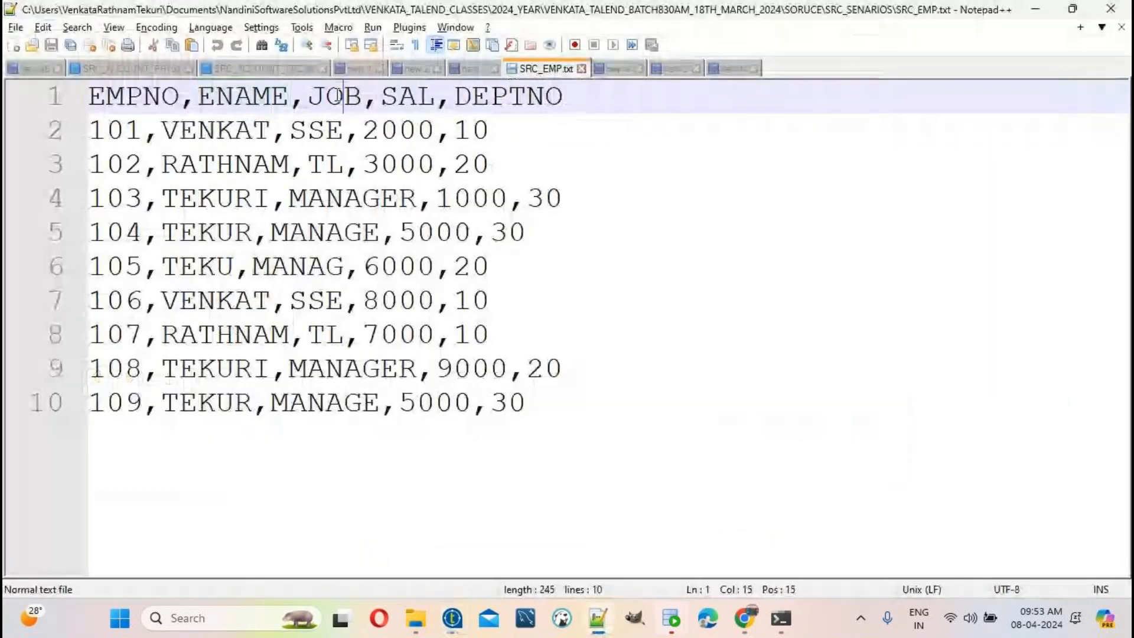
pyautogui.hotkey('alt', 'Tab')
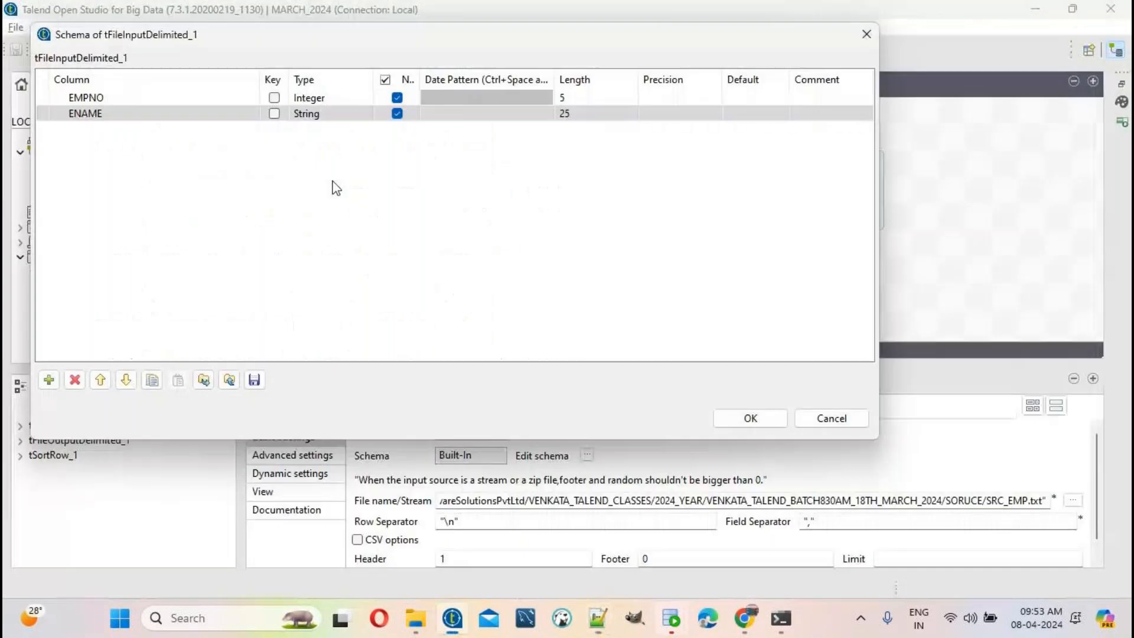
pyautogui.click(48, 380)
pyautogui.click(119, 127)
pyautogui.write('JOB')
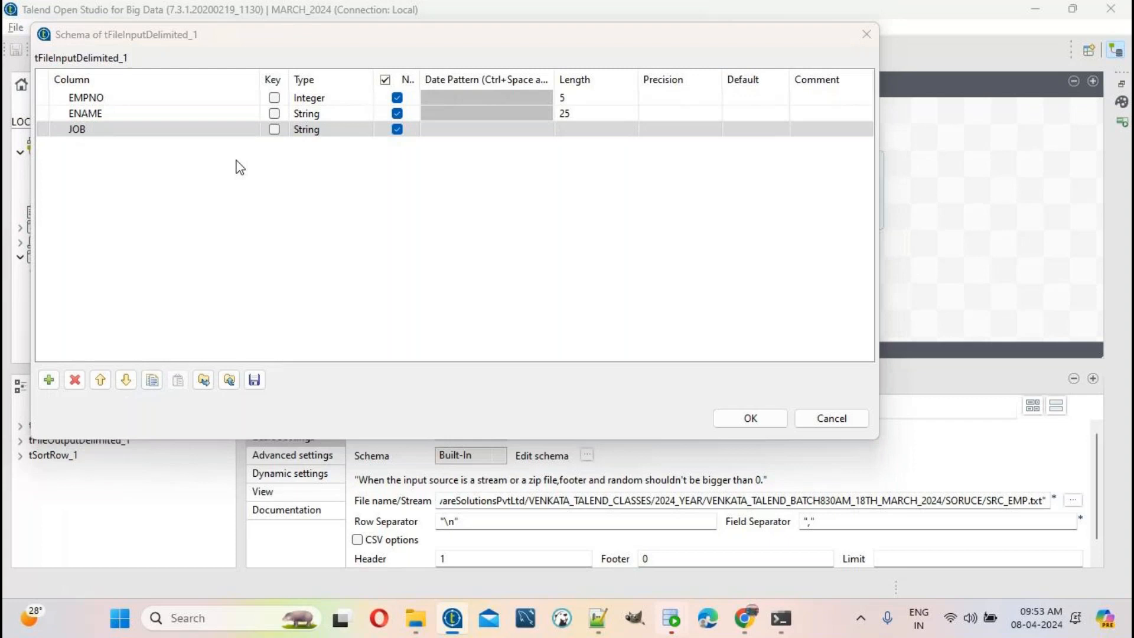
pyautogui.hotkey('alt', 'Tab')
pyautogui.doubleClick(325, 129)
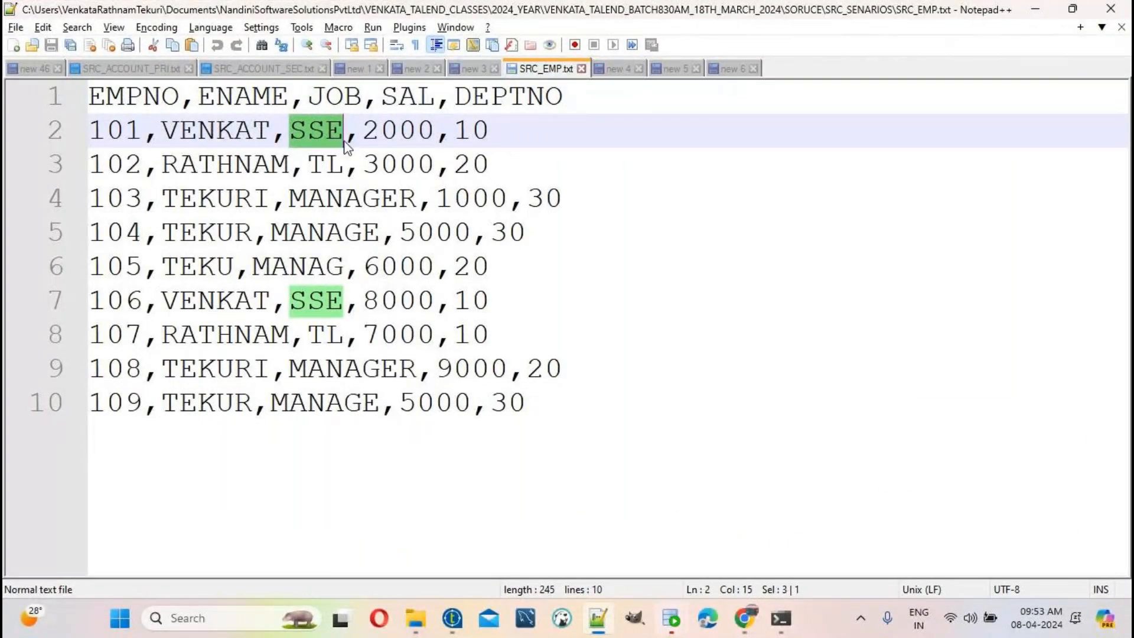
pyautogui.hotkey('alt', 'Tab')
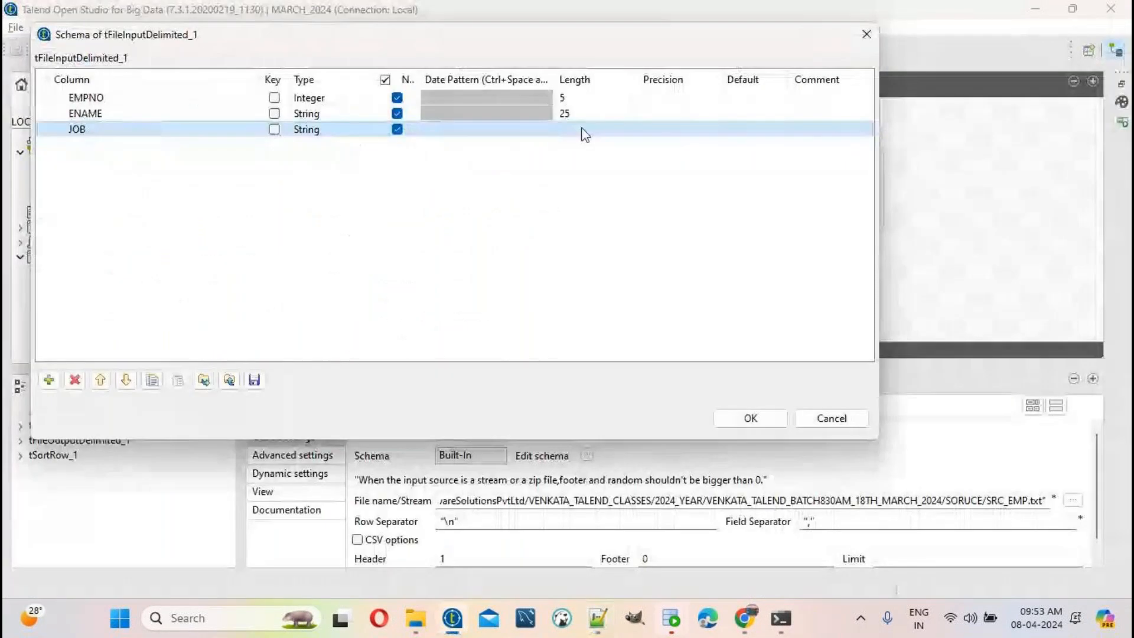
pyautogui.click(585, 130)
pyautogui.write('25')
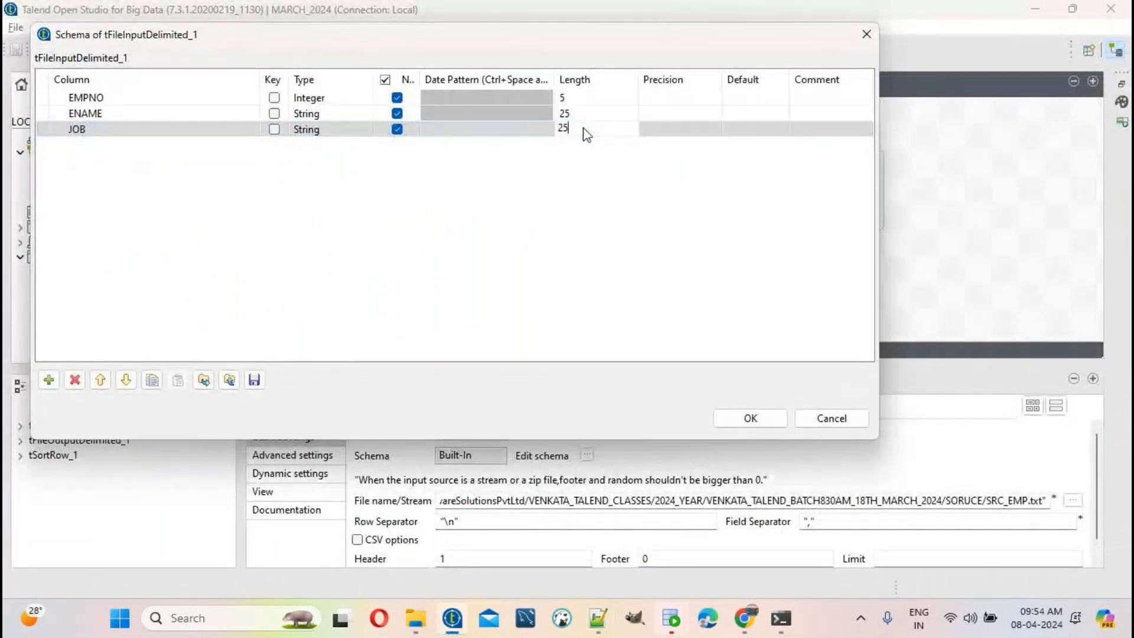
# Step: Add a fourth column named SAL, pasted from the source file header
pyautogui.hotkey('alt', 'Tab')
pyautogui.click(396, 96)
pyautogui.doubleClick(396, 96)
pyautogui.hotkey('ctrl', 'c')
pyautogui.hotkey('alt', 'Tab')
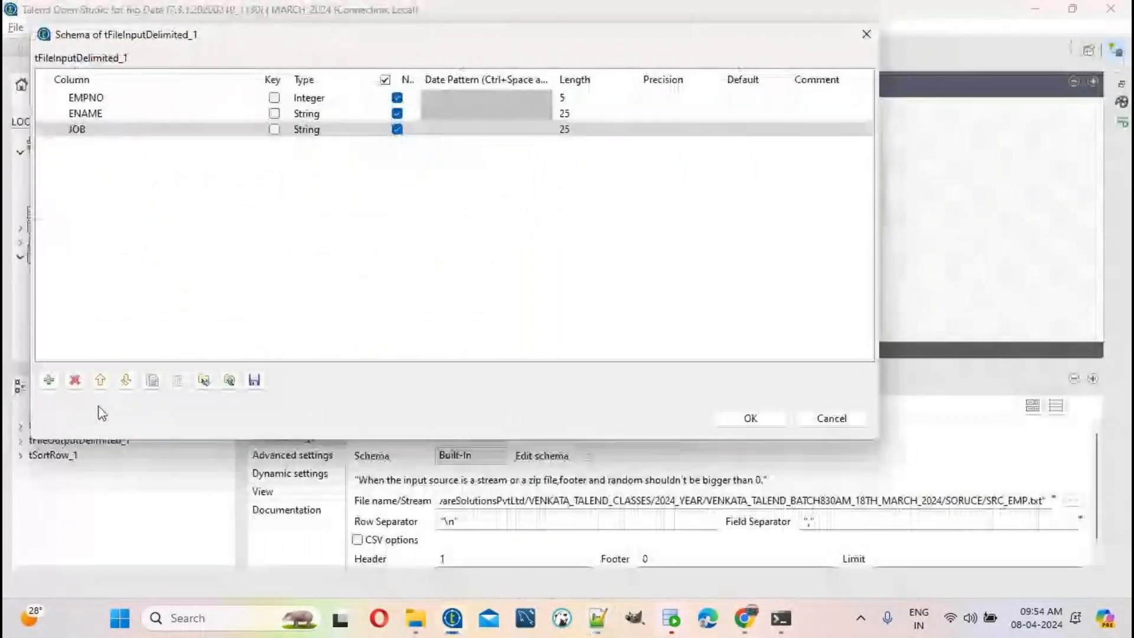
pyautogui.click(43, 383)
pyautogui.click(124, 144)
pyautogui.hotkey('ctrl', 'v')
pyautogui.click(355, 160)
# Step: Make SAL an Integer column with length 5
pyautogui.hotkey('alt', 'Tab')
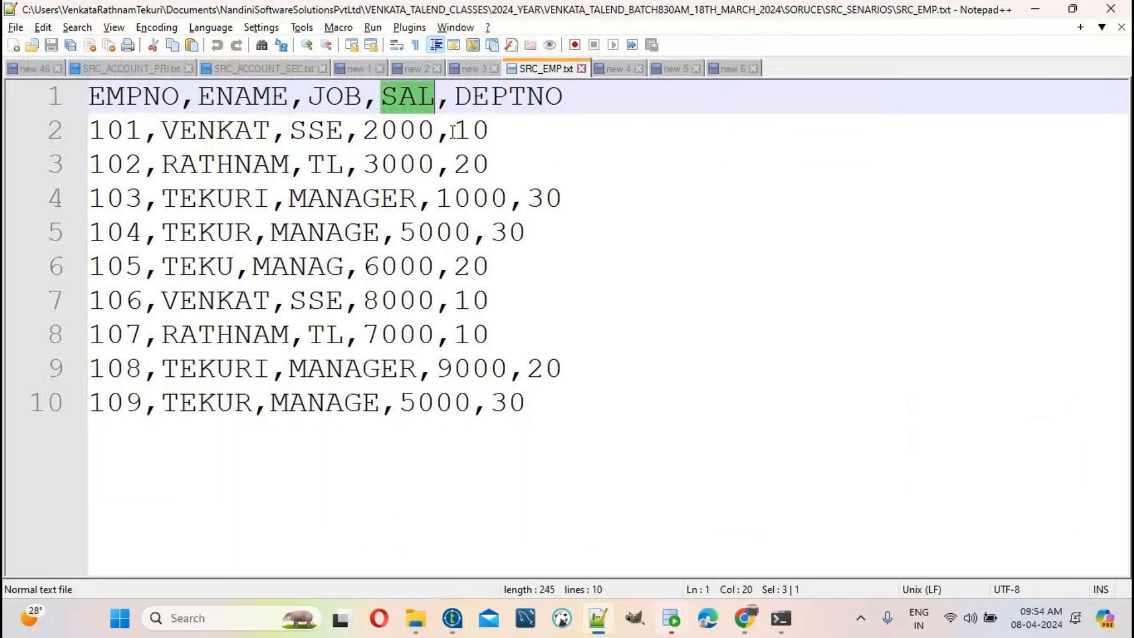
pyautogui.doubleClick(416, 130)
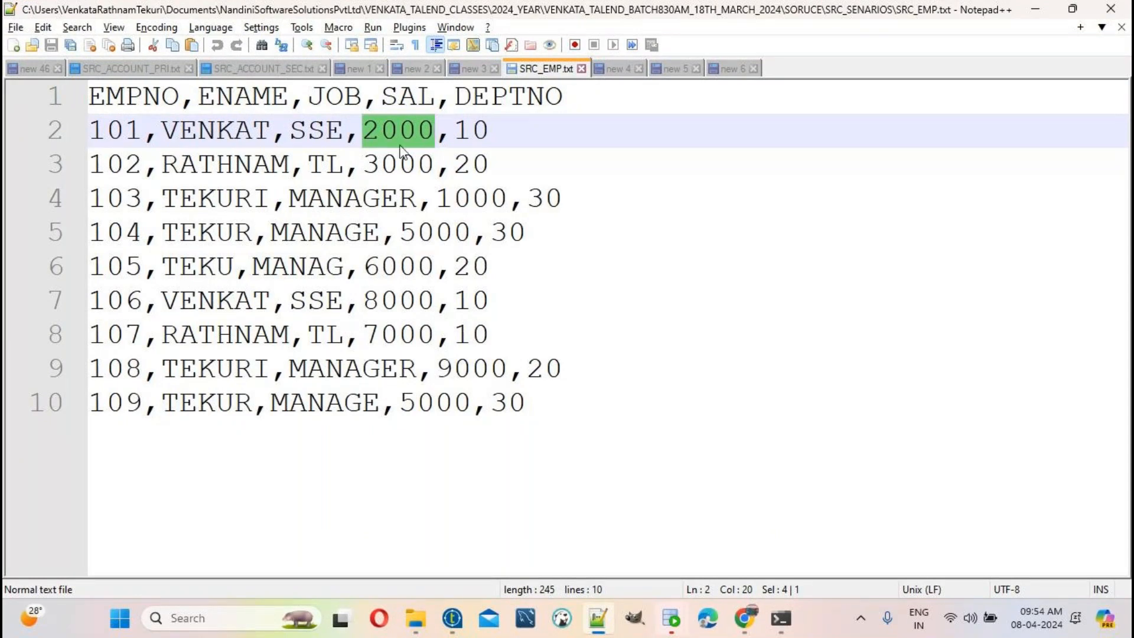
pyautogui.click(413, 125)
pyautogui.doubleClick(413, 125)
pyautogui.hotkey('alt', 'Tab')
pyautogui.click(344, 145)
pyautogui.click(344, 146)
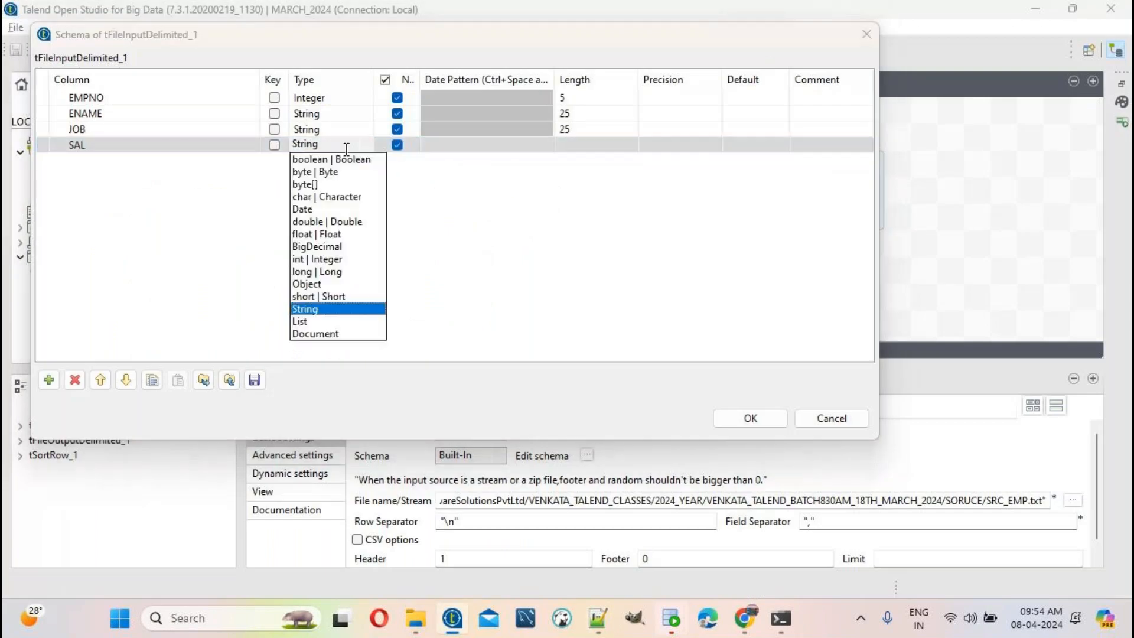
pyautogui.click(336, 260)
pyautogui.click(585, 144)
pyautogui.write('5')
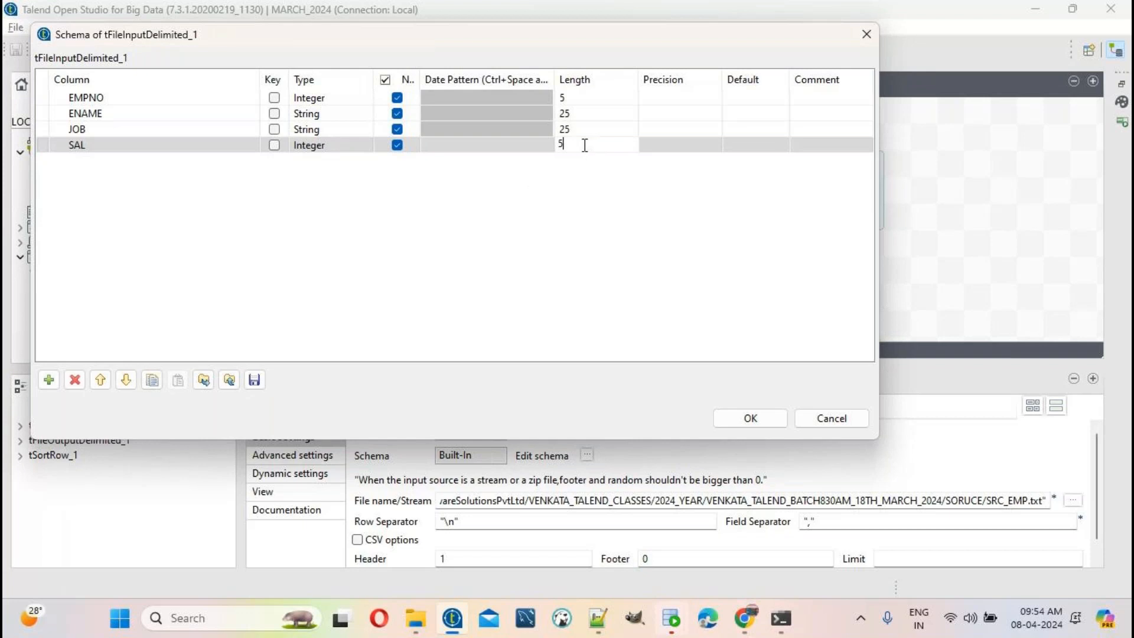
# Step: Copy the DEPTNO header from the source file and add a fifth schema column
pyautogui.hotkey('alt', 'Tab')
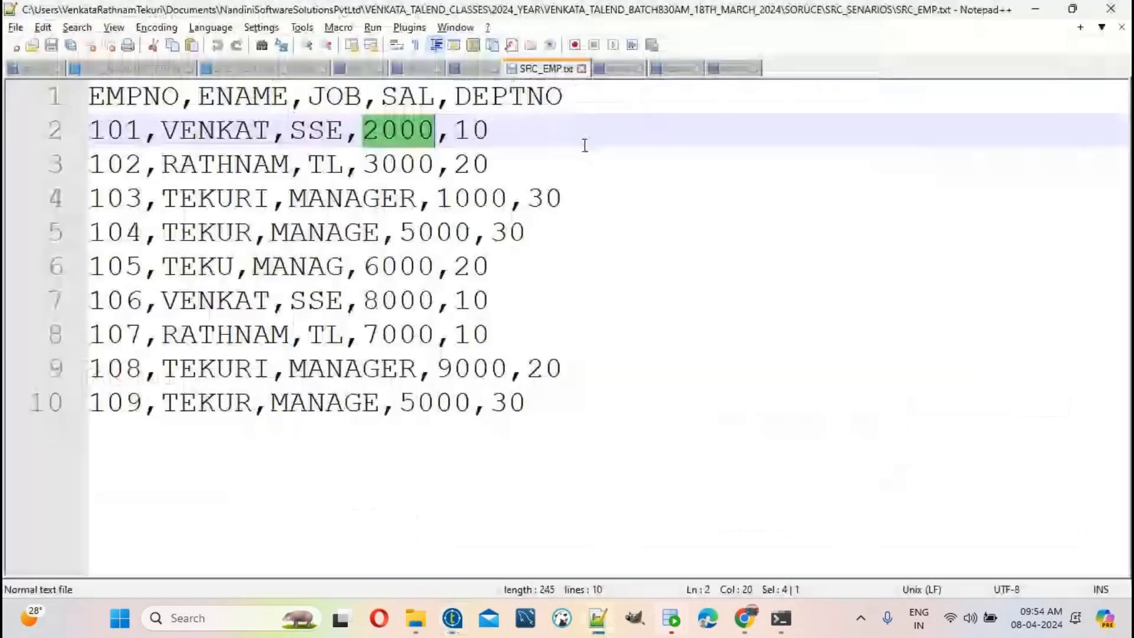
pyautogui.doubleClick(497, 98)
pyautogui.hotkey('ctrl', 'c')
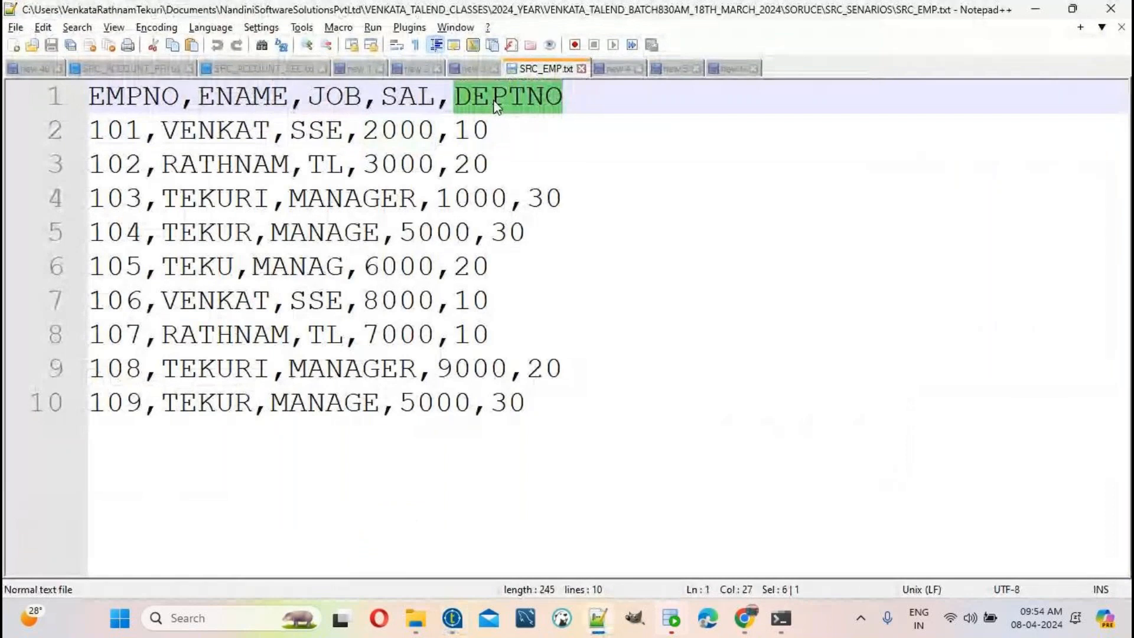
pyautogui.hotkey('alt', 'Tab')
pyautogui.click(48, 380)
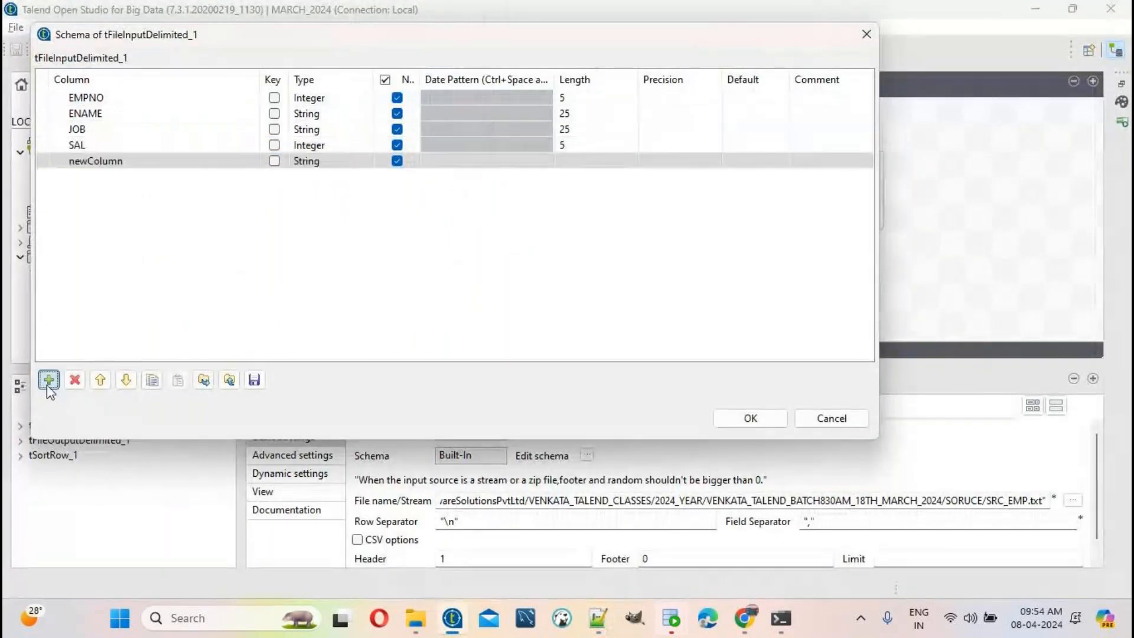
# Step: Name the fifth column DEPTNO, pasted from the source file header
pyautogui.click(98, 160)
pyautogui.hotkey('ctrl', 'v')
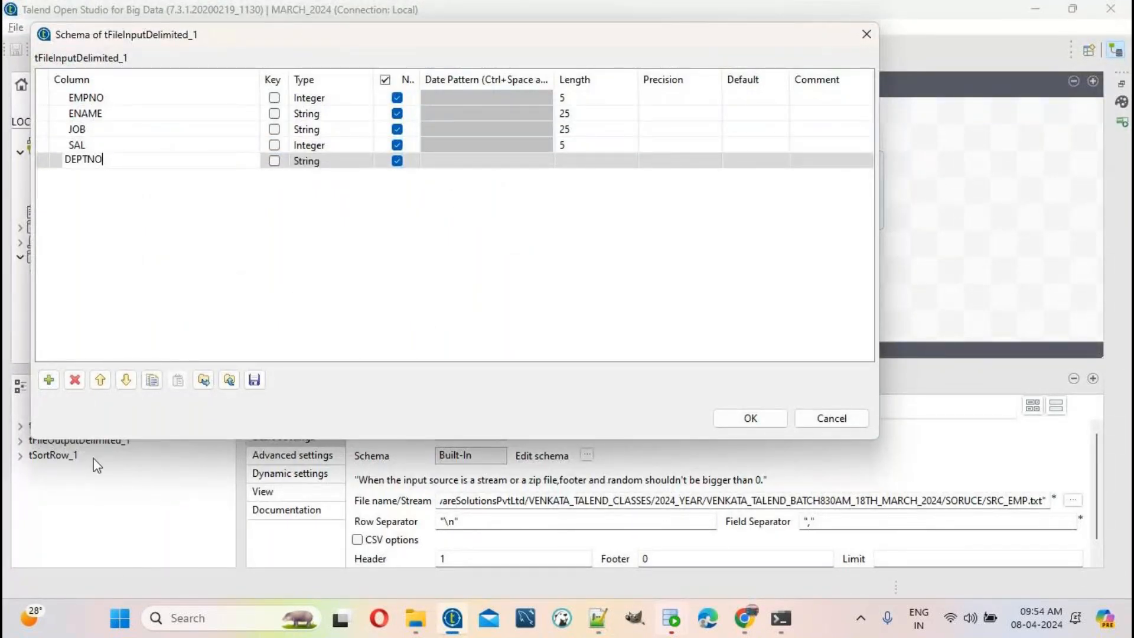
pyautogui.hotkey('alt', 'Tab')
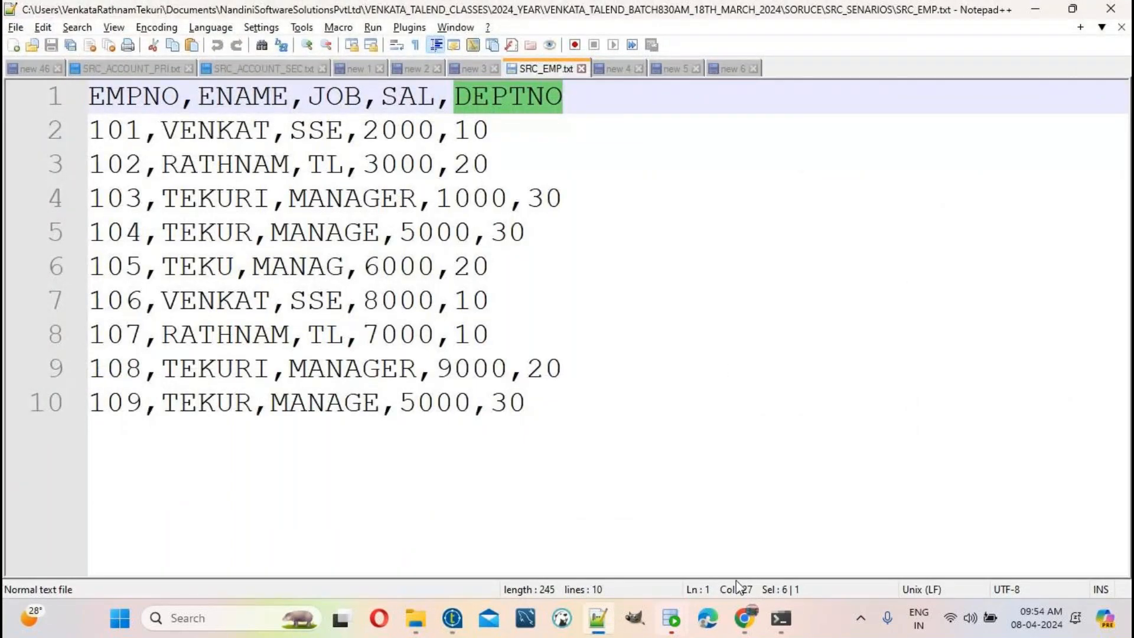
pyautogui.hotkey('alt', 'Tab')
pyautogui.hotkey('alt', 'Tab')
pyautogui.click(532, 98)
pyautogui.doubleClick(534, 98)
pyautogui.hotkey('alt', 'Tab')
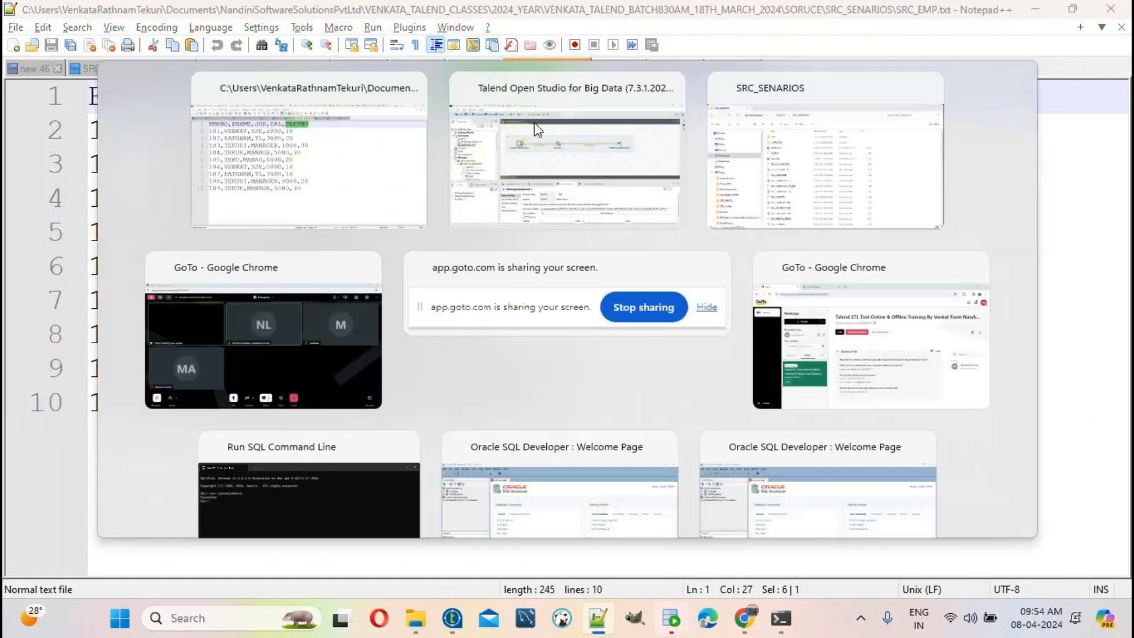
# Step: Make DEPTNO an Integer column with length 5
pyautogui.click(323, 158)
pyautogui.click(323, 158)
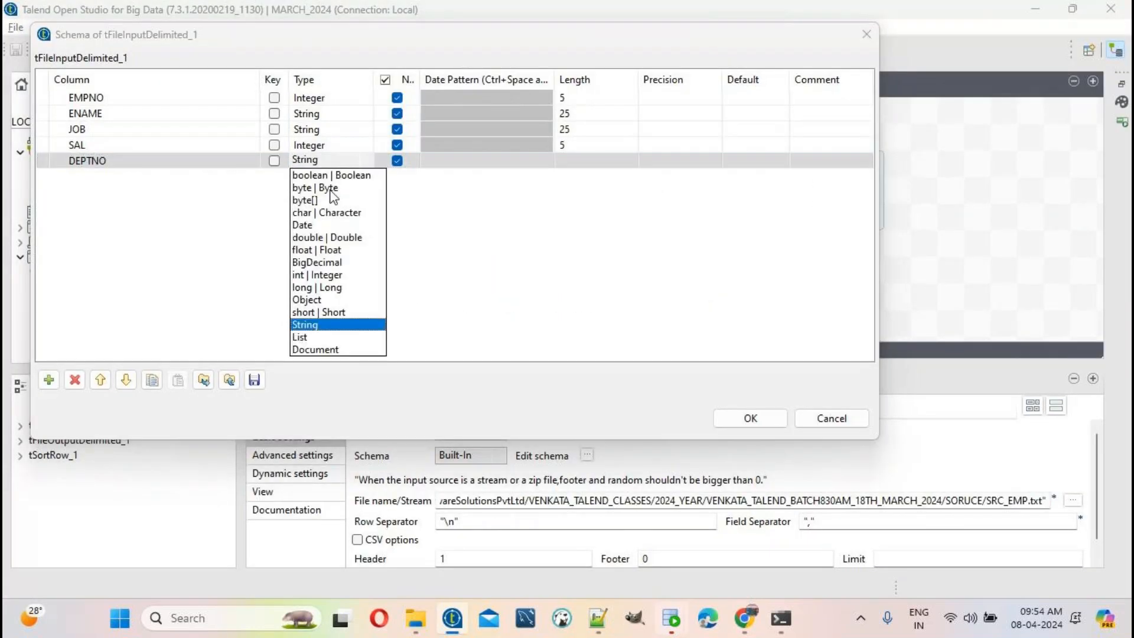
pyautogui.hotkey('alt', 'Tab')
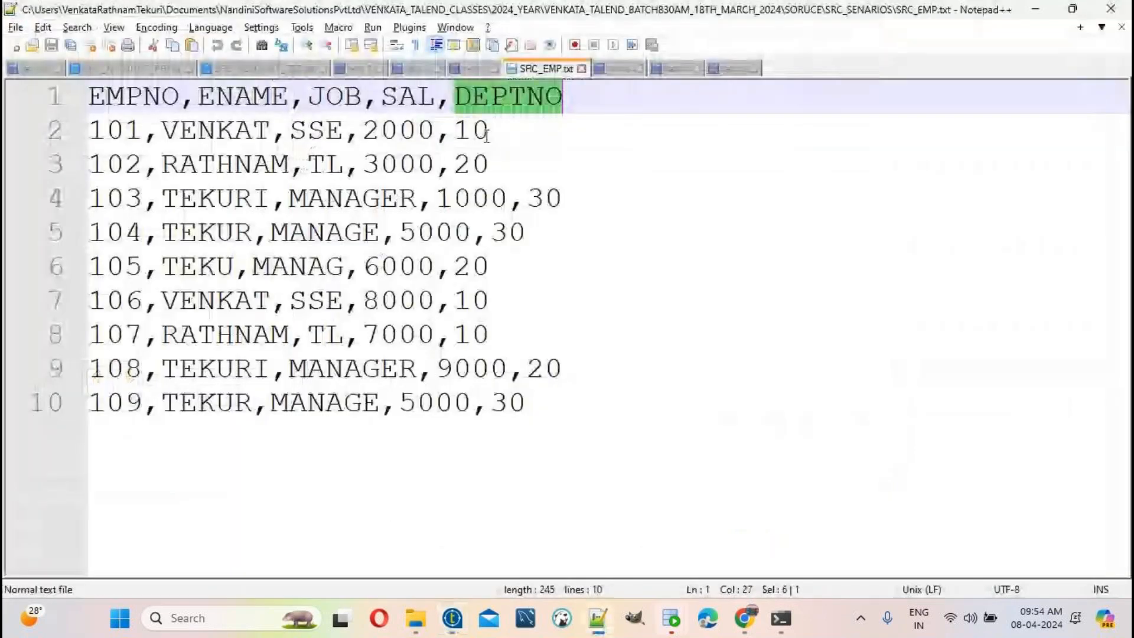
pyautogui.click(461, 137)
pyautogui.doubleClick(462, 137)
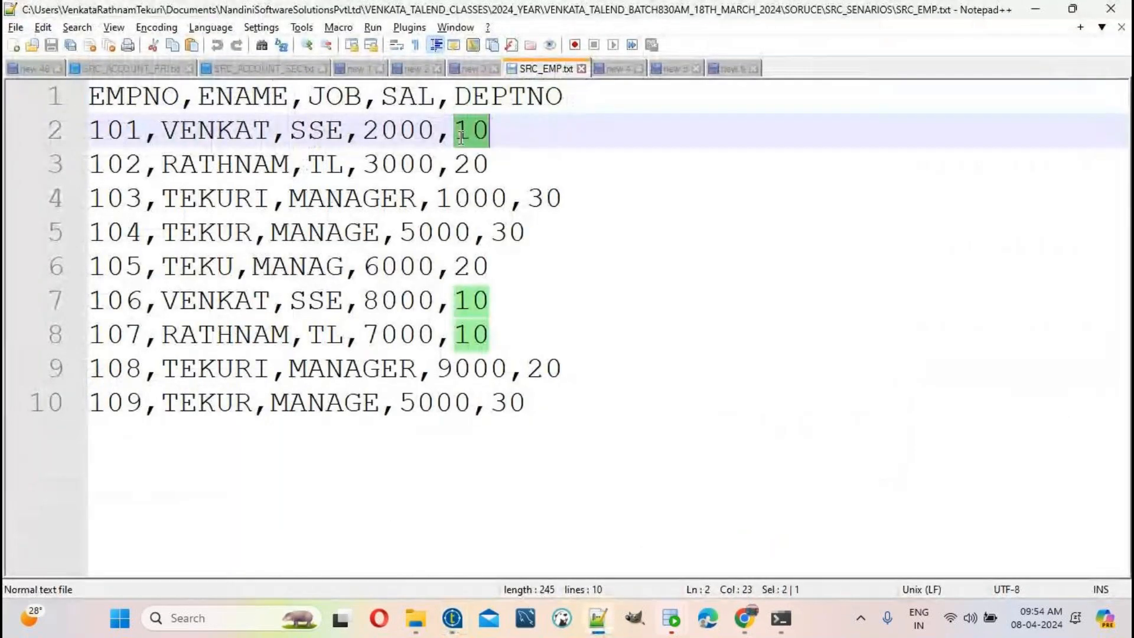
pyautogui.hotkey('alt', 'Tab')
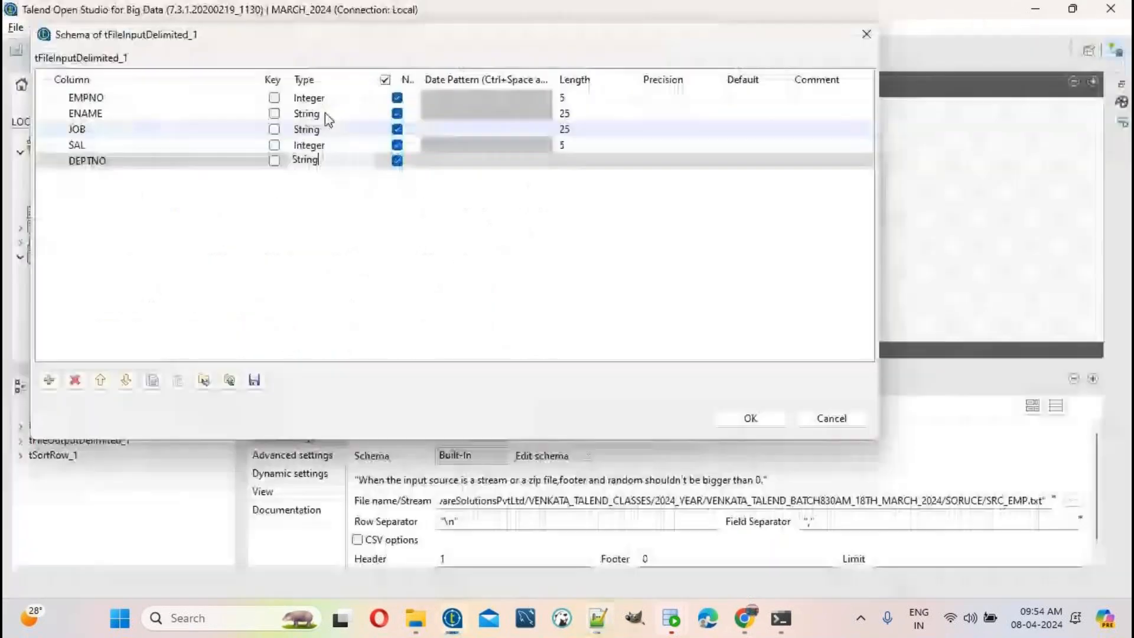
pyautogui.click(318, 156)
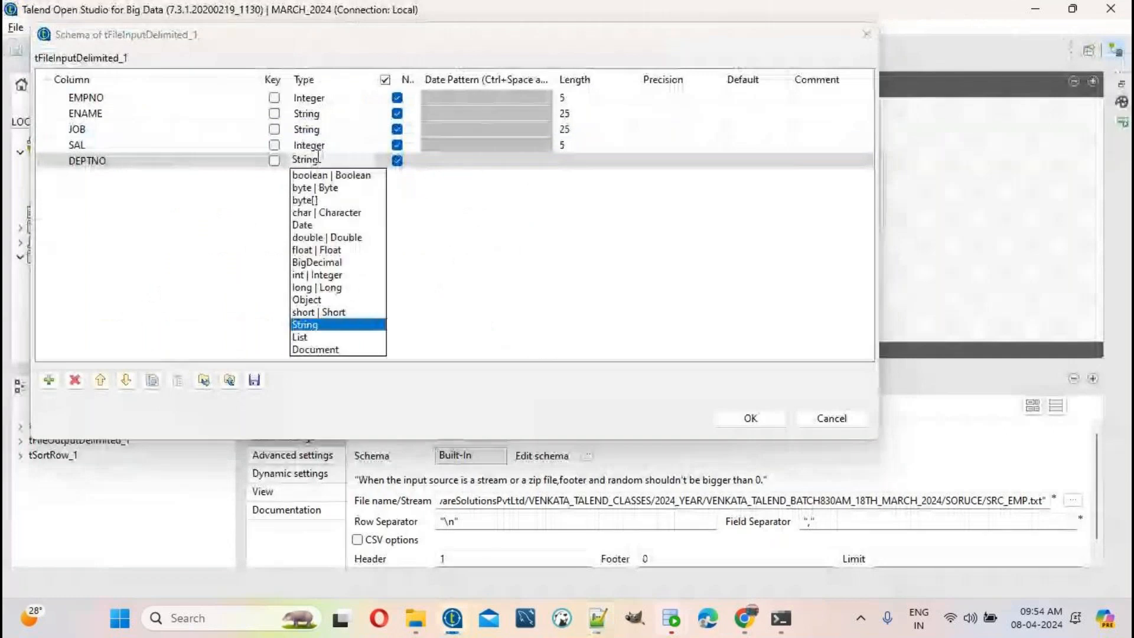
pyautogui.click(340, 276)
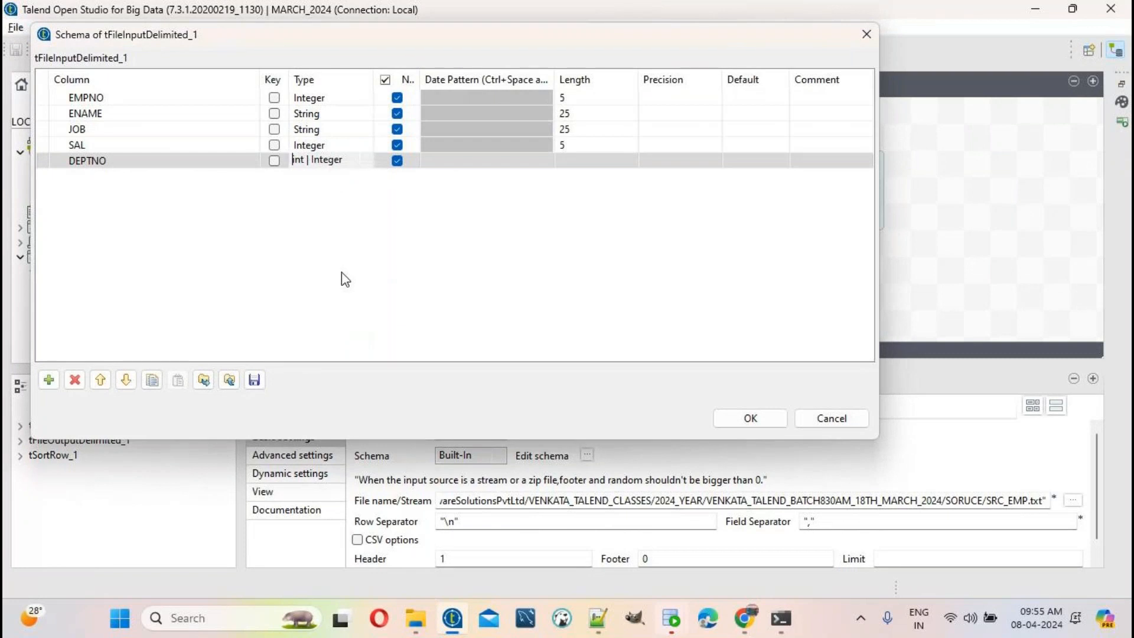
pyautogui.click(599, 157)
pyautogui.write('5')
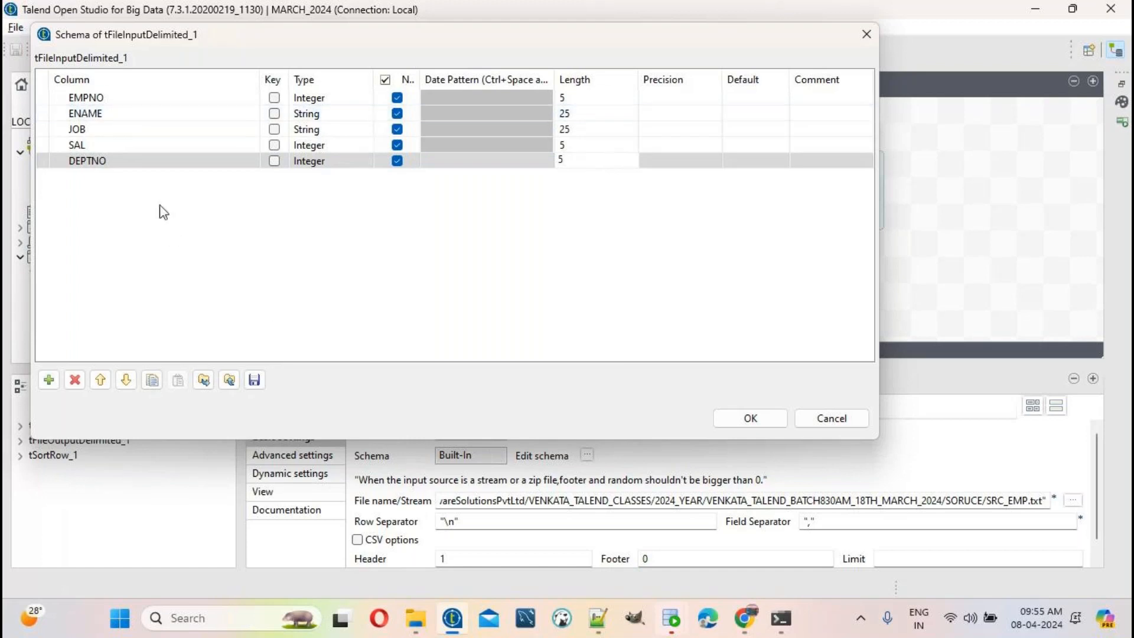
# Step: Recheck the column names against SRC_EMP.txt and confirm the five-column schema
pyautogui.hotkey('alt', 'Tab')
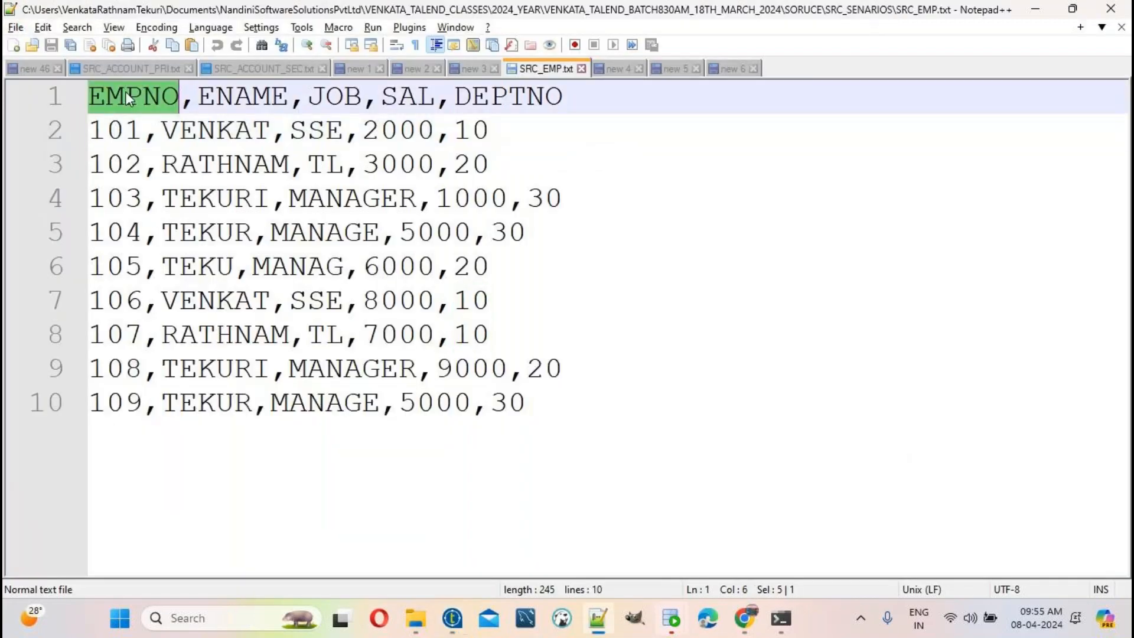
pyautogui.hotkey('alt', 'Tab')
pyautogui.hotkey('alt', 'Tab')
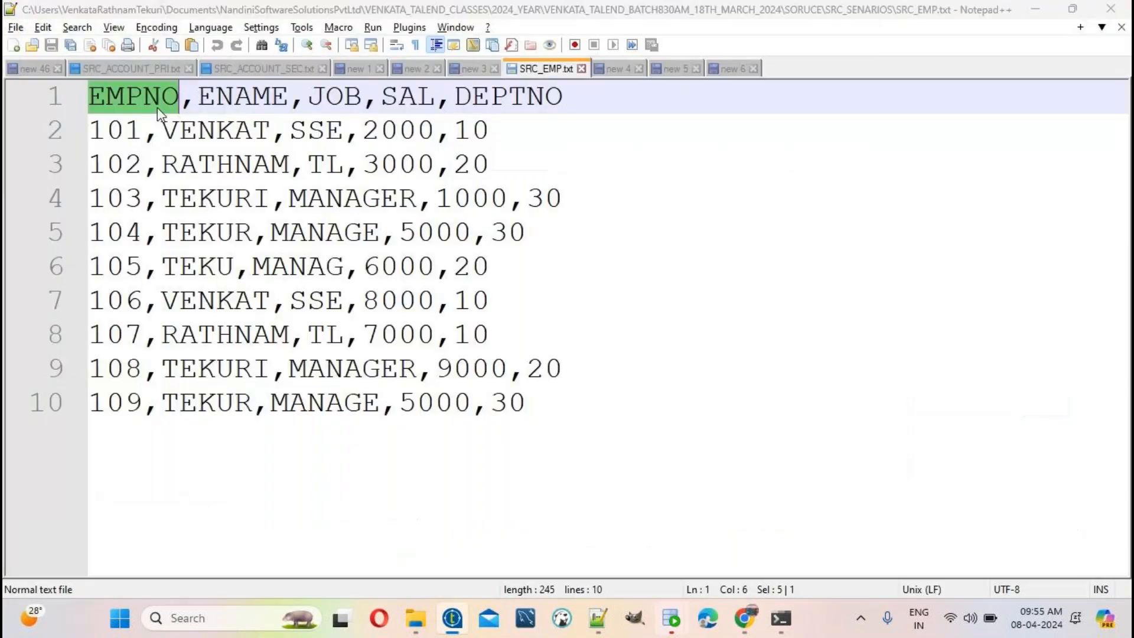
pyautogui.doubleClick(197, 96)
pyautogui.hotkey('alt', 'Tab')
pyautogui.hotkey('alt', 'Tab')
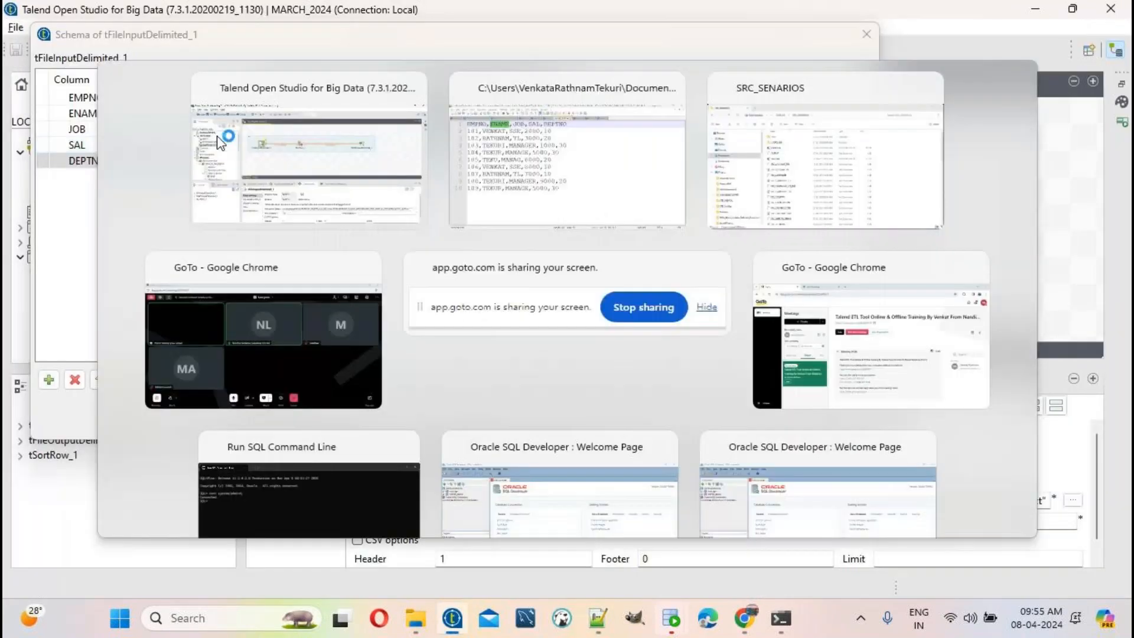
pyautogui.hotkey('alt', 'Tab')
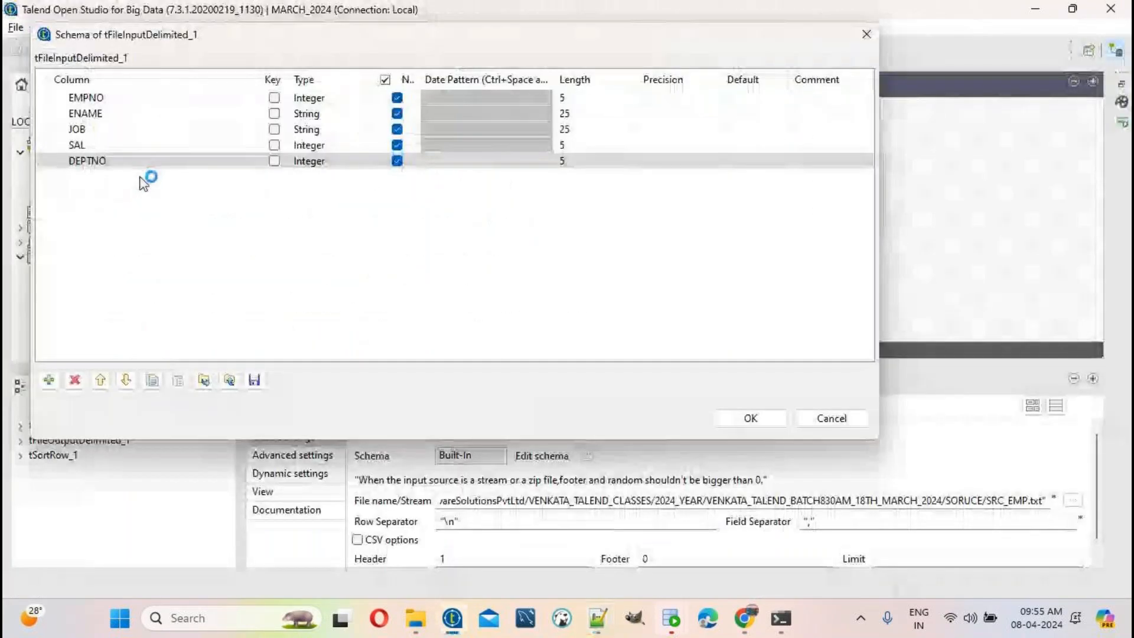
pyautogui.hotkey('alt', 'Tab')
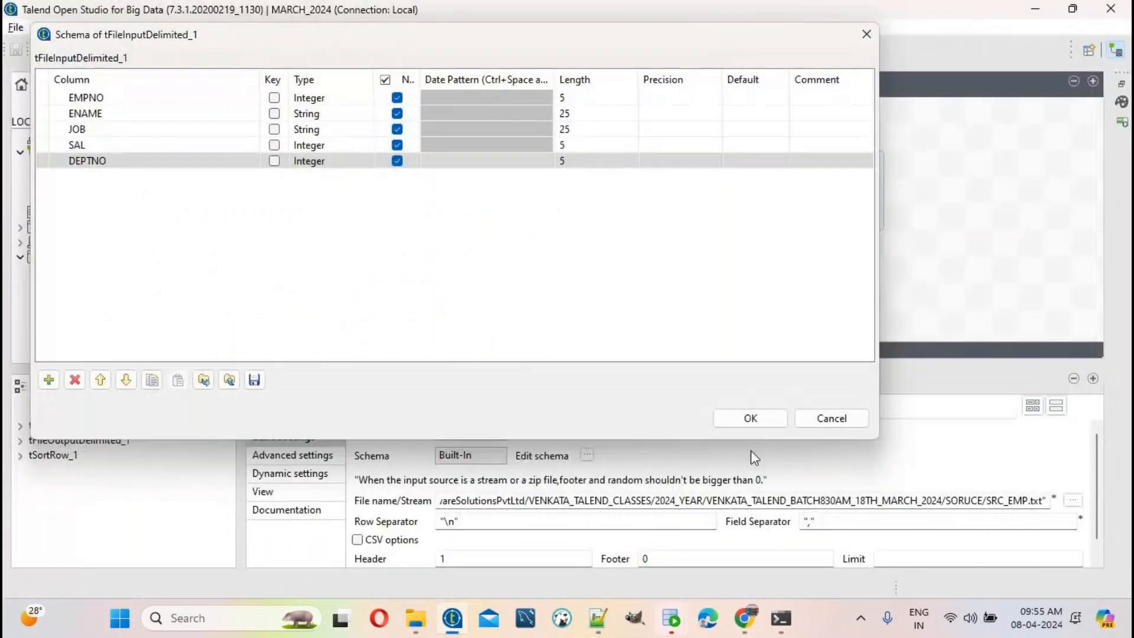
pyautogui.click(766, 423)
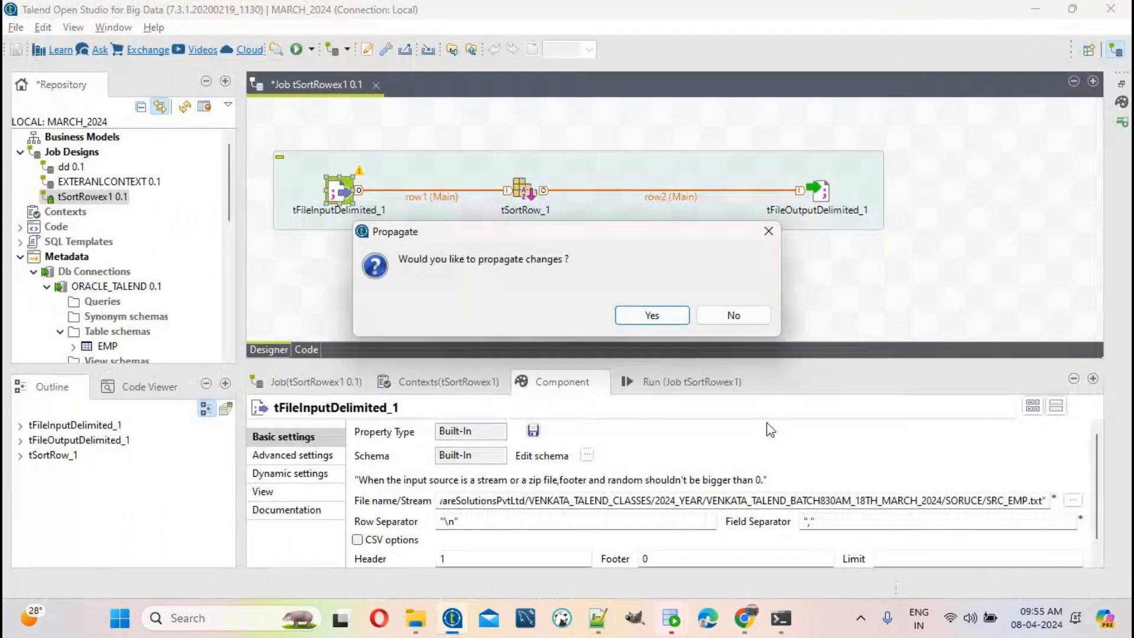
# Step: Propagate the schema changes and select tSortRow_1, checking the SAL column name in the source file
pyautogui.click(651, 315)
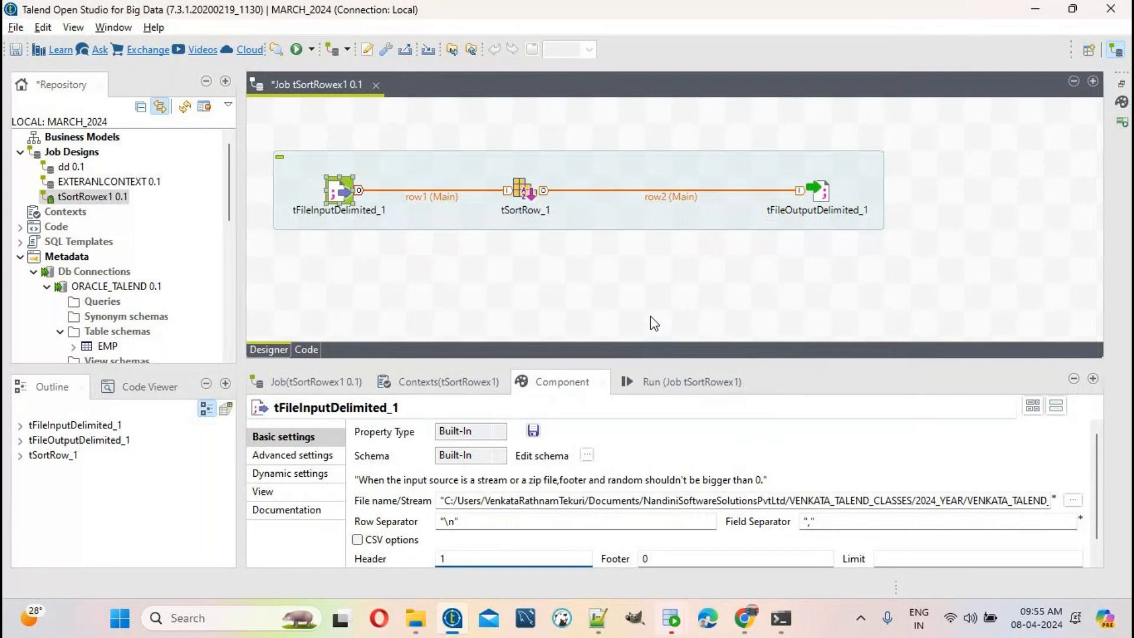
pyautogui.click(516, 189)
pyautogui.hotkey('alt', 'Tab')
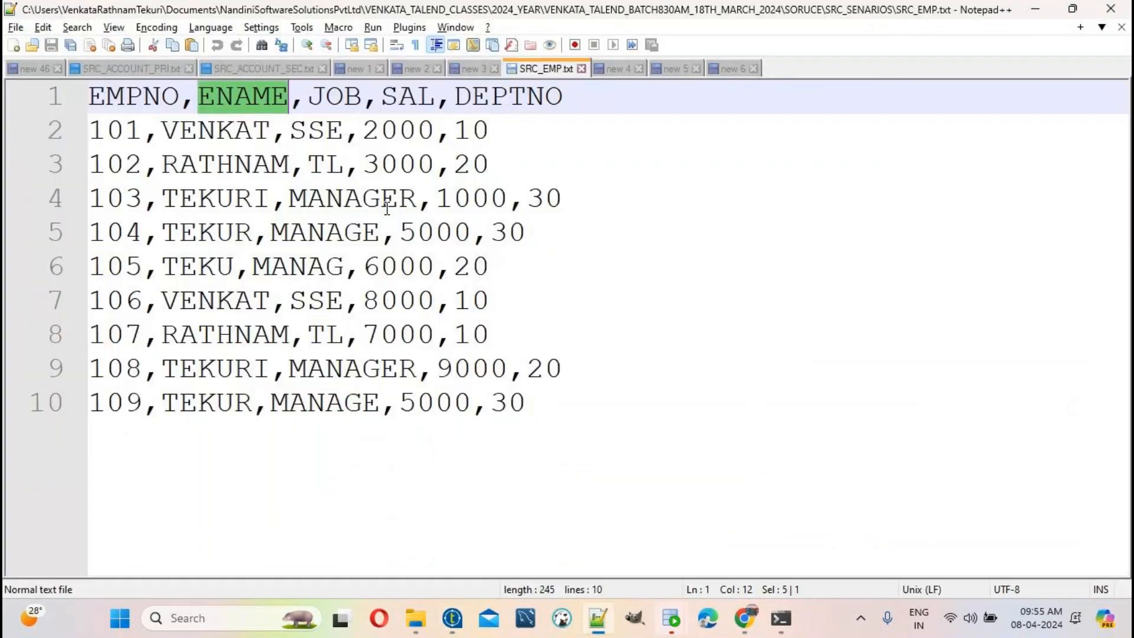
pyautogui.doubleClick(423, 95)
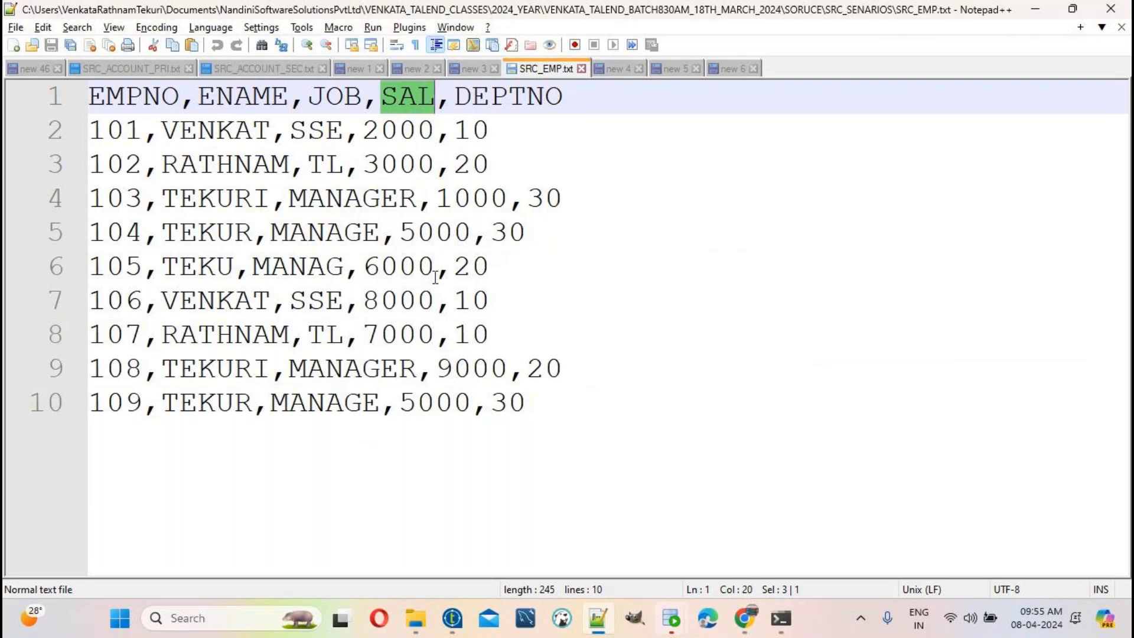
pyautogui.hotkey('alt', 'Tab')
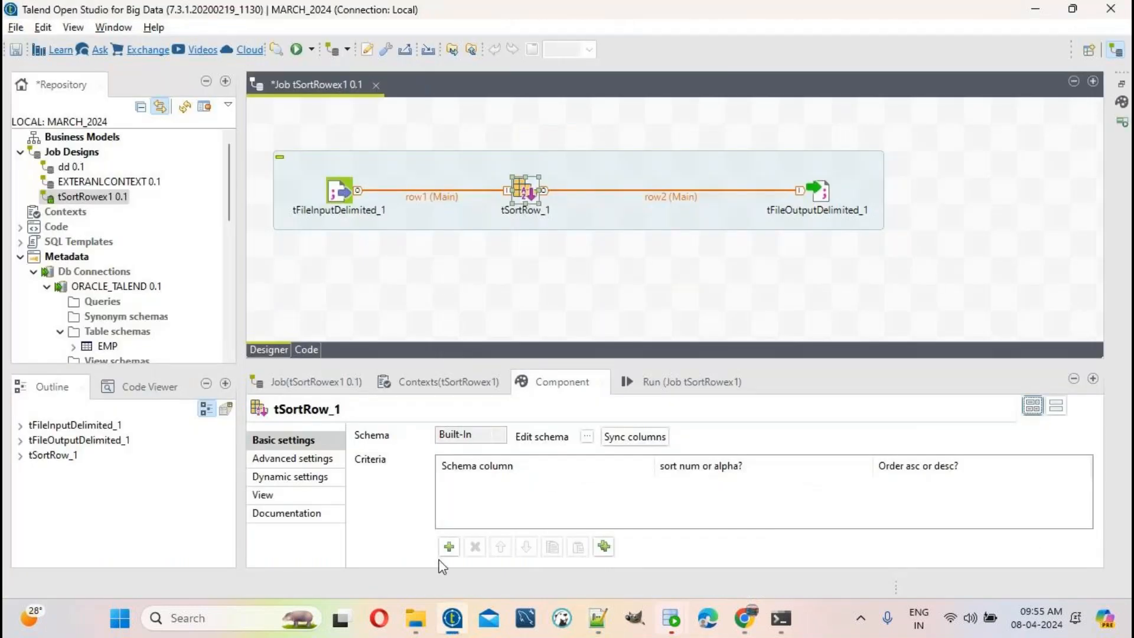
# Step: Add a tSortRow_1 criterion that sorts SAL numerically in descending order
pyautogui.click(449, 547)
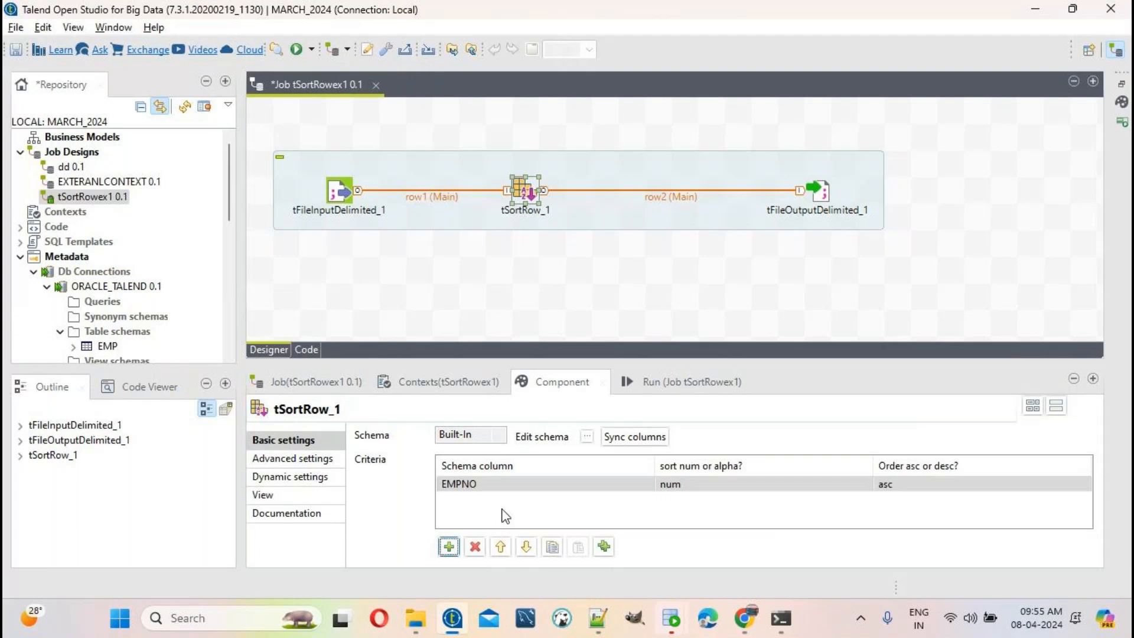
pyautogui.click(512, 484)
pyautogui.click(512, 484)
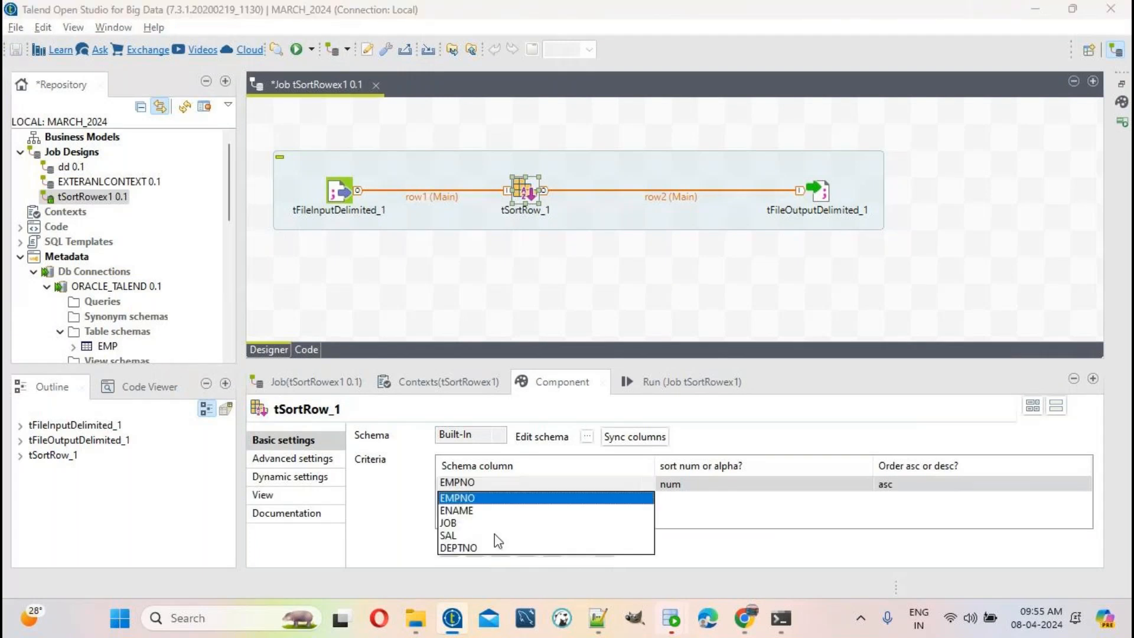
pyautogui.click(456, 536)
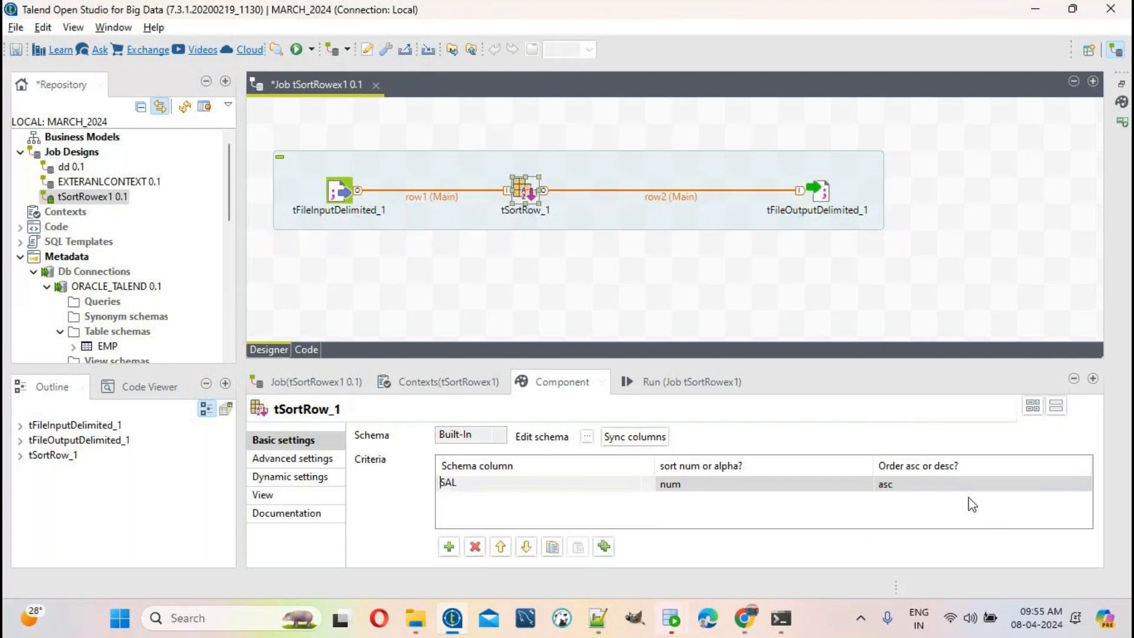
pyautogui.click(955, 483)
pyautogui.click(955, 484)
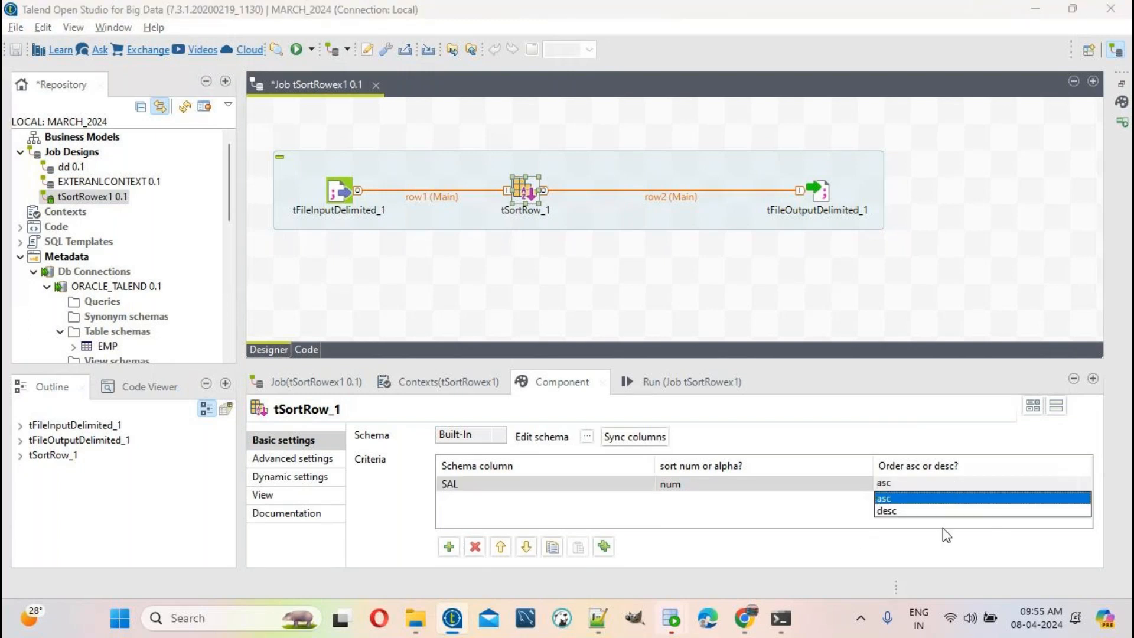
pyautogui.click(896, 512)
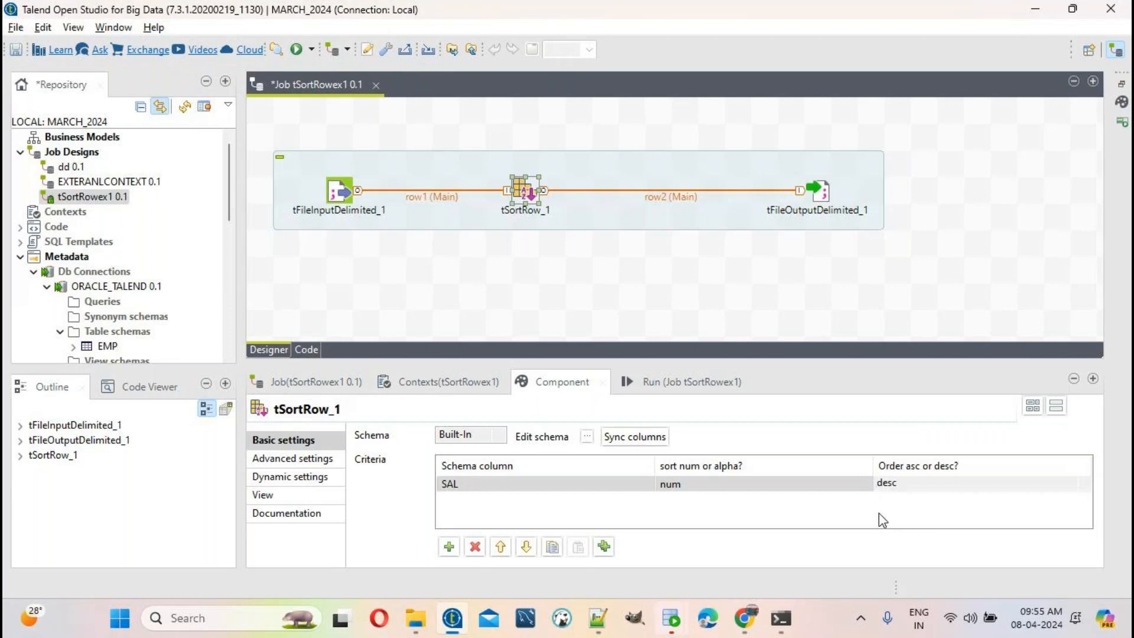
pyautogui.click(936, 481)
pyautogui.click(897, 512)
# Step: Browse for tFileOutputDelimited_1's output location in the 18th March batch's TARGET folder
pyautogui.click(819, 191)
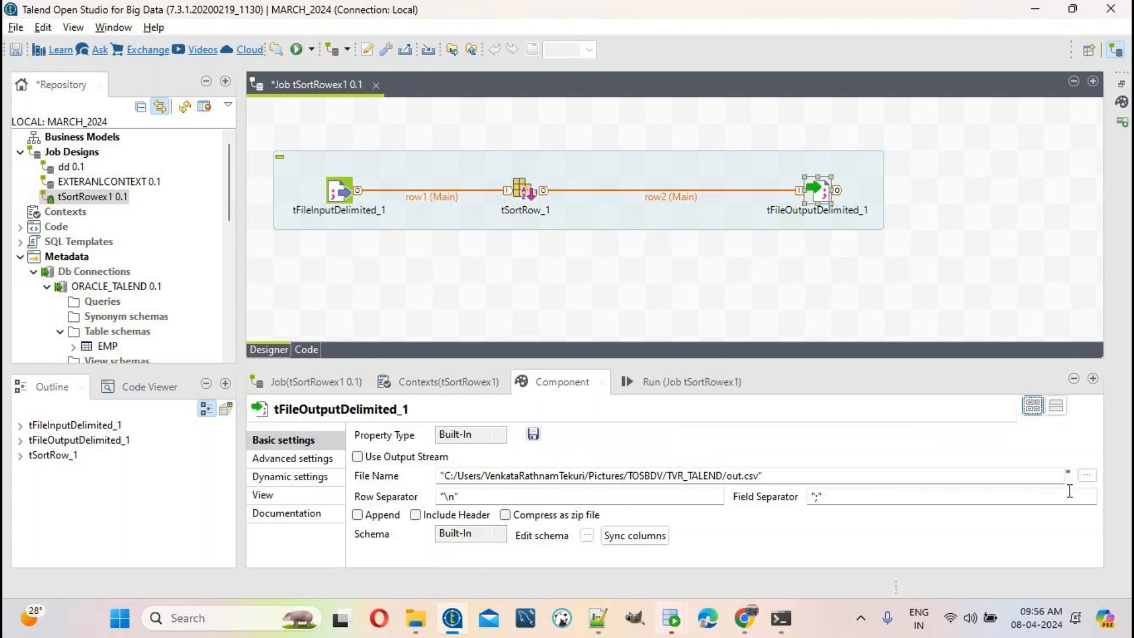
pyautogui.click(1087, 475)
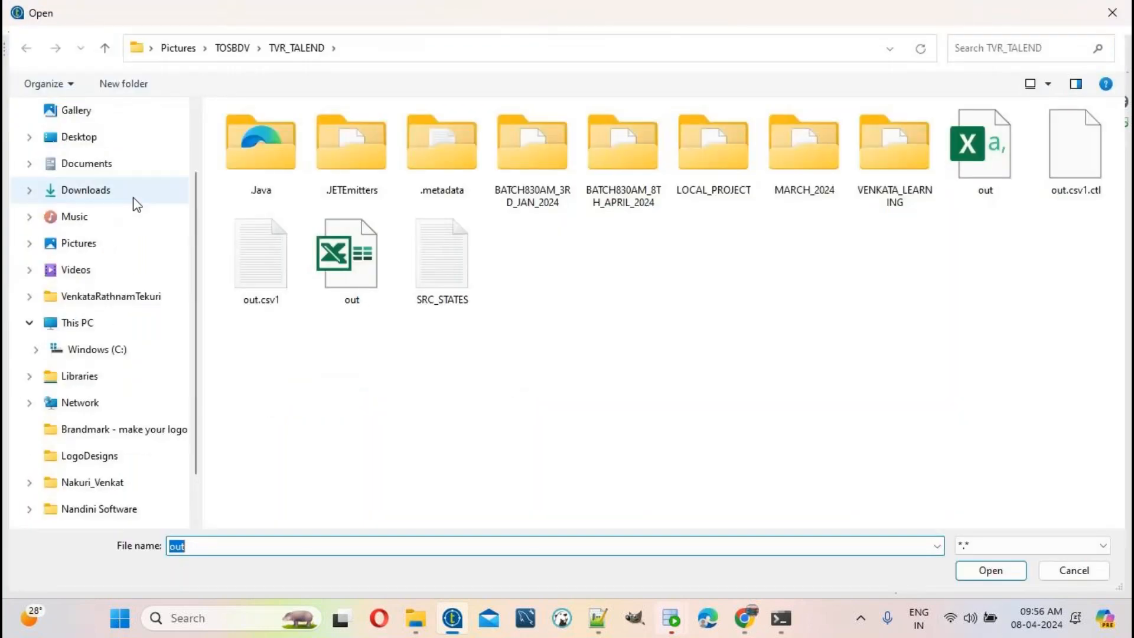
pyautogui.click(112, 166)
pyautogui.doubleClick(828, 160)
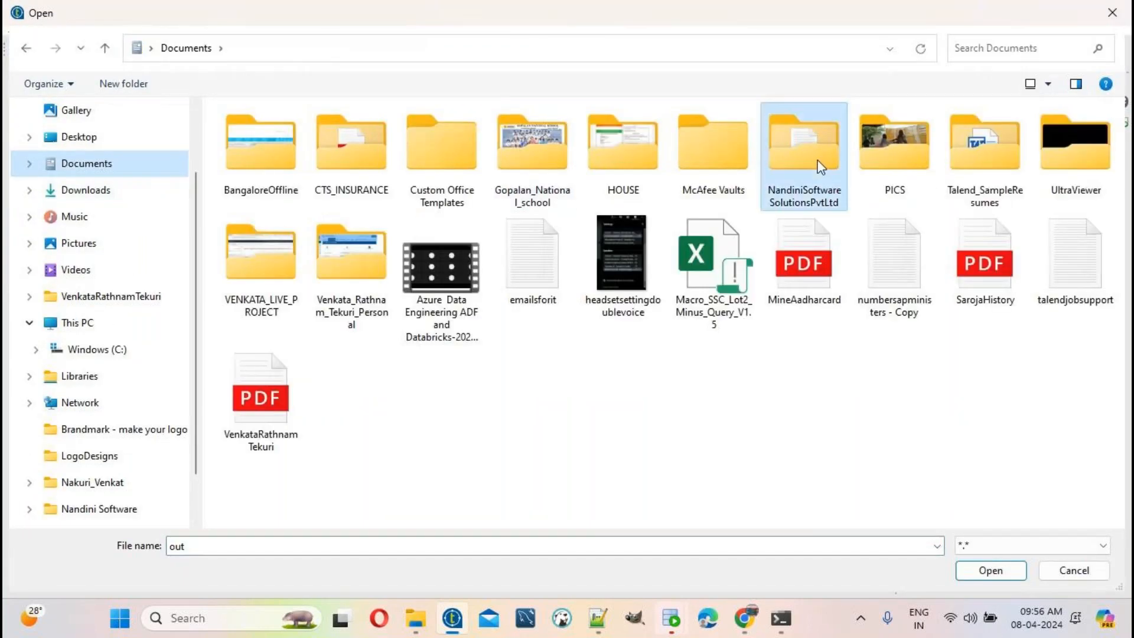
pyautogui.scroll(-4, 331, 401)
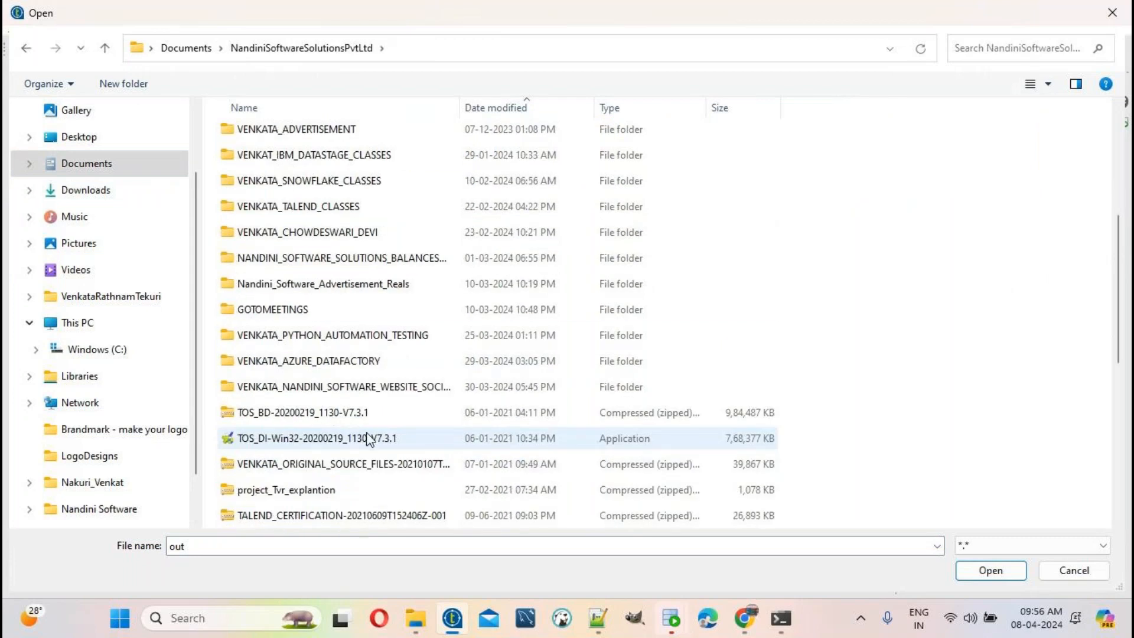
pyautogui.scroll(-2, 366, 452)
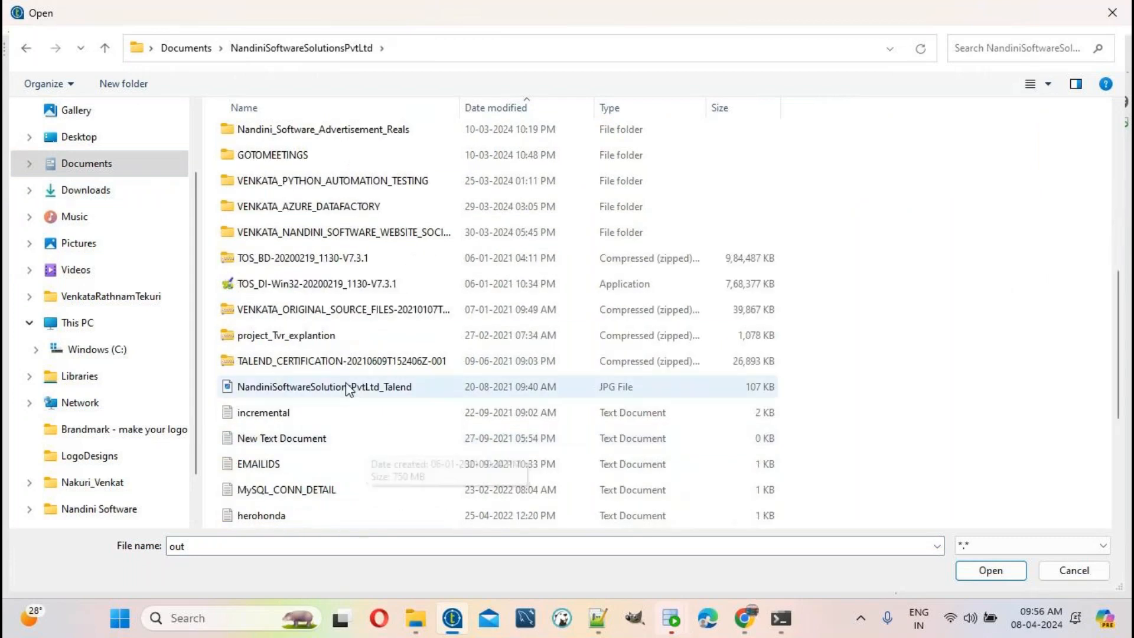
pyautogui.scroll(4, 337, 355)
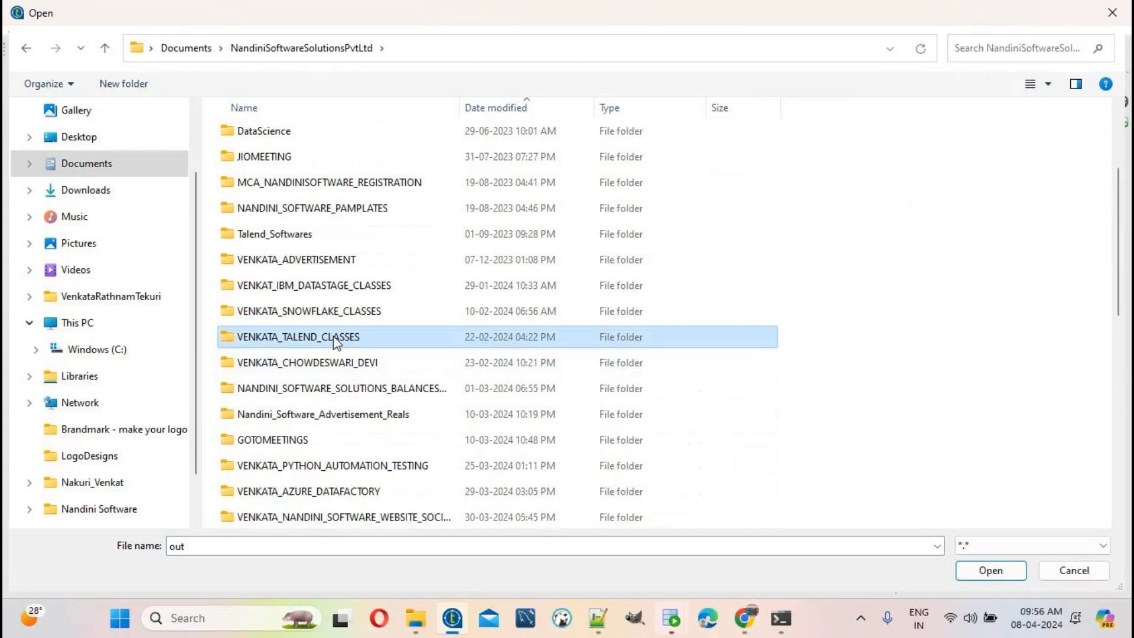
pyautogui.doubleClick(333, 335)
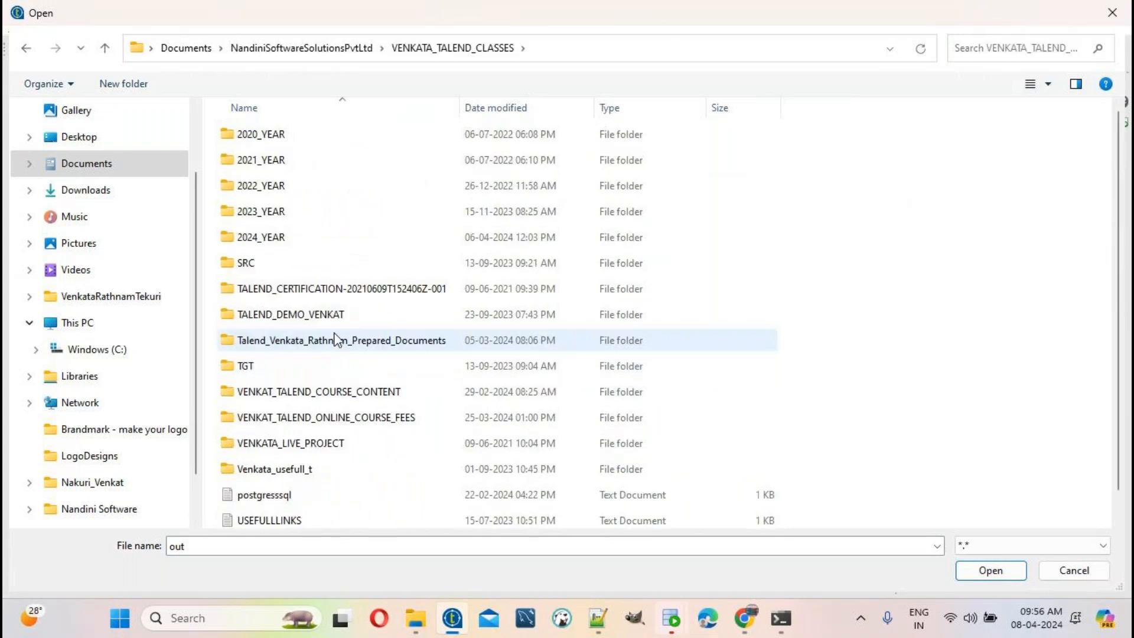
pyautogui.doubleClick(268, 232)
pyautogui.click(332, 191)
pyautogui.doubleClick(331, 188)
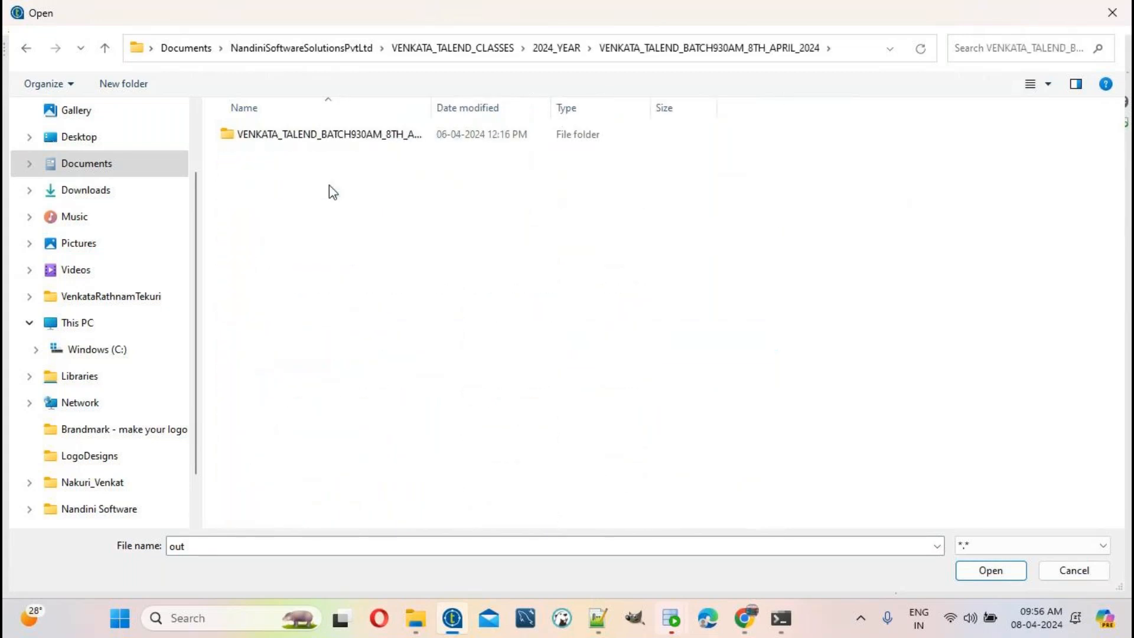
pyautogui.doubleClick(359, 144)
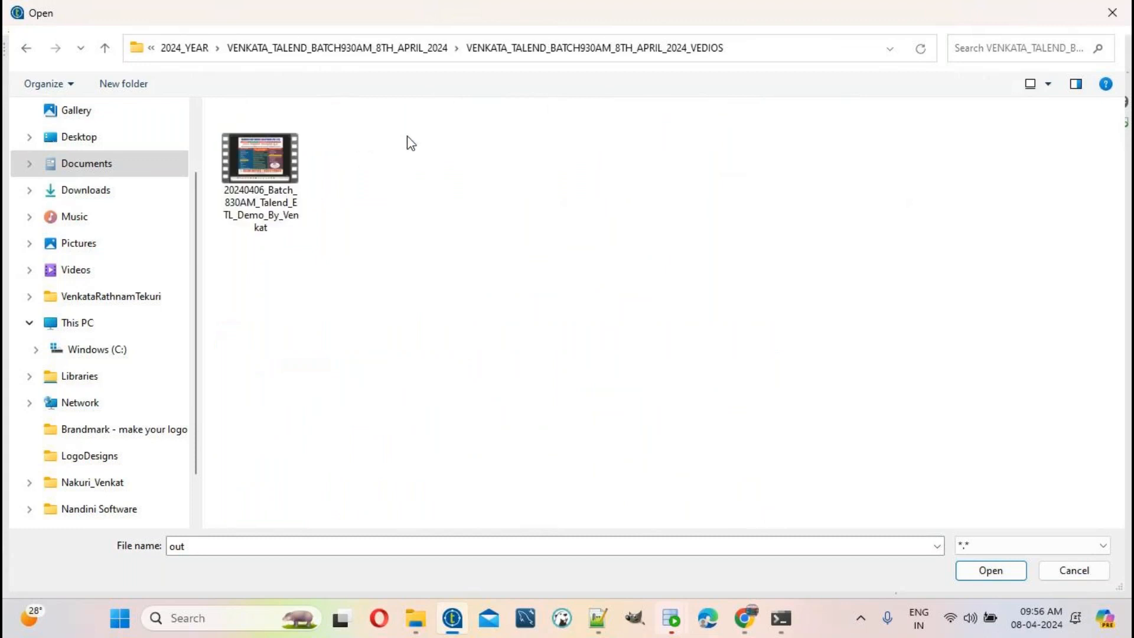
pyautogui.click(418, 46)
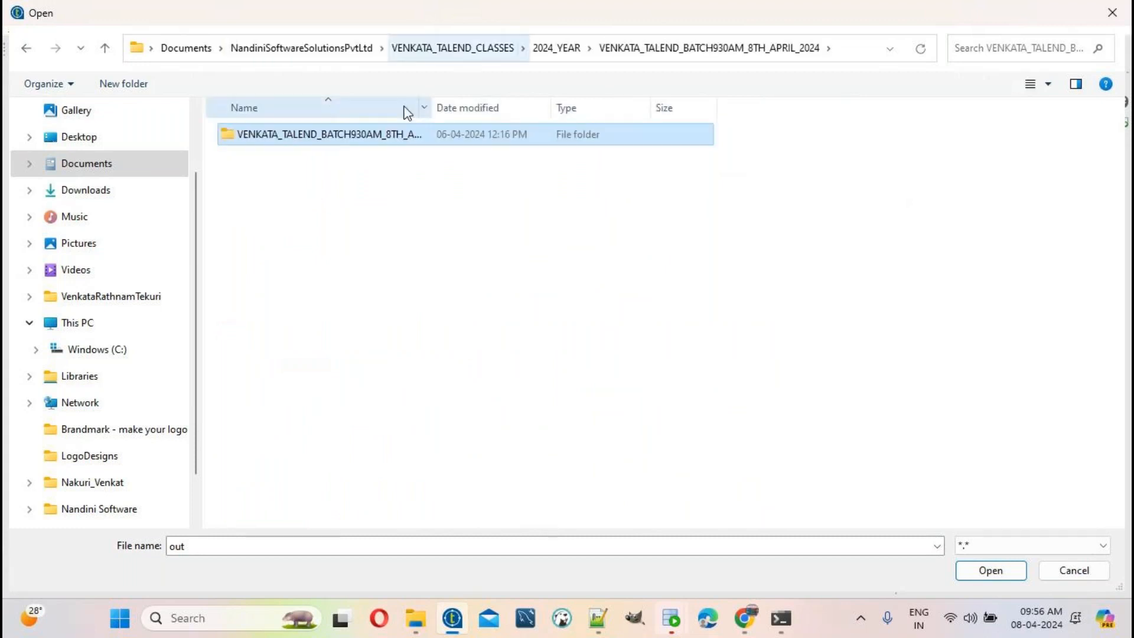
pyautogui.click(561, 48)
pyautogui.doubleClick(420, 164)
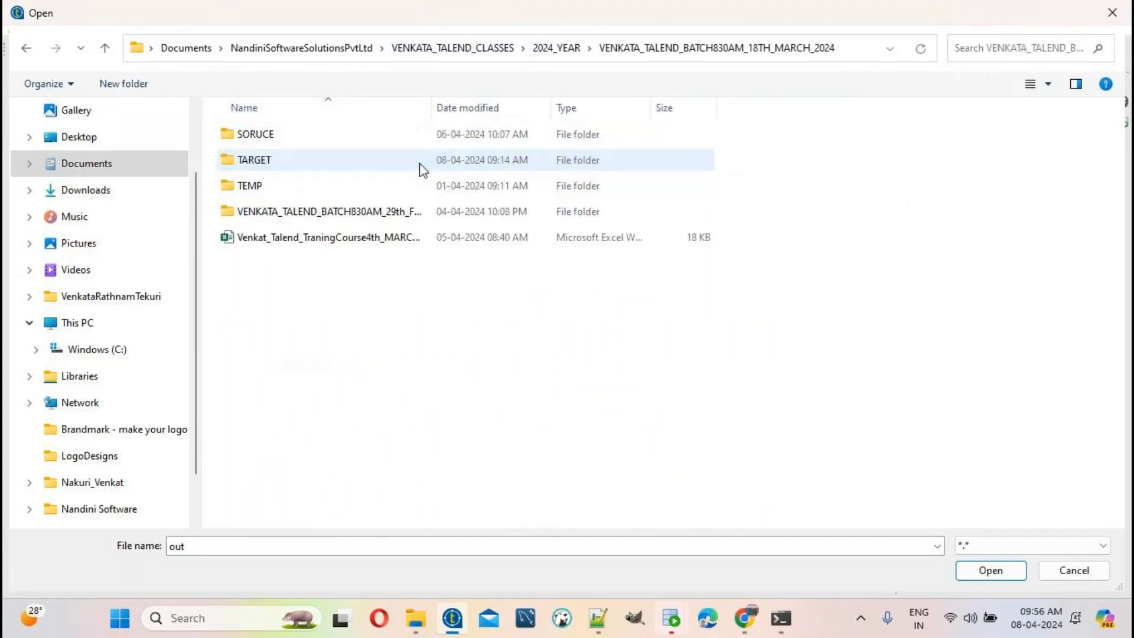
pyautogui.doubleClick(266, 162)
# Step: Name the output file TGT_EMP_SORT.txt and confirm it
pyautogui.click(239, 544)
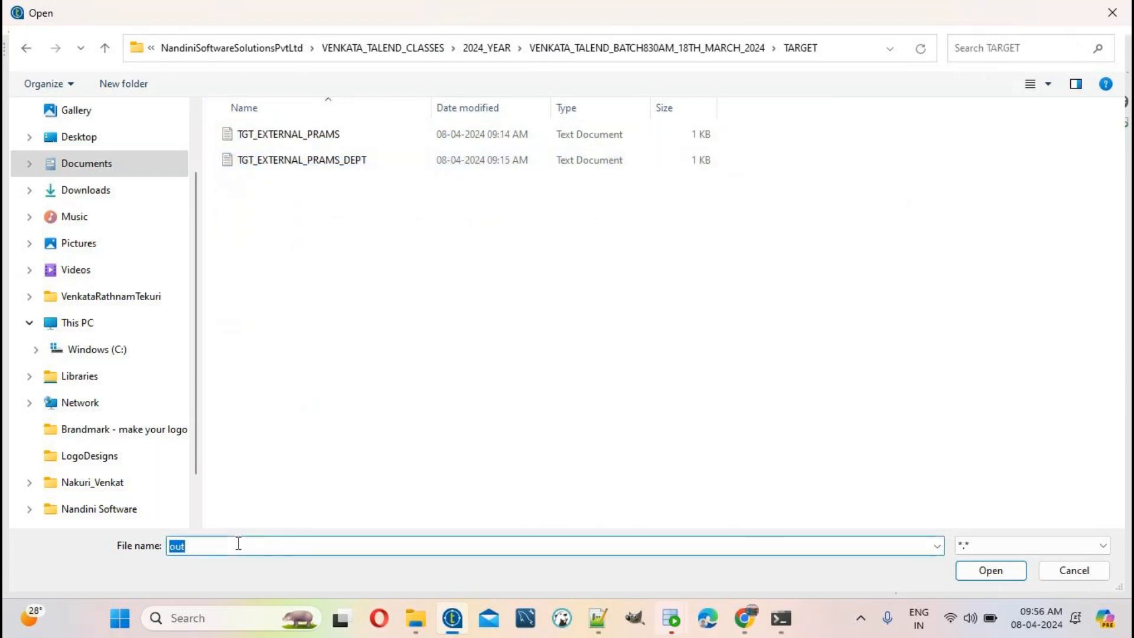
pyautogui.write('TGT_SORT_e')
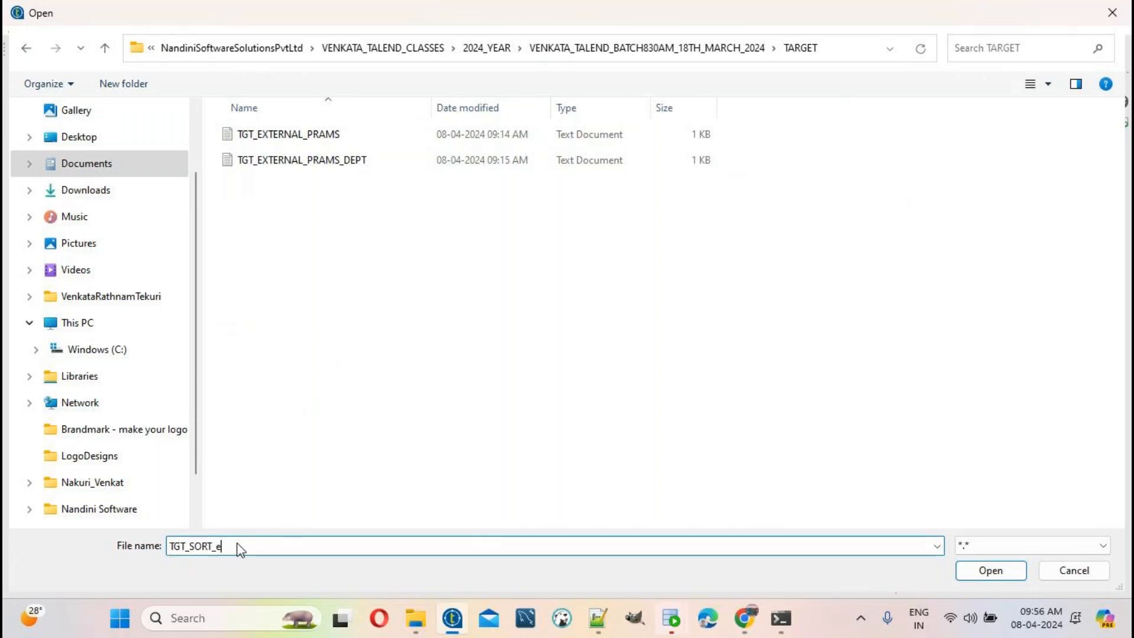
pyautogui.write('RTE')
pyautogui.press('BackSpace')
pyautogui.press('BackSpace')
pyautogui.press('BackSpace')
pyautogui.press('BackSpace')
pyautogui.press('BackSpace')
pyautogui.write('EMP_SORT.txt')
pyautogui.press('Return')
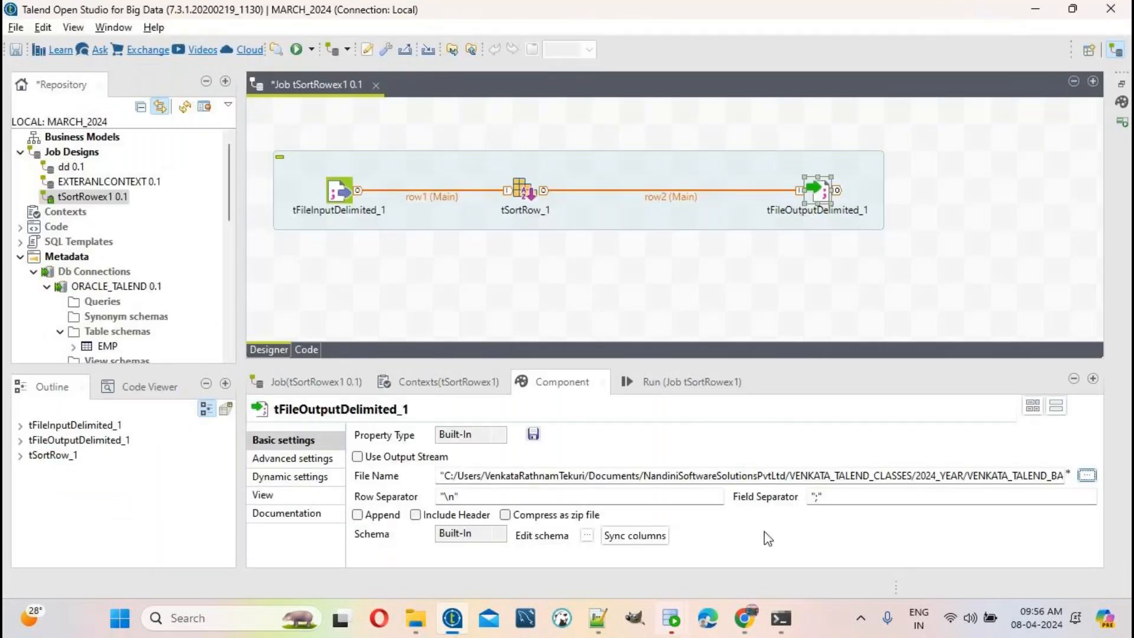
# Step: Set the output field separator to ',' and include a header row
pyautogui.click(818, 499)
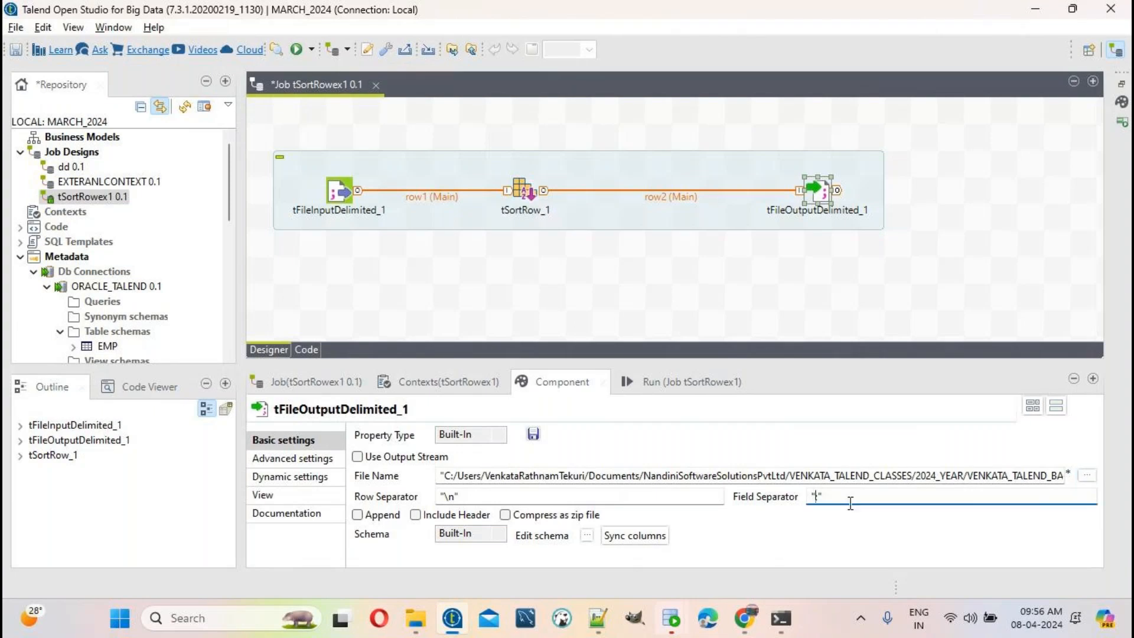
pyautogui.write(',')
pyautogui.click(479, 523)
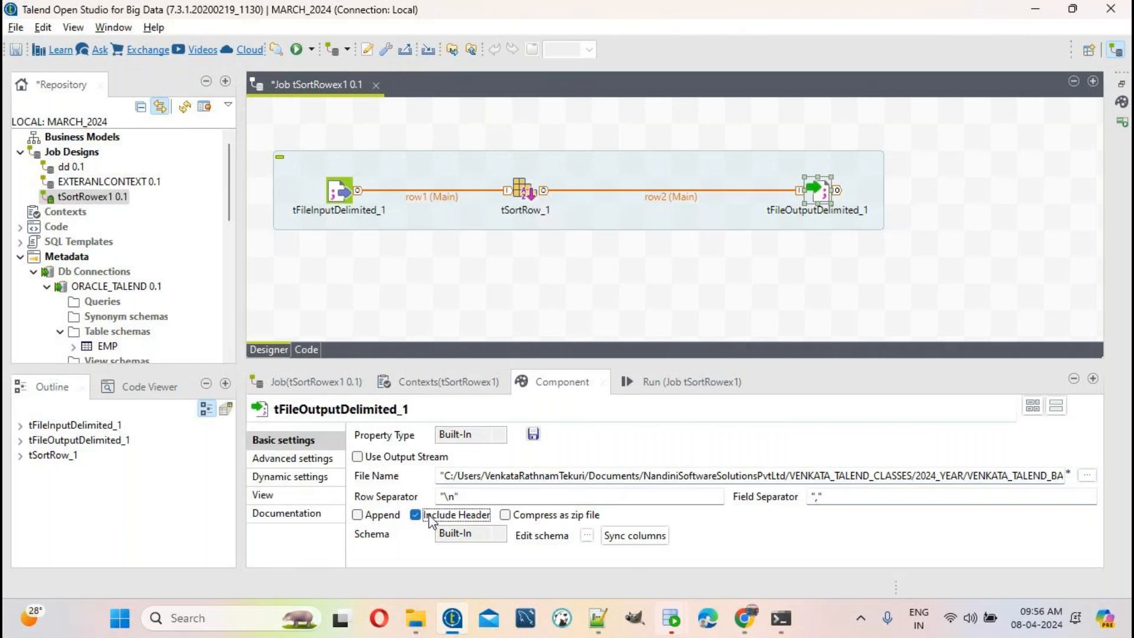
# Step: In Advanced settings, untick 'Throw an error if the file already exist' and save the job
pyautogui.click(313, 461)
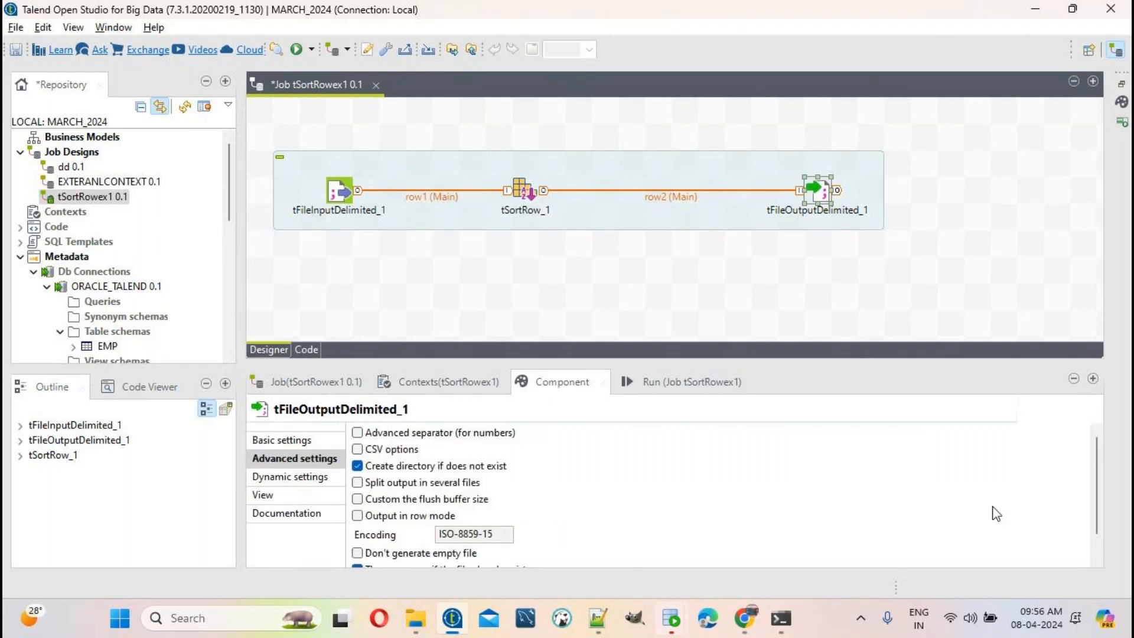
pyautogui.scroll(-1, 1102, 480)
pyautogui.scroll(-1, 1102, 480)
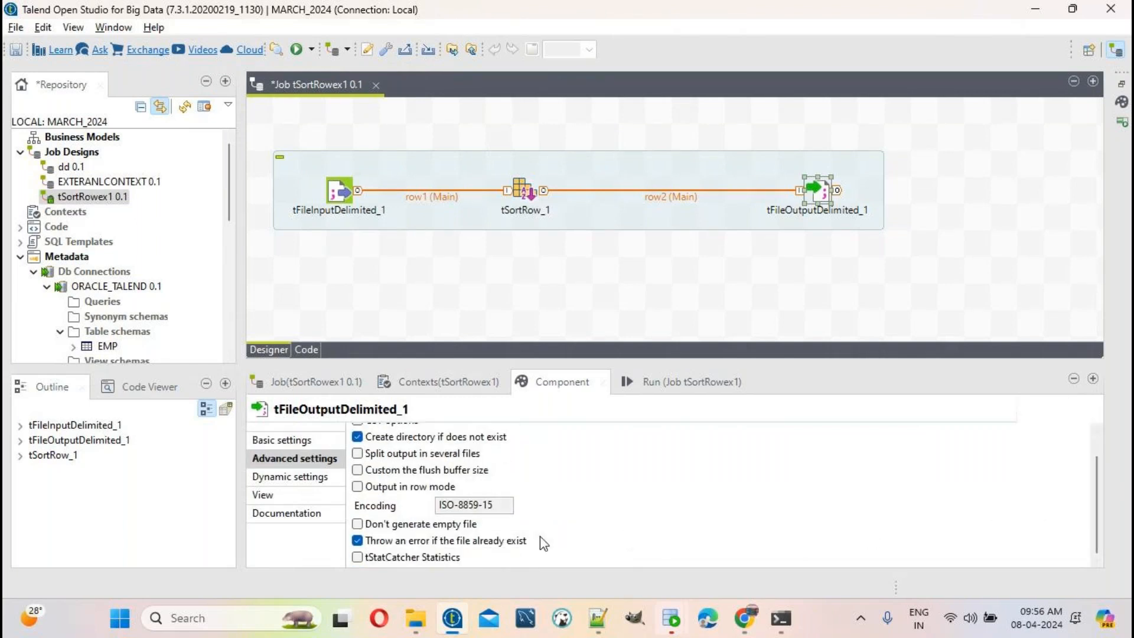
pyautogui.click(519, 541)
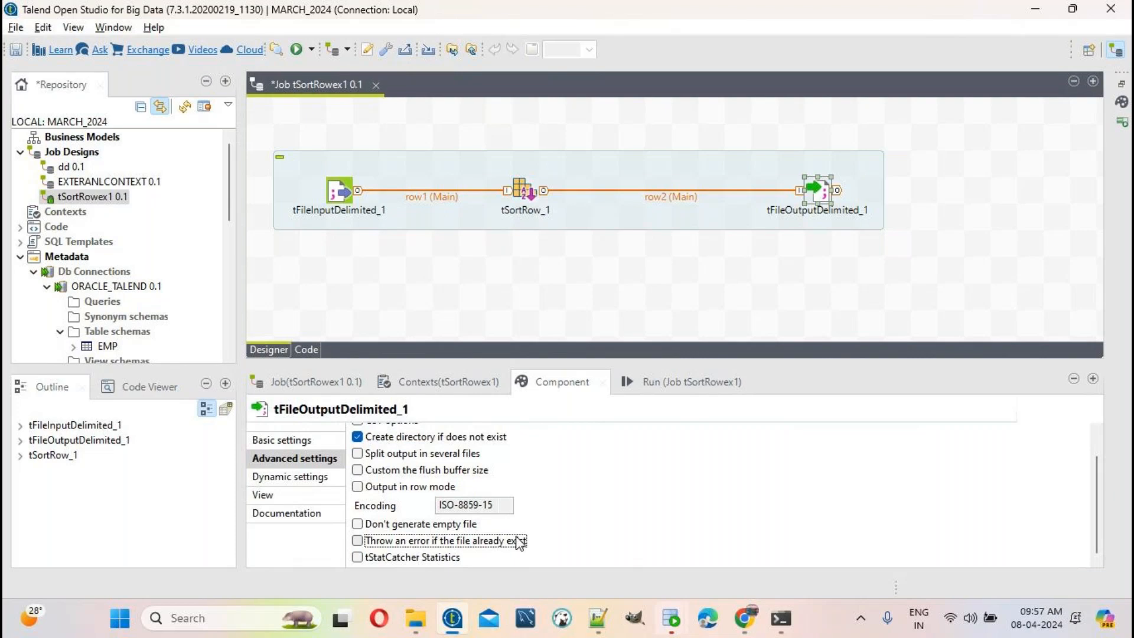
pyautogui.click(18, 50)
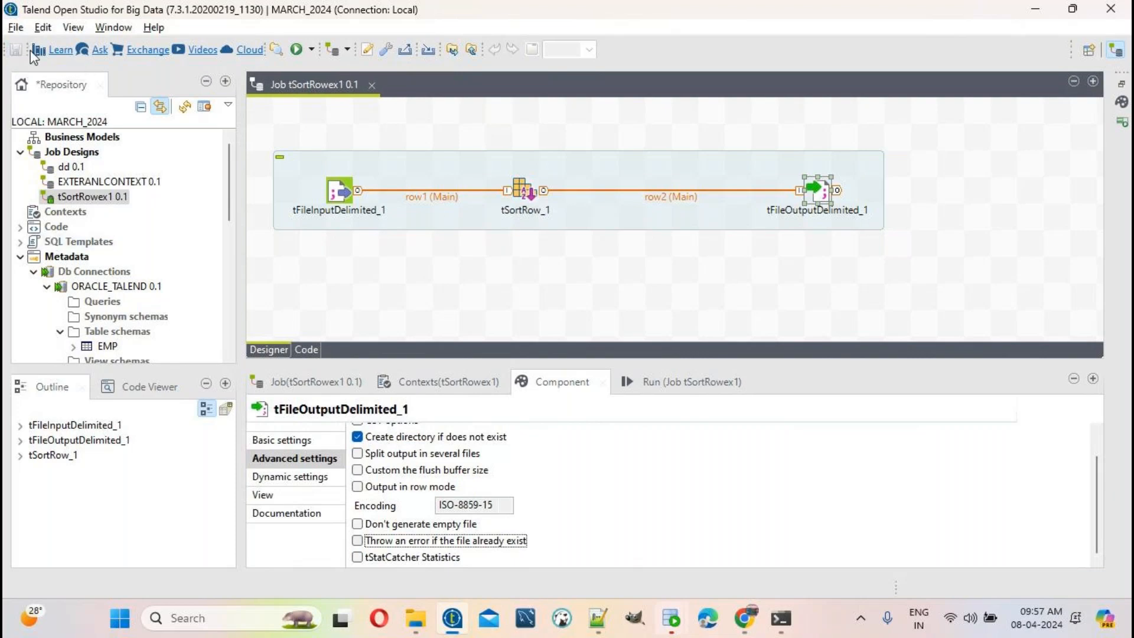
# Step: Run the tSortRowex1 job, which processes 8 rows and ends with exit code 0
pyautogui.click(15, 27)
pyautogui.click(375, 136)
pyautogui.click(375, 135)
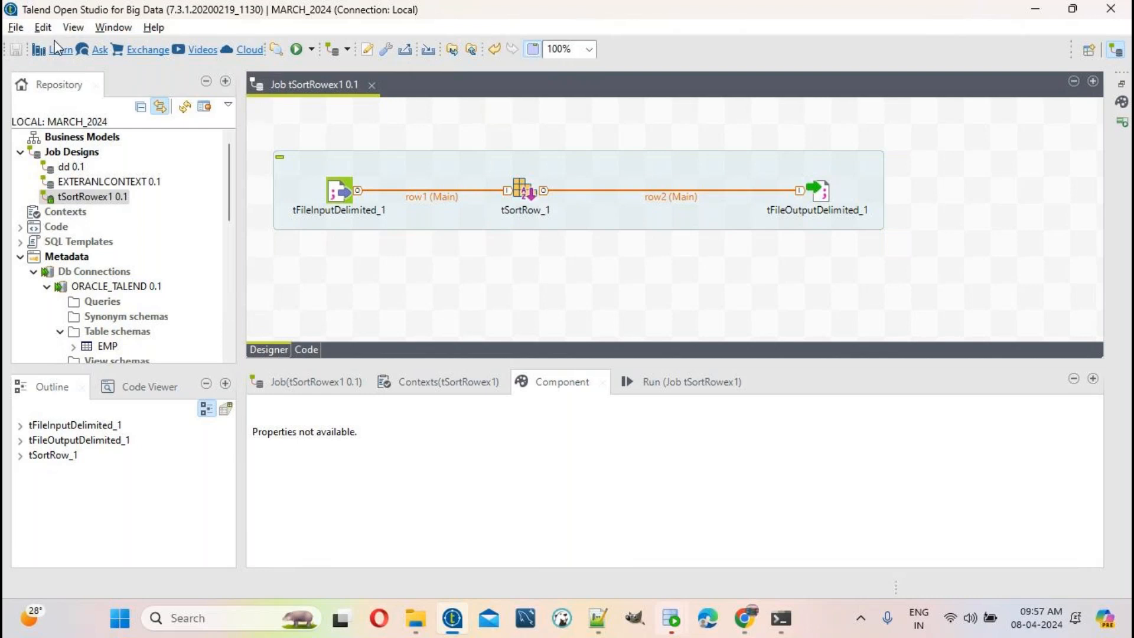
pyautogui.click(668, 384)
pyautogui.click(413, 453)
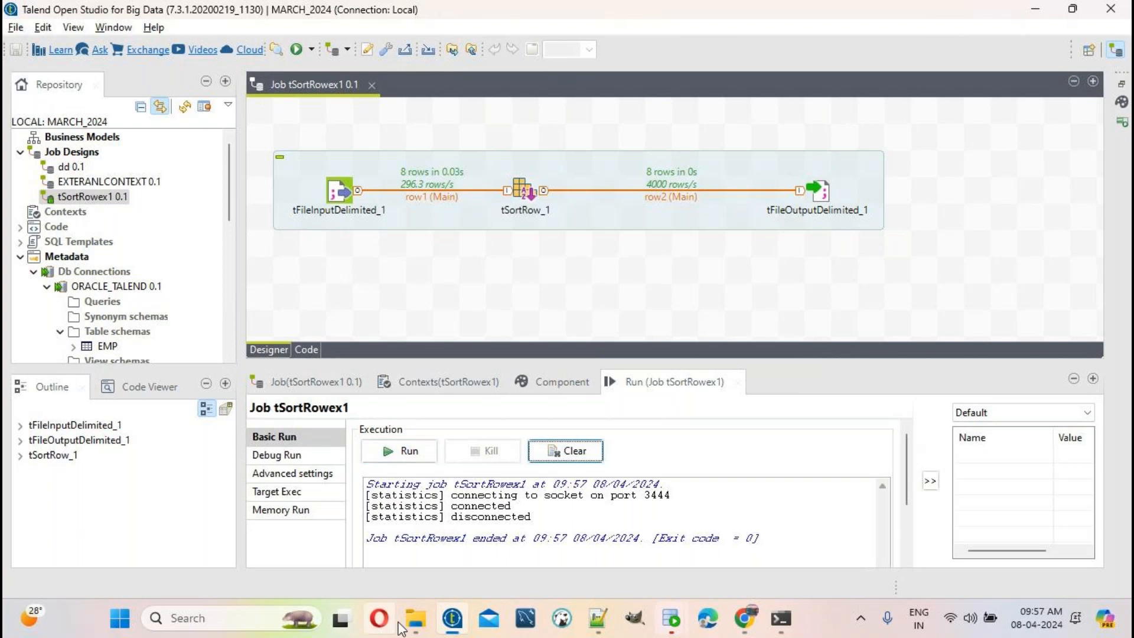
pyautogui.click(415, 618)
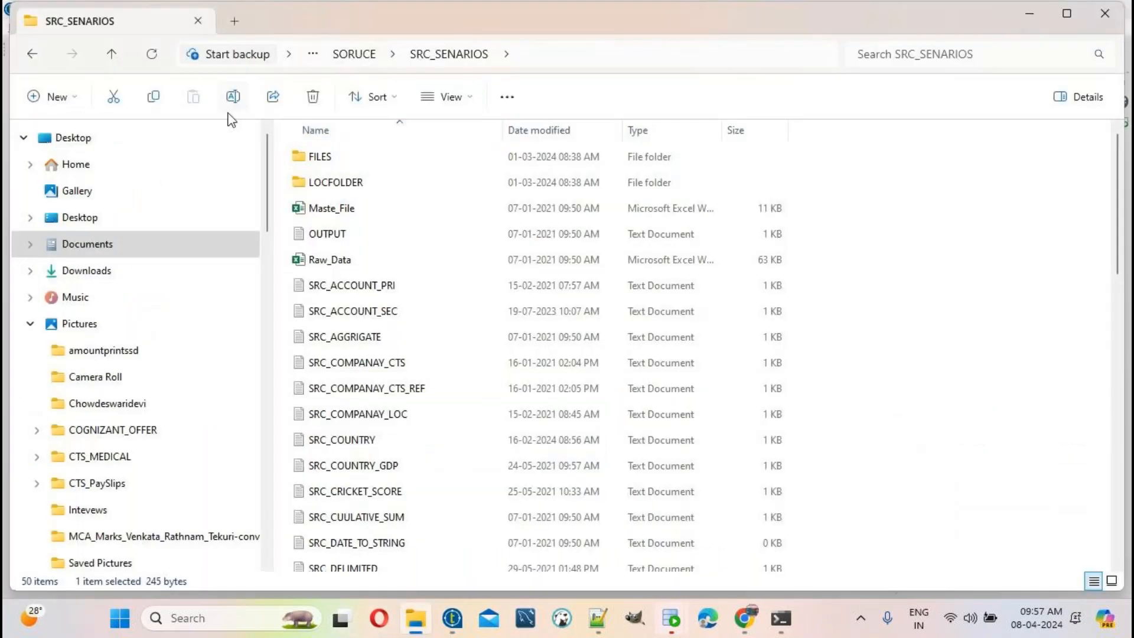
# Step: Navigate from Documents to the 18th March 2024 batch's TARGET folder
pyautogui.click(89, 246)
pyautogui.click(909, 177)
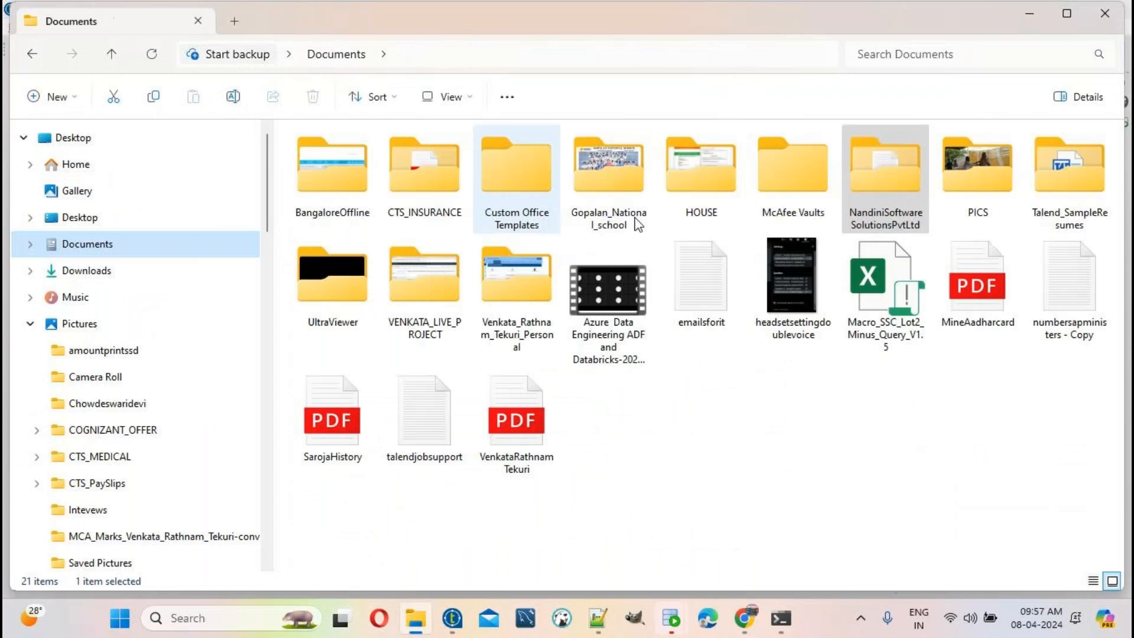
pyautogui.doubleClick(909, 173)
pyautogui.scroll(-2, 454, 464)
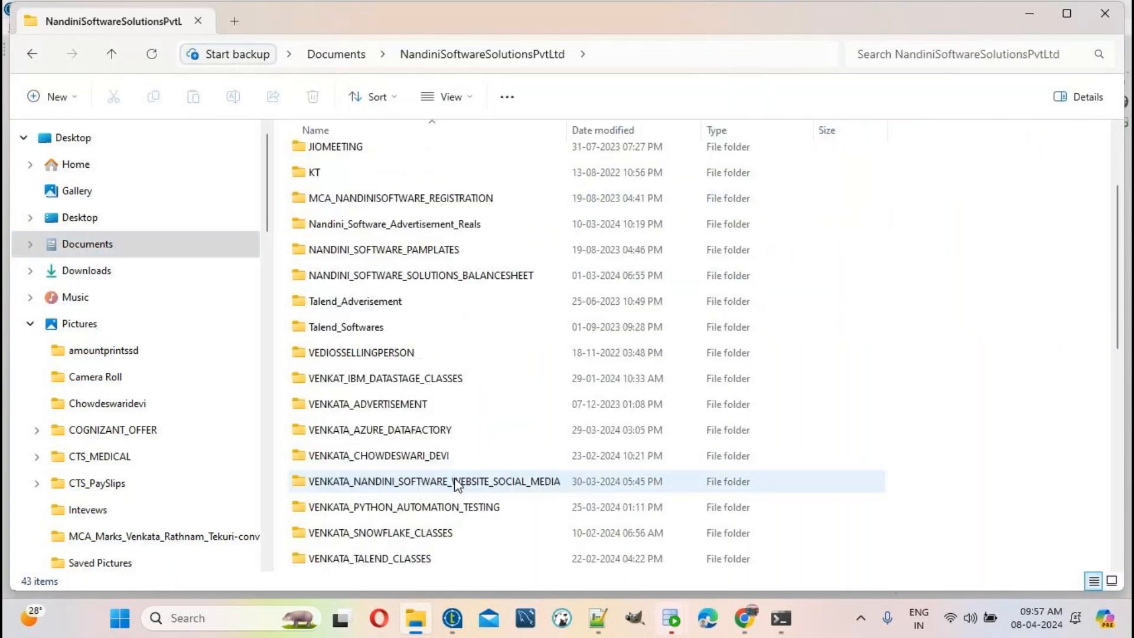
pyautogui.doubleClick(422, 558)
pyautogui.doubleClick(355, 261)
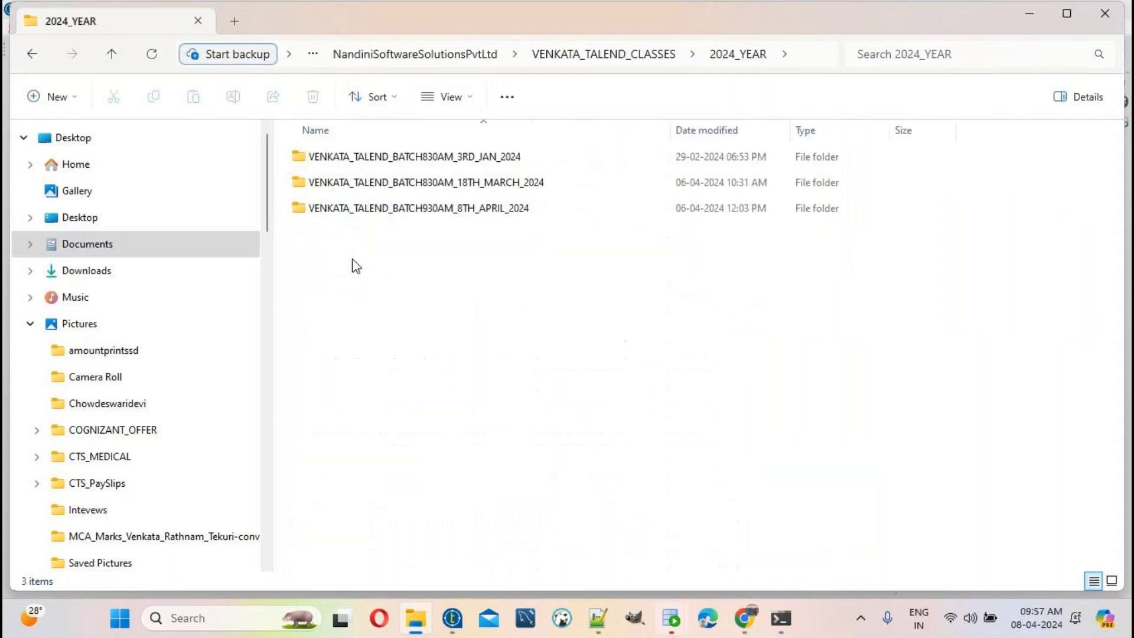
pyautogui.doubleClick(354, 182)
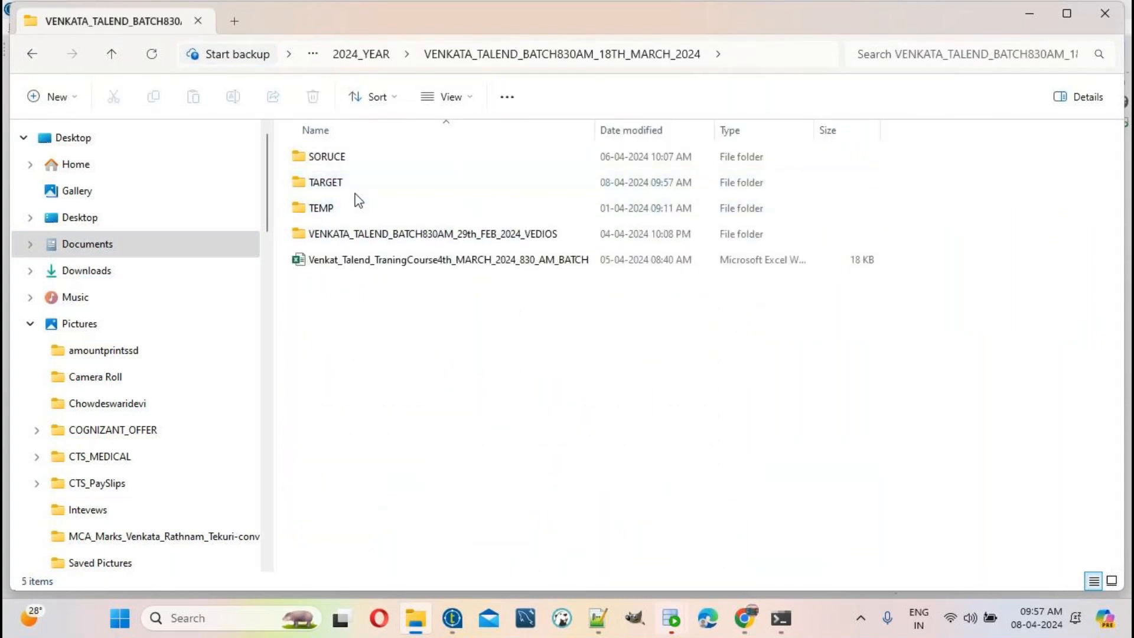
pyautogui.doubleClick(356, 188)
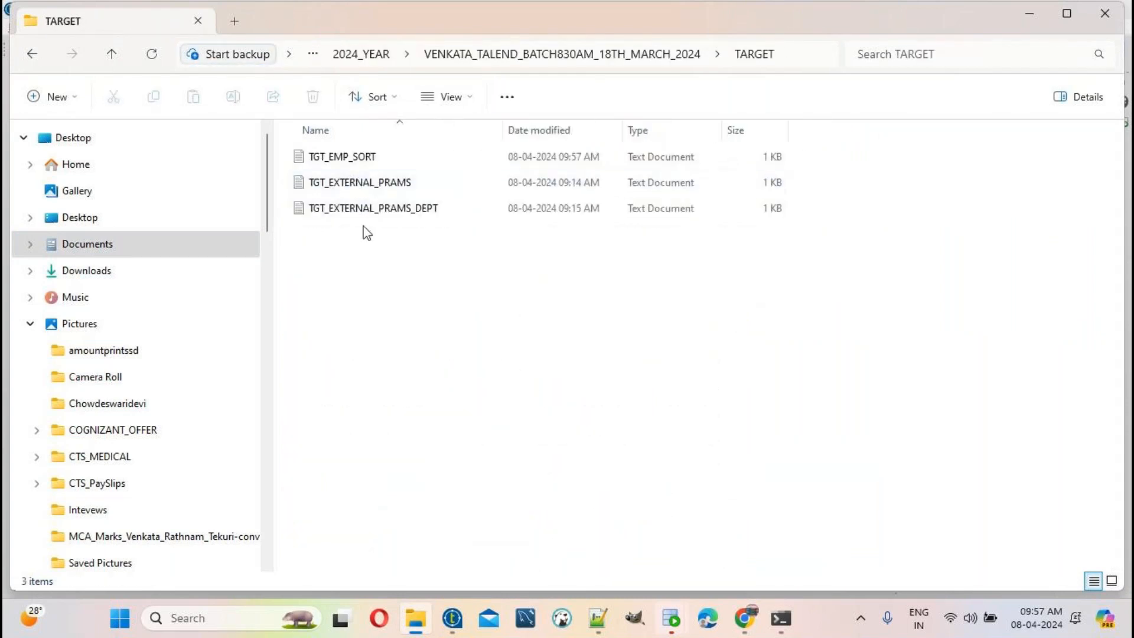
# Step: Open TGT_EMP_SORT with Edit with Notepad++
pyautogui.click(374, 164)
pyautogui.rightClick(375, 167)
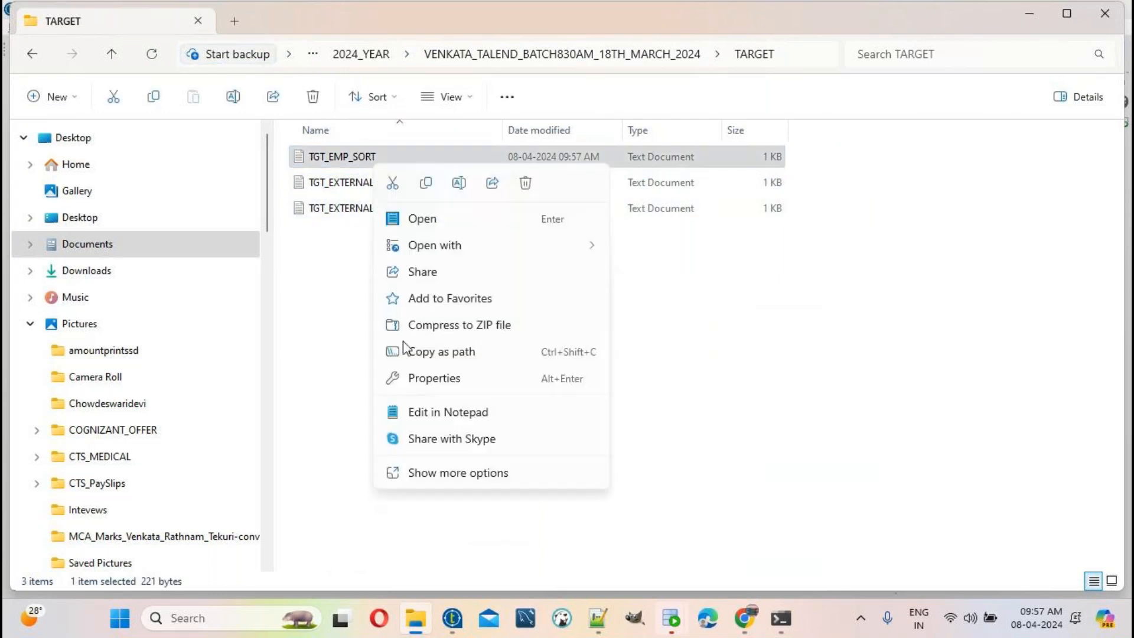
pyautogui.click(446, 475)
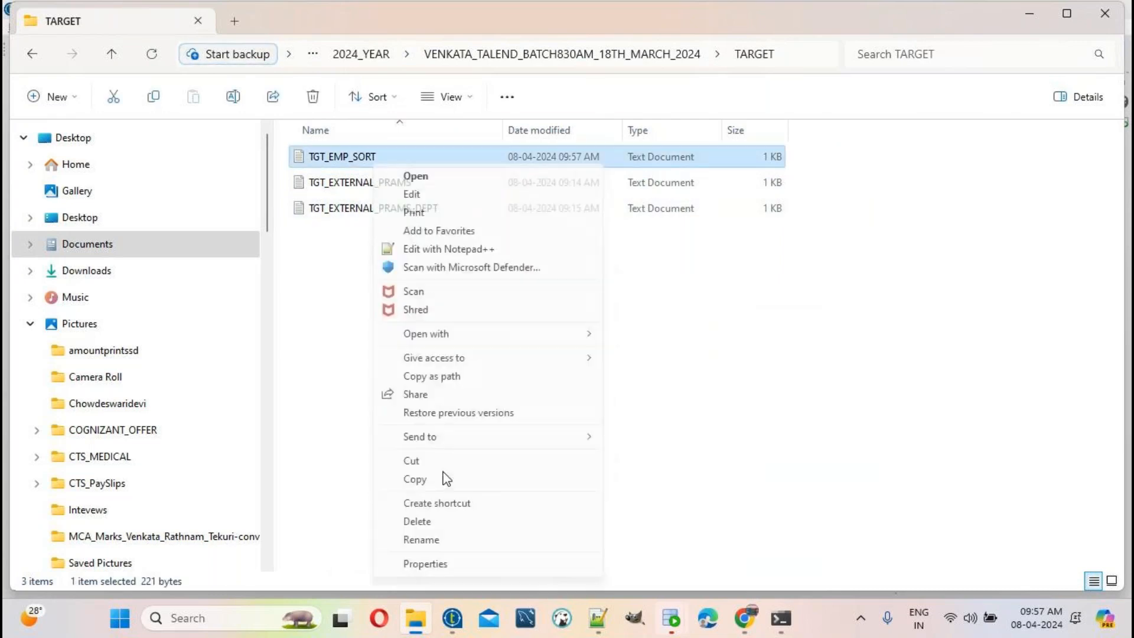
pyautogui.click(463, 250)
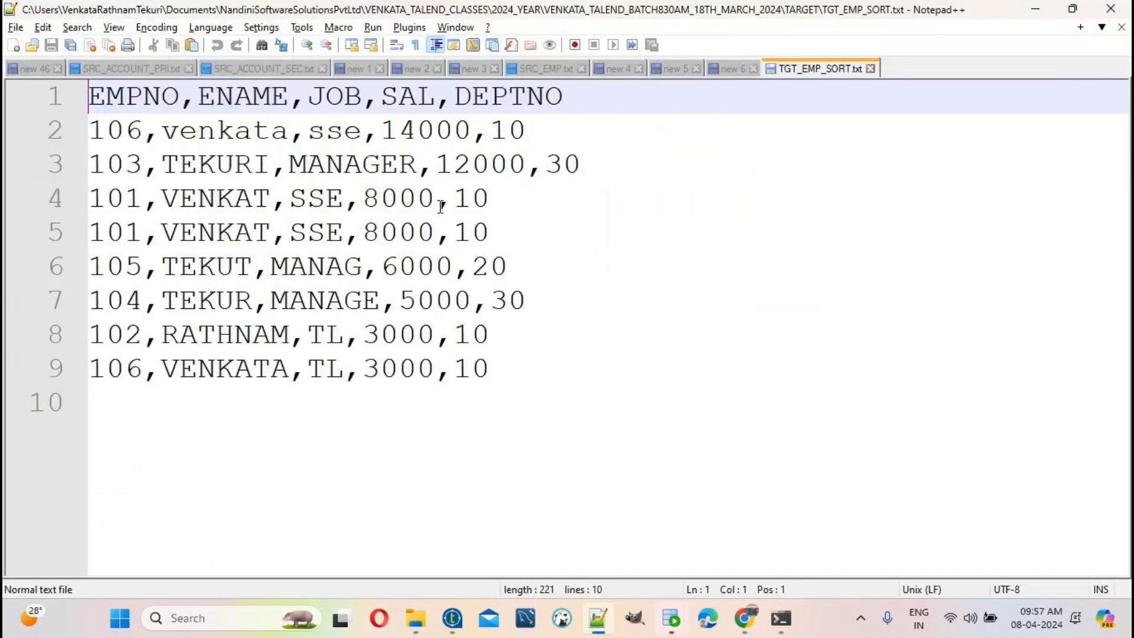
# Step: Select all of TGT_EMP_SORT's text and check the job's input file path in Talend
pyautogui.hotkey('ctrl', 'a')
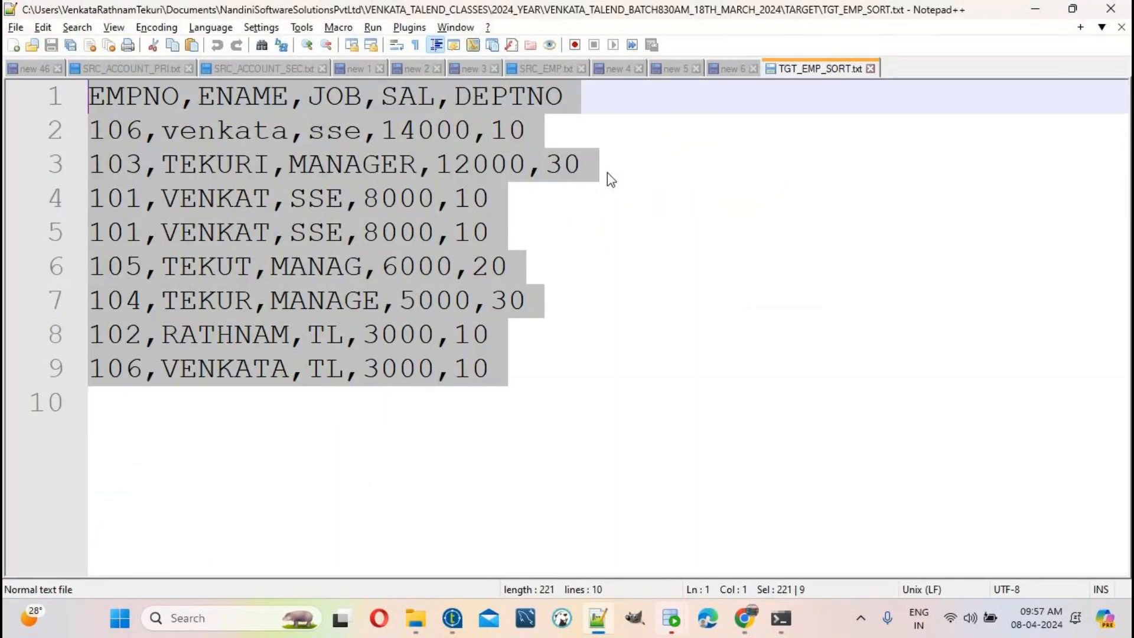
pyautogui.click(454, 626)
pyautogui.click(336, 198)
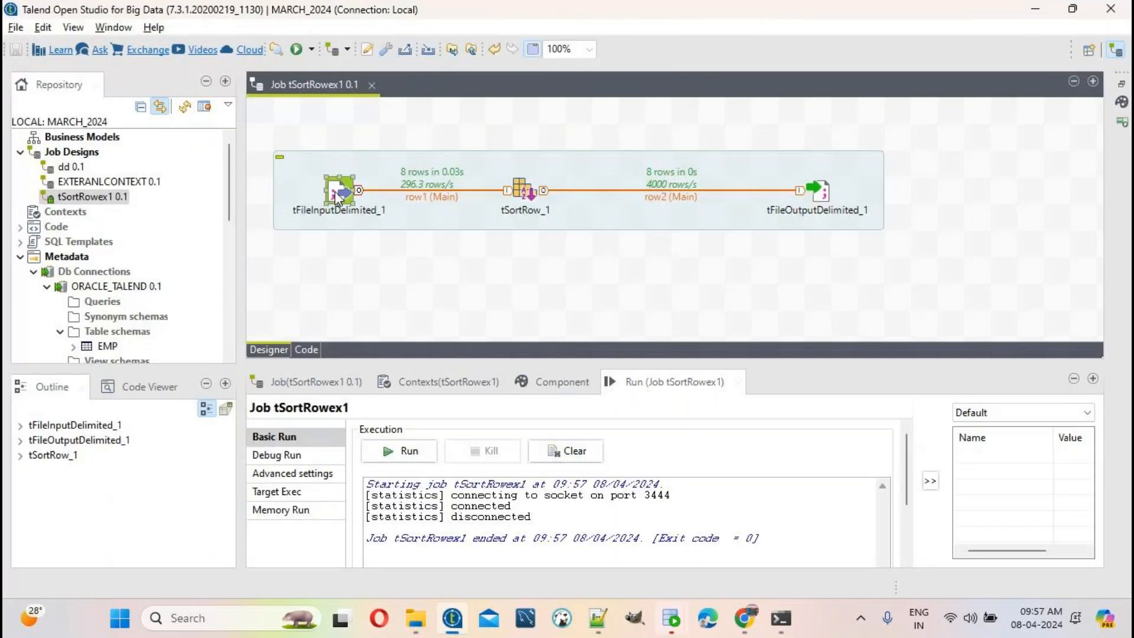
pyautogui.click(1074, 504)
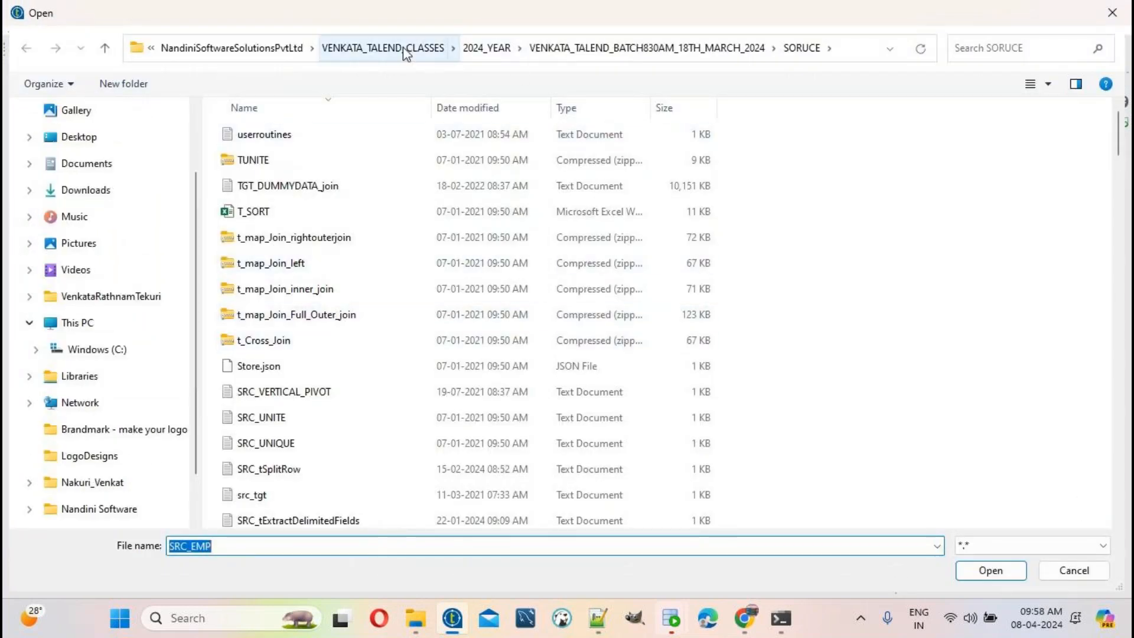
# Step: Select all rows of SRC_EMP.txt in Notepad++ for comparison
pyautogui.click(425, 625)
pyautogui.click(609, 624)
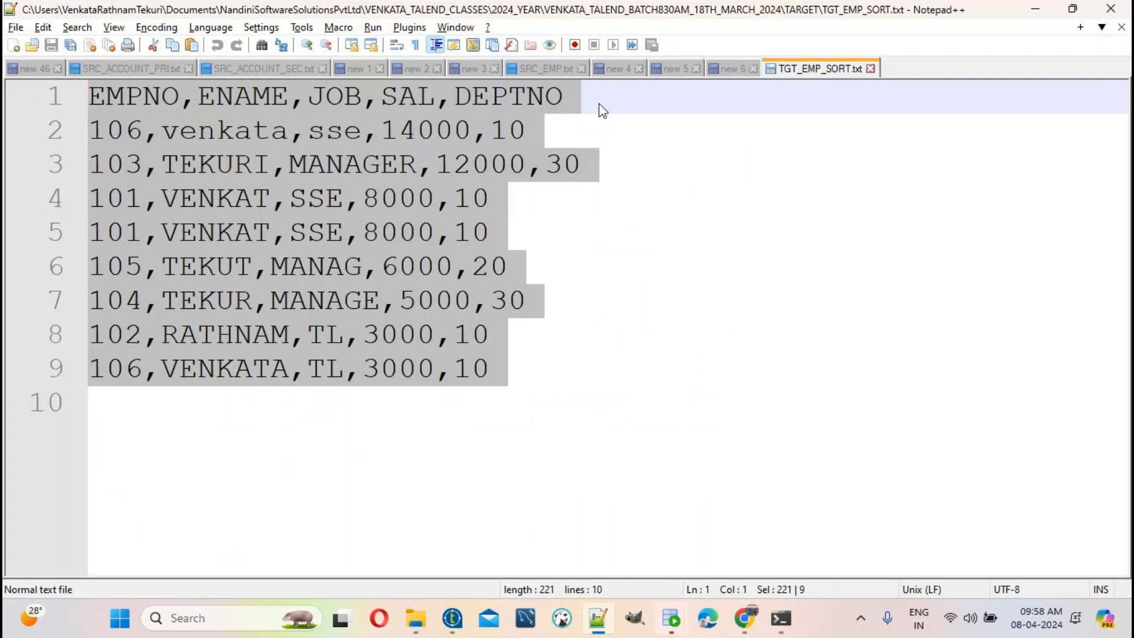
pyautogui.click(547, 73)
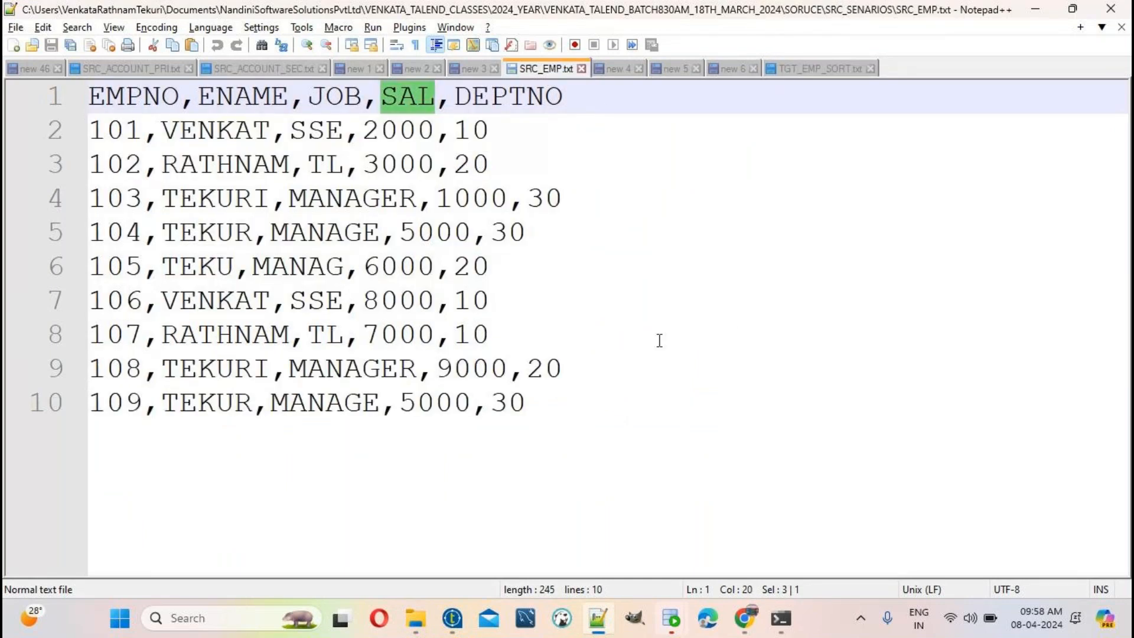
pyautogui.click(663, 364)
pyautogui.moveTo(659, 388); pyautogui.dragTo(4, 59)
pyautogui.hotkey('ctrl', 'c')
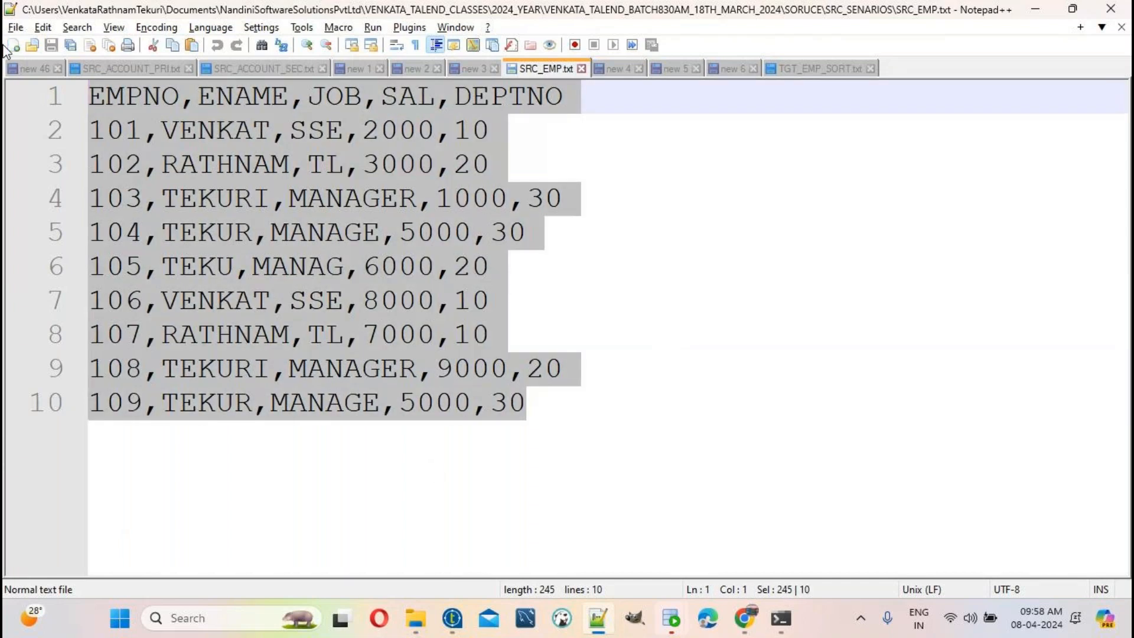
pyautogui.click(417, 618)
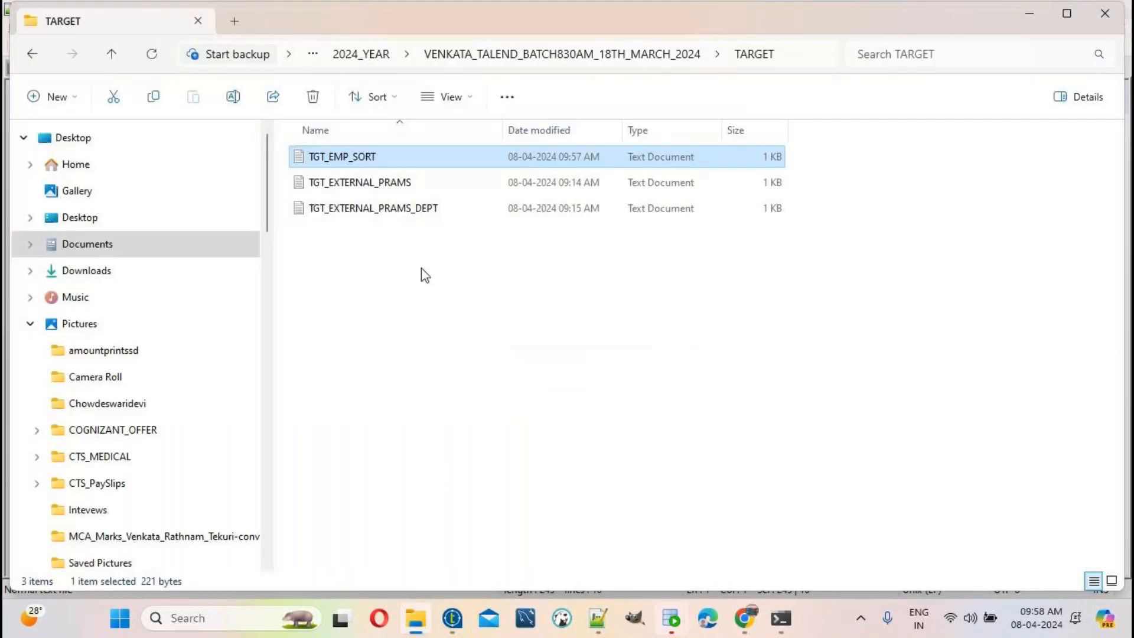
# Step: Open SORUCE's SRC_EMP.txt in Notepad++ and paste the copied rows at its top
pyautogui.click(658, 52)
pyautogui.doubleClick(364, 158)
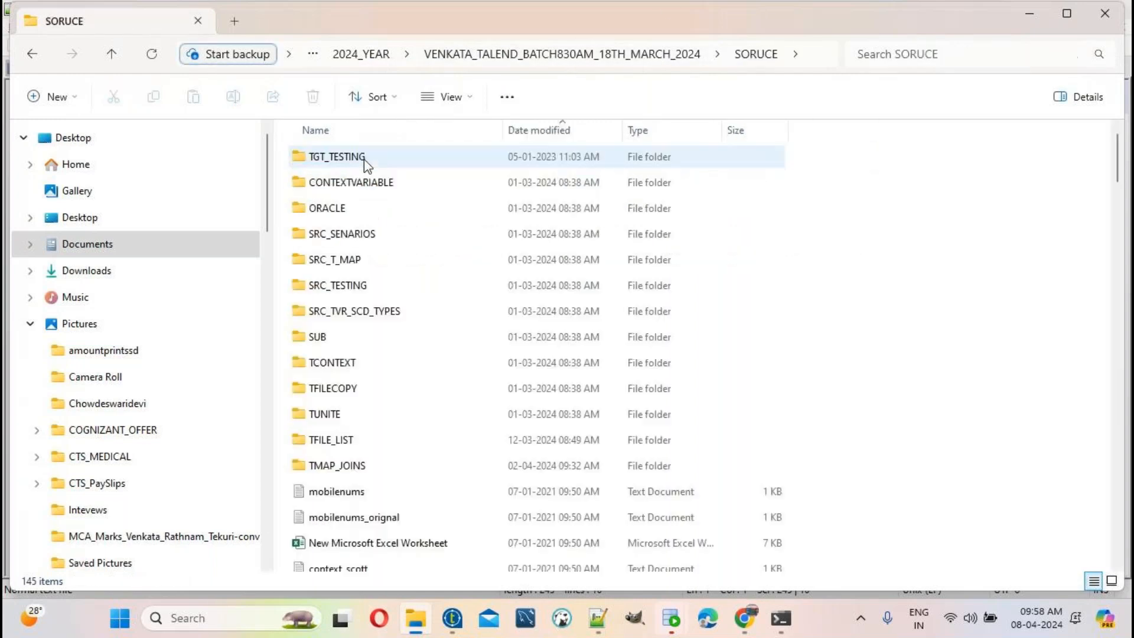
pyautogui.click(561, 129)
pyautogui.rightClick(360, 189)
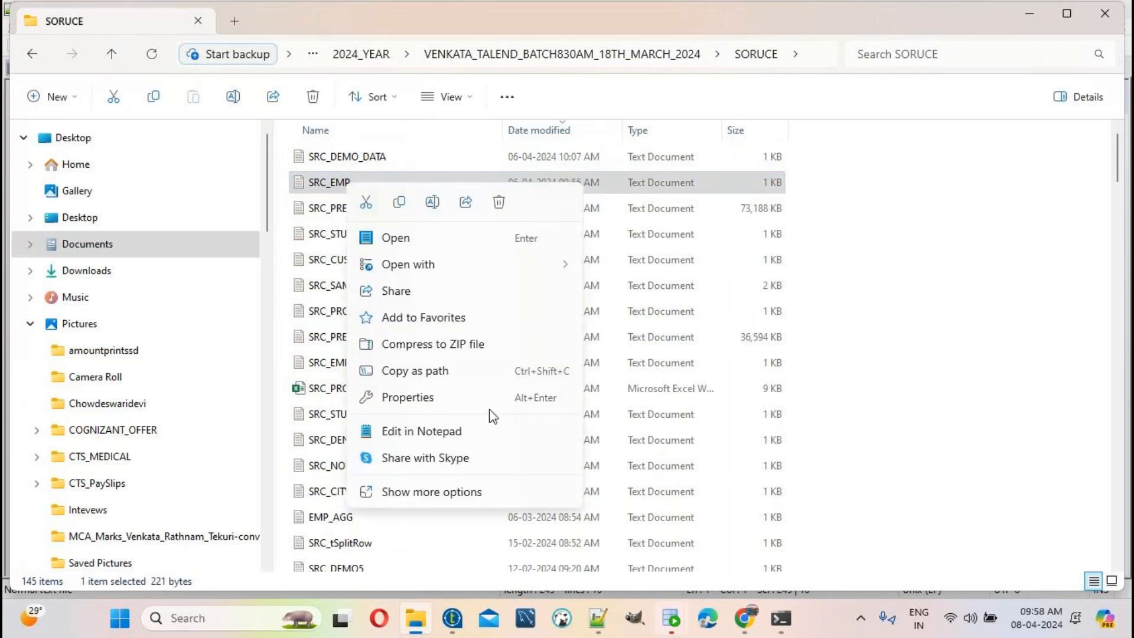
pyautogui.click(452, 496)
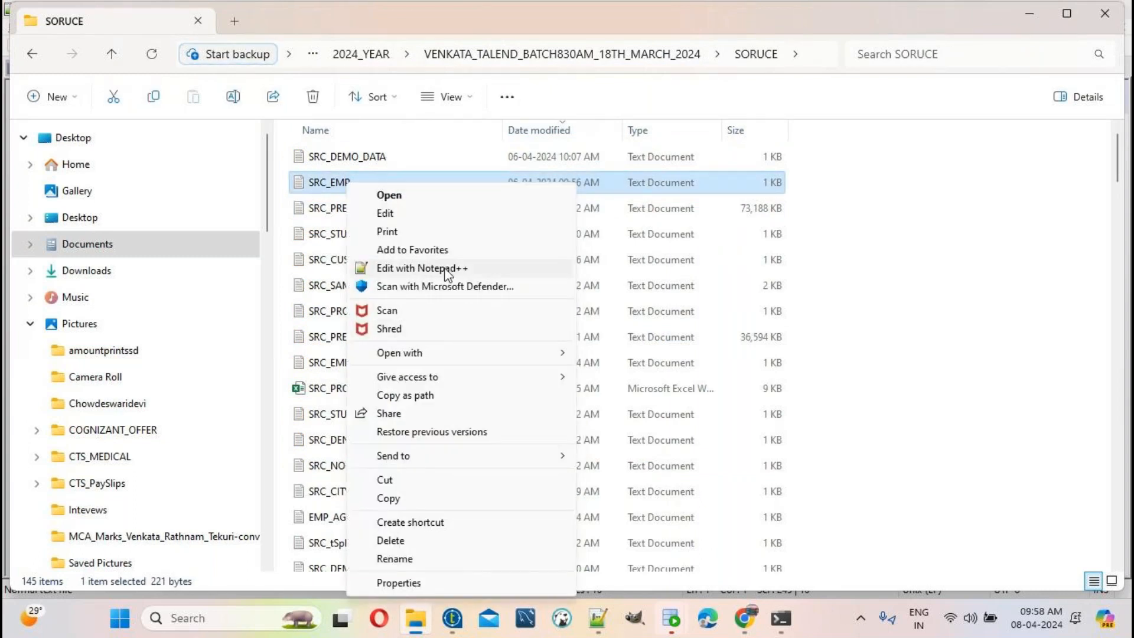
pyautogui.click(444, 268)
pyautogui.hotkey('ctrl', 'v')
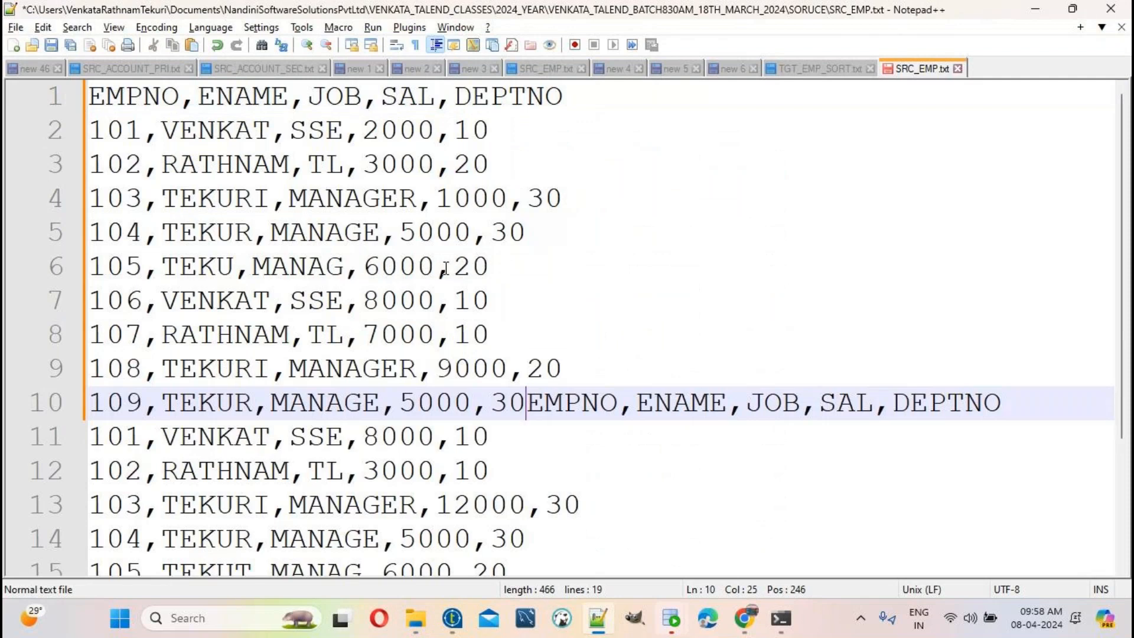
# Step: Restore and save the original ten-line source content in Notepad++
pyautogui.hotkey('ctrl', 'a')
pyautogui.hotkey('ctrl', 'v')
pyautogui.hotkey('ctrl', 's')
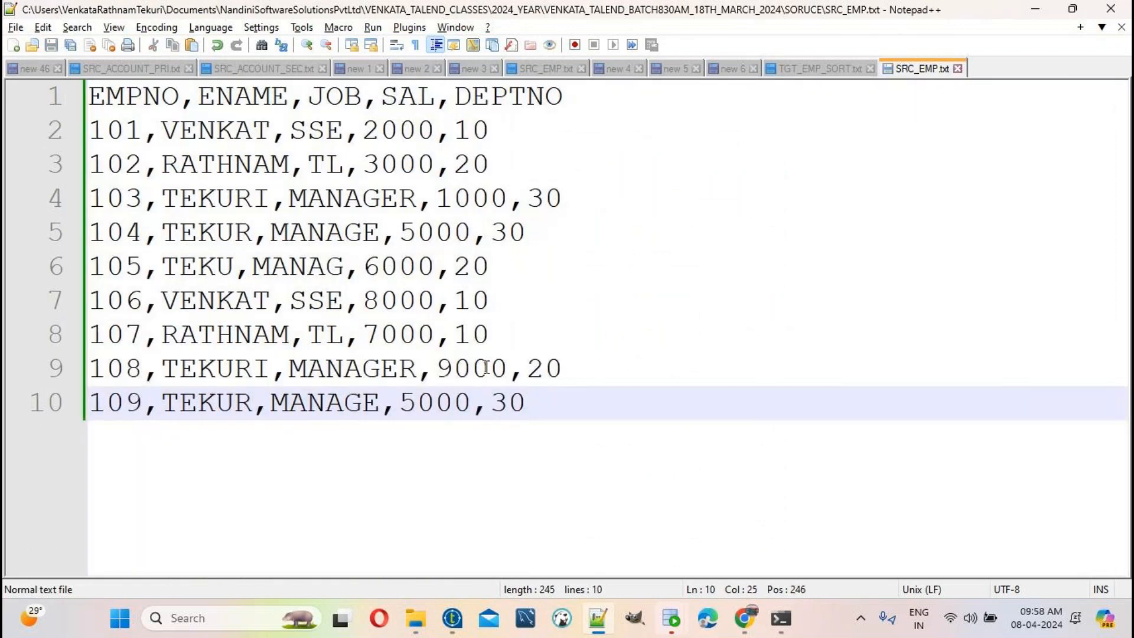
# Step: Cancel Talend's Open dialog, clear the old log and rerun tSortRowex1 to process nine rows
pyautogui.click(453, 619)
pyautogui.click(1045, 569)
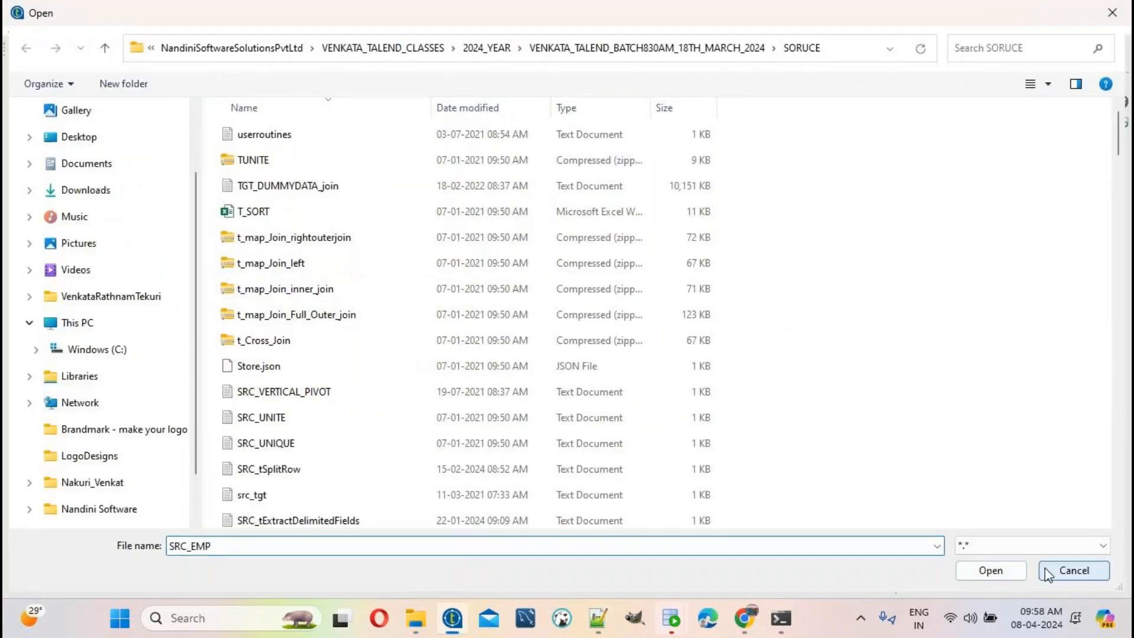
pyautogui.click(663, 382)
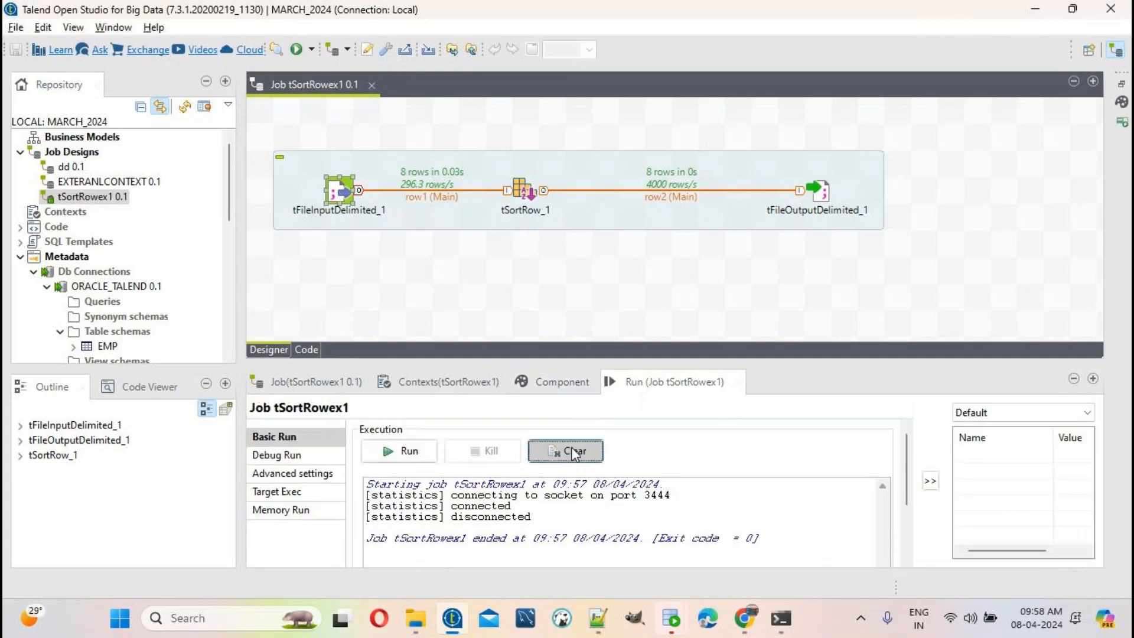
pyautogui.click(568, 453)
pyautogui.click(399, 453)
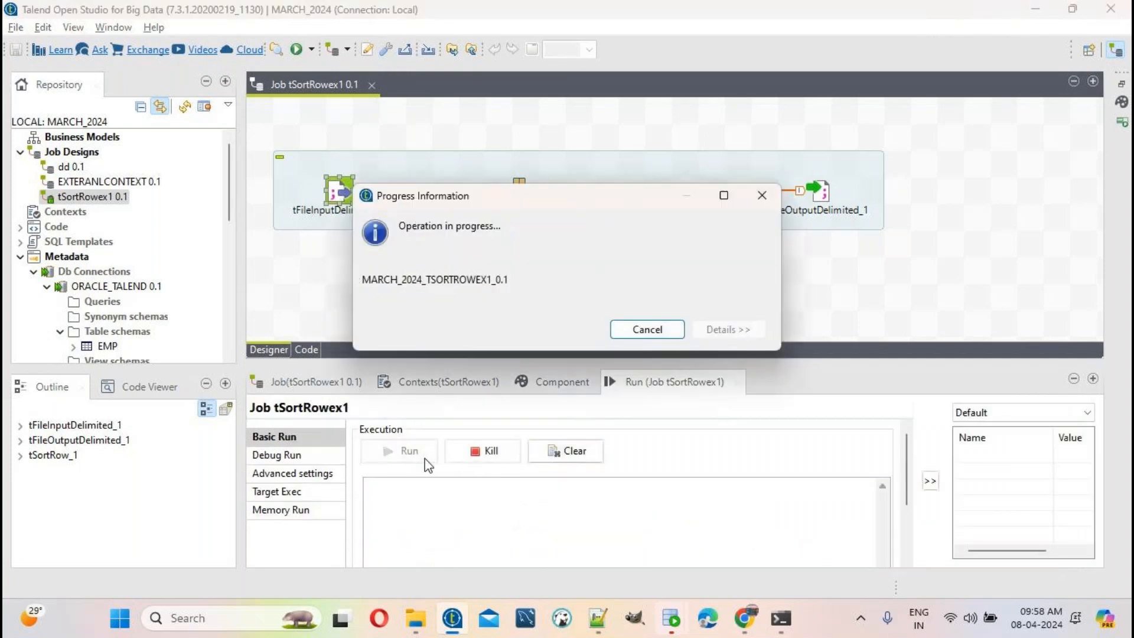
pyautogui.click(598, 627)
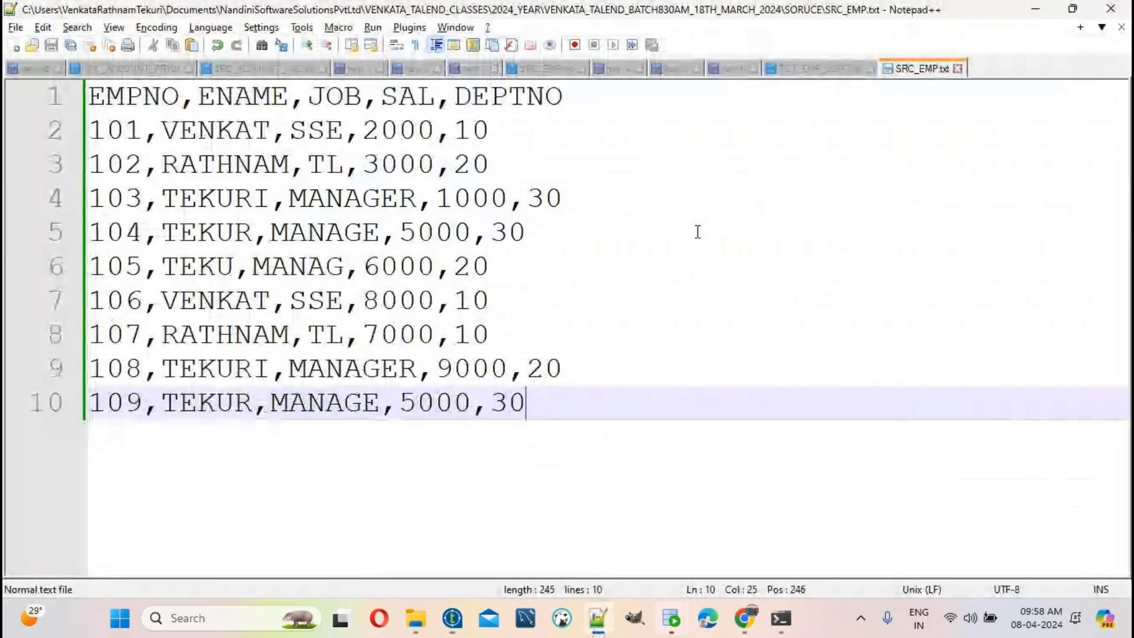
# Step: Reload the TGT_EMP_SORT output file with the new job output and select its sorted rows
pyautogui.click(816, 70)
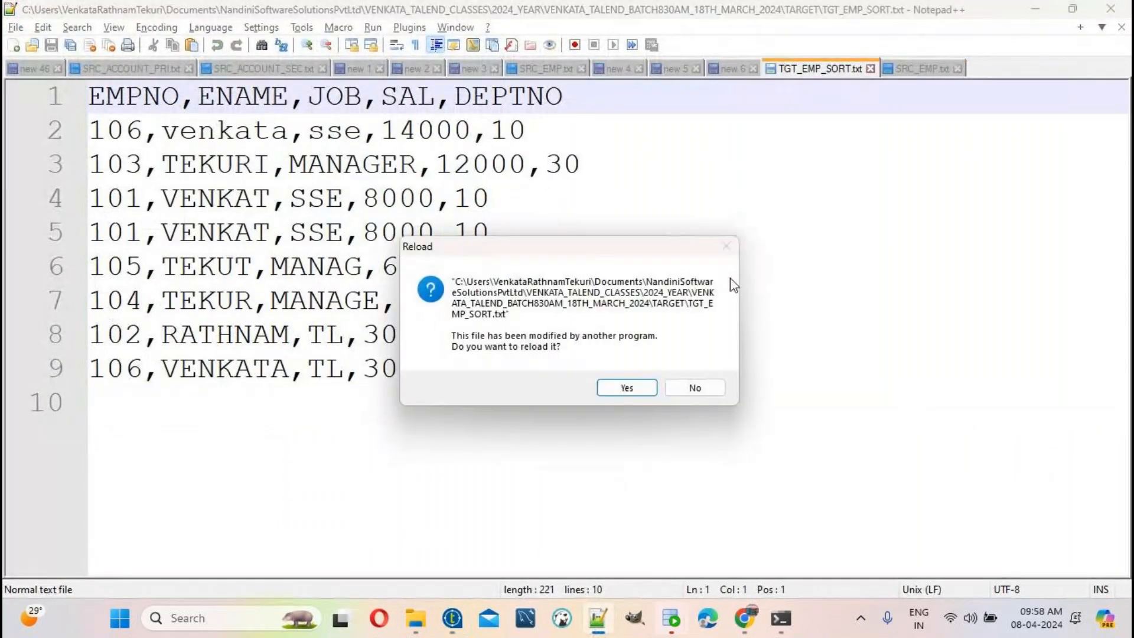
pyautogui.click(627, 388)
pyautogui.moveTo(628, 387); pyautogui.dragTo(6, 99)
pyautogui.hotkey('ctrl', 'c')
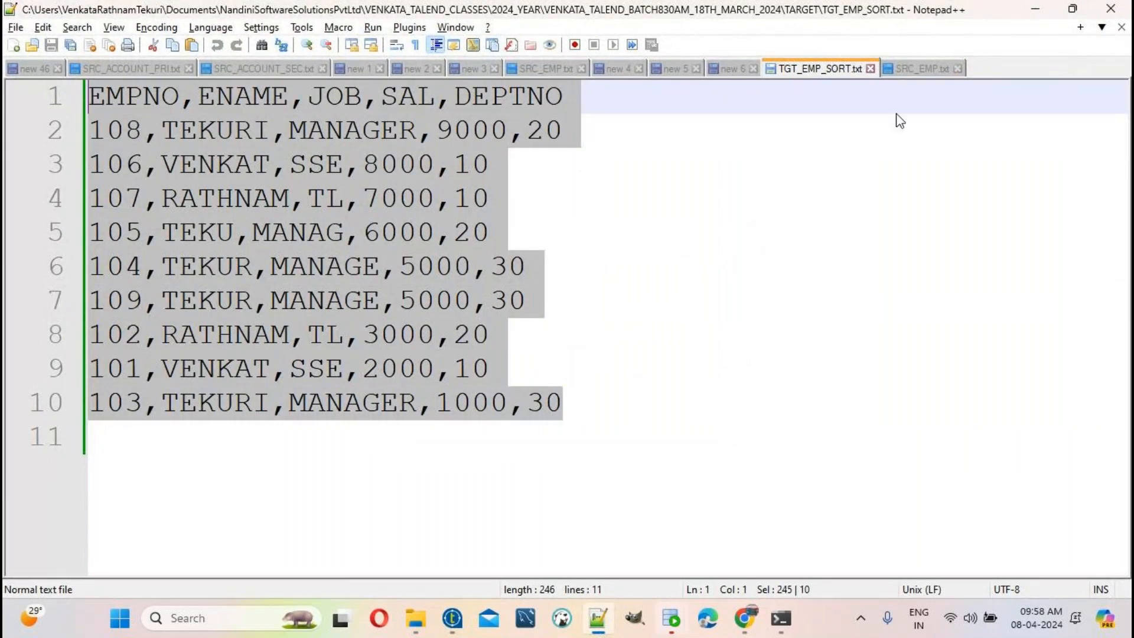
pyautogui.click(730, 70)
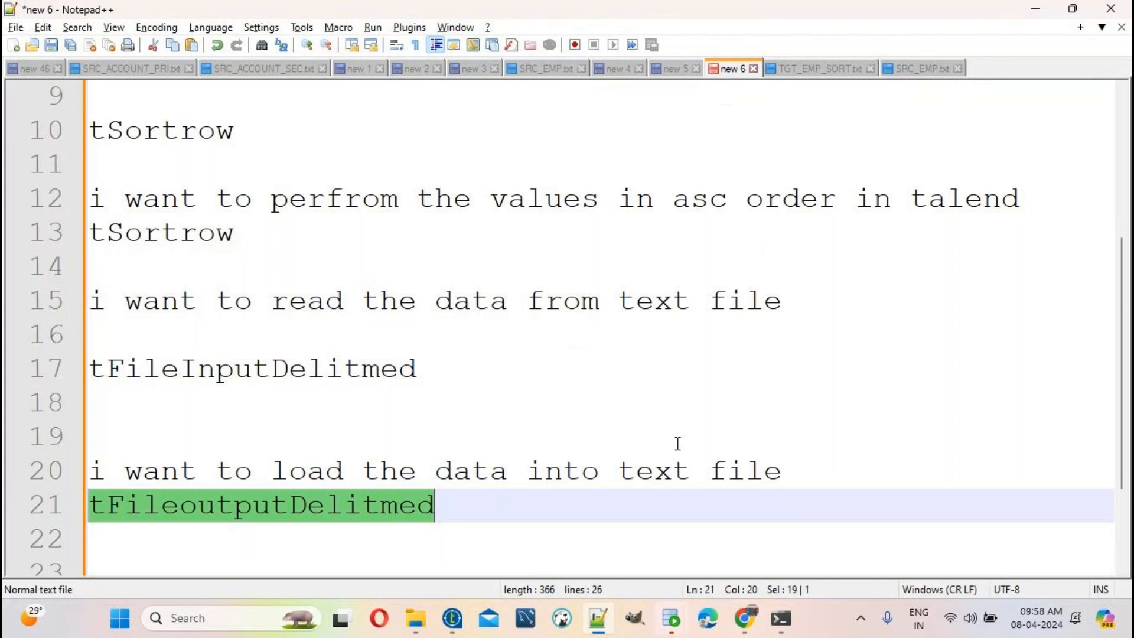
pyautogui.click(818, 68)
# Step: Paste the sorted output rows below the descending data in the new 5 note and review them
pyautogui.click(674, 69)
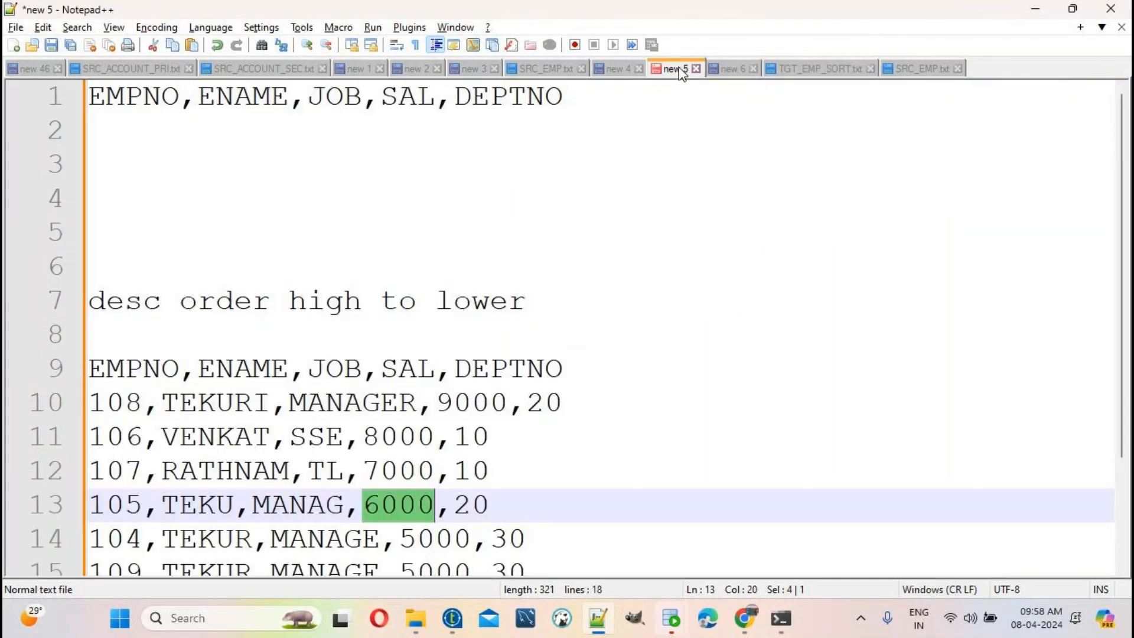
pyautogui.scroll(-2, 654, 414)
pyautogui.click(614, 538)
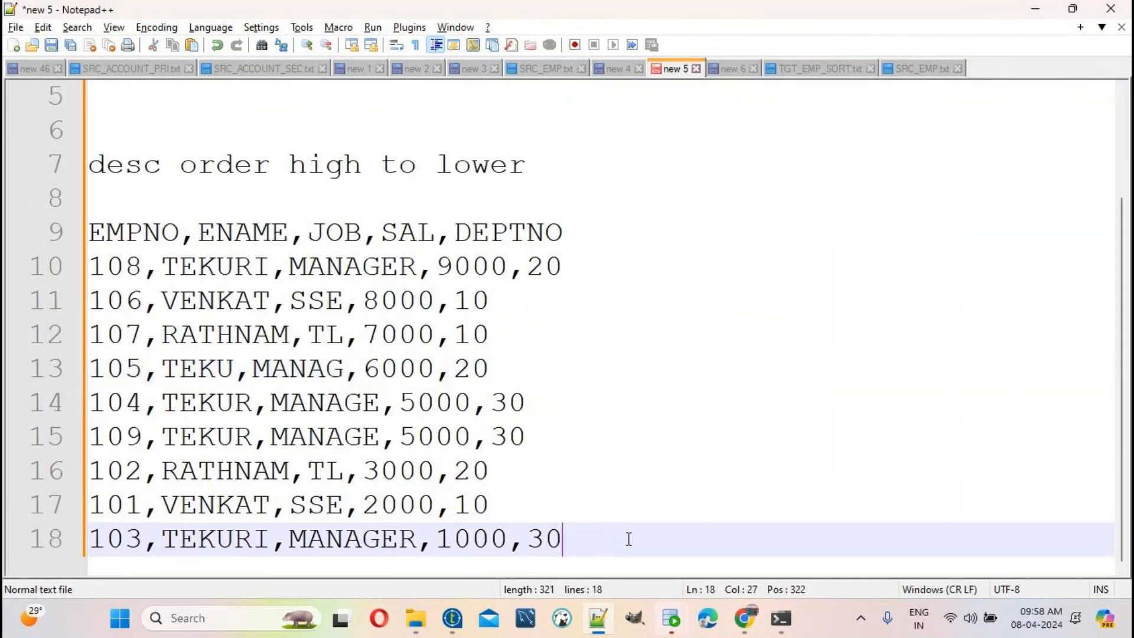
pyautogui.press('Return')
pyautogui.press('Return')
pyautogui.press('Return')
pyautogui.press('Return')
pyautogui.hotkey('ctrl', 'v')
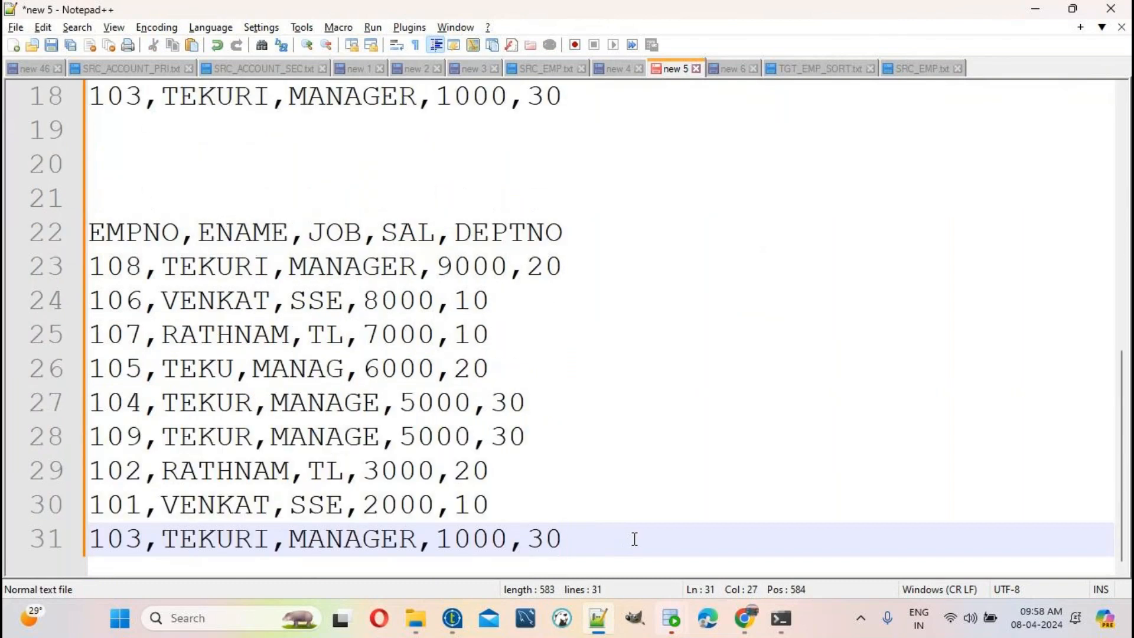
pyautogui.scroll(-3, 716, 501)
pyautogui.scroll(-1, 718, 504)
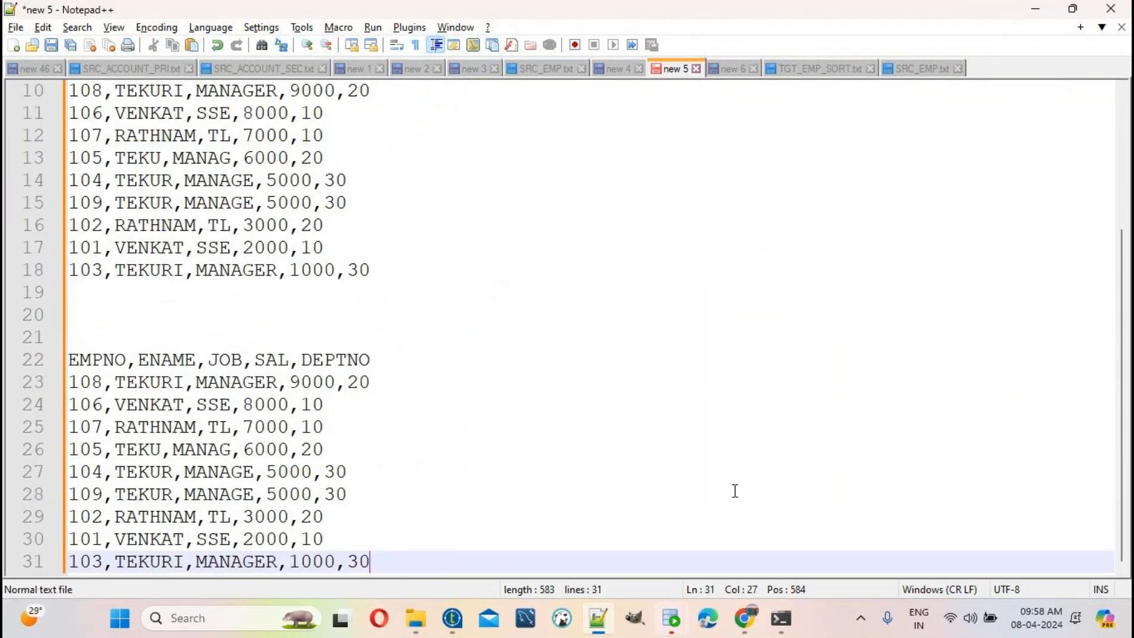
pyautogui.scroll(2, 735, 491)
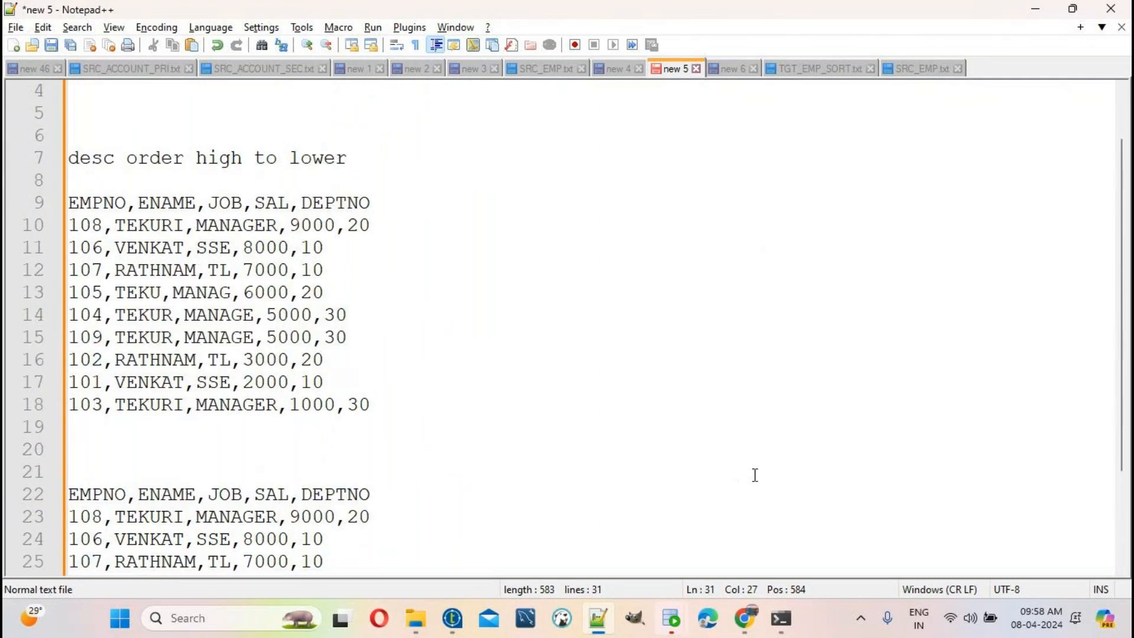
pyautogui.scroll(-1, 755, 475)
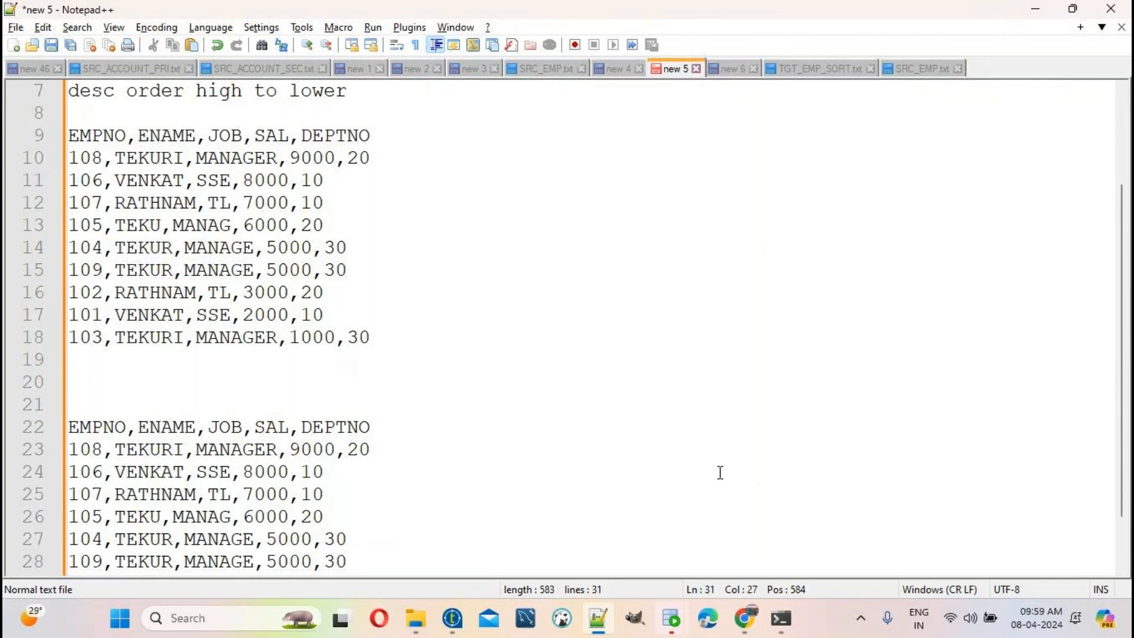
pyautogui.click(453, 618)
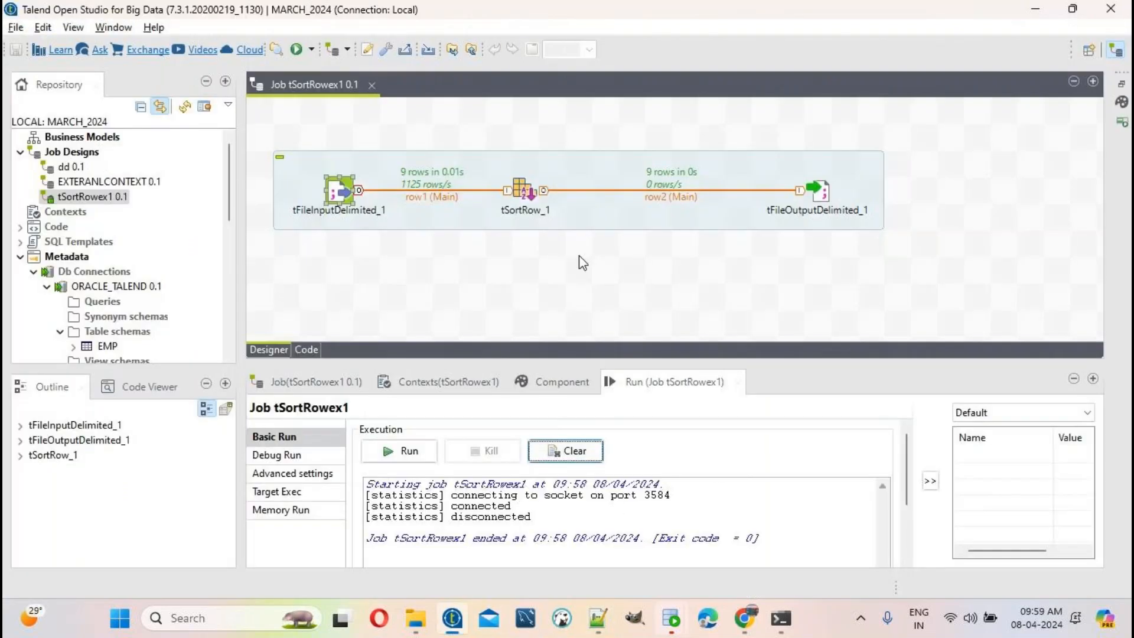
# Step: Paste the SRC_EMP.txt employee rows into a new Notepad++ document
pyautogui.click(528, 197)
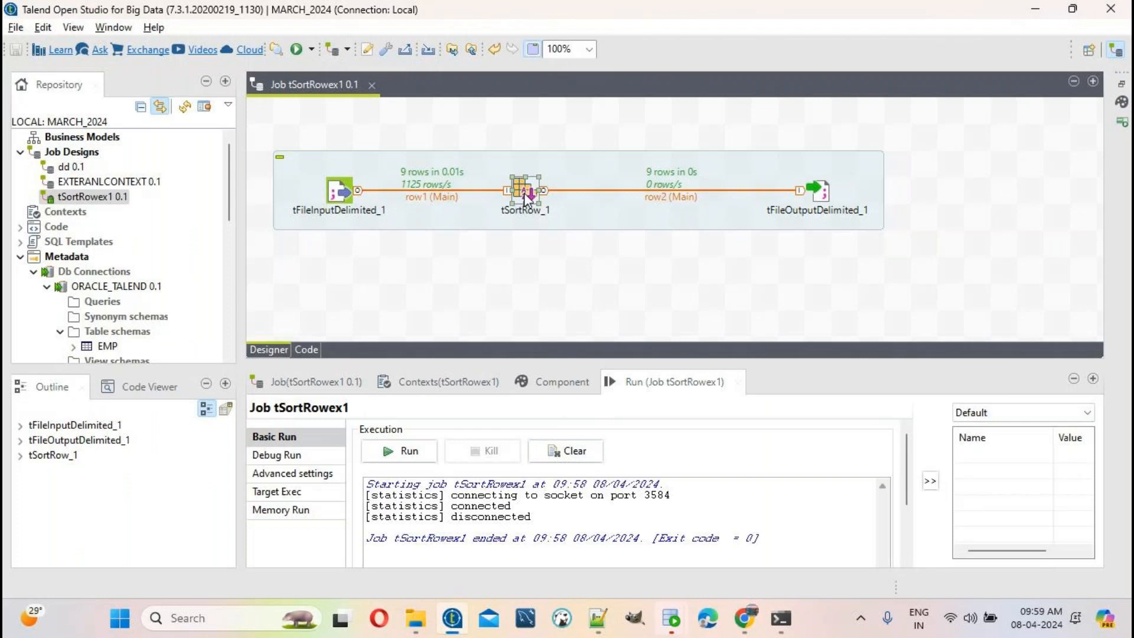
pyautogui.click(597, 618)
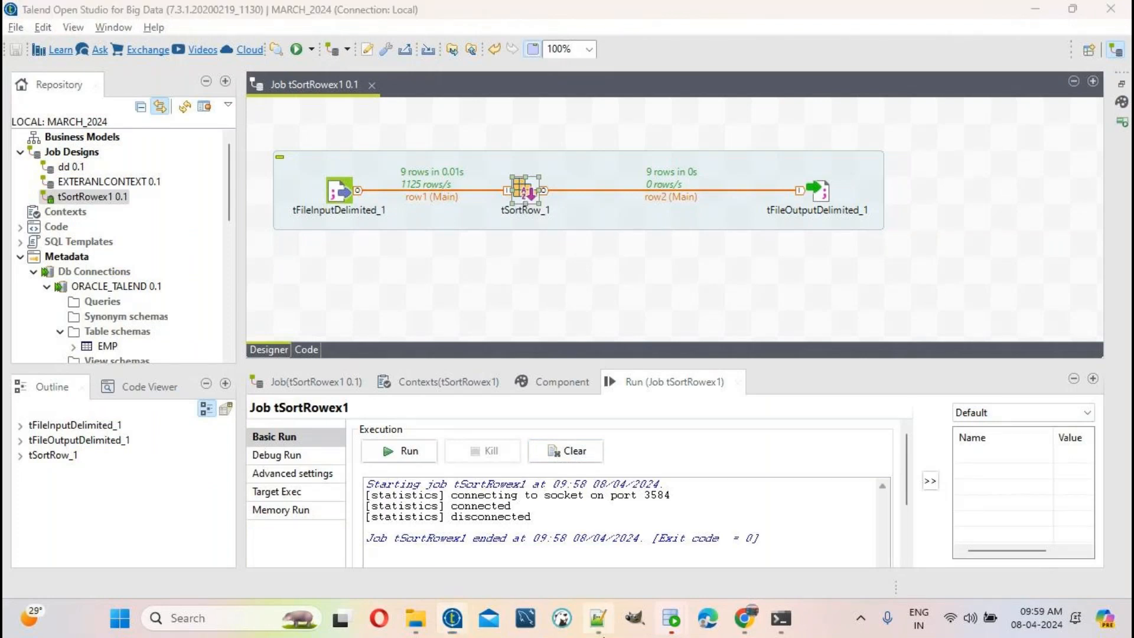
pyautogui.hotkey('ctrl', 'n')
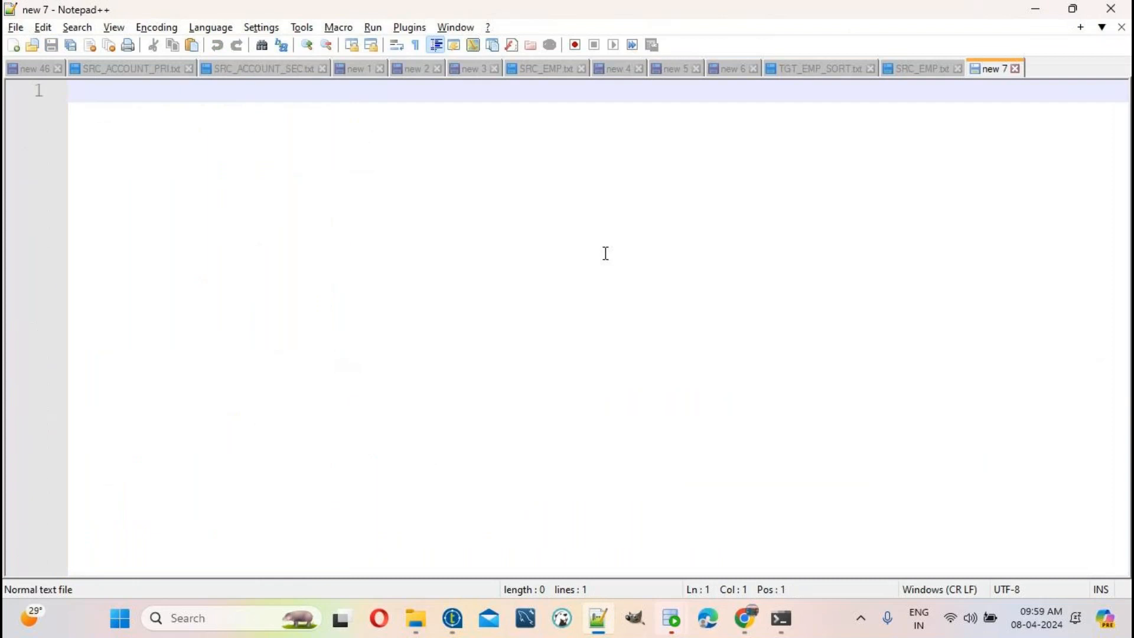
pyautogui.click(532, 69)
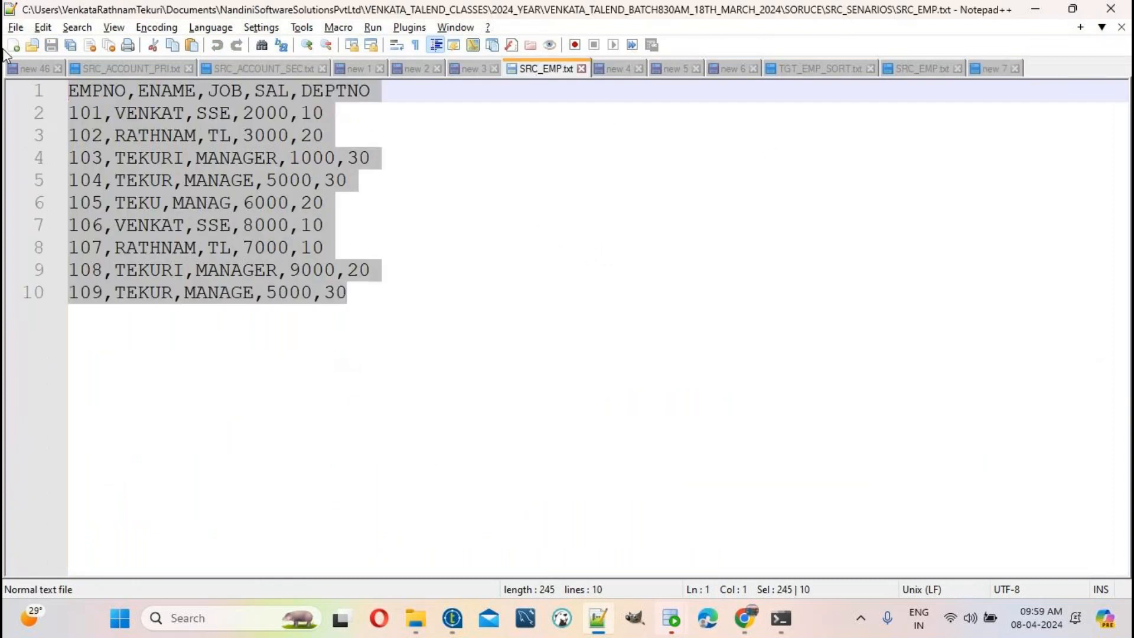
pyautogui.hotkey('ctrl', 'n')
pyautogui.write('EMPNO,ENAME,JOB,SAL,DEPTNO 101,VENKAT,SSE,2000,10 102,RATHNAM,TL,3000,20 103,TEKURI,MANAGER,1000,30 104,TEKUR,MANAGE,5000,30 105,TEKU,MANAG,6000,20 106,VENKAT,SSE,8000,10 107,RATHNAM,TL,7000,10 108,TEKURI,MANAGER,9000,20 109,TEKUR,MANAGE,5000,30')
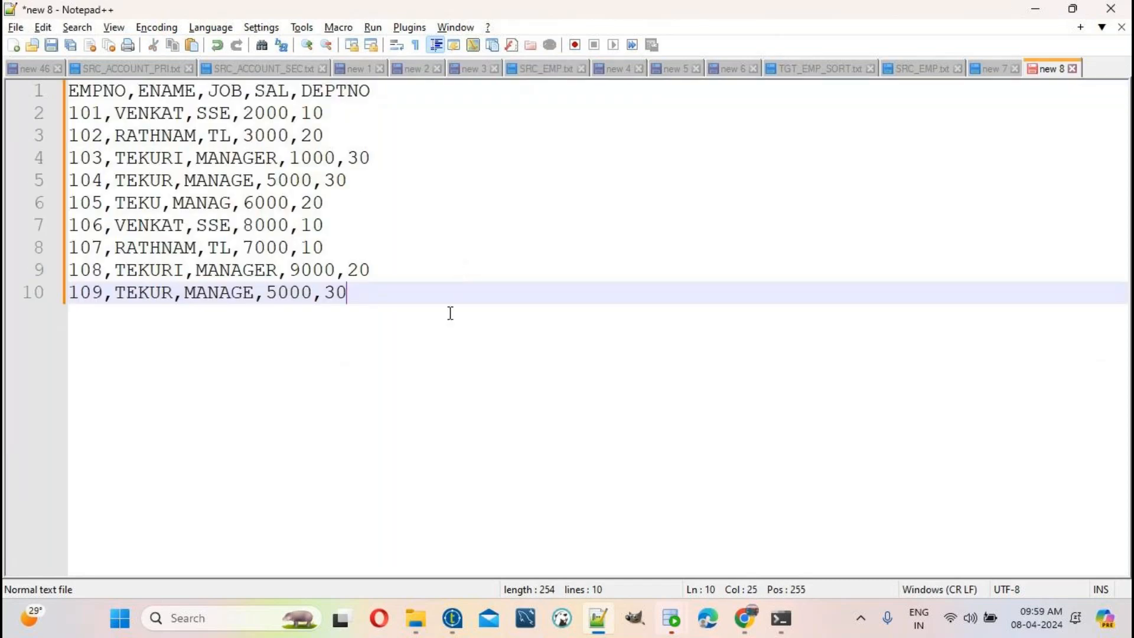
# Step: Add SRC_EMP.TXT, 'SAL ASC (LOWER TO HIGH)' and TGT_EMP.TXT label lines below the rows
pyautogui.press('Return')
pyautogui.write('SRC')
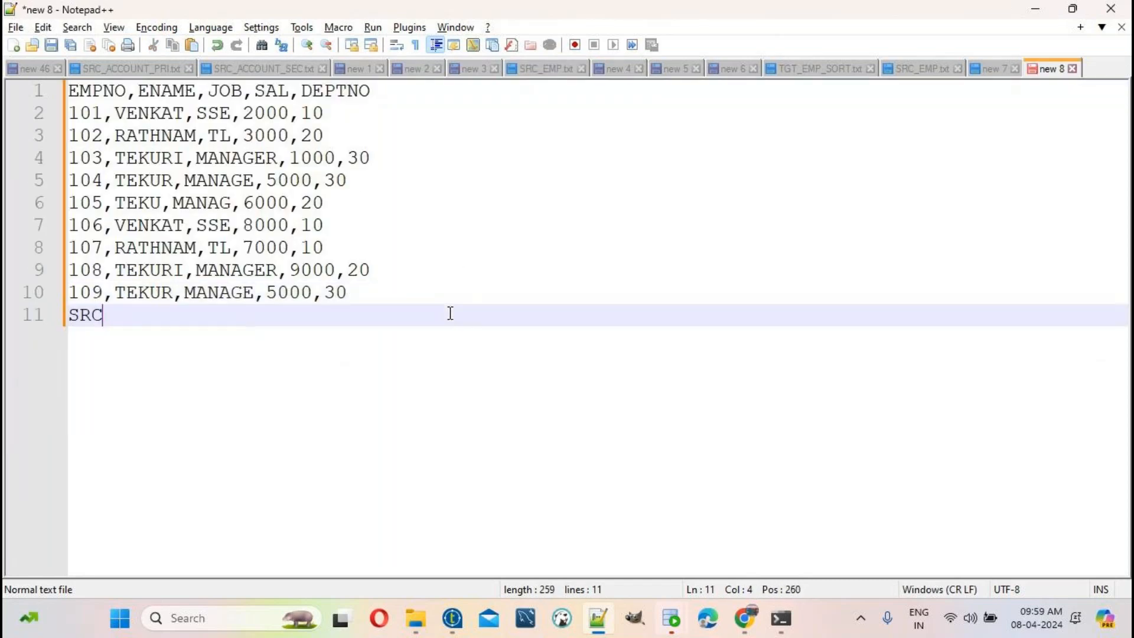
pyautogui.write('_EMP.T')
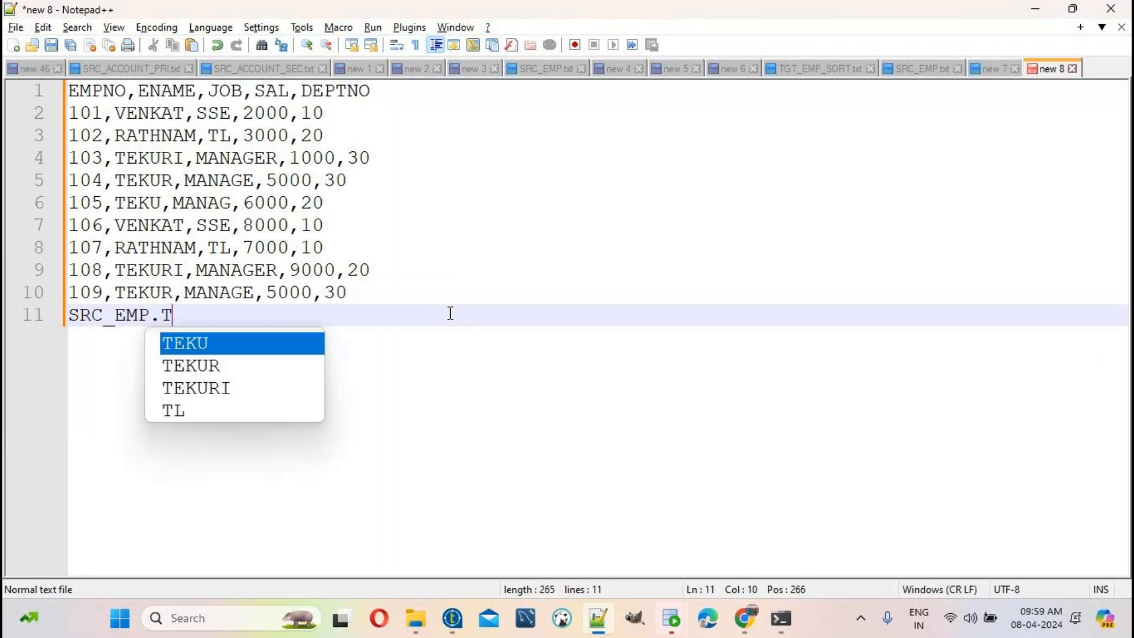
pyautogui.write('XT')
pyautogui.press('Return')
pyautogui.press('Return')
pyautogui.press('Return')
pyautogui.press('Return')
pyautogui.press('Return')
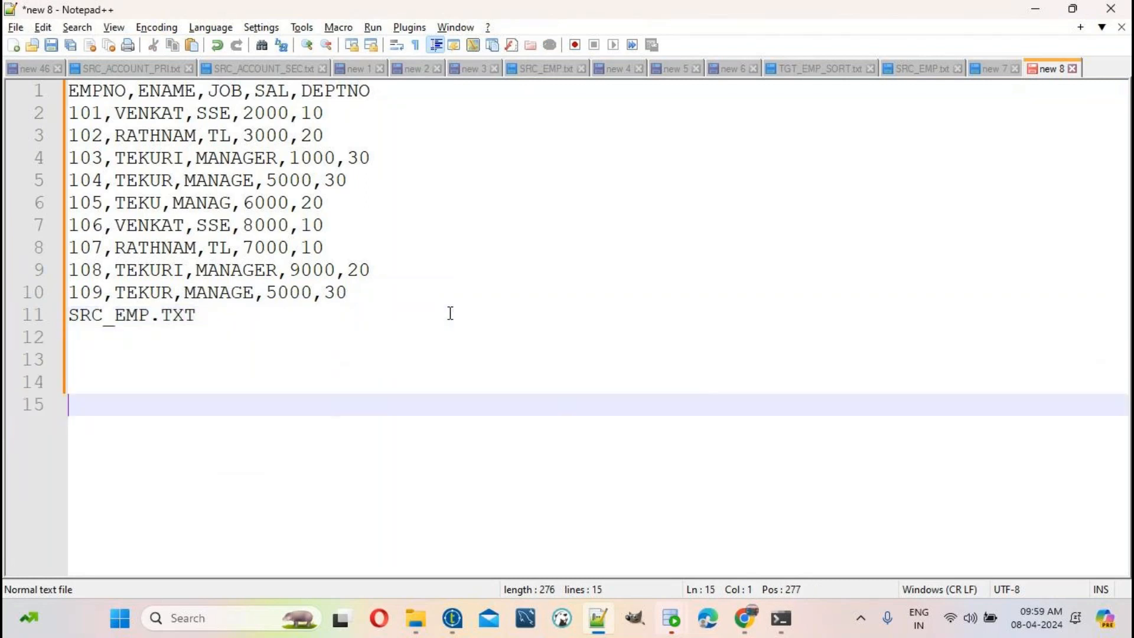
pyautogui.write('TGT_E')
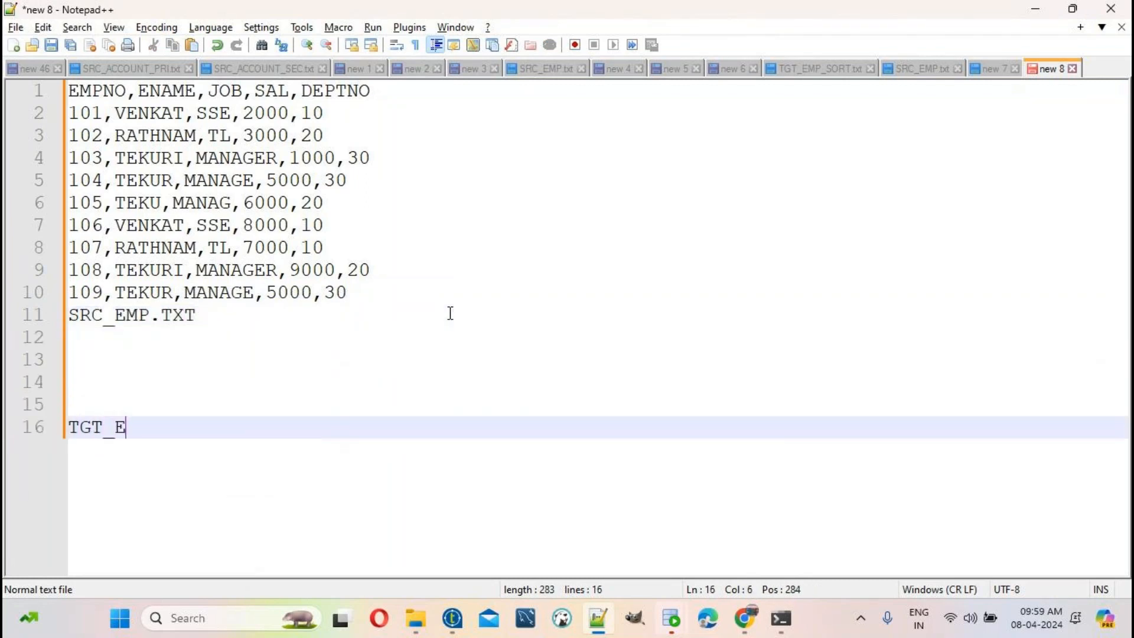
pyautogui.write('MP.TXT')
pyautogui.press('Return')
pyautogui.press('Return')
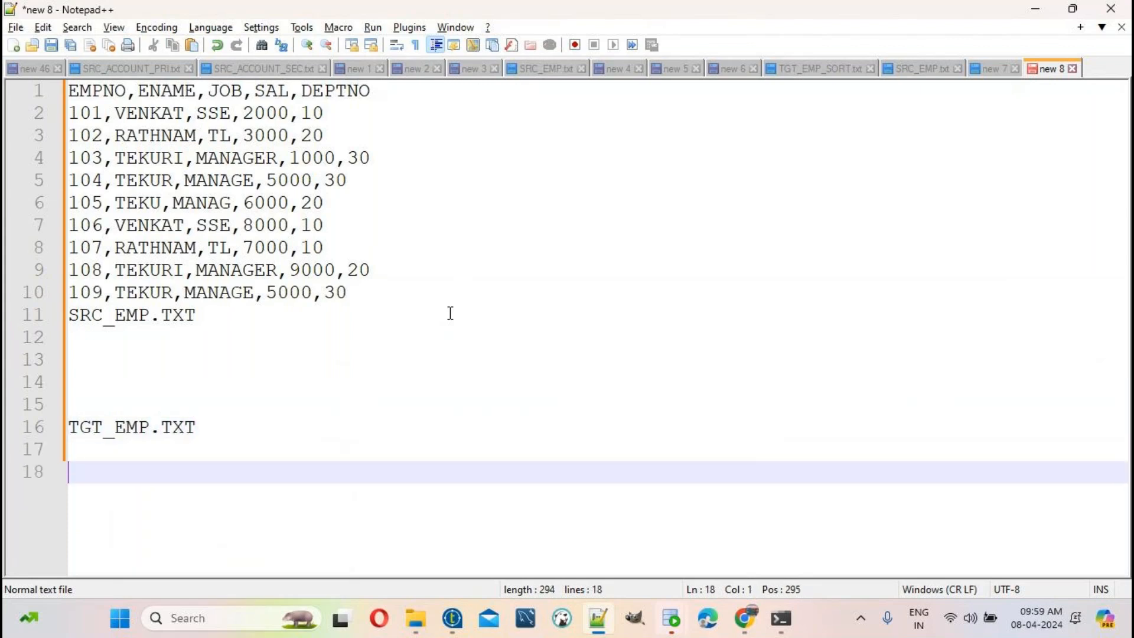
pyautogui.click(131, 359)
pyautogui.write('SA')
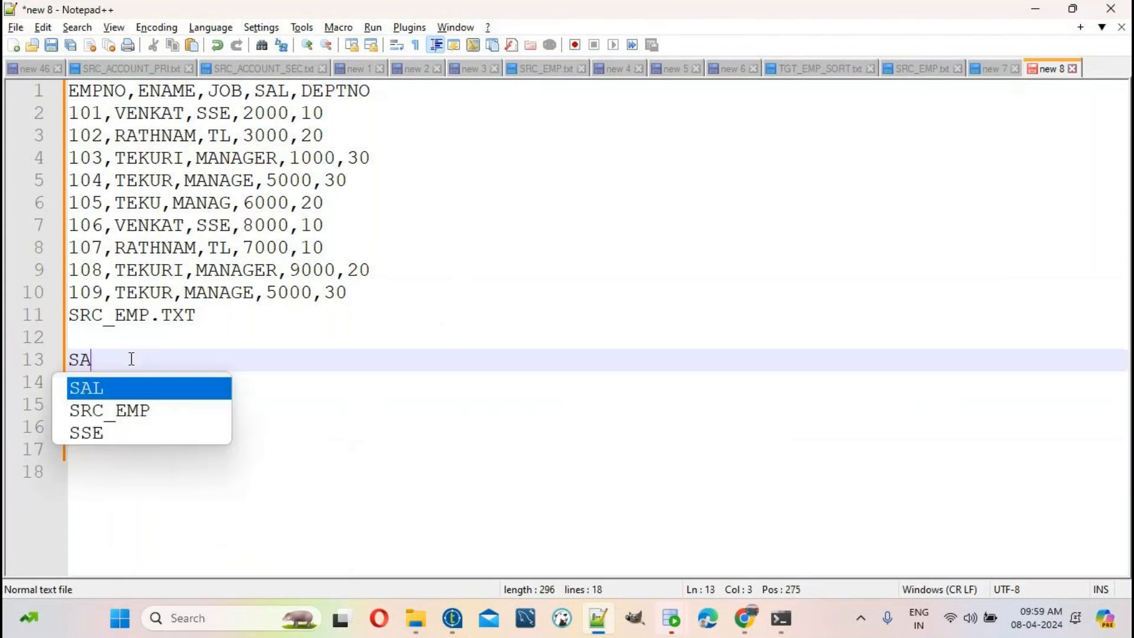
pyautogui.write('L ')
pyautogui.write('ASC ')
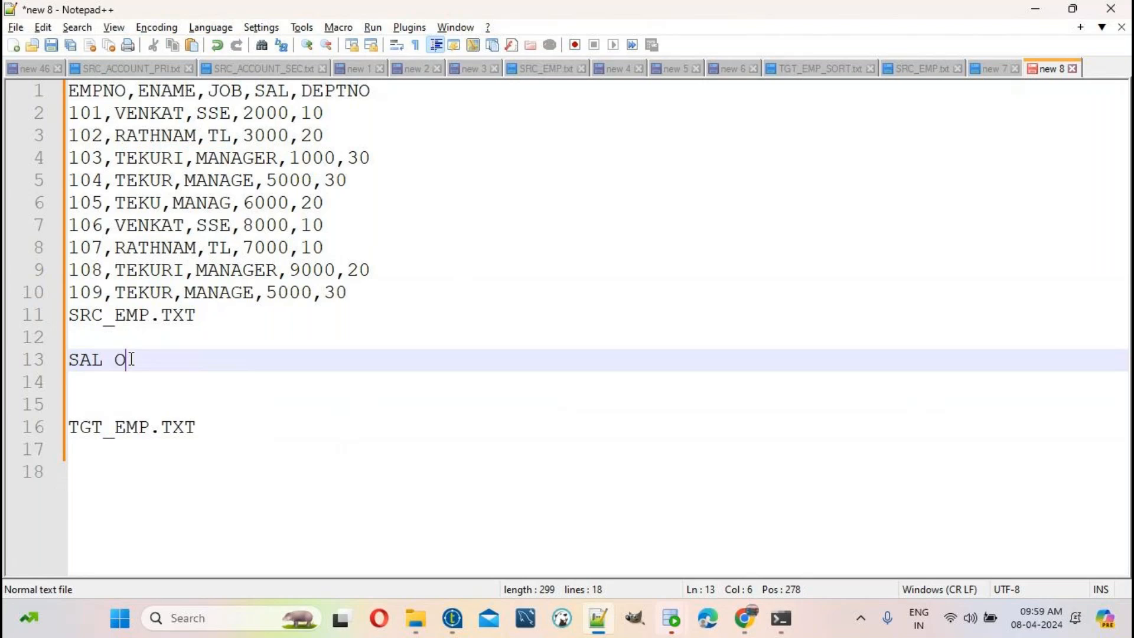
pyautogui.write('(LOWER TO HIGH')
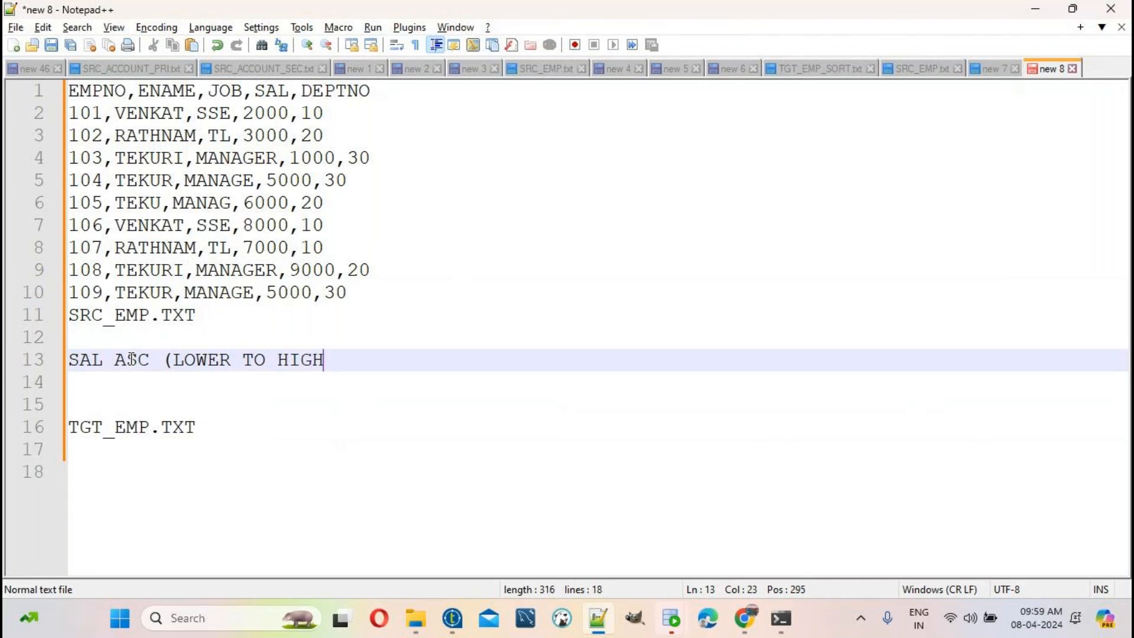
pyautogui.write(')')
pyautogui.click(231, 427)
pyautogui.press('Return')
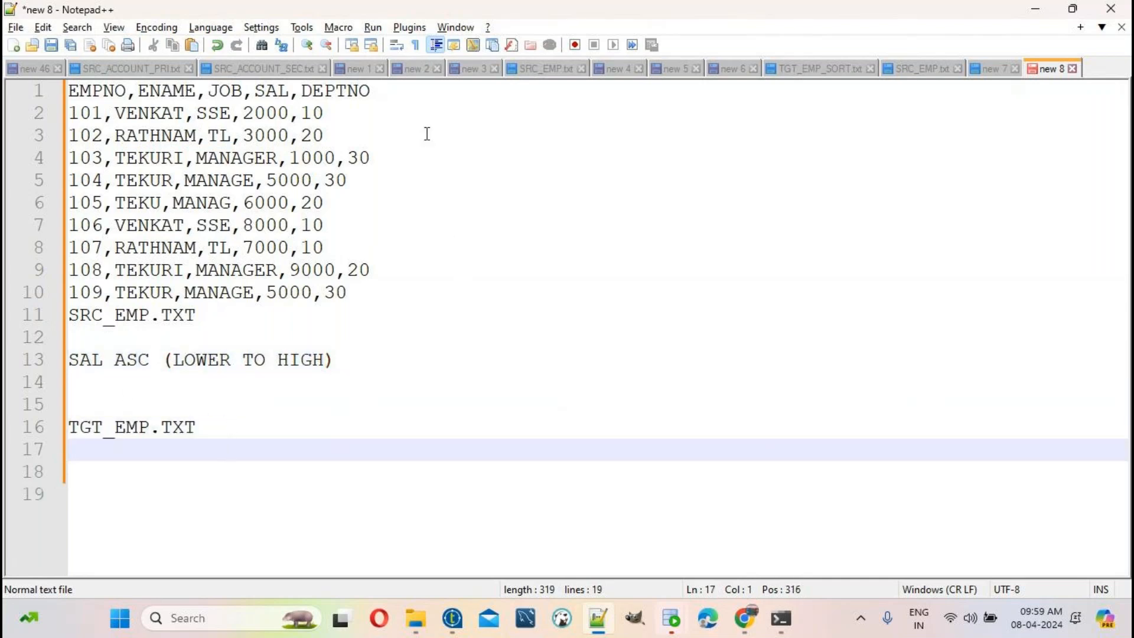
# Step: Copy the EMPNO,ENAME,JOB,SAL,DEPTNO header row under TGT_EMP.TXT
pyautogui.moveTo(378, 90); pyautogui.dragTo(9, 94)
pyautogui.hotkey('ctrl', 'c')
pyautogui.moveTo(266, 410); pyautogui.dragTo(250, 433)
pyautogui.click(251, 433)
pyautogui.press('Return')
pyautogui.hotkey('ctrl', 'v')
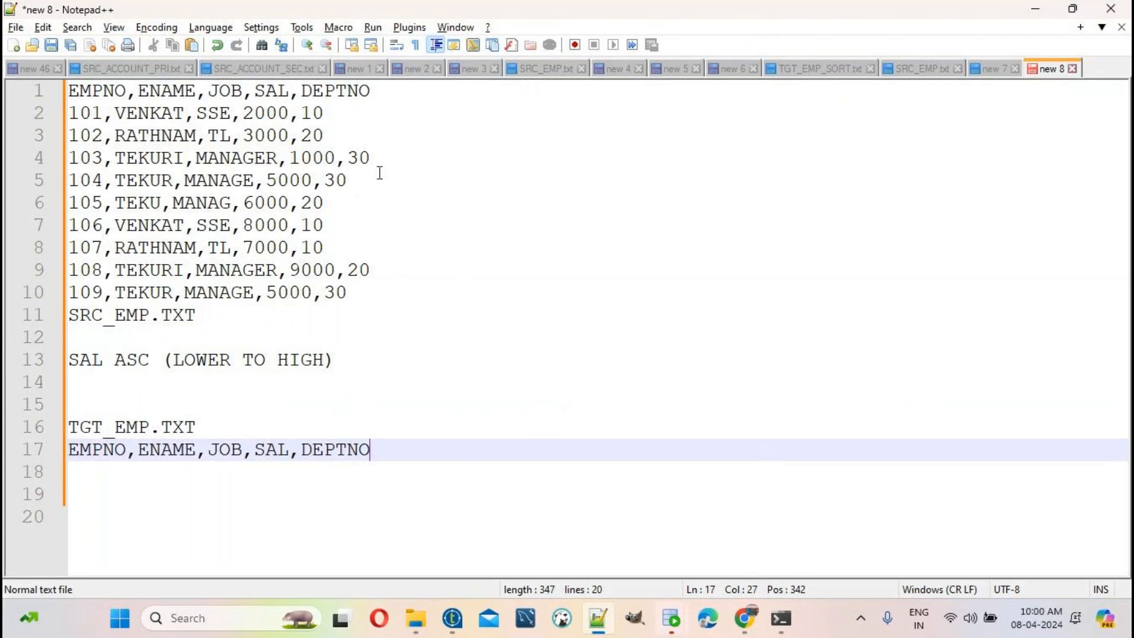
# Step: Move rows 103, 101 and 102 (salaries 1000, 2000, 3000) under the target header
pyautogui.moveTo(391, 163); pyautogui.dragTo(10, 171)
pyautogui.hotkey('ctrl', 'c')
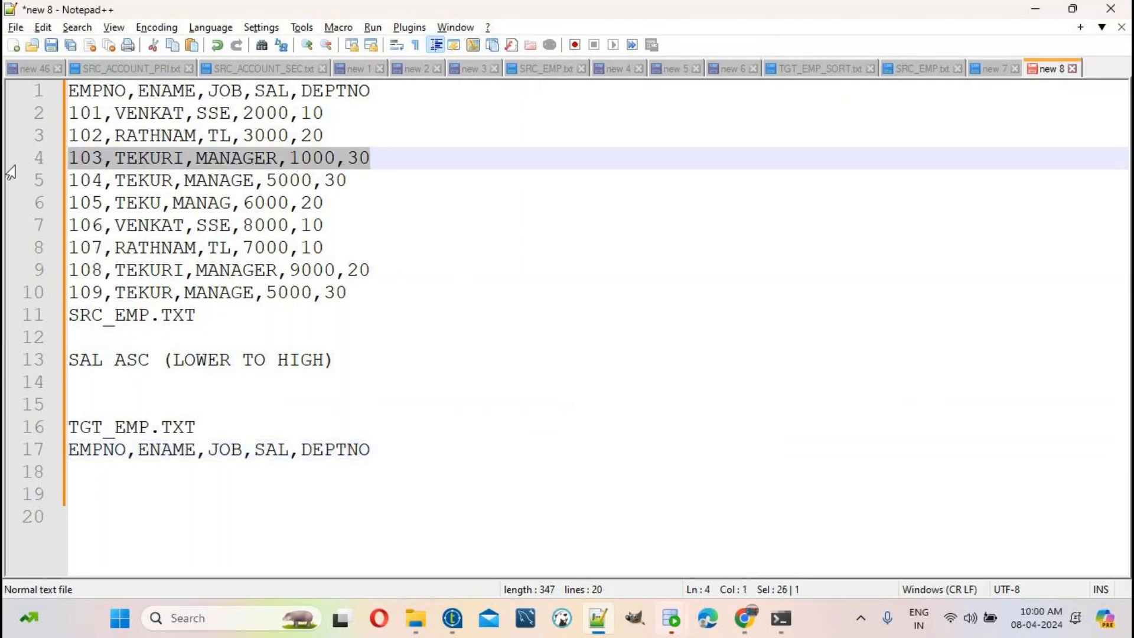
pyautogui.press('Delete')
pyautogui.click(402, 449)
pyautogui.press('Return')
pyautogui.hotkey('ctrl', 'v')
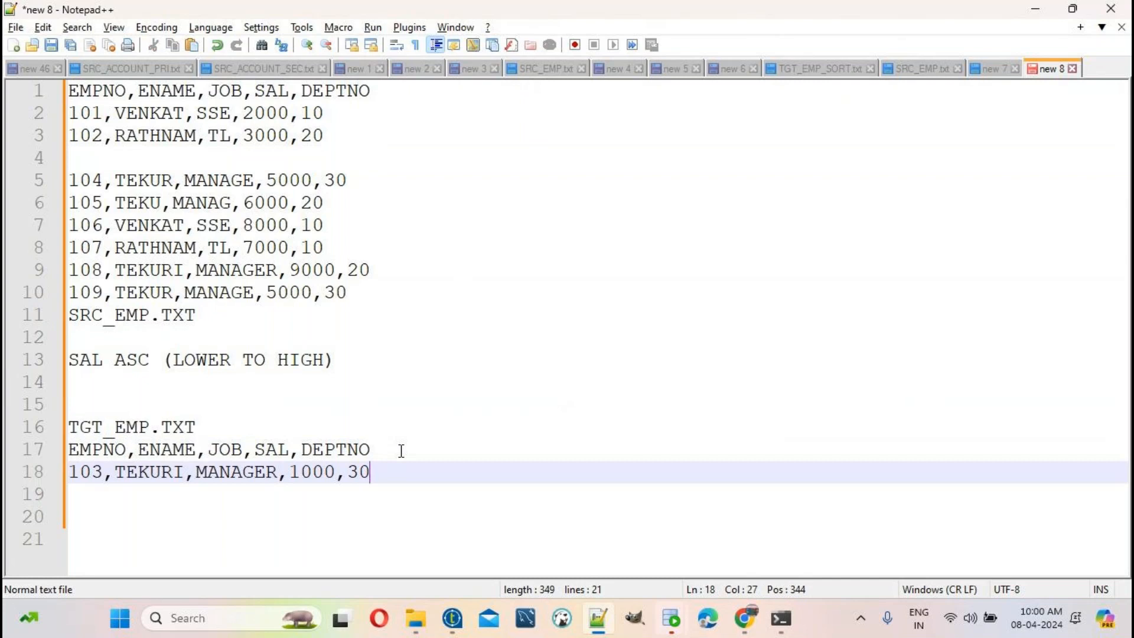
pyautogui.moveTo(337, 112); pyautogui.dragTo(6, 118)
pyautogui.hotkey('ctrl', 'x')
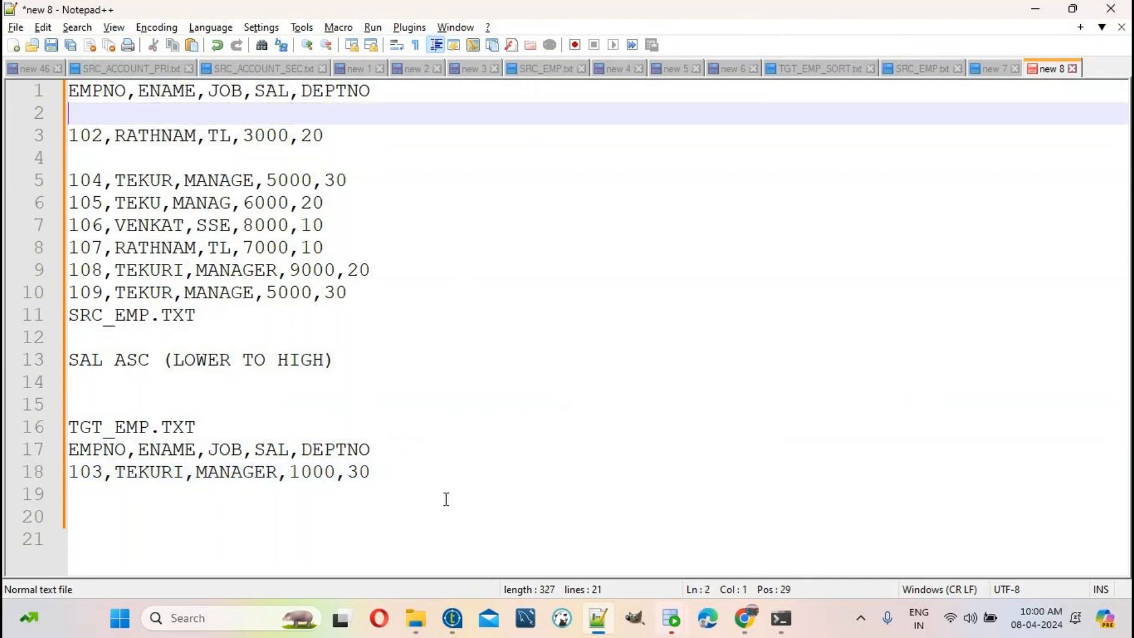
pyautogui.click(418, 473)
pyautogui.press('Return')
pyautogui.hotkey('ctrl', 'v')
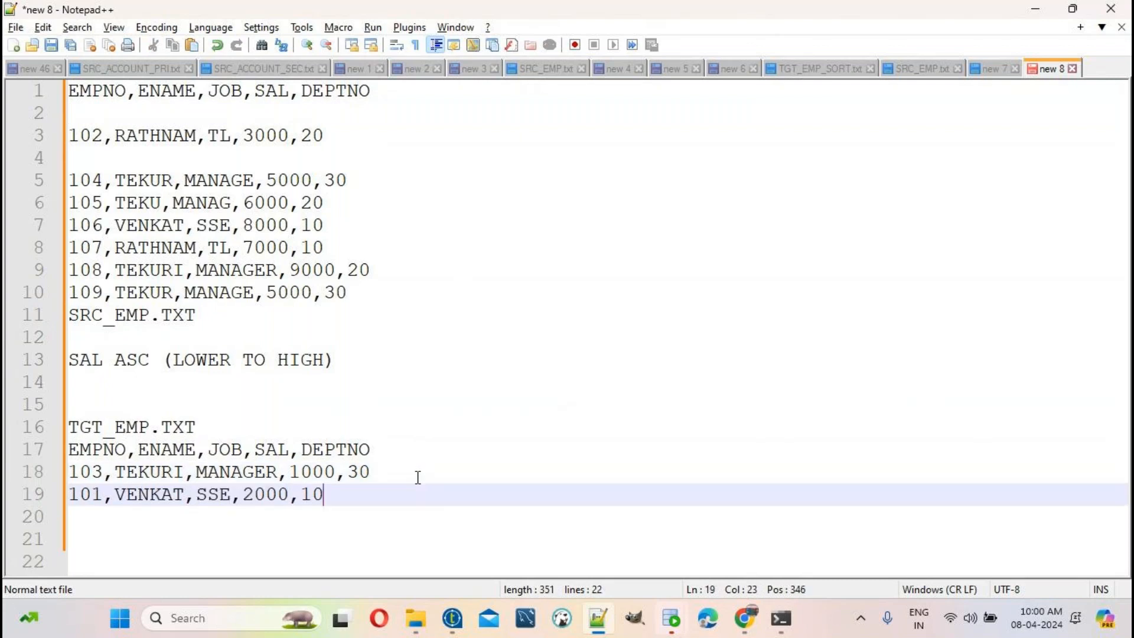
pyautogui.moveTo(353, 136); pyautogui.dragTo(6, 147)
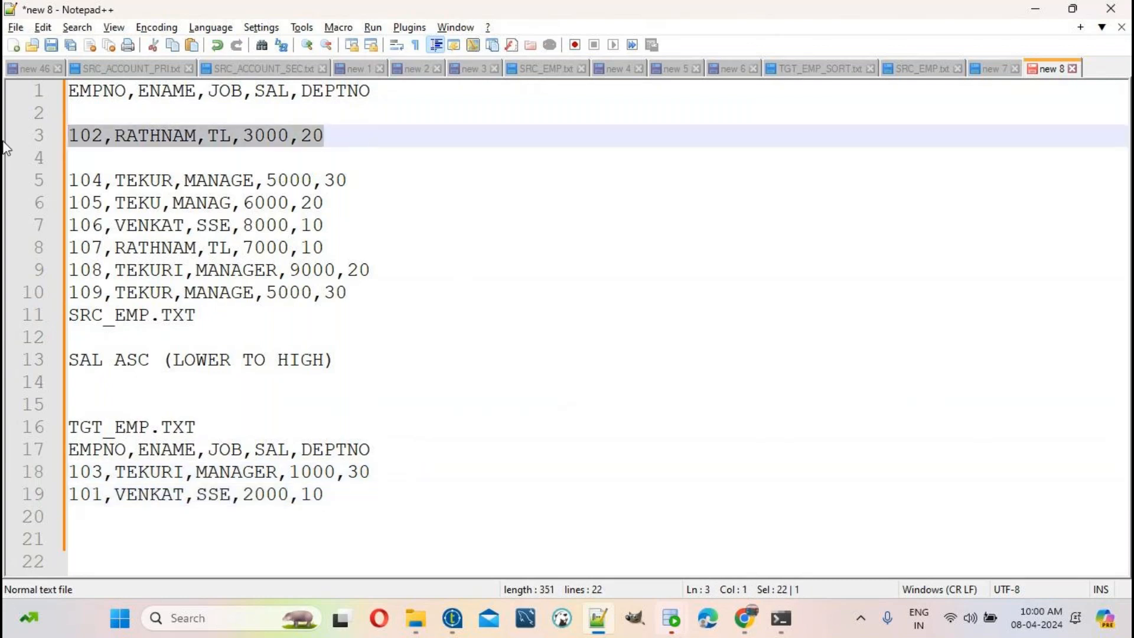
pyautogui.hotkey('ctrl', 'x')
pyautogui.click(361, 500)
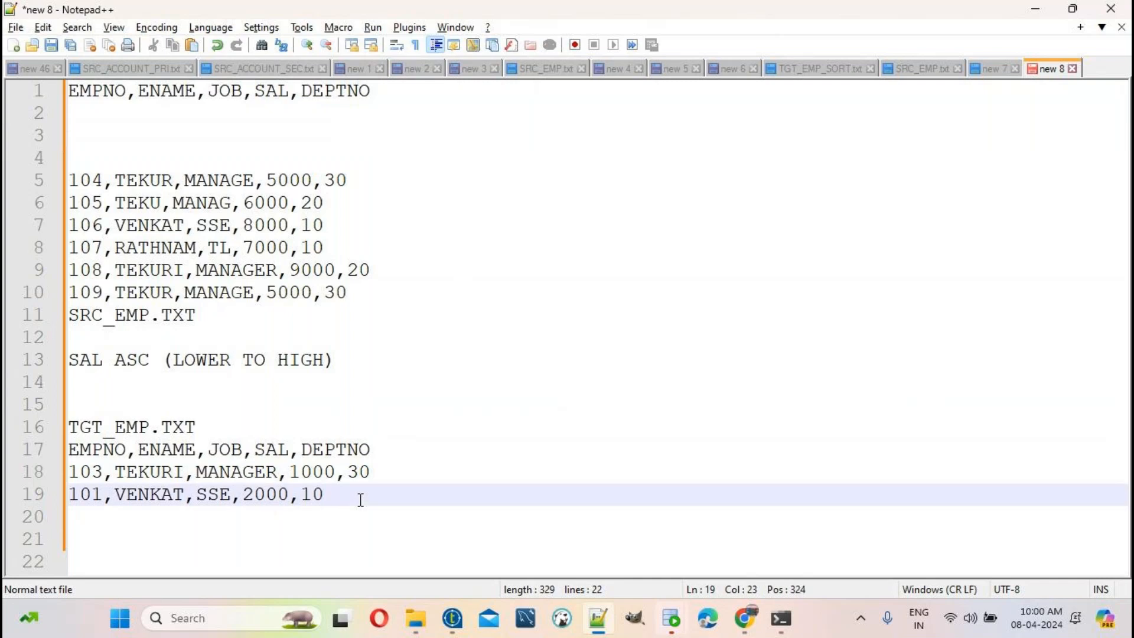
pyautogui.press('Return')
pyautogui.hotkey('ctrl', 'v')
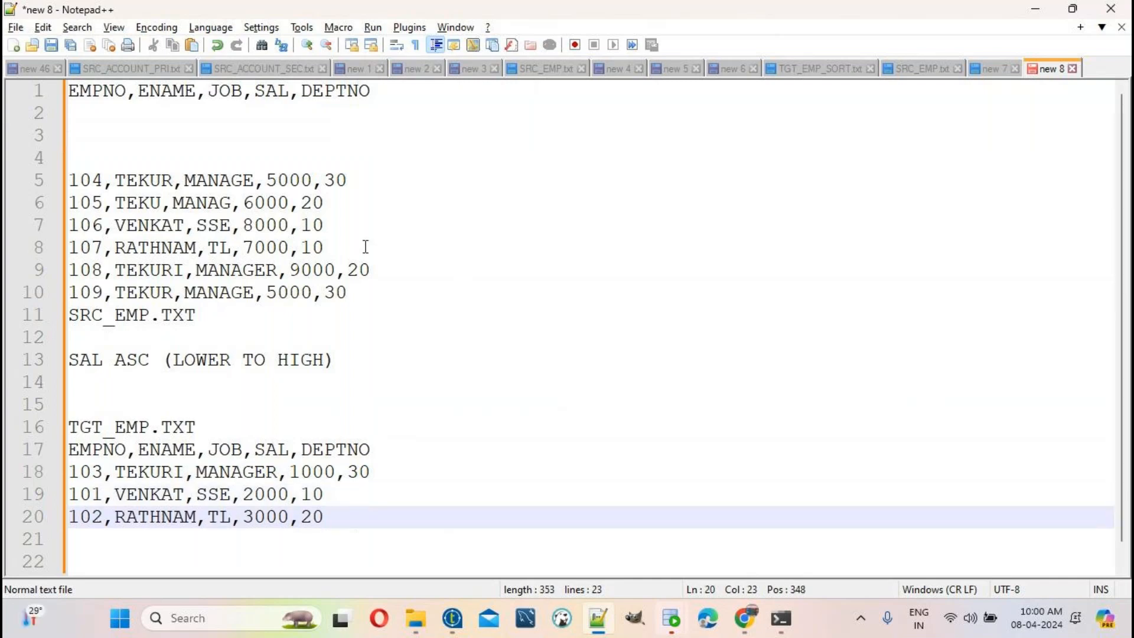
# Step: Move the two 5000-salary rows, 104 and 109, into the target list
pyautogui.doubleClick(278, 178)
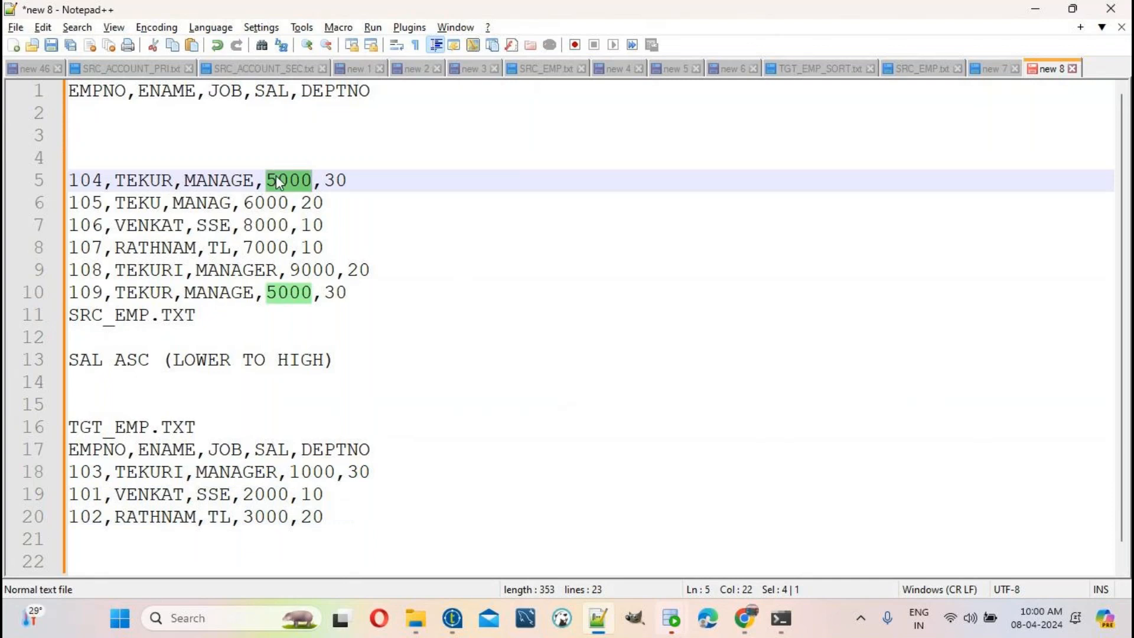
pyautogui.moveTo(364, 179); pyautogui.dragTo(21, 180)
pyautogui.press('BackSpace')
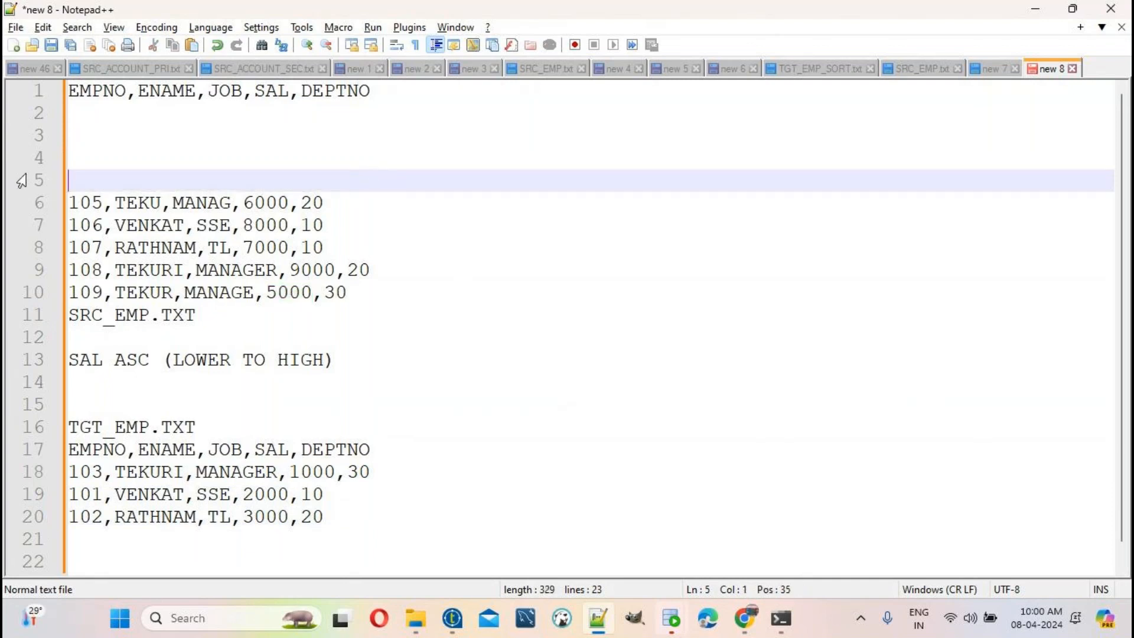
pyautogui.click(356, 515)
pyautogui.press('Return')
pyautogui.hotkey('ctrl', 'v')
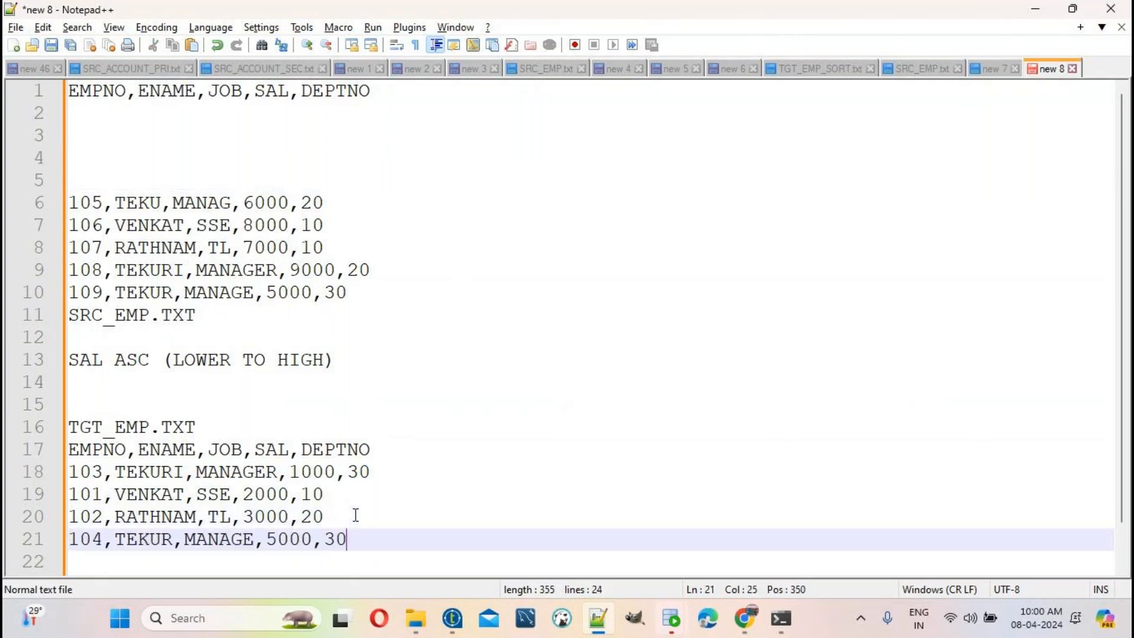
pyautogui.click(360, 287)
pyautogui.moveTo(360, 287); pyautogui.dragTo(62, 295)
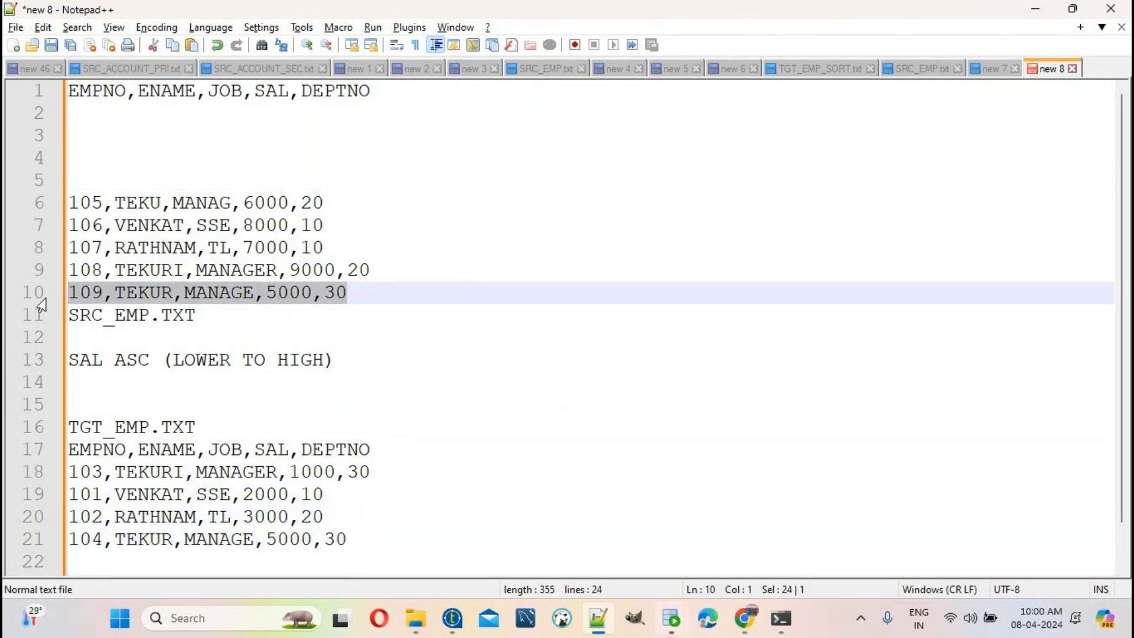
pyautogui.press('BackSpace')
pyautogui.click(363, 541)
pyautogui.press('Return')
pyautogui.hotkey('ctrl', 'v')
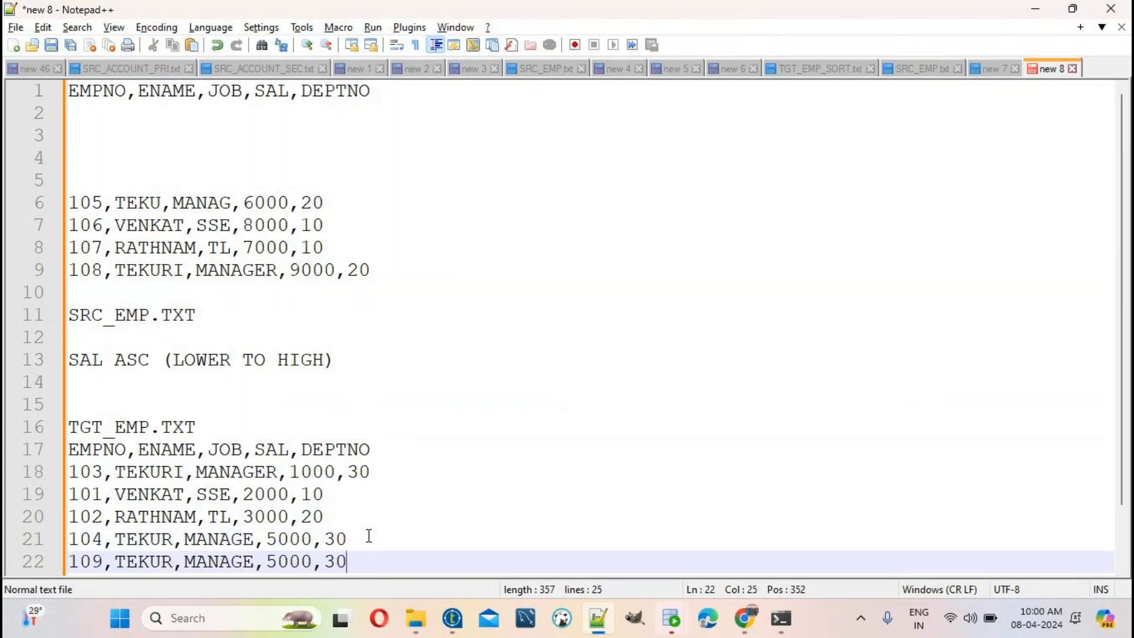
# Step: Cut employee rows 105 and 107 and append them to the target list
pyautogui.moveTo(397, 273); pyautogui.dragTo(36, 201)
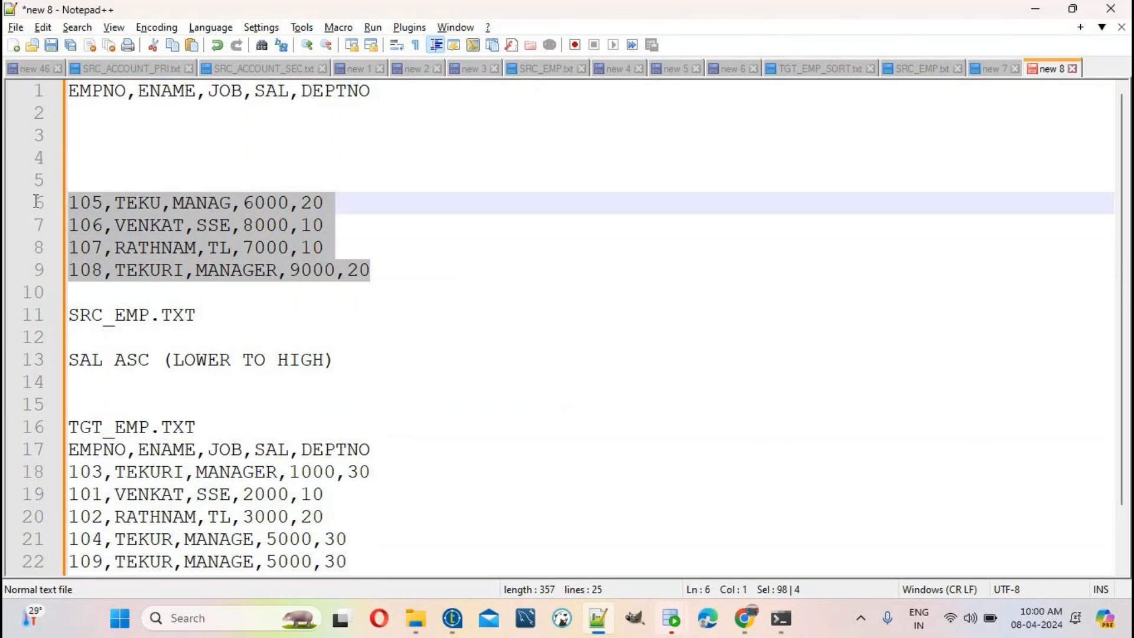
pyautogui.click(370, 205)
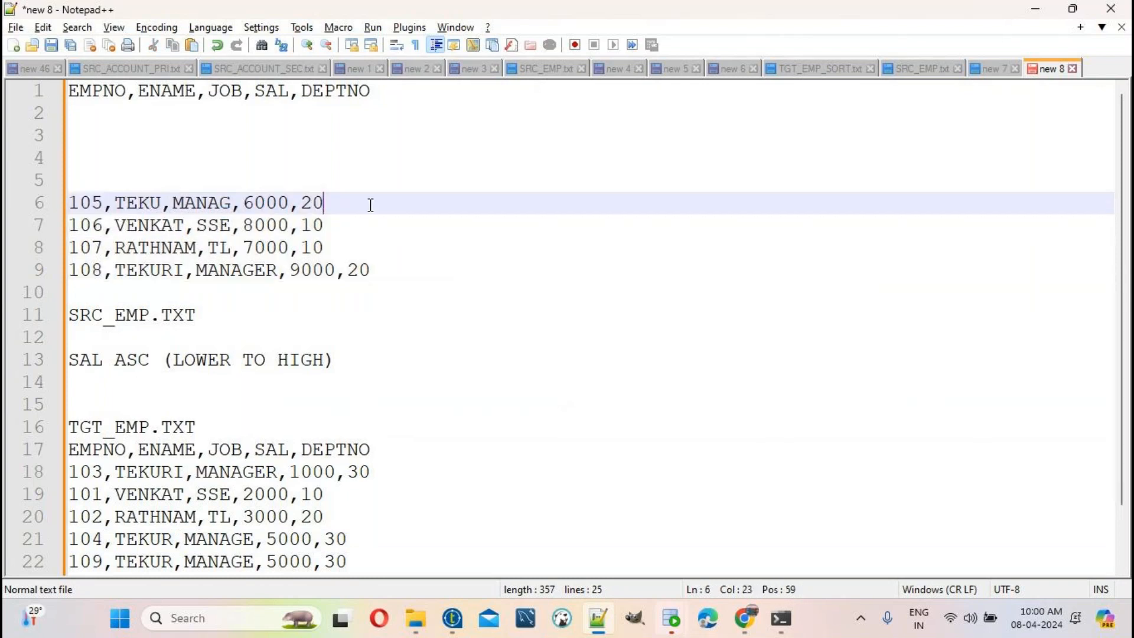
pyautogui.moveTo(370, 205); pyautogui.dragTo(55, 210)
pyautogui.hotkey('ctrl', 'x')
pyautogui.click(382, 565)
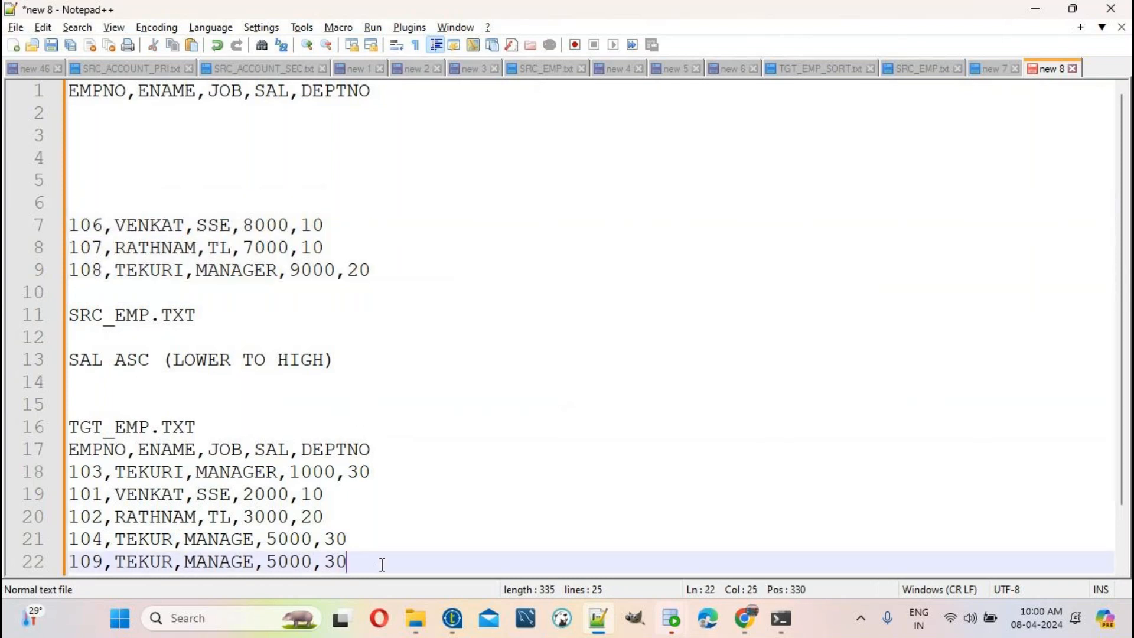
pyautogui.press('Return')
pyautogui.hotkey('ctrl', 'v')
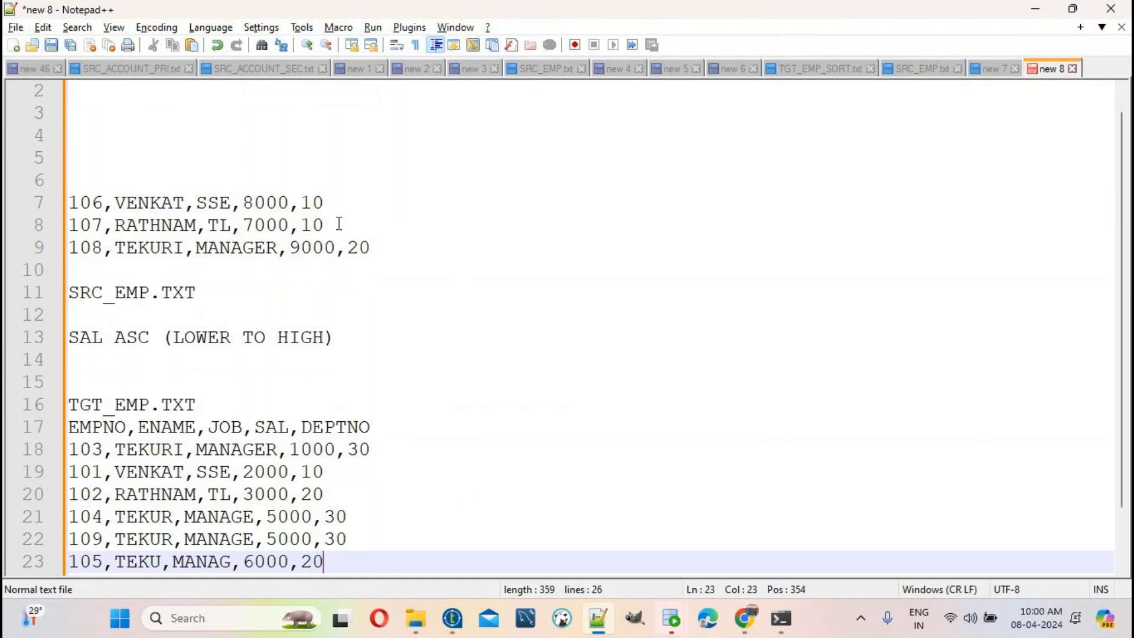
pyautogui.moveTo(340, 224); pyautogui.dragTo(7, 235)
pyautogui.hotkey('ctrl', 'x')
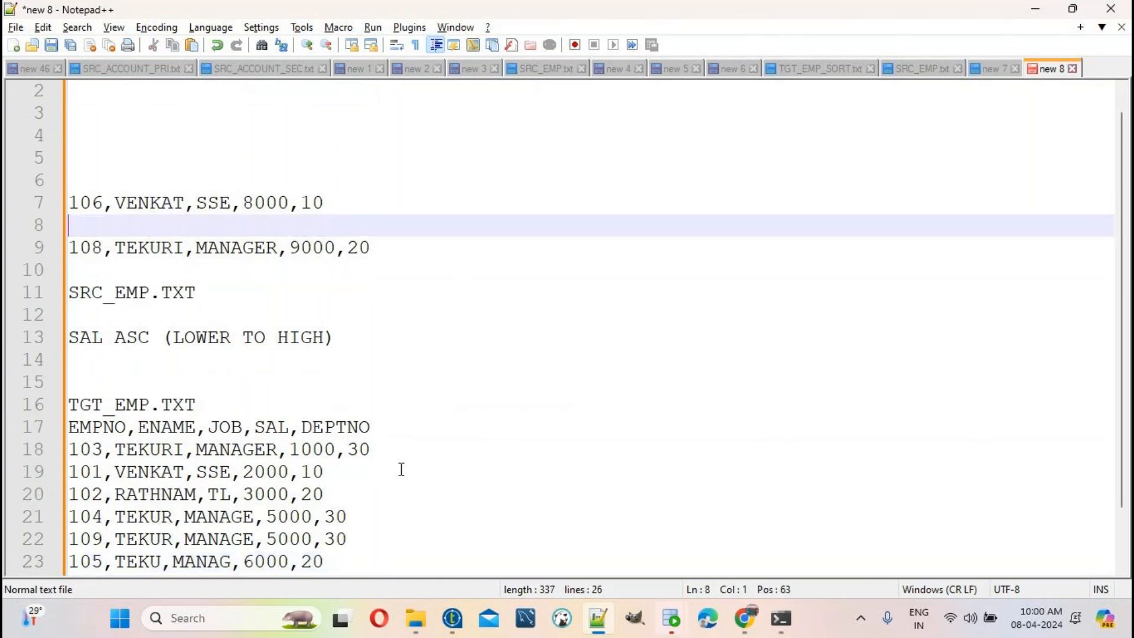
pyautogui.click(350, 566)
pyautogui.press('Return')
pyautogui.hotkey('ctrl', 'v')
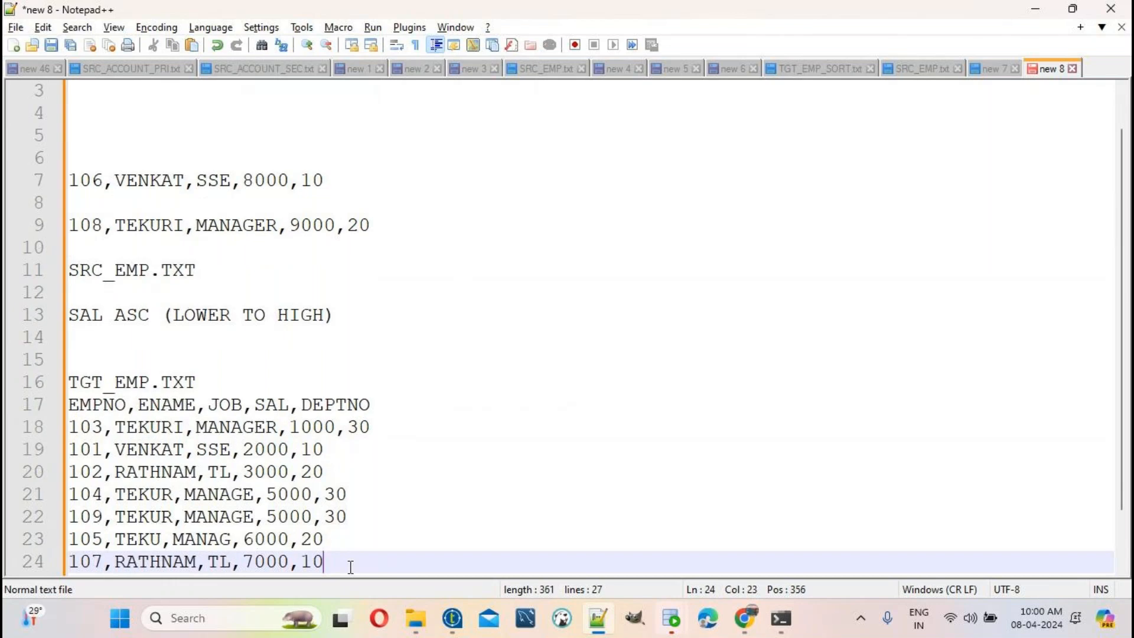
# Step: Append employee rows 106 and 108, completing the 1000-to-9000 salary order
pyautogui.click(343, 187)
pyautogui.moveTo(323, 180); pyautogui.dragTo(5, 182)
pyautogui.hotkey('ctrl', 'x')
pyautogui.click(373, 558)
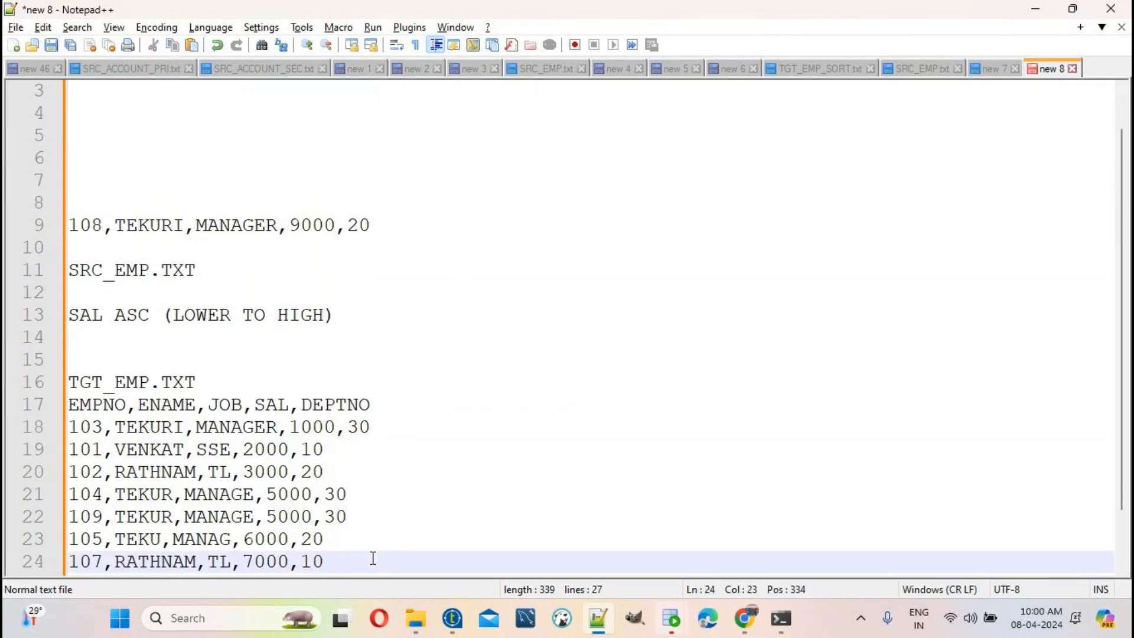
pyautogui.press('Return')
pyautogui.hotkey('ctrl', 'v')
pyautogui.moveTo(371, 203); pyautogui.dragTo(61, 204)
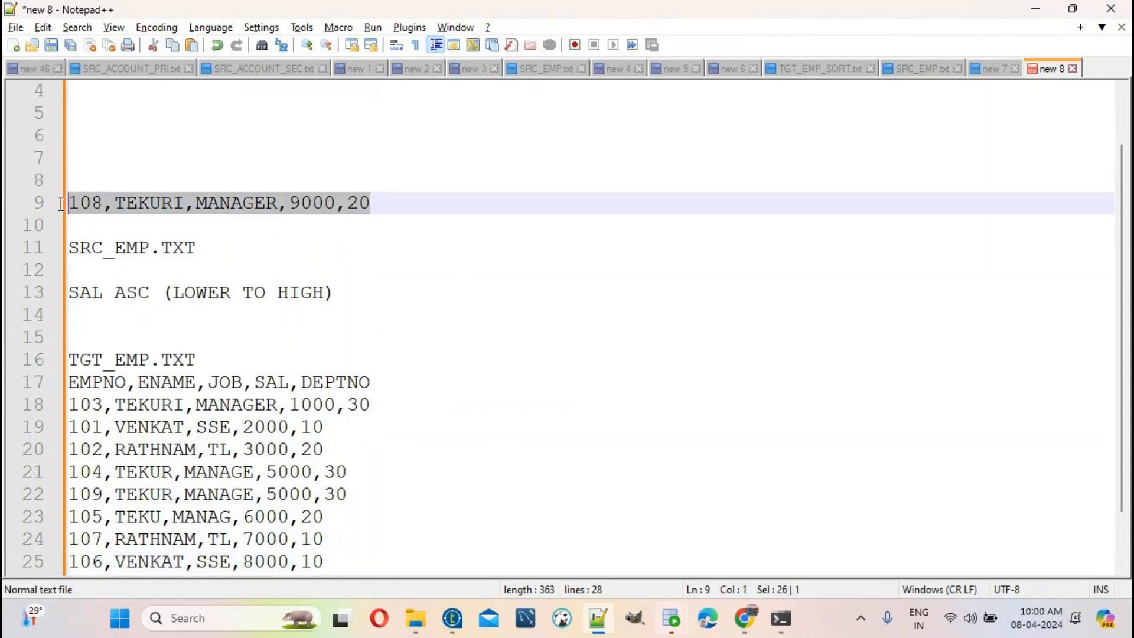
pyautogui.hotkey('ctrl', 'x')
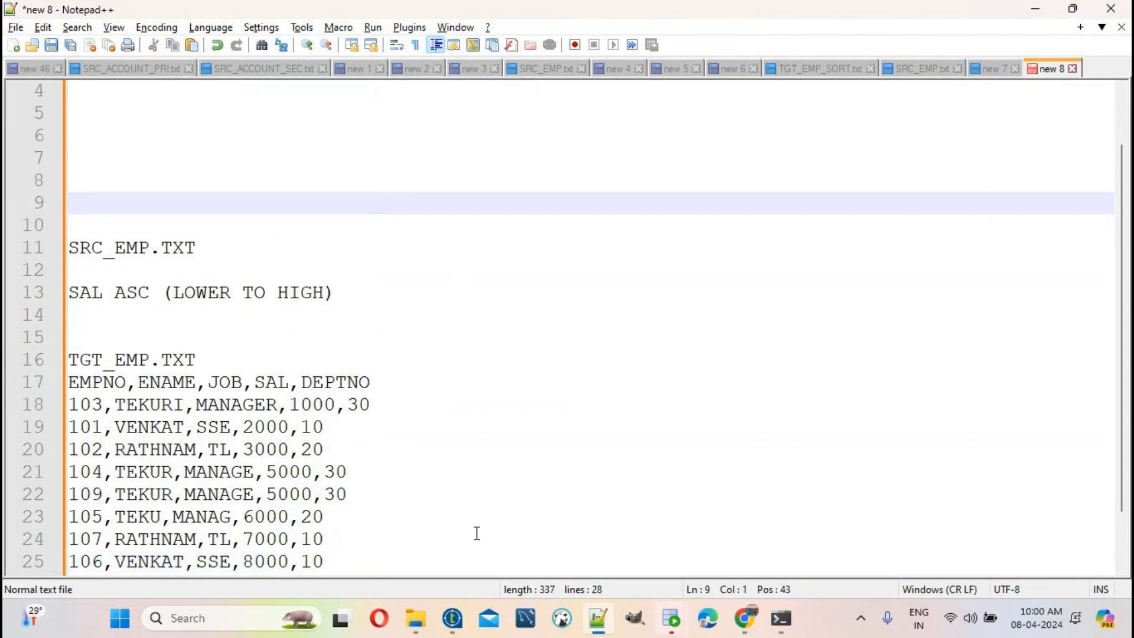
pyautogui.scroll(-1, 477, 533)
pyautogui.click(363, 496)
pyautogui.press('Return')
pyautogui.hotkey('ctrl', 'v')
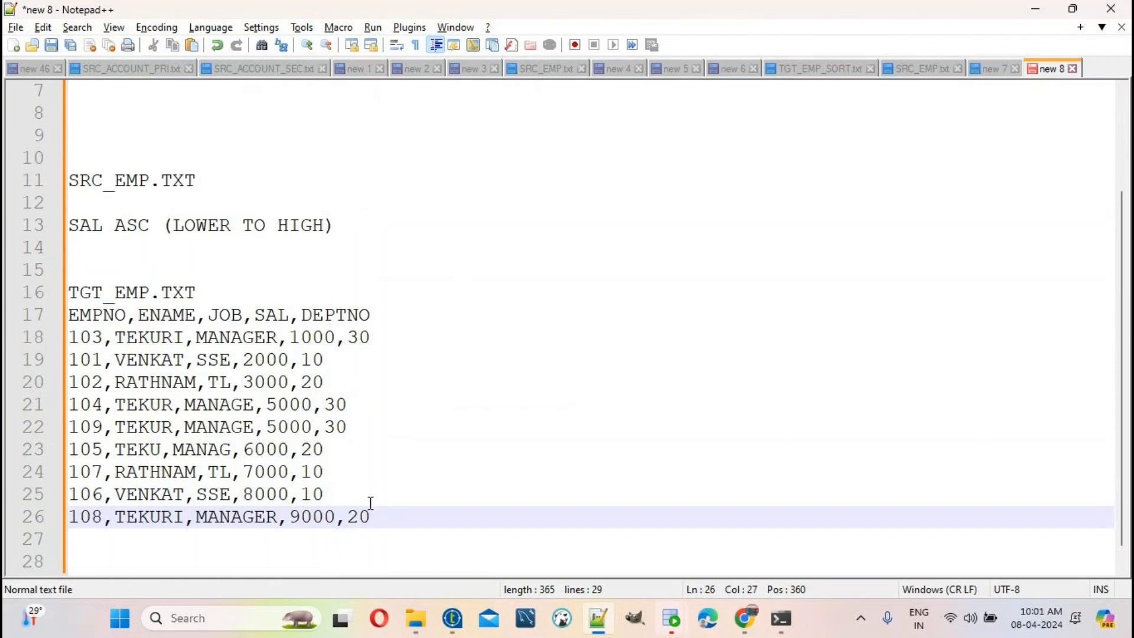
pyautogui.scroll(2, 372, 519)
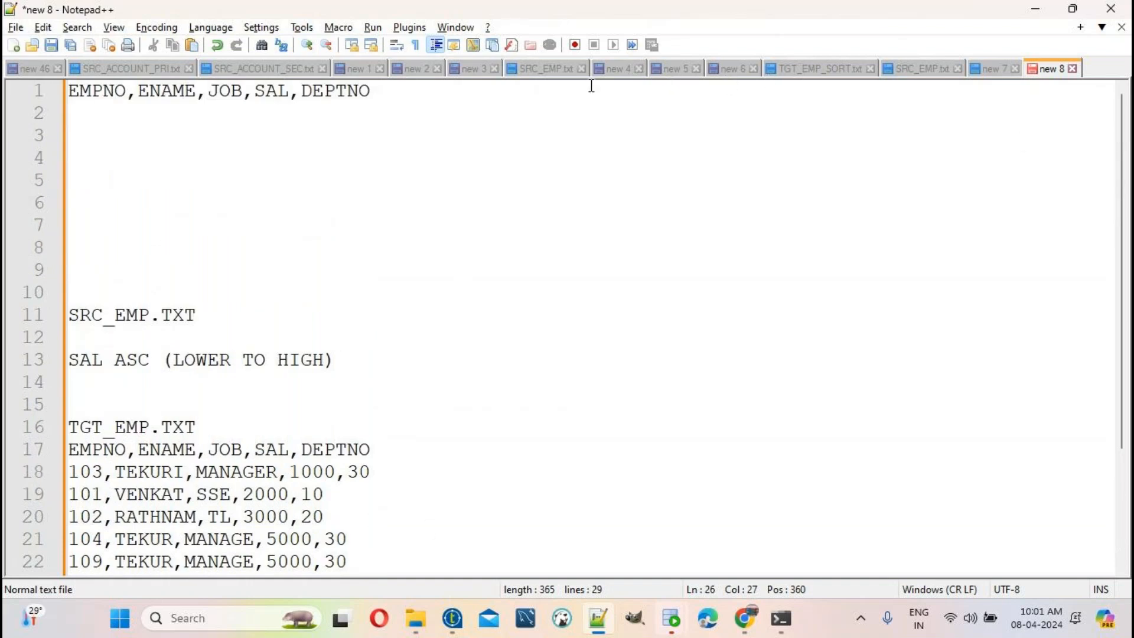
# Step: Paste the nine SRC_EMP employee rows under the top header in new 8
pyautogui.click(548, 75)
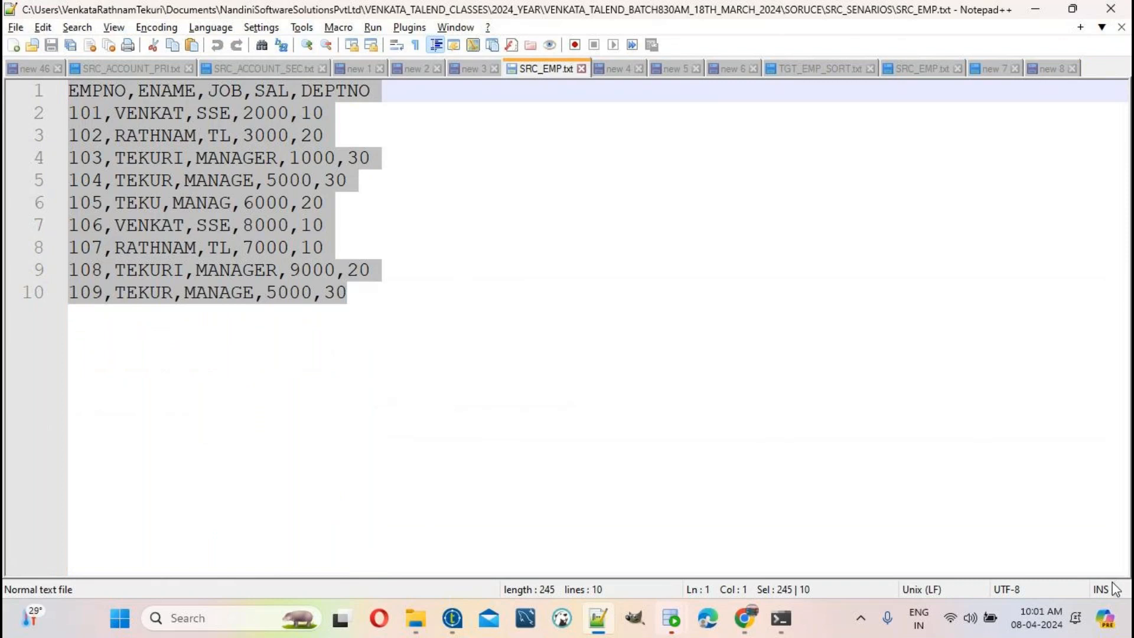
pyautogui.click(1048, 68)
pyautogui.moveTo(211, 271); pyautogui.dragTo(30, 118)
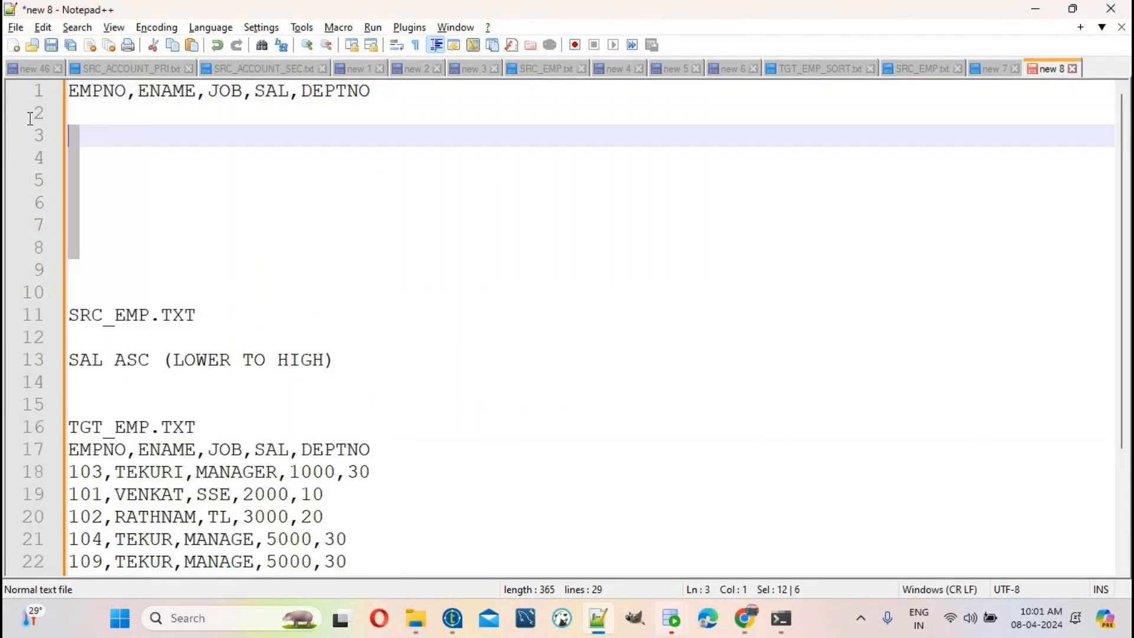
pyautogui.hotkey('ctrl', 'v')
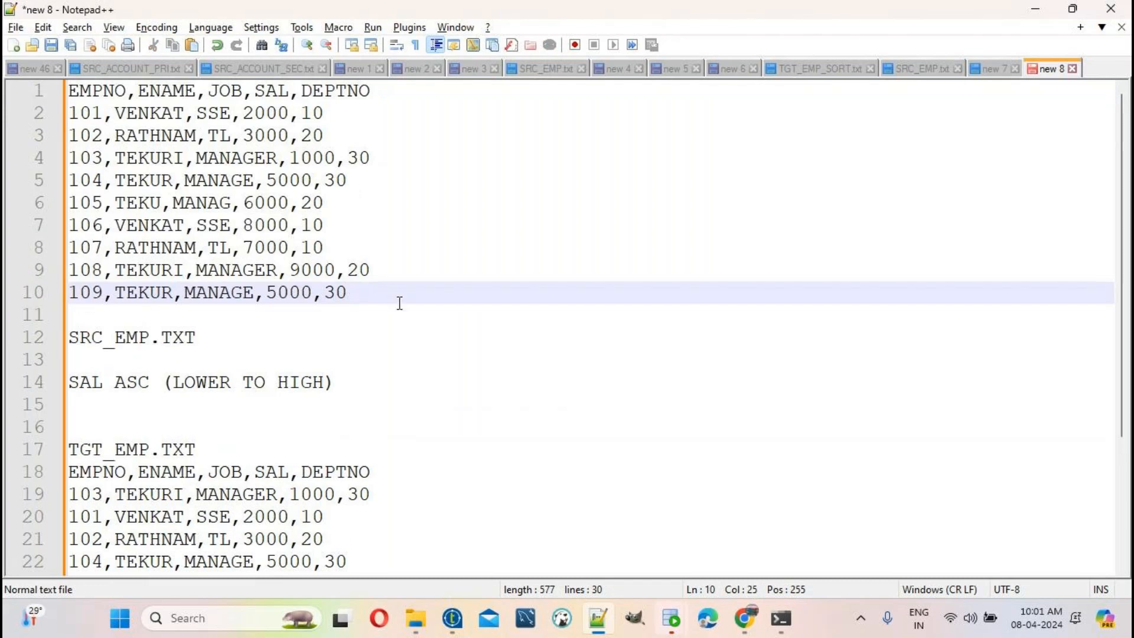
pyautogui.hotkey('ctrl', 'shift', 'Home')
pyautogui.click(405, 294)
# Step: Note 'READ THE DATA FROM TEXT FILE' and 'tFileInputDelimted componet' beside the source block
pyautogui.write('READ THE DATA FROM TEXT FILE')
pyautogui.press('Return')
pyautogui.press('Return')
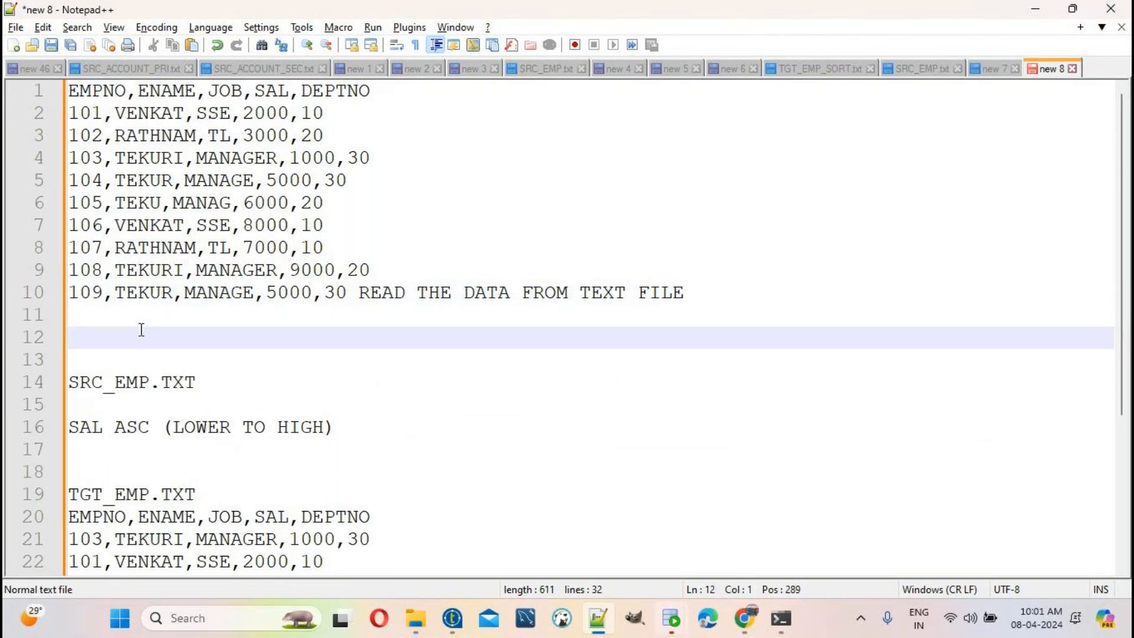
pyautogui.write('T')
pyautogui.press('BackSpace')
pyautogui.write('tFileInputDel')
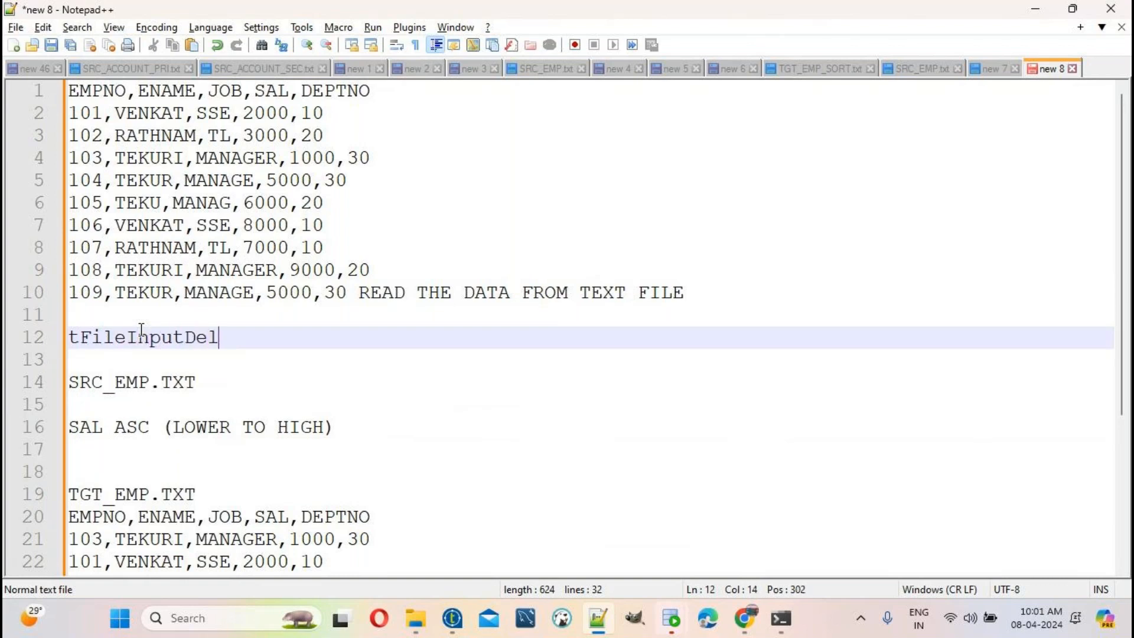
pyautogui.write('imted')
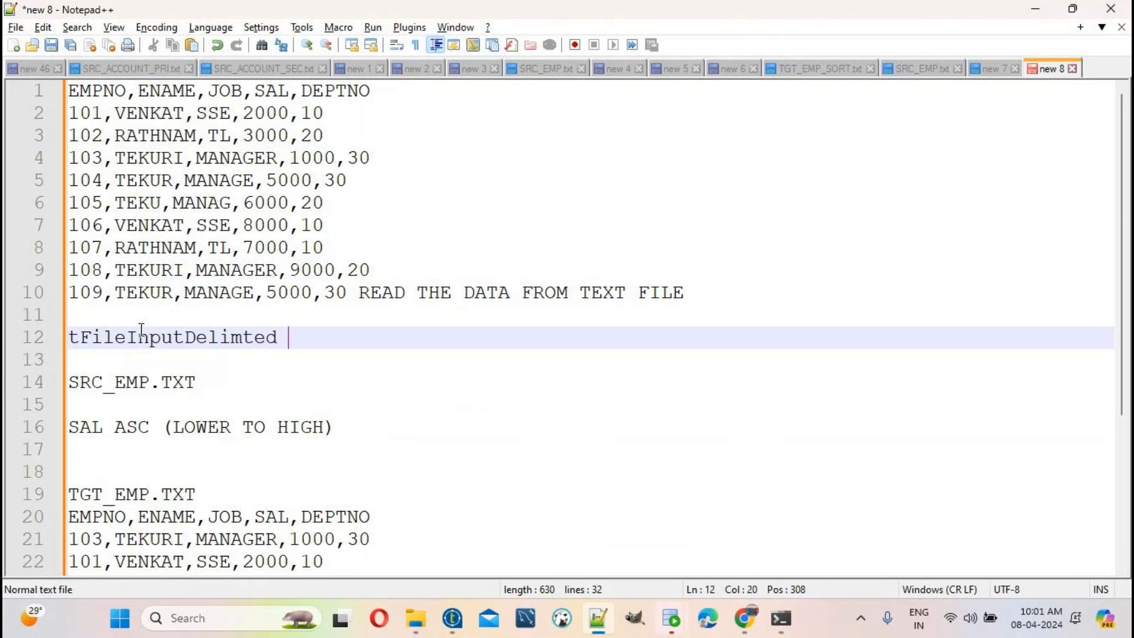
pyautogui.write(' componet')
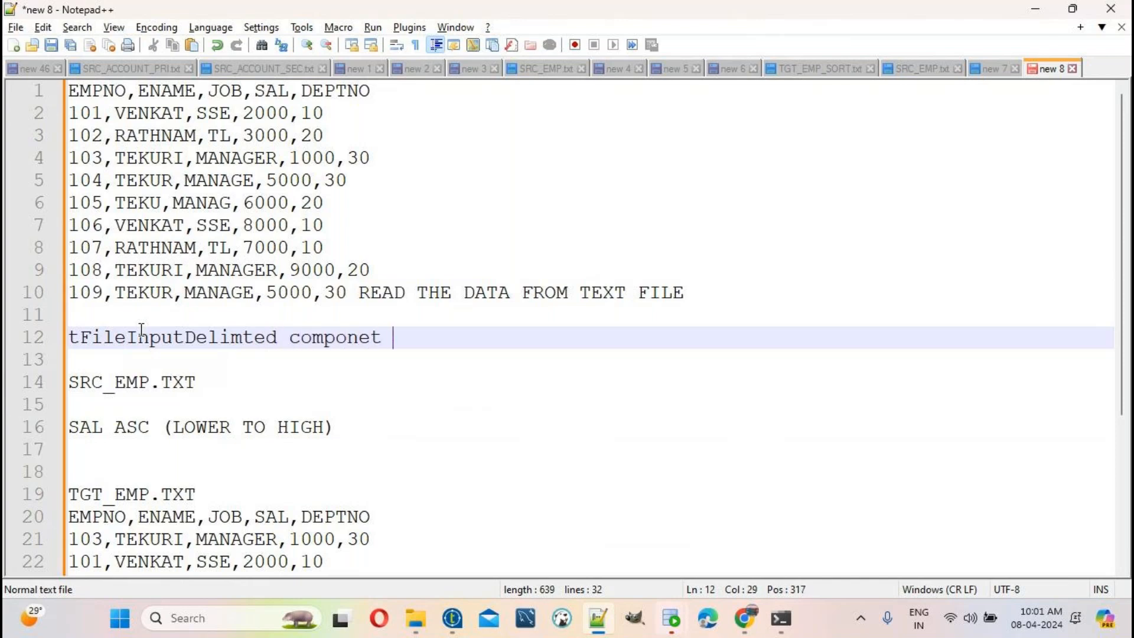
# Step: Label TGT_EMP.TXT with 'tFileoutputDelimted componet', adapted from the input component note
pyautogui.click(221, 495)
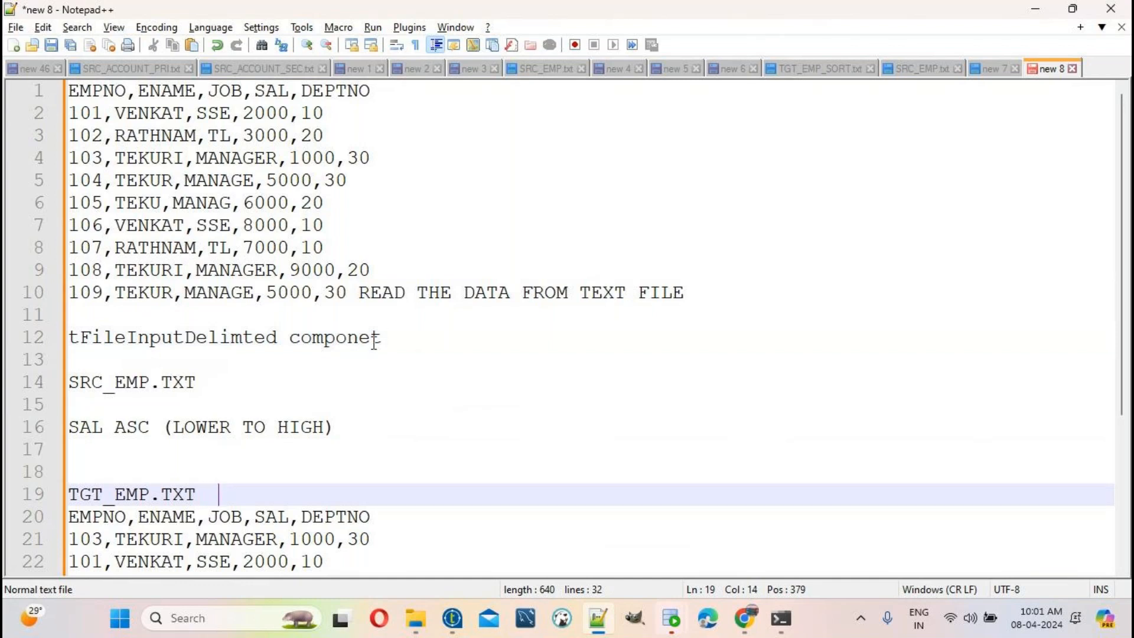
pyautogui.click(399, 342)
pyautogui.moveTo(398, 342); pyautogui.dragTo(6, 335)
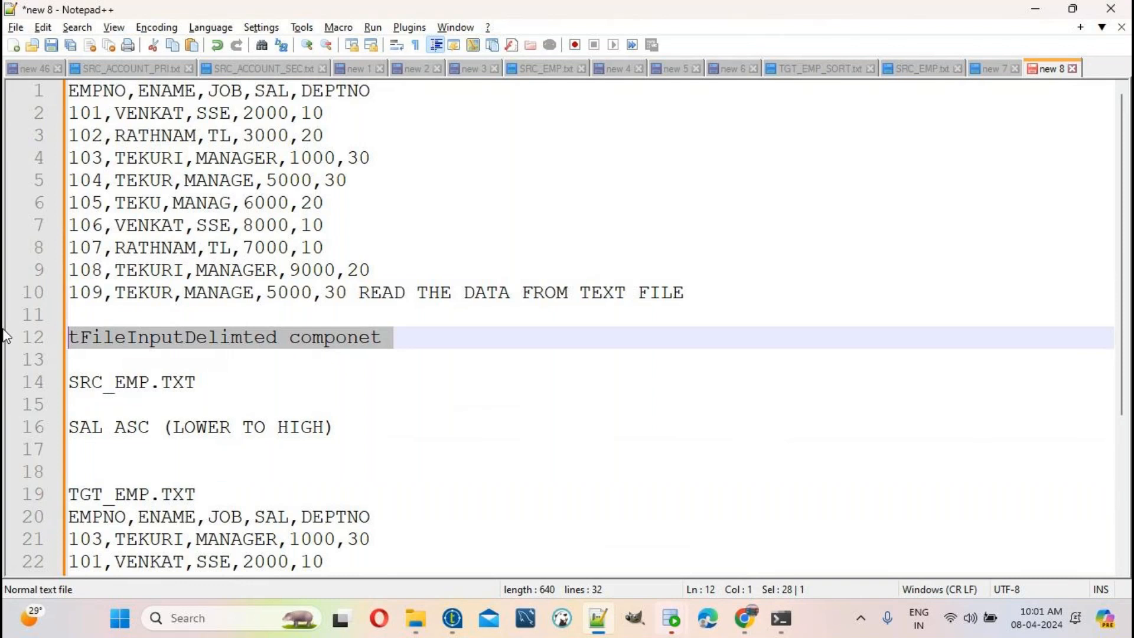
pyautogui.hotkey('ctrl', 'c')
pyautogui.click(222, 494)
pyautogui.hotkey('ctrl', 'v')
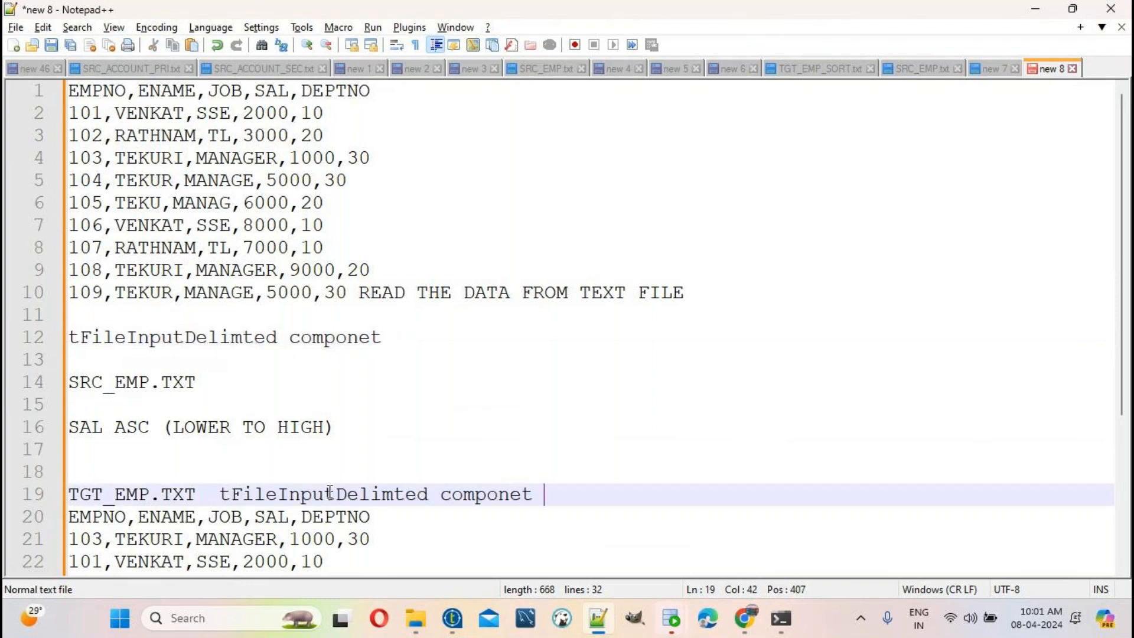
pyautogui.click(301, 494)
pyautogui.press('BackSpace')
pyautogui.press('BackSpace')
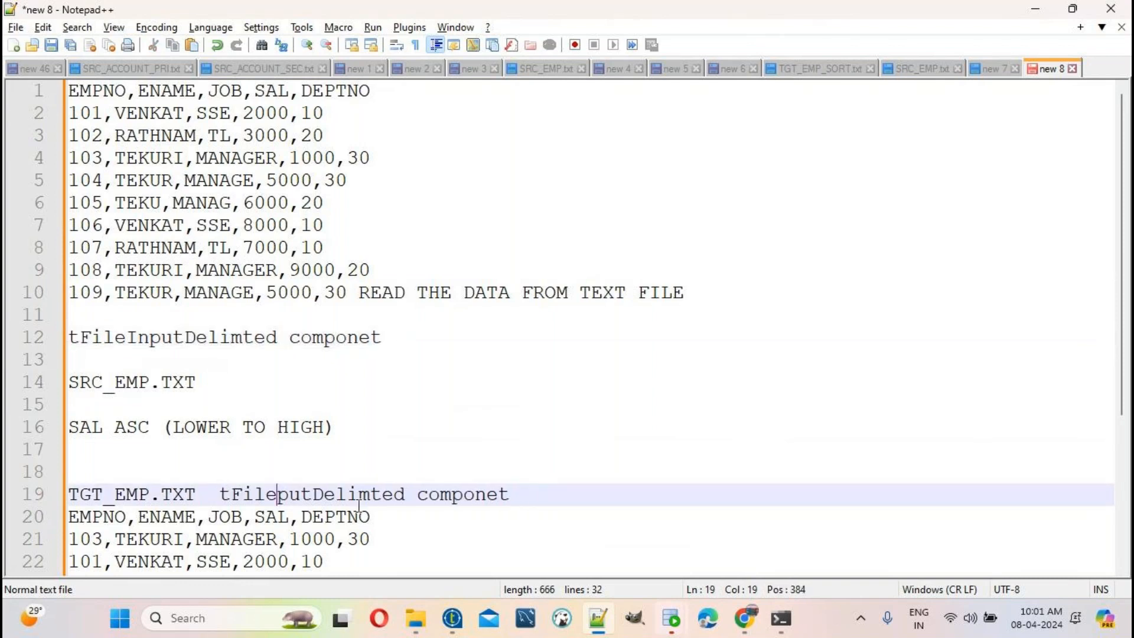
pyautogui.write('out')
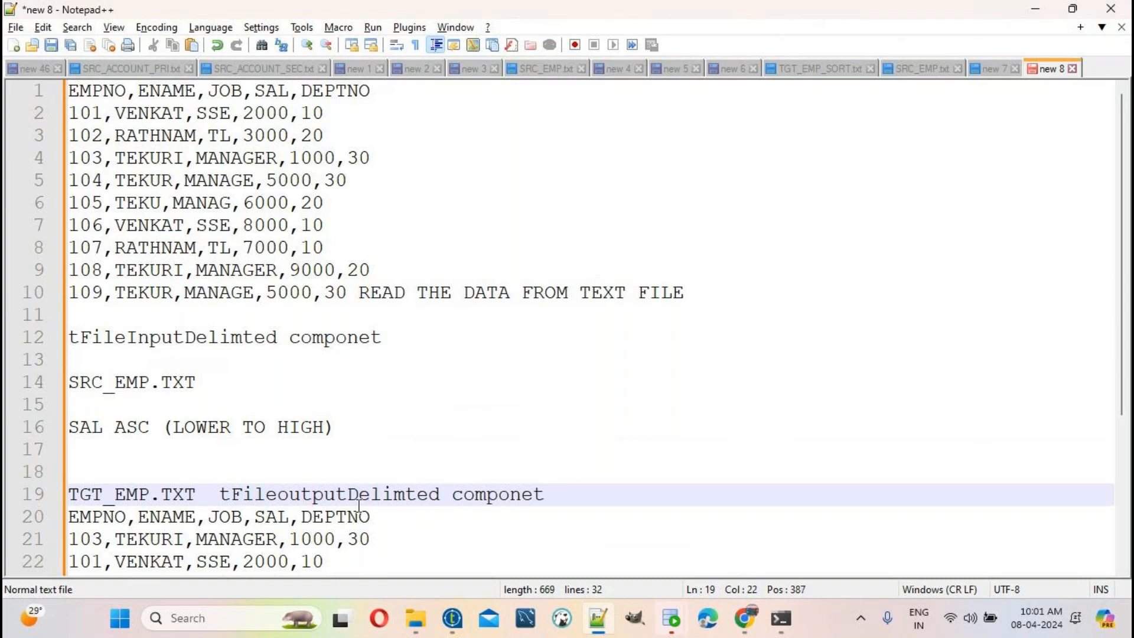
pyautogui.doubleClick(360, 495)
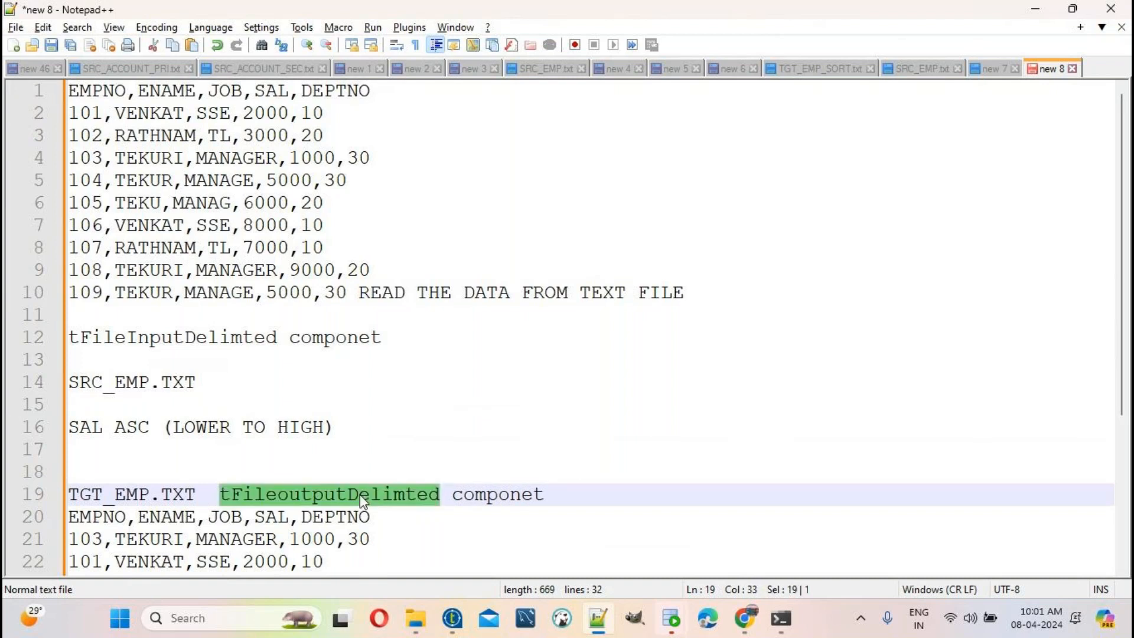
# Step: Add a 'tSortRow Component' note under the SAL ASC (LOWER TO HIGH) line
pyautogui.moveTo(347, 428); pyautogui.dragTo(6, 434)
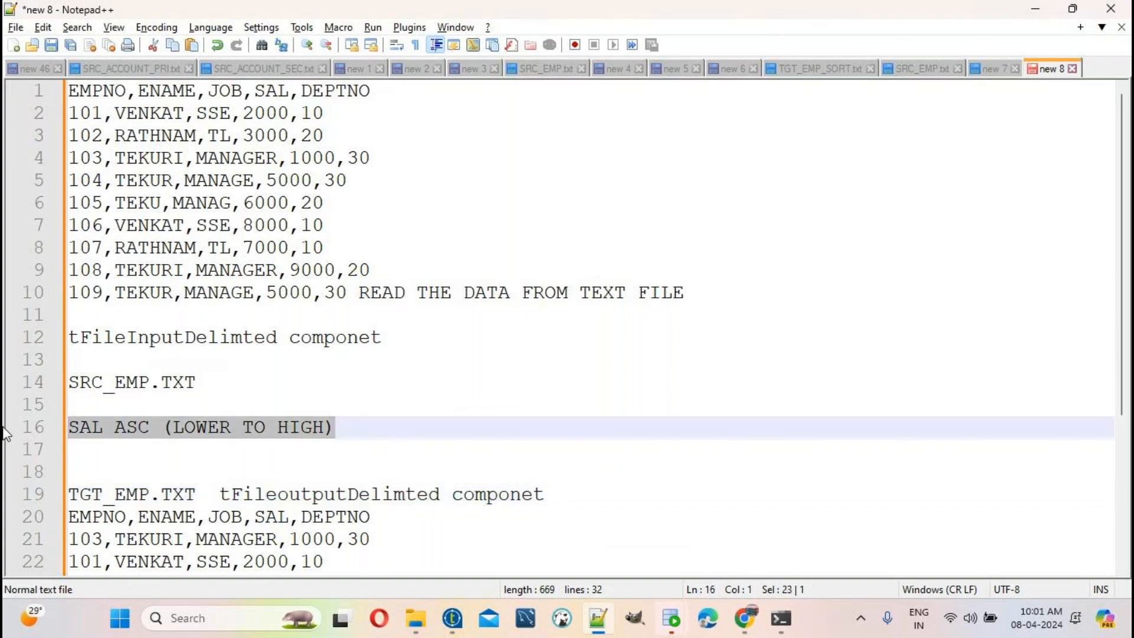
pyautogui.doubleClick(300, 427)
pyautogui.click(383, 425)
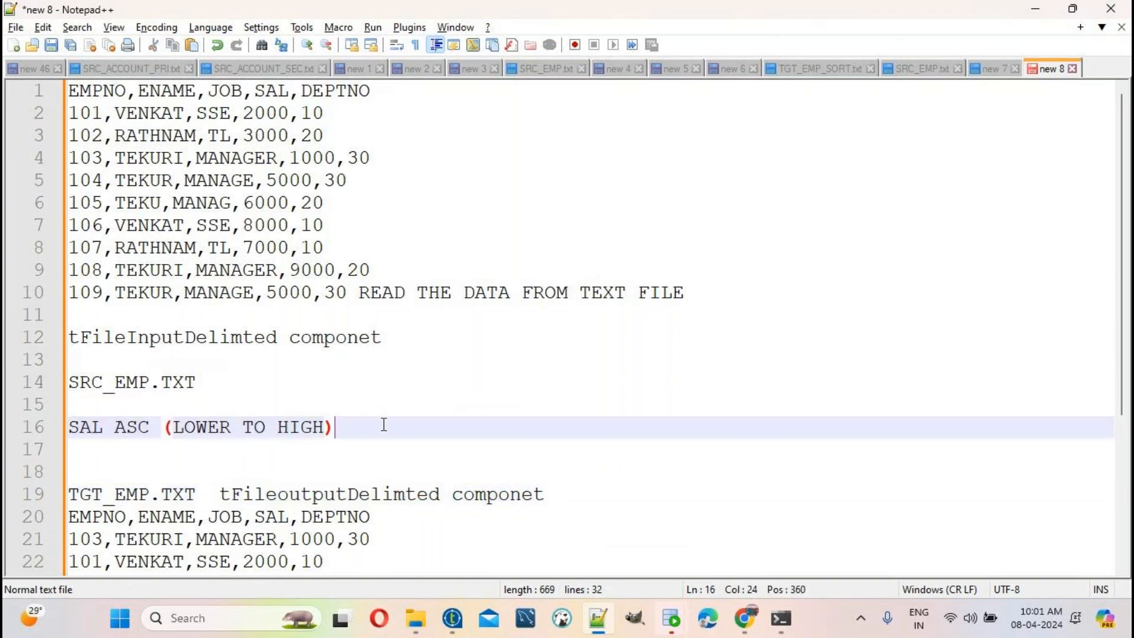
pyautogui.press('Return')
pyautogui.write('t')
pyautogui.write('So')
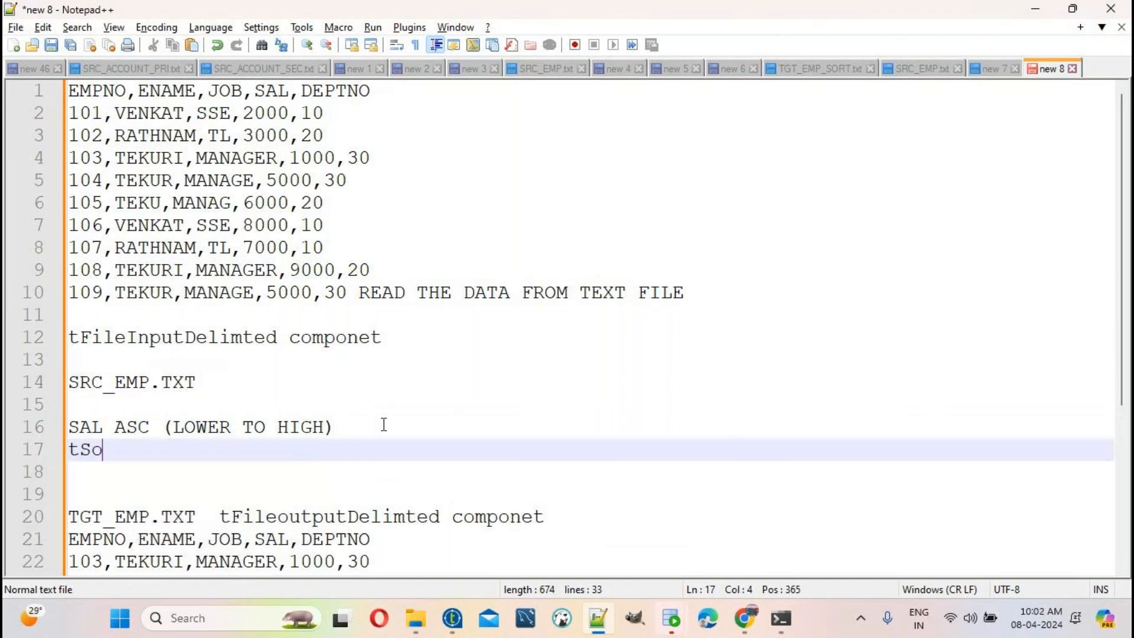
pyautogui.write('rtRow ')
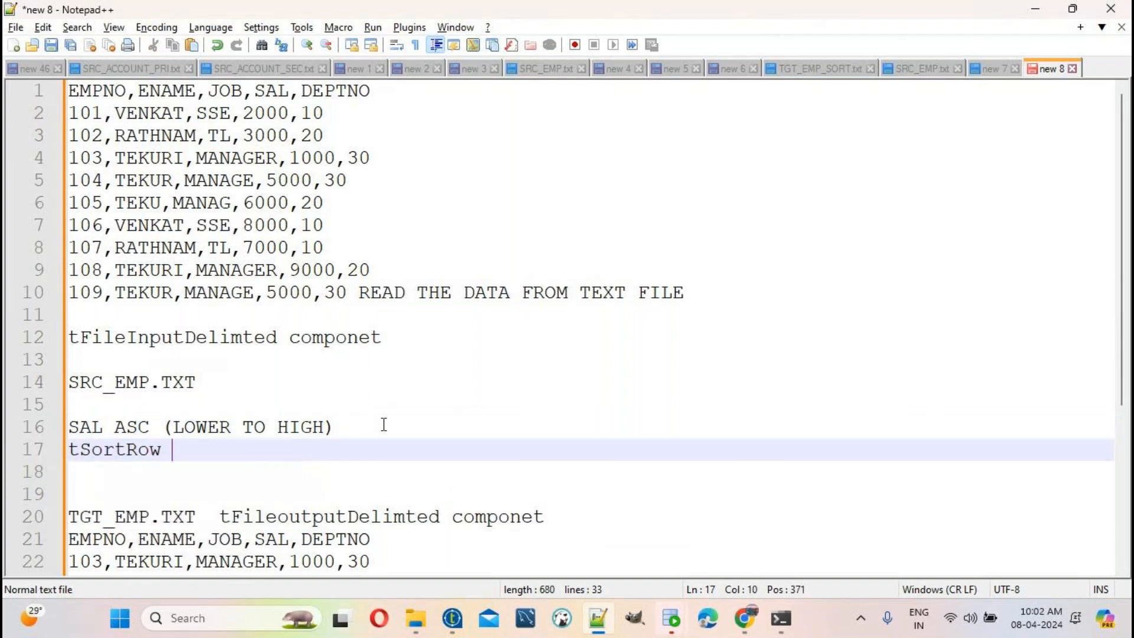
pyautogui.write('Component')
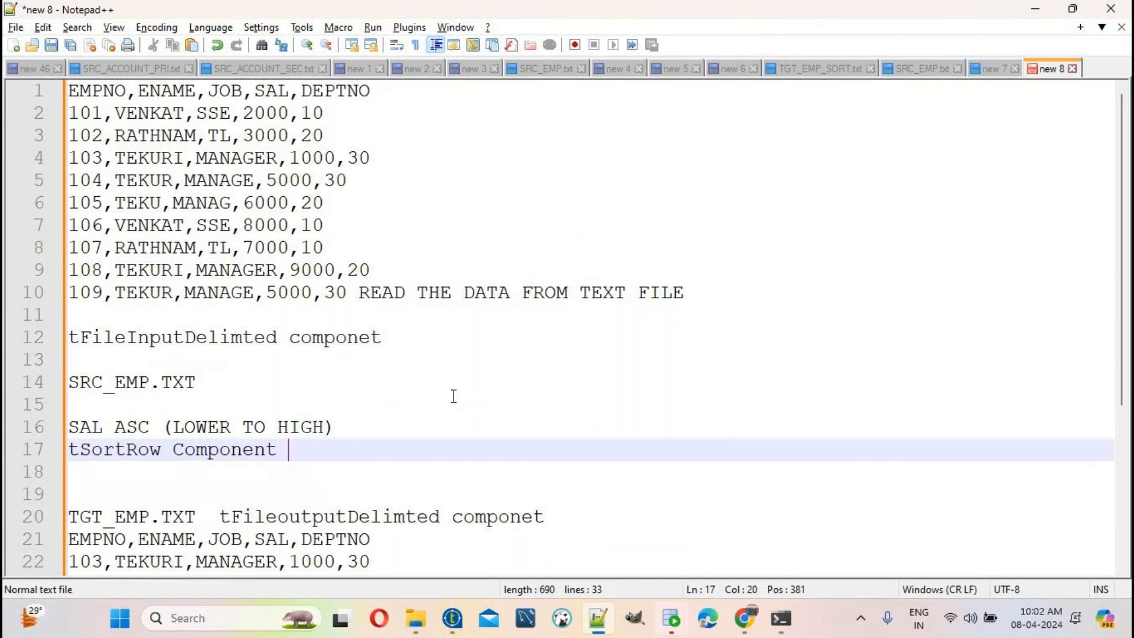
# Step: Close the Job tSortRowex1 0.1 editor tab in Talend Open Studio
pyautogui.click(452, 618)
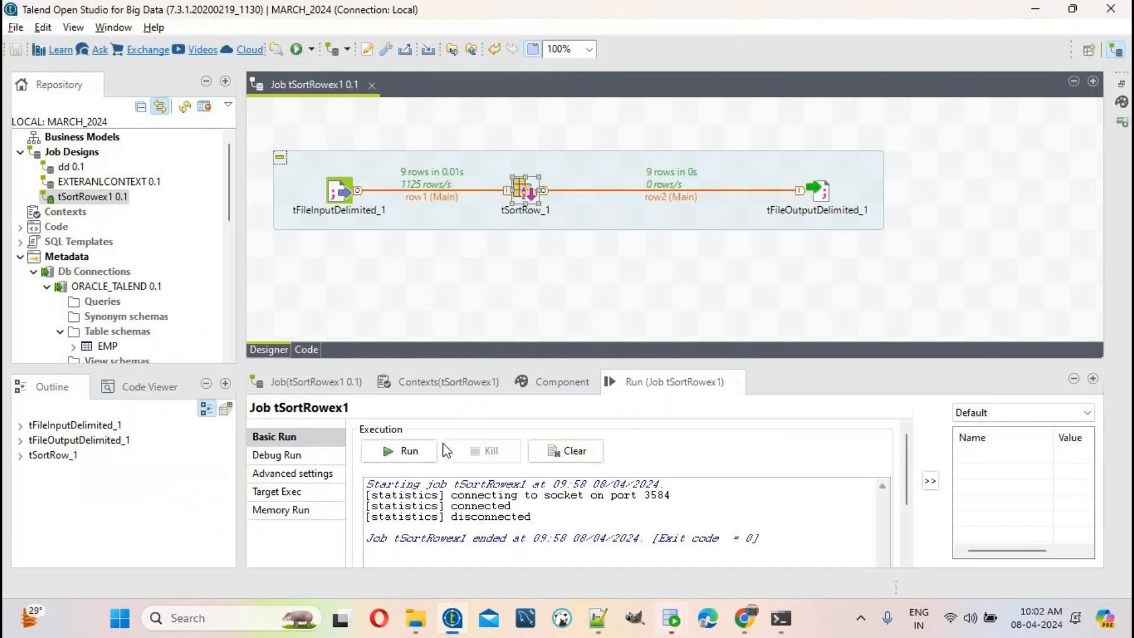
pyautogui.click(372, 86)
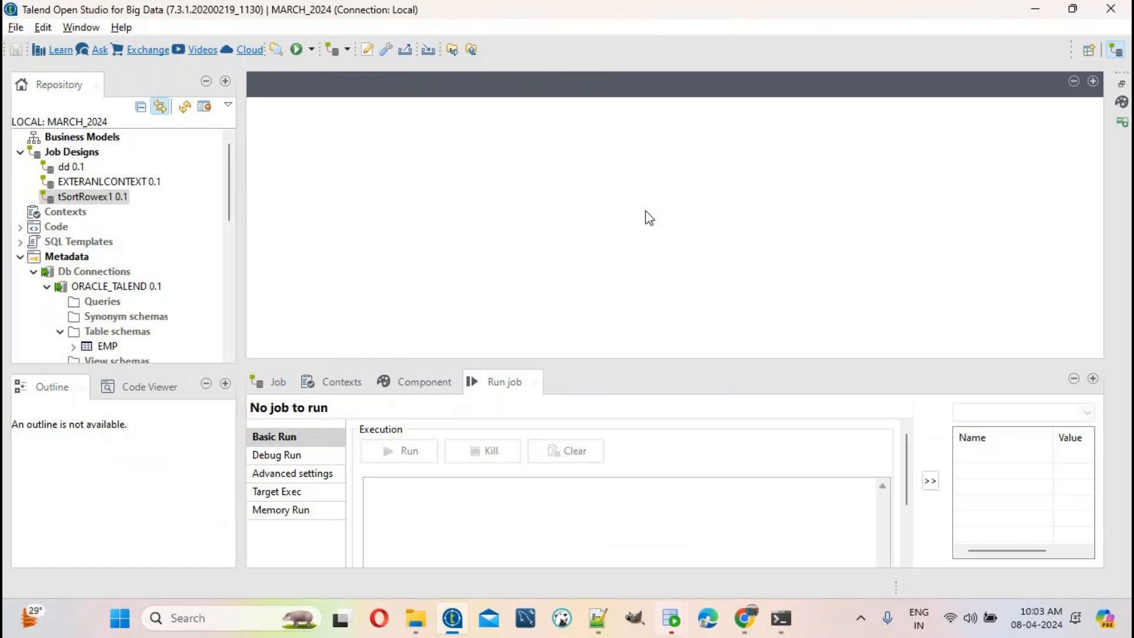
# Step: Start a new Notepad++ note reading 'learn worked hard'
pyautogui.click(596, 620)
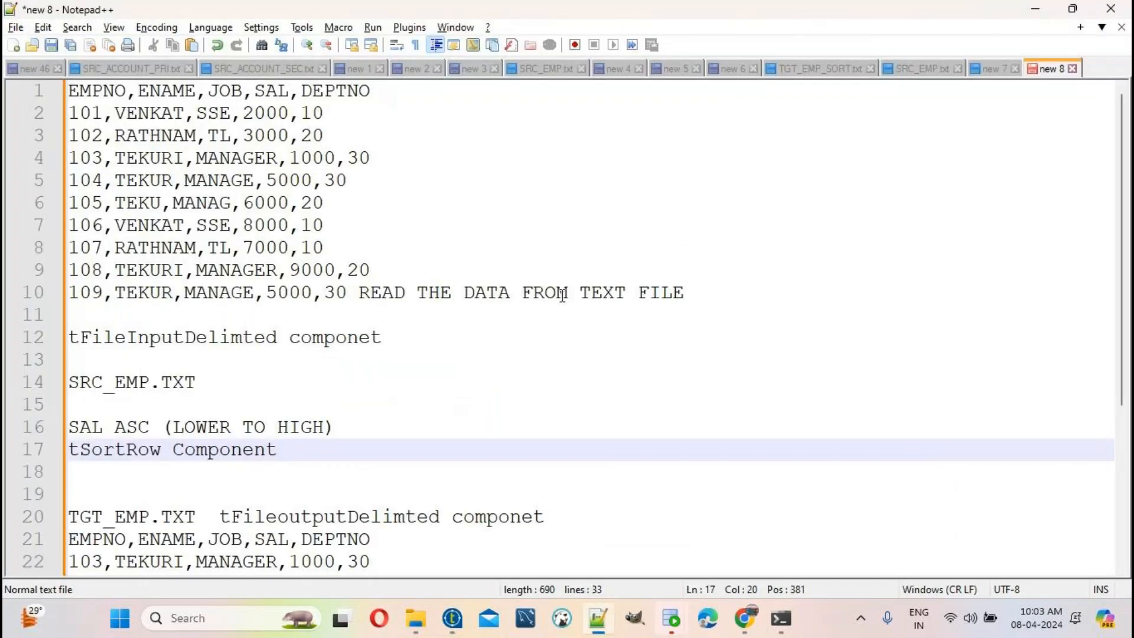
pyautogui.hotkey('ctrl', 'n')
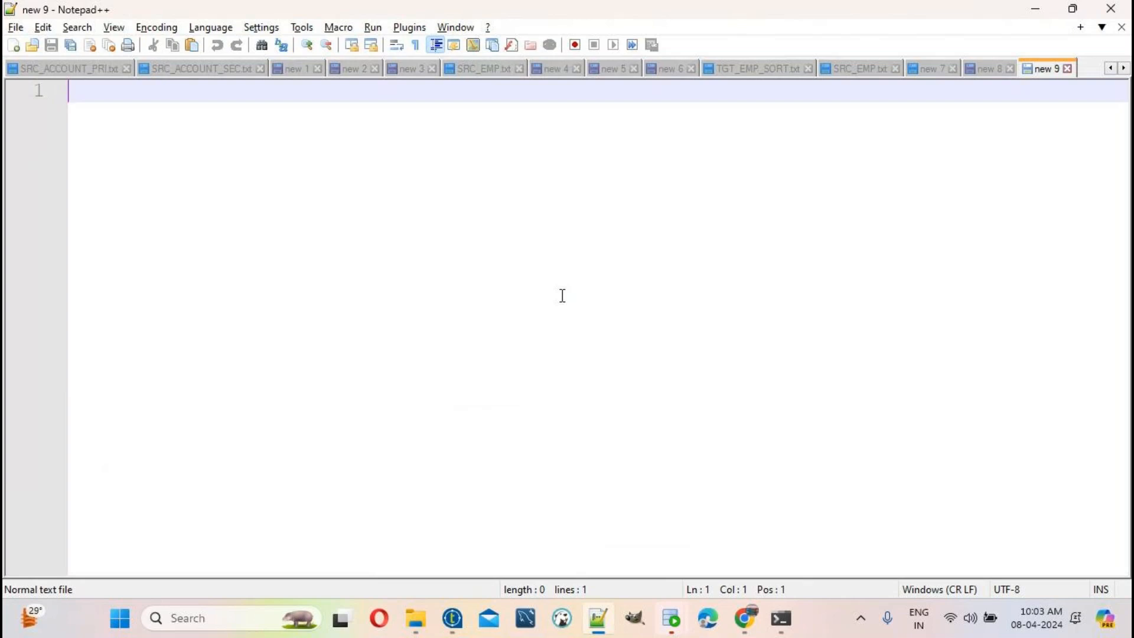
pyautogui.press('Return')
pyautogui.press('Return')
pyautogui.press('Return')
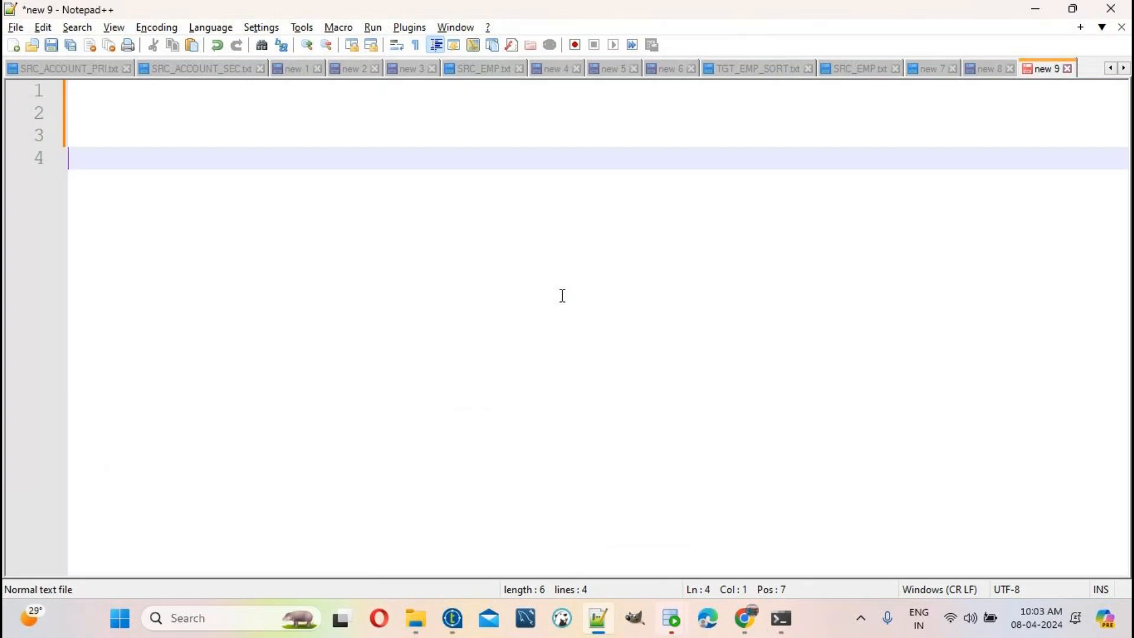
pyautogui.write('learn')
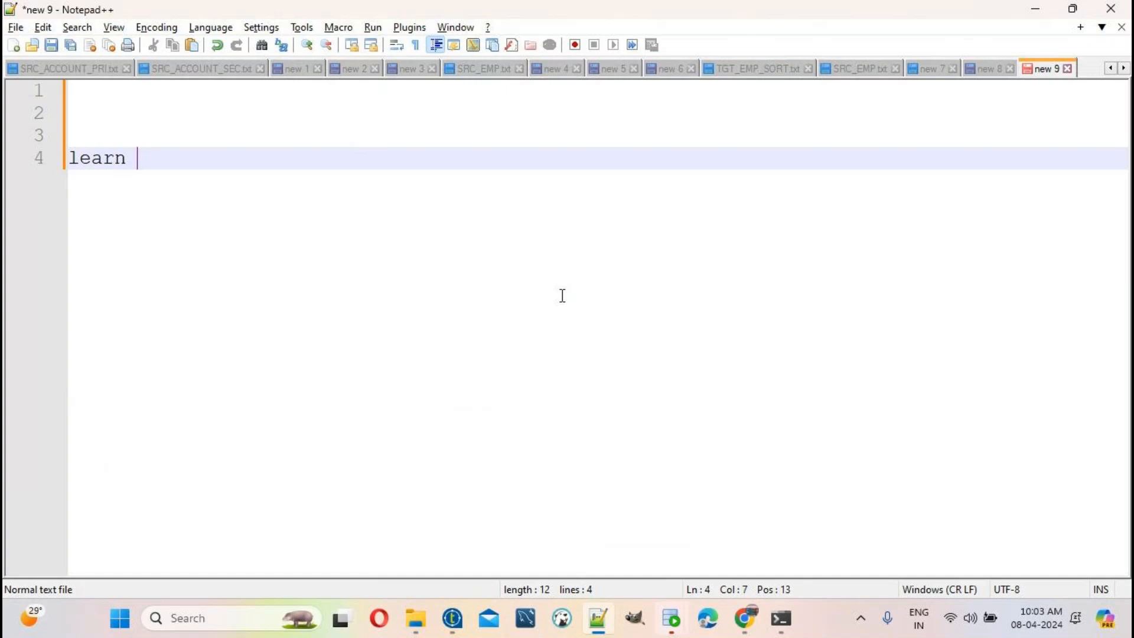
pyautogui.write('worke')
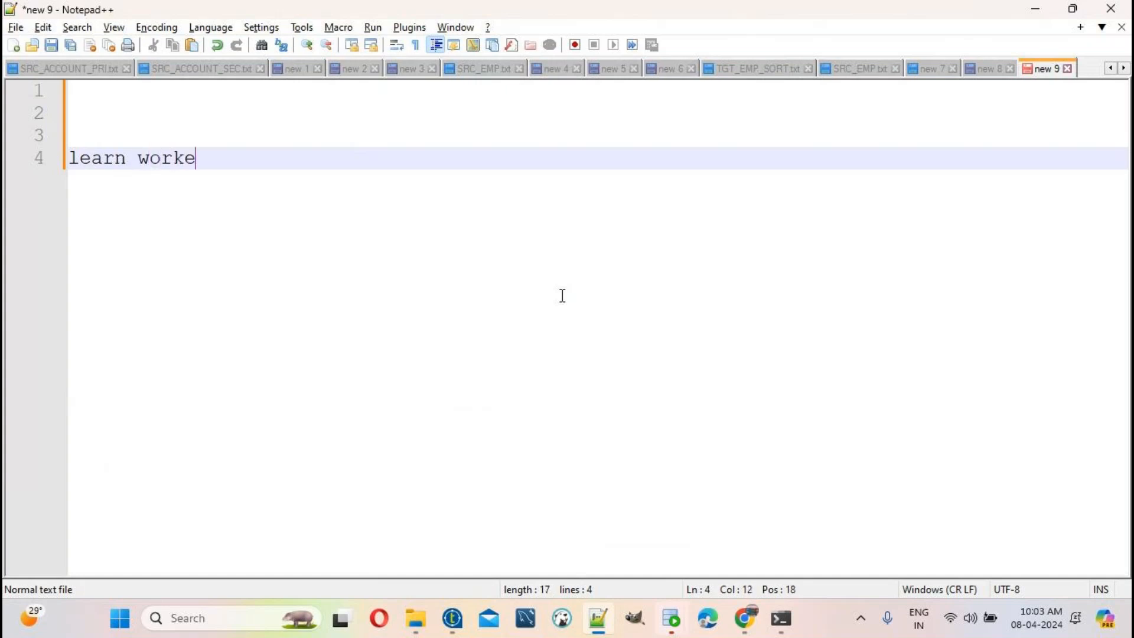
pyautogui.write('d hard')
# Step: Add 'plan' a few blank lines below, then return to Talend Open Studio
pyautogui.press('Return')
pyautogui.press('Return')
pyautogui.press('Return')
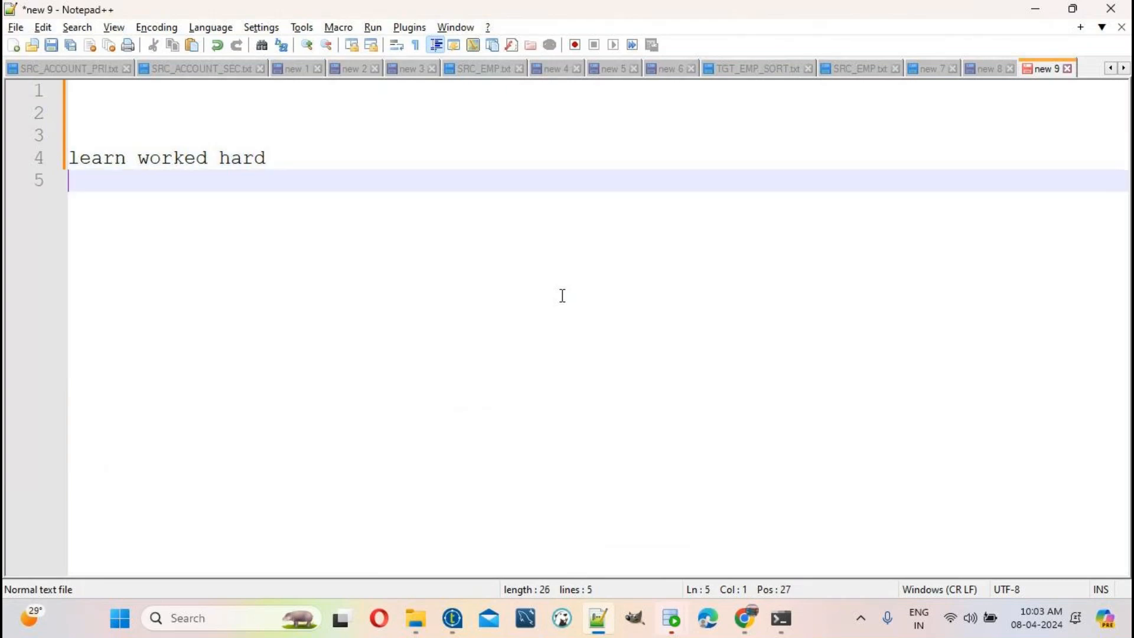
pyautogui.press('Return')
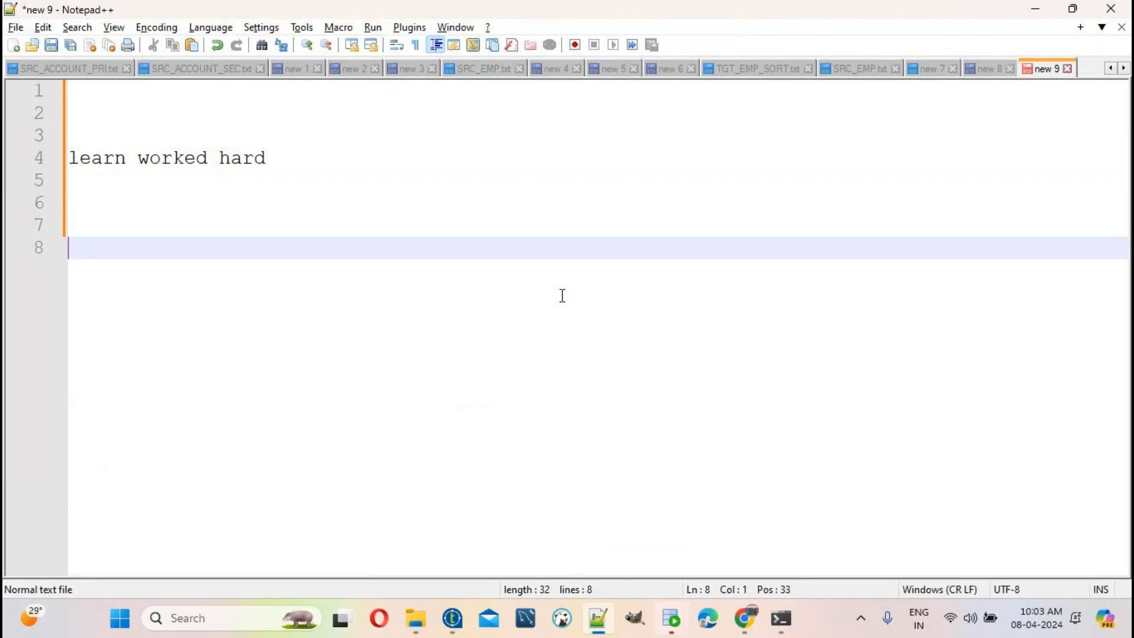
pyautogui.press('Return')
pyautogui.press('Return')
pyautogui.press('Return')
pyautogui.write('s')
pyautogui.press('BackSpace')
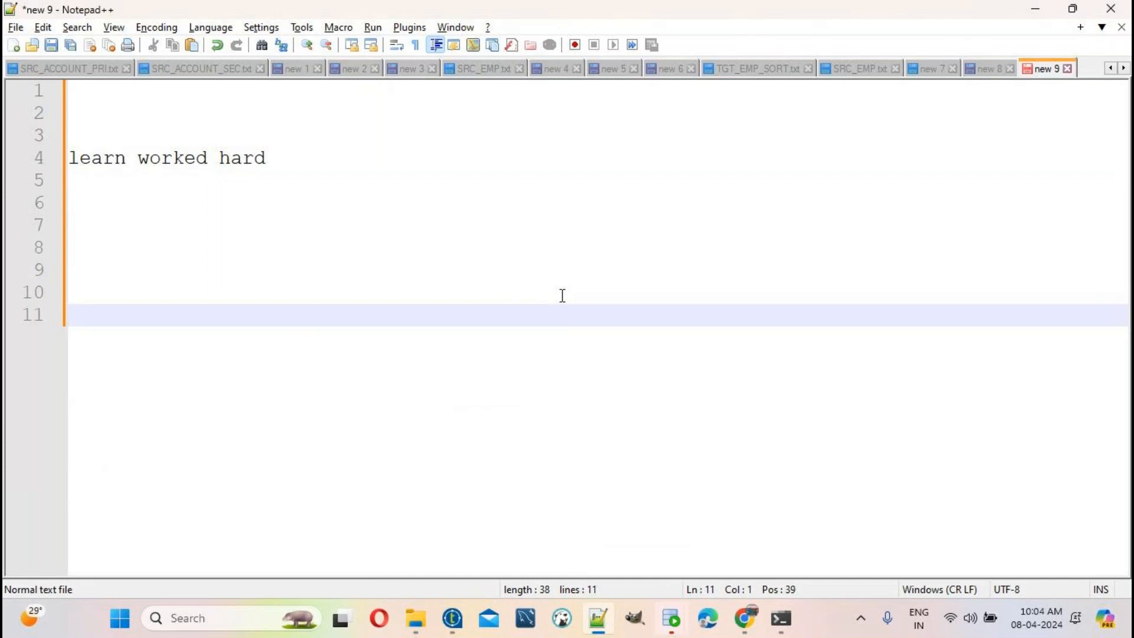
pyautogui.write('plan')
pyautogui.hotkey('alt', 'Tab')
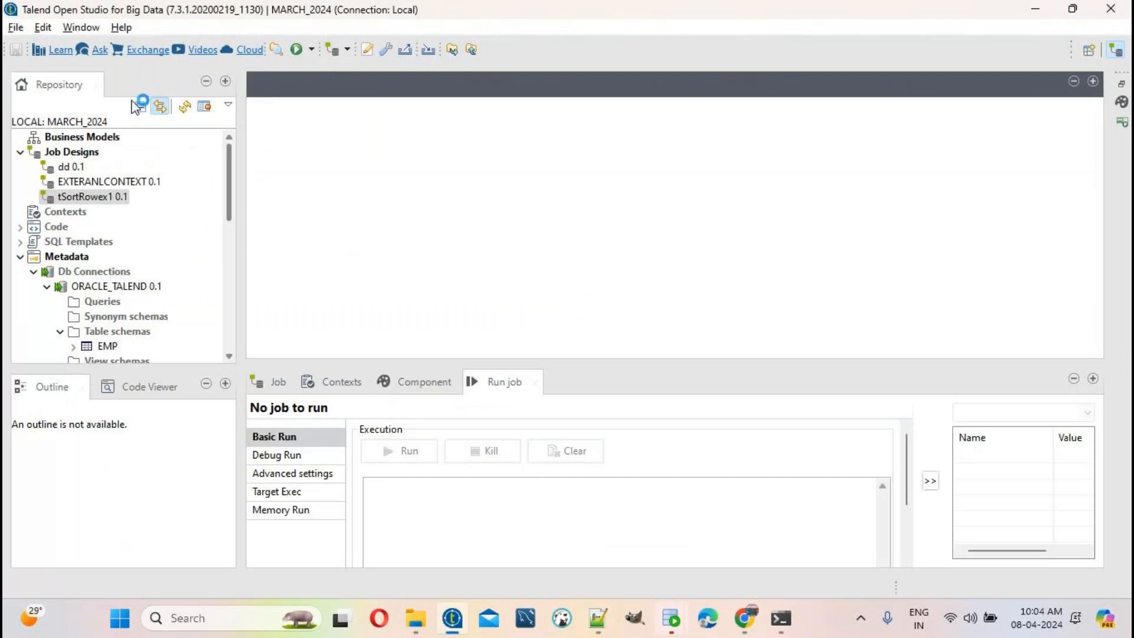
# Step: Create a new job named tSortRowex2 under Job Designs
pyautogui.rightClick(86, 155)
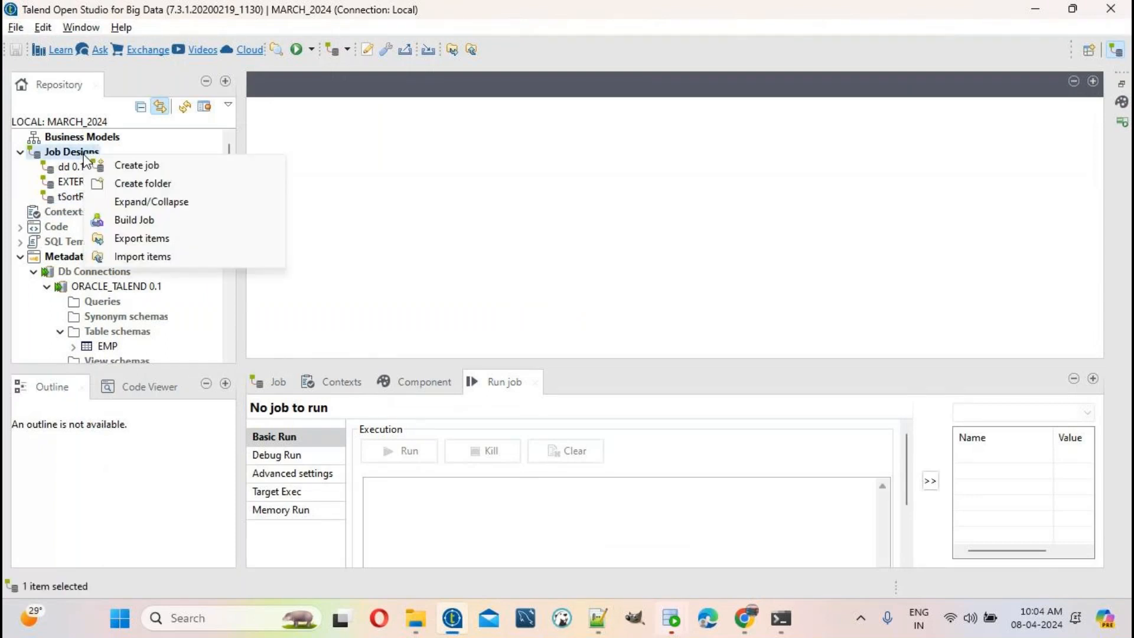
pyautogui.click(127, 166)
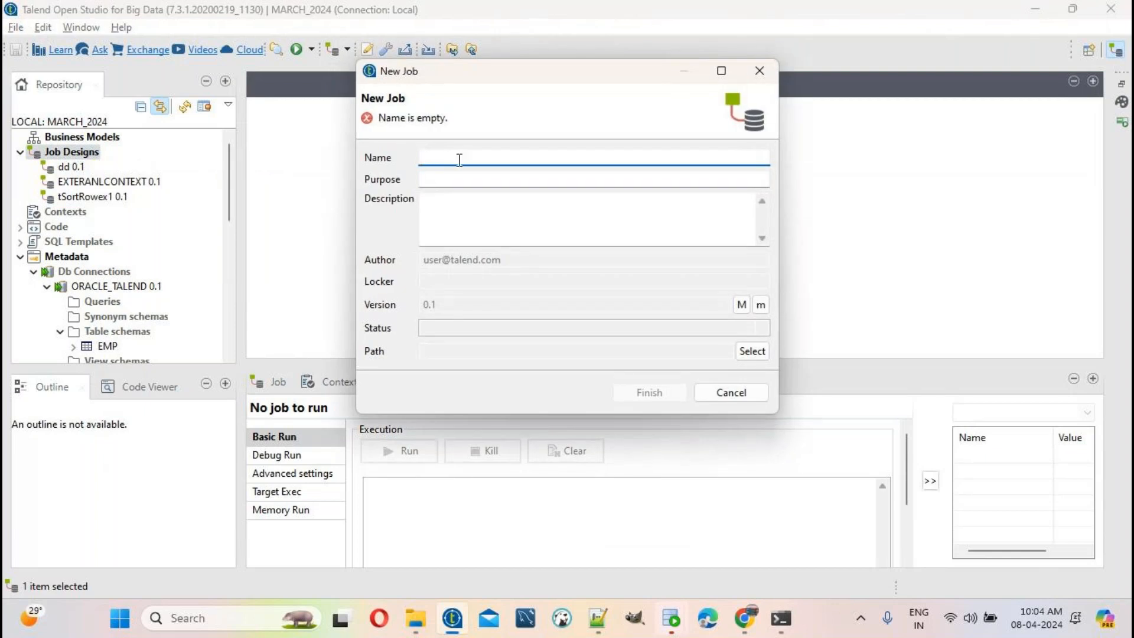
pyautogui.write('t')
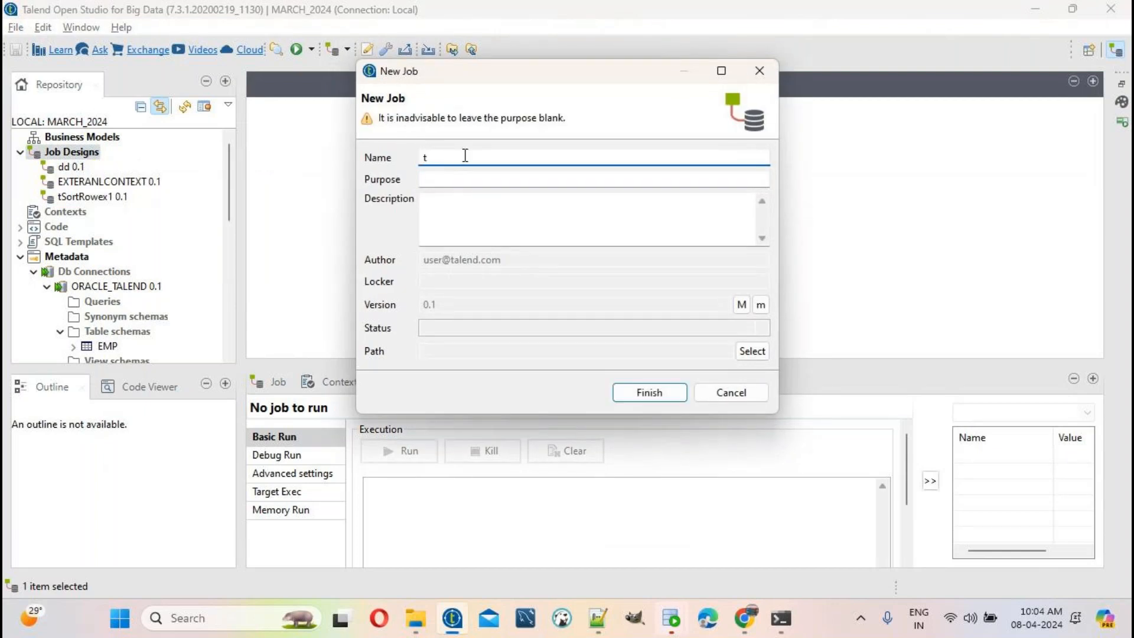
pyautogui.write('SortRowex2')
pyautogui.click(674, 399)
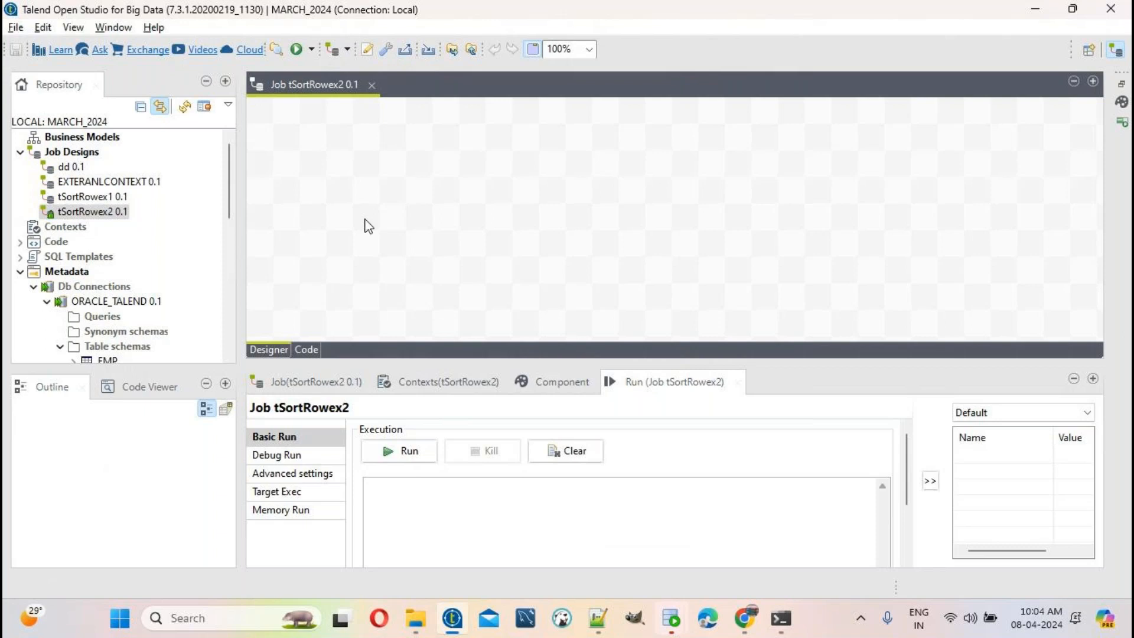
# Step: Drop tFileInputDelimited and tFileOutputDelimited components onto the canvas
pyautogui.write('t')
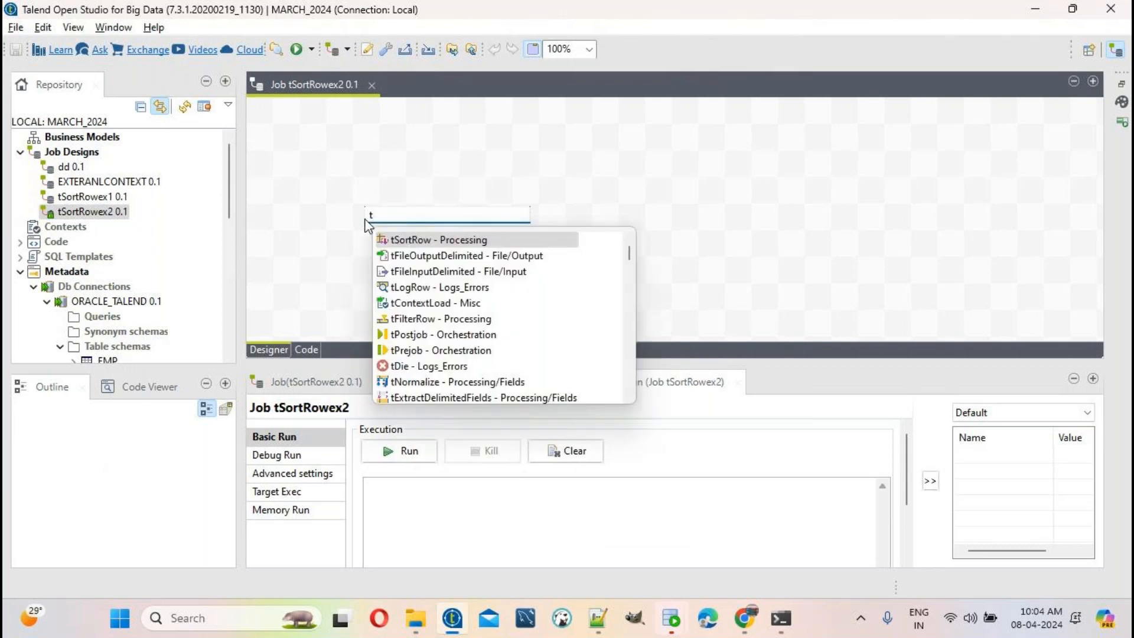
pyautogui.write('Fileinpu')
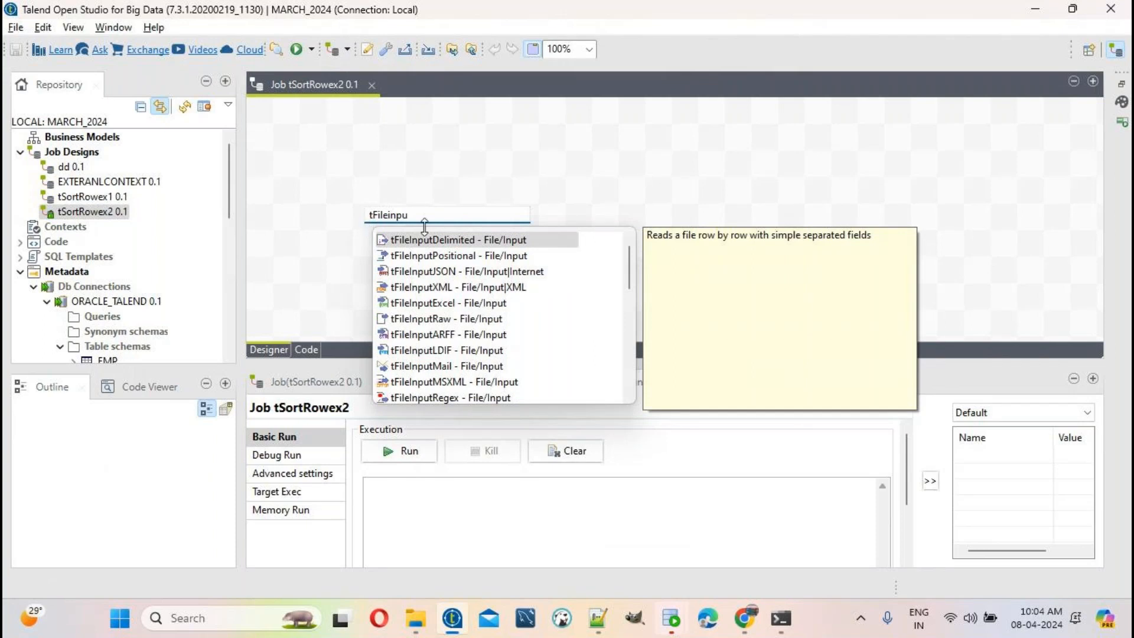
pyautogui.press('Return')
pyautogui.moveTo(891, 157); pyautogui.dragTo(974, 271)
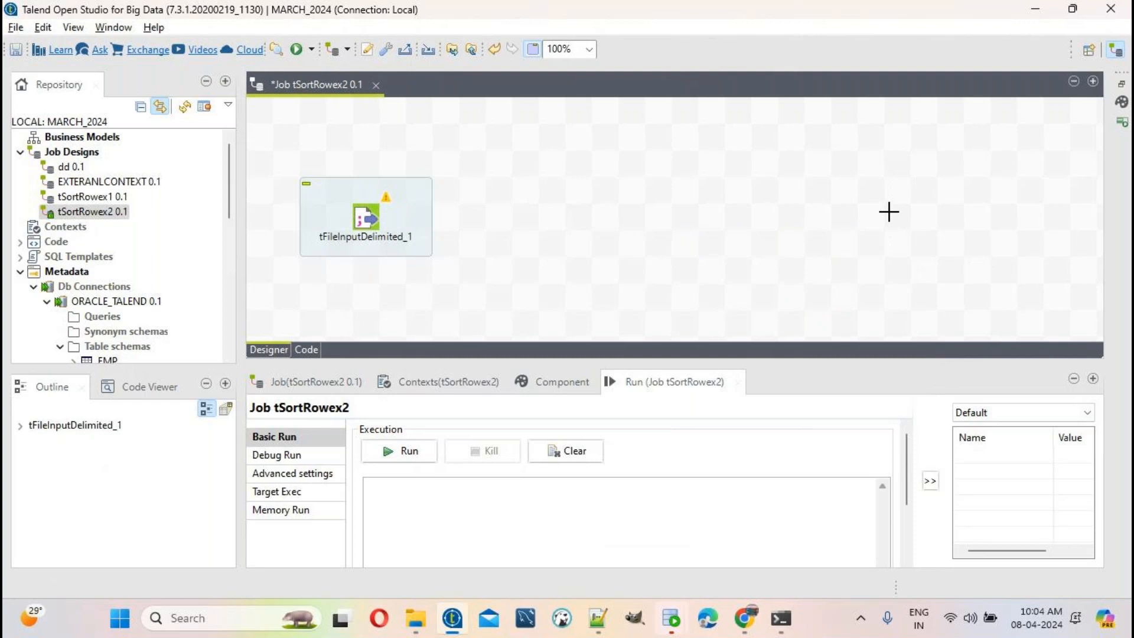
pyautogui.write('t')
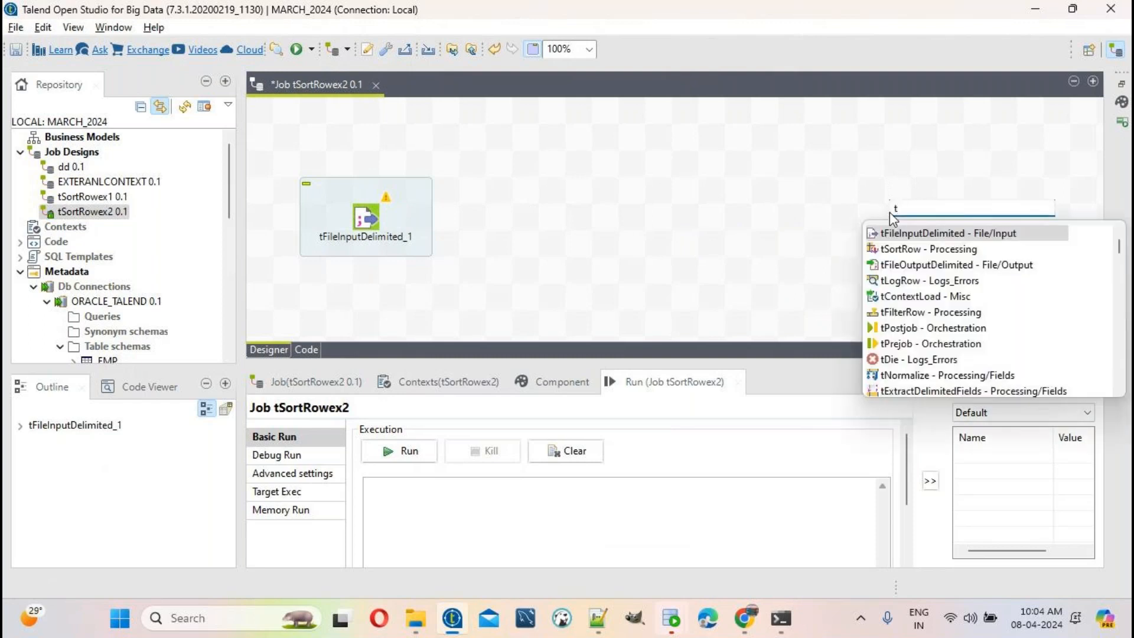
pyautogui.write('Fileou')
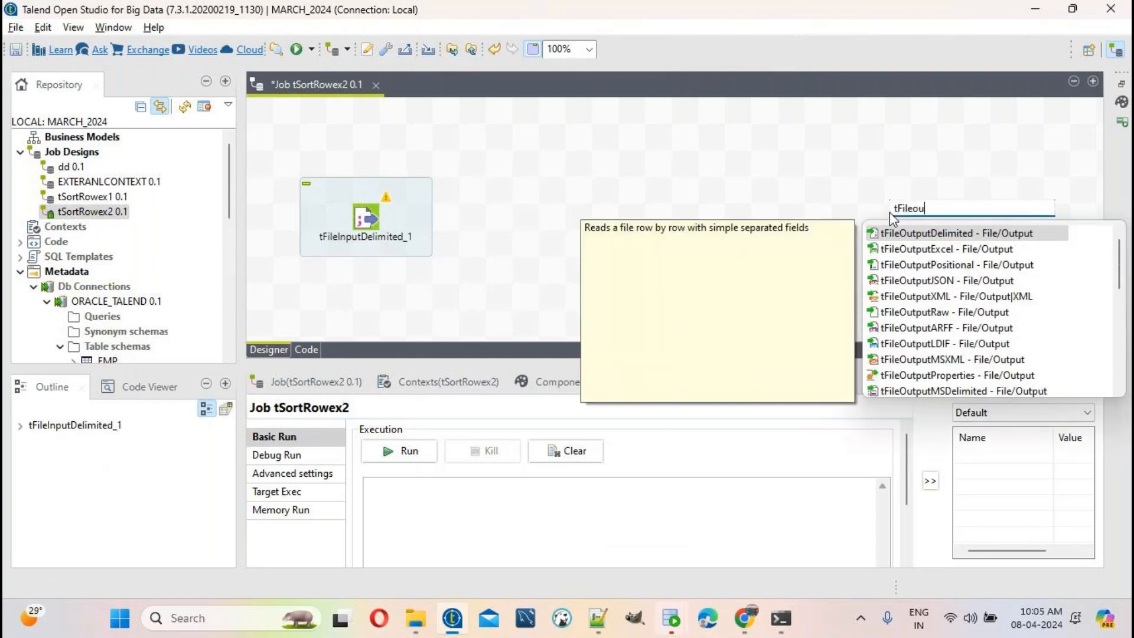
pyautogui.doubleClick(949, 235)
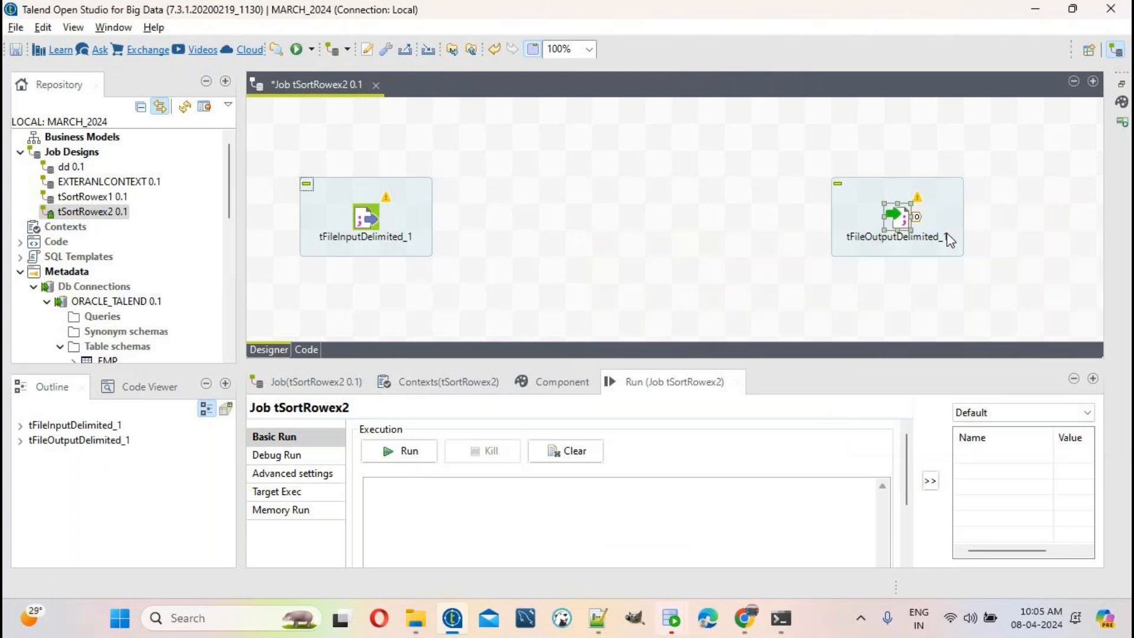
pyautogui.click(382, 219)
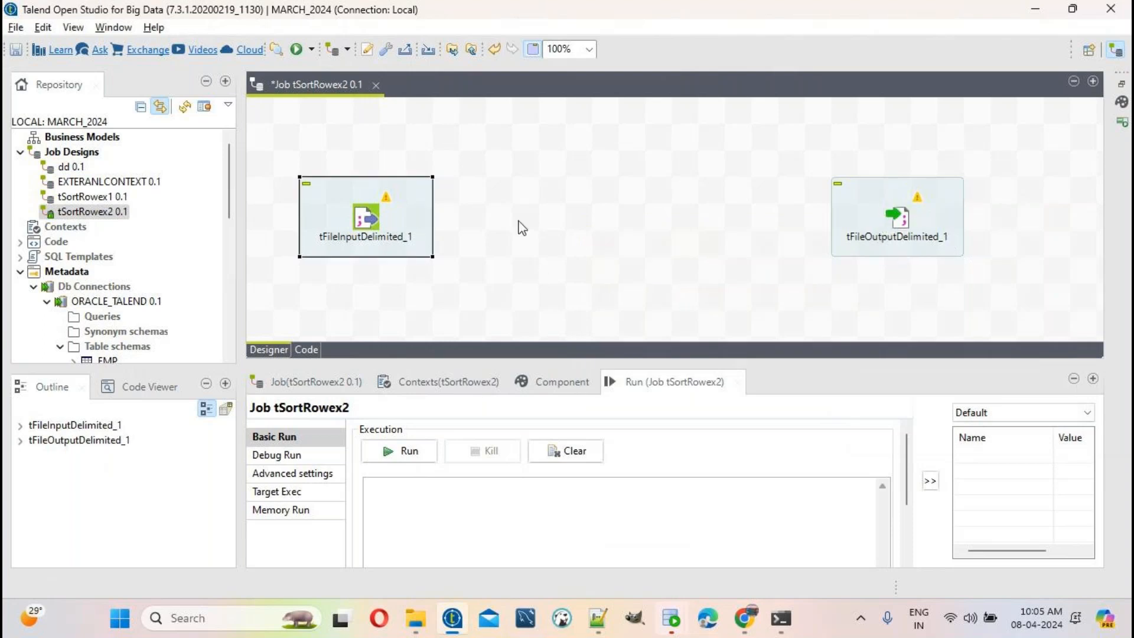
pyautogui.moveTo(534, 162); pyautogui.dragTo(666, 251)
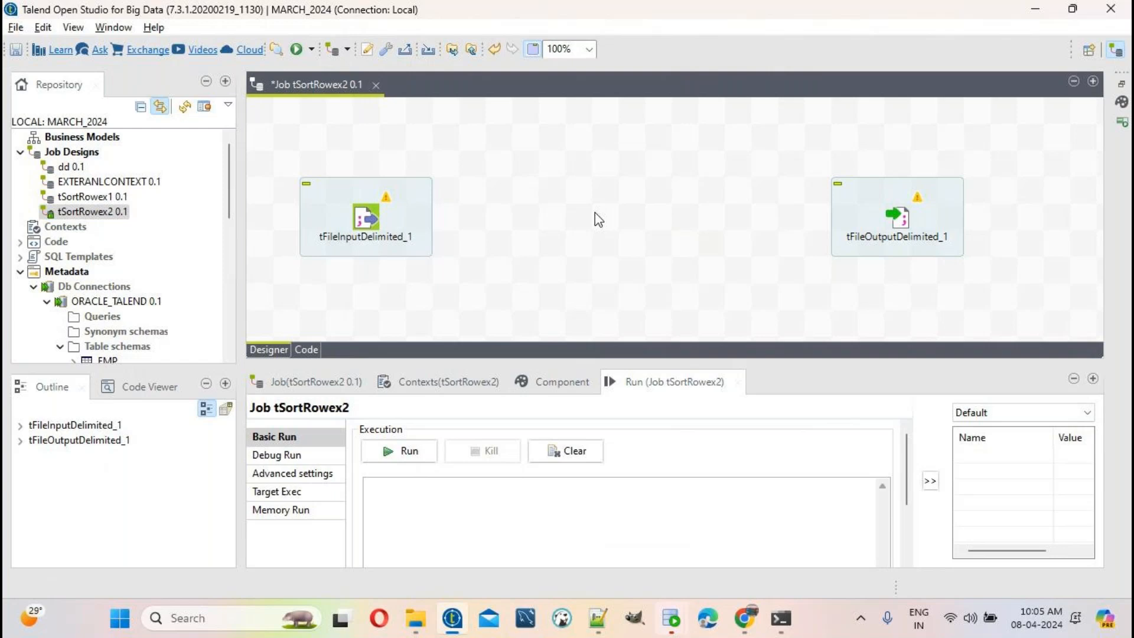
# Step: Add a tSortRow component between the input and output components
pyautogui.write('t')
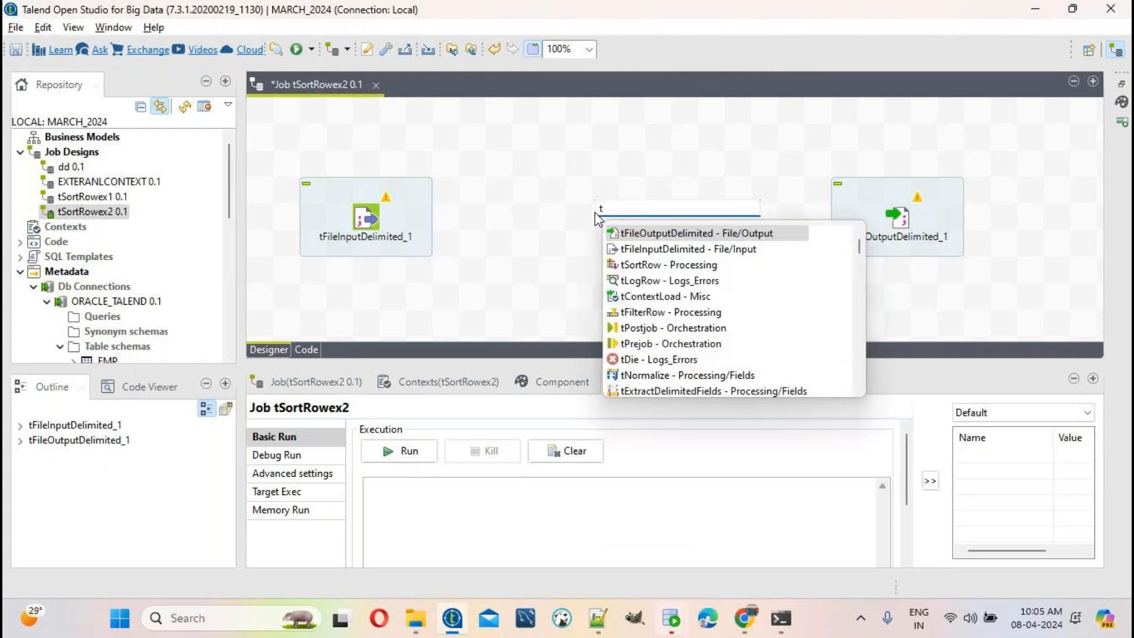
pyautogui.write('SortRo')
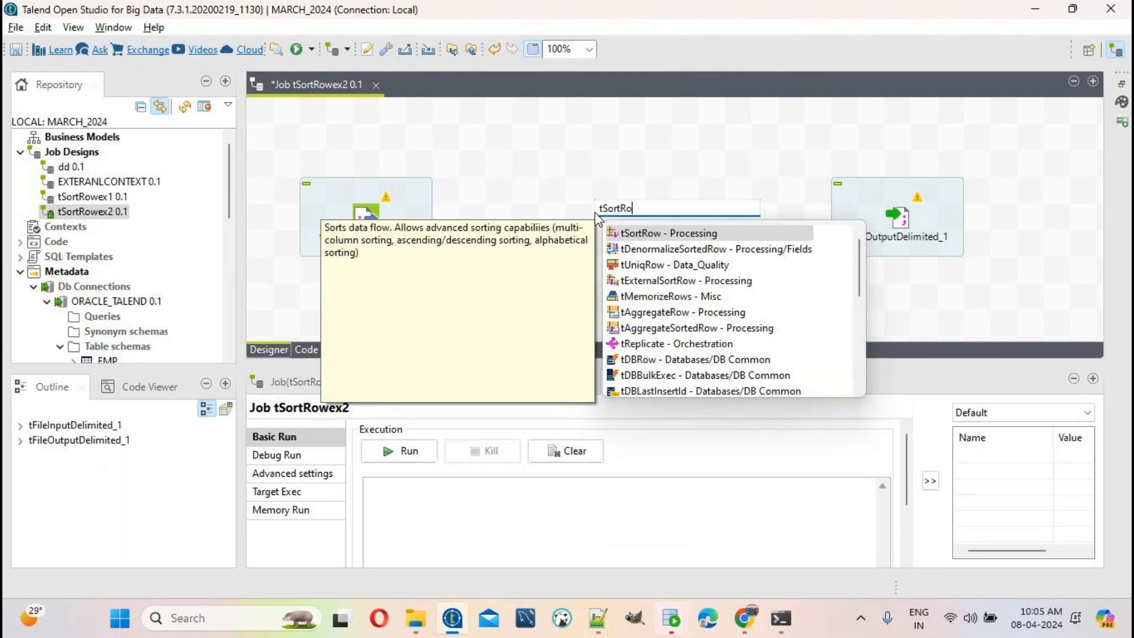
pyautogui.write('w')
pyautogui.doubleClick(648, 233)
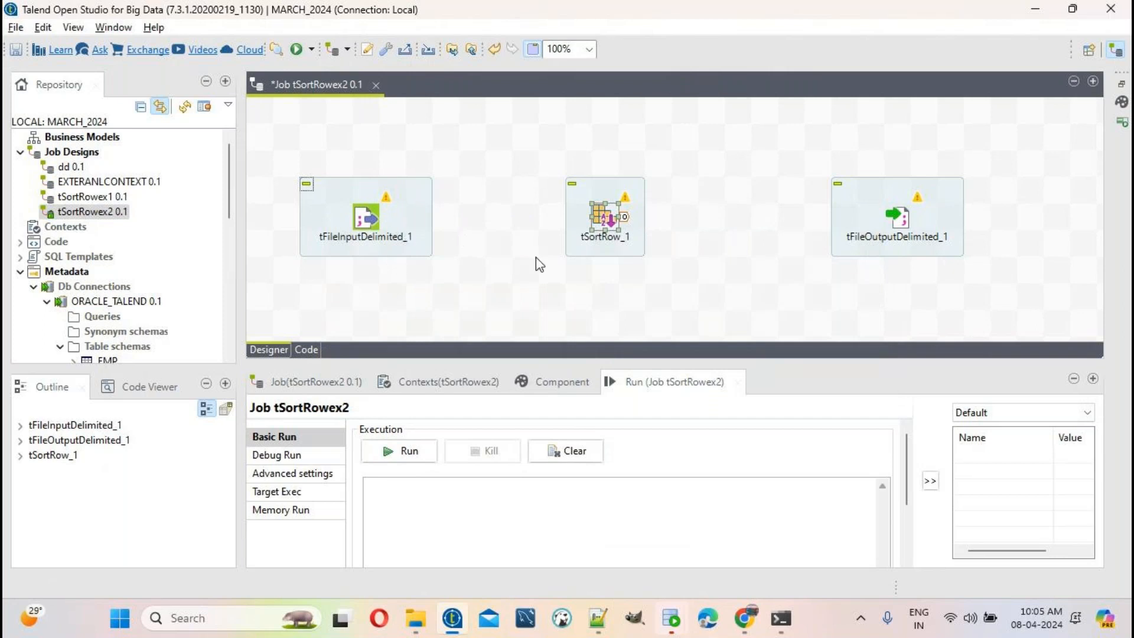
pyautogui.click(367, 218)
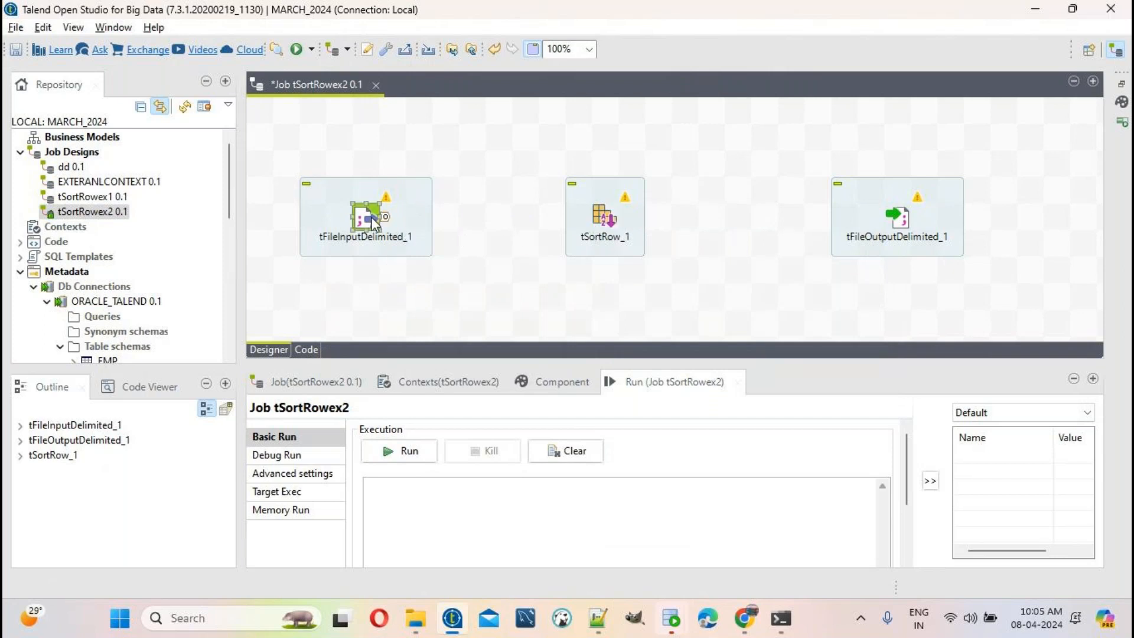
pyautogui.click(895, 220)
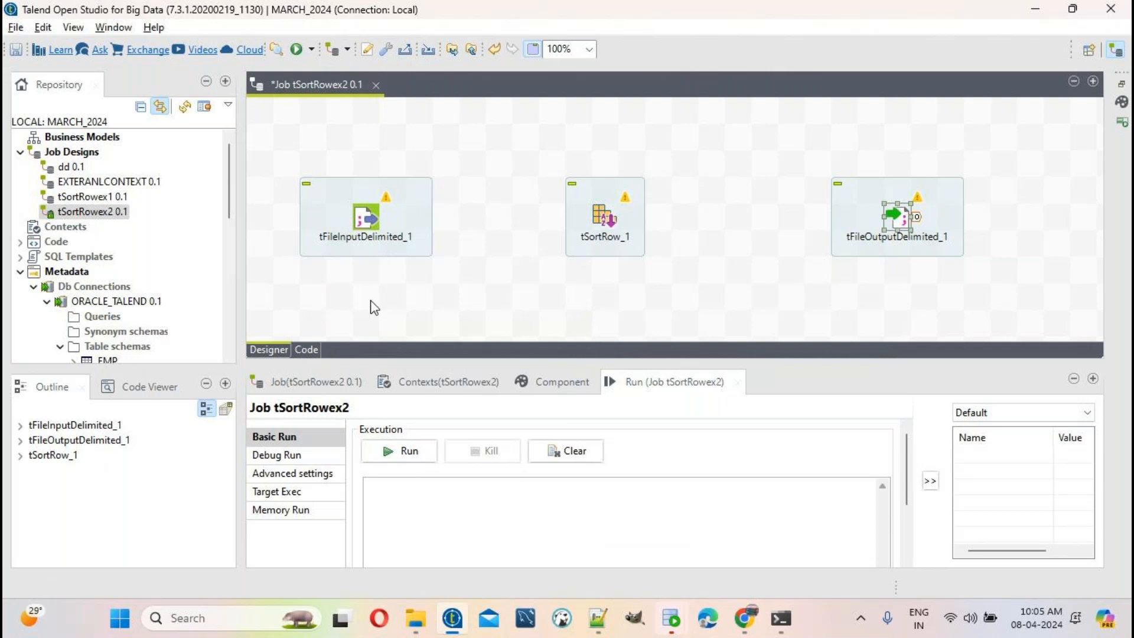
pyautogui.click(367, 219)
pyautogui.click(916, 221)
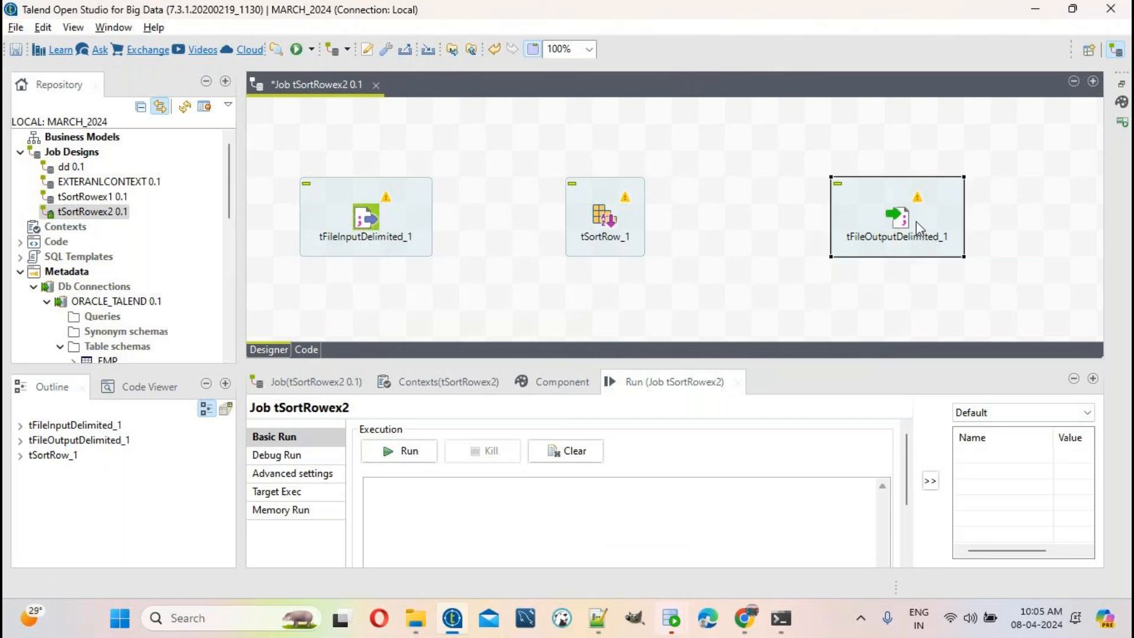
pyautogui.click(614, 223)
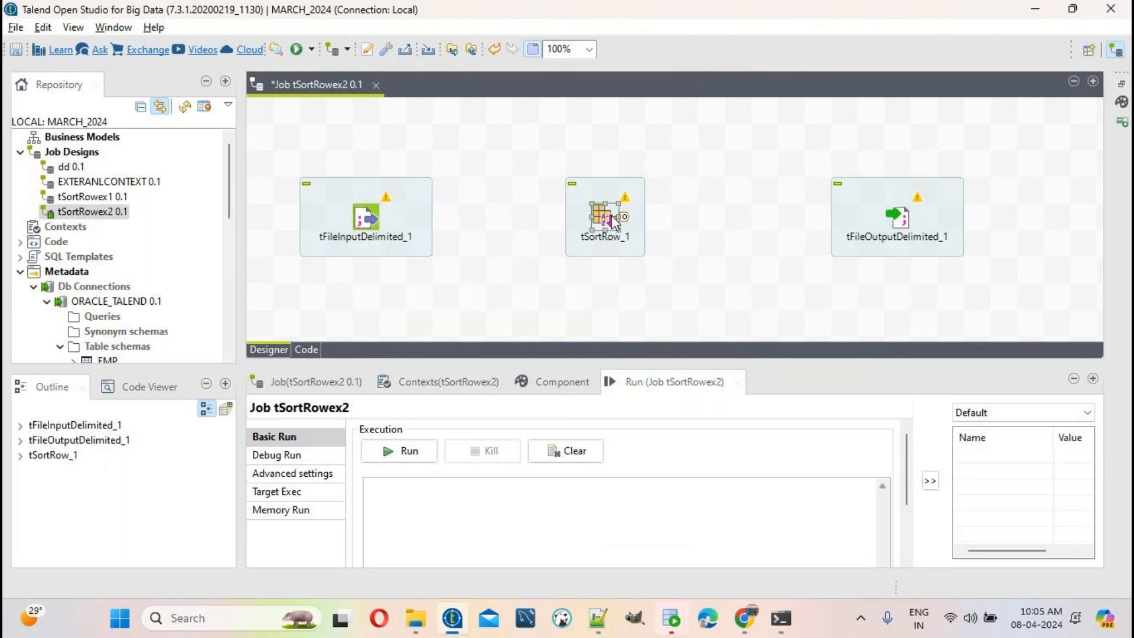
# Step: Link input to tSortRow_1 and tSortRow_1 to output with Main rows, then open the input's settings
pyautogui.click(368, 216)
pyautogui.rightClick(367, 216)
pyautogui.moveTo(435, 225)
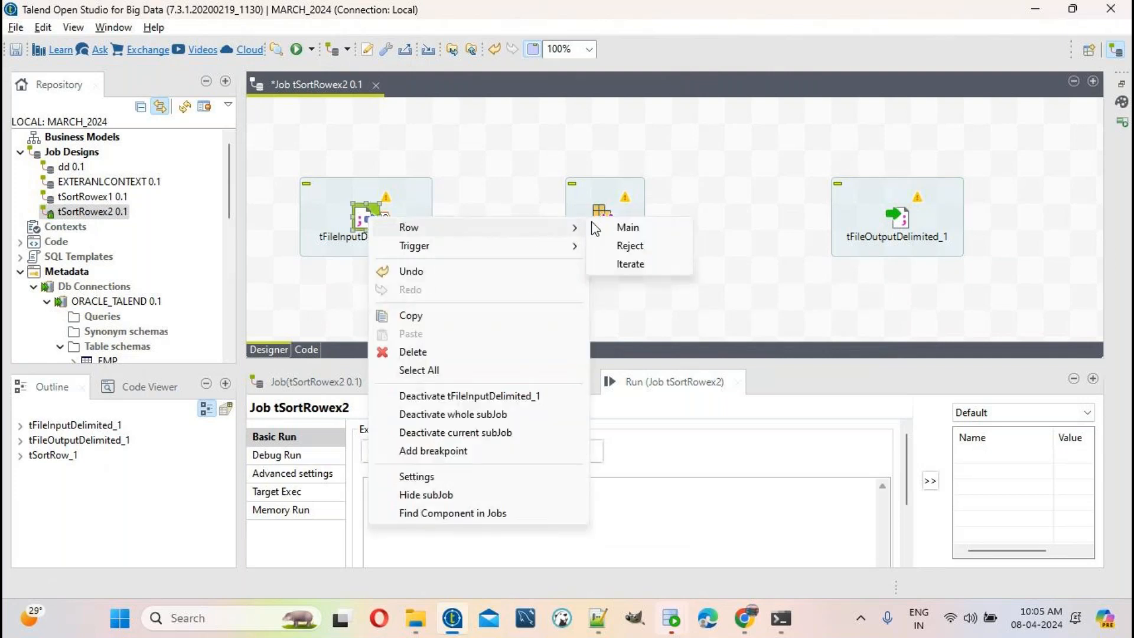
pyautogui.click(626, 228)
pyautogui.click(603, 217)
pyautogui.rightClick(605, 220)
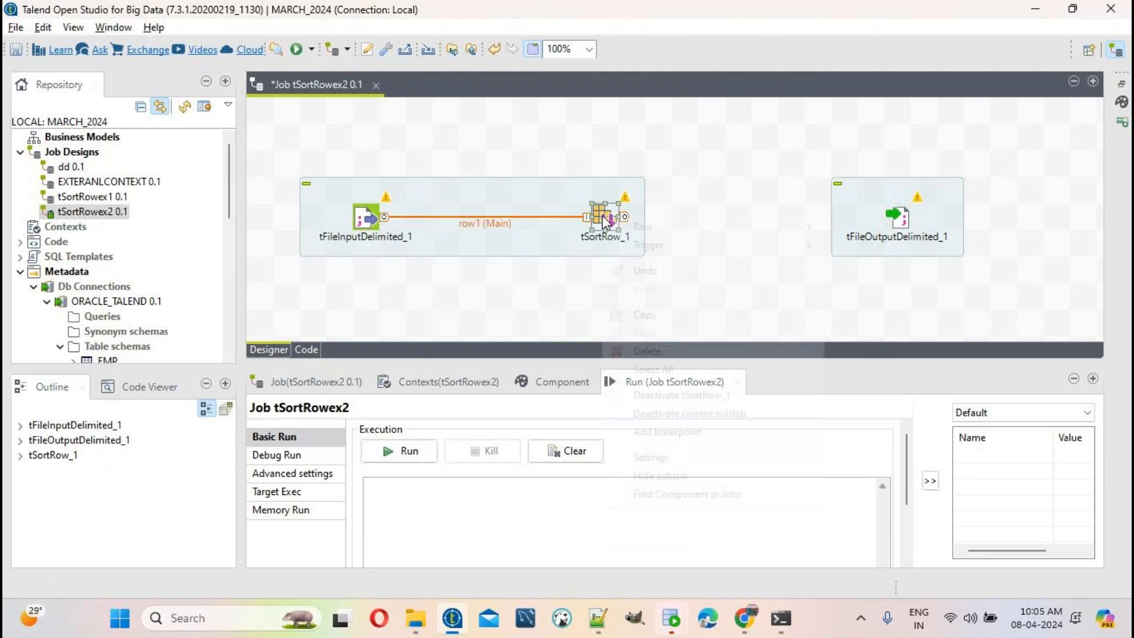
pyautogui.moveTo(803, 227)
pyautogui.click(861, 227)
pyautogui.click(896, 219)
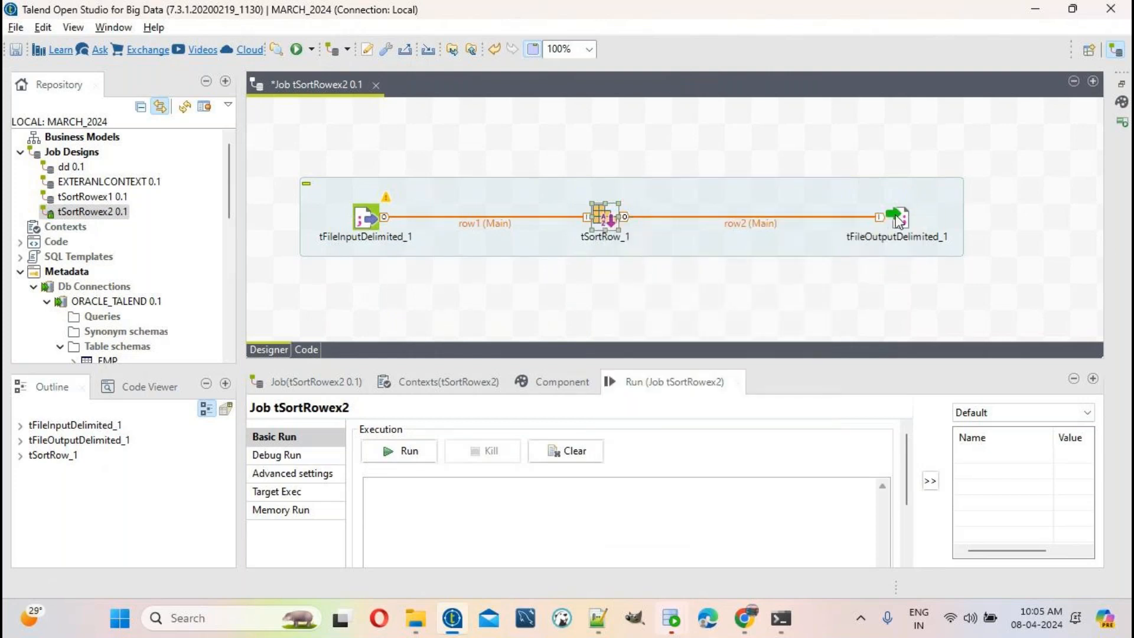
pyautogui.doubleClick(367, 220)
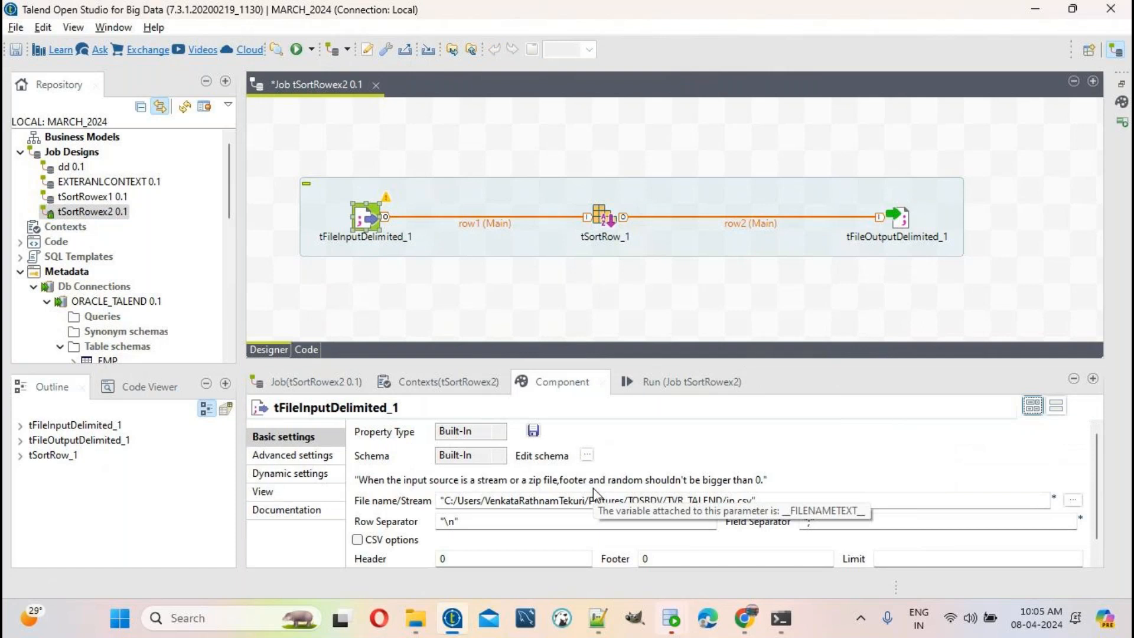
# Step: Open the file browser for tFileInputDelimited_1's File name field
pyautogui.click(791, 501)
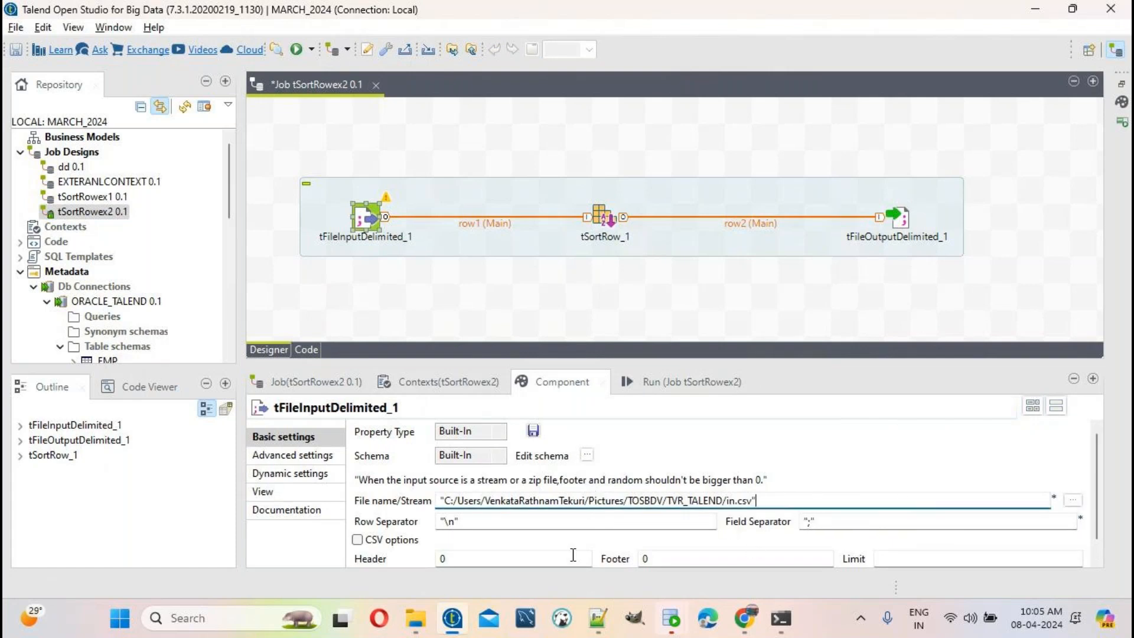
pyautogui.click(1073, 500)
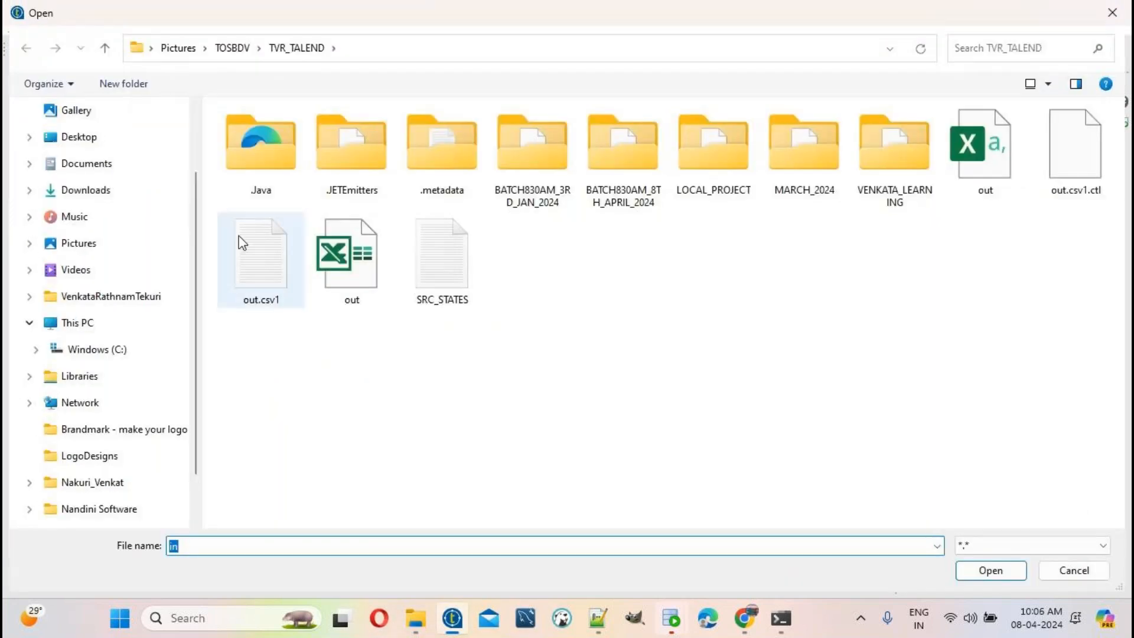
# Step: Browse through Documents, VENKATA_TALEND_CLASSES, 2024_YEAR and the batch's SORUCE folder to pick SRC_EMP
pyautogui.click(92, 165)
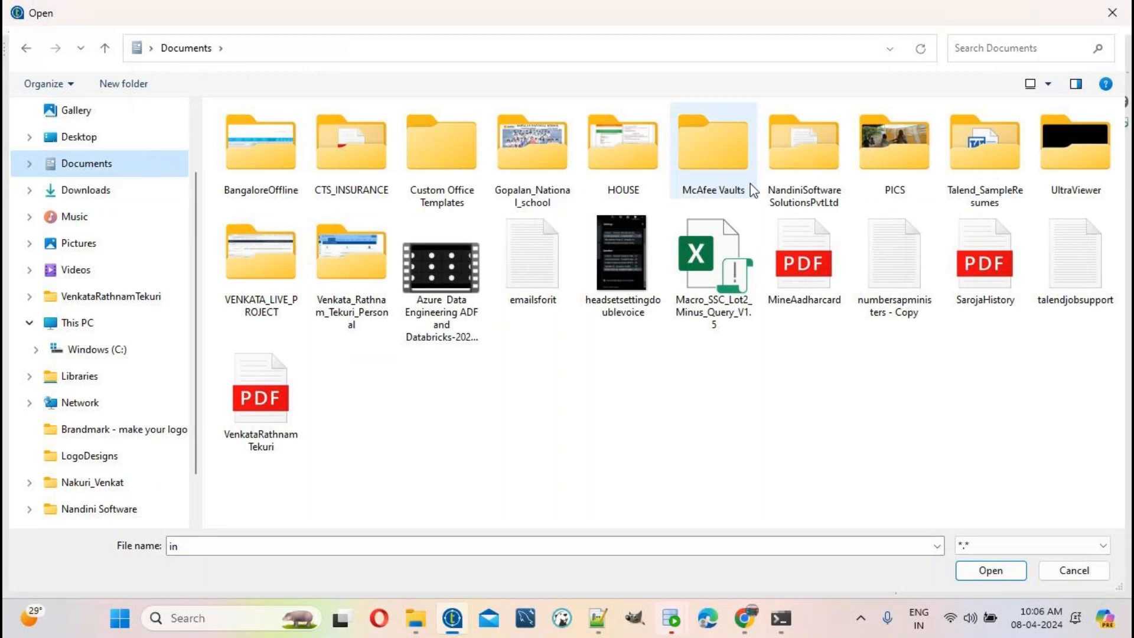
pyautogui.doubleClick(791, 171)
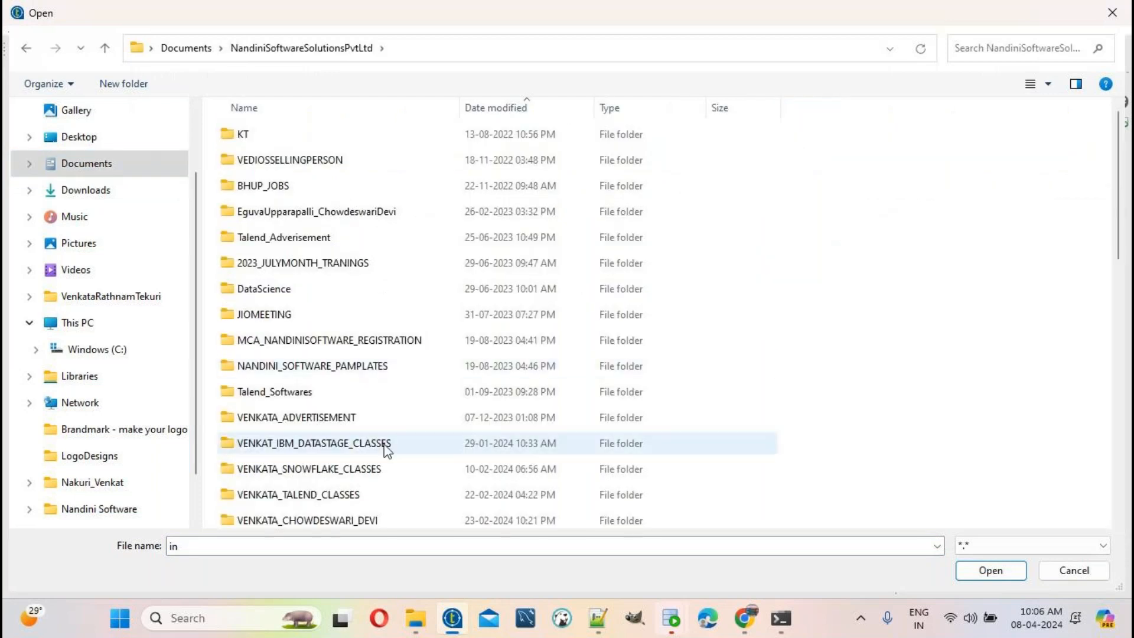
pyautogui.scroll(-3, 387, 450)
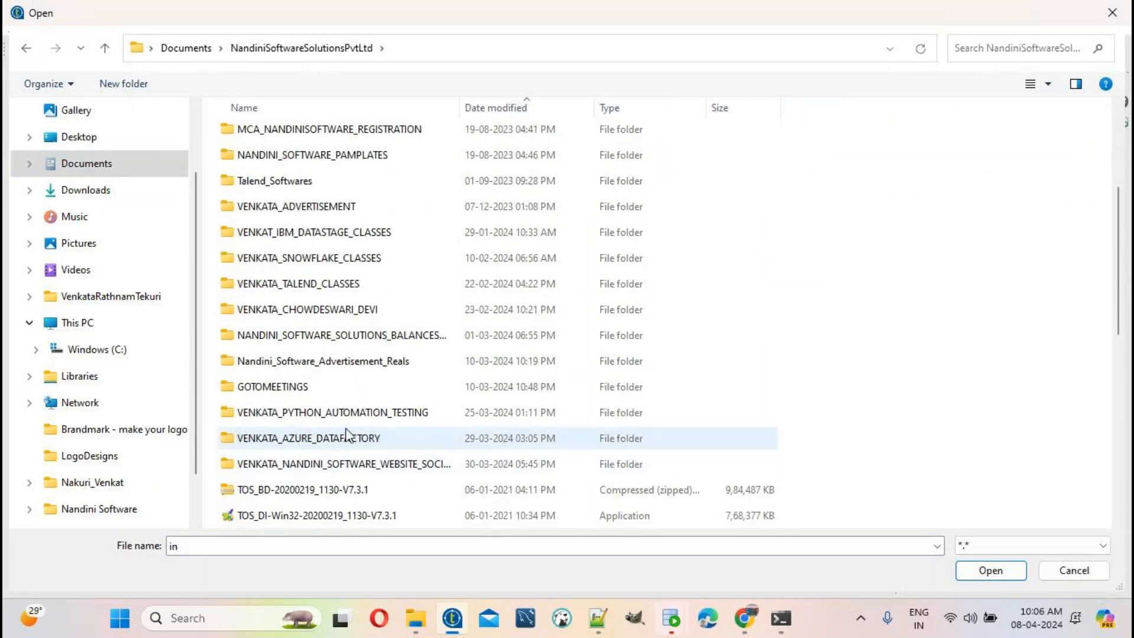
pyautogui.doubleClick(336, 284)
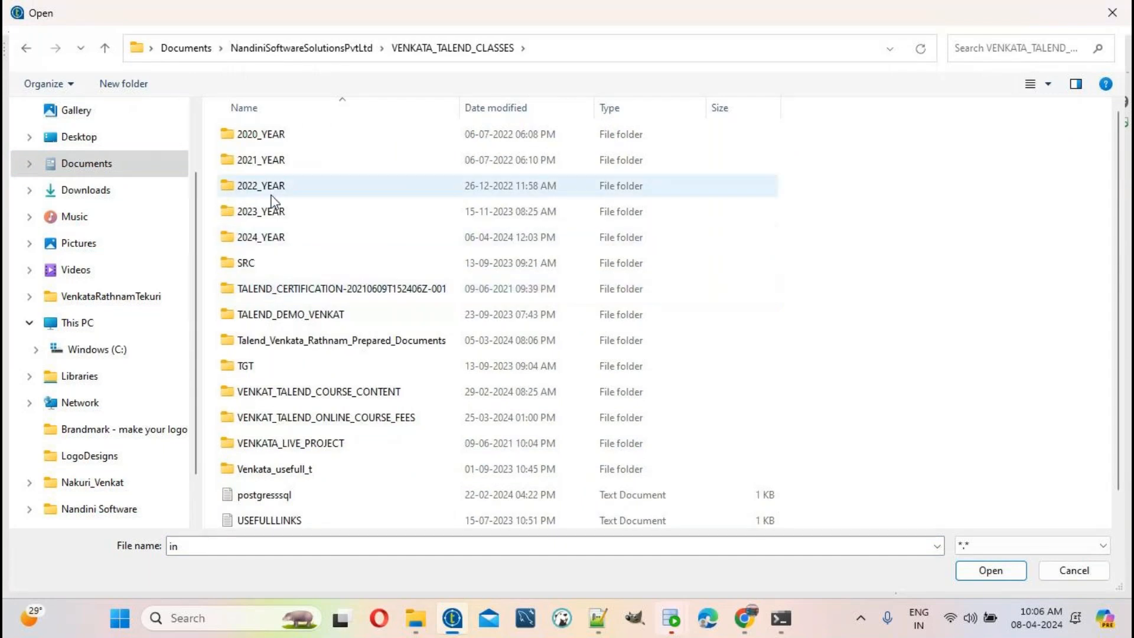
pyautogui.doubleClick(268, 237)
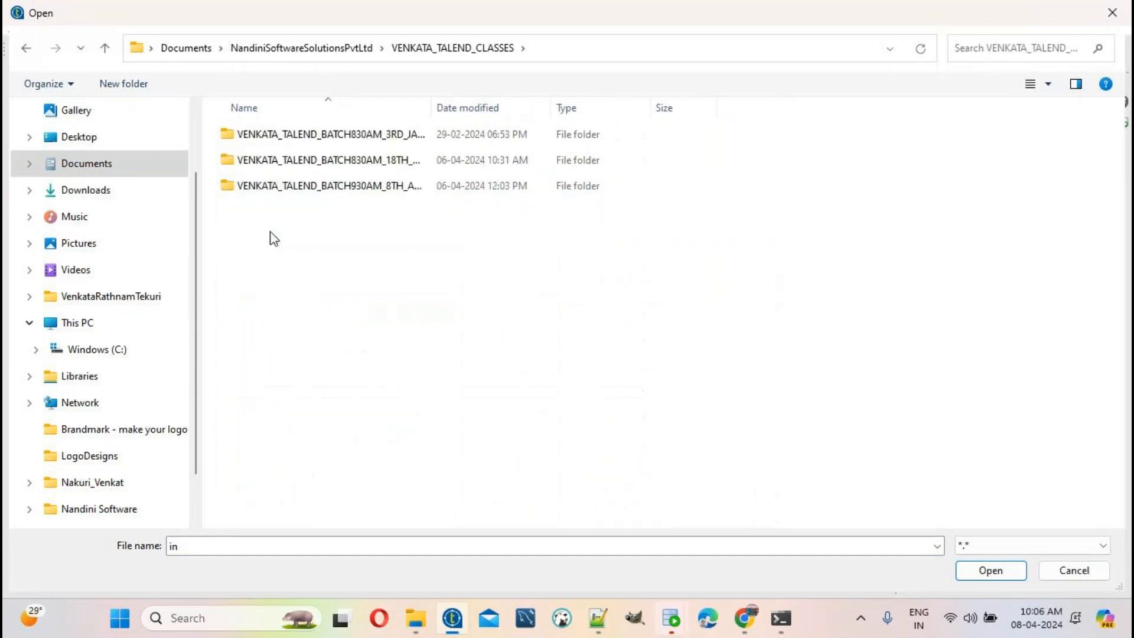
pyautogui.doubleClick(334, 164)
pyautogui.doubleClick(278, 136)
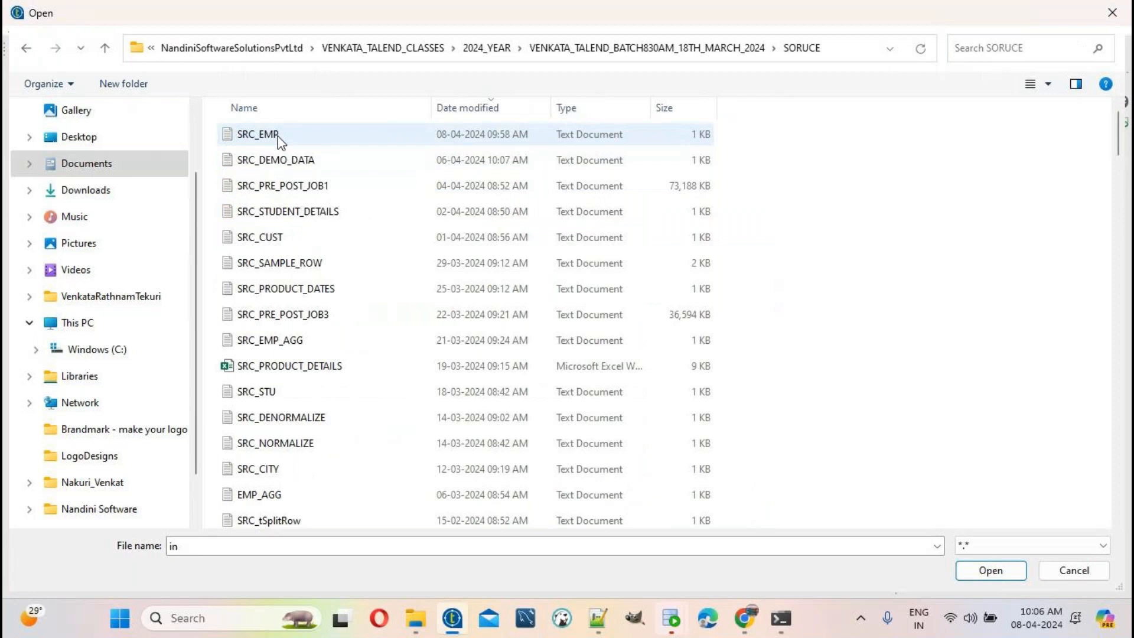
pyautogui.doubleClick(278, 136)
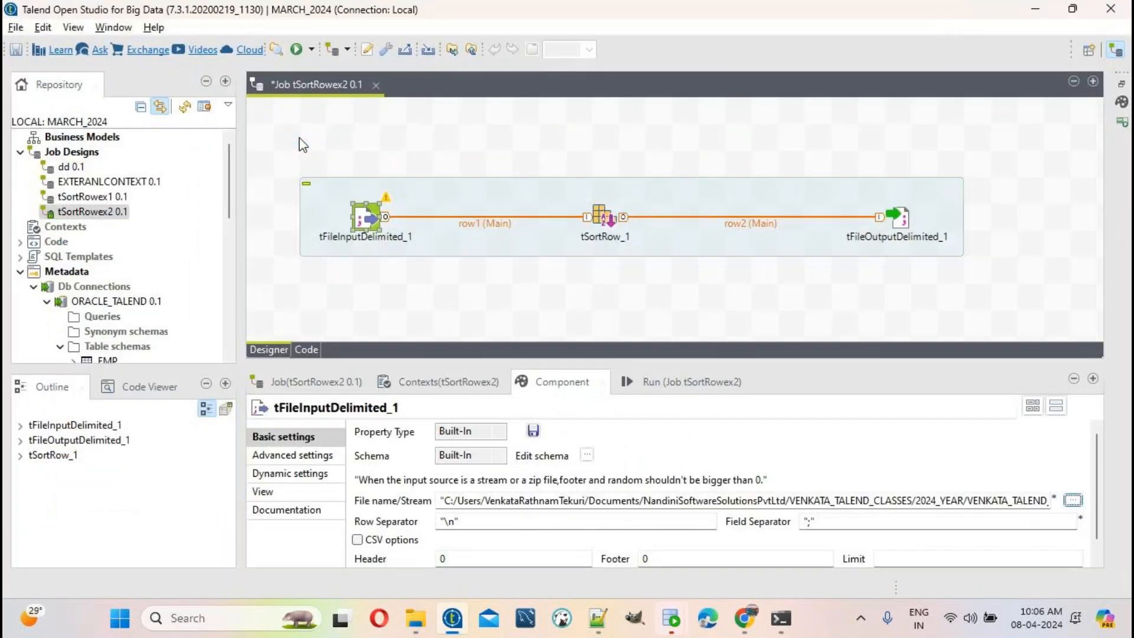
# Step: Review SRC_EMP.txt's comma-separated EMPNO, ENAME header in Notepad++
pyautogui.click(597, 618)
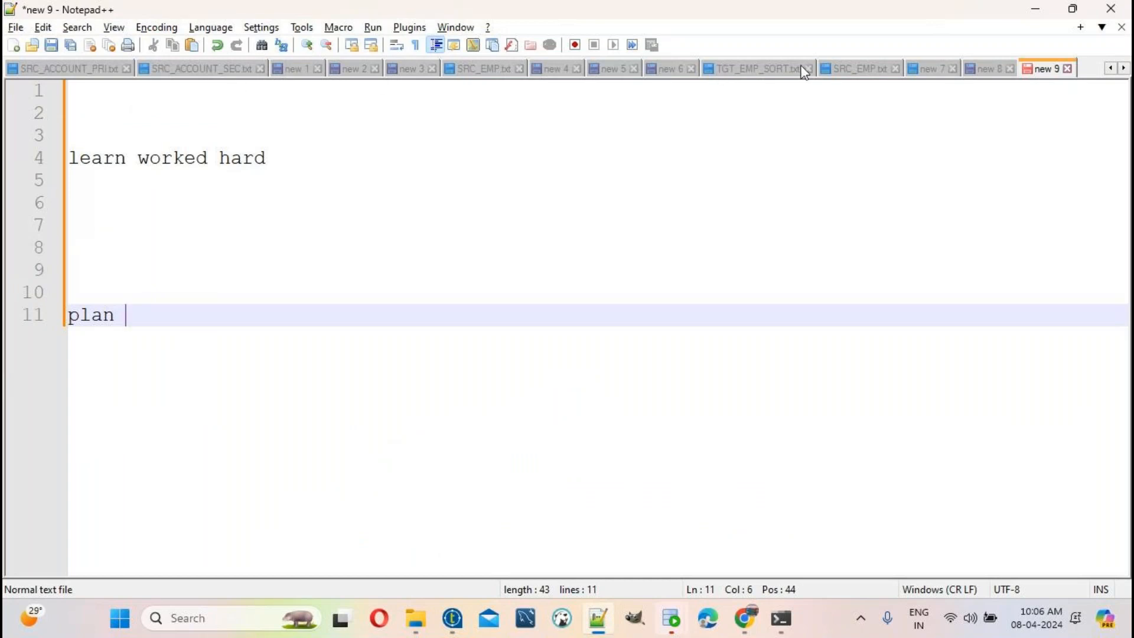
pyautogui.click(845, 72)
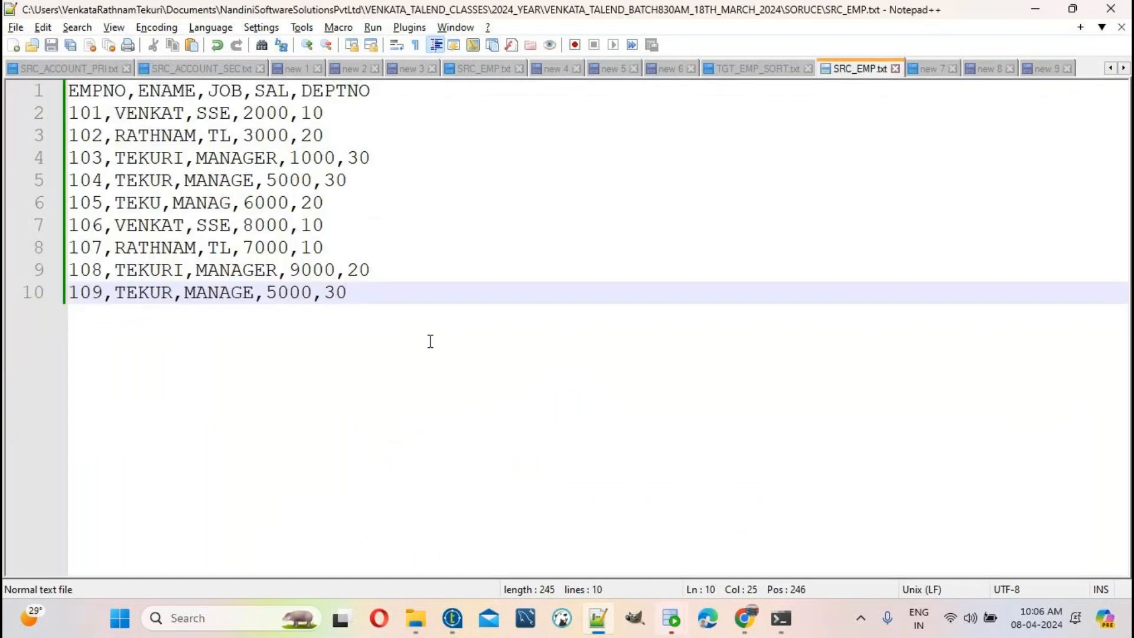
pyautogui.hotkey('ctrl', 'a')
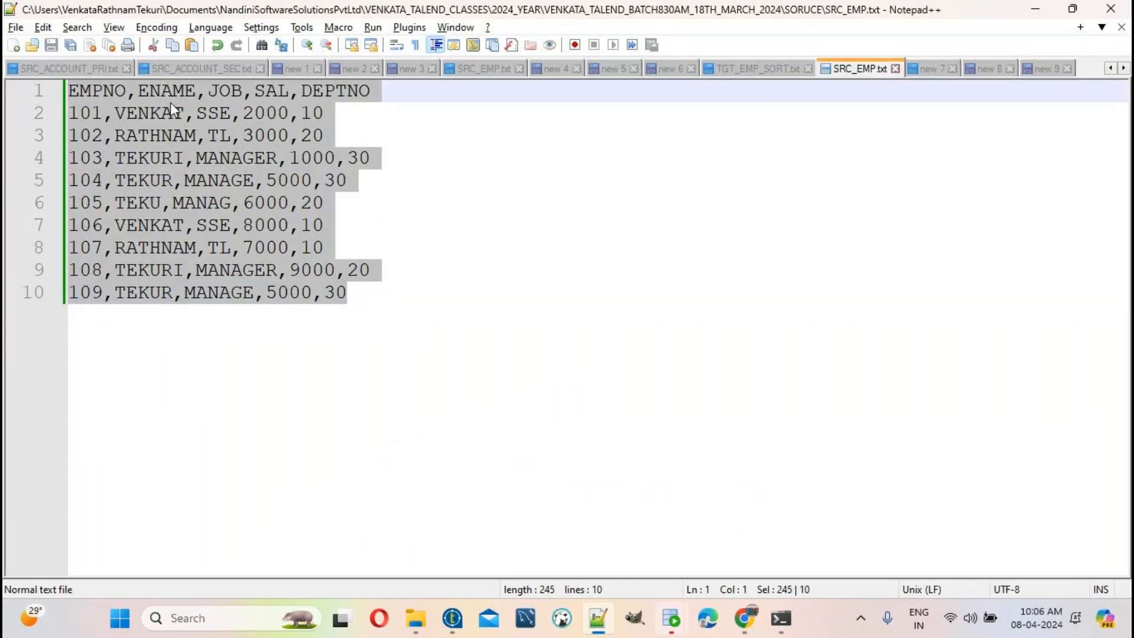
pyautogui.doubleClick(93, 92)
pyautogui.click(135, 95)
pyautogui.doubleClick(165, 92)
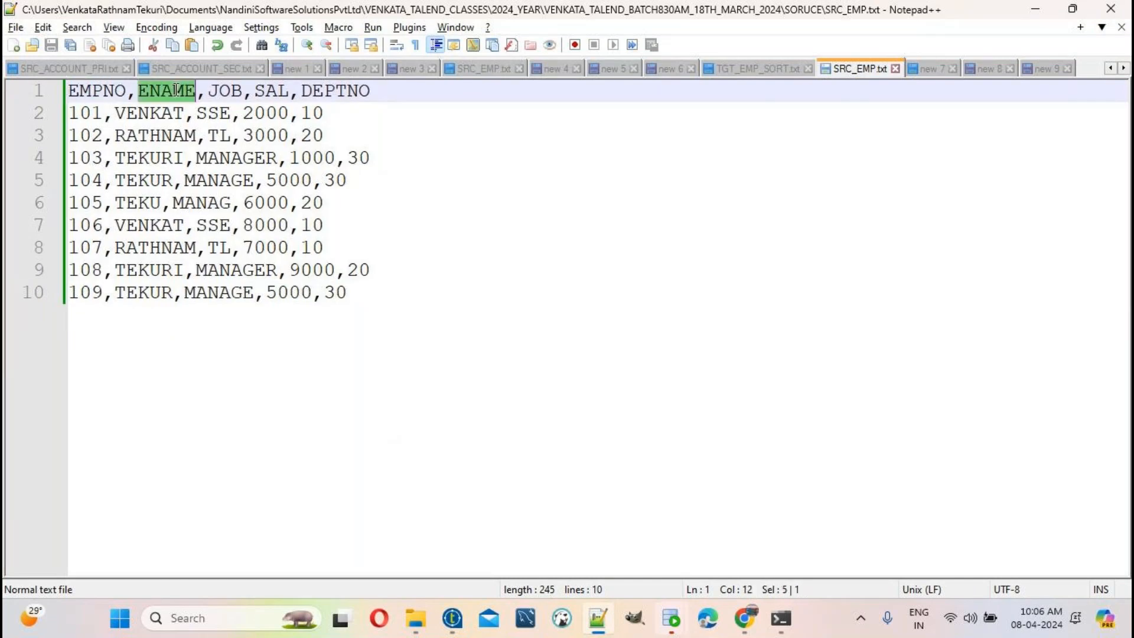
pyautogui.click(230, 94)
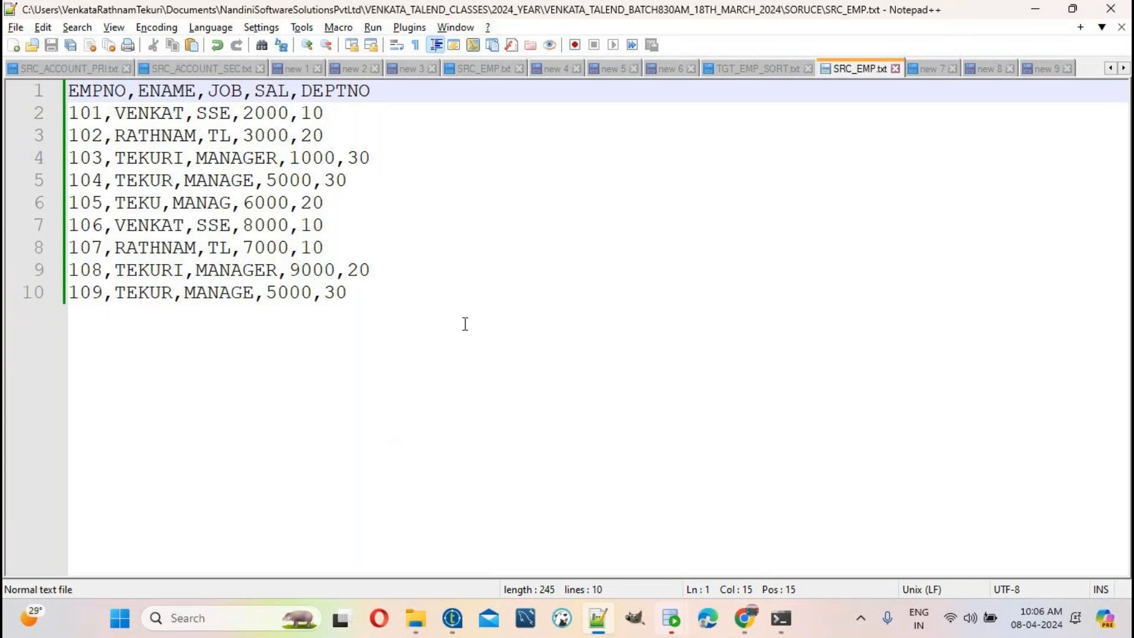
pyautogui.scroll(2, 465, 326)
pyautogui.scroll(1, 466, 326)
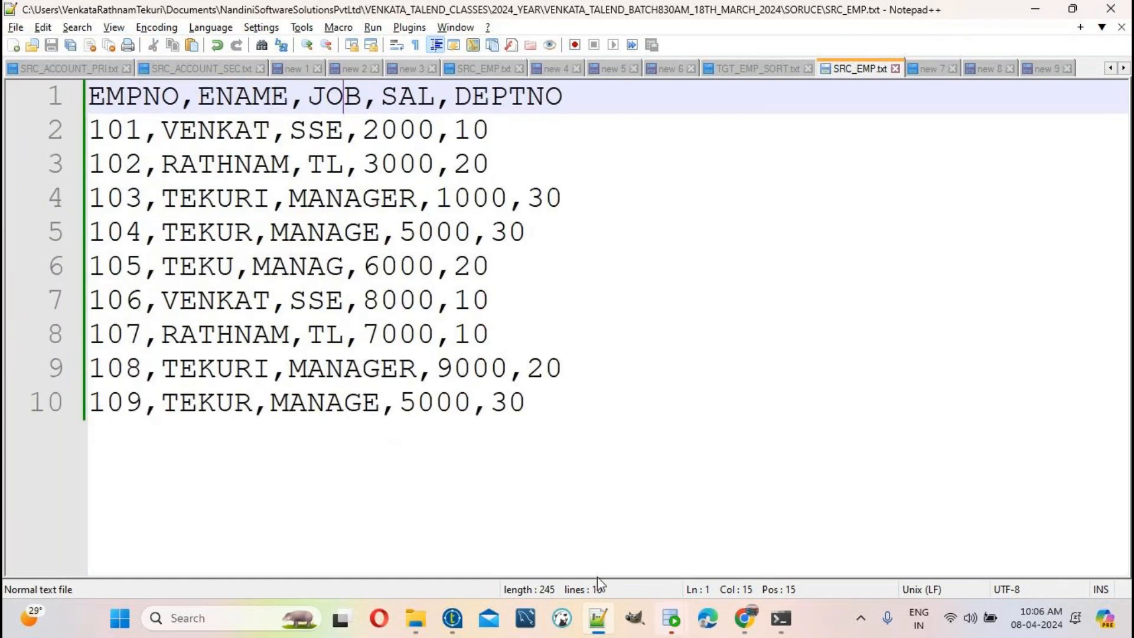
# Step: Change the input's Field Separator from ';' to ','
pyautogui.click(452, 621)
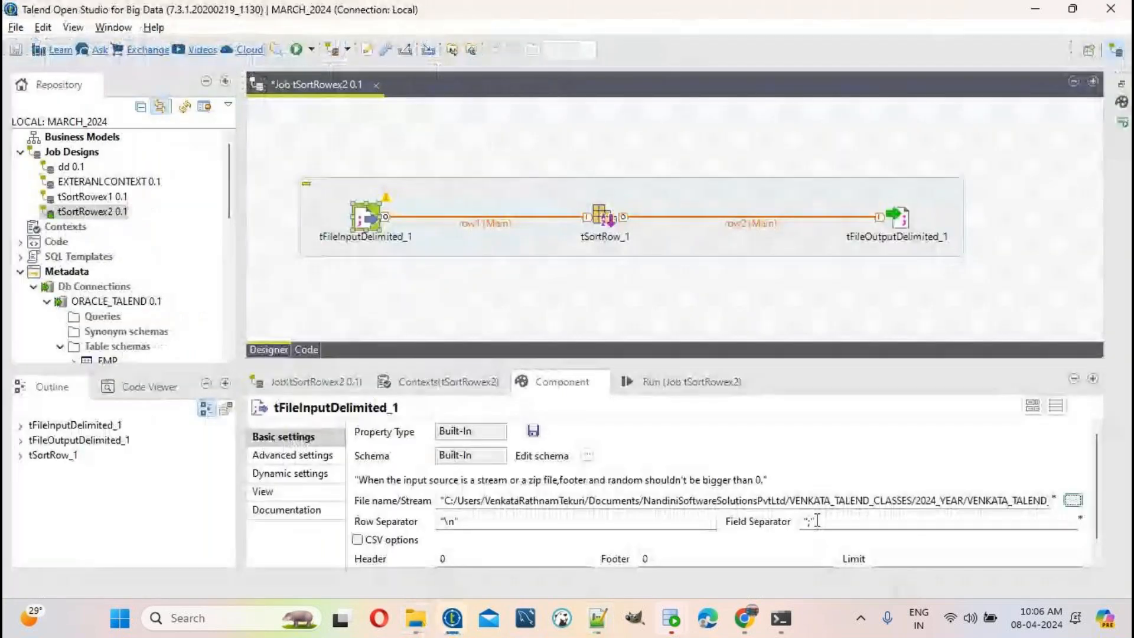
pyautogui.click(816, 521)
pyautogui.press('BackSpace')
pyautogui.write(',')
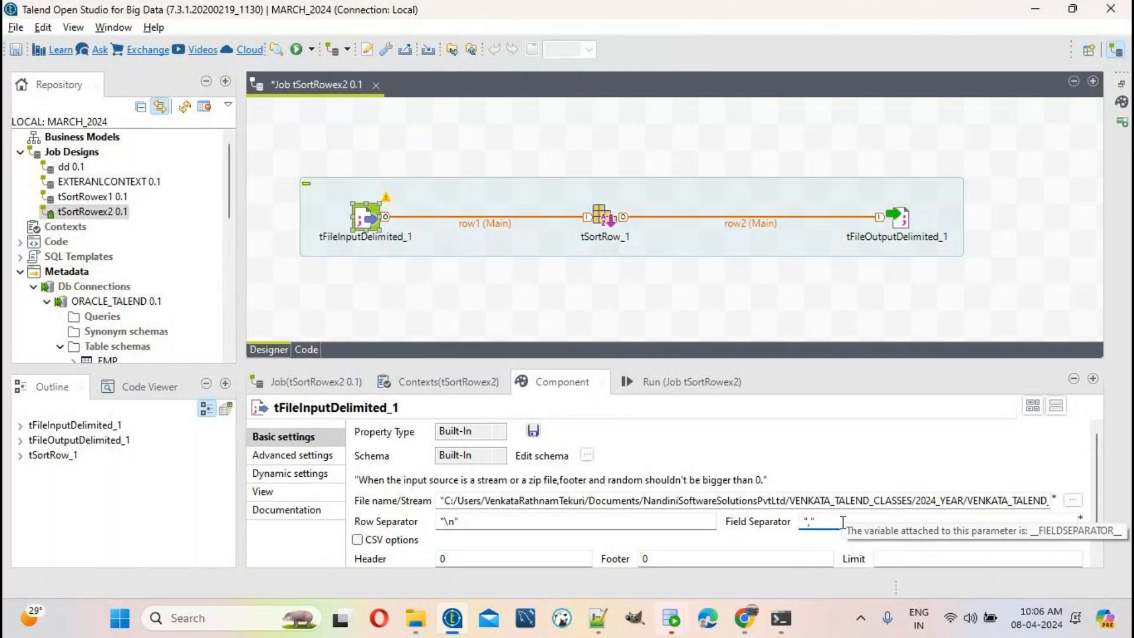
pyautogui.click(598, 618)
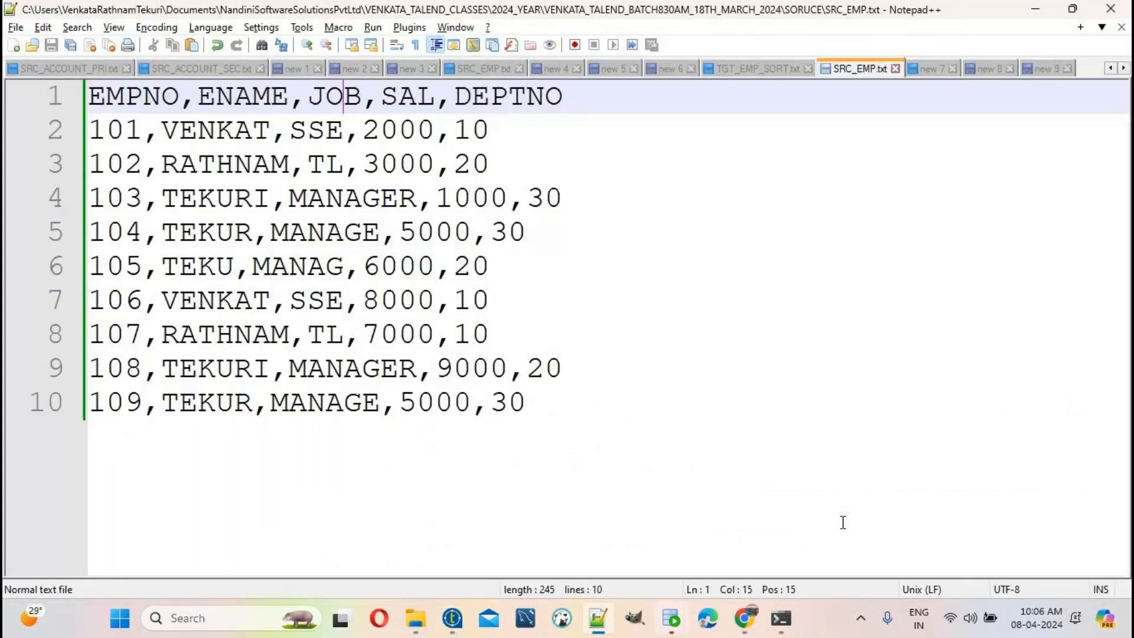
# Step: Check SRC_EMP.txt's header line and set the input's Header to 1
pyautogui.moveTo(663, 90); pyautogui.dragTo(6, 109)
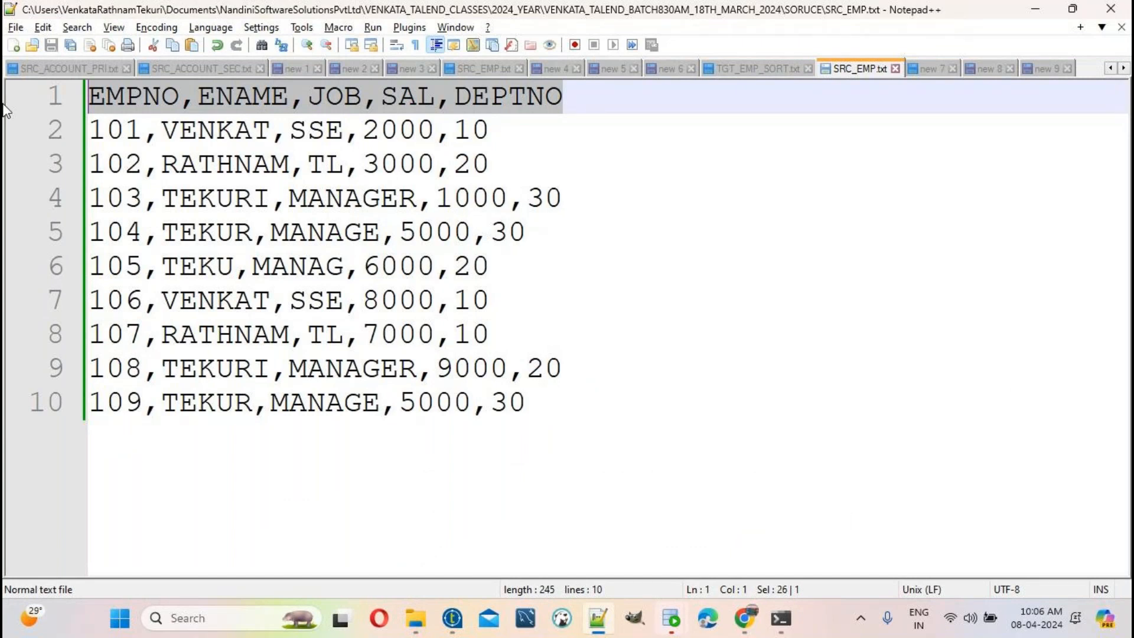
pyautogui.click(453, 618)
pyautogui.moveTo(462, 557); pyautogui.dragTo(410, 556)
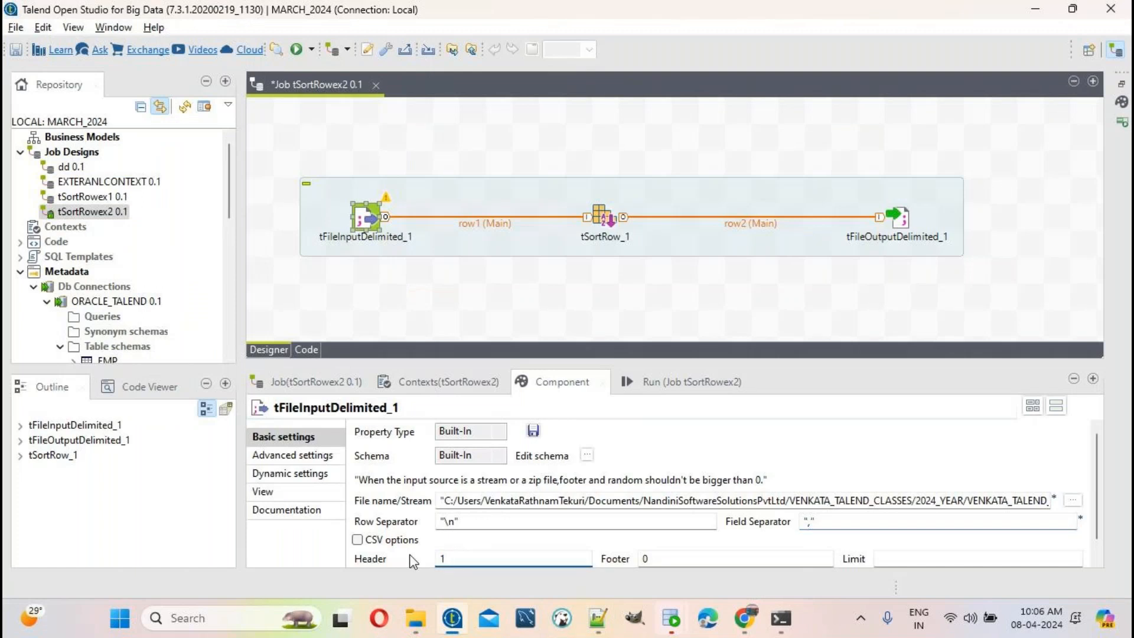
pyautogui.write('1')
# Step: Copy EMPNO from the file and add it as the first schema column
pyautogui.hotkey('alt', 'Tab')
pyautogui.doubleClick(141, 98)
pyautogui.hotkey('ctrl', 'c')
pyautogui.hotkey('alt', 'Tab')
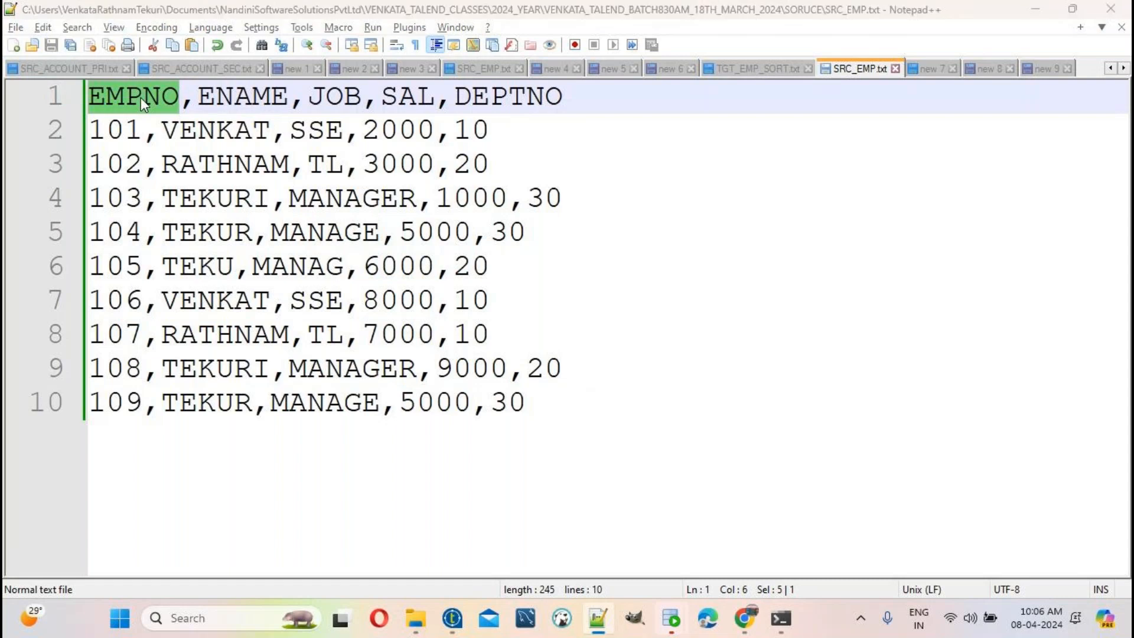
pyautogui.click(586, 455)
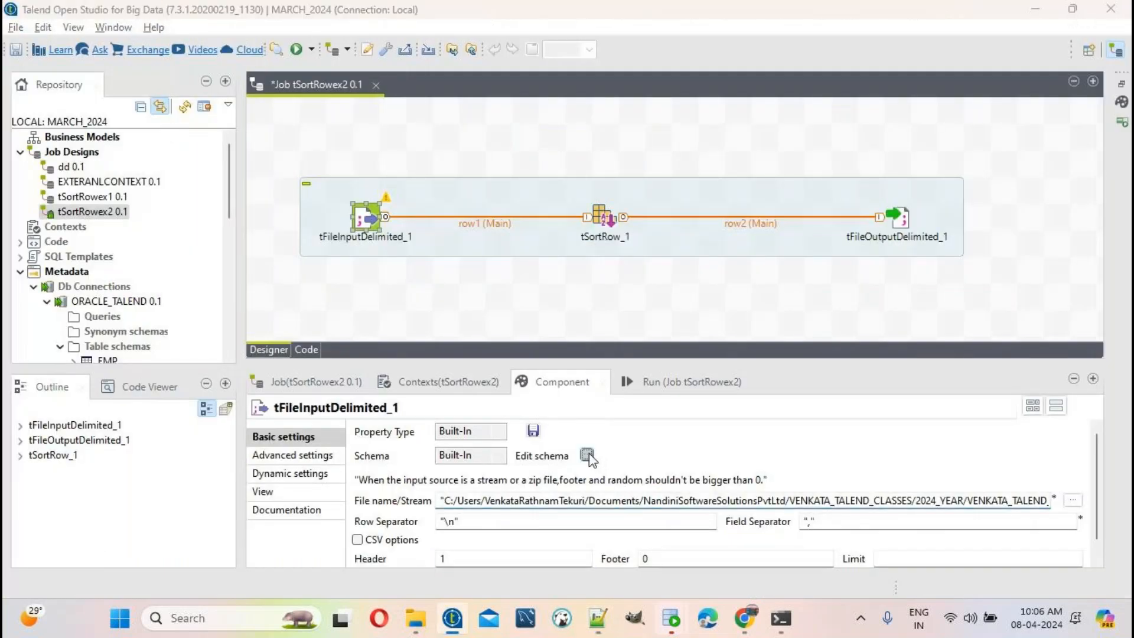
pyautogui.click(91, 331)
pyautogui.click(153, 140)
pyautogui.hotkey('ctrl', 'v')
pyautogui.hotkey('alt', 'Tab')
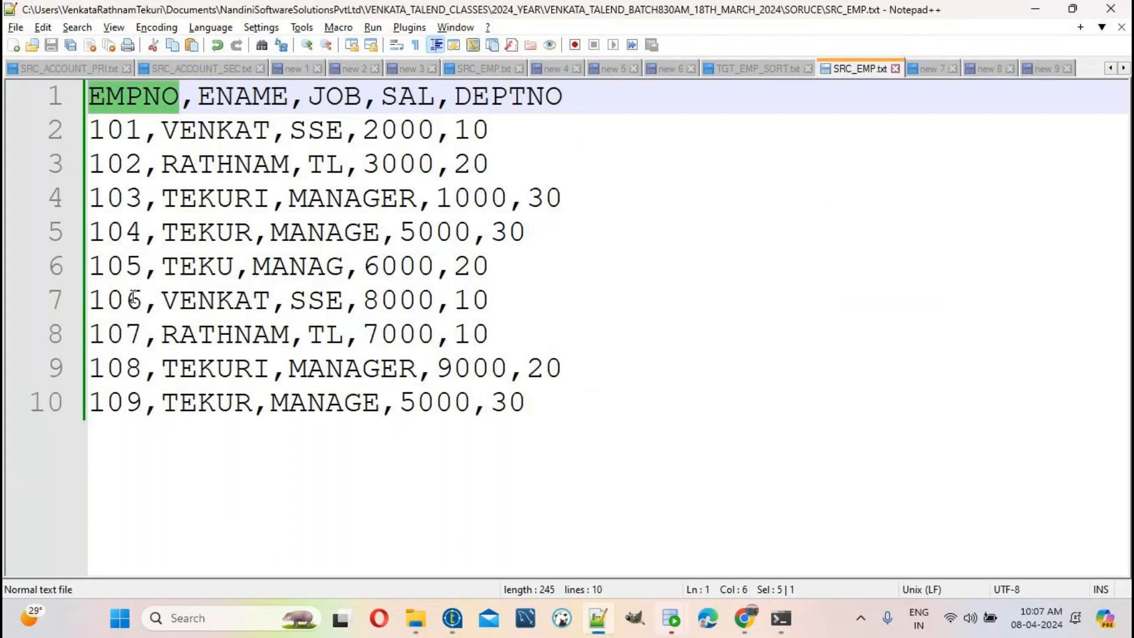
# Step: Make EMPNO an Integer column with length 5
pyautogui.hotkey('alt', 'Tab')
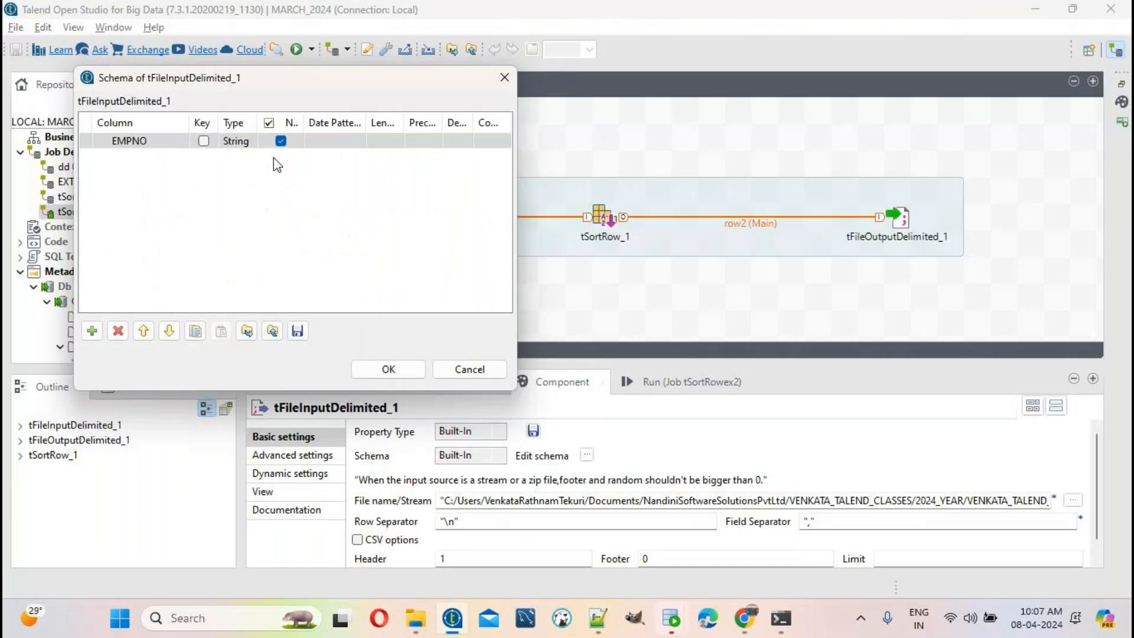
pyautogui.click(253, 147)
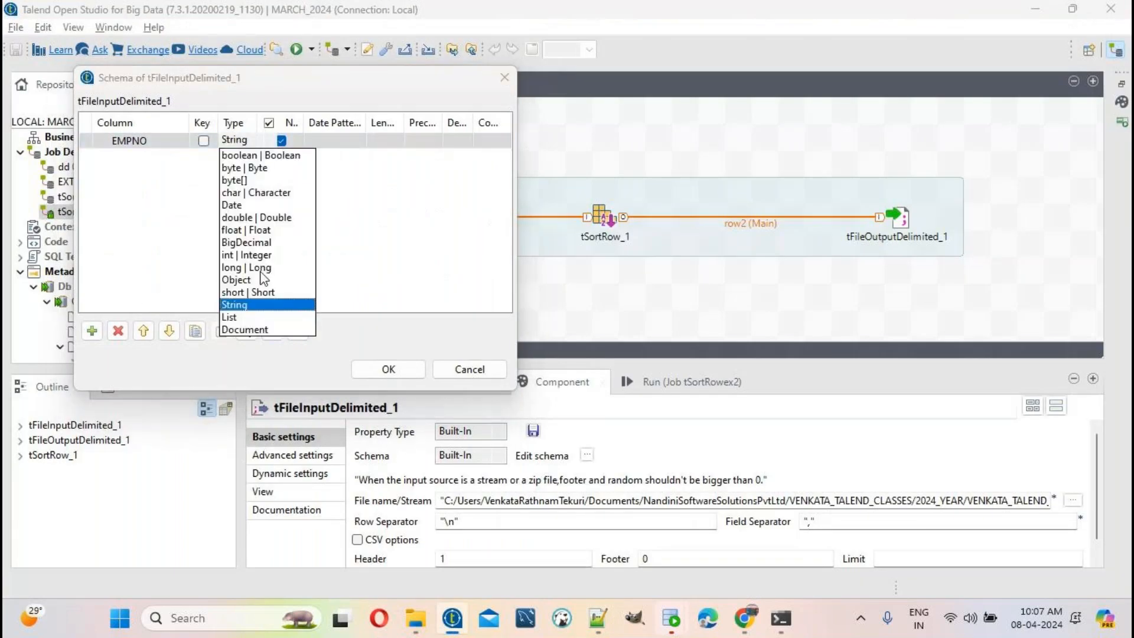
pyautogui.click(262, 257)
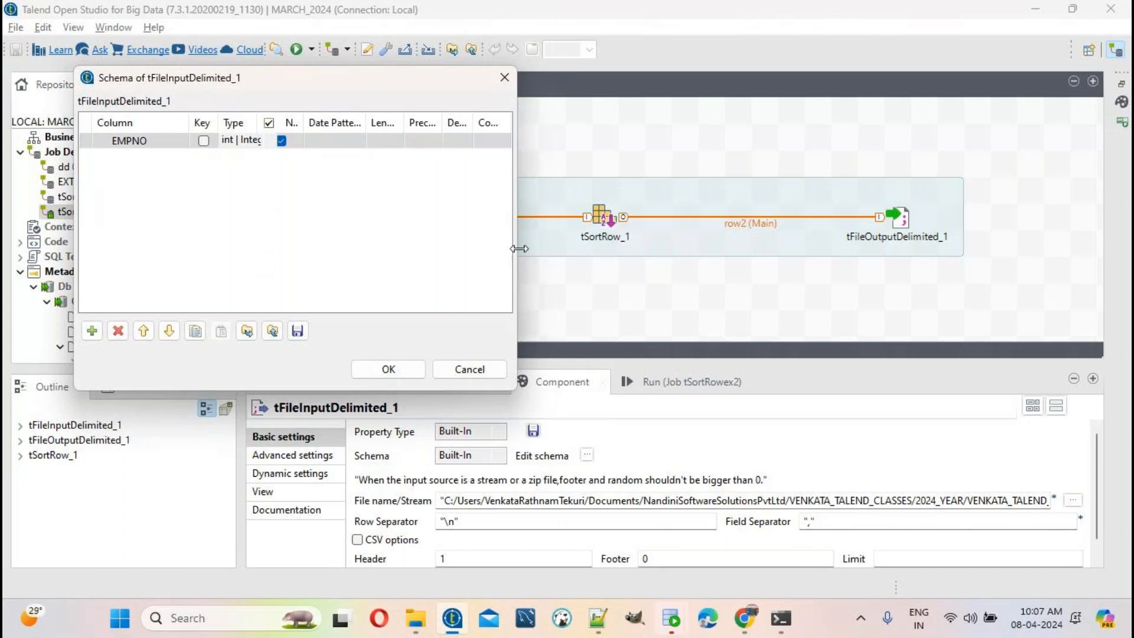
pyautogui.moveTo(518, 249); pyautogui.dragTo(909, 248)
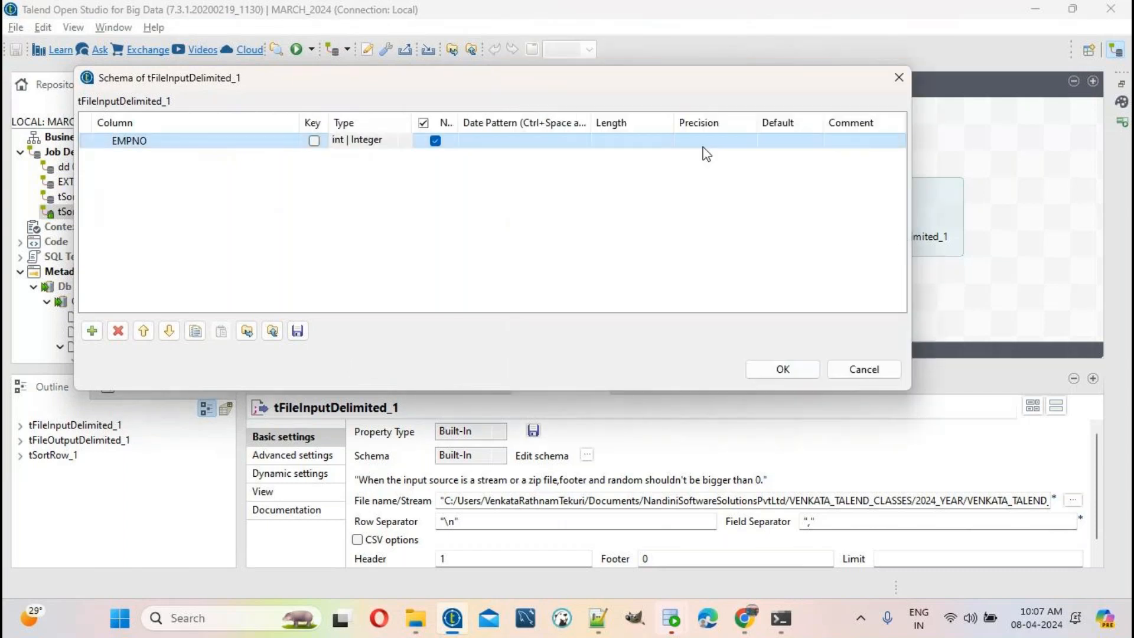
pyautogui.click(642, 143)
pyautogui.write('5')
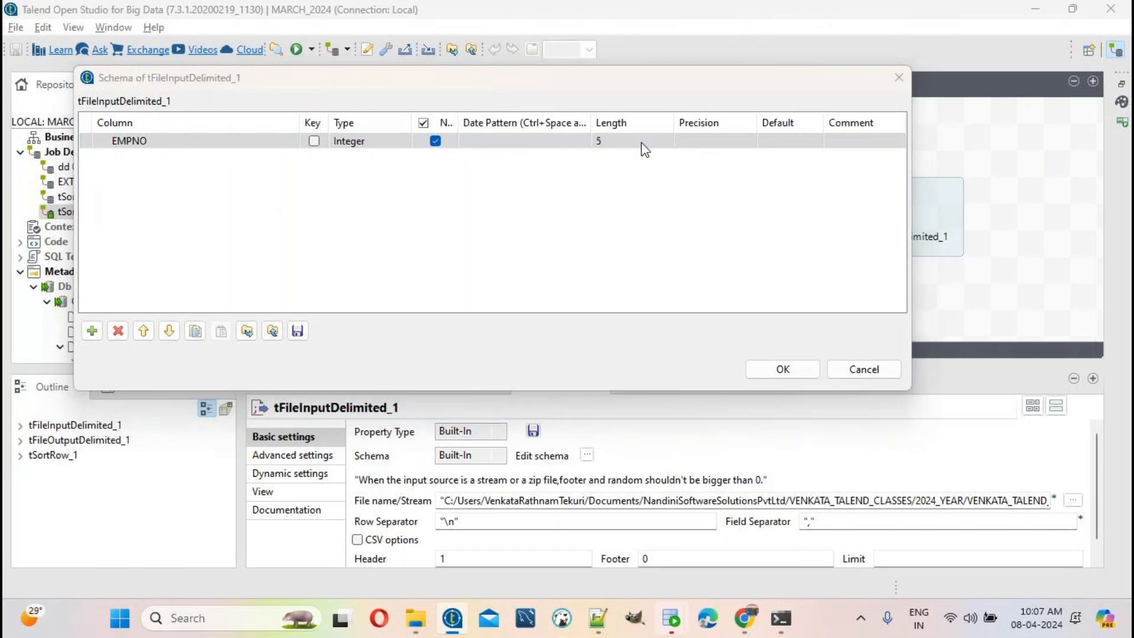
# Step: Add an ENAME column with length 25, copying the name from the file
pyautogui.hotkey('alt', 'Tab')
pyautogui.doubleClick(252, 96)
pyautogui.hotkey('ctrl', 'c')
pyautogui.hotkey('alt', 'Tab')
pyautogui.click(92, 331)
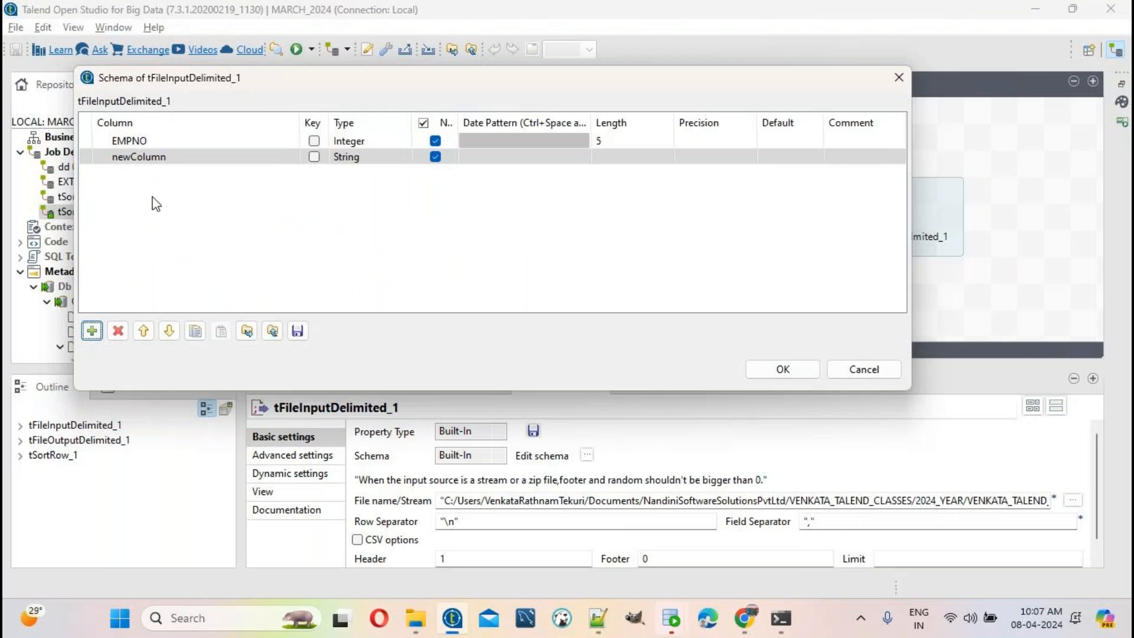
pyautogui.click(168, 157)
pyautogui.hotkey('ctrl', 'v')
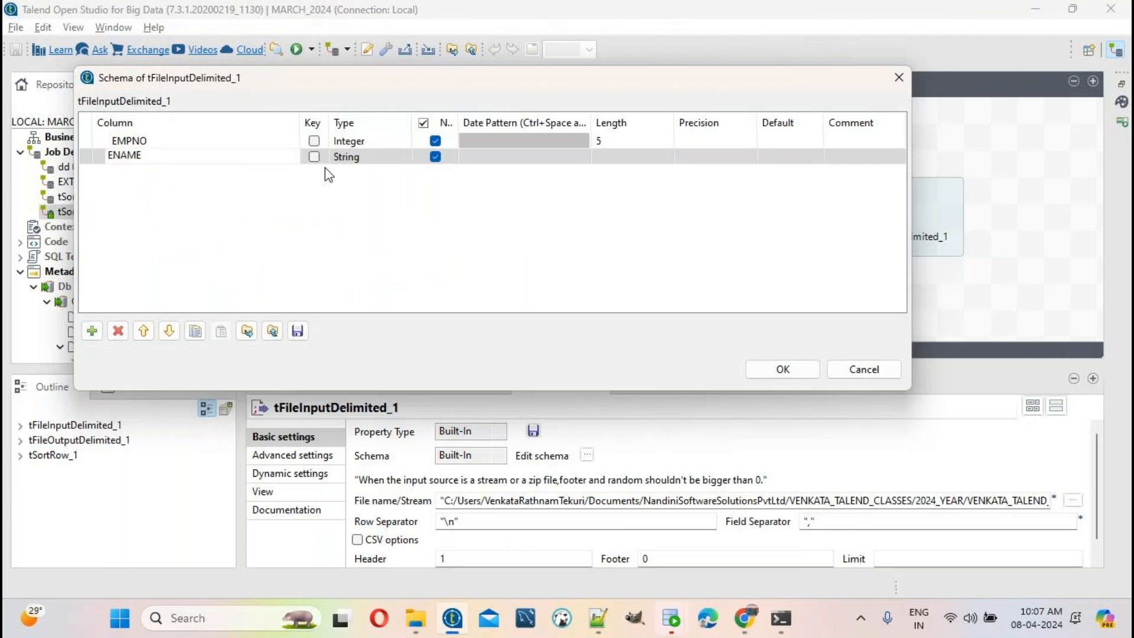
pyautogui.click(378, 158)
pyautogui.hotkey('alt', 'Tab')
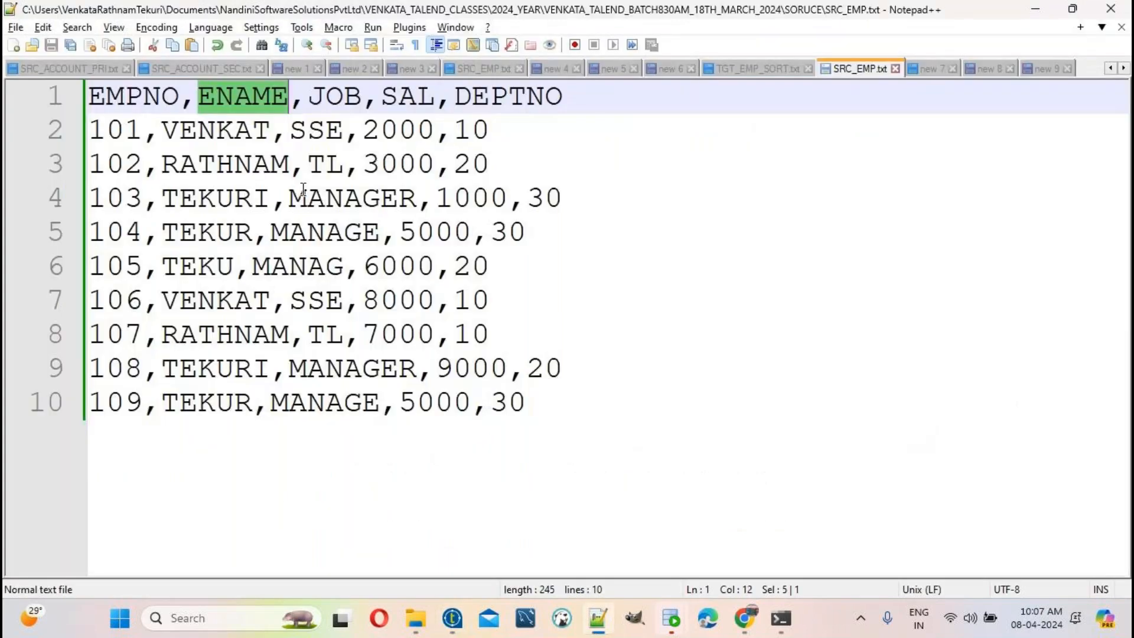
pyautogui.doubleClick(214, 131)
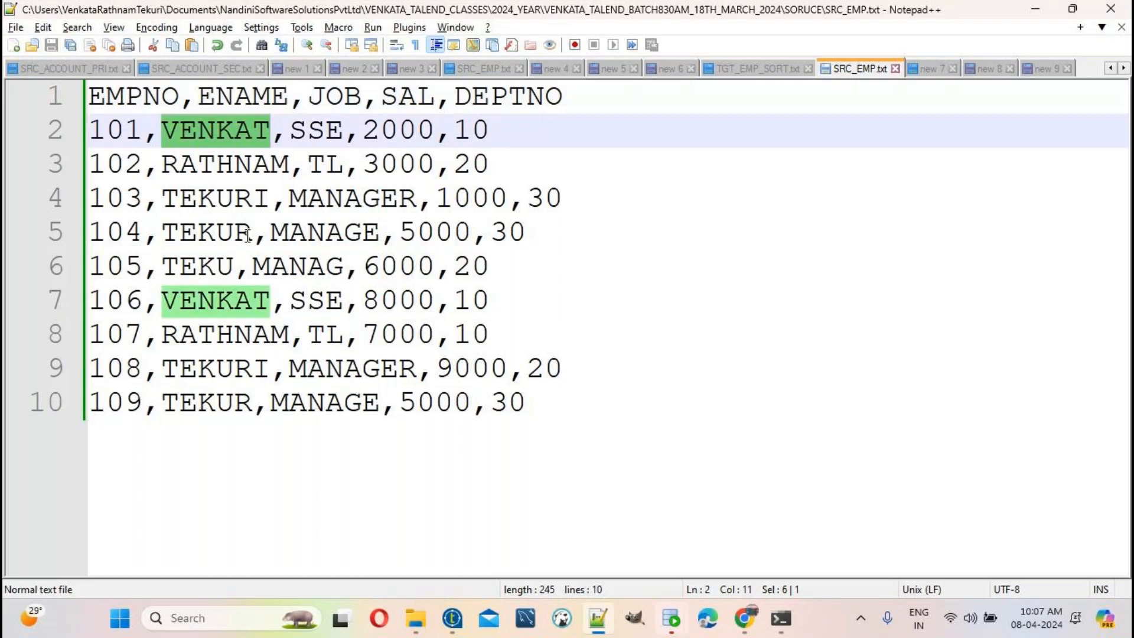
pyautogui.hotkey('alt', 'Tab')
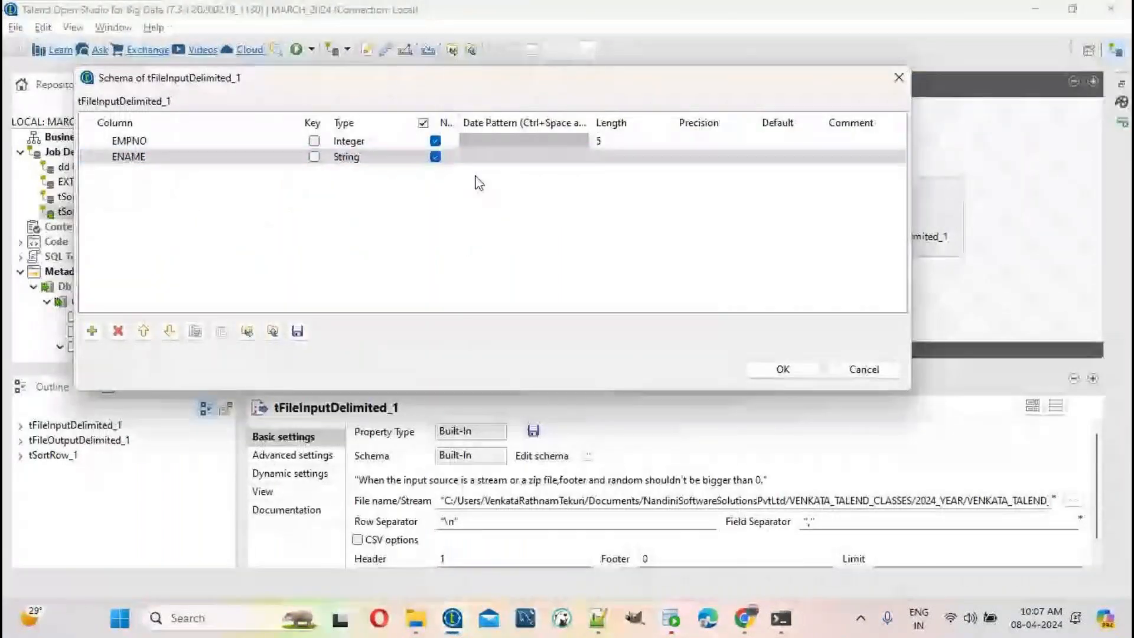
pyautogui.click(608, 158)
pyautogui.write('25')
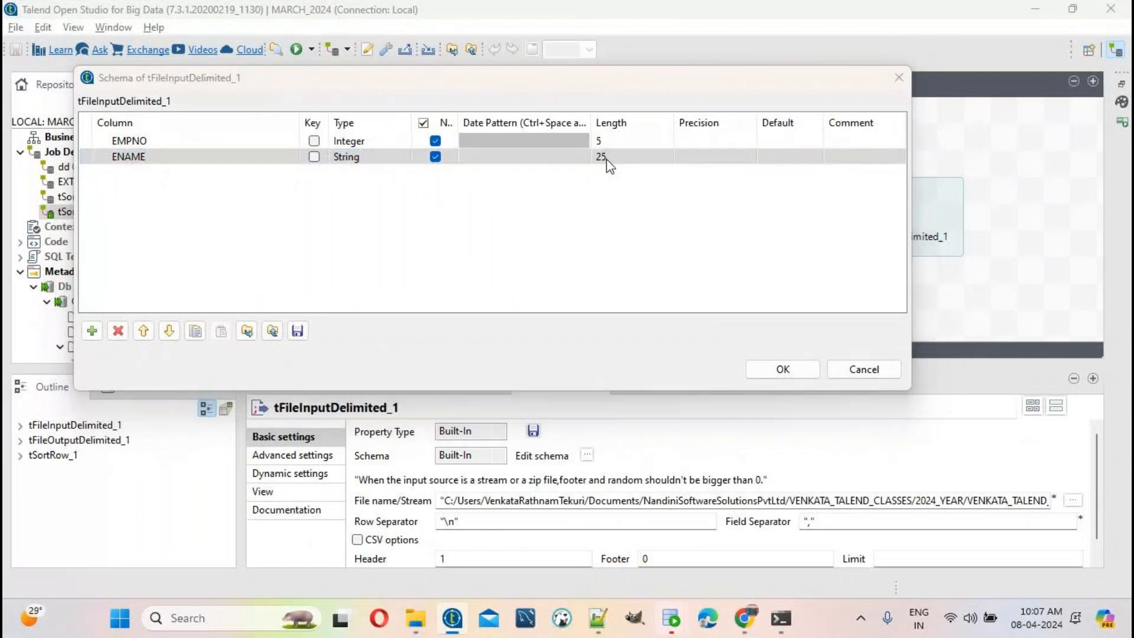
# Step: Add a JOB column with length 25, checking sample values in SRC_EMP.txt
pyautogui.hotkey('alt', 'Tab')
pyautogui.doubleClick(334, 97)
pyautogui.hotkey('ctrl', 'c')
pyautogui.hotkey('alt', 'Tab')
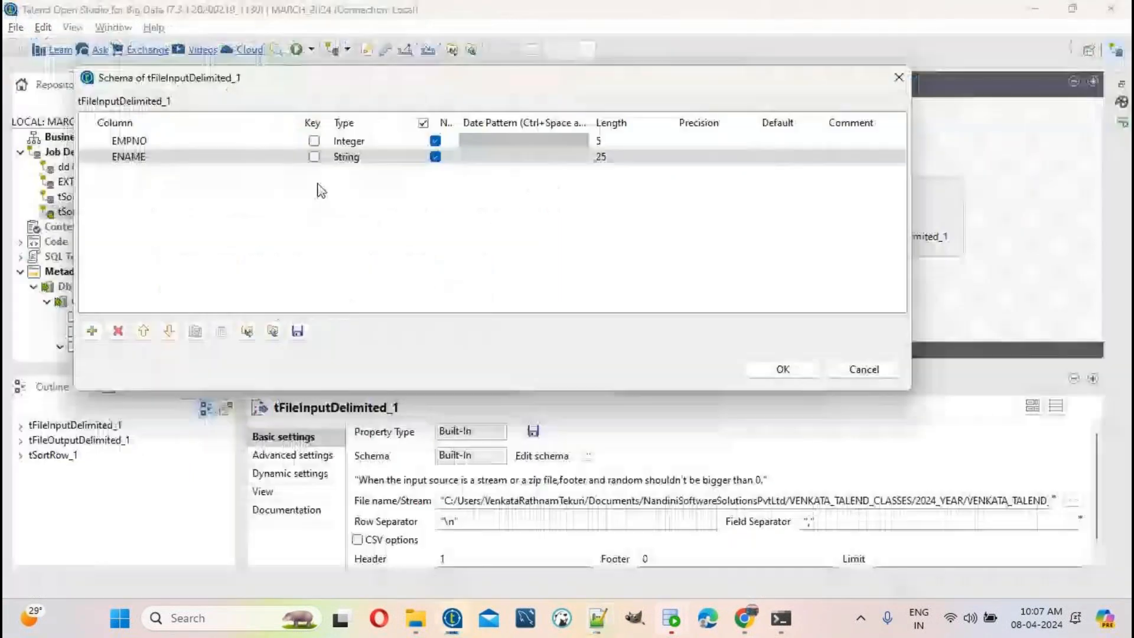
pyautogui.click(92, 331)
pyautogui.click(172, 170)
pyautogui.hotkey('ctrl', 'v')
pyautogui.hotkey('alt', 'Tab')
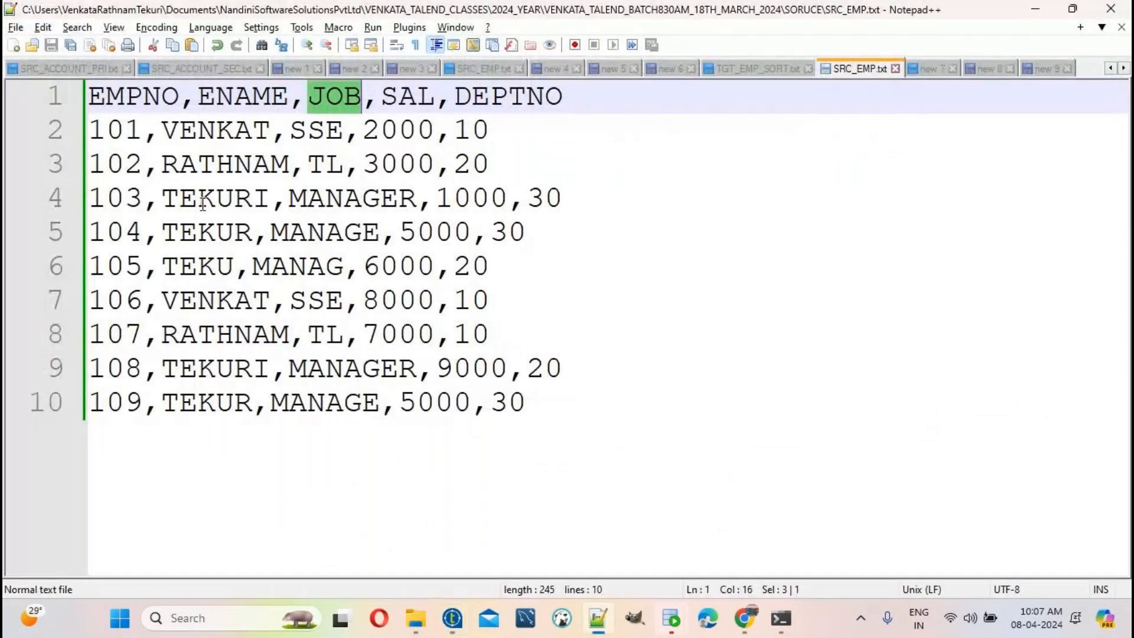
pyautogui.click(327, 129)
pyautogui.doubleClick(327, 129)
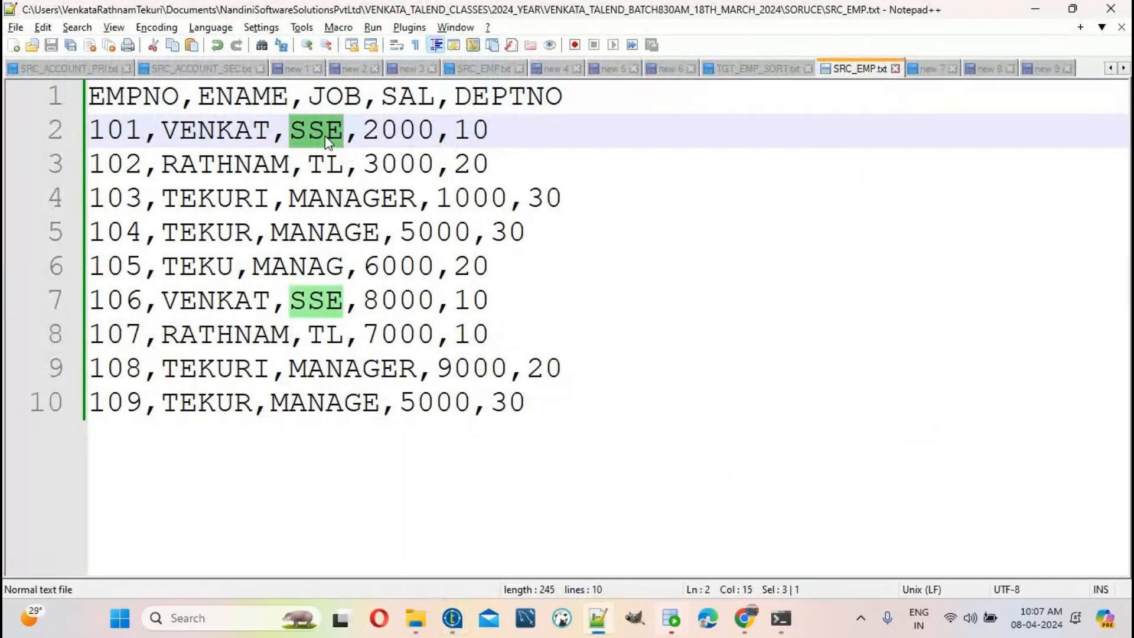
pyautogui.hotkey('alt', 'Tab')
pyautogui.click(599, 172)
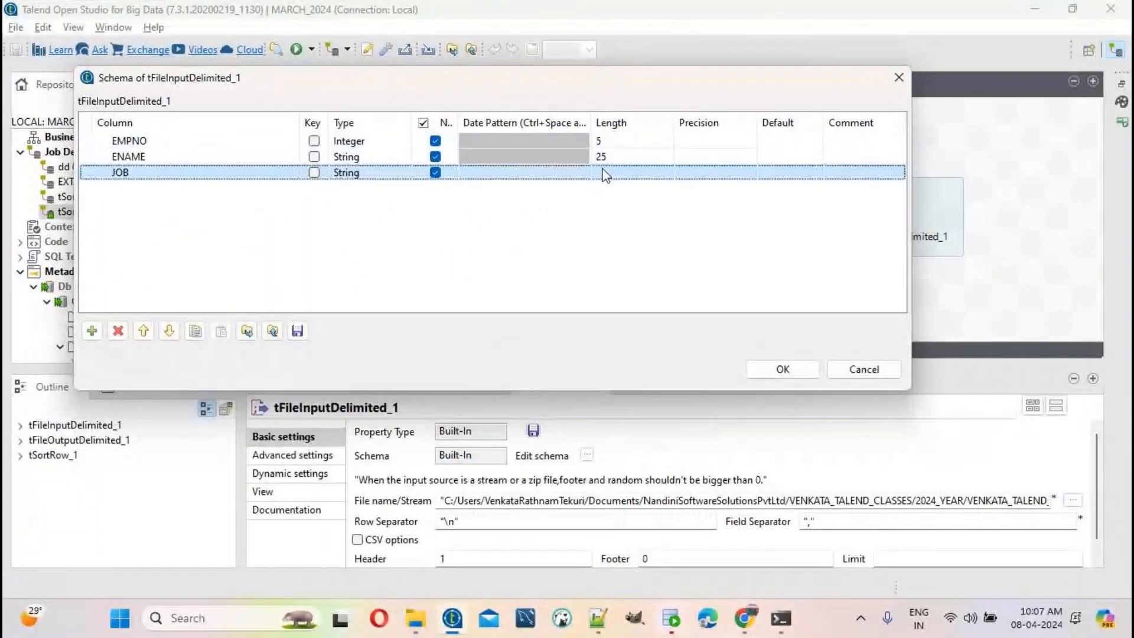
pyautogui.write('25')
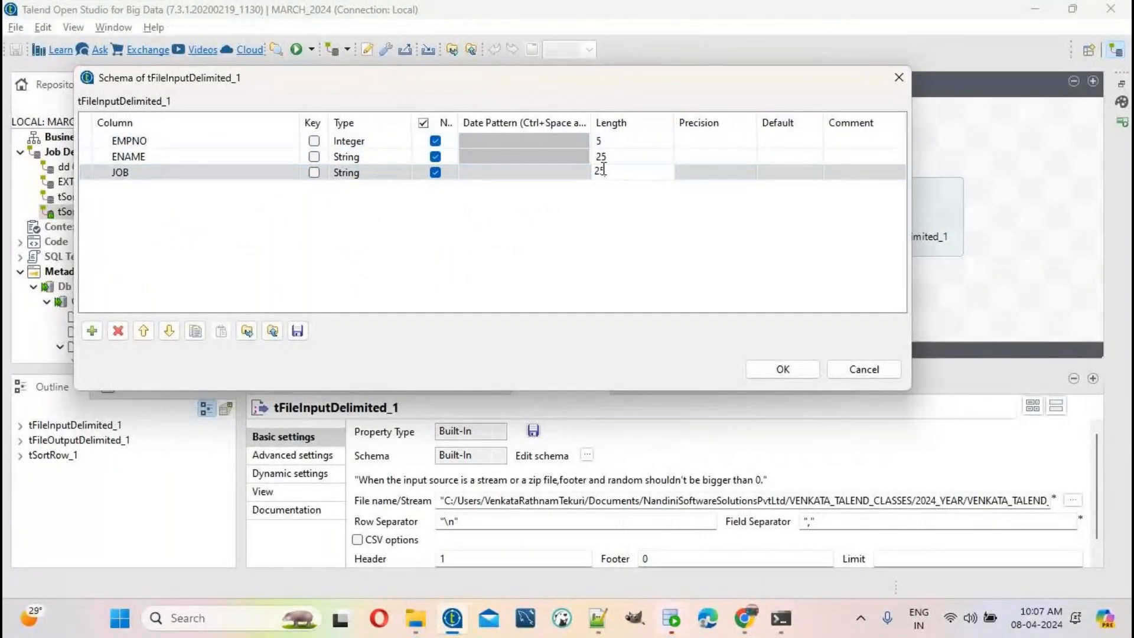
pyautogui.hotkey('alt', 'Tab')
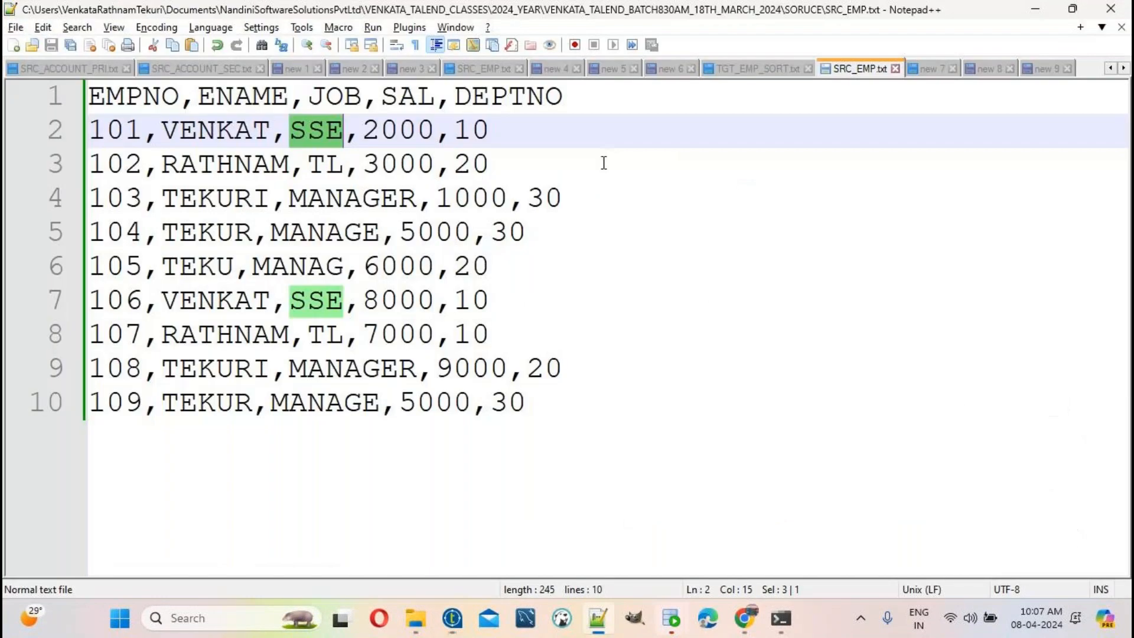
pyautogui.doubleClick(405, 98)
pyautogui.hotkey('ctrl', 'c')
pyautogui.hotkey('alt', 'Tab')
# Step: Add SAL as an Integer column with length 6
pyautogui.click(92, 331)
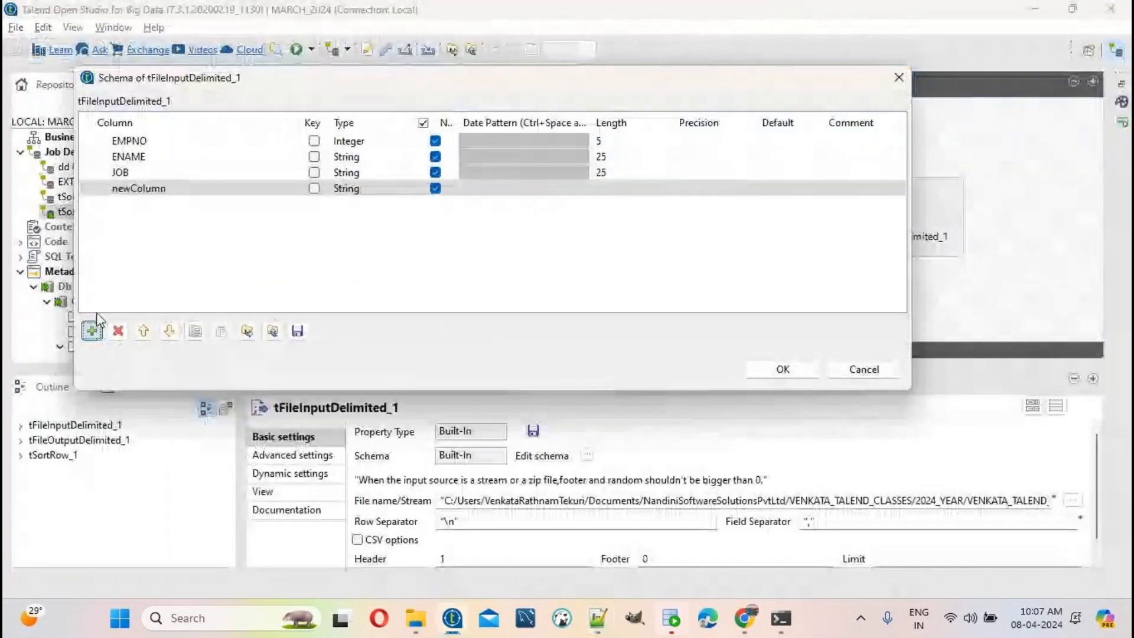
pyautogui.click(139, 187)
pyautogui.hotkey('ctrl', 'v')
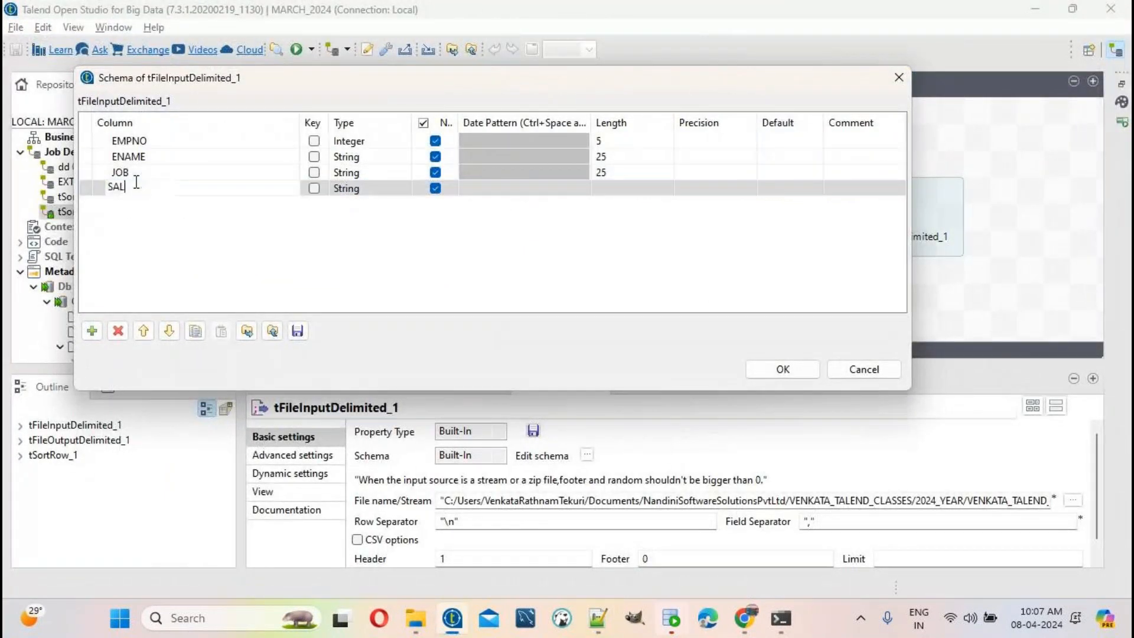
pyautogui.hotkey('alt', 'Tab')
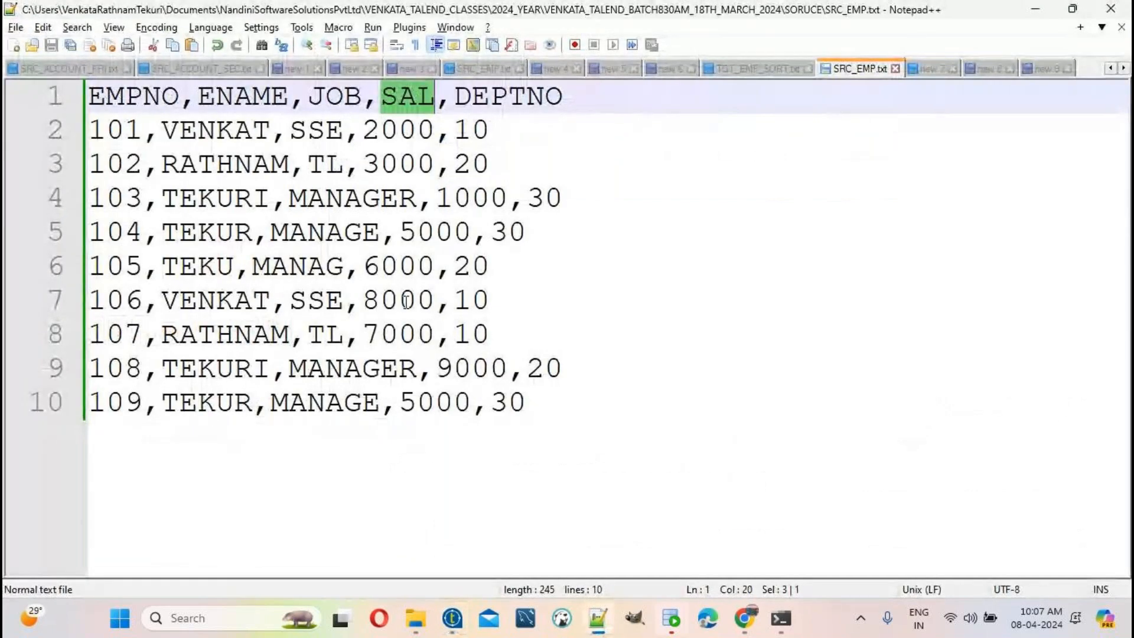
pyautogui.hotkey('alt', 'Tab')
pyautogui.click(384, 192)
pyautogui.click(384, 189)
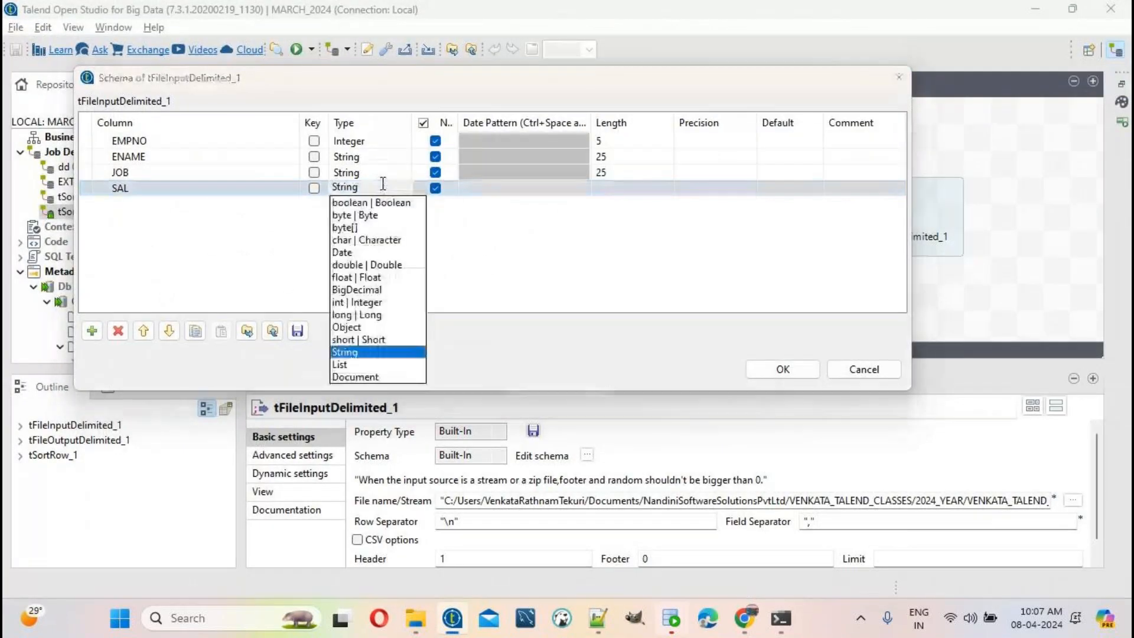
pyautogui.click(378, 306)
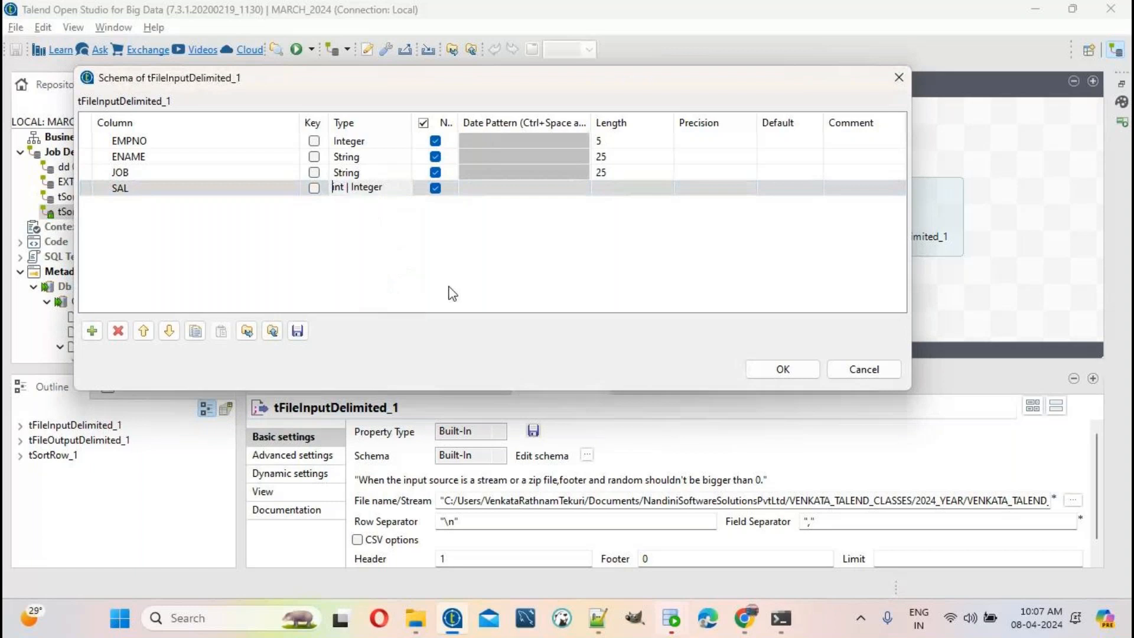
pyautogui.click(611, 186)
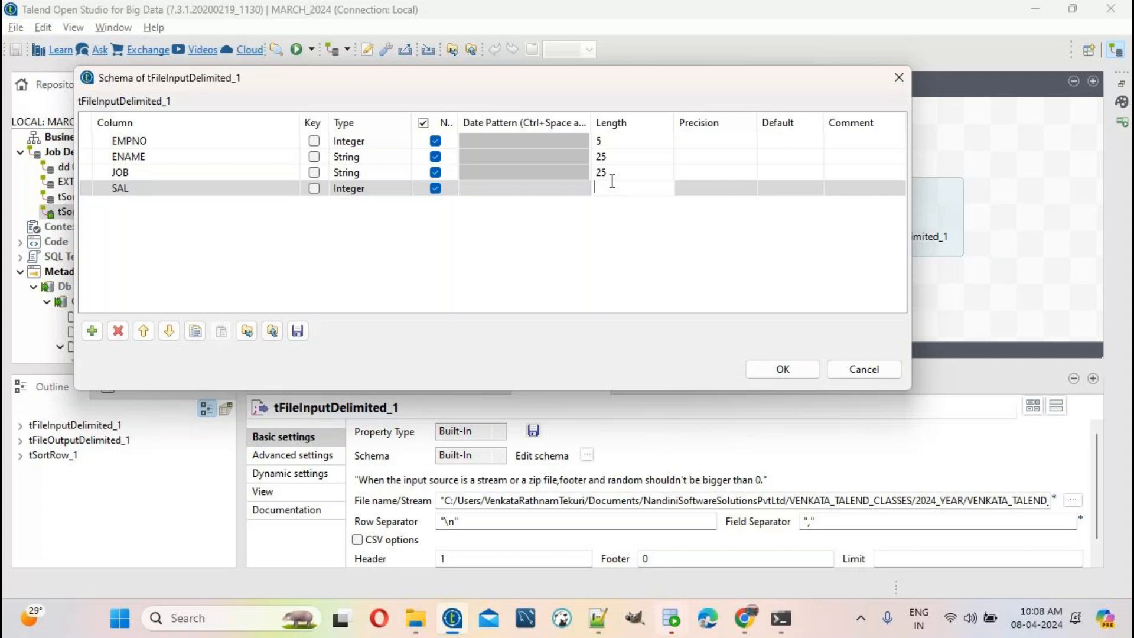
pyautogui.hotkey('alt', 'Tab')
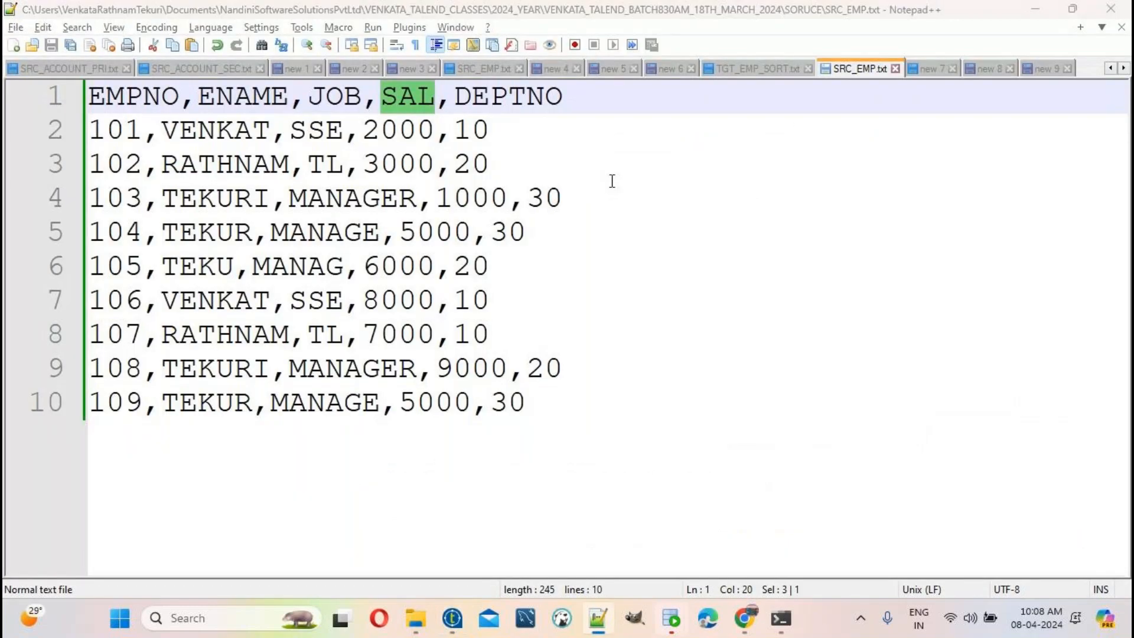
pyautogui.hotkey('alt', 'Tab')
pyautogui.click(615, 188)
pyautogui.write('6')
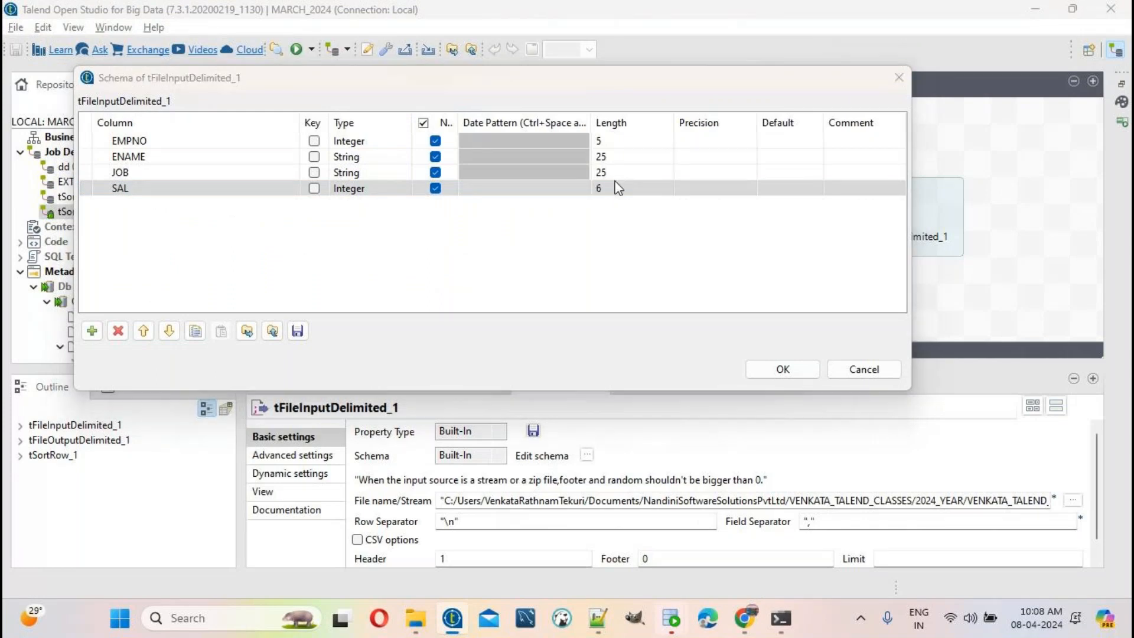
# Step: Add DEPTNO as an Integer column with length 5
pyautogui.hotkey('alt', 'Tab')
pyautogui.doubleClick(526, 105)
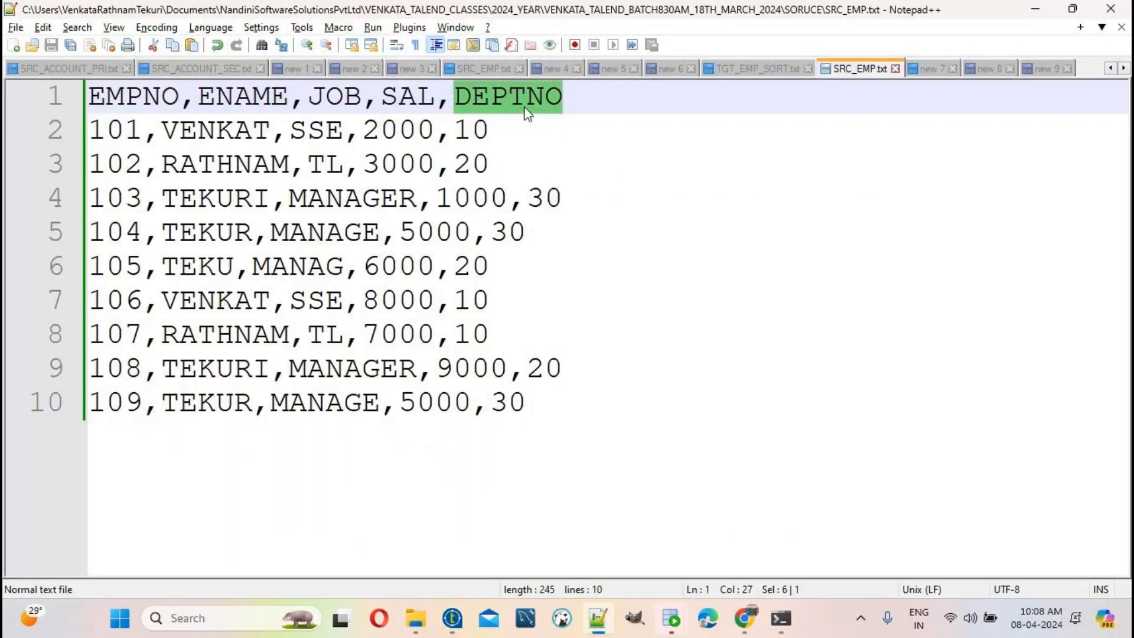
pyautogui.hotkey('ctrl', 'c')
pyautogui.hotkey('alt', 'Tab')
pyautogui.click(91, 331)
pyautogui.click(151, 204)
pyautogui.hotkey('ctrl', 'v')
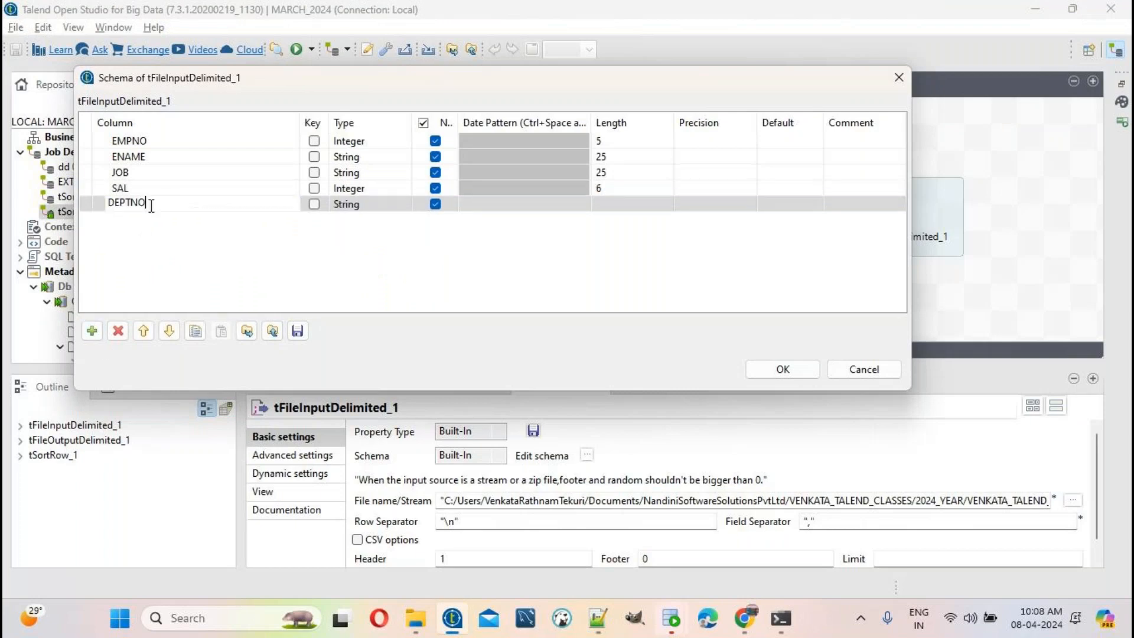
pyautogui.click(367, 203)
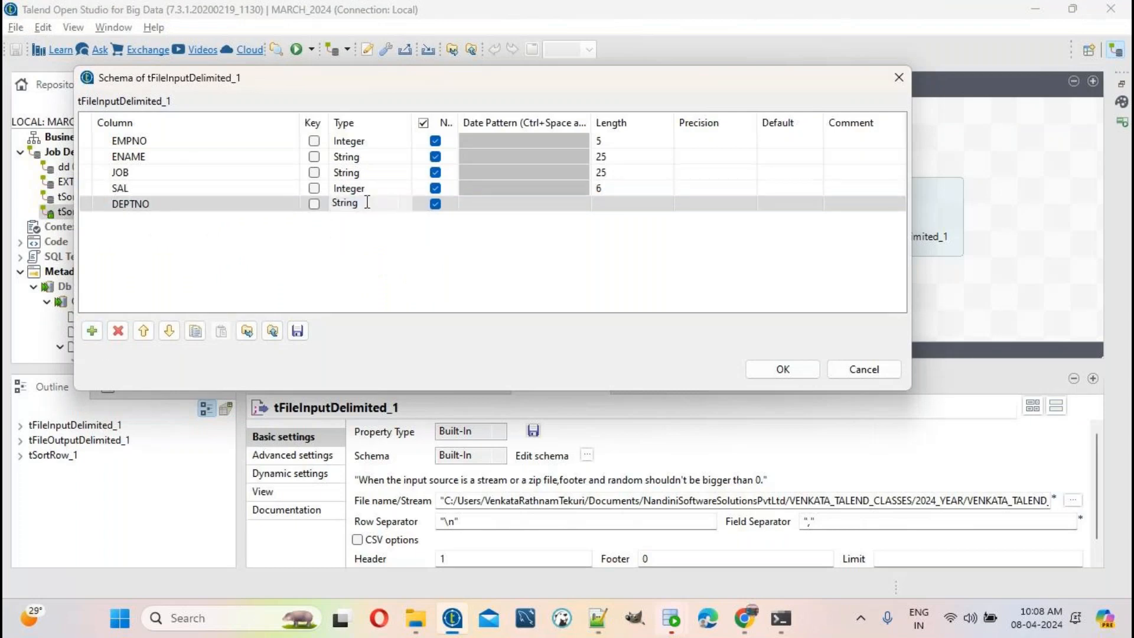
pyautogui.click(367, 203)
pyautogui.click(372, 321)
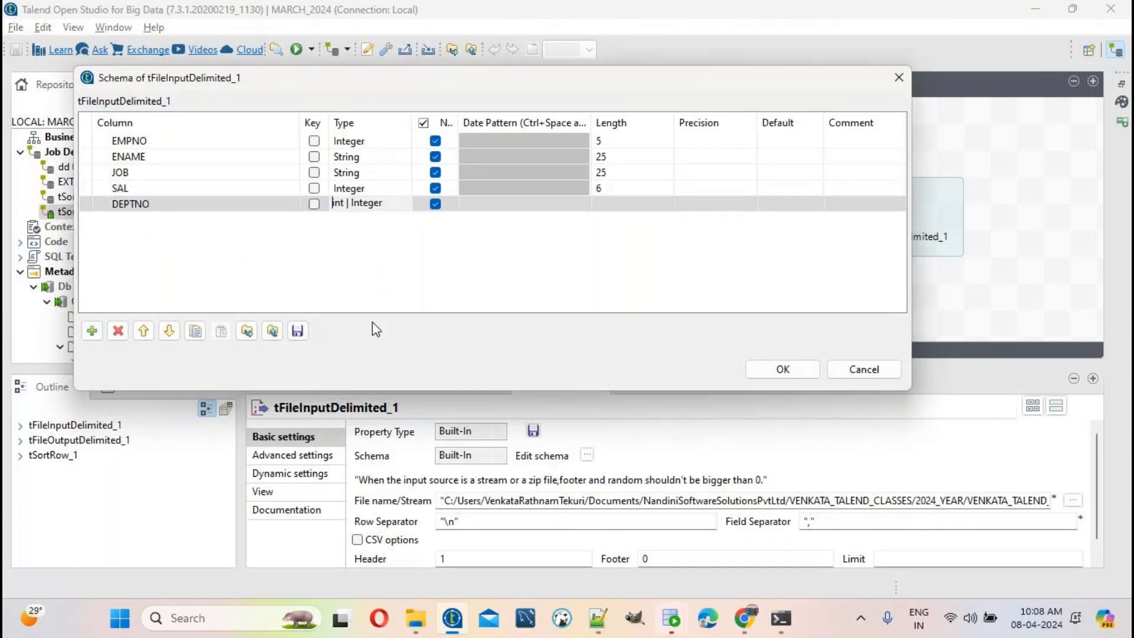
pyautogui.click(372, 210)
pyautogui.hotkey('alt', 'Tab')
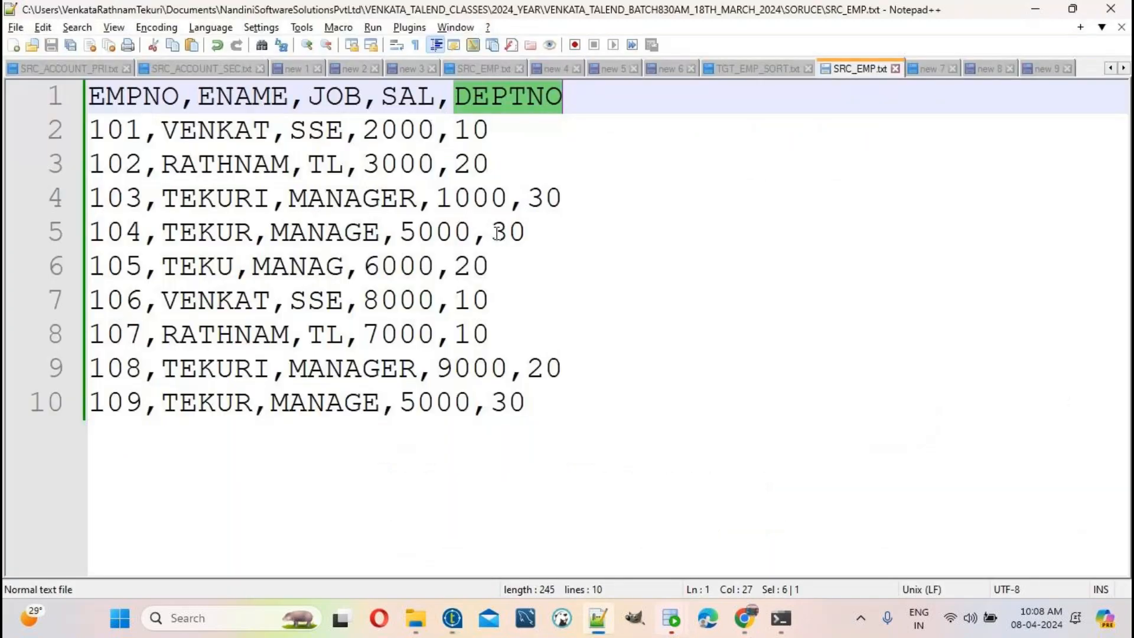
pyautogui.doubleClick(482, 131)
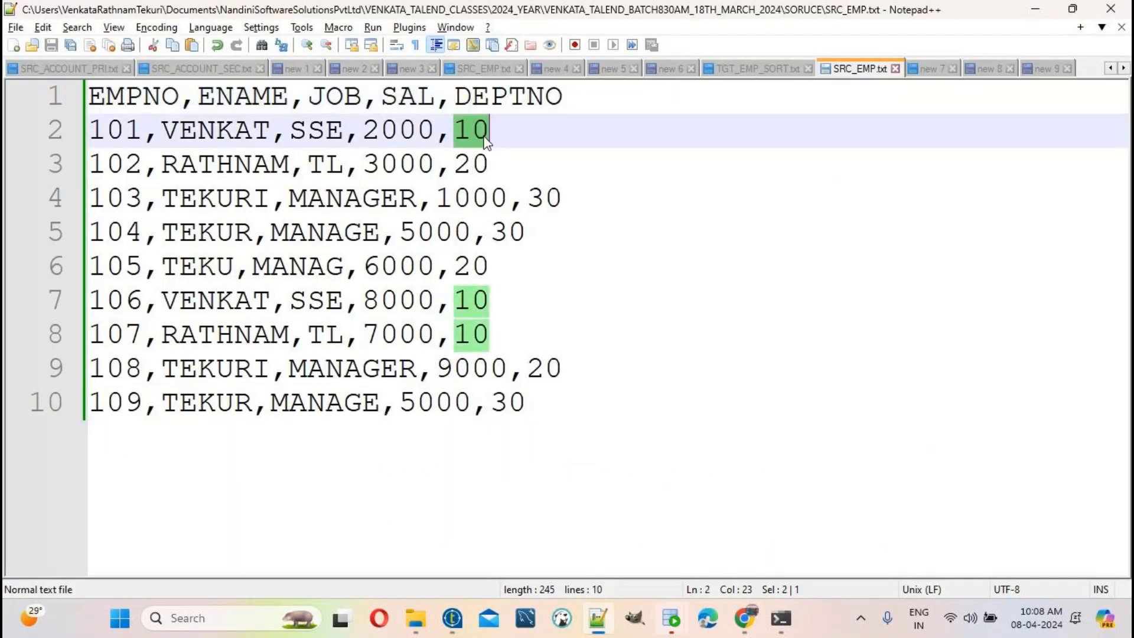
pyautogui.hotkey('alt', 'Tab')
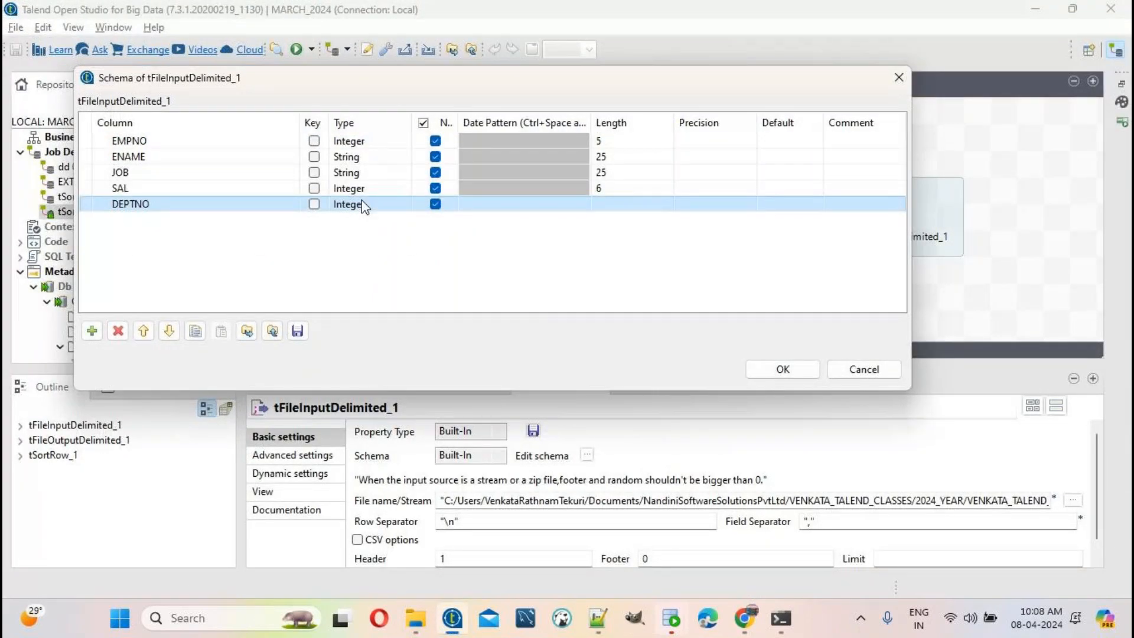
pyautogui.click(616, 204)
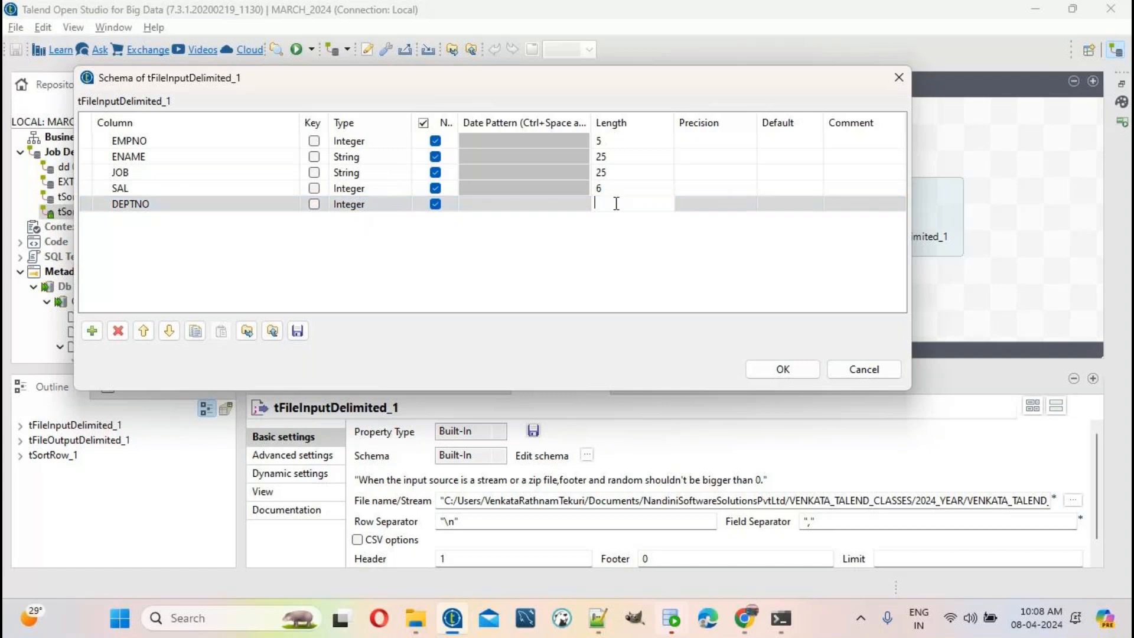
pyautogui.write('5')
# Step: Save the input schema and give tSortRow_1 an EMPNO numeric ascending sort criterion
pyautogui.click(767, 368)
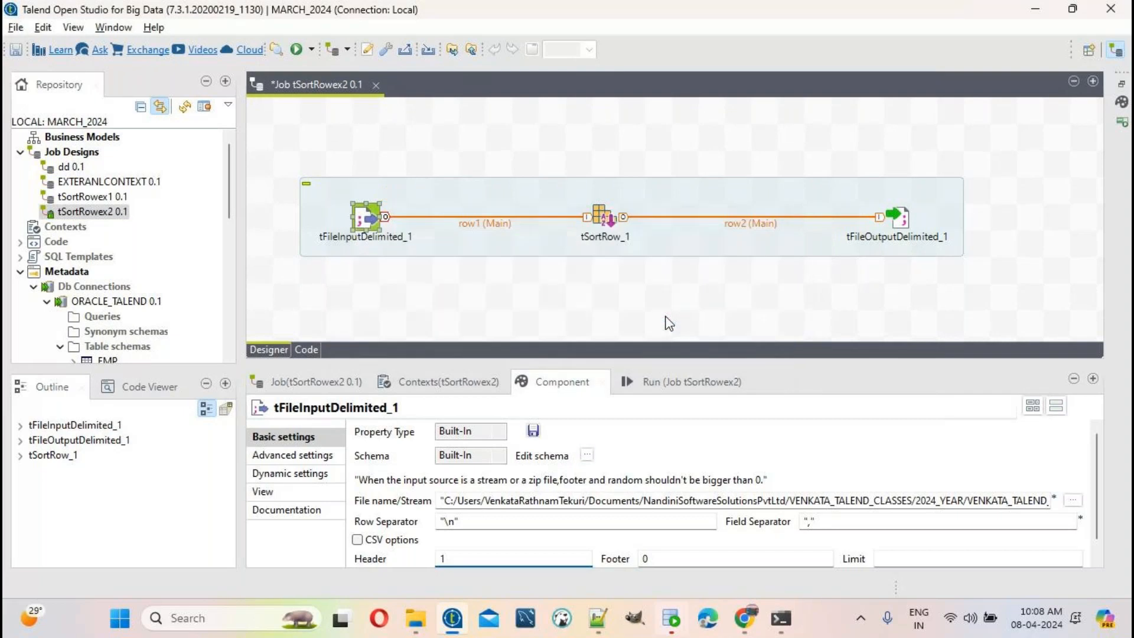
pyautogui.click(611, 221)
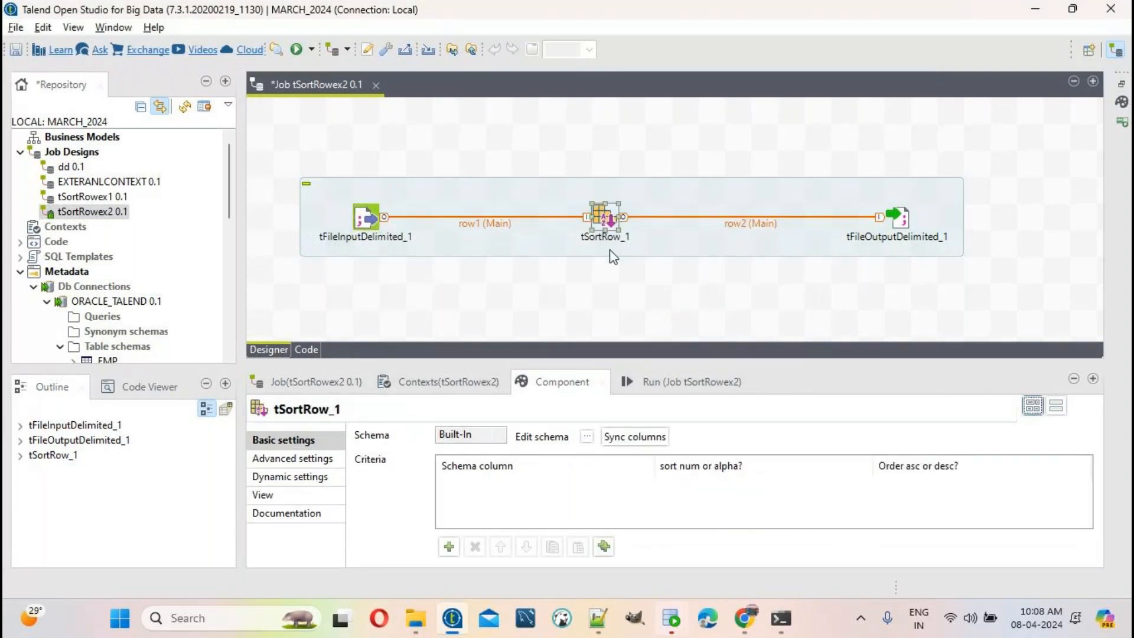
pyautogui.click(448, 547)
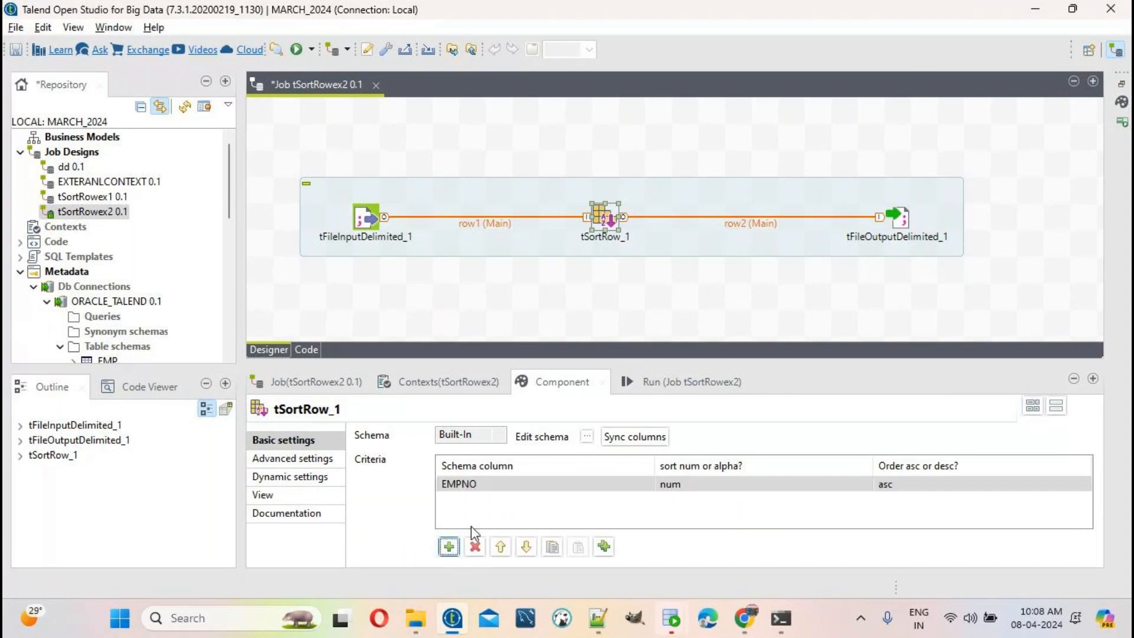
pyautogui.click(518, 483)
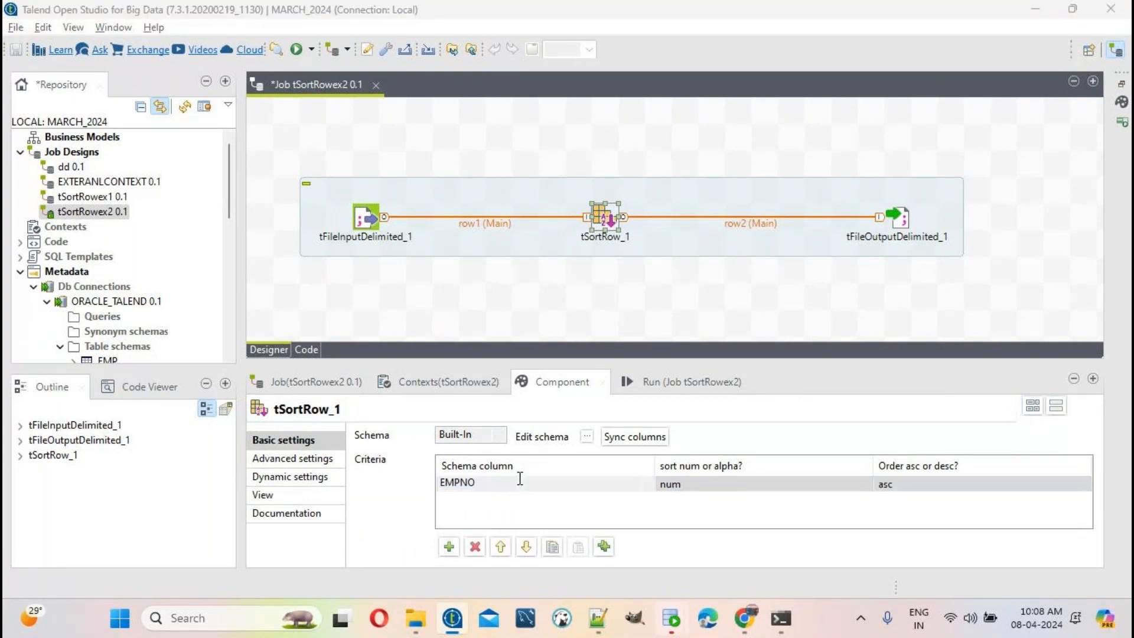
pyautogui.click(508, 483)
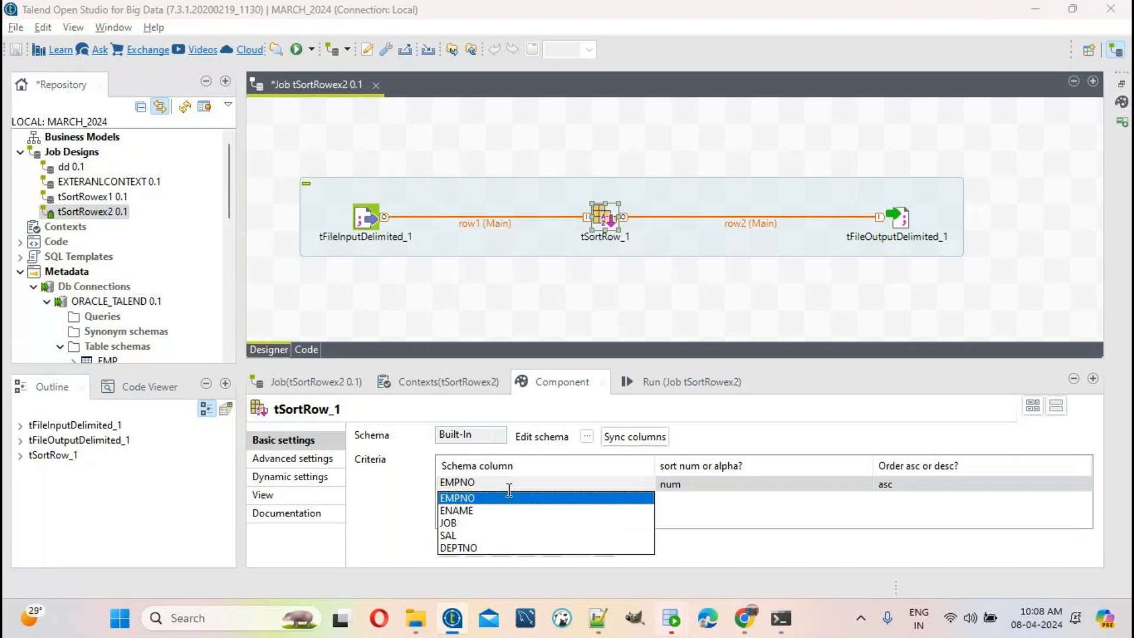
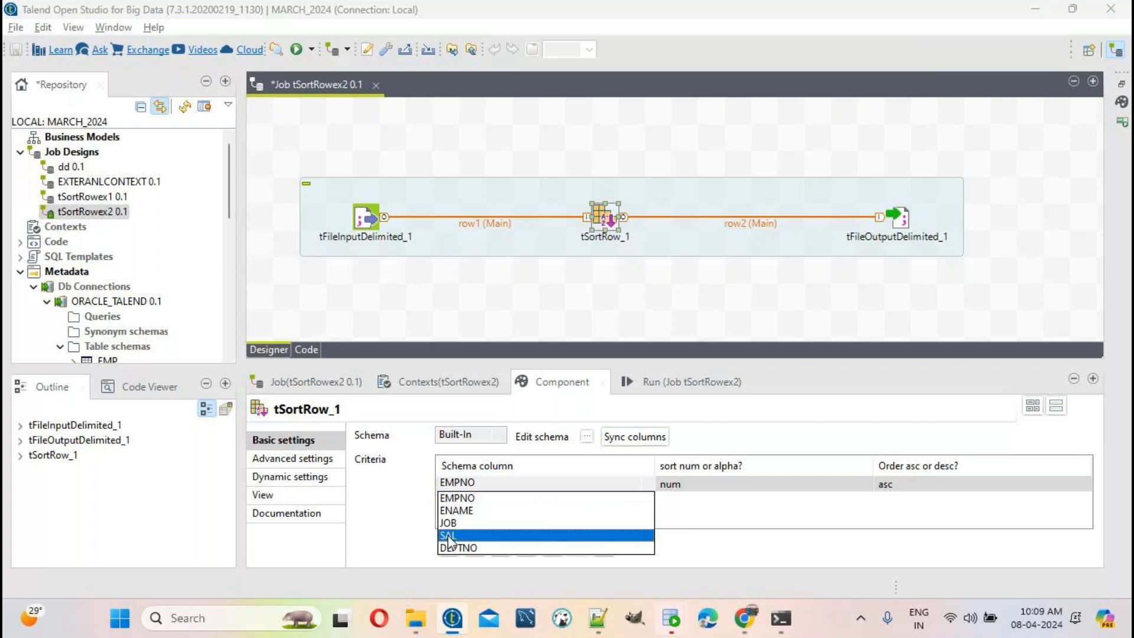
# Step: Change tSortRow_1's sort column from EMPNO to SAL, keeping num and asc
pyautogui.click(449, 538)
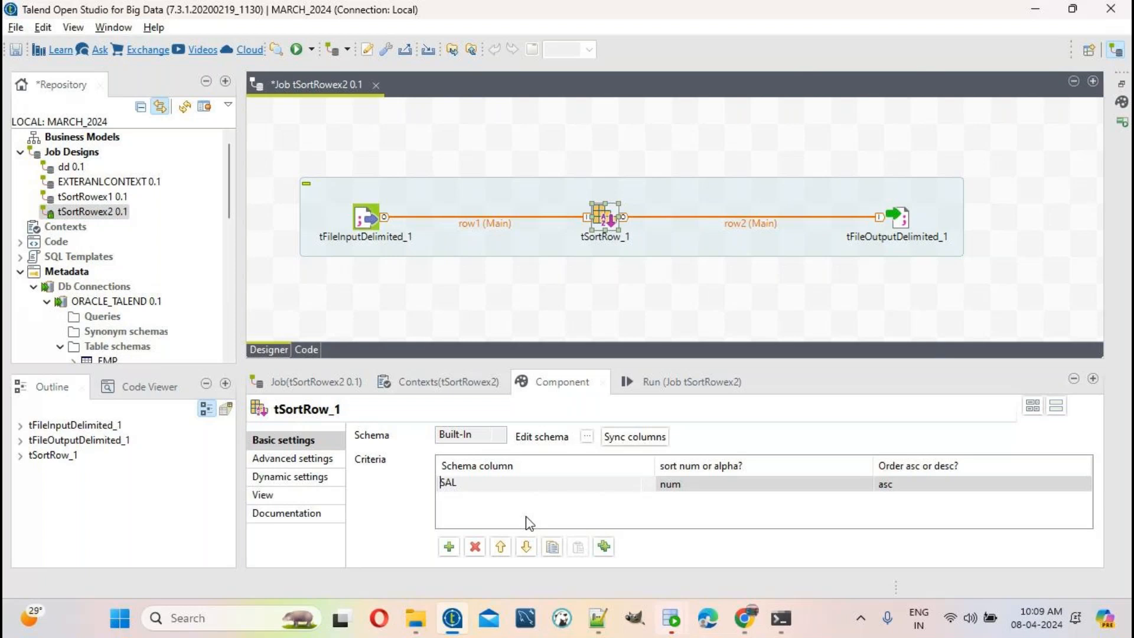
# Step: Point tFileOutputDelimited_1 to a new TGT_EMP_SORT_ASC.txt in the batch's TARGET folder
pyautogui.click(903, 222)
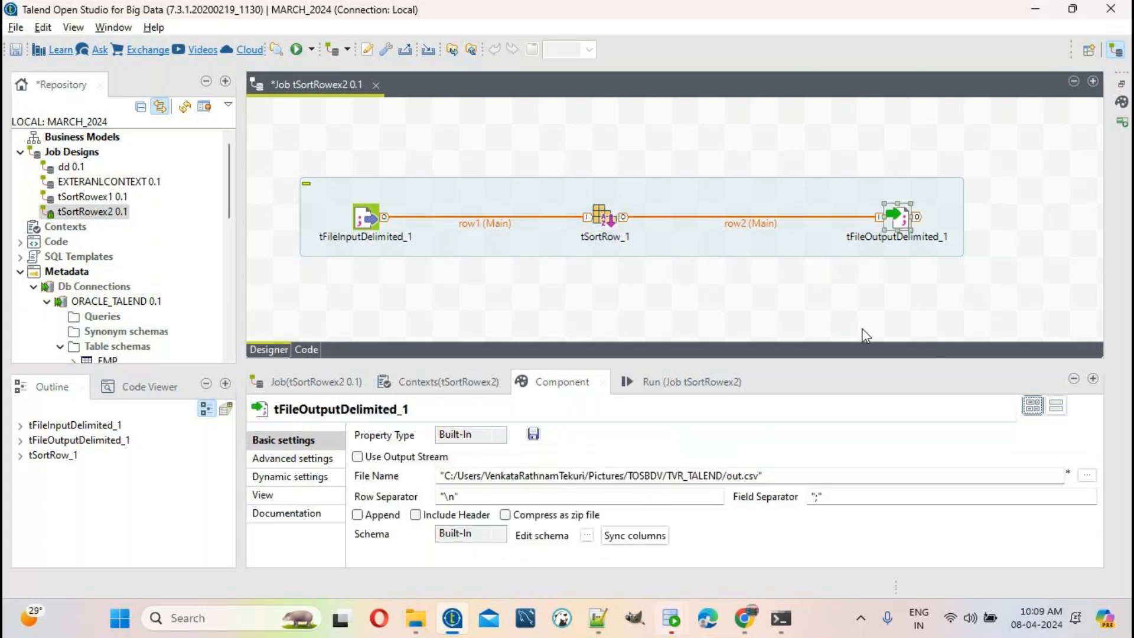
pyautogui.moveTo(767, 476); pyautogui.dragTo(157, 499)
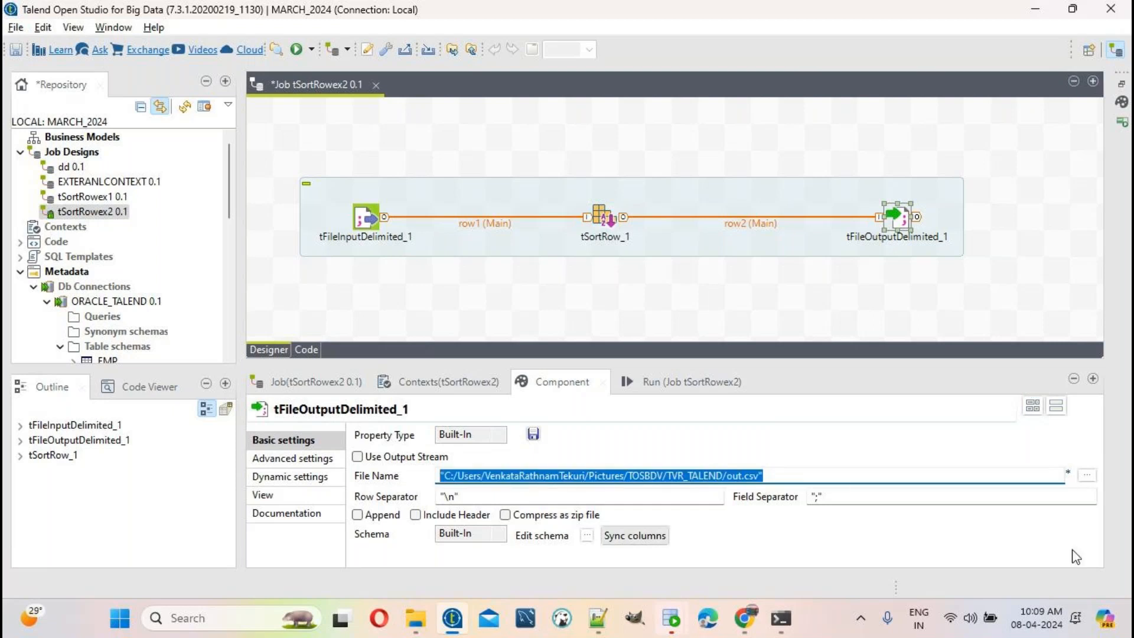
pyautogui.click(1087, 475)
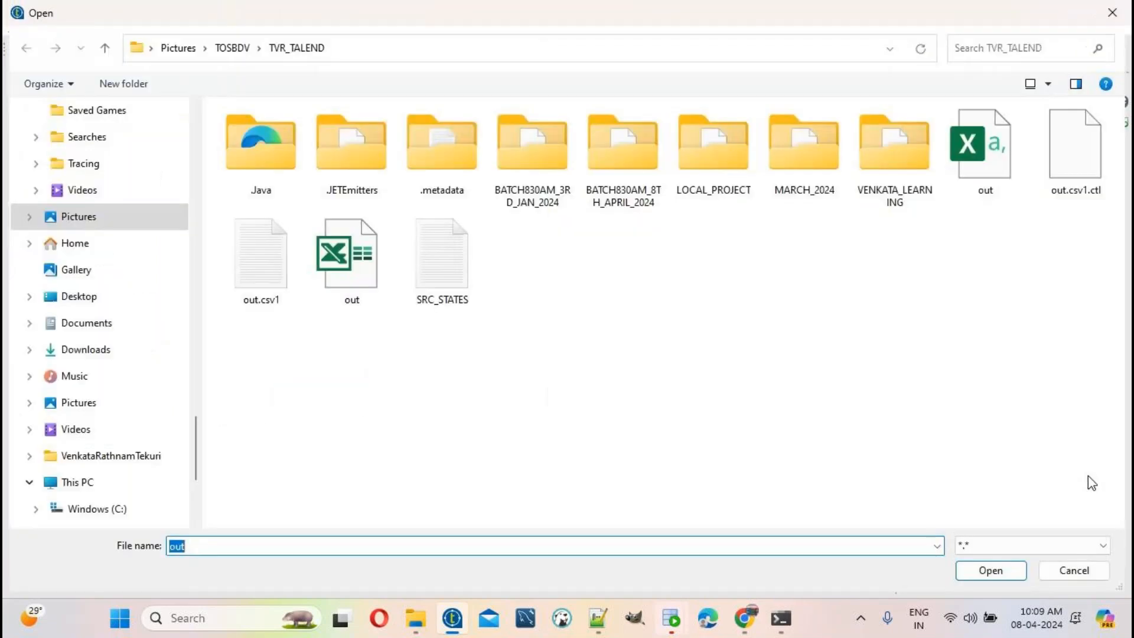
pyautogui.click(112, 163)
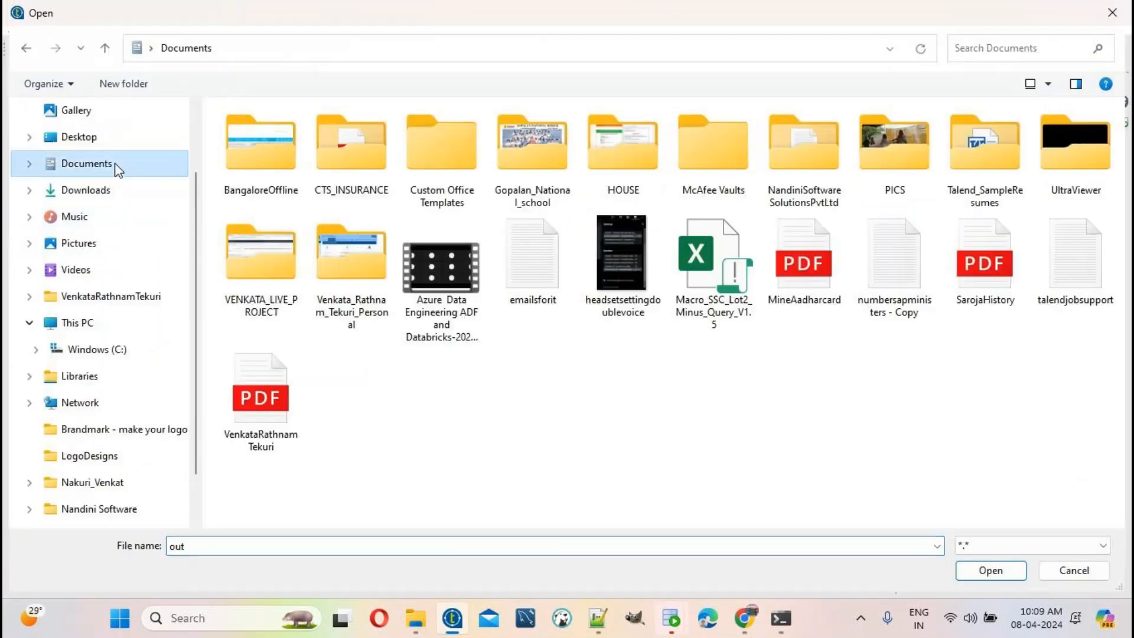
pyautogui.doubleClick(803, 169)
pyautogui.scroll(-7, 380, 437)
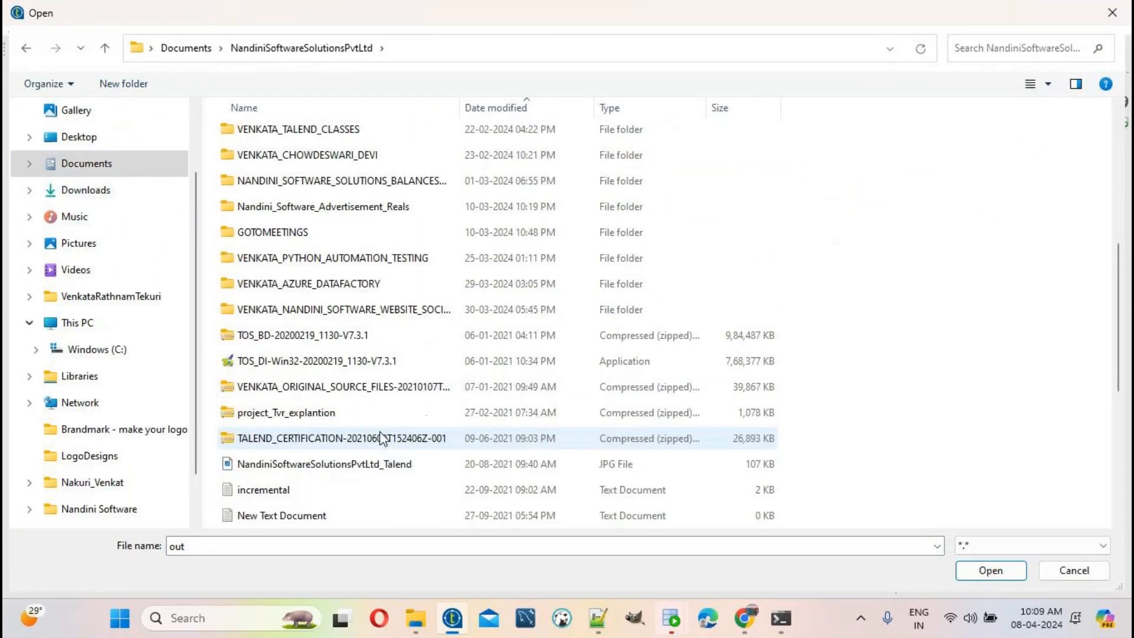
pyautogui.scroll(2, 374, 313)
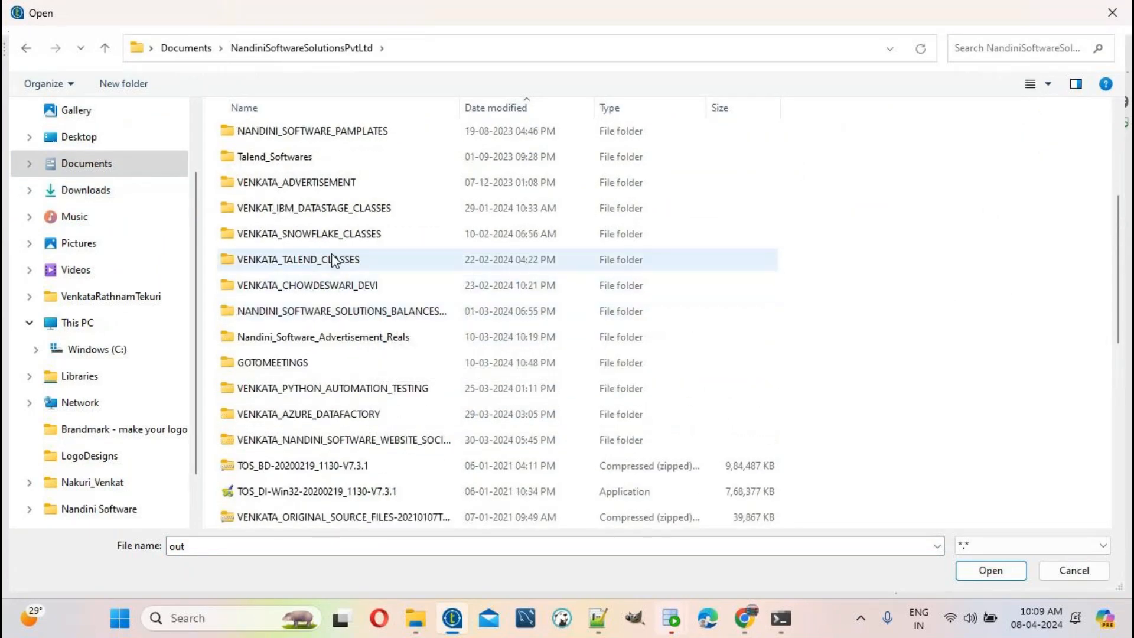
pyautogui.doubleClick(337, 256)
pyautogui.doubleClick(303, 239)
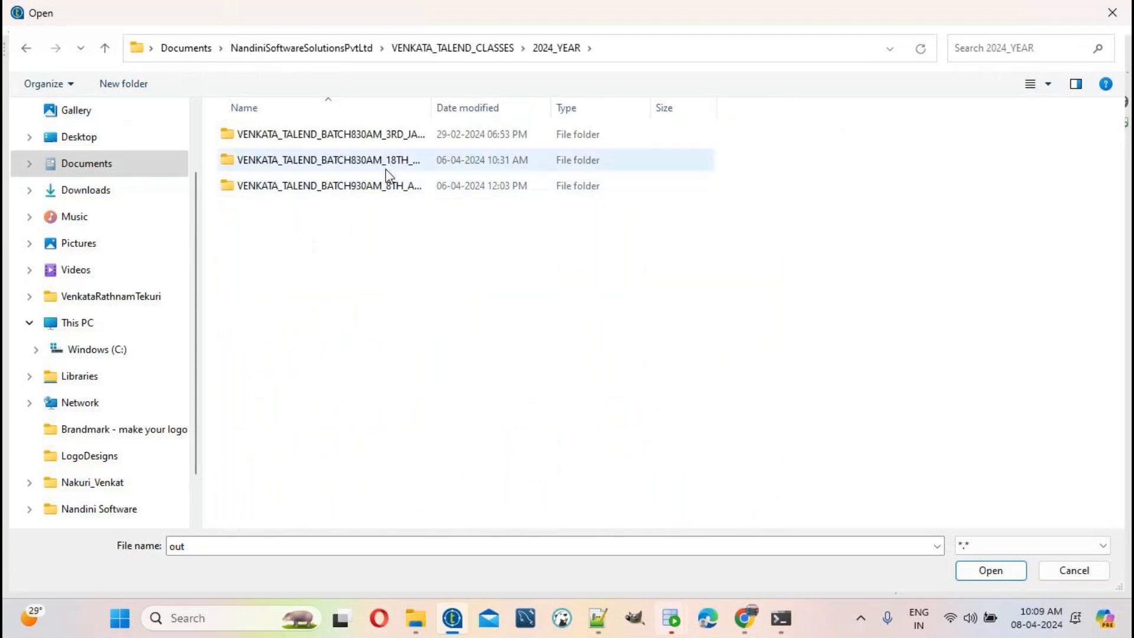
pyautogui.doubleClick(283, 160)
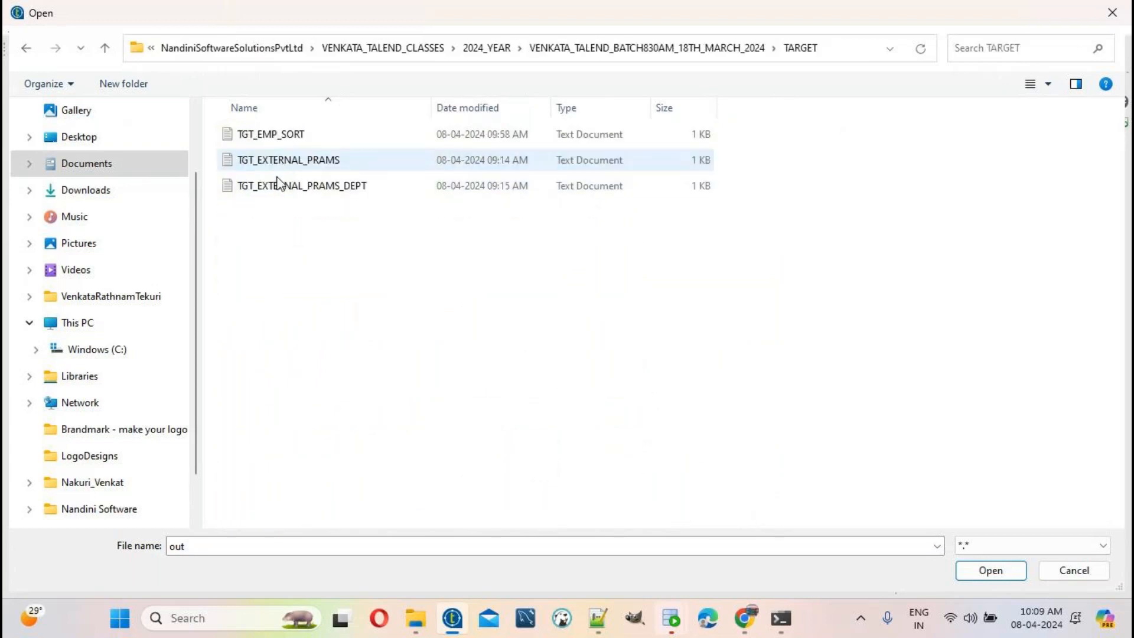
pyautogui.doubleClick(189, 545)
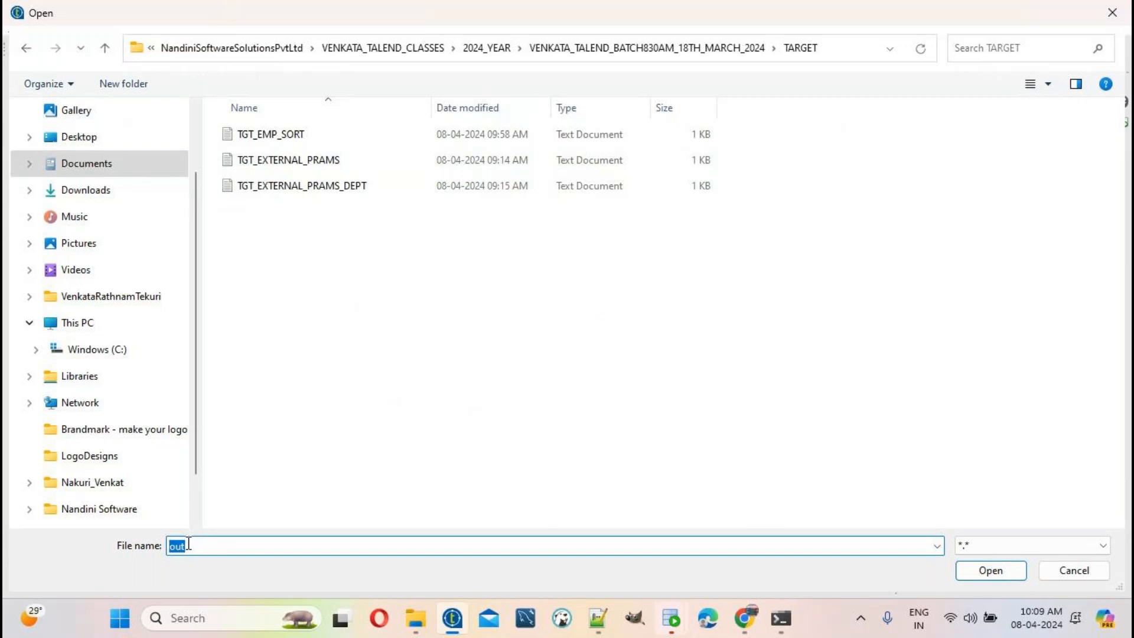
pyautogui.write('TGT')
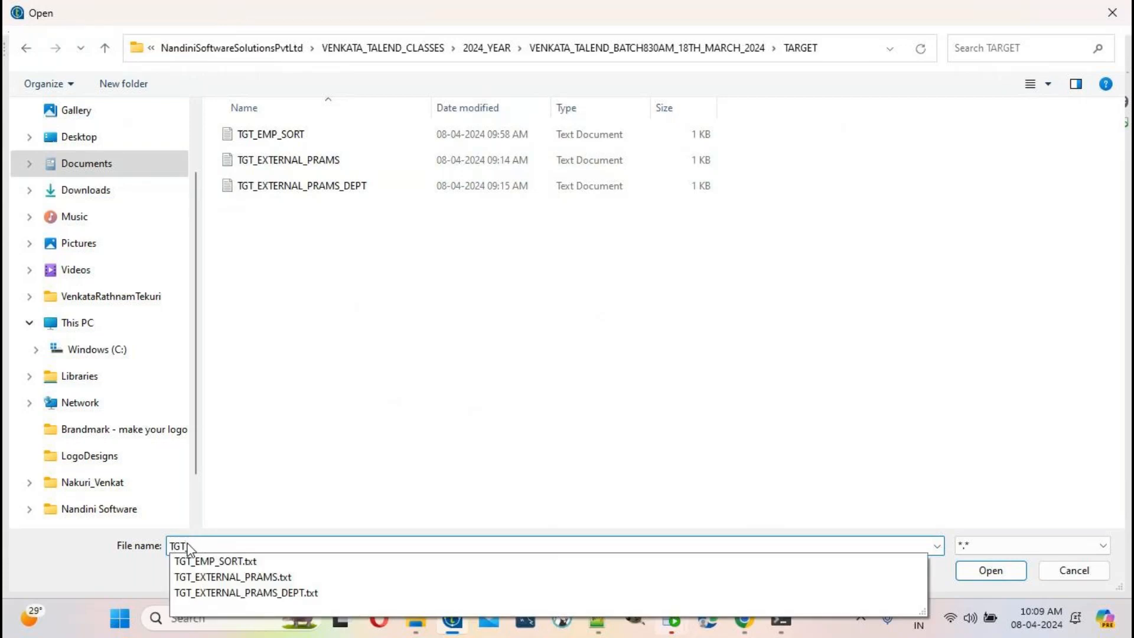
pyautogui.write('_EMP_SORT')
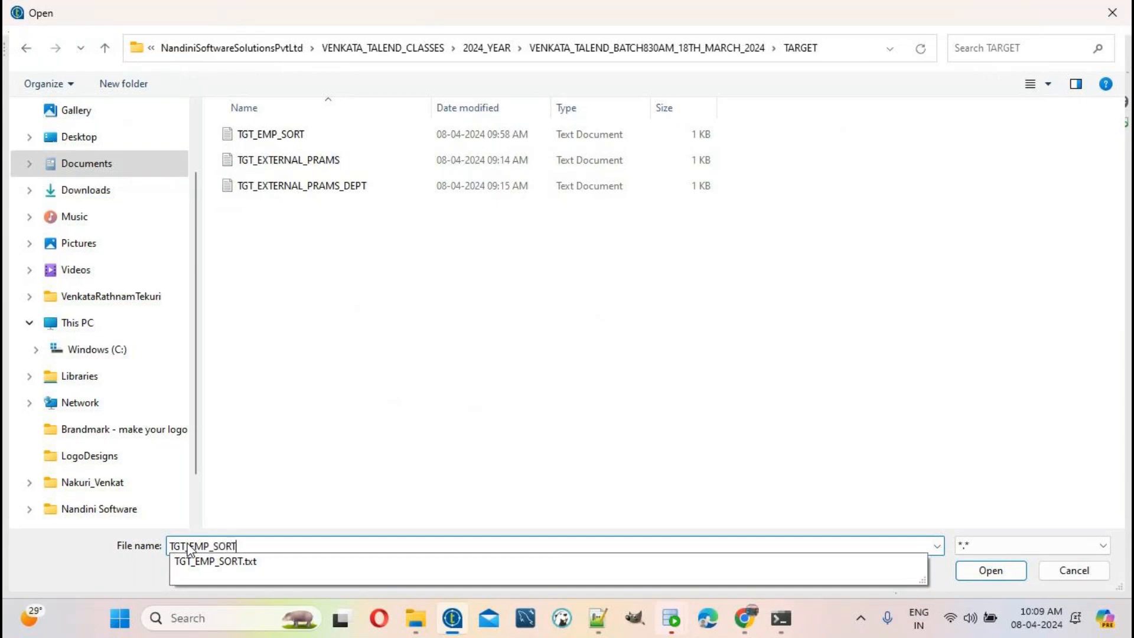
pyautogui.write('_ASC.')
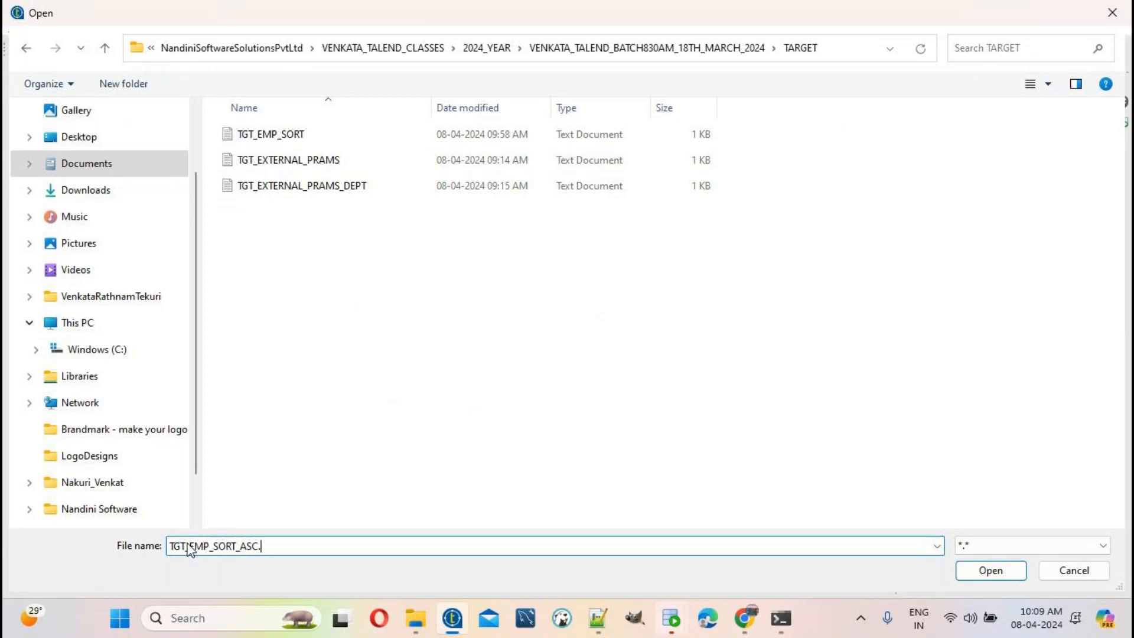
pyautogui.write('txt')
pyautogui.press('Return')
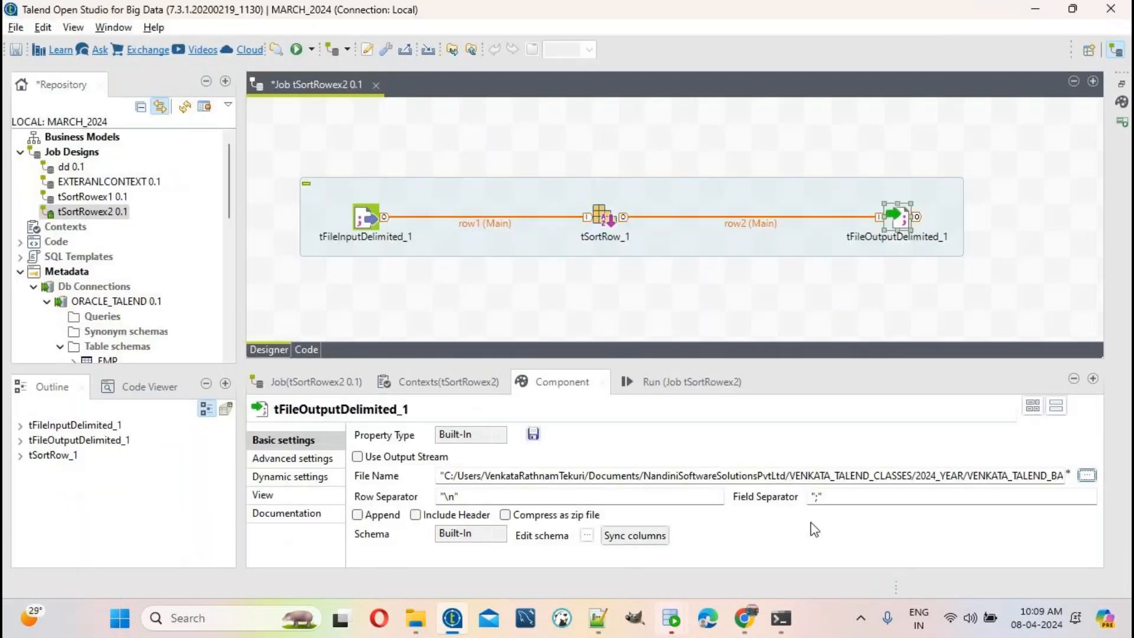
# Step: Set the output field separator to "," and include a header row
pyautogui.click(816, 498)
pyautogui.press('BackSpace')
pyautogui.write(',')
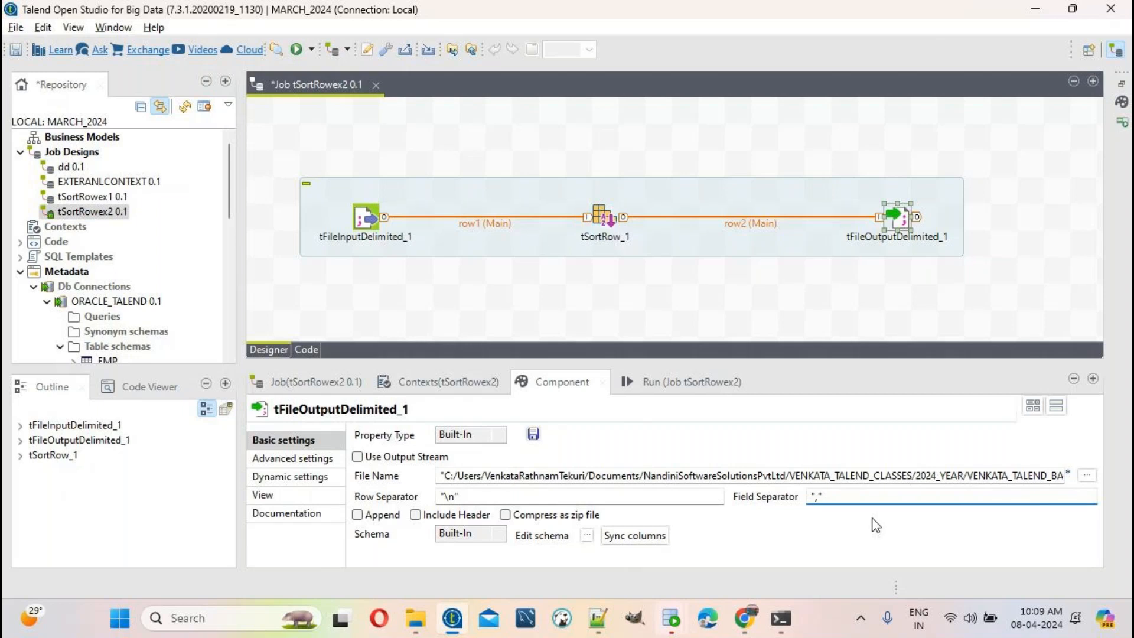
pyautogui.click(464, 517)
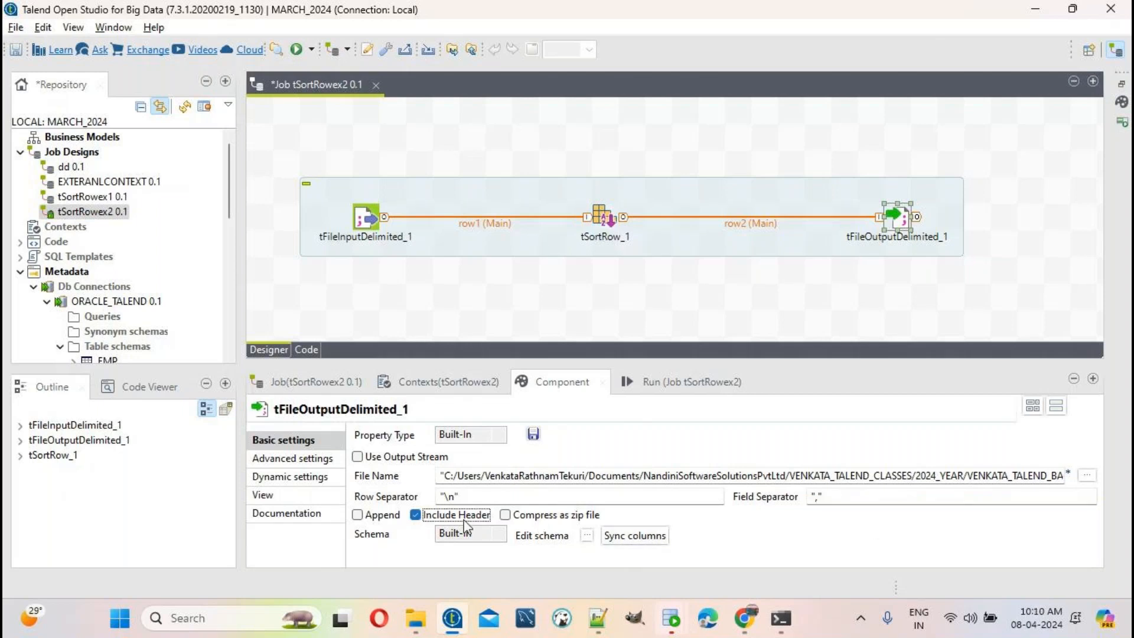
pyautogui.click(598, 618)
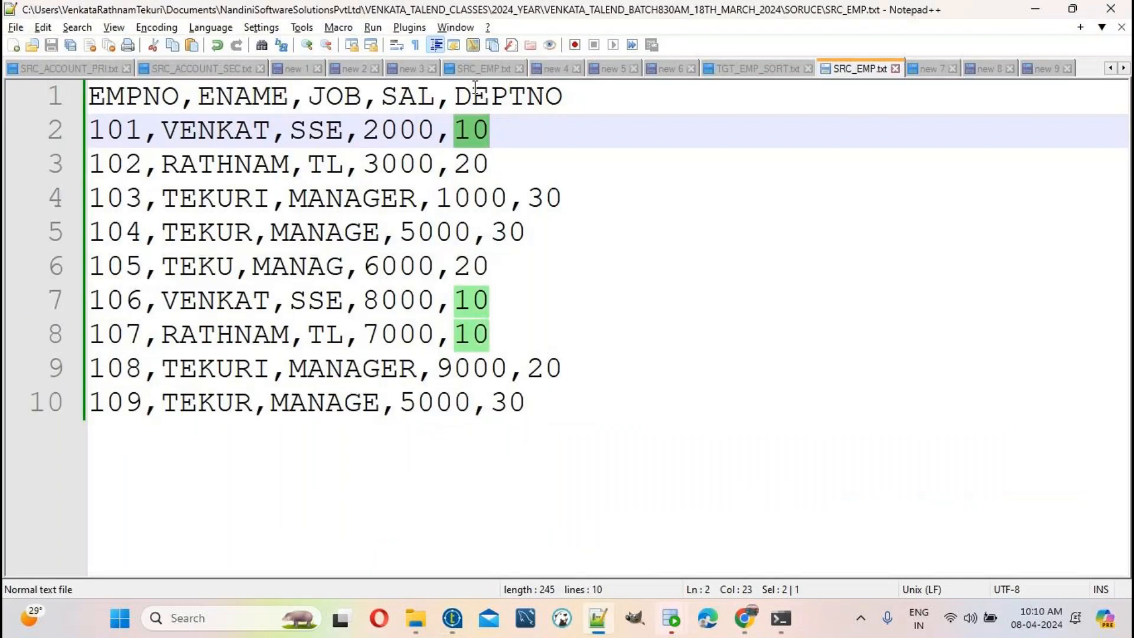
# Step: Check SRC_EMP.txt's EMPNO,ENAME,JOB,SAL,DEPTNO header line in Notepad++, then return to Talend
pyautogui.moveTo(630, 83); pyautogui.dragTo(9, 85)
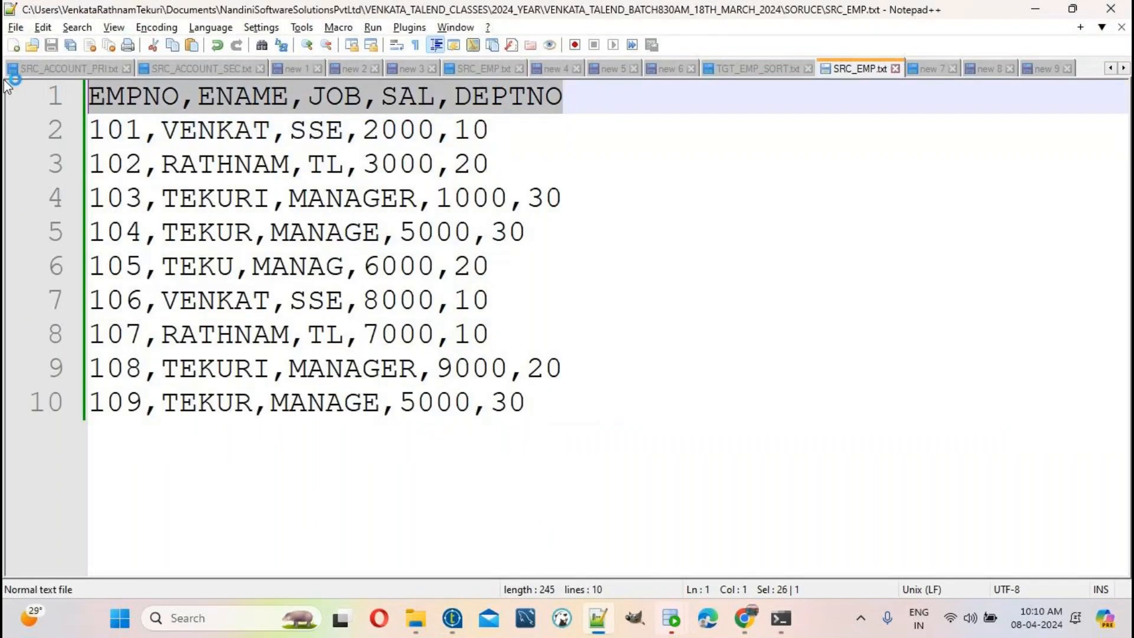
pyautogui.hotkey('alt', 'Tab')
pyautogui.click(438, 516)
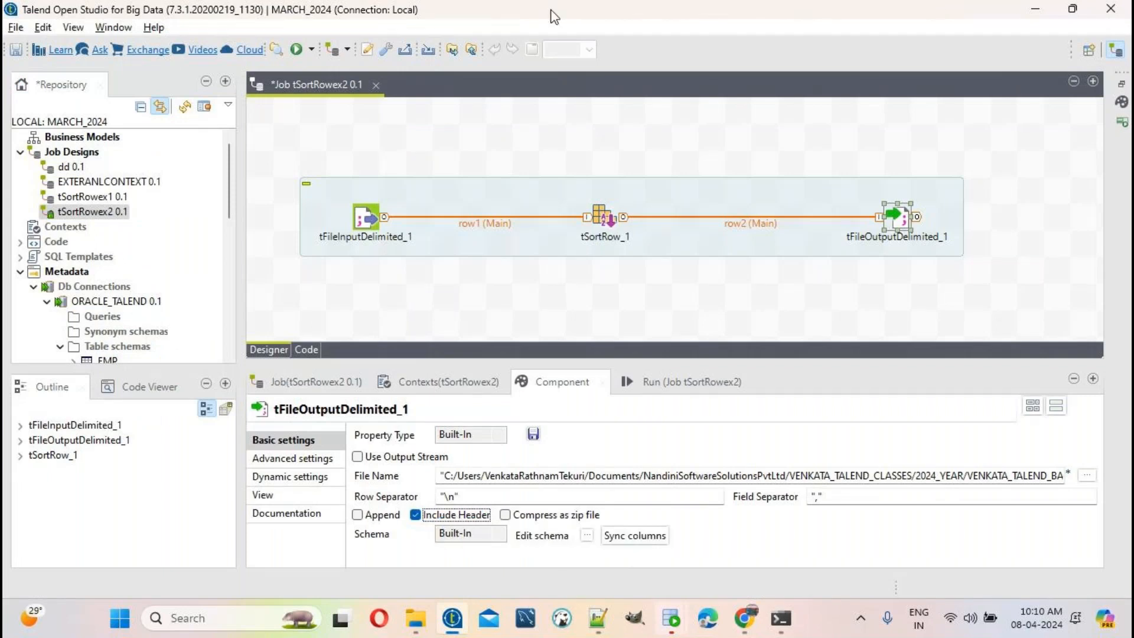
# Step: Save the tSortRowex2 job and run it, passing 9 rows with exit code 0
pyautogui.click(24, 28)
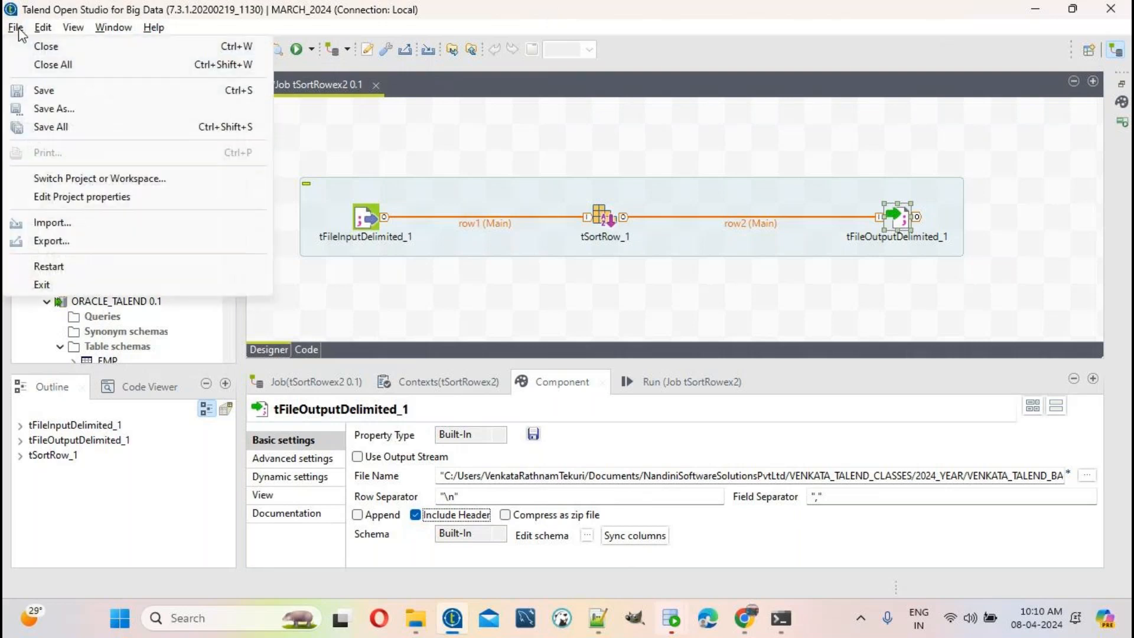
pyautogui.click(72, 90)
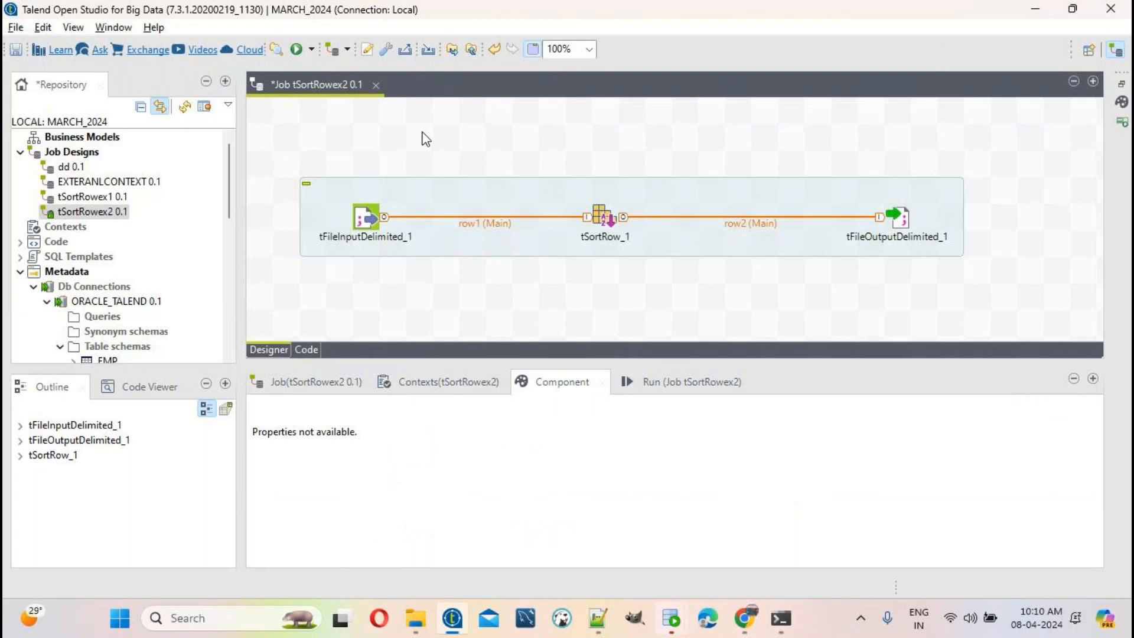
pyautogui.click(17, 51)
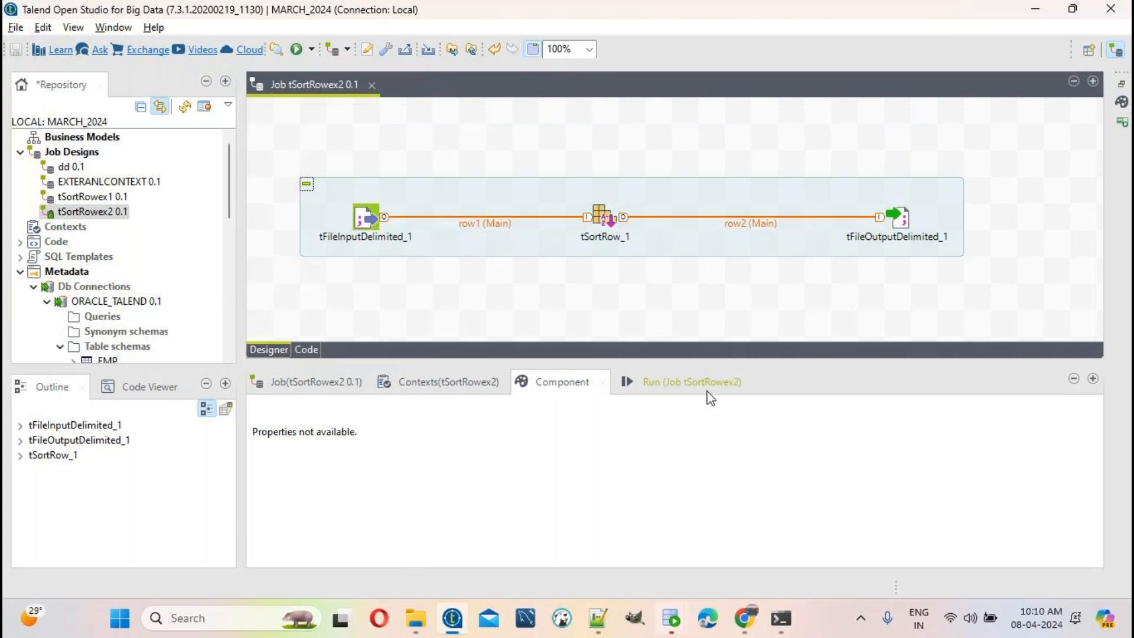
pyautogui.click(666, 391)
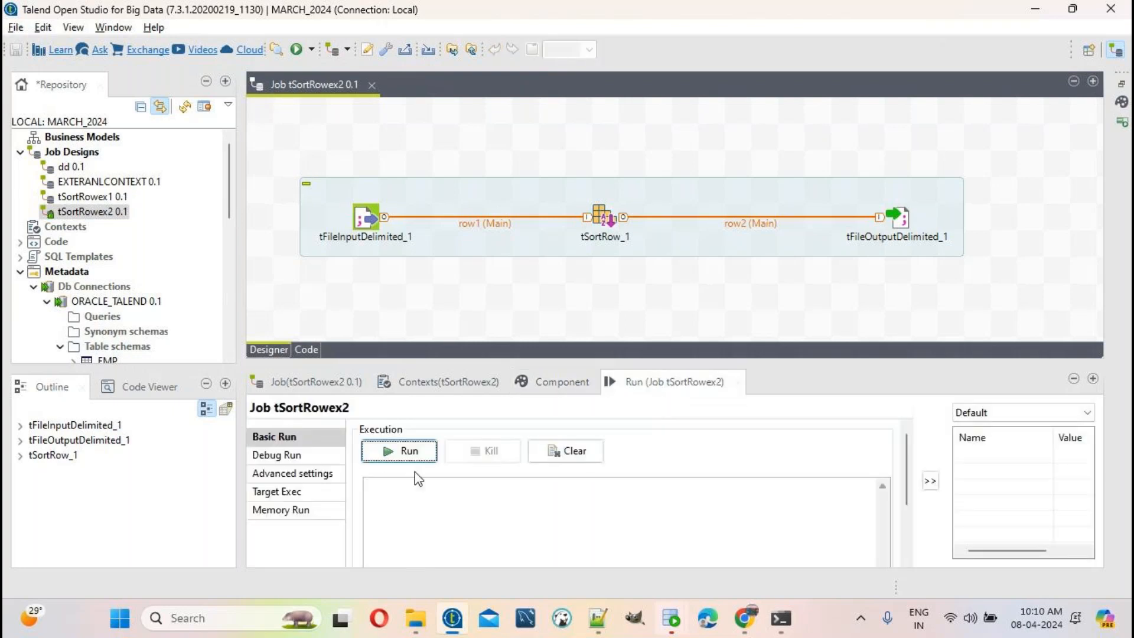
pyautogui.click(399, 451)
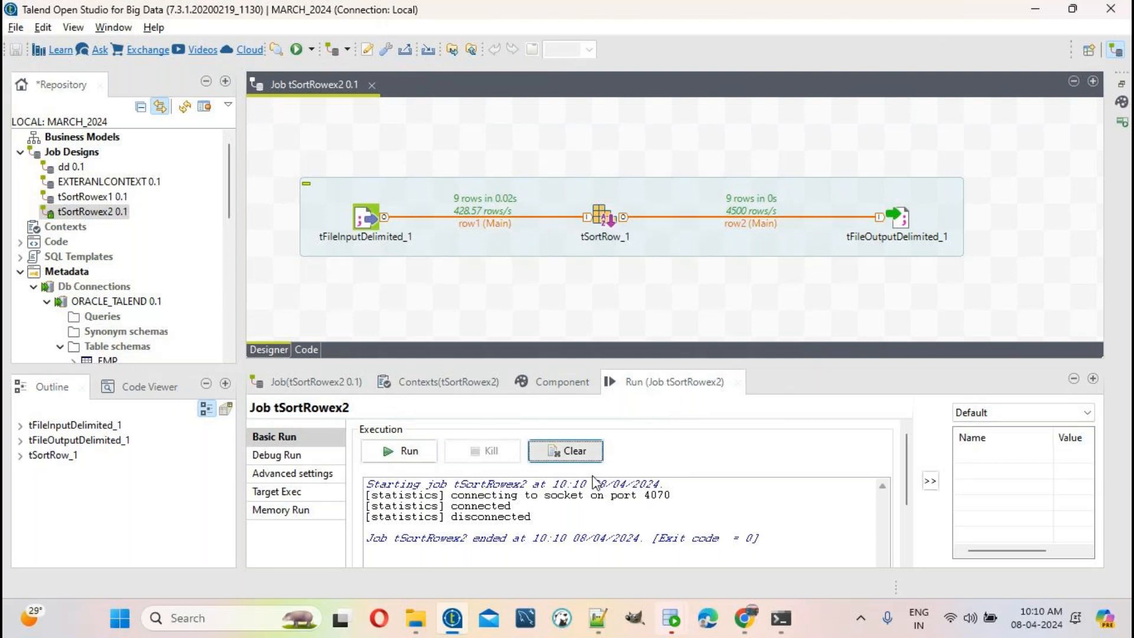
# Step: Open TGT_EMP_SORT_ASC.txt from the TARGET folder in Notepad++ and select its contents
pyautogui.click(417, 622)
pyautogui.click(653, 62)
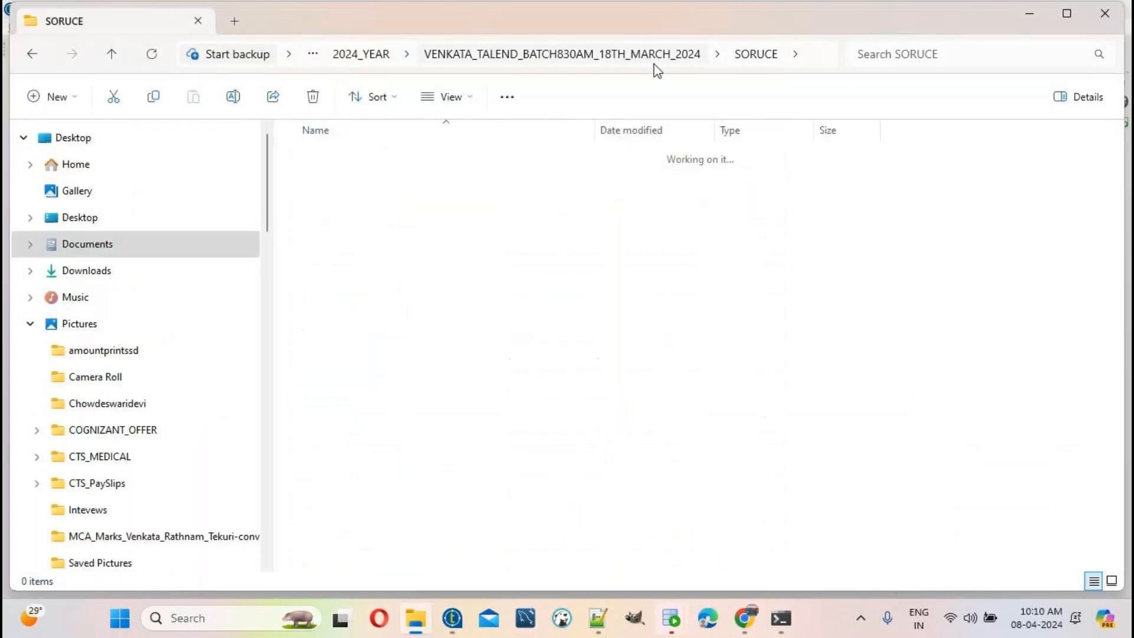
pyautogui.doubleClick(361, 187)
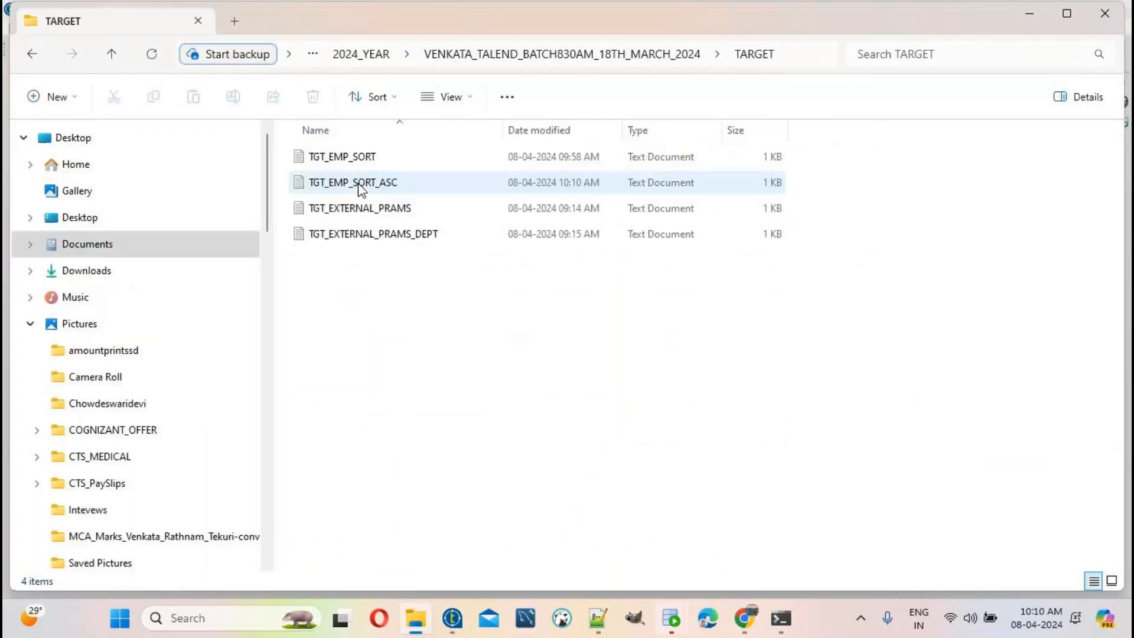
pyautogui.rightClick(384, 186)
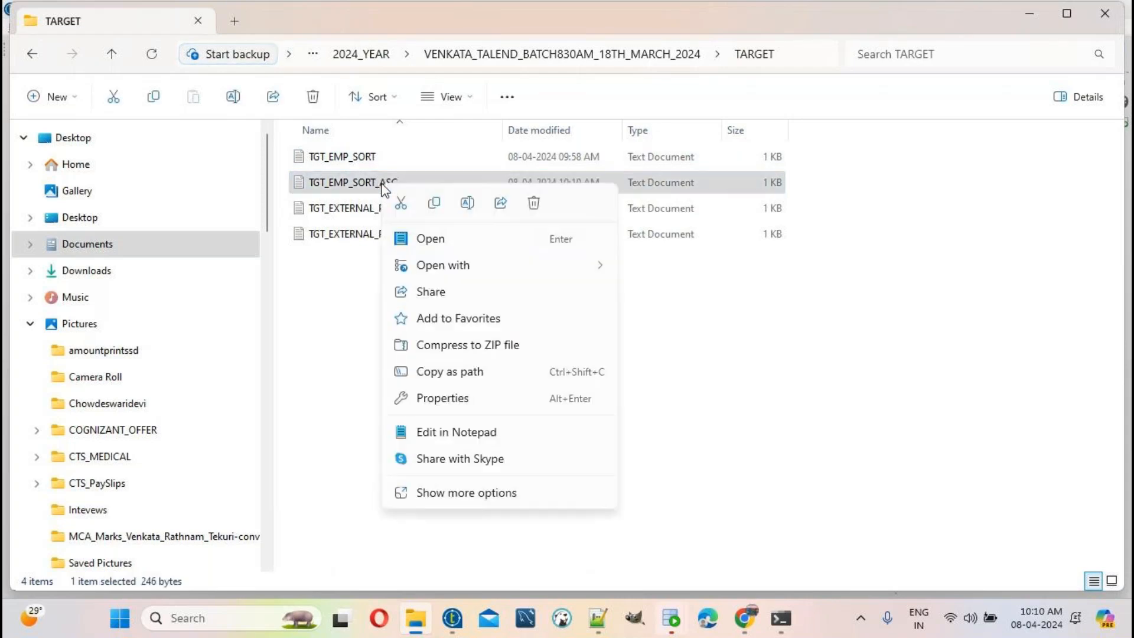
pyautogui.click(480, 492)
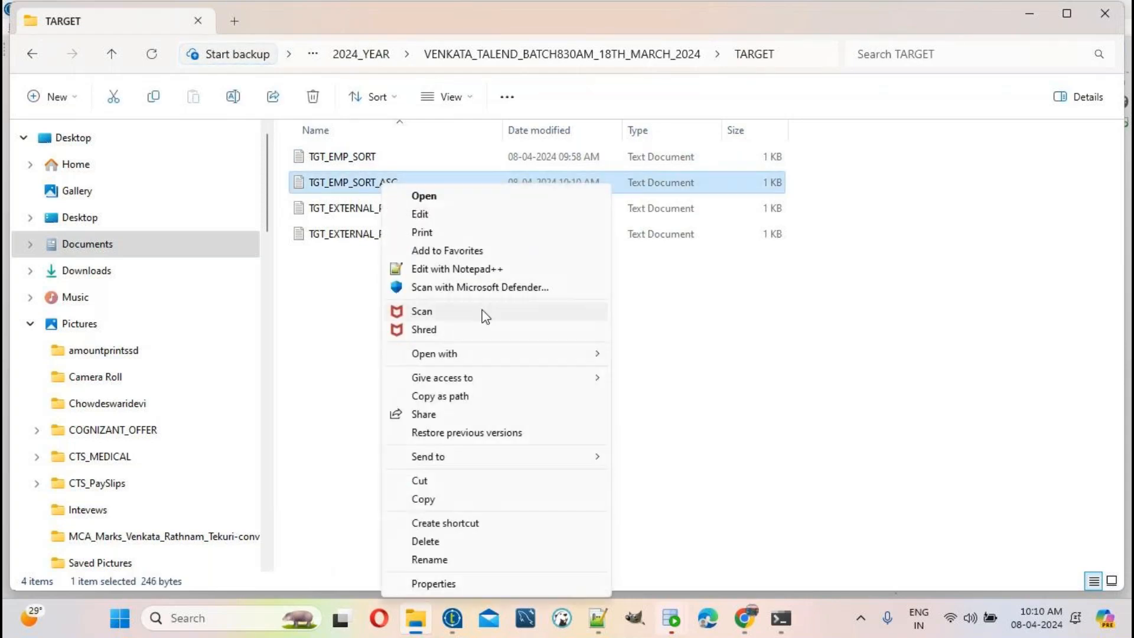
pyautogui.click(481, 270)
pyautogui.moveTo(662, 420); pyautogui.dragTo(88, 94)
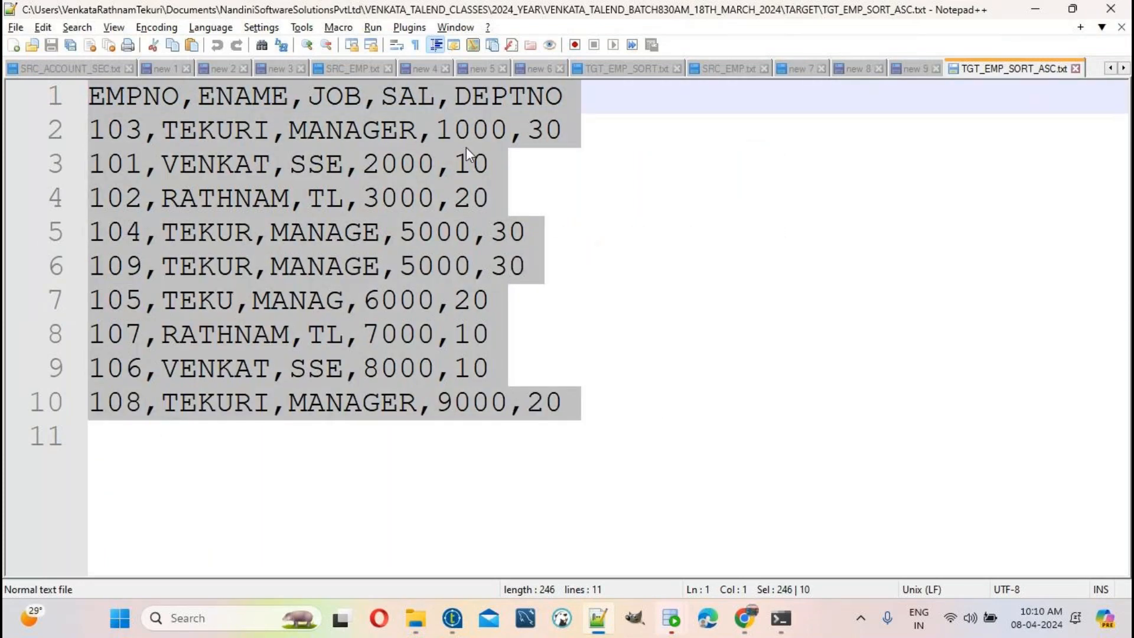
# Step: Confirm the lowest salary 1000 heads the sorted rows, then go back to Talend
pyautogui.doubleClick(472, 130)
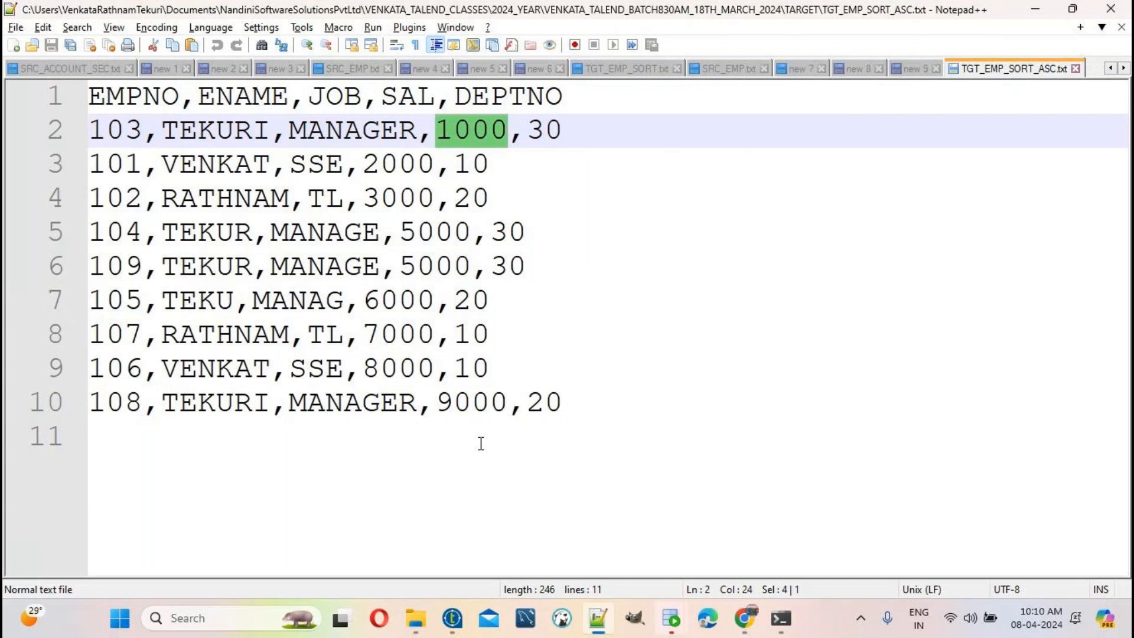
pyautogui.click(465, 614)
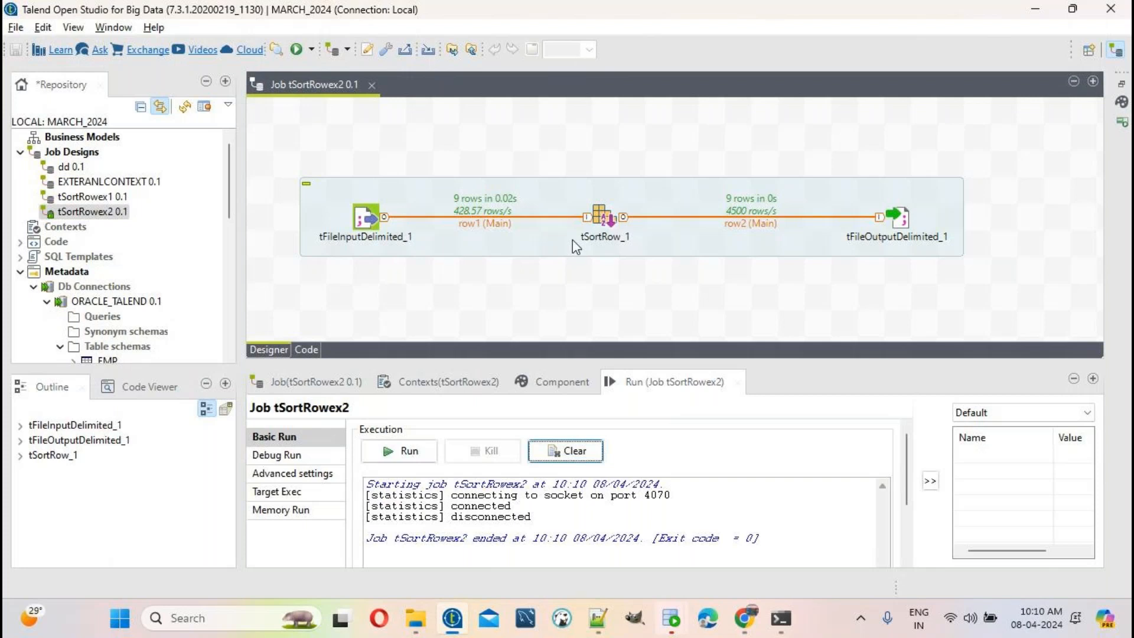
# Step: Review the input, output and tSortRow_1 (SAL, num, asc) component settings
pyautogui.doubleClick(370, 222)
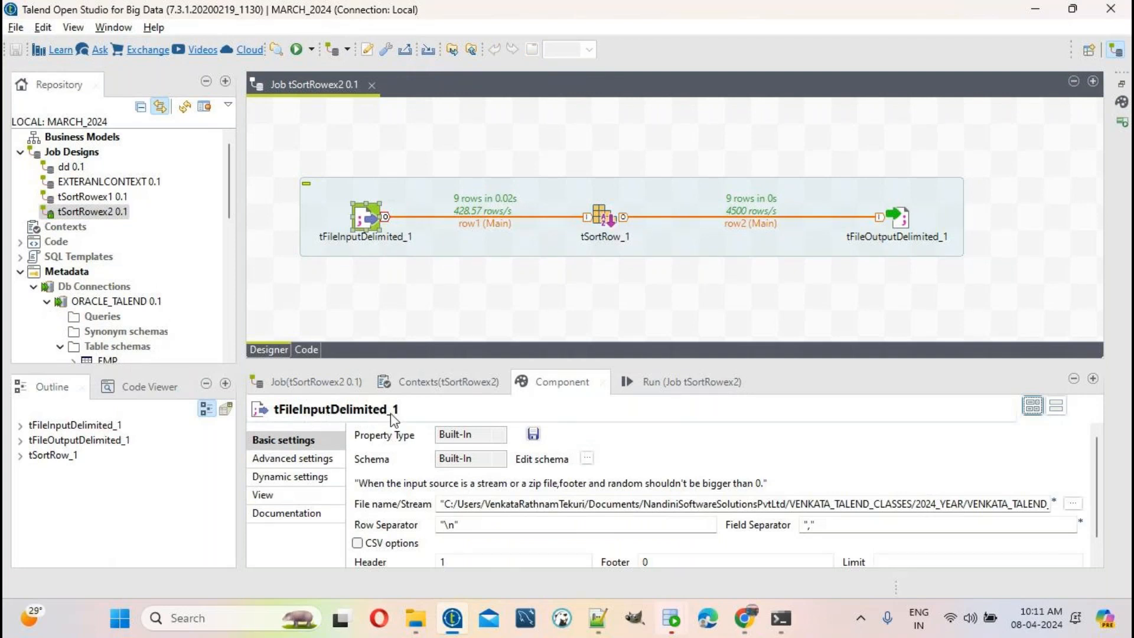
pyautogui.click(899, 216)
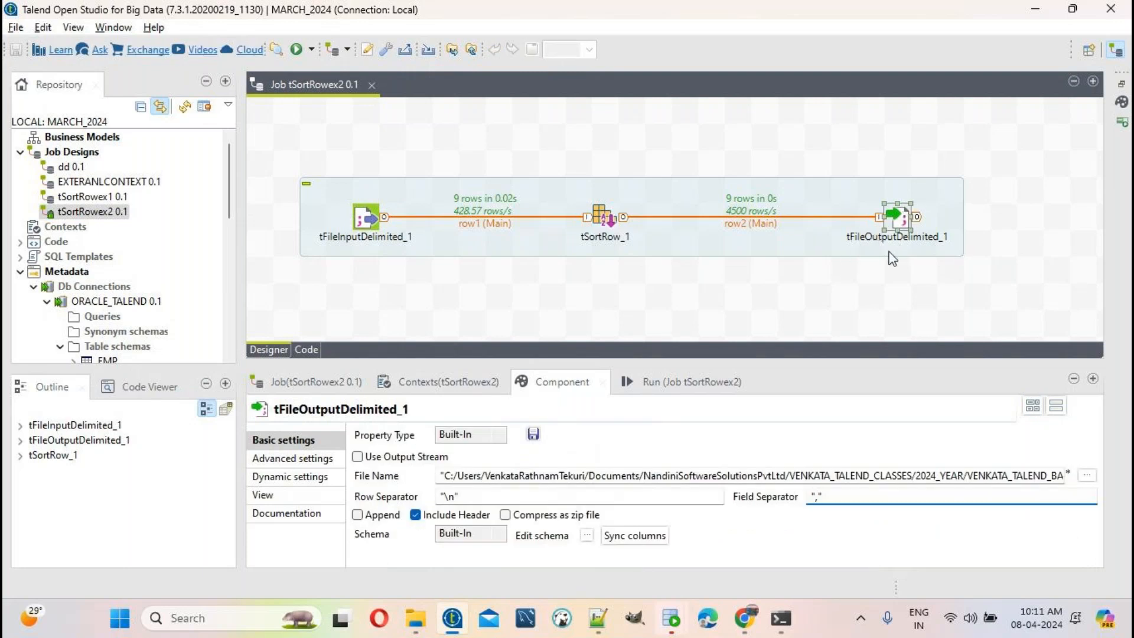
pyautogui.click(606, 218)
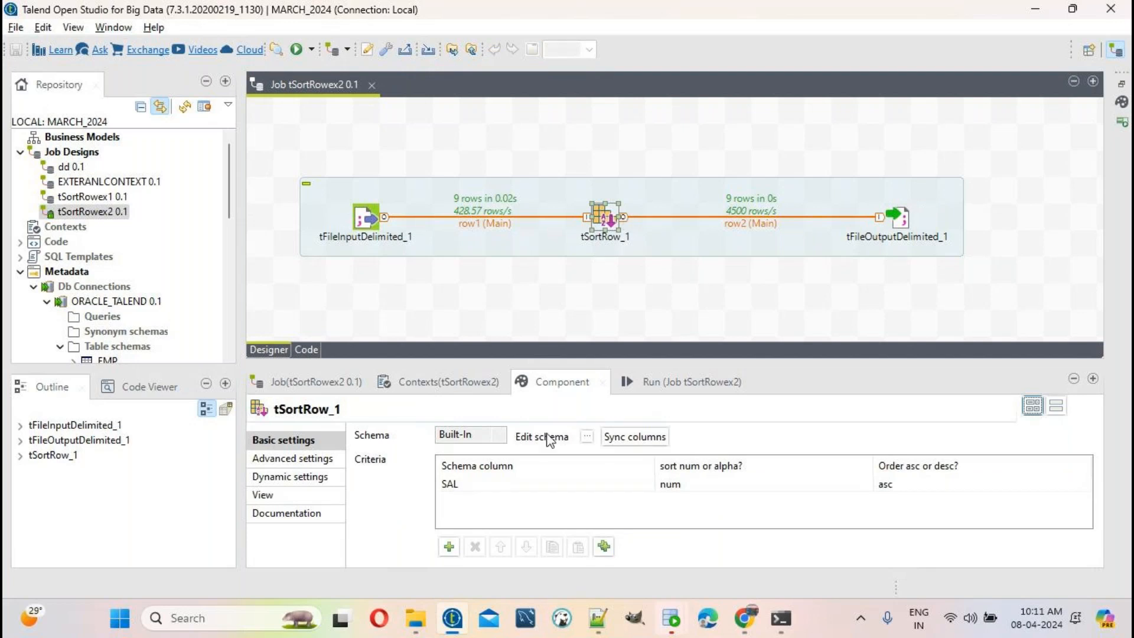
# Step: Start a new blank document in Notepad++
pyautogui.moveTo(417, 617)
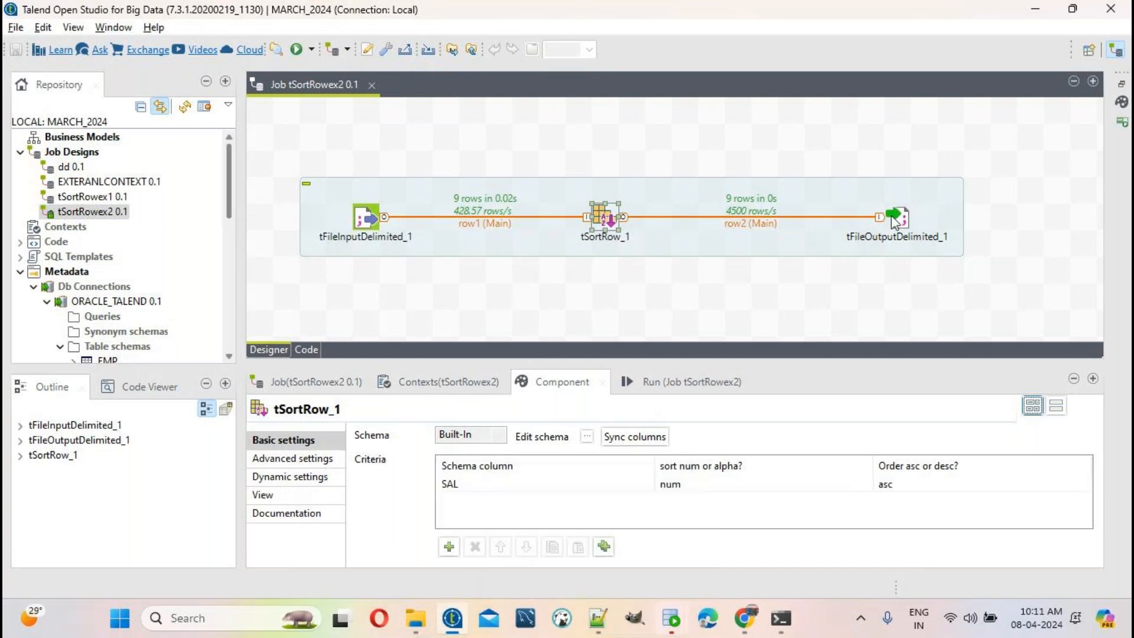
pyautogui.click(594, 629)
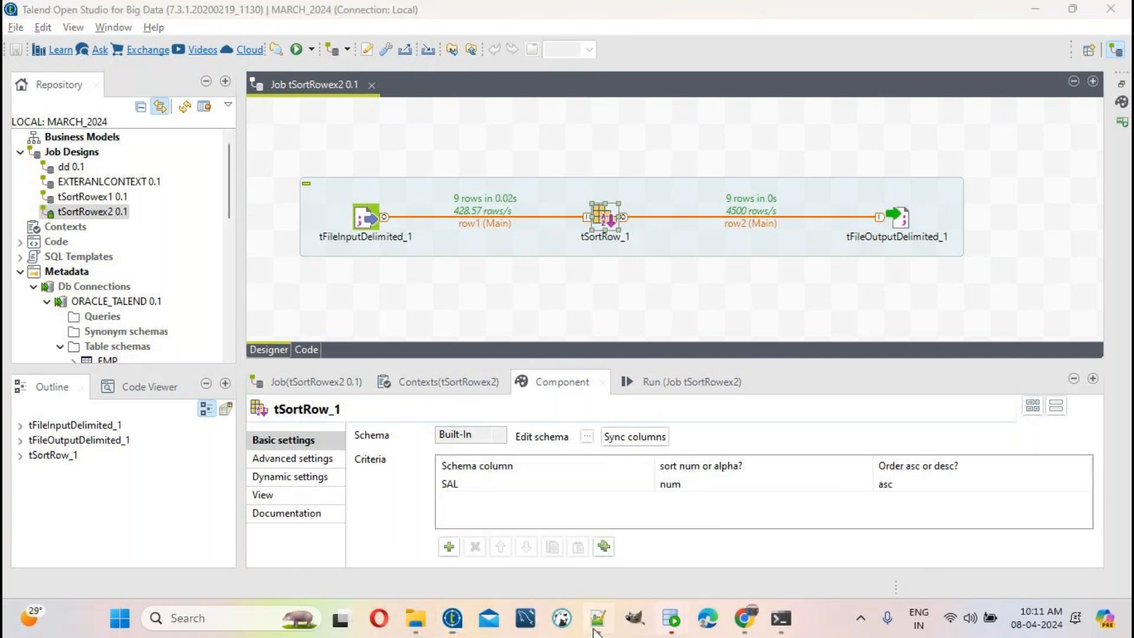
pyautogui.hotkey('ctrl', 'n')
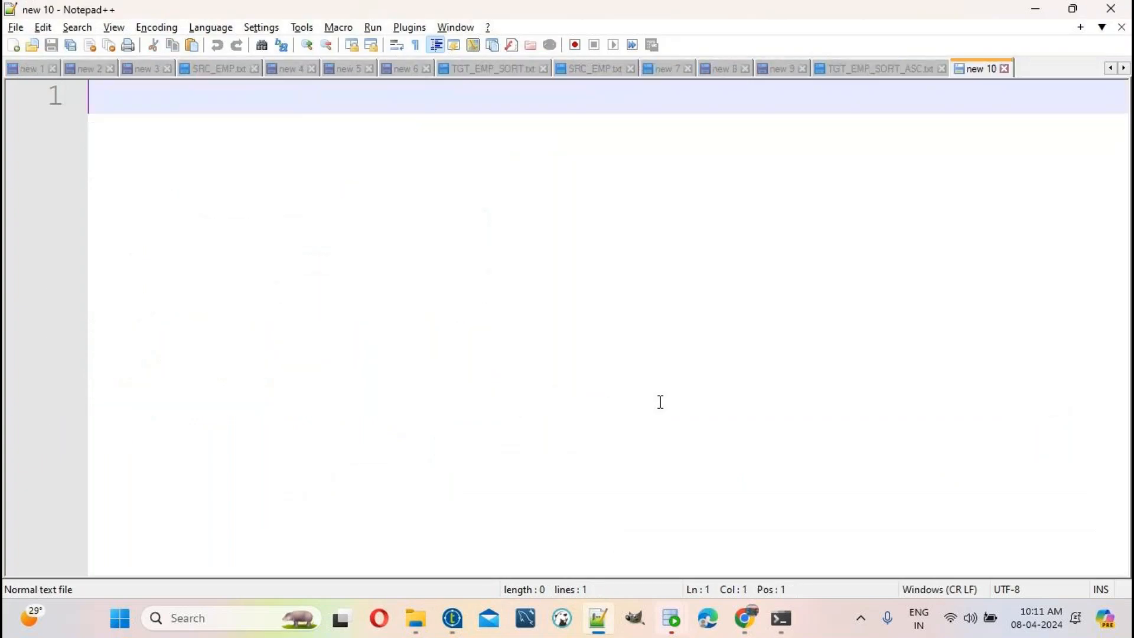
# Step: Write the heading 'THE DAILY CLASS TIMINGS' and the line 'MORNING 9.30 AM TO 10.30 AM'
pyautogui.write('THE DAILY CLASS TIMINGS')
pyautogui.press('Return')
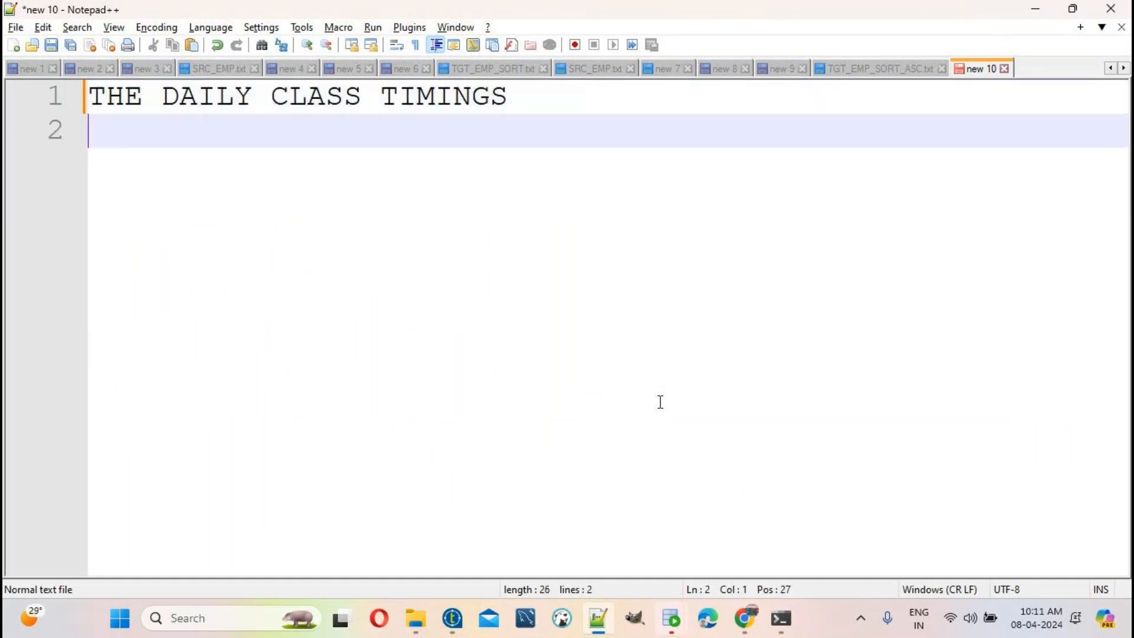
pyautogui.press('Return')
pyautogui.write('MORNI')
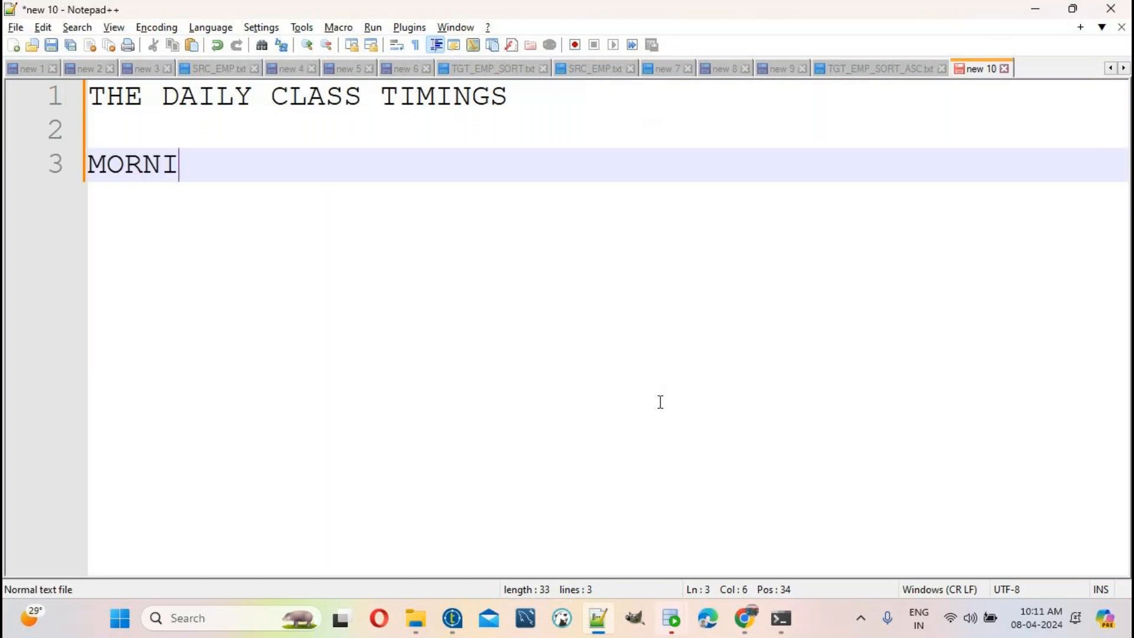
pyautogui.write('NG 9.3')
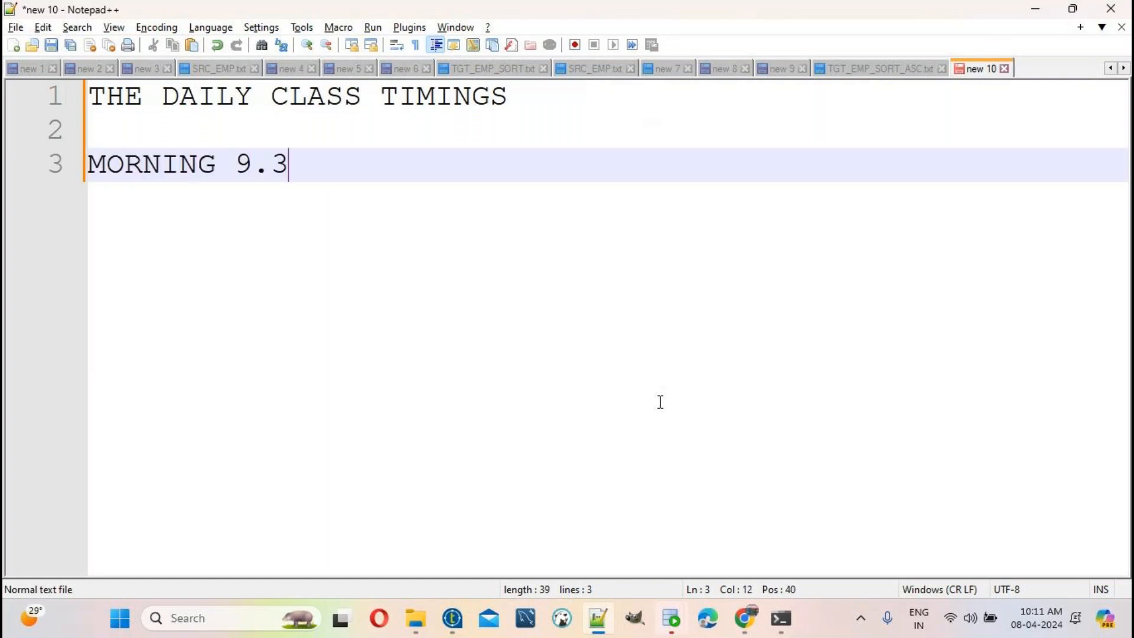
pyautogui.write('0  AM TO 10')
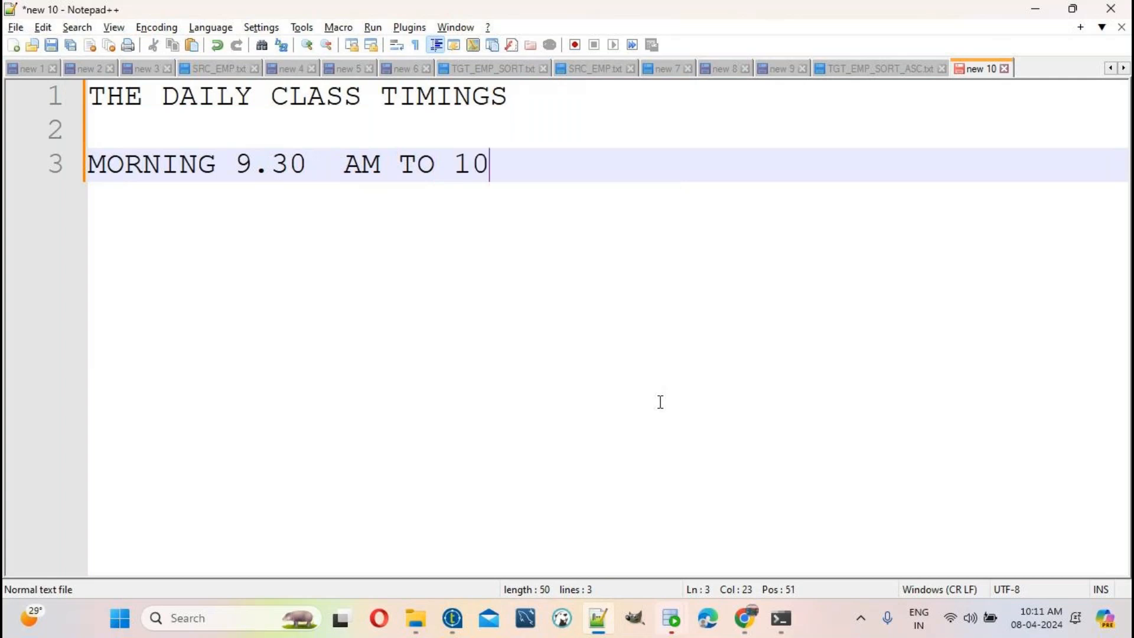
pyautogui.write('.30 AM')
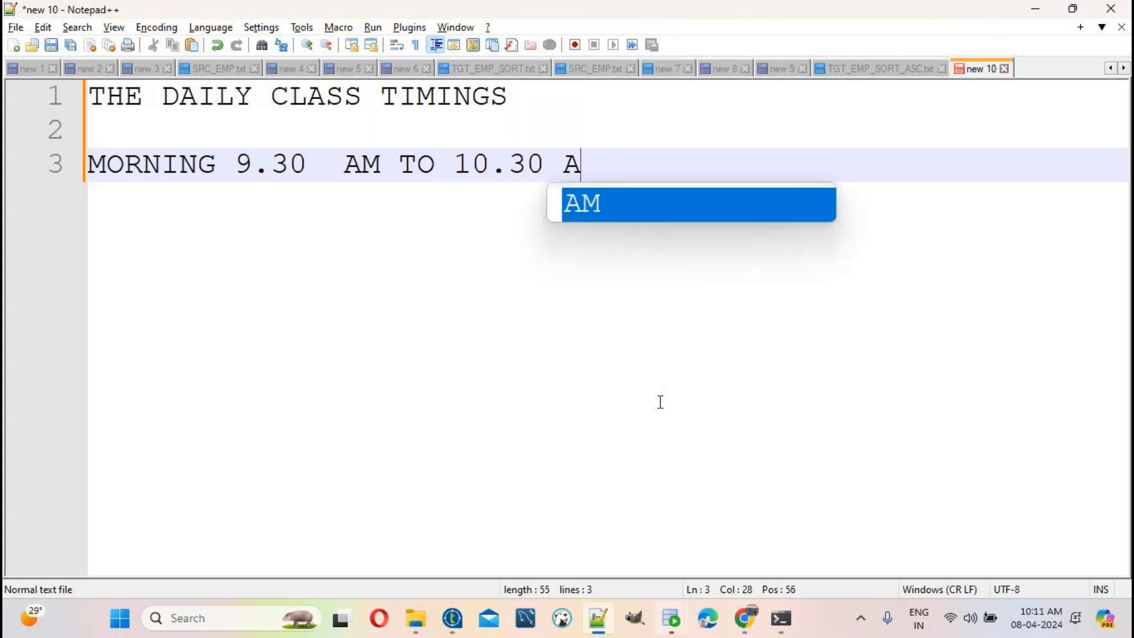
pyautogui.press('Return')
pyautogui.press('Return')
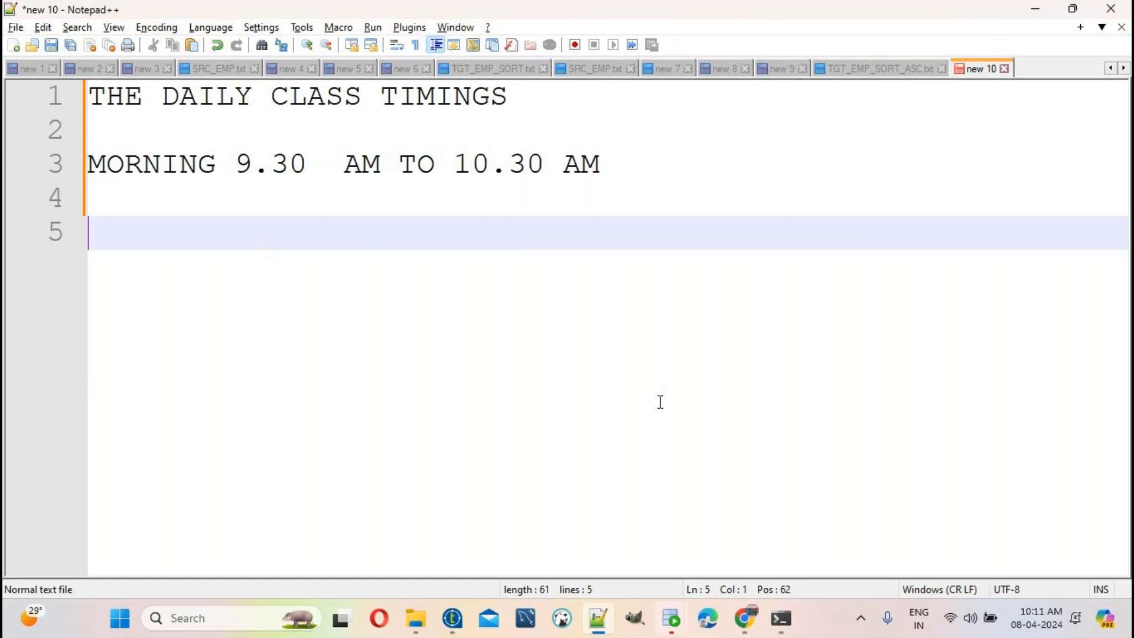
# Step: Add 'TALEND ETL TOOL' and a 'CALL THIS NO' line with the contact phone number
pyautogui.write('TALEND')
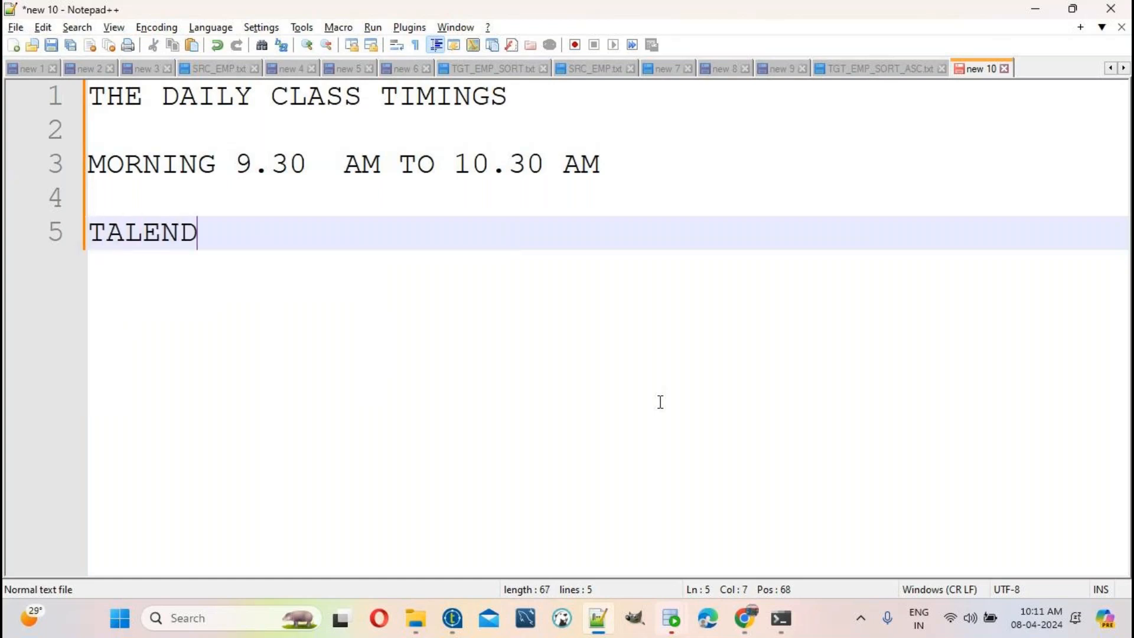
pyautogui.write(' ETL TOOL')
pyautogui.press('Return')
pyautogui.press('Return')
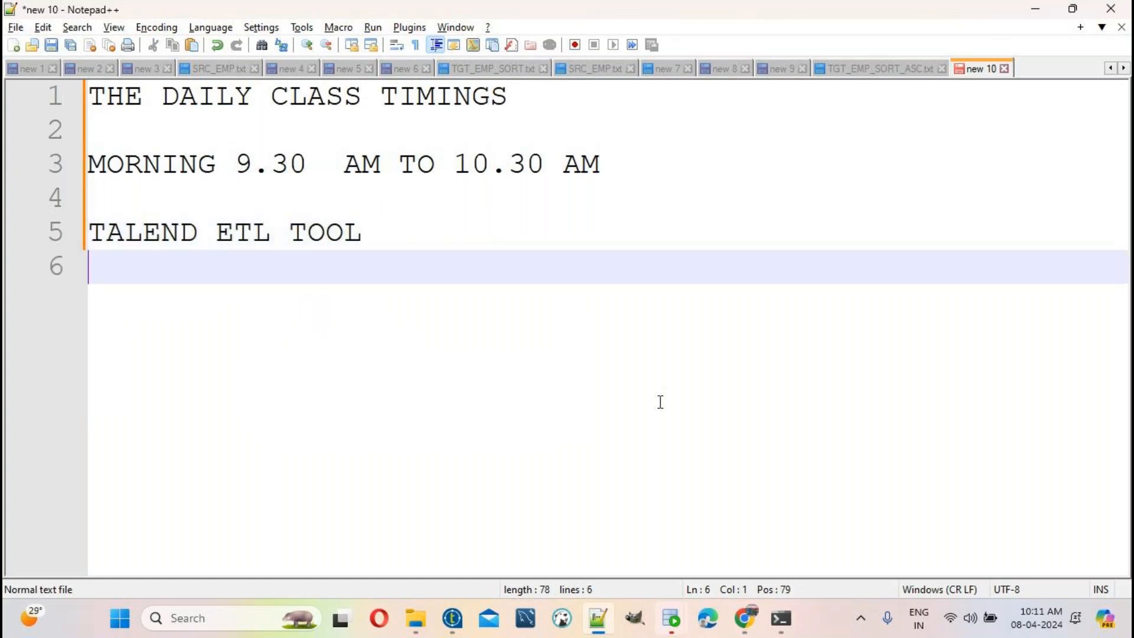
pyautogui.write('CALL THIS N')
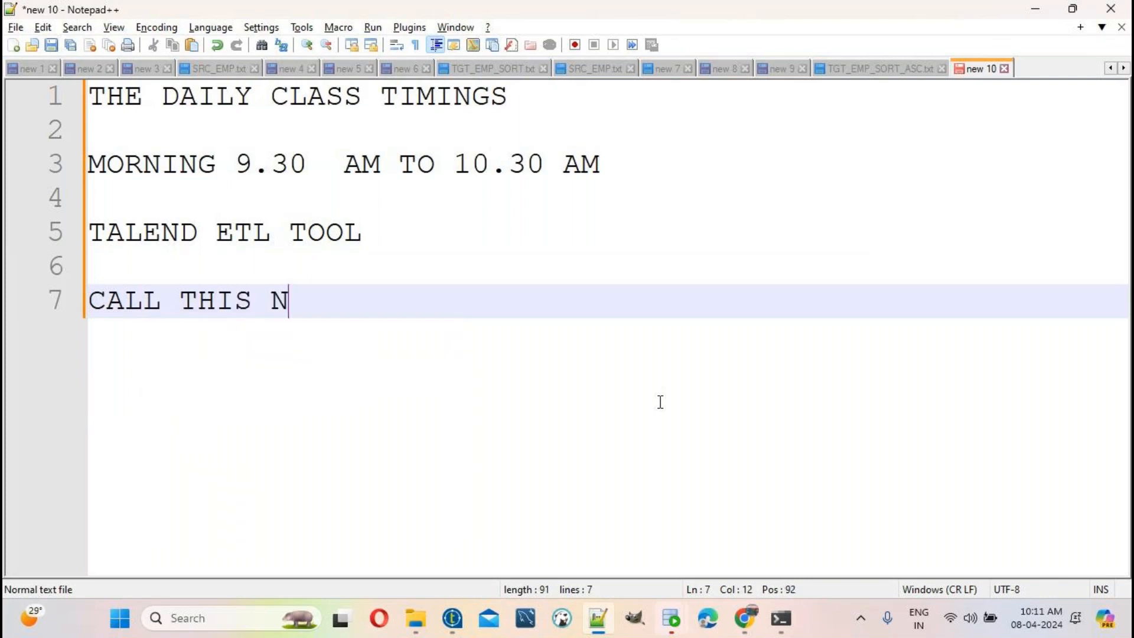
pyautogui.write('O')
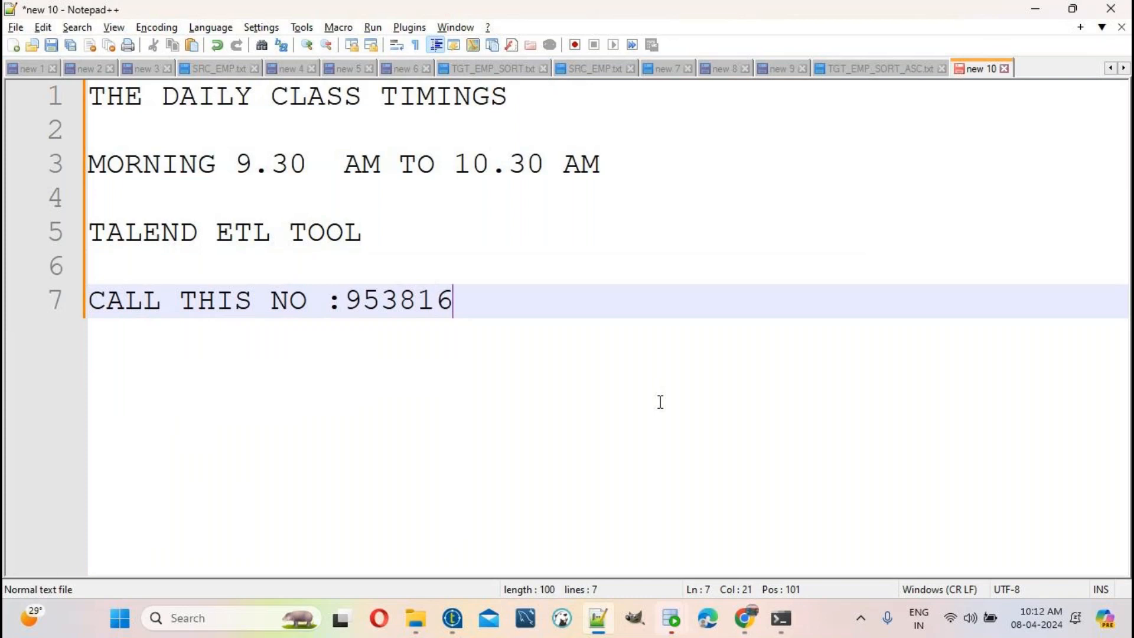
pyautogui.press('Return')
pyautogui.press('Return')
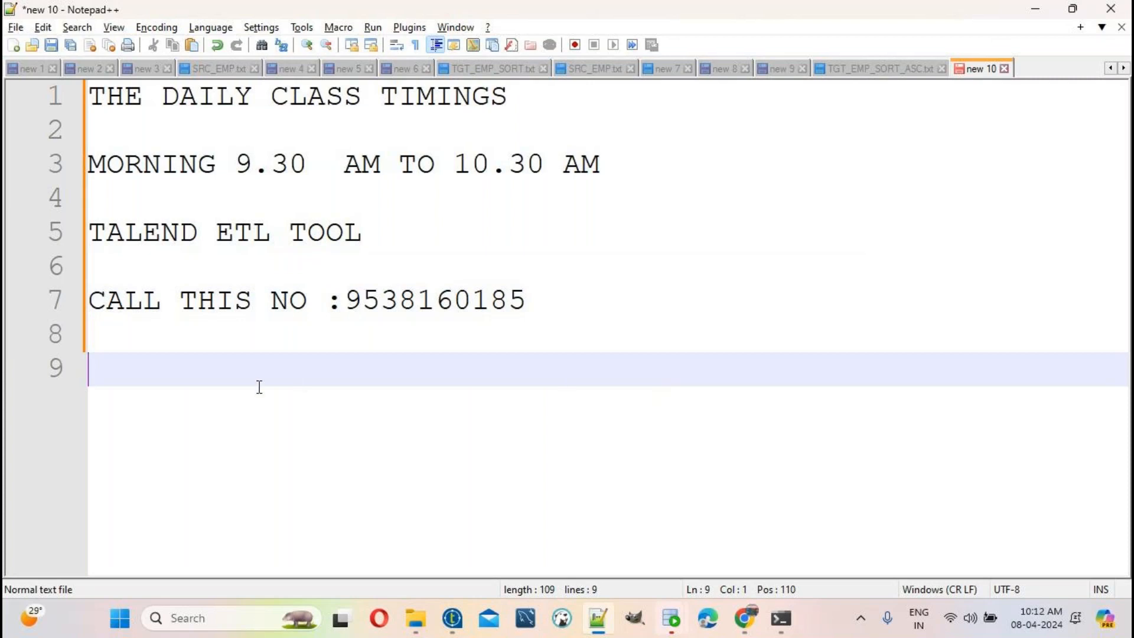
# Step: Close the note with the training company's name and BANGALORE
pyautogui.write('NANDINI S')
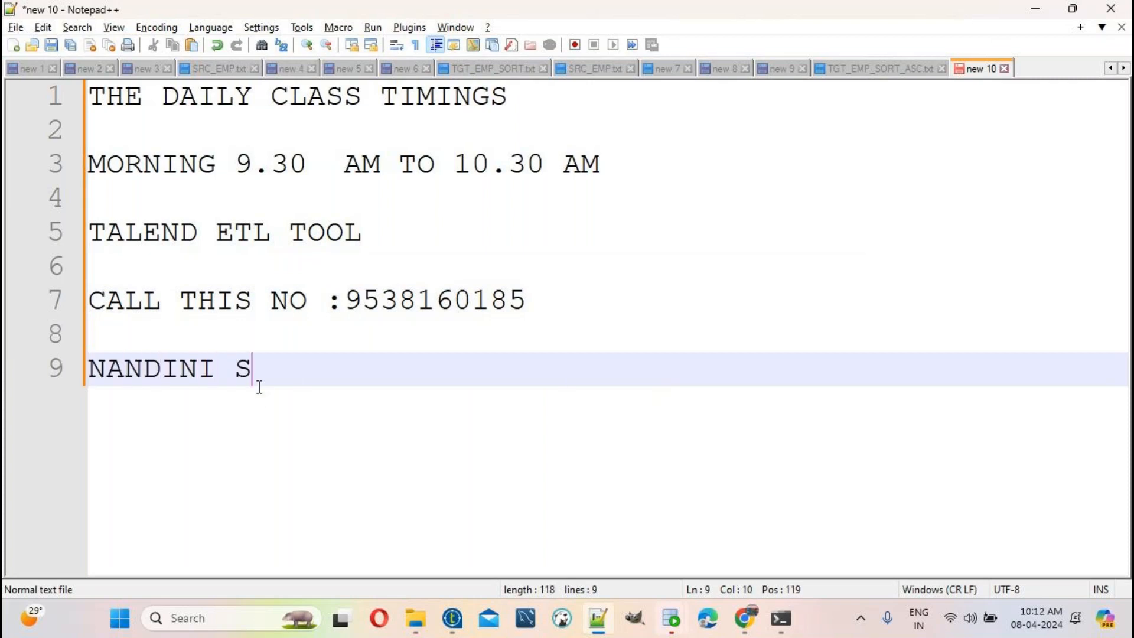
pyautogui.write('OFTWARE')
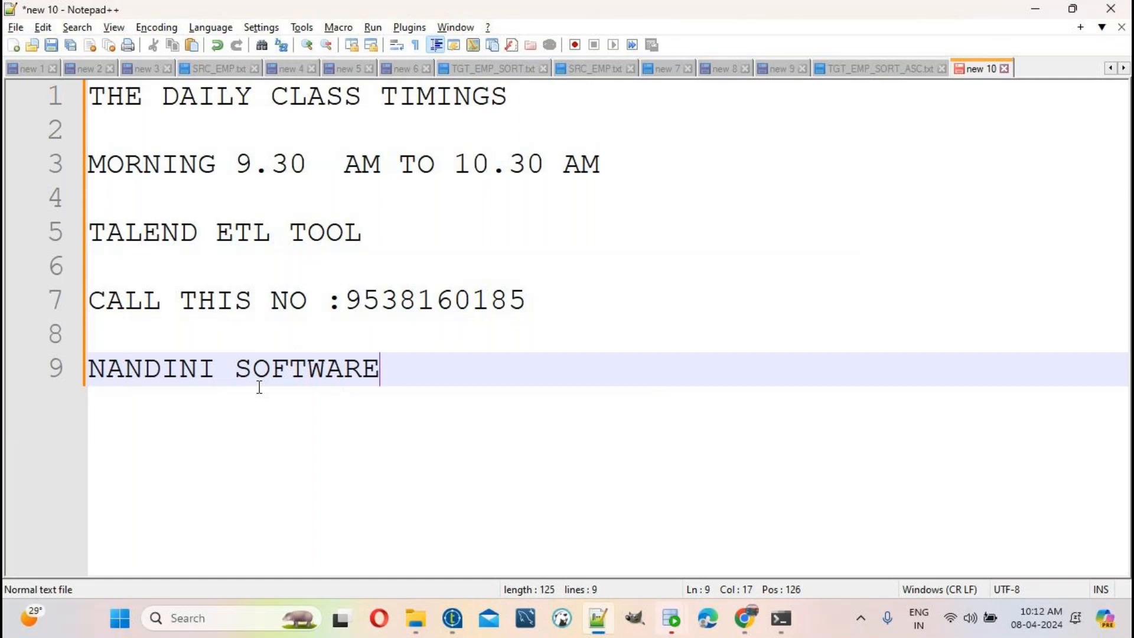
pyautogui.write(' SOLUTIONS P')
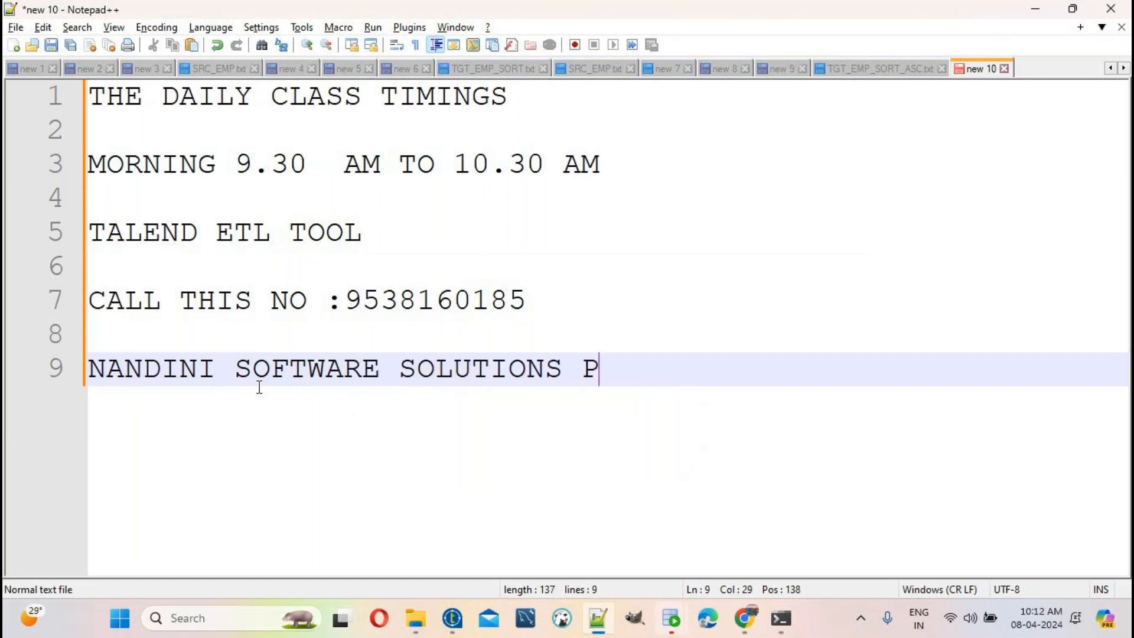
pyautogui.write('VT LTD')
pyautogui.press('Return')
pyautogui.write('BANGALORE')
pyautogui.press('Return')
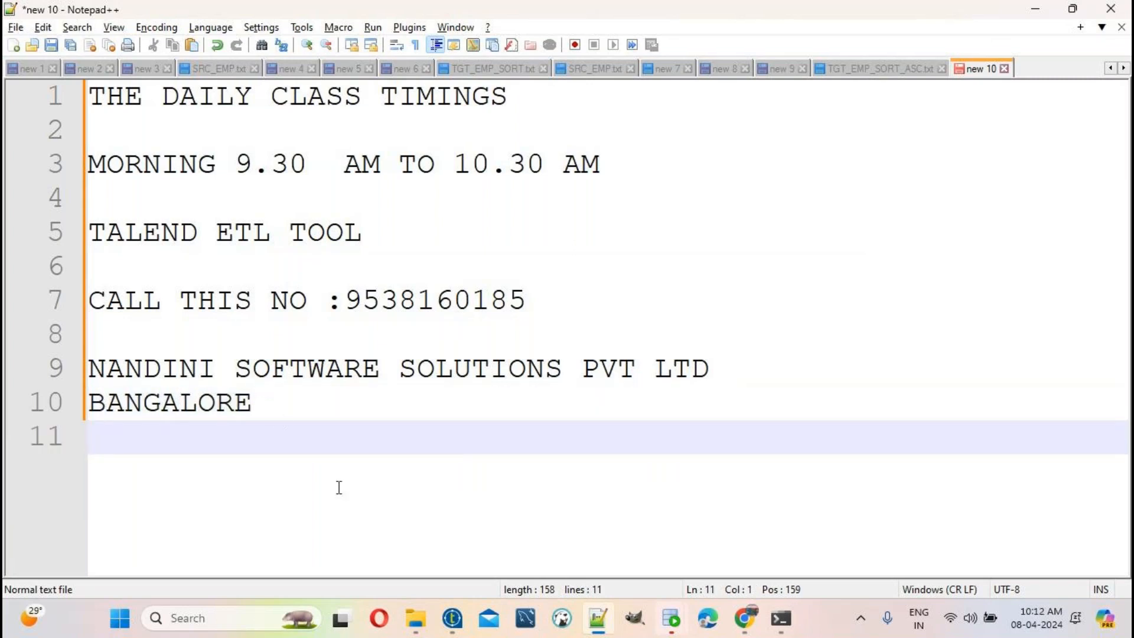
pyautogui.click(414, 629)
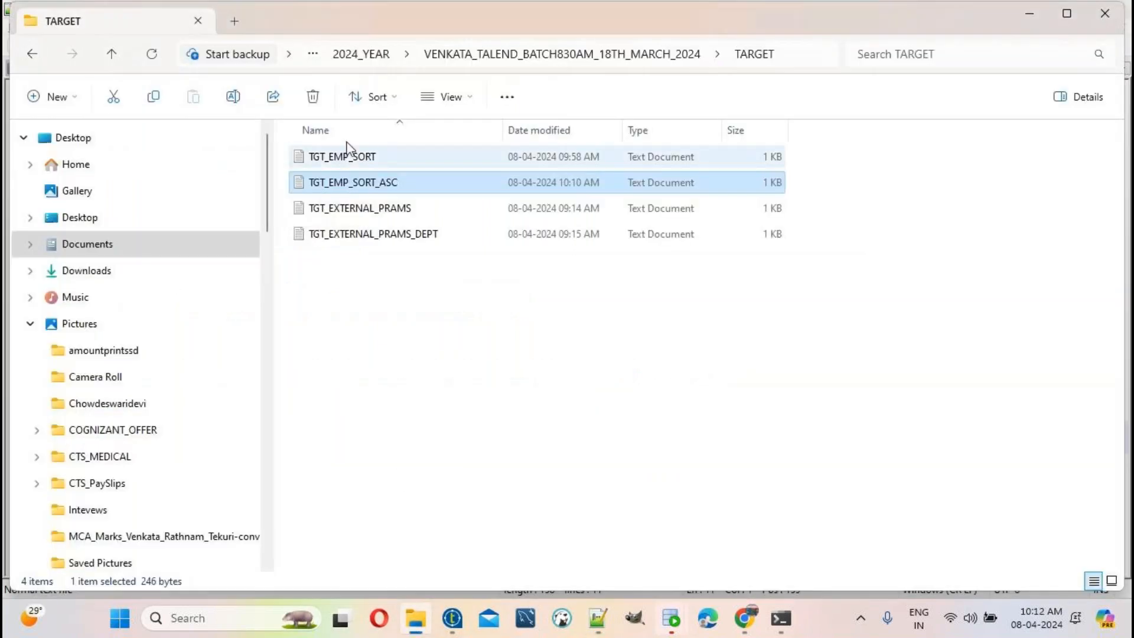
# Step: Open the training advertisement JPG from Downloads > VENKATA_UPLOAD in Photos
pyautogui.click(106, 271)
pyautogui.doubleClick(390, 337)
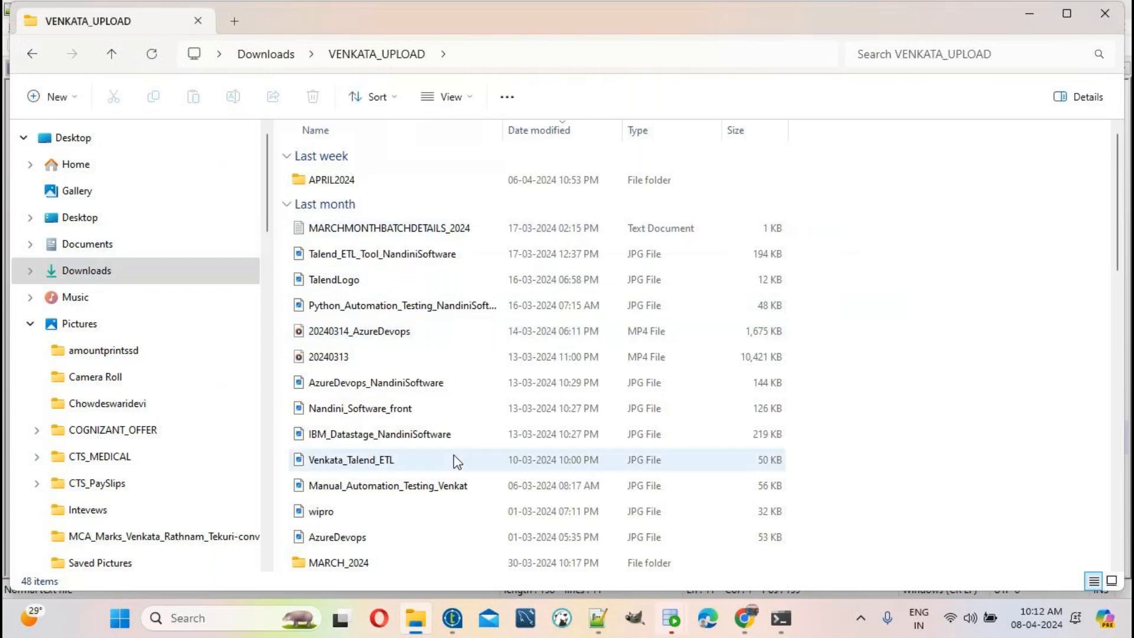
pyautogui.scroll(-3, 452, 459)
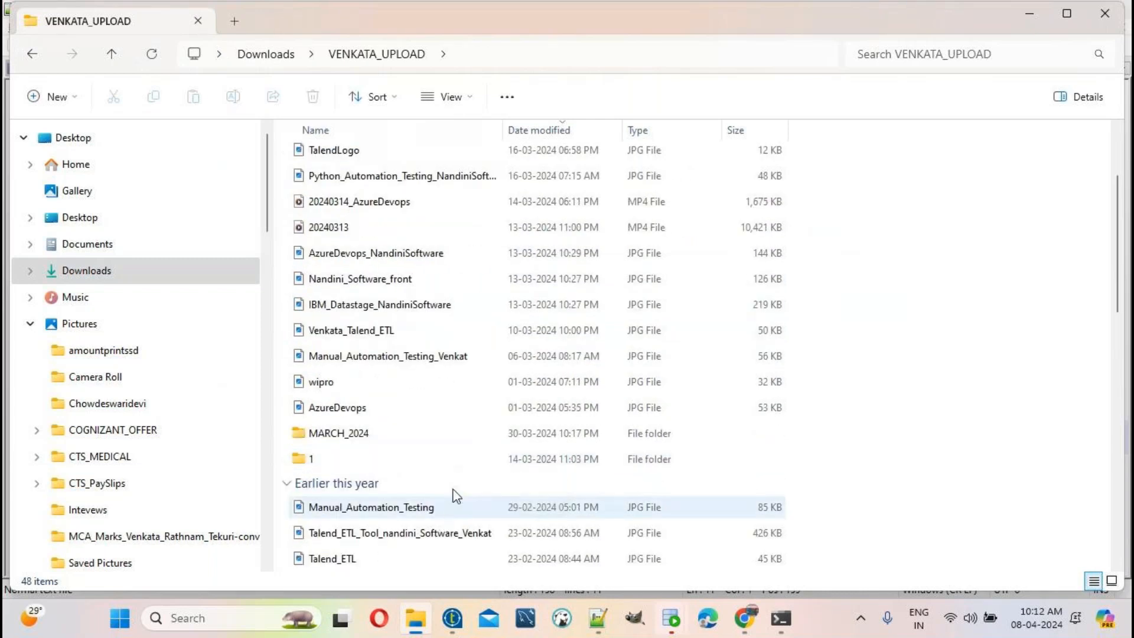
pyautogui.scroll(-5, 455, 497)
pyautogui.scroll(-3, 443, 298)
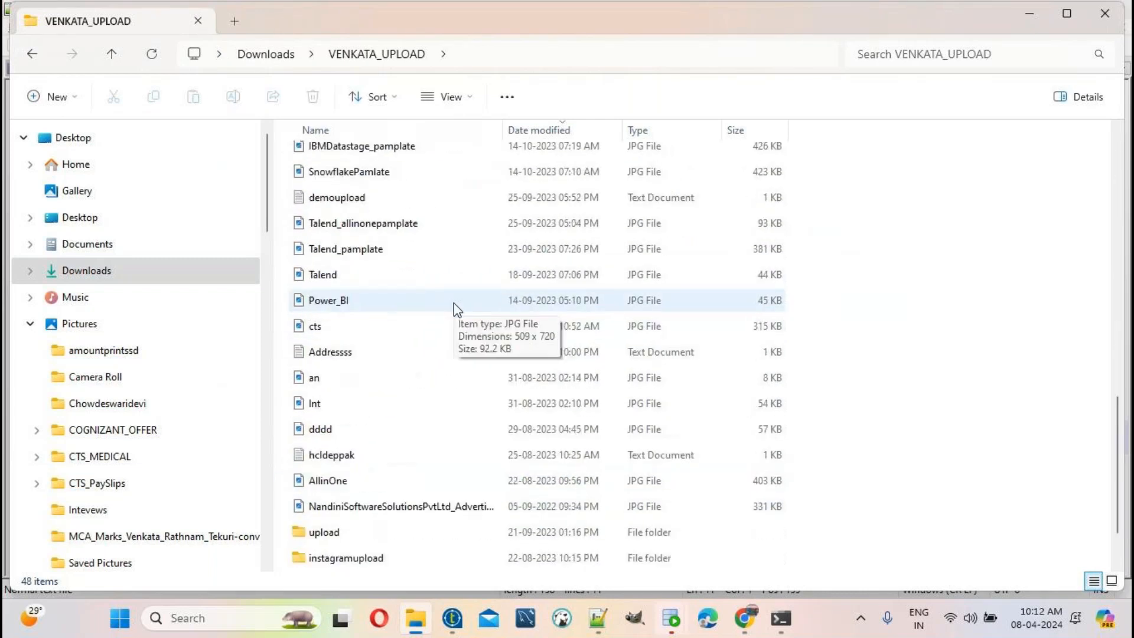
pyautogui.doubleClick(437, 513)
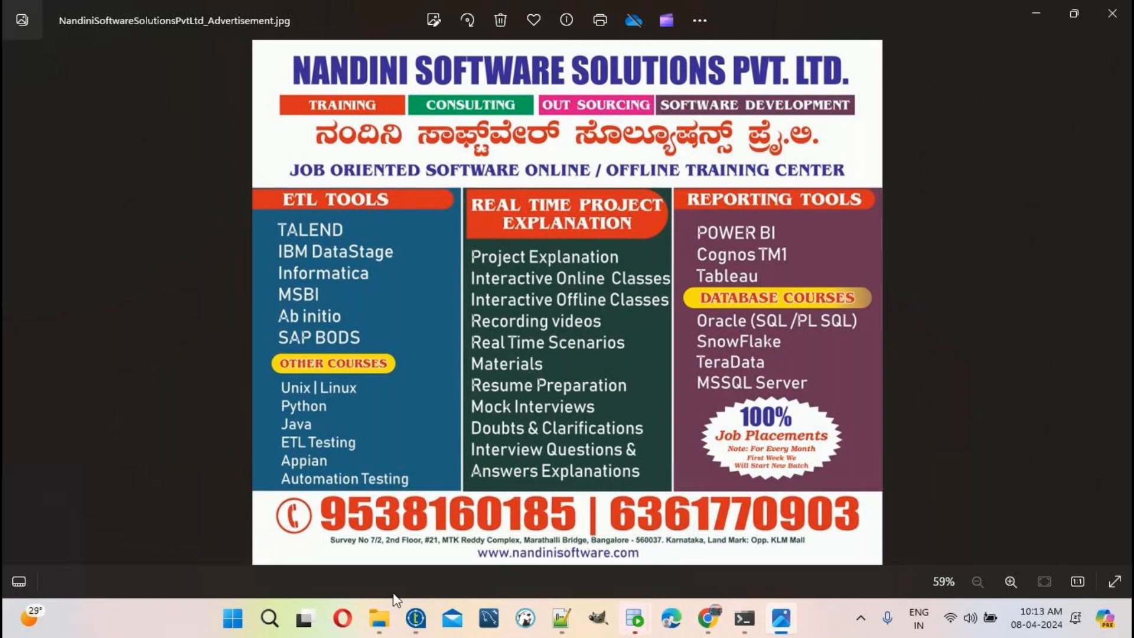
# Step: Leave the advertisement and show the Documents folder in File Explorer
pyautogui.click(380, 618)
pyautogui.click(111, 251)
# Step: Browse from the company folder through Talend classes to the prepared documents folder and open the Part Four Word file
pyautogui.click(886, 203)
pyautogui.doubleClick(886, 203)
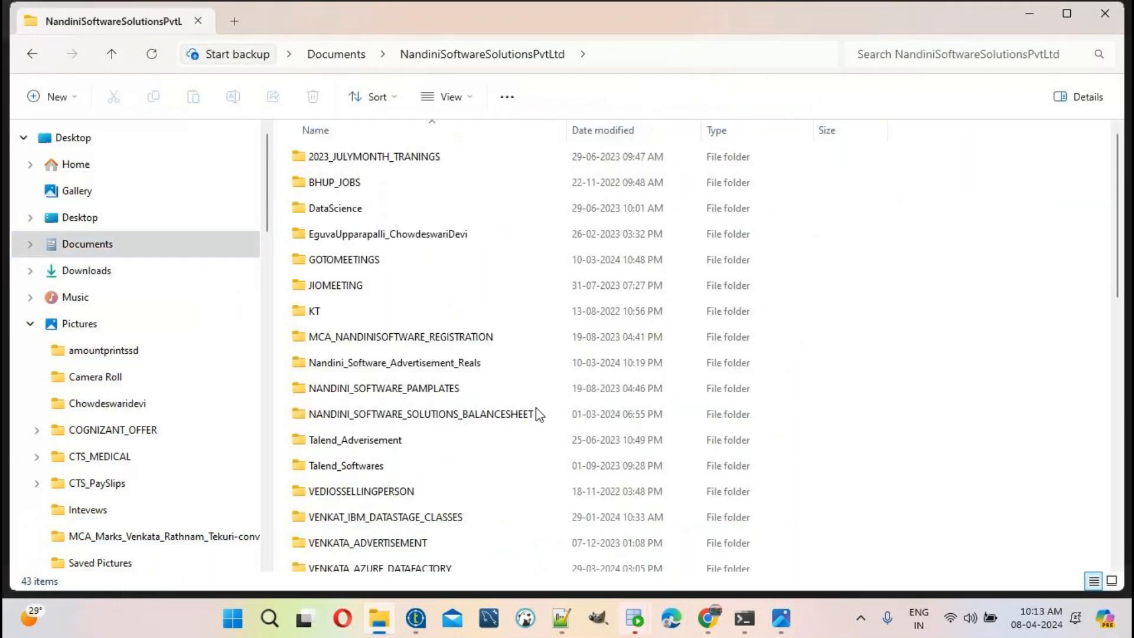
pyautogui.scroll(-3, 458, 453)
pyautogui.doubleClick(426, 481)
pyautogui.doubleClick(444, 362)
pyautogui.doubleClick(447, 441)
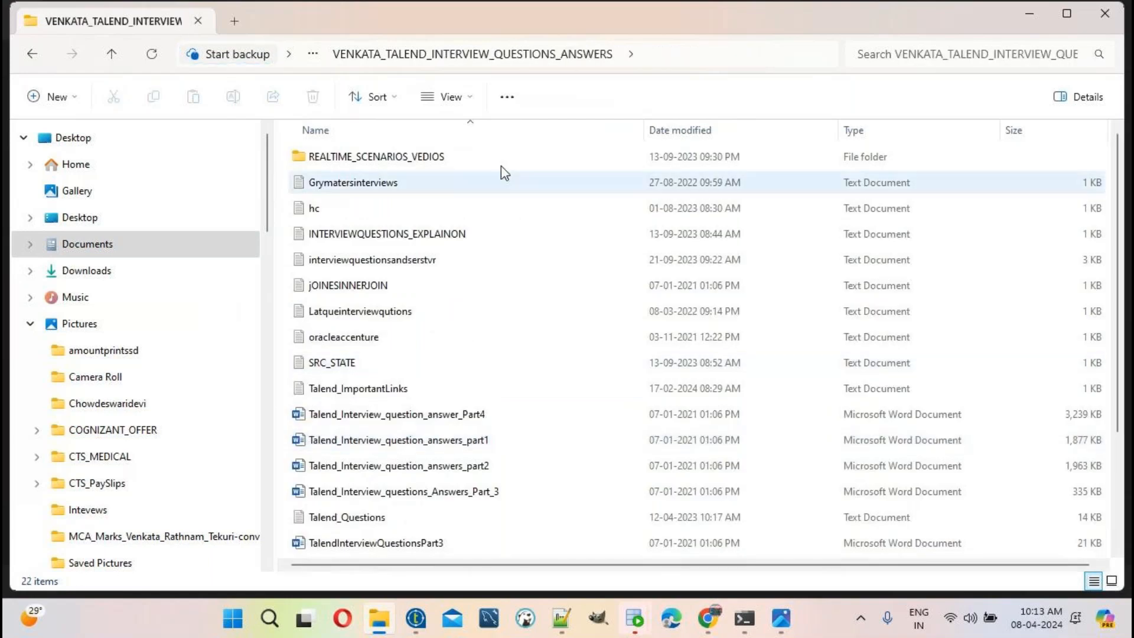
pyautogui.click(34, 54)
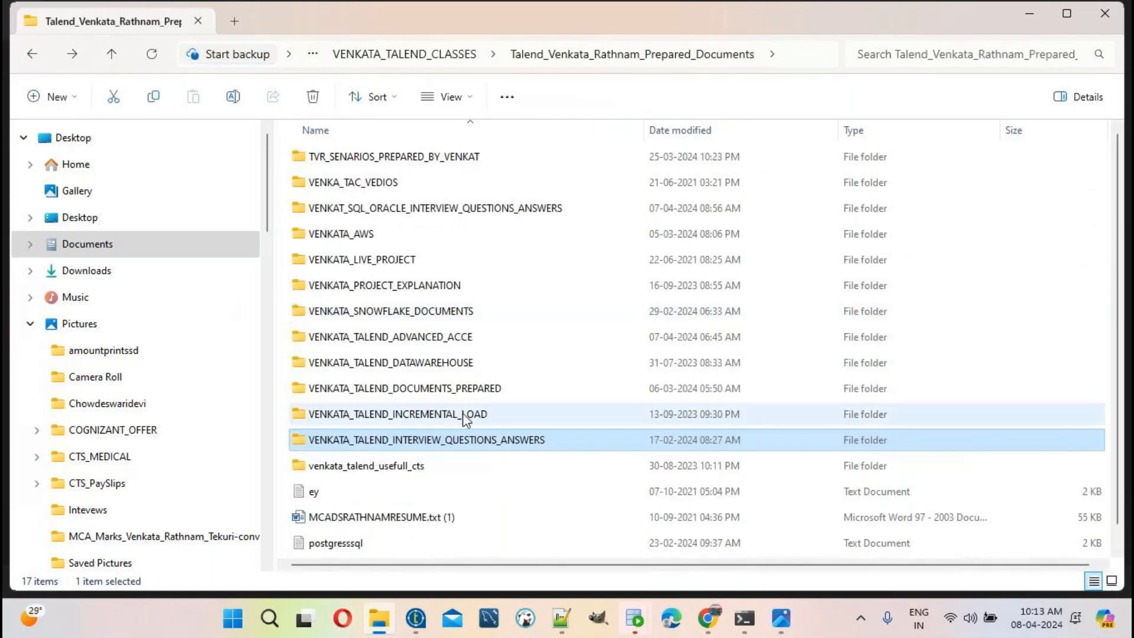
pyautogui.doubleClick(455, 395)
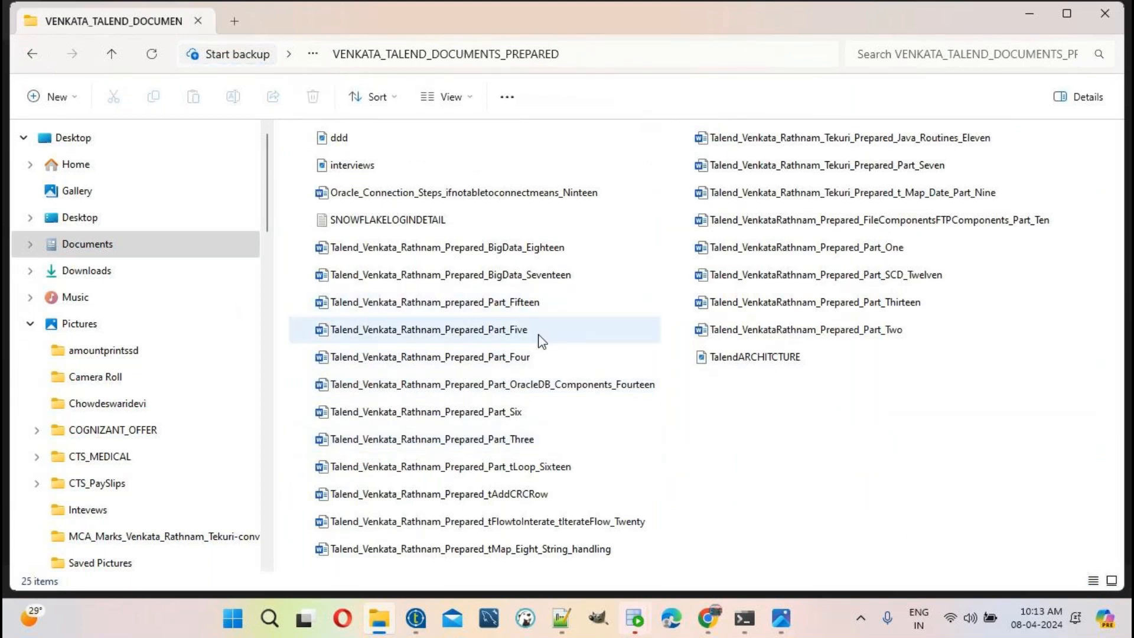
pyautogui.click(522, 360)
pyautogui.doubleClick(522, 362)
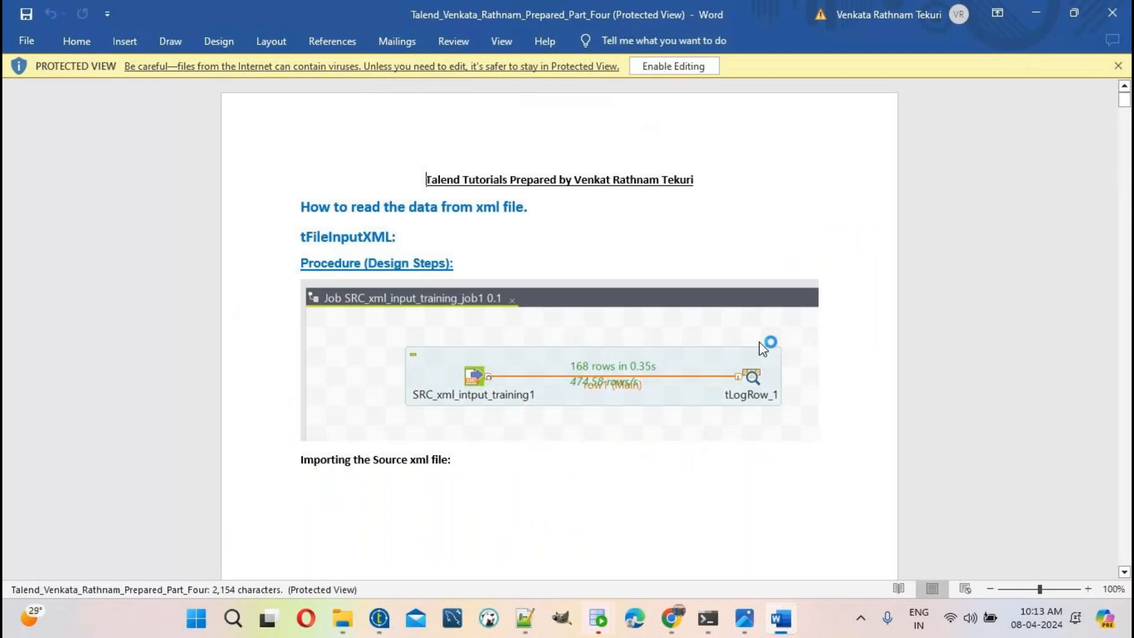
# Step: Scroll the Part Four tutorial down to the source employee table page
pyautogui.scroll(-15, 760, 342)
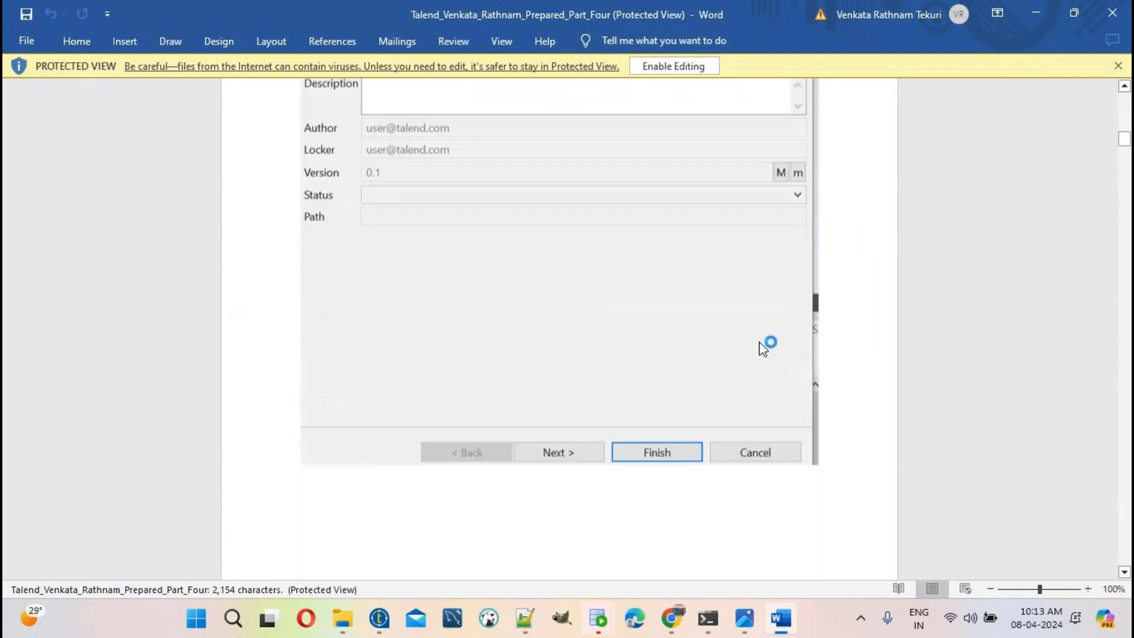
pyautogui.scroll(-20, 760, 342)
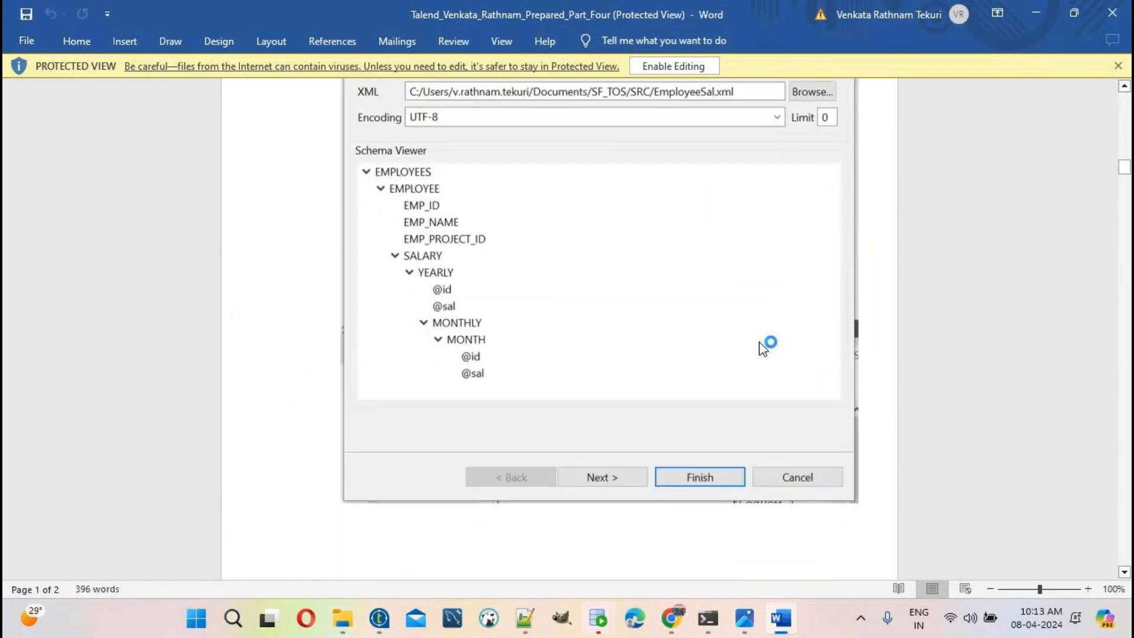
pyautogui.scroll(-20, 762, 349)
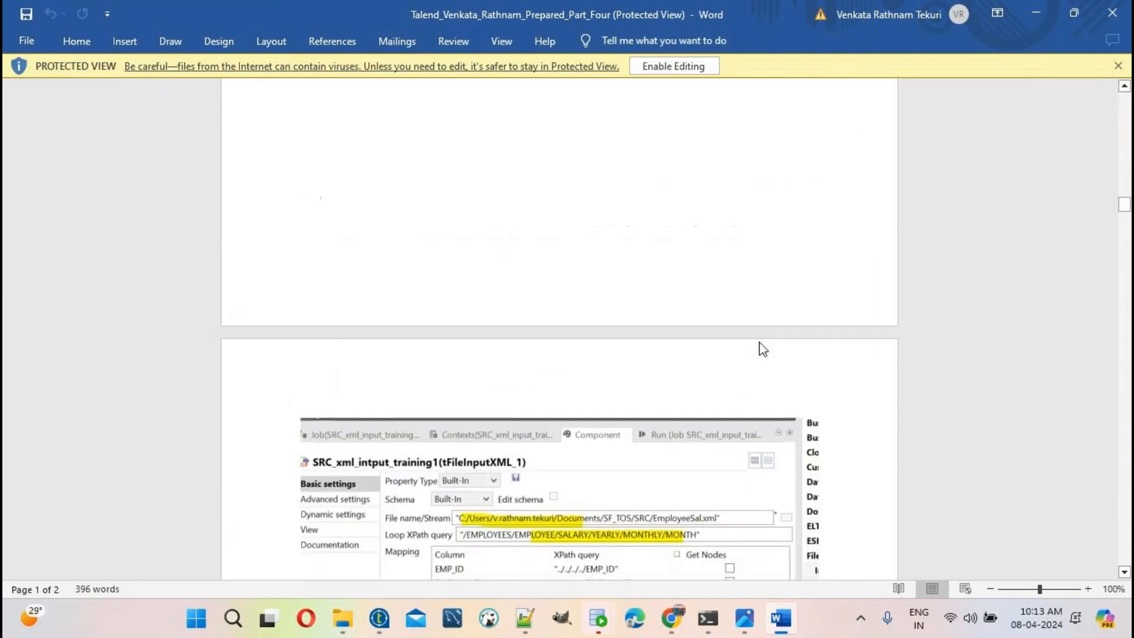
pyautogui.scroll(-15, 762, 348)
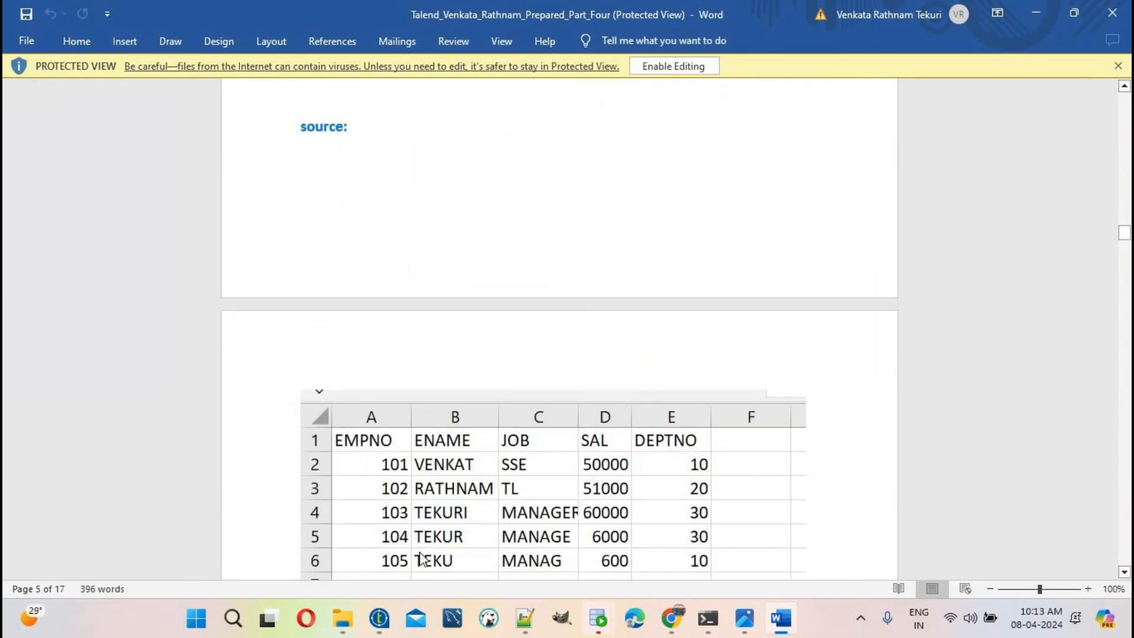
# Step: Return to File Explorer and bring the advertisement image in Photos back to the front
pyautogui.click(343, 618)
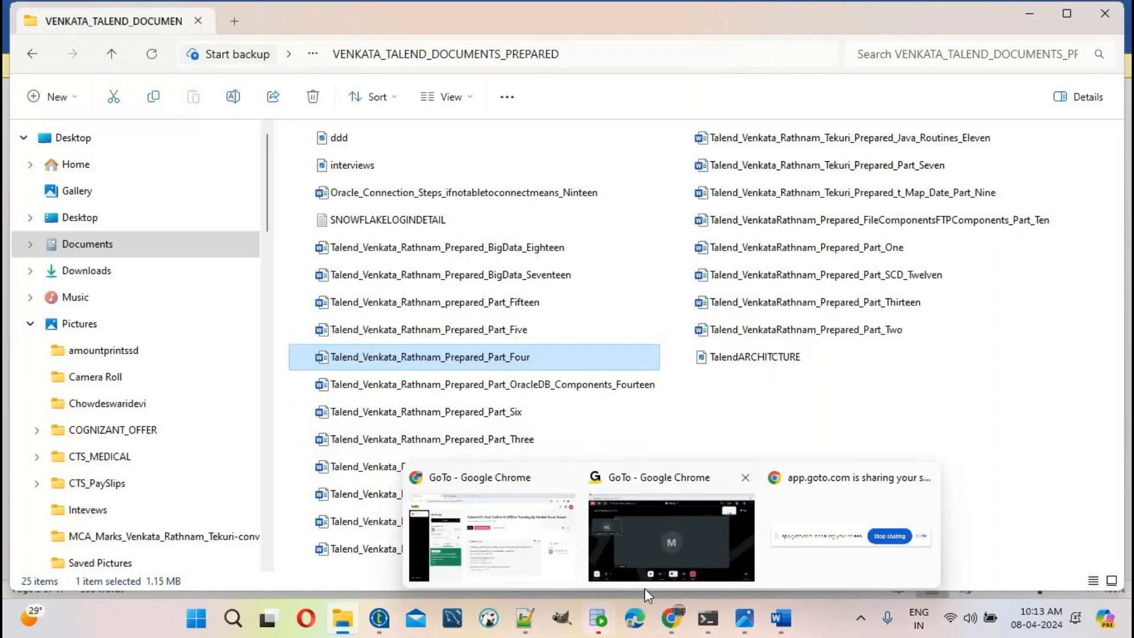
pyautogui.moveTo(781, 625)
pyautogui.moveTo(745, 619)
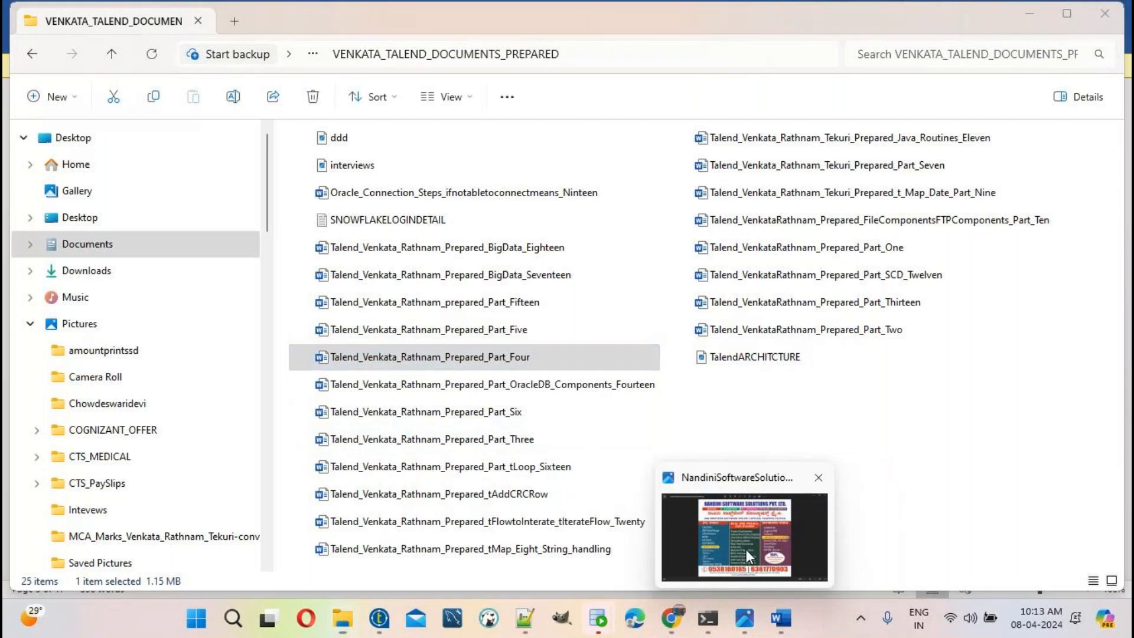
pyautogui.click(746, 551)
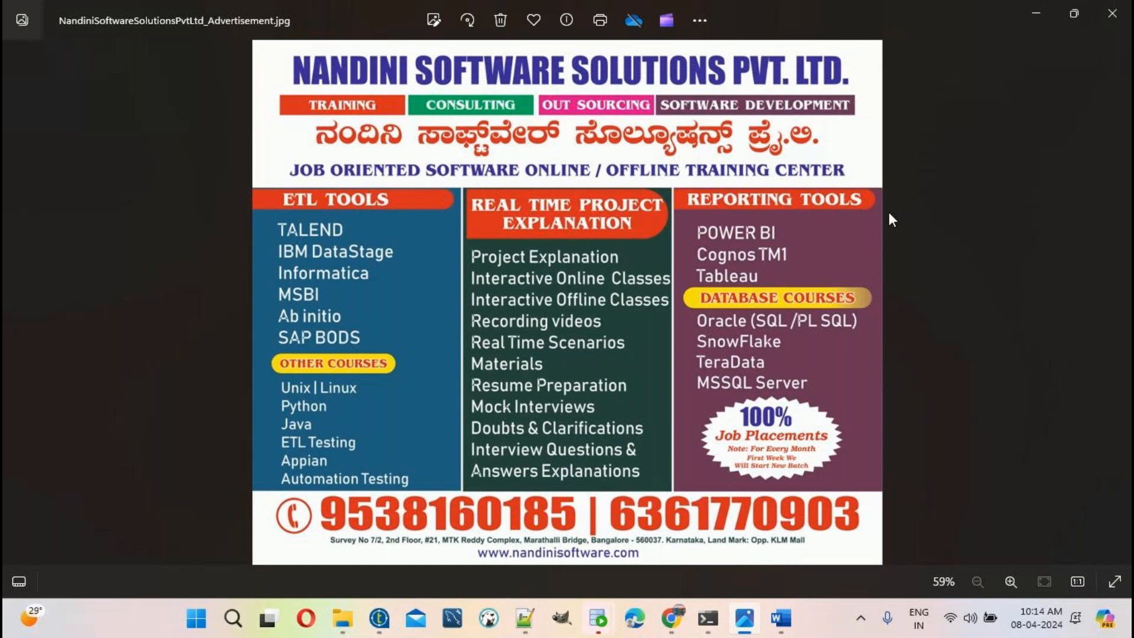
# Step: Show the Windows notifications and calendar panel beside the Nandini Software Solutions advertisement
pyautogui.click(1041, 608)
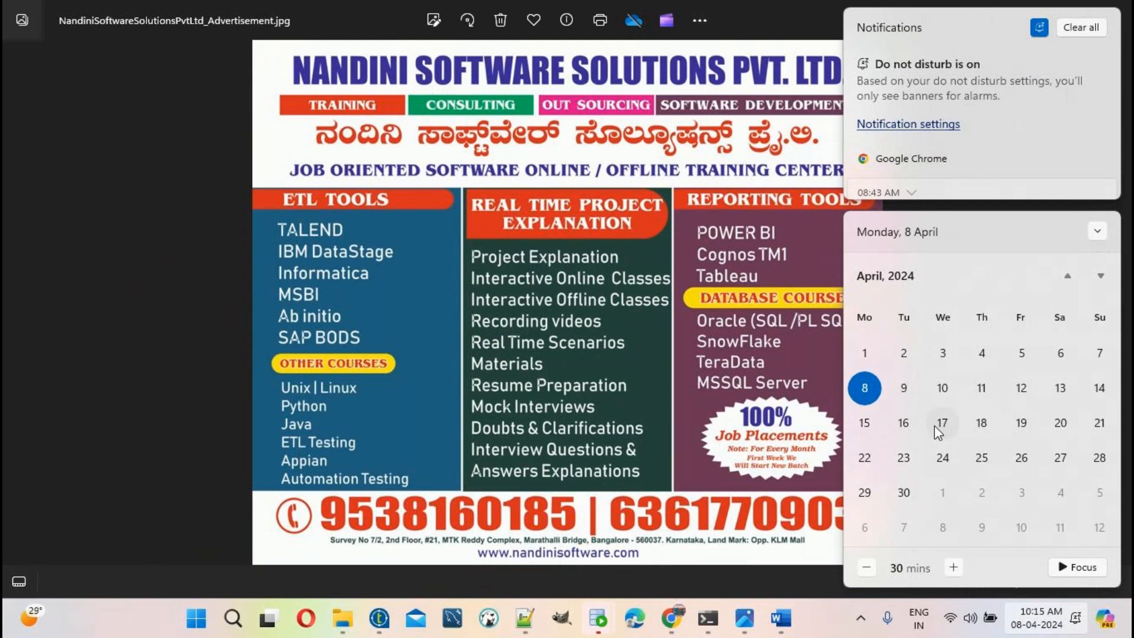
pyautogui.moveTo(688, 624)
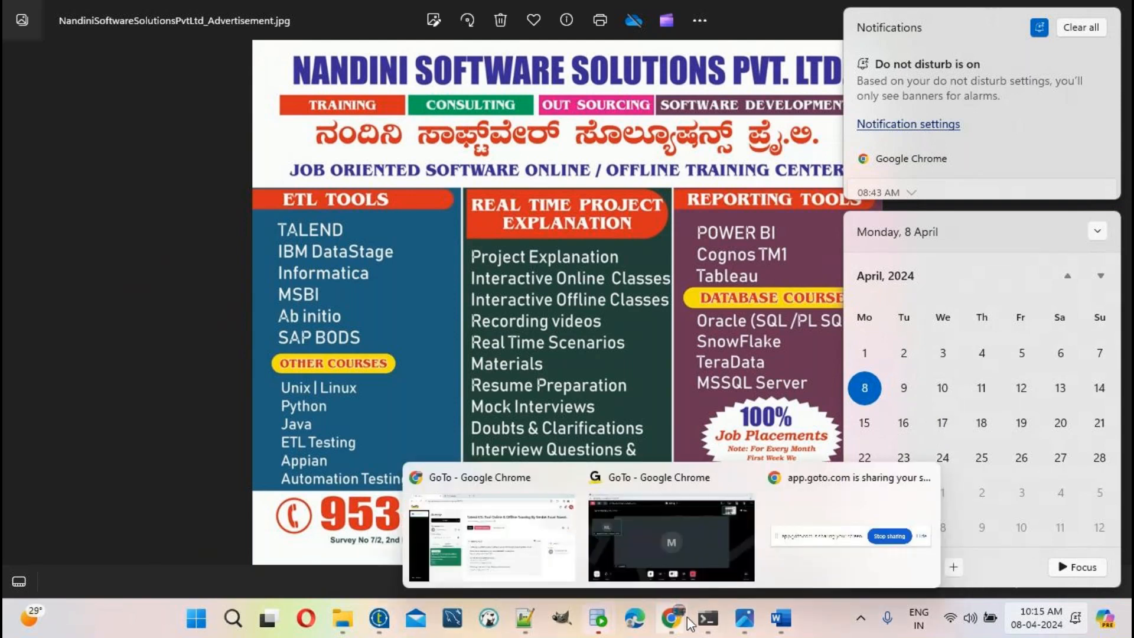